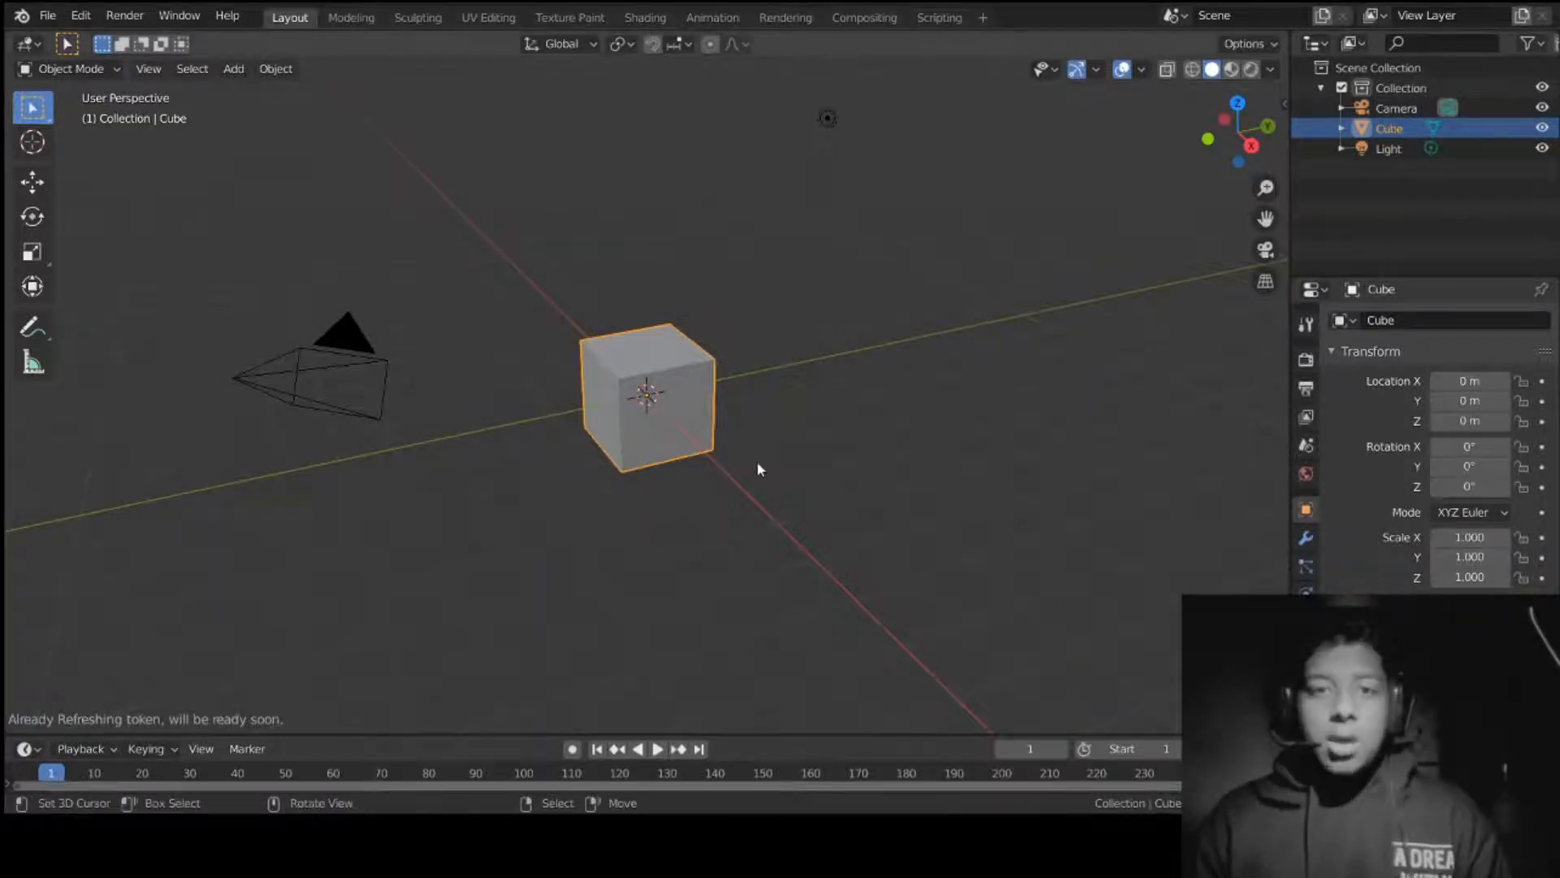
# Step: Delete all default objects from the scene: the cube, camera and light
pyautogui.moveTo(757, 461); pyautogui.dragTo(1046, 668, button='middle')
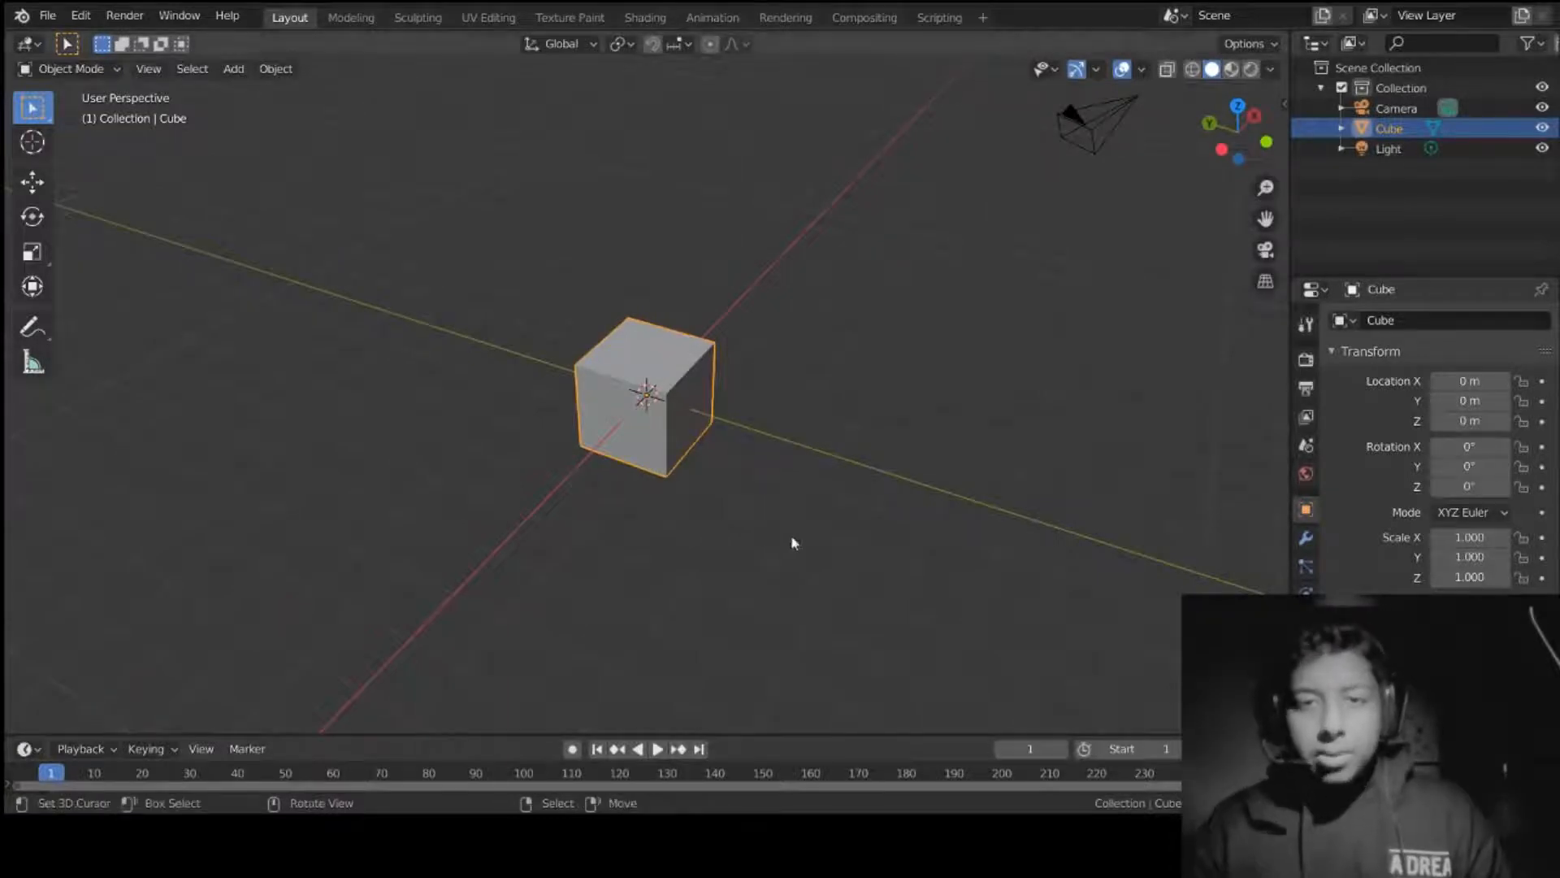
pyautogui.moveTo(792, 535); pyautogui.dragTo(699, 482, button='middle')
pyautogui.press('a')
pyautogui.press('x')
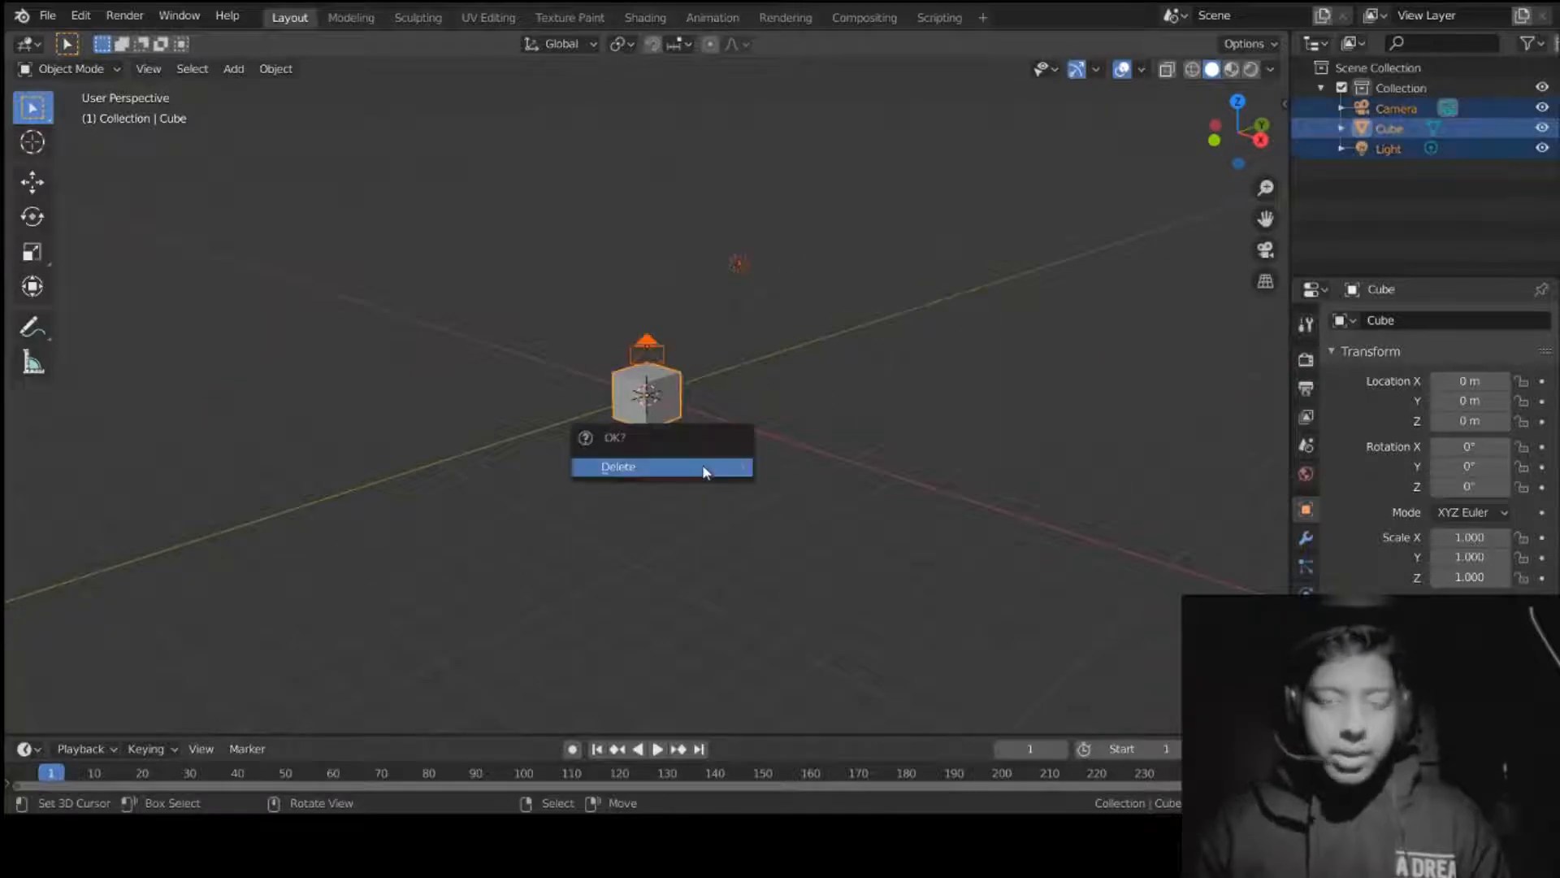
pyautogui.click(704, 468)
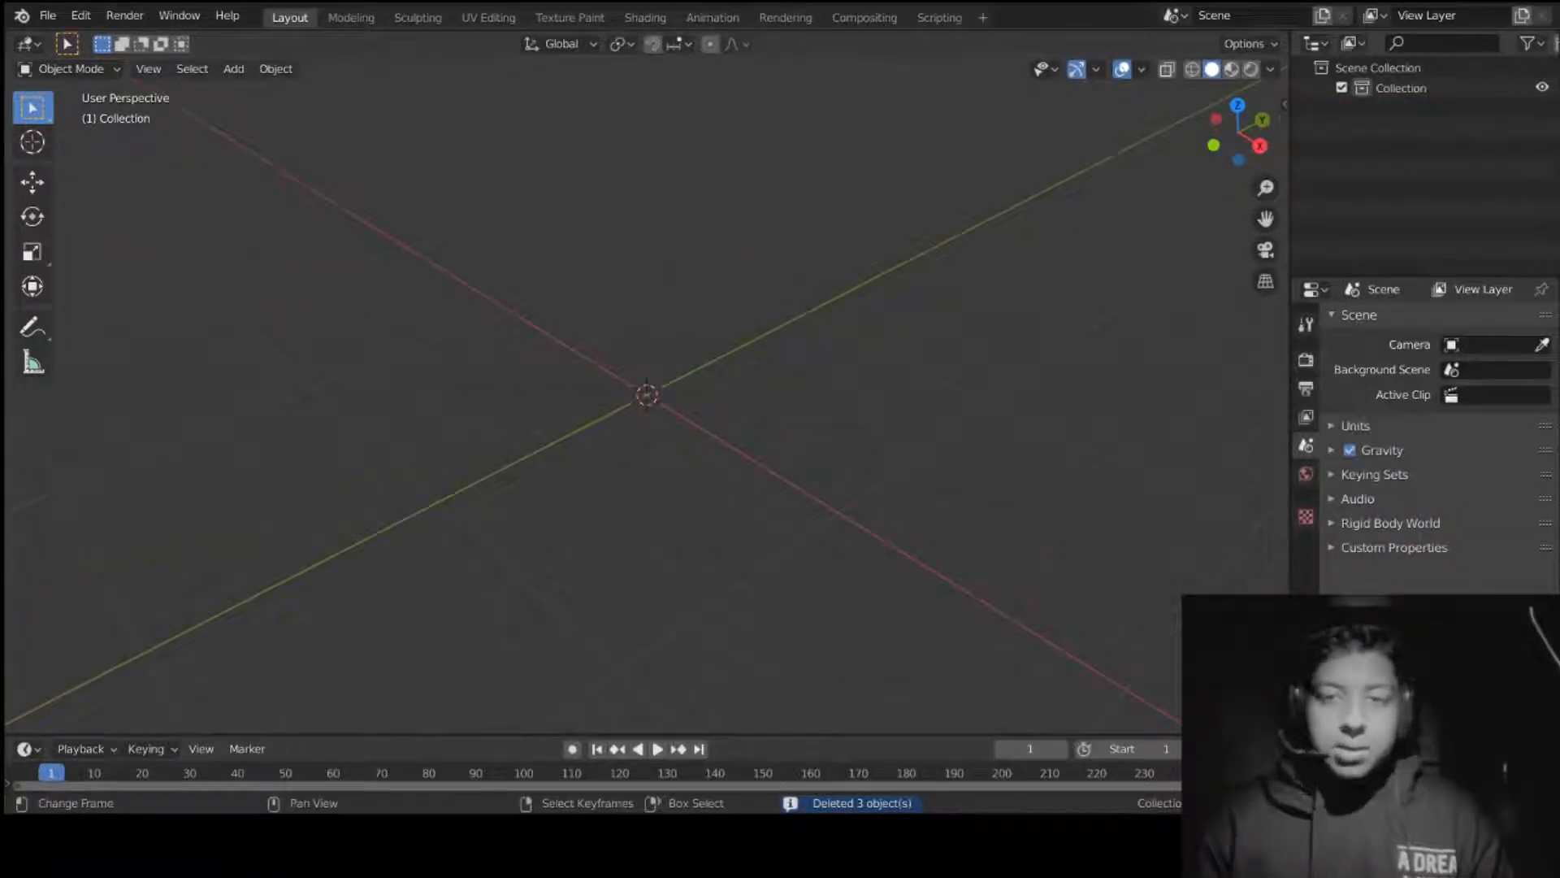
pyautogui.hotkey('shift', 'a')
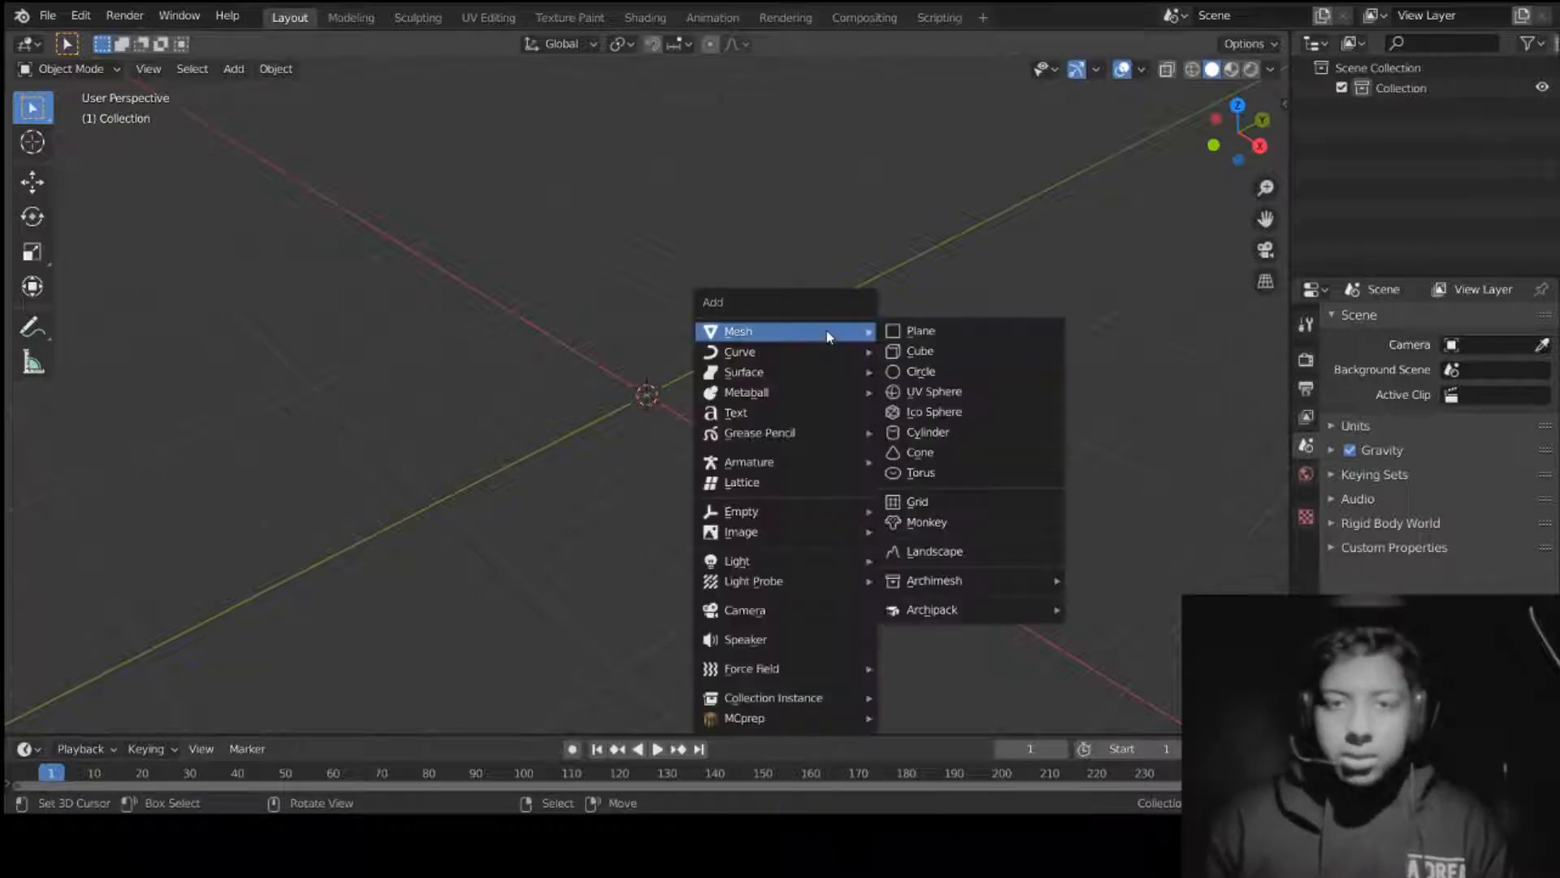
pyautogui.click(916, 328)
pyautogui.moveTo(975, 402); pyautogui.dragTo(817, 401, button='middle')
pyautogui.scroll(8, 817, 401)
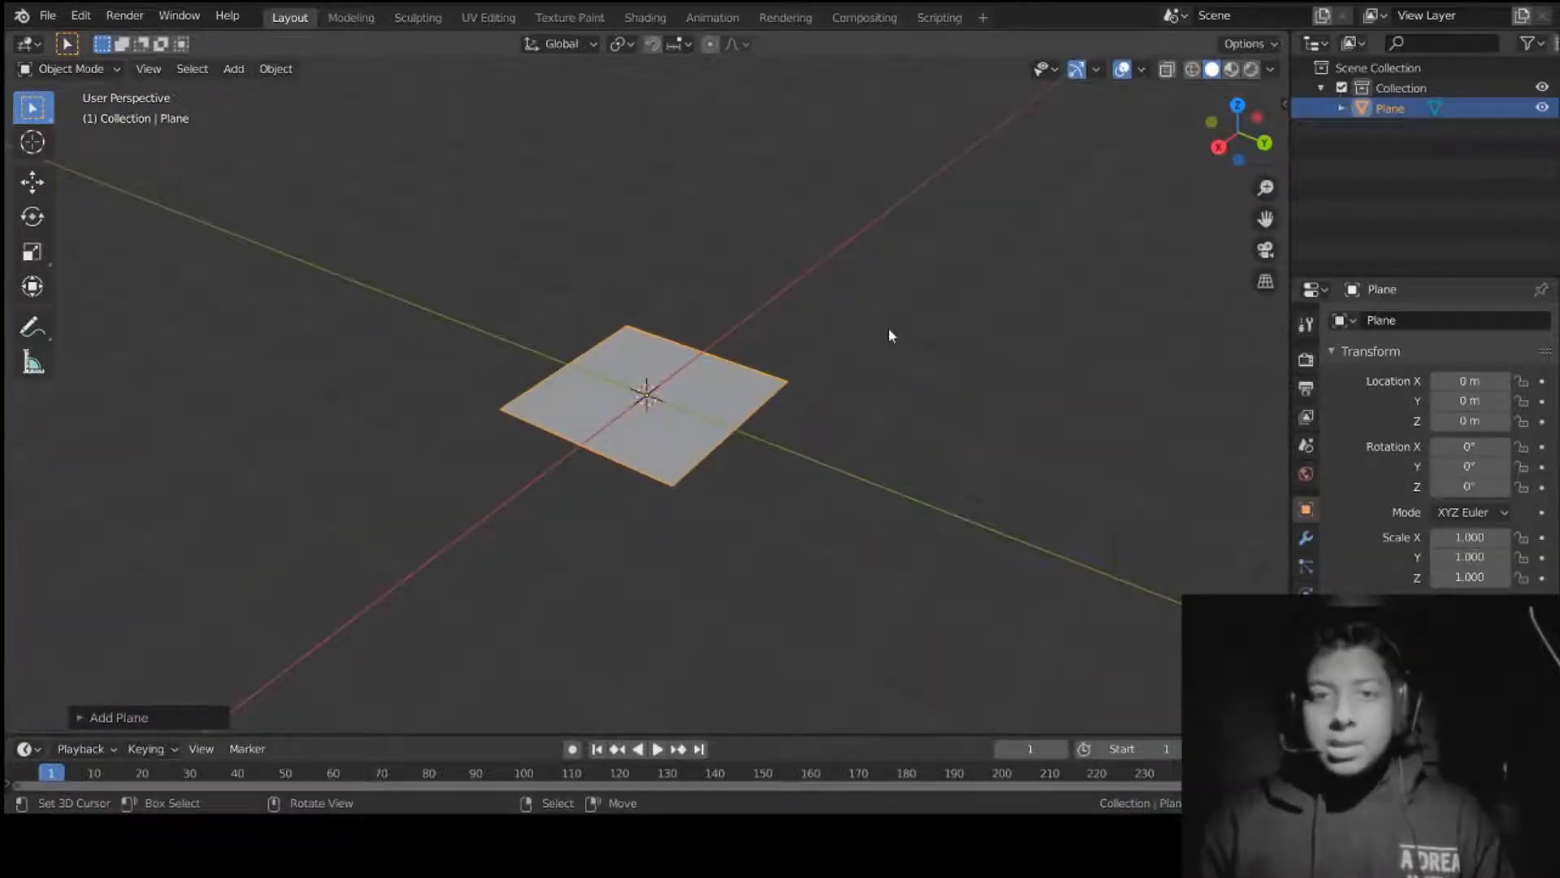
pyautogui.scroll(-6, 824, 394)
pyautogui.press('Delete')
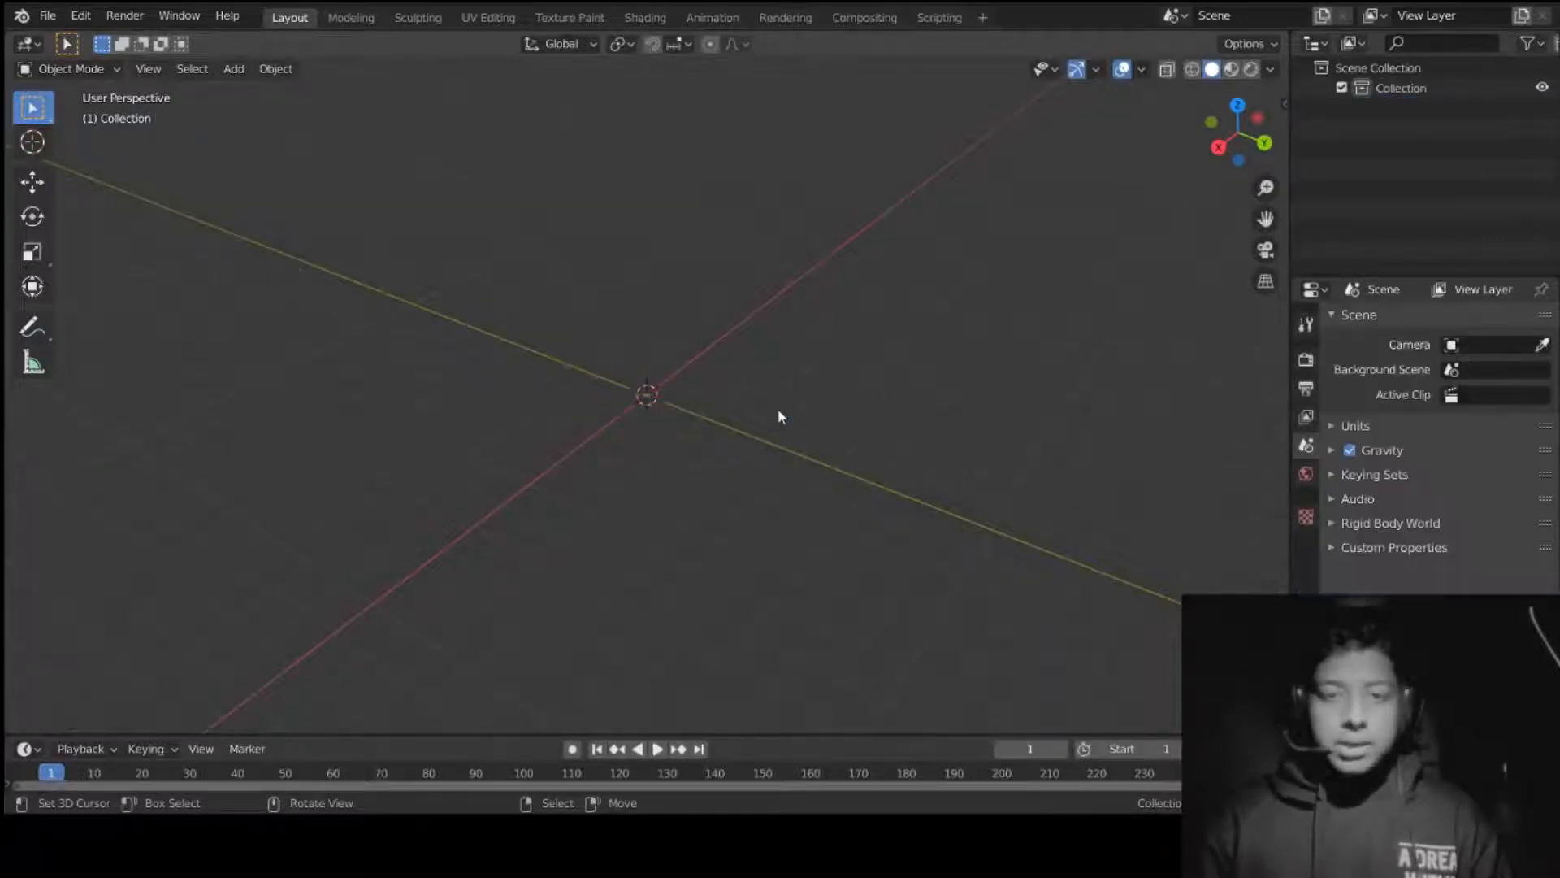
pyautogui.moveTo(782, 406); pyautogui.dragTo(744, 382, button='middle')
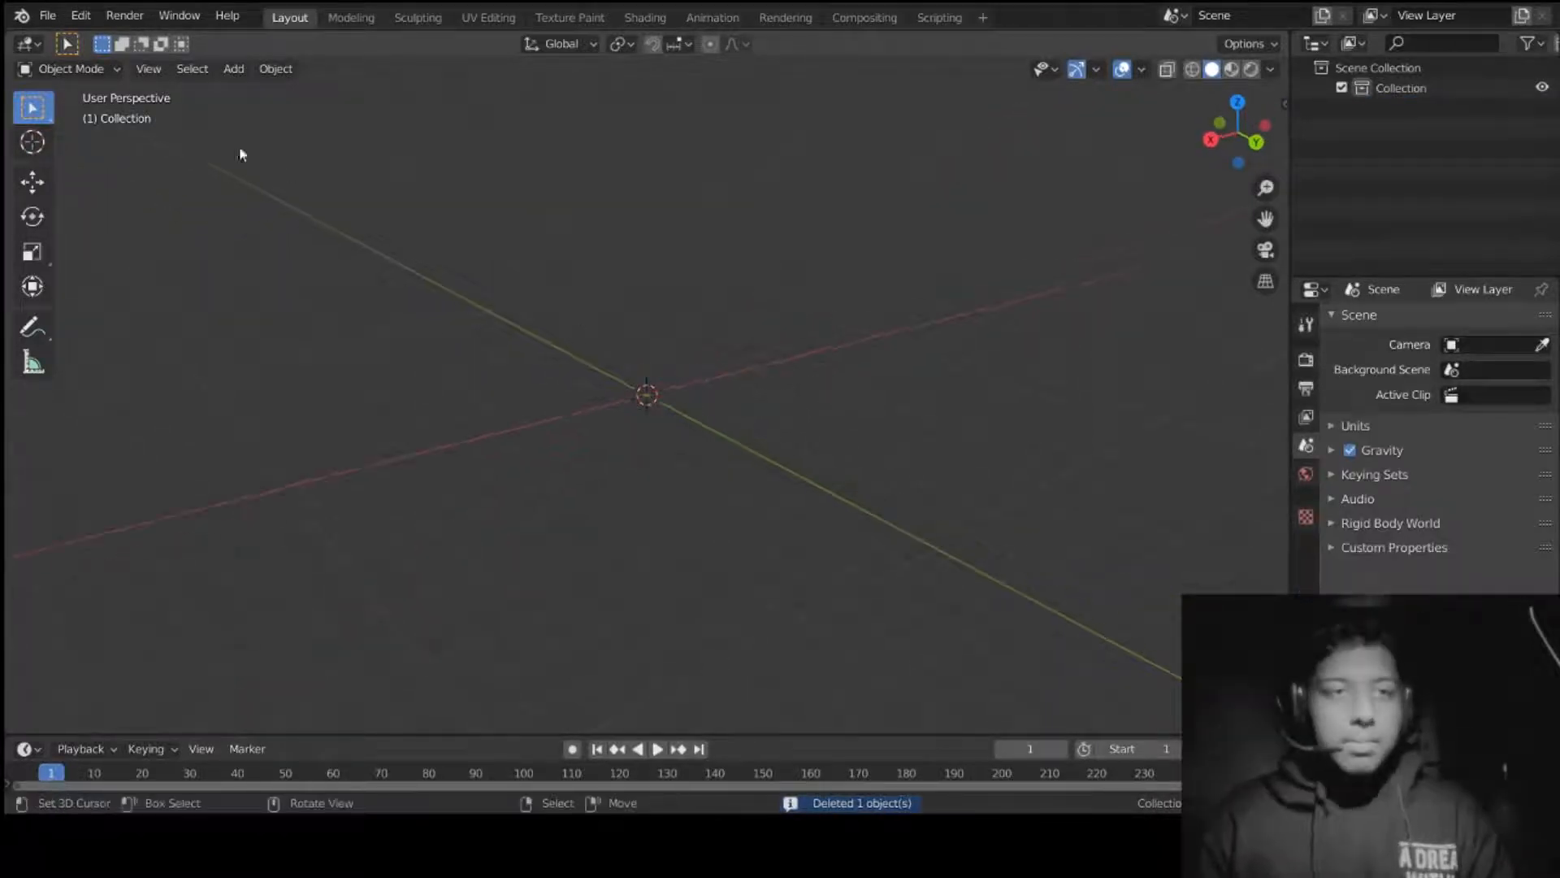
# Step: Open the add-on preferences and search the add-ons for "scr"
pyautogui.click(48, 16)
pyautogui.click(76, 20)
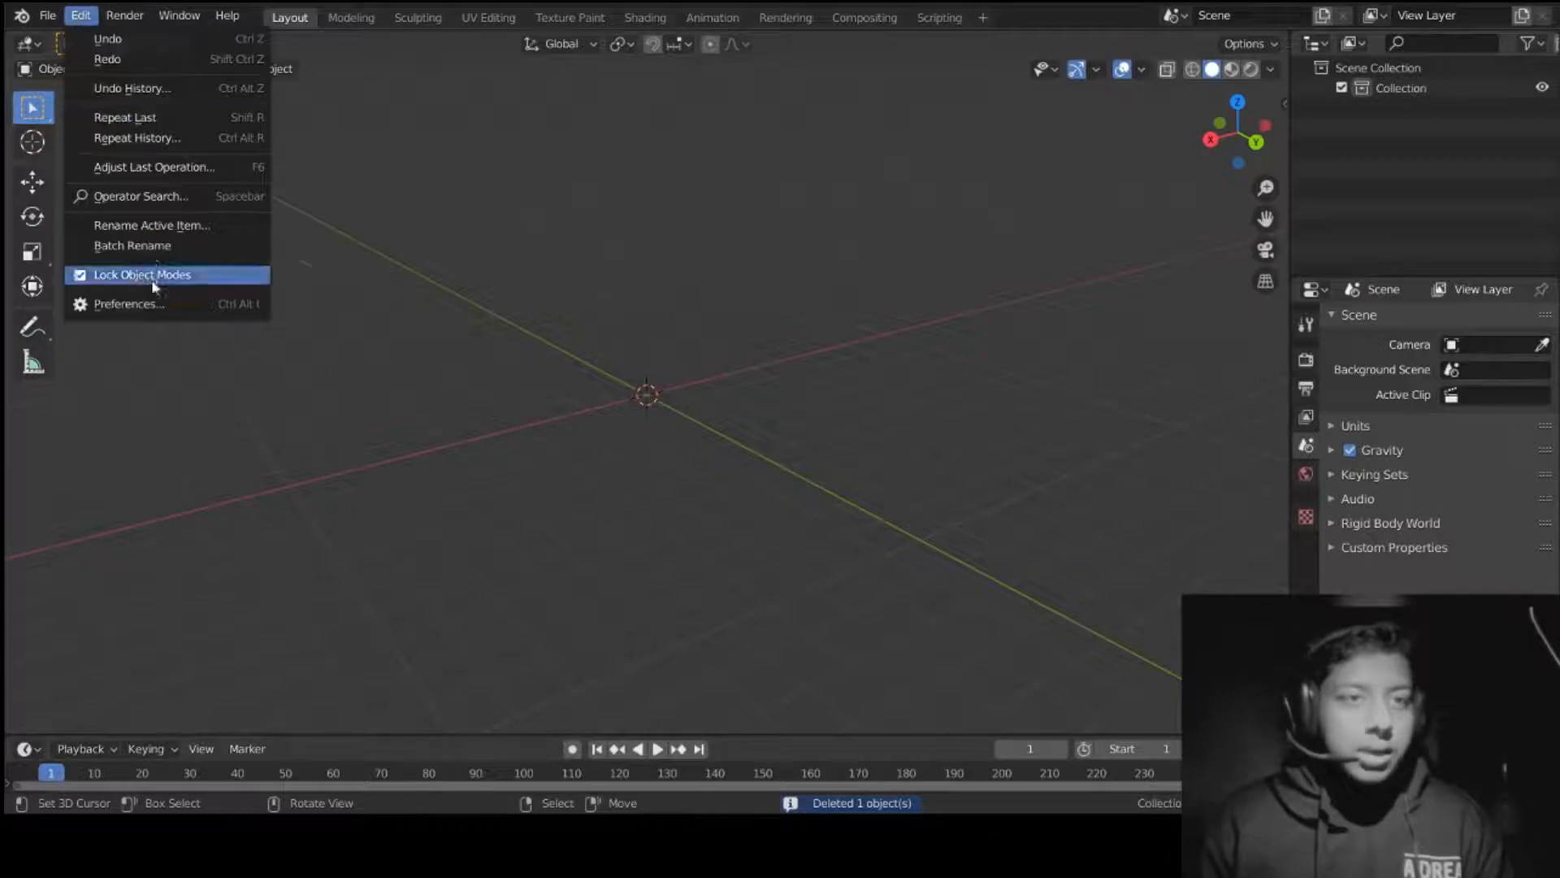
pyautogui.click(179, 302)
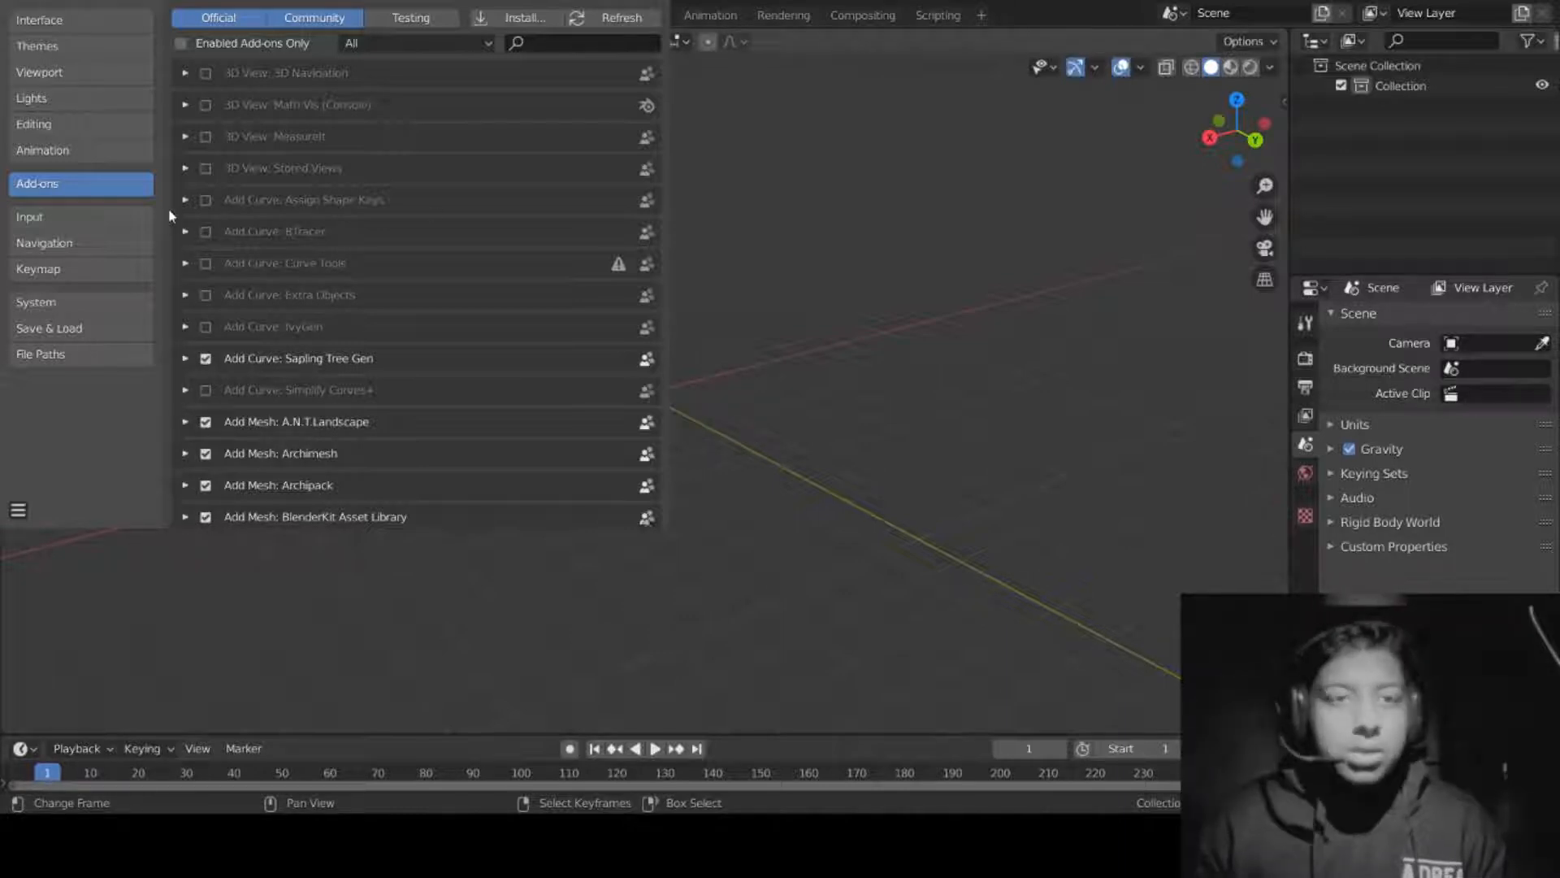
pyautogui.click(580, 44)
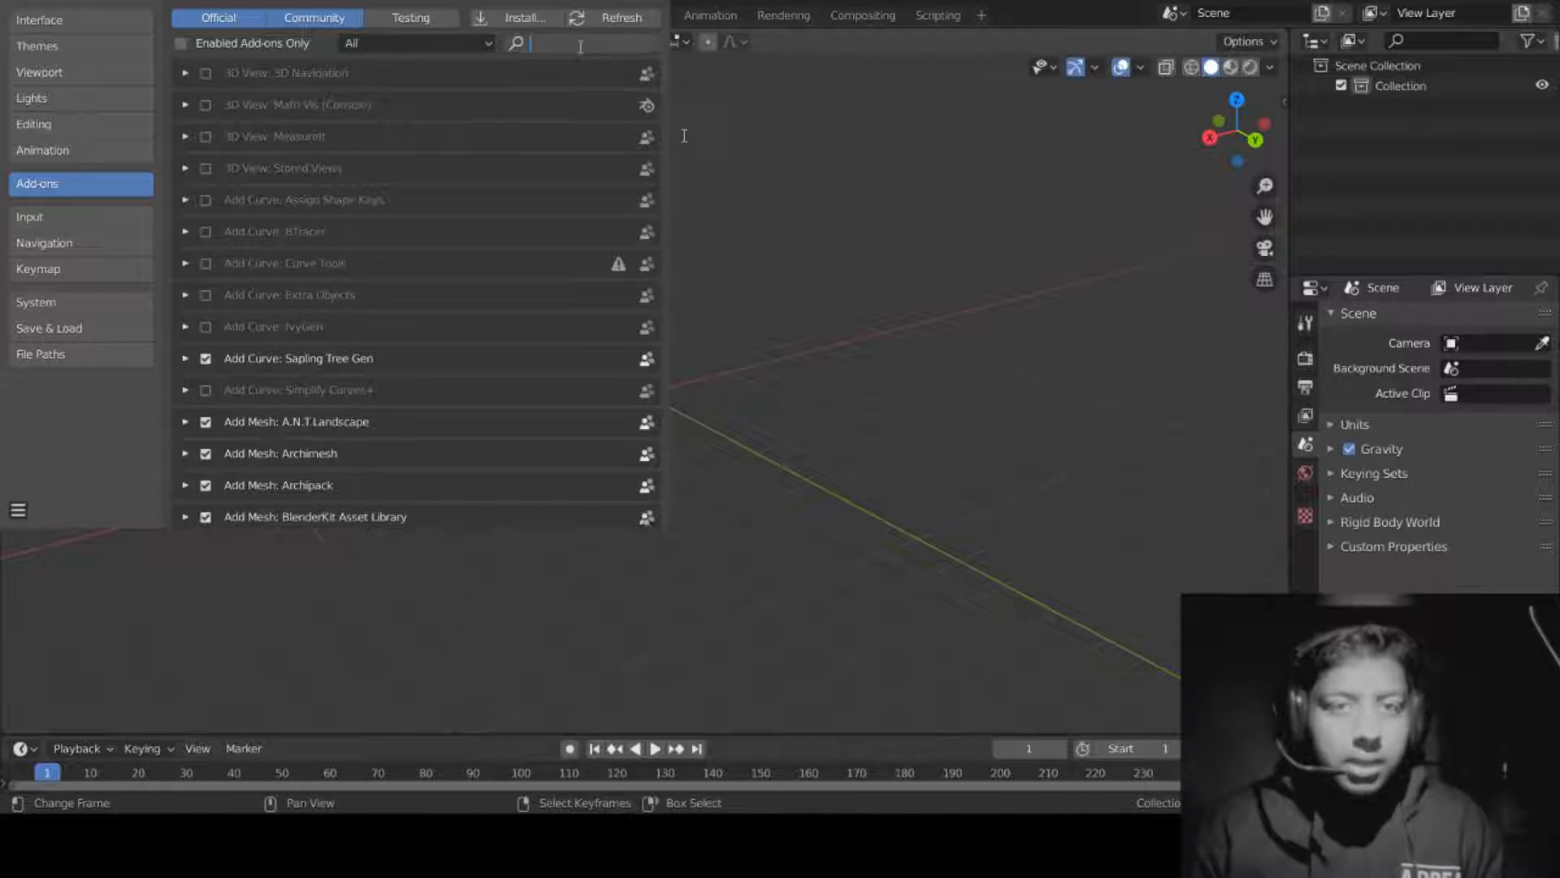
pyautogui.write('scr')
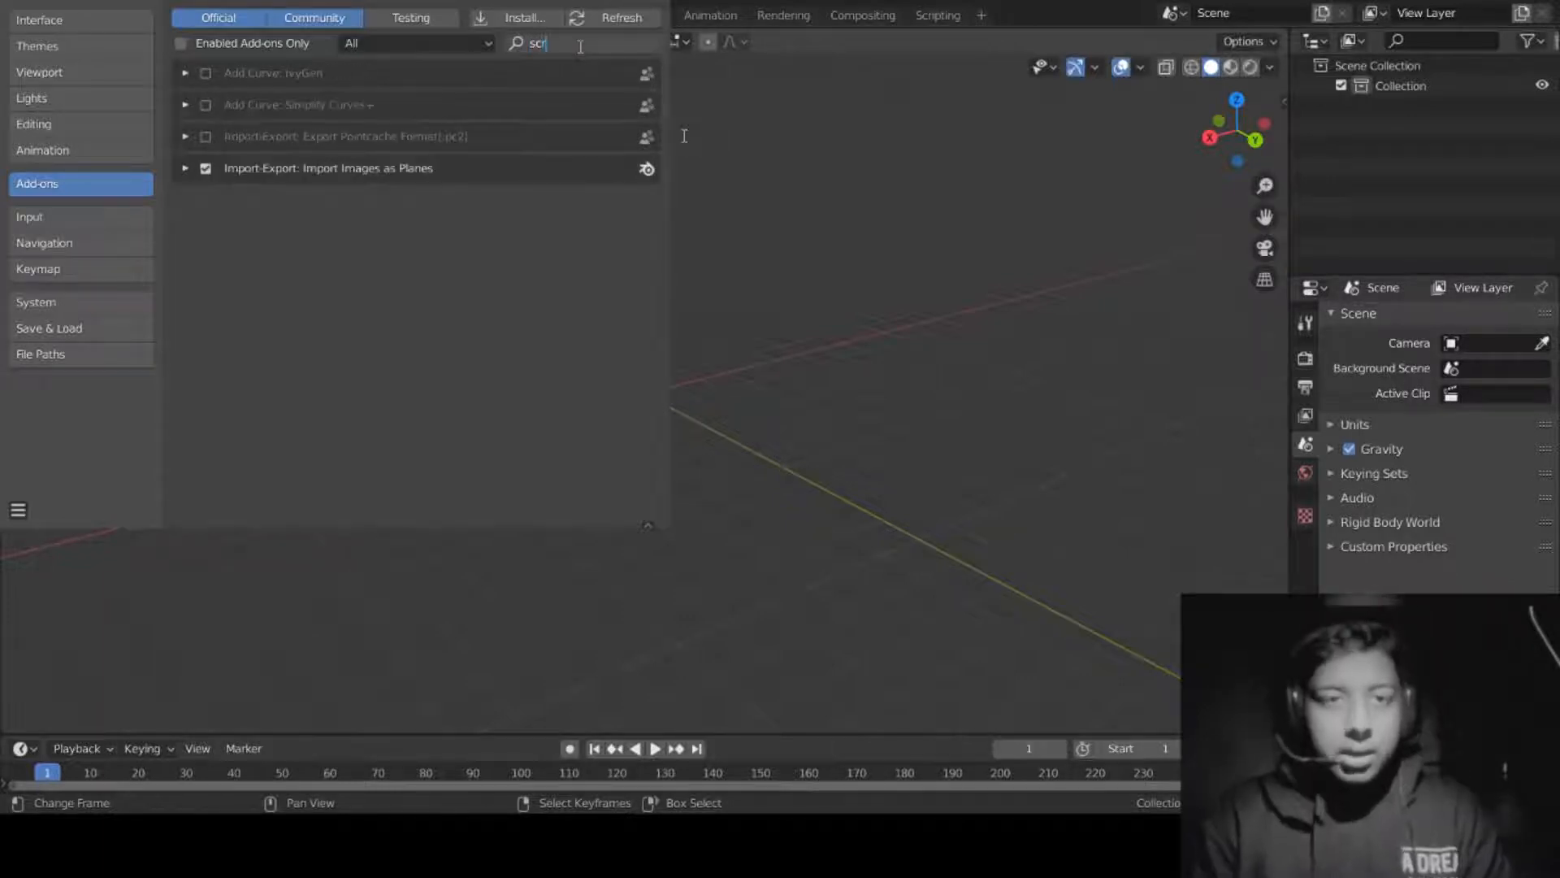
pyautogui.write('e')
# Step: Replace the add-on search with "ima" to check the Import Images as Planes add-on
pyautogui.press('BackSpace')
pyautogui.press('BackSpace')
pyautogui.press('BackSpace')
pyautogui.press('BackSpace')
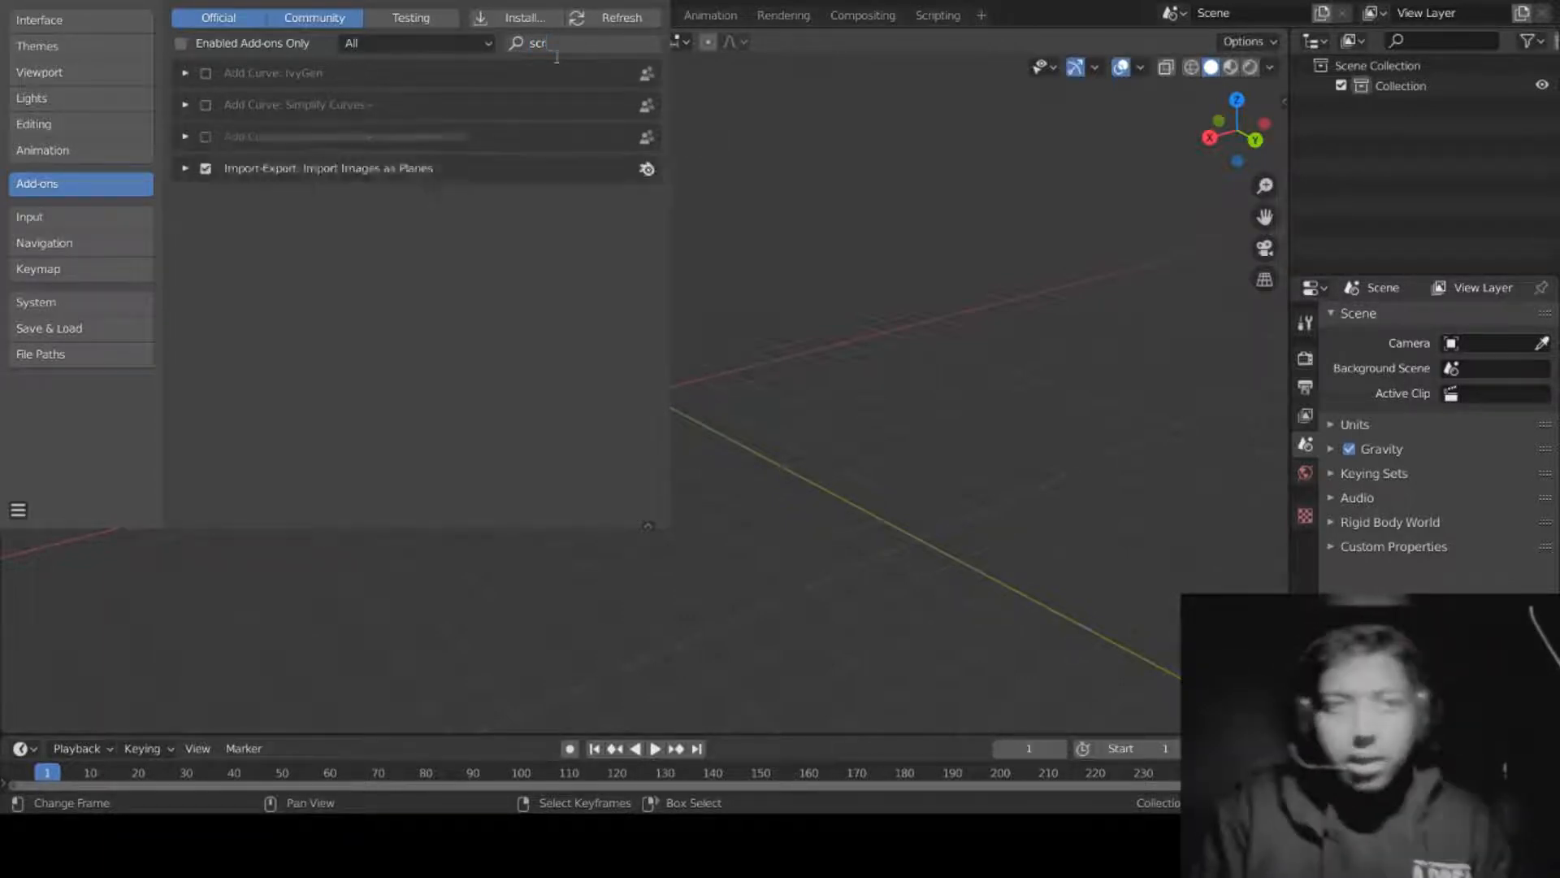
pyautogui.write('ima')
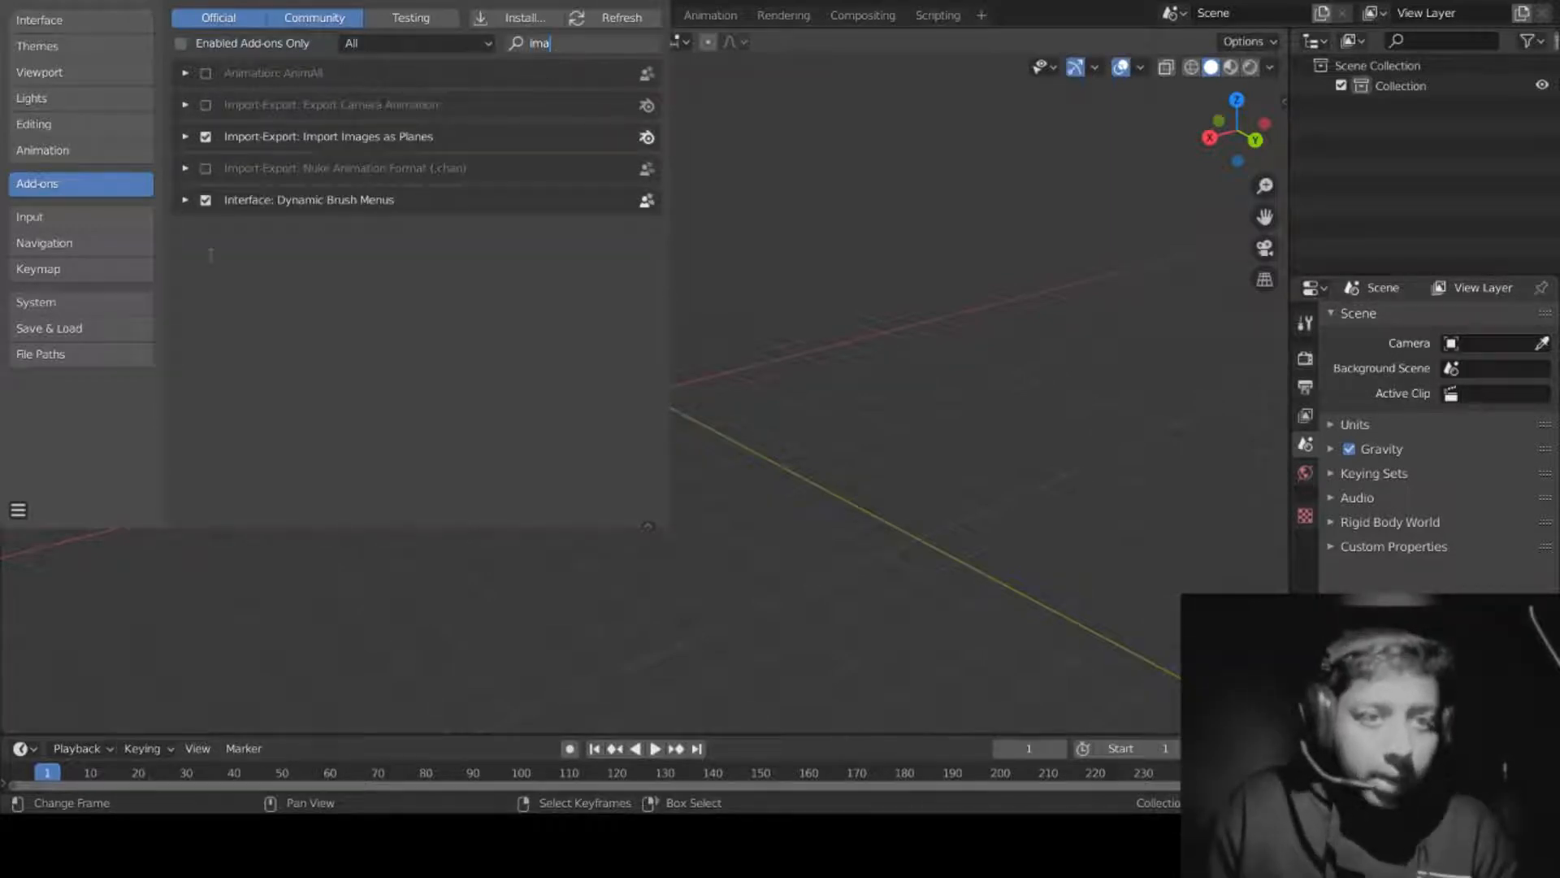
pyautogui.press('Return')
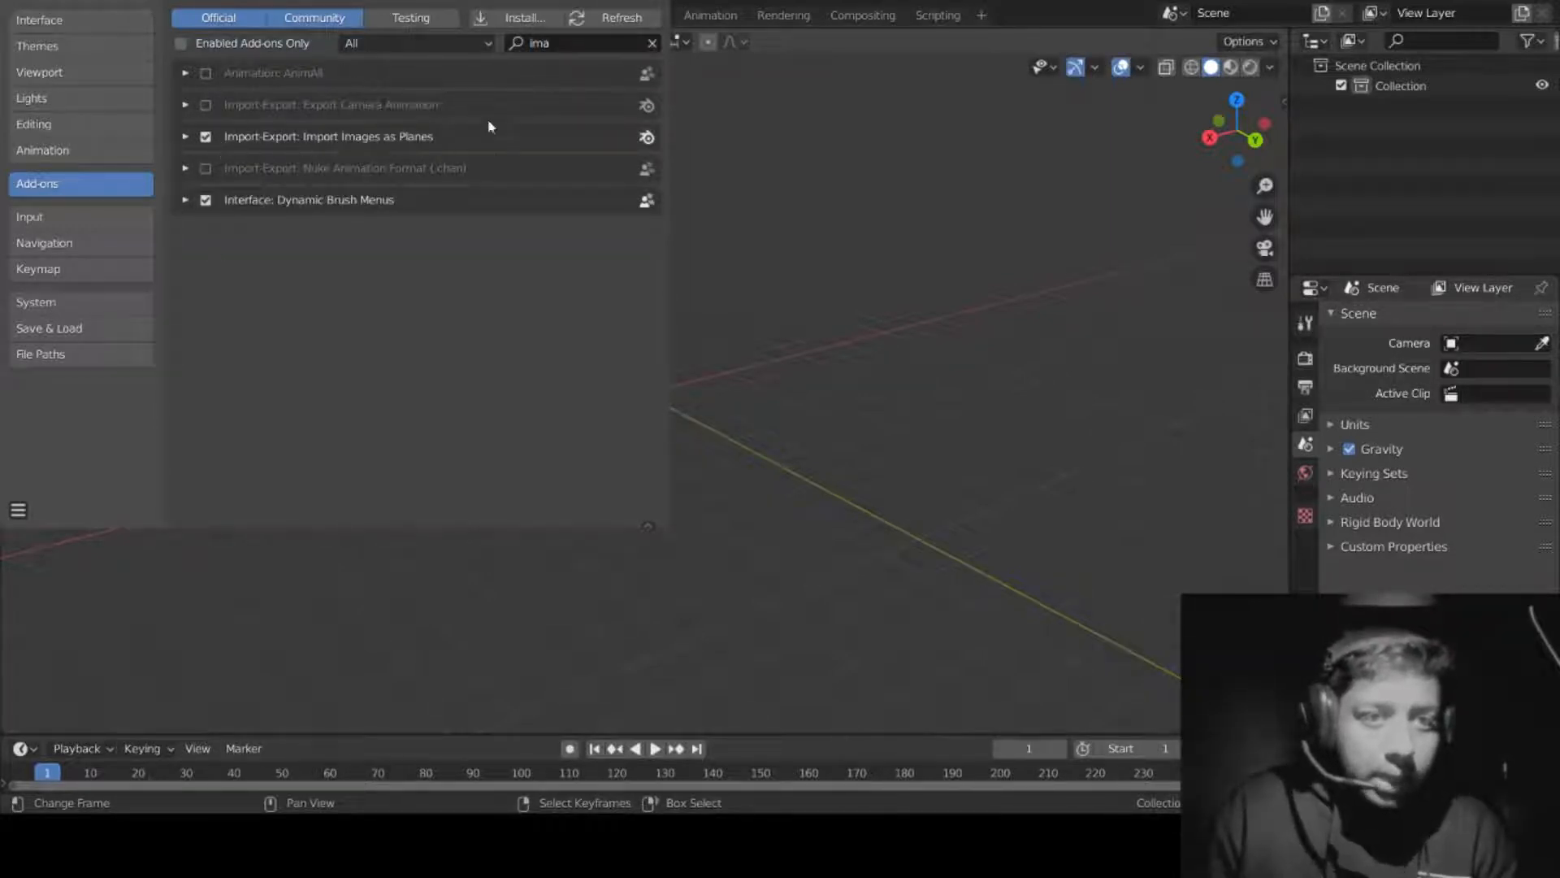
# Step: Search the add-ons for "node" to check Node Wrangler and clear the search
pyautogui.click(653, 43)
pyautogui.click(622, 48)
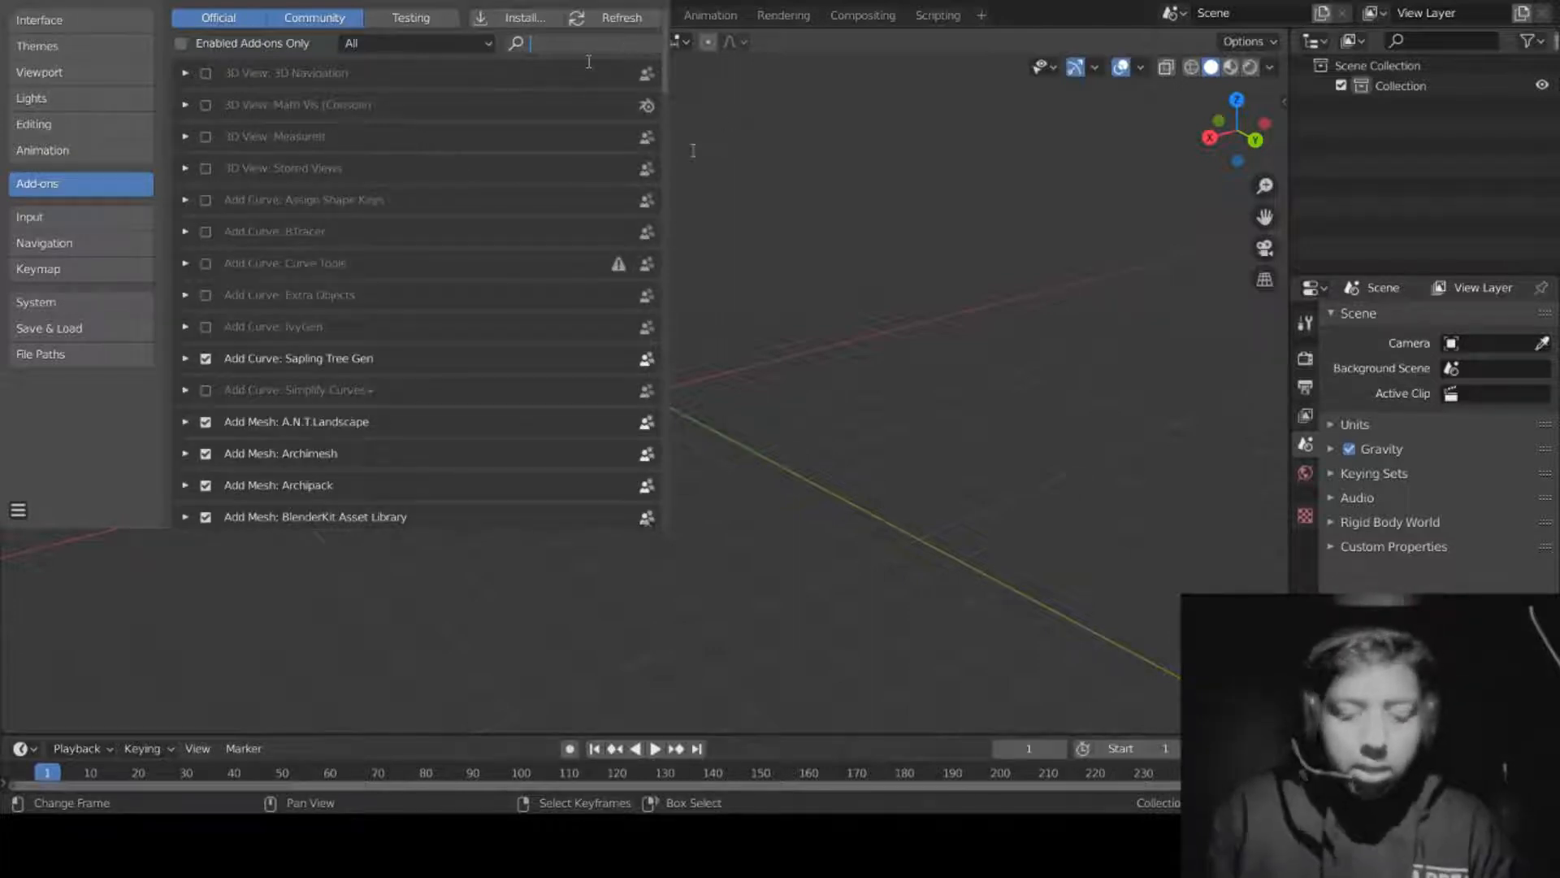
pyautogui.write('node')
pyautogui.press('Return')
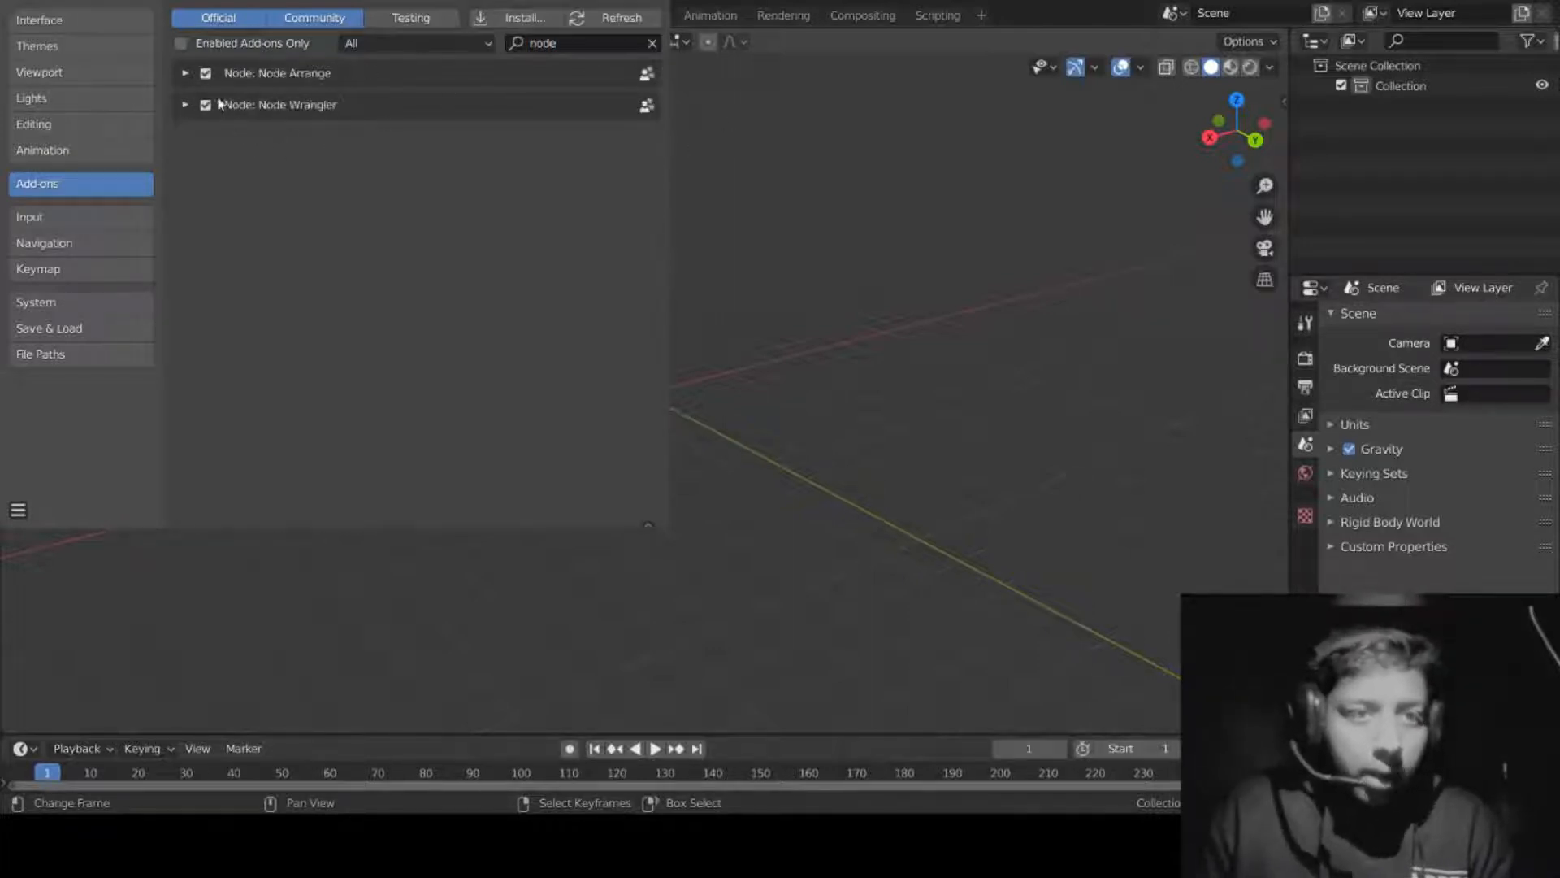
pyautogui.click(569, 49)
pyautogui.press('BackSpace')
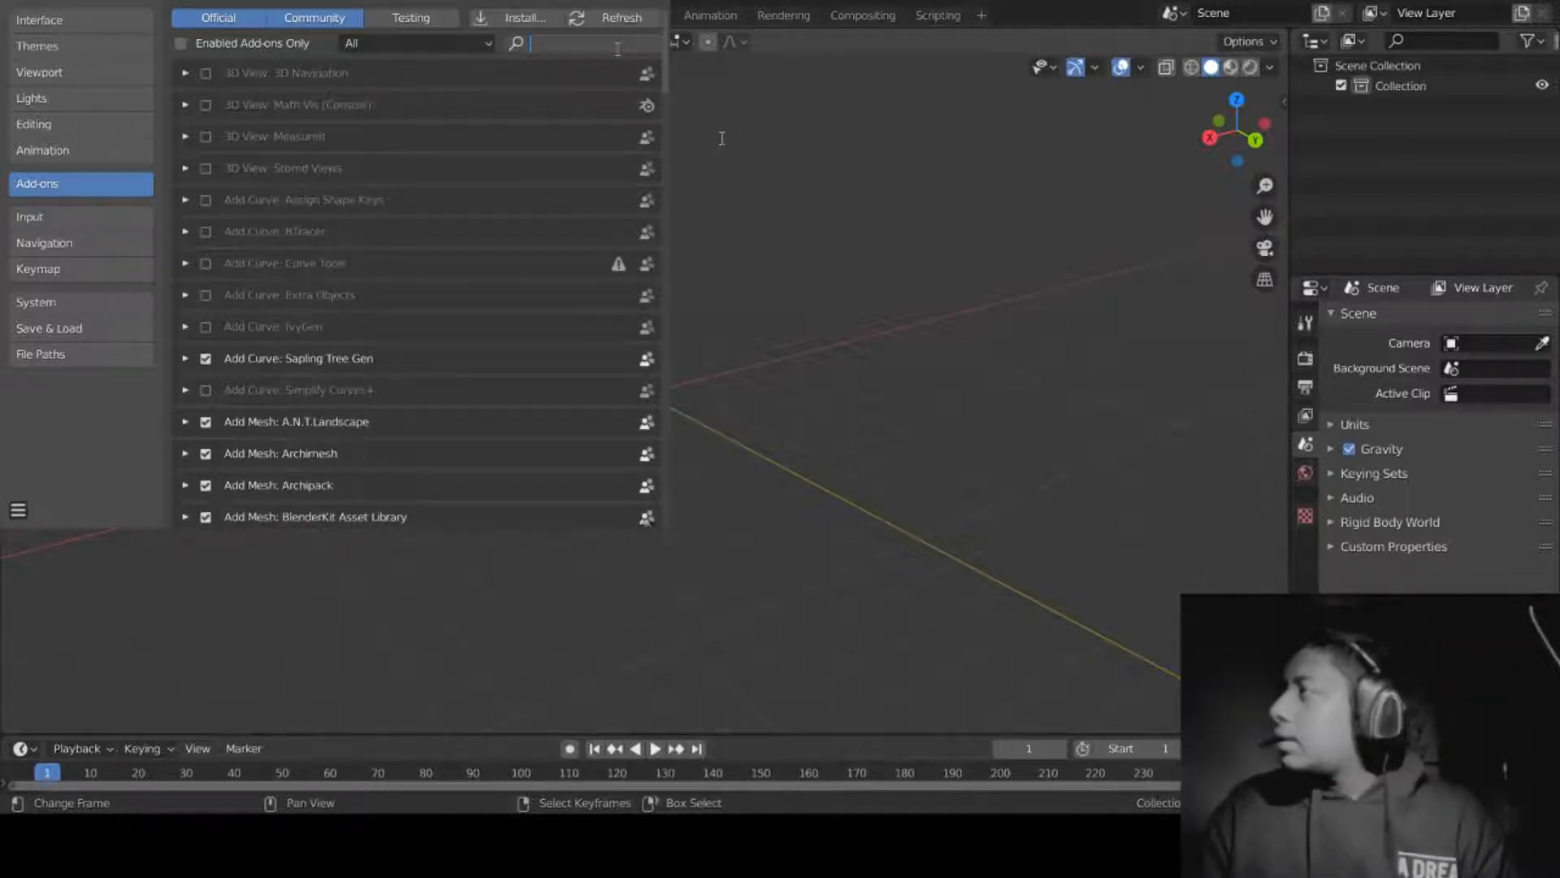
pyautogui.press('Return')
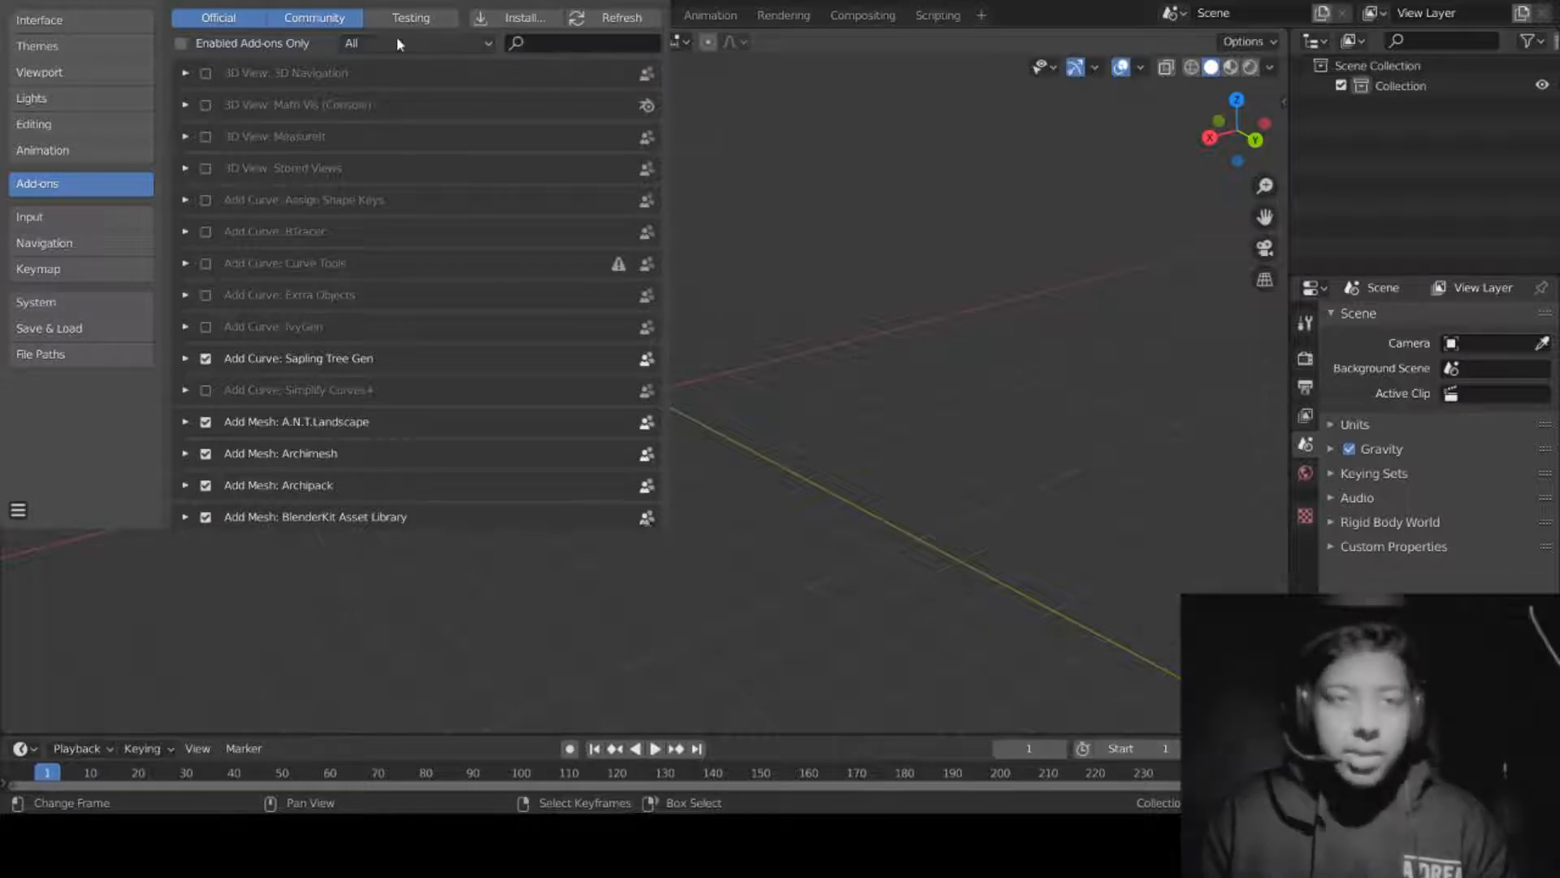
# Step: Filter the add-on list by the User, 3D View and Add Curve categories in turn
pyautogui.click(391, 42)
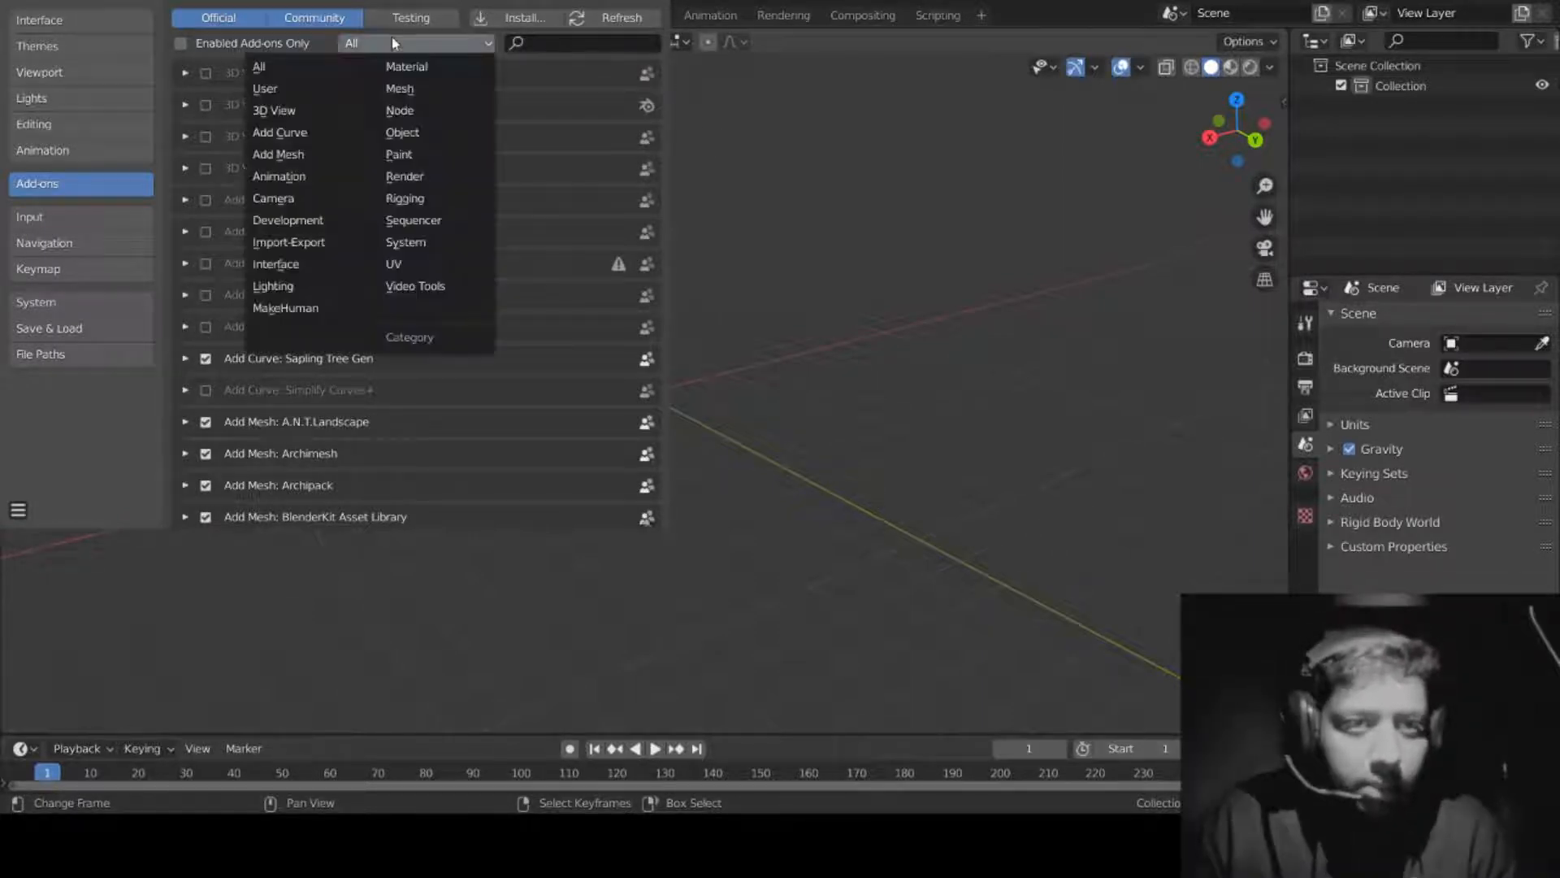
pyautogui.click(268, 90)
pyautogui.click(440, 44)
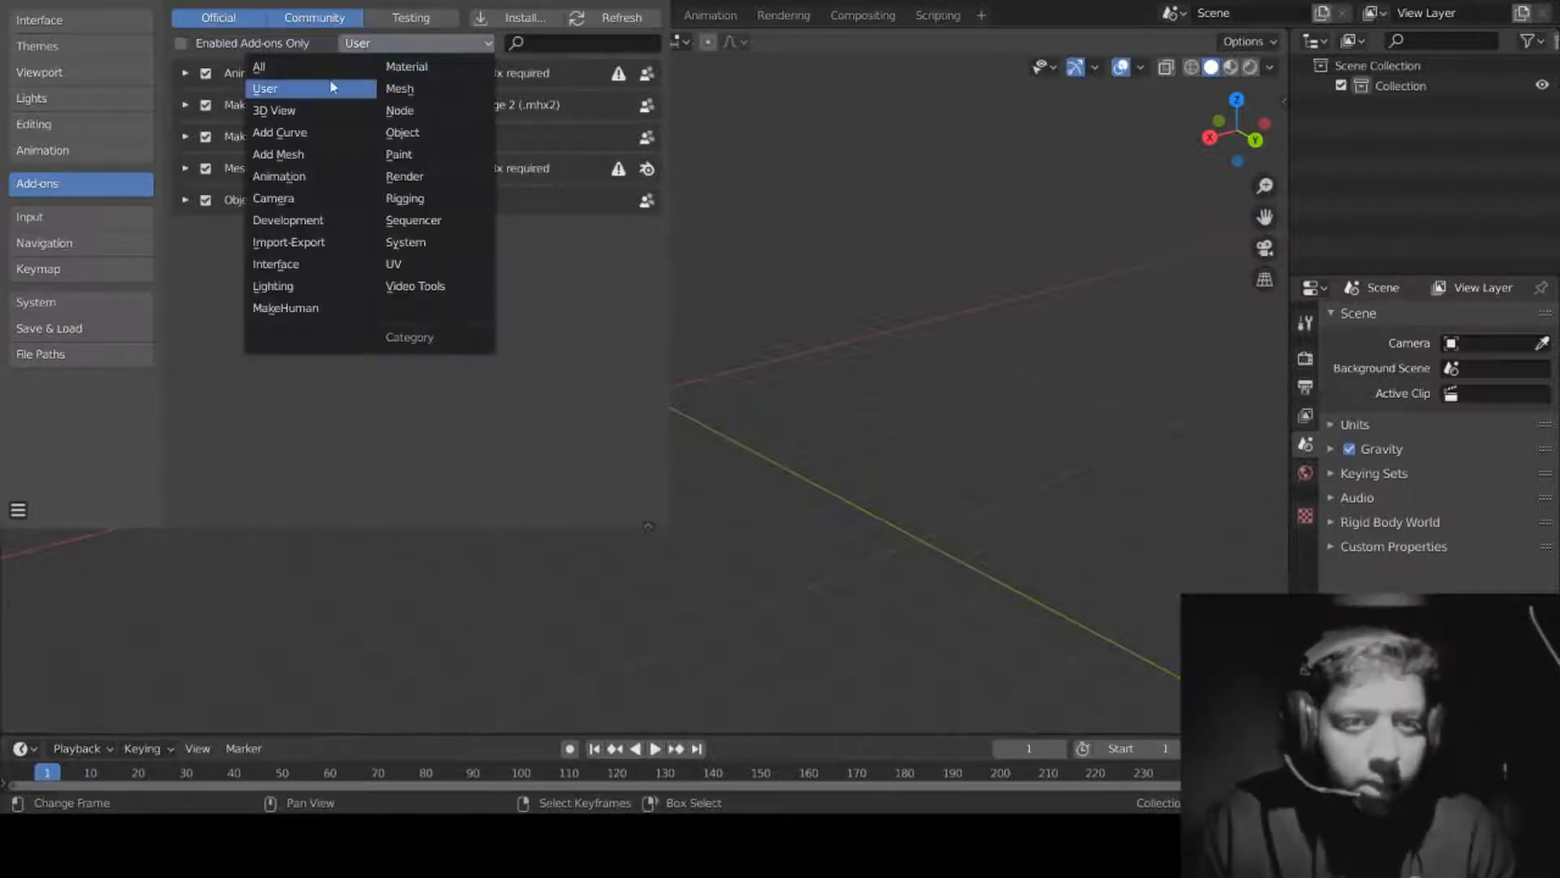
pyautogui.click(277, 110)
pyautogui.click(424, 42)
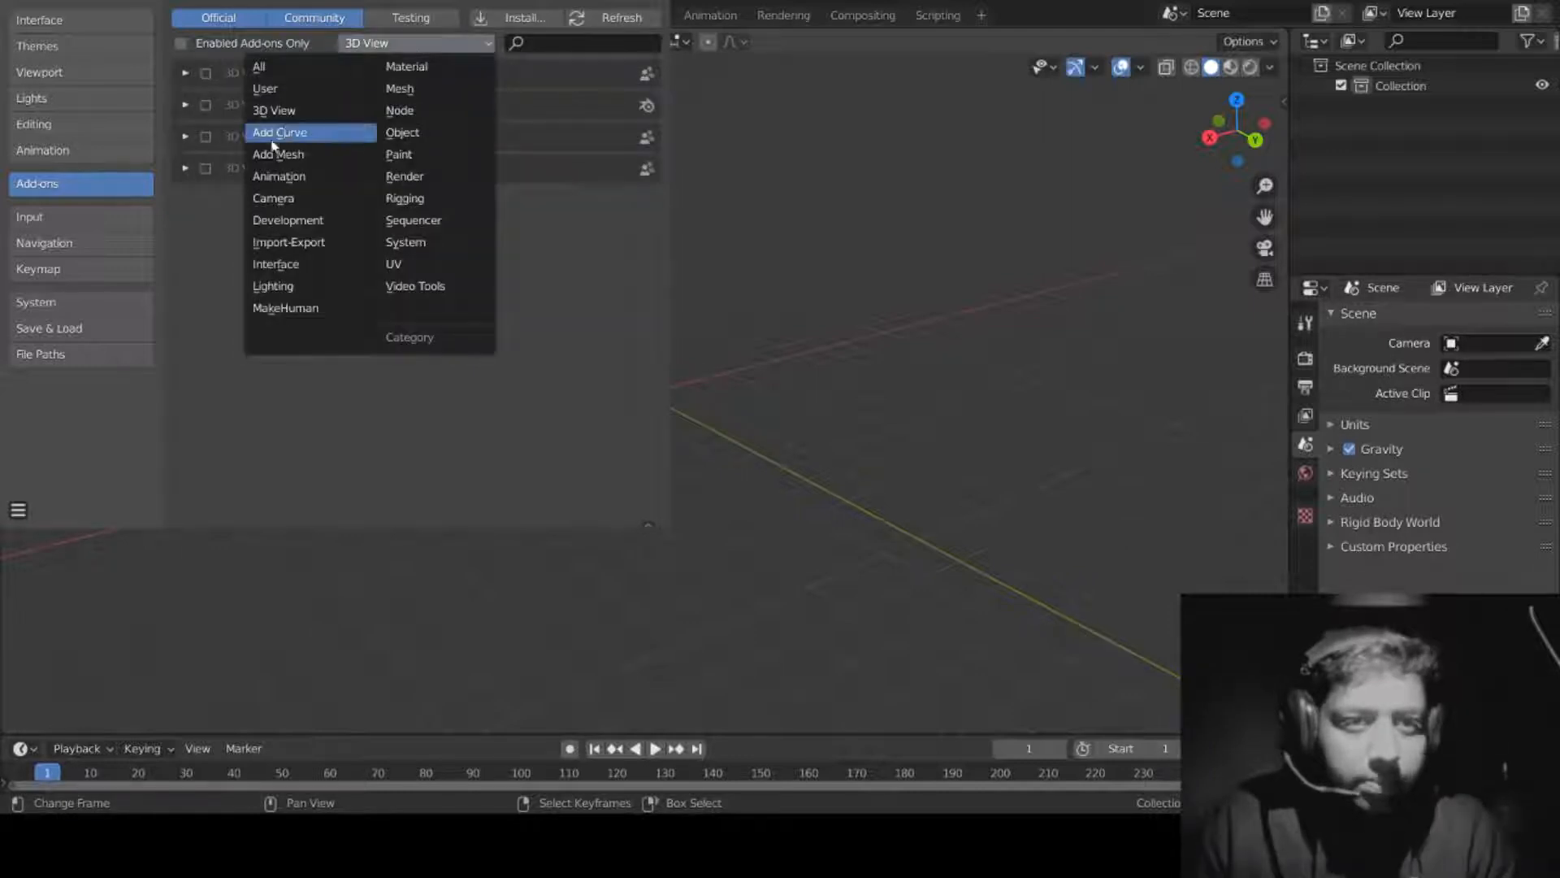
pyautogui.click(280, 132)
pyautogui.click(424, 39)
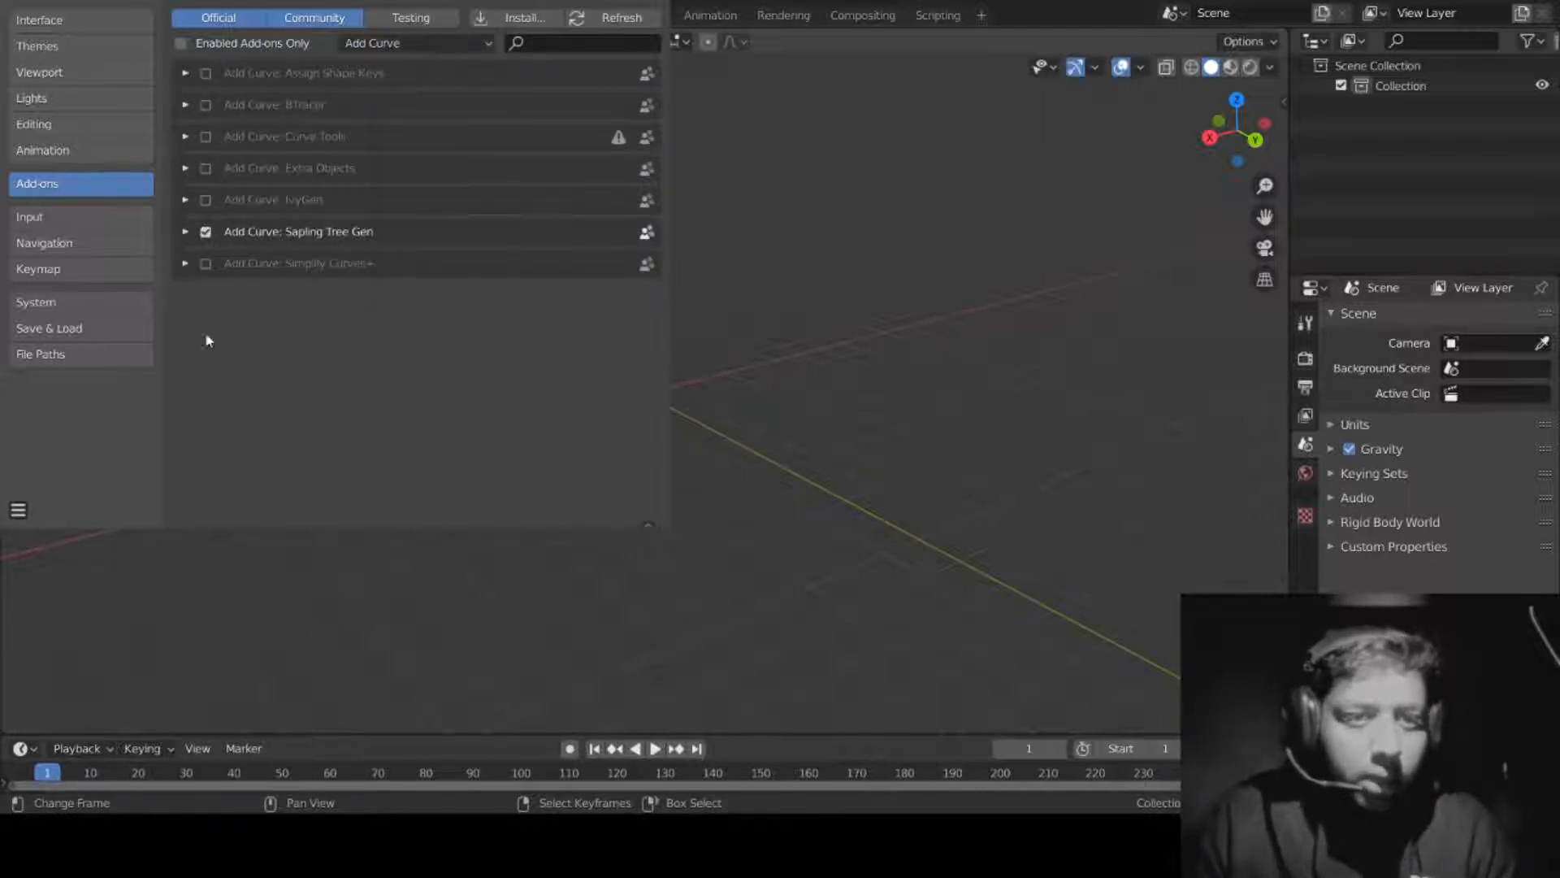
# Step: Search the Add Curve add-ons for "sap" to check Sapling Tree Gen, and leave the preferences
pyautogui.click(568, 42)
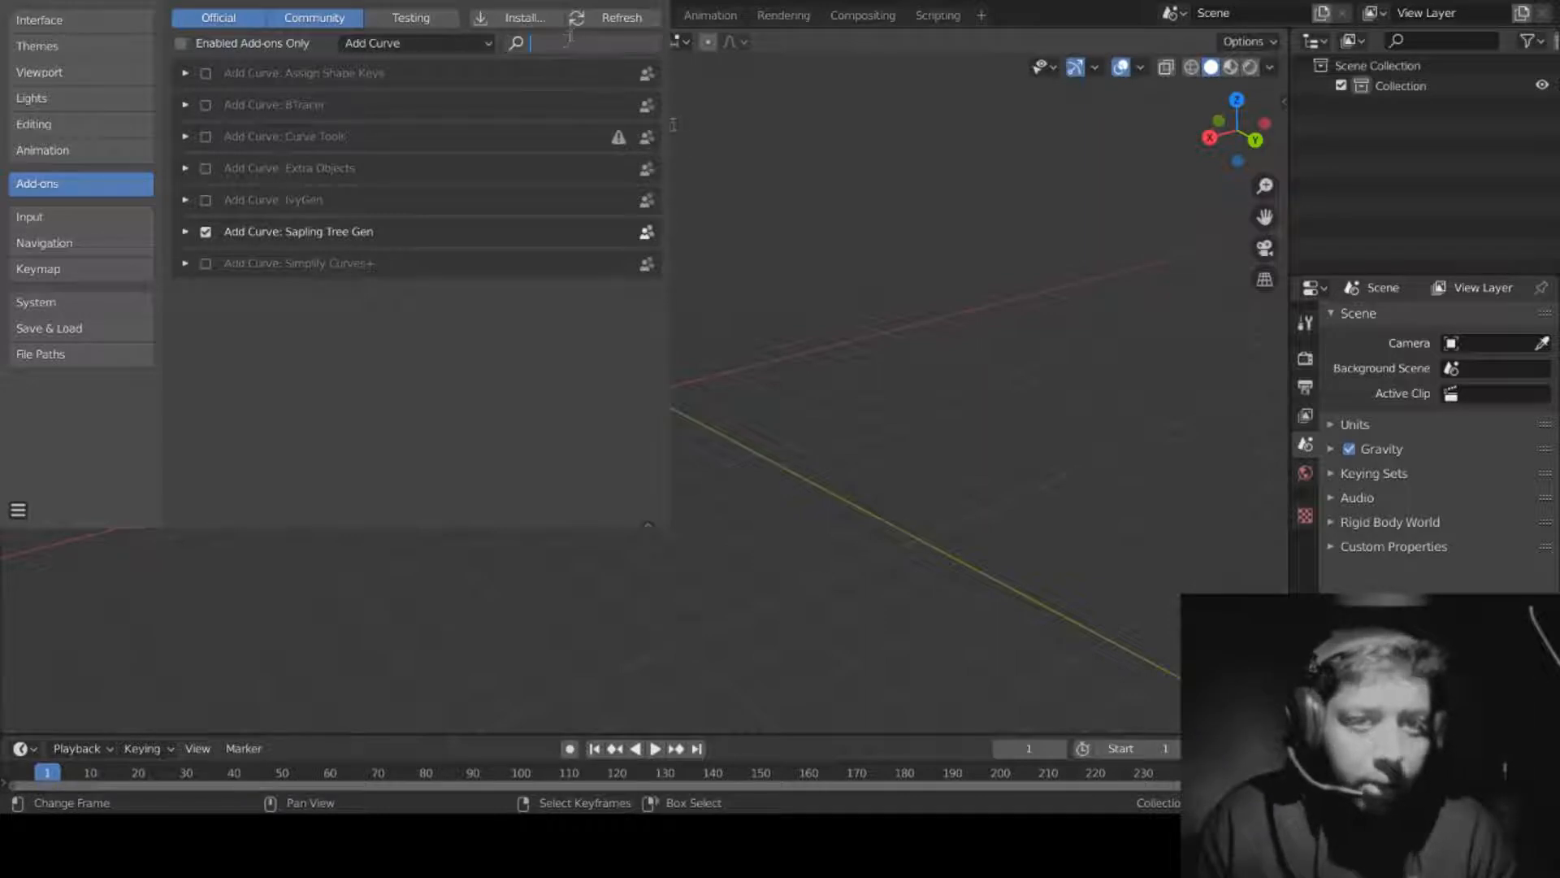
pyautogui.write('sap')
pyautogui.press('Return')
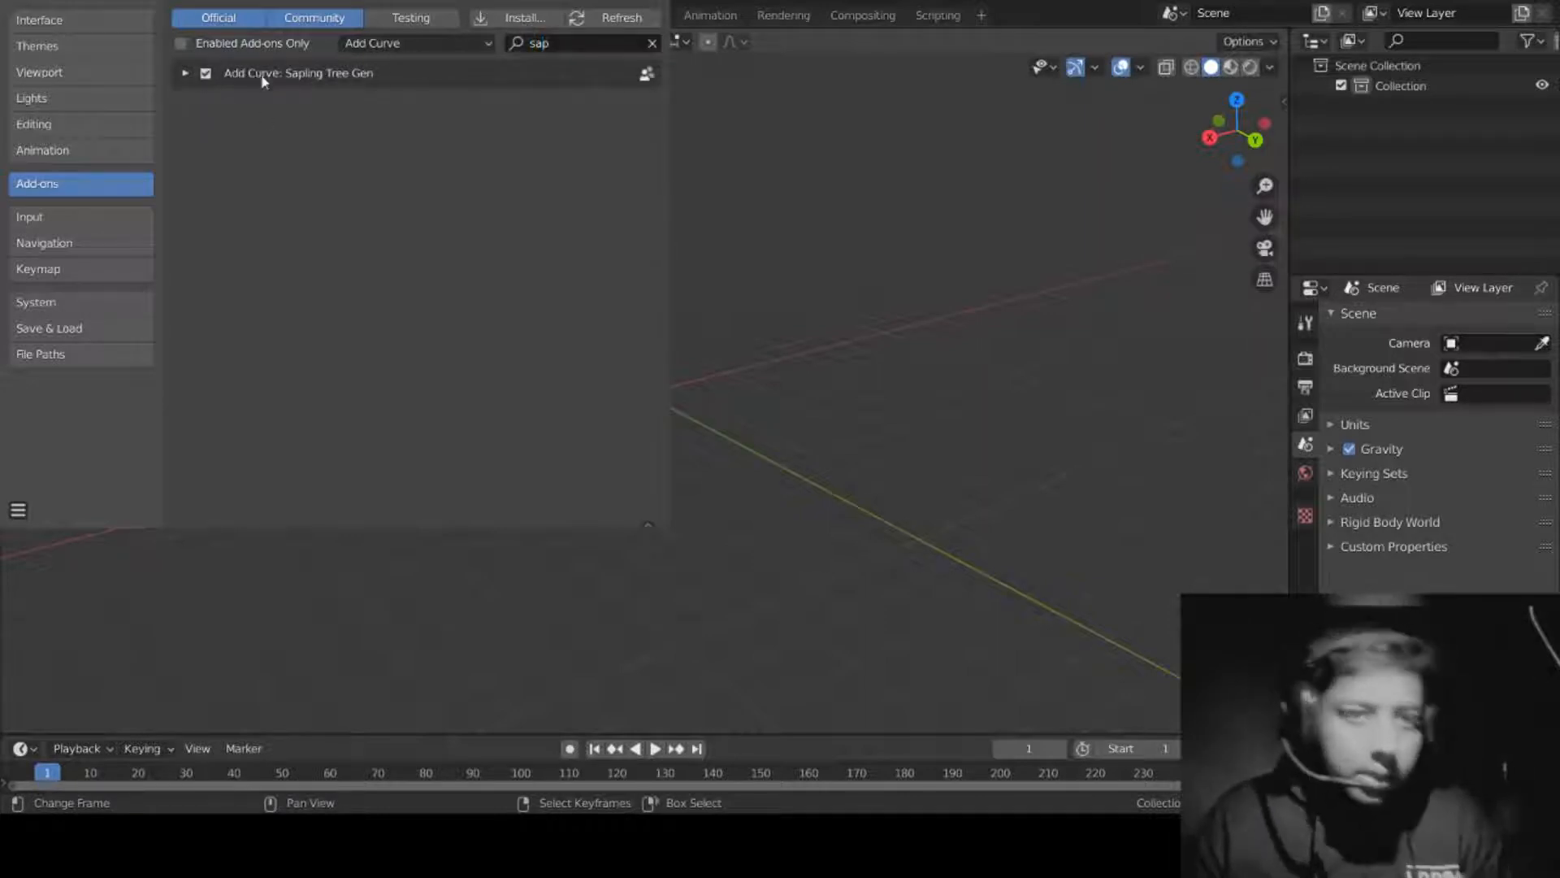
pyautogui.click(748, 71)
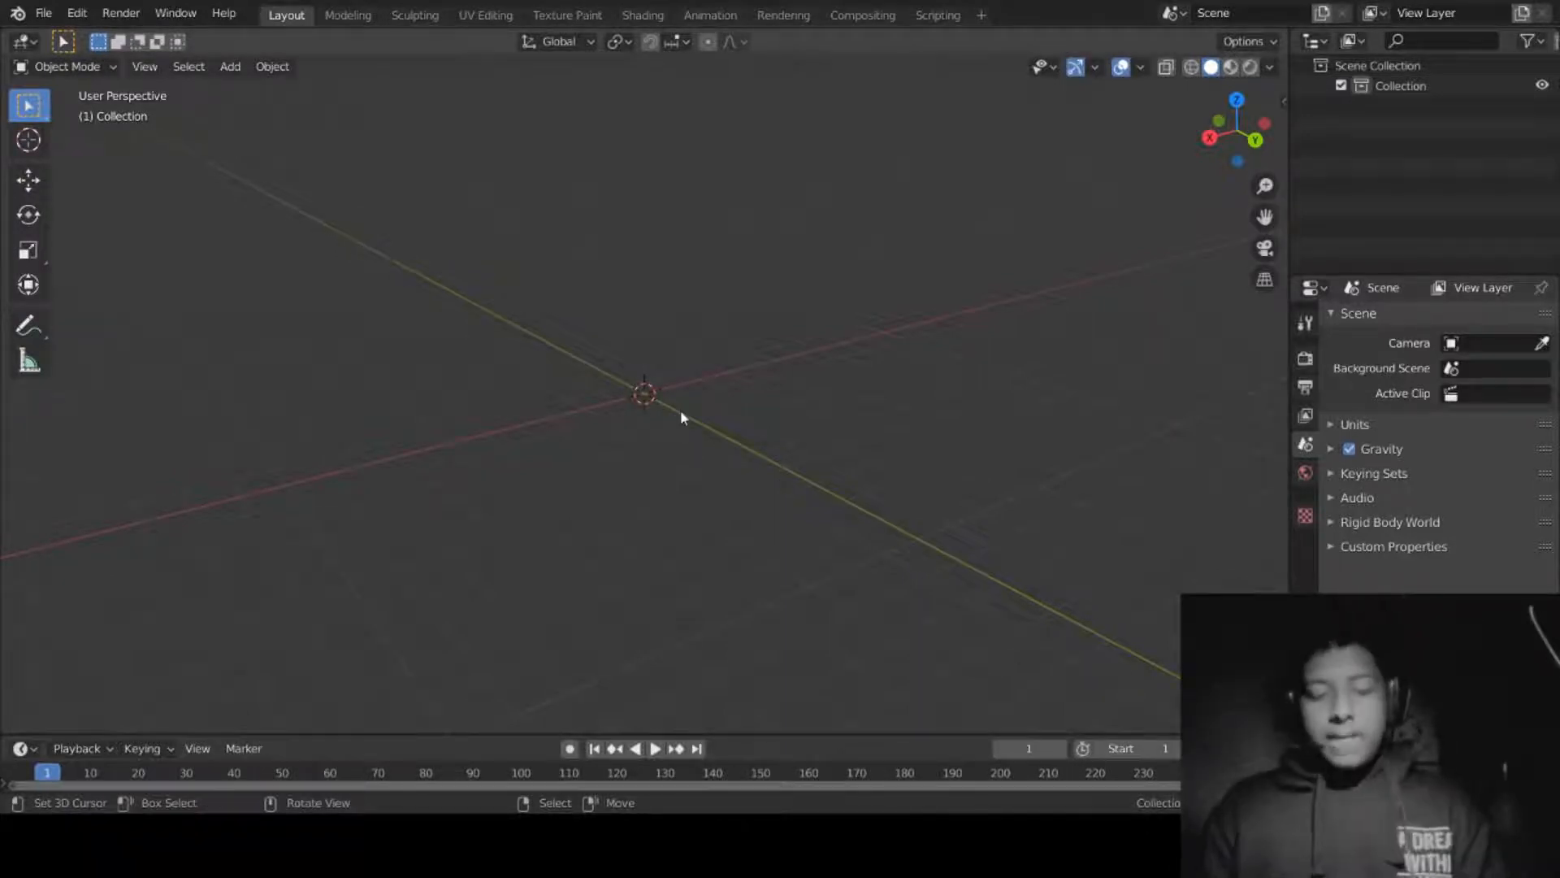
# Step: Add a plane mesh at the world origin
pyautogui.hotkey('shift', 'a')
pyautogui.moveTo(717, 350)
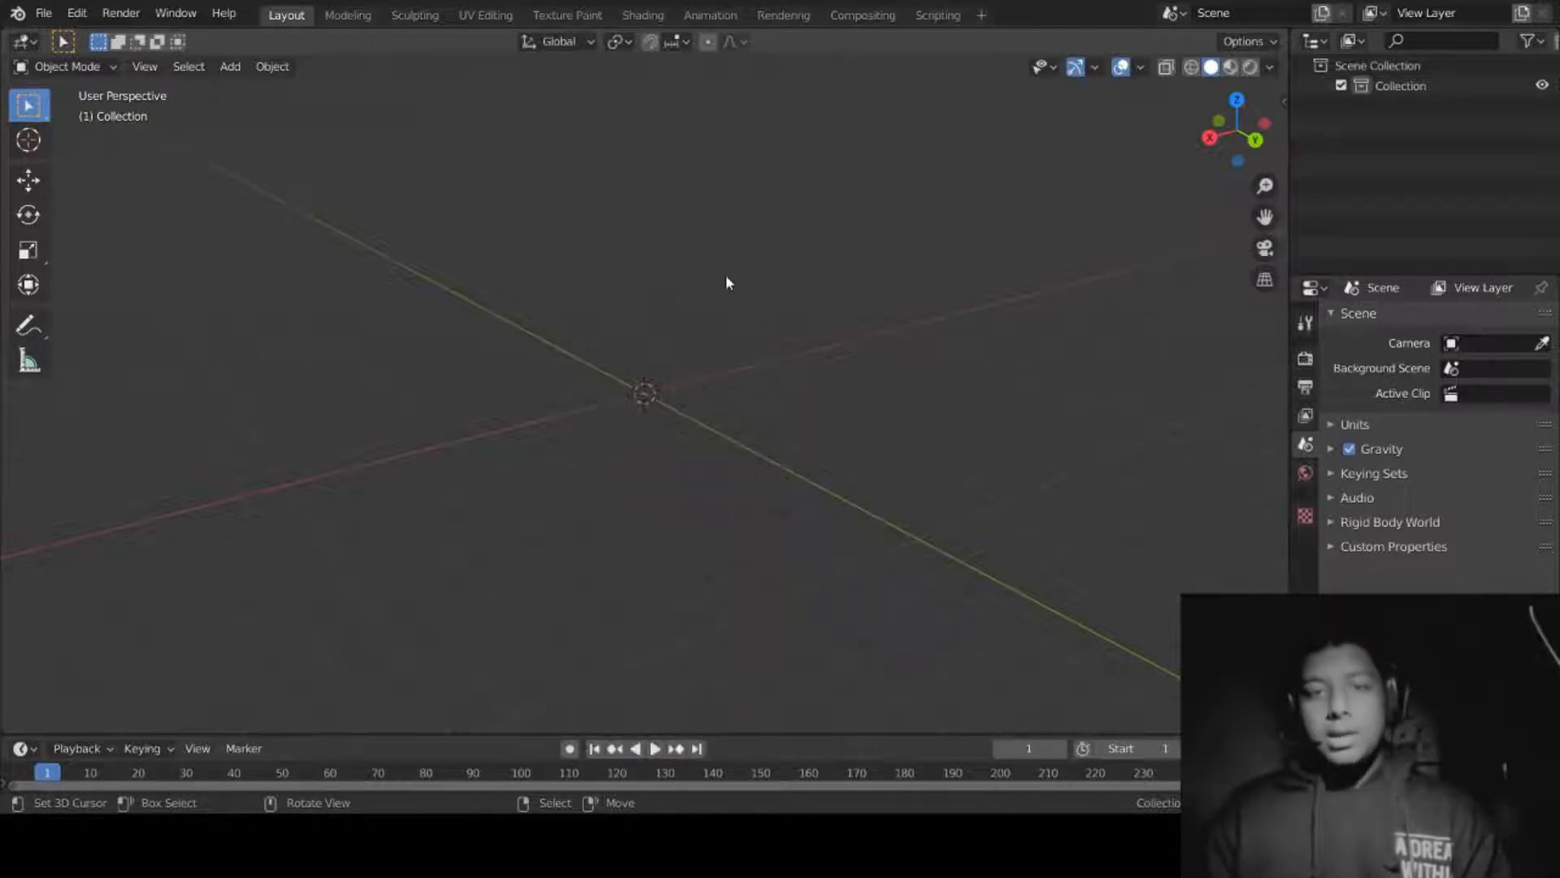
pyautogui.hotkey('shift', 'a')
pyautogui.moveTo(726, 280)
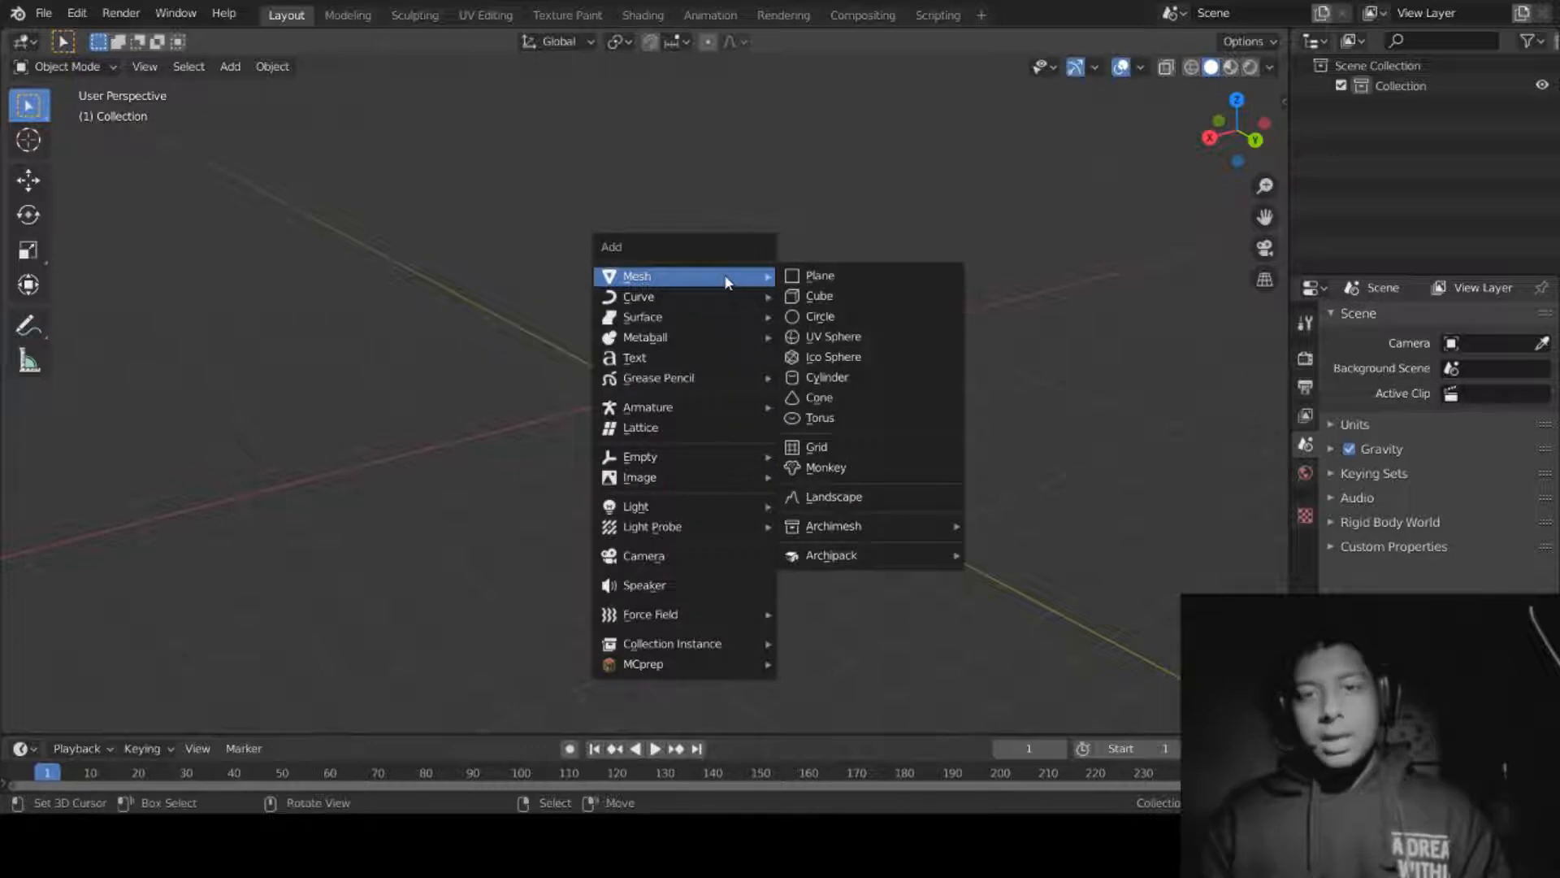
pyautogui.click(807, 277)
pyautogui.scroll(8, 748, 394)
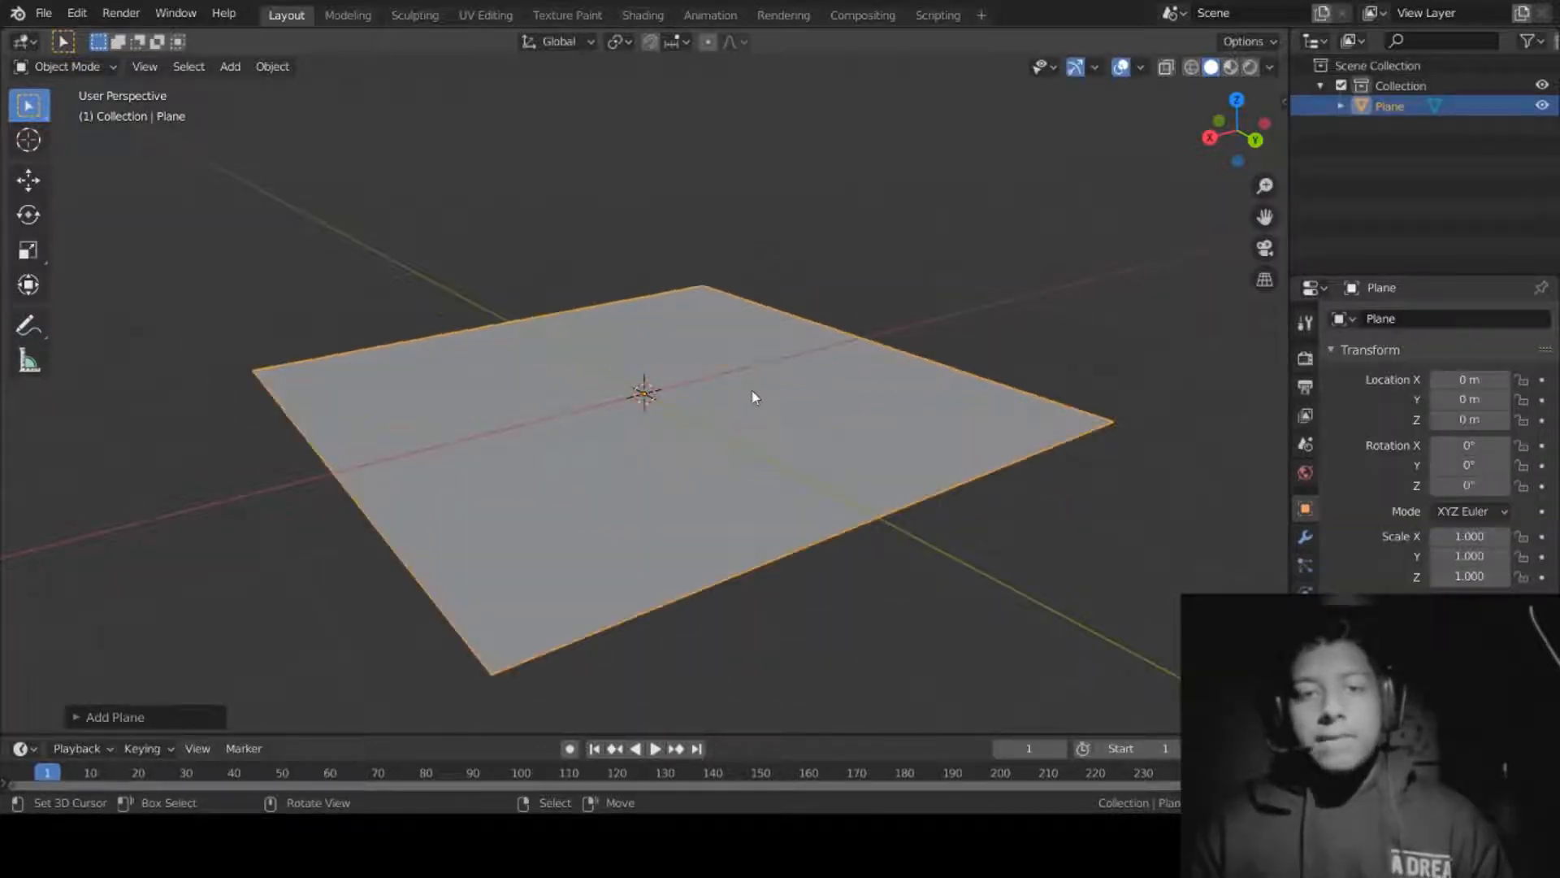
pyautogui.scroll(-4, 753, 395)
pyautogui.scroll(-6, 753, 397)
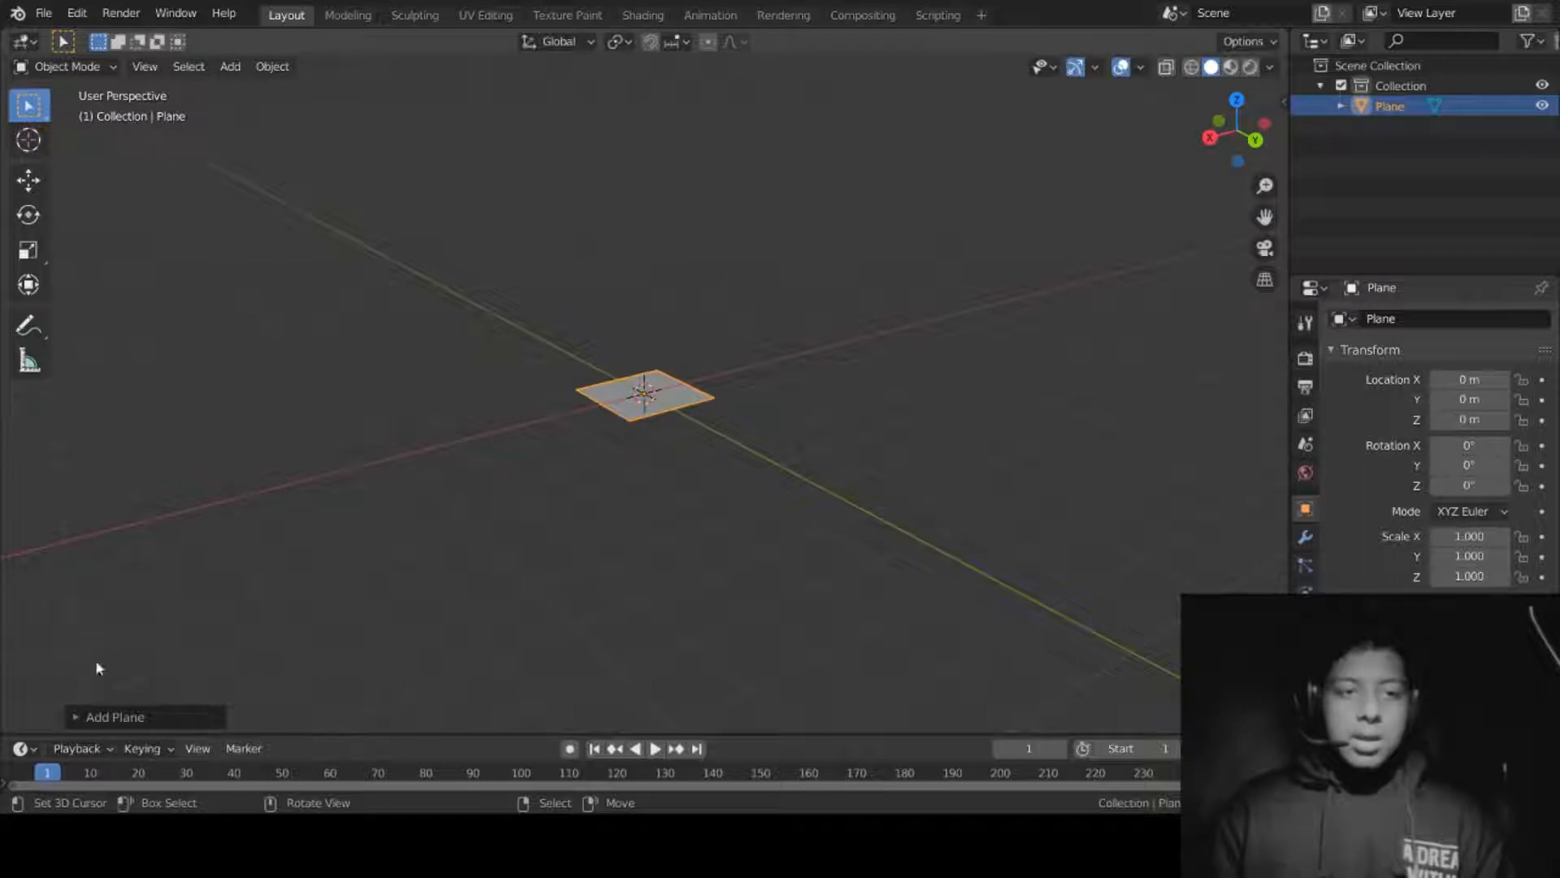
pyautogui.scroll(1, 908, 361)
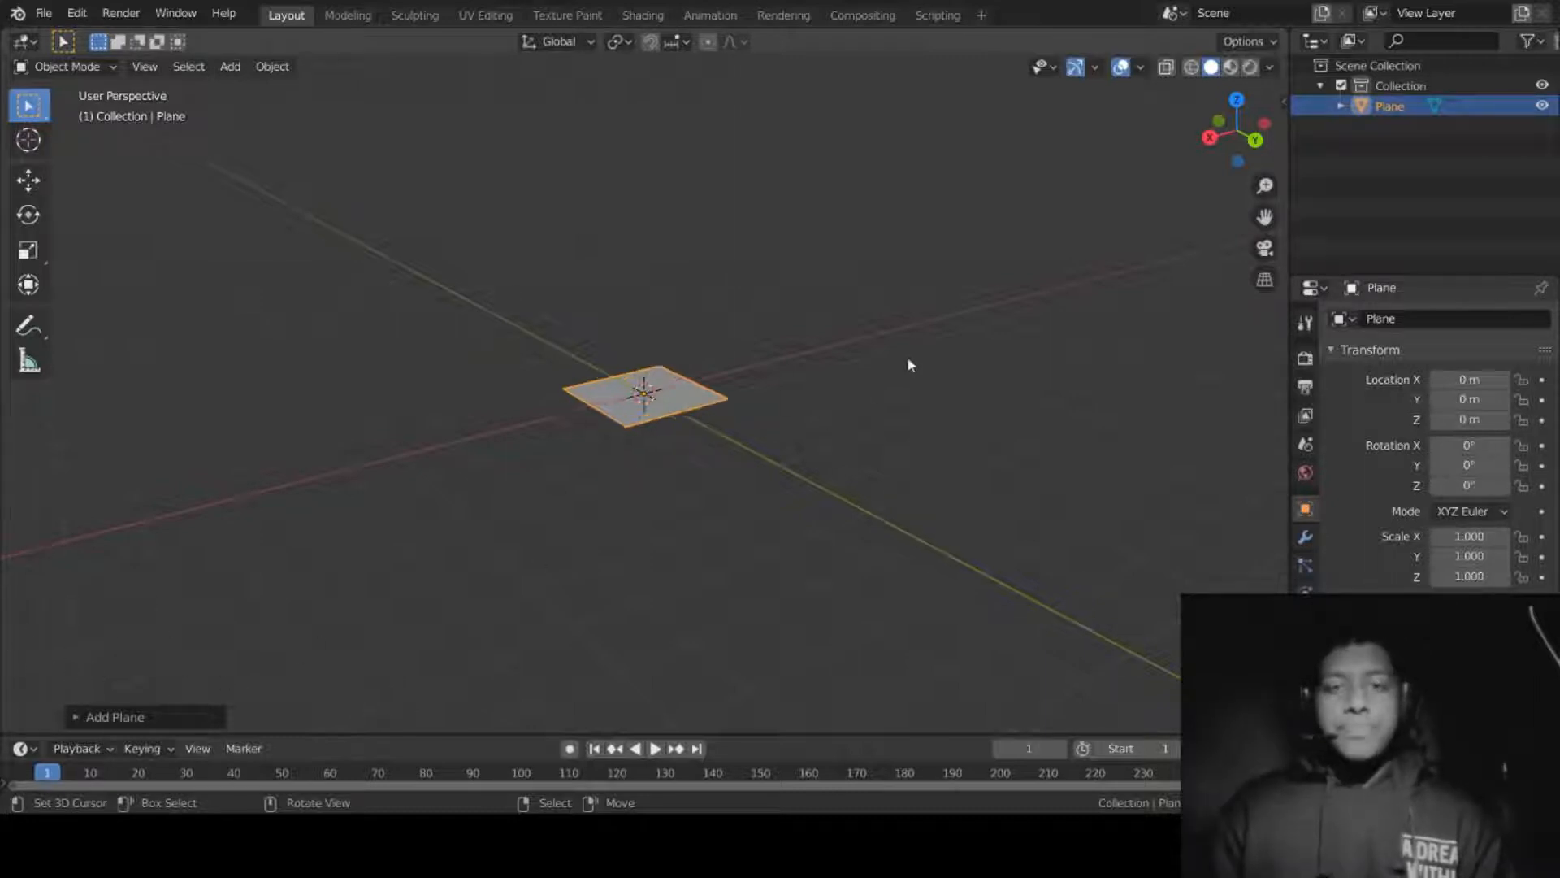
pyautogui.scroll(4, 902, 356)
pyautogui.moveTo(898, 348); pyautogui.dragTo(866, 447, button='middle')
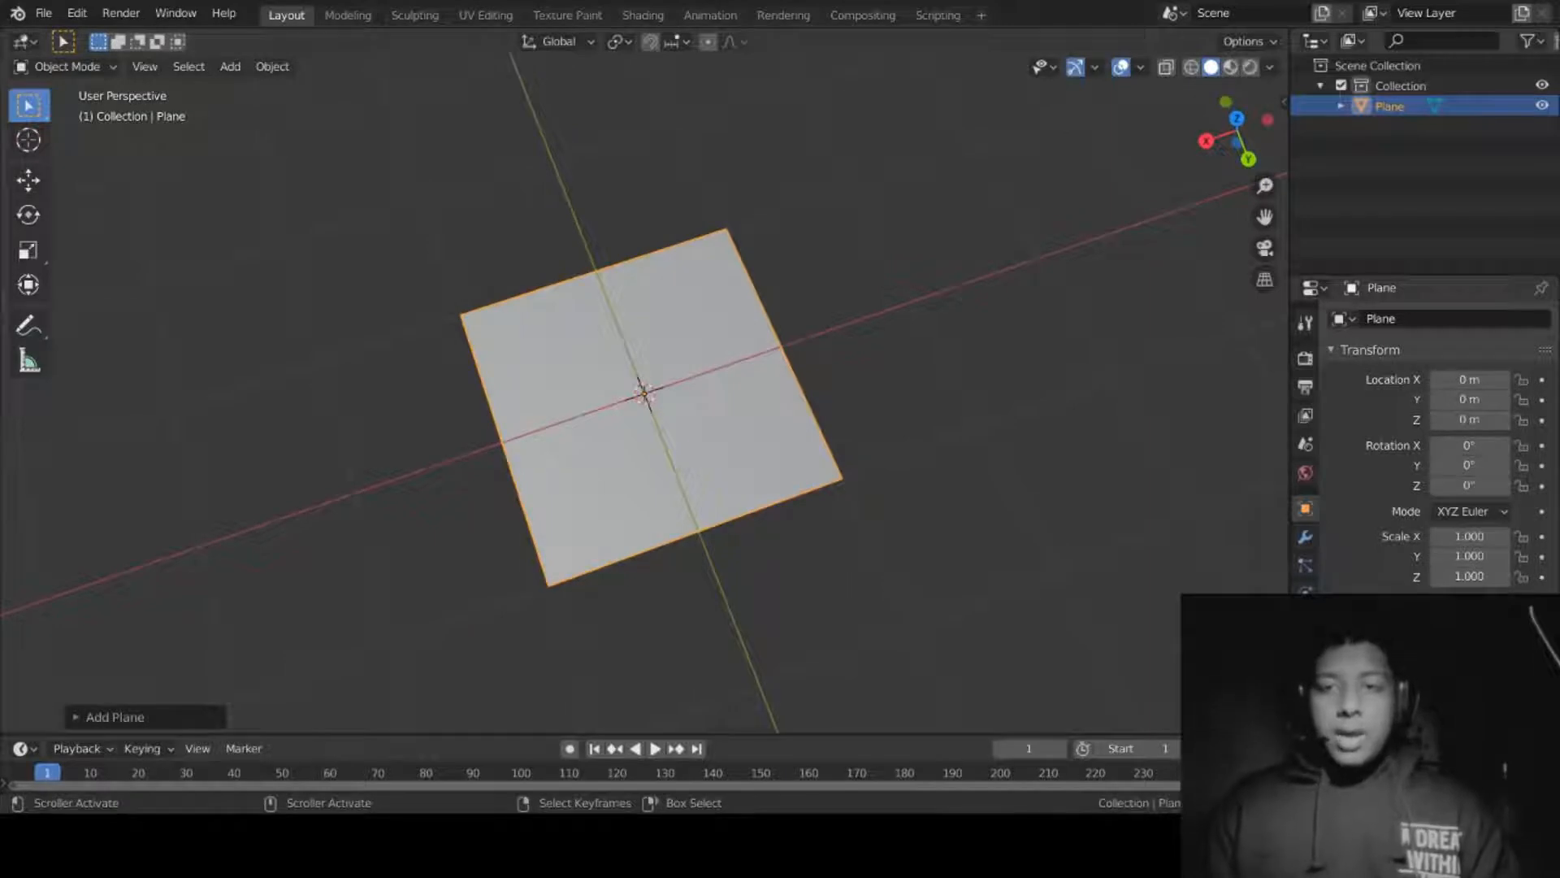
pyautogui.moveTo(724, 487); pyautogui.dragTo(749, 465, button='middle')
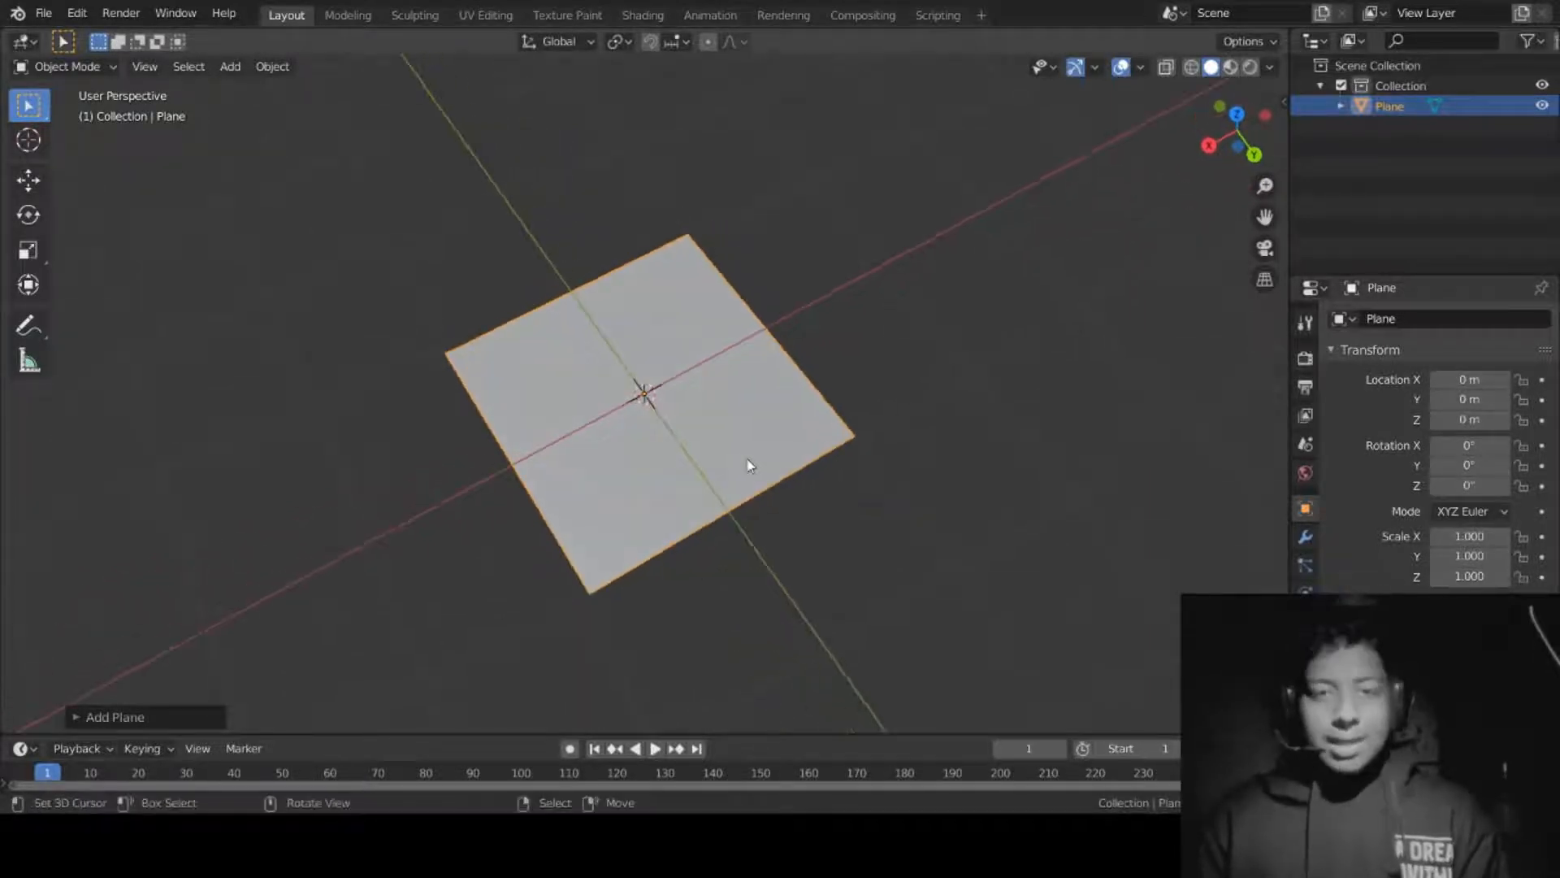
# Step: Toggle the plane repeatedly between Edit Mode and Object Mode, ending in Object Mode
pyautogui.press('Tab')
pyautogui.press('Tab')
pyautogui.press('Tab')
pyautogui.press('Tab')
pyautogui.press('Tab')
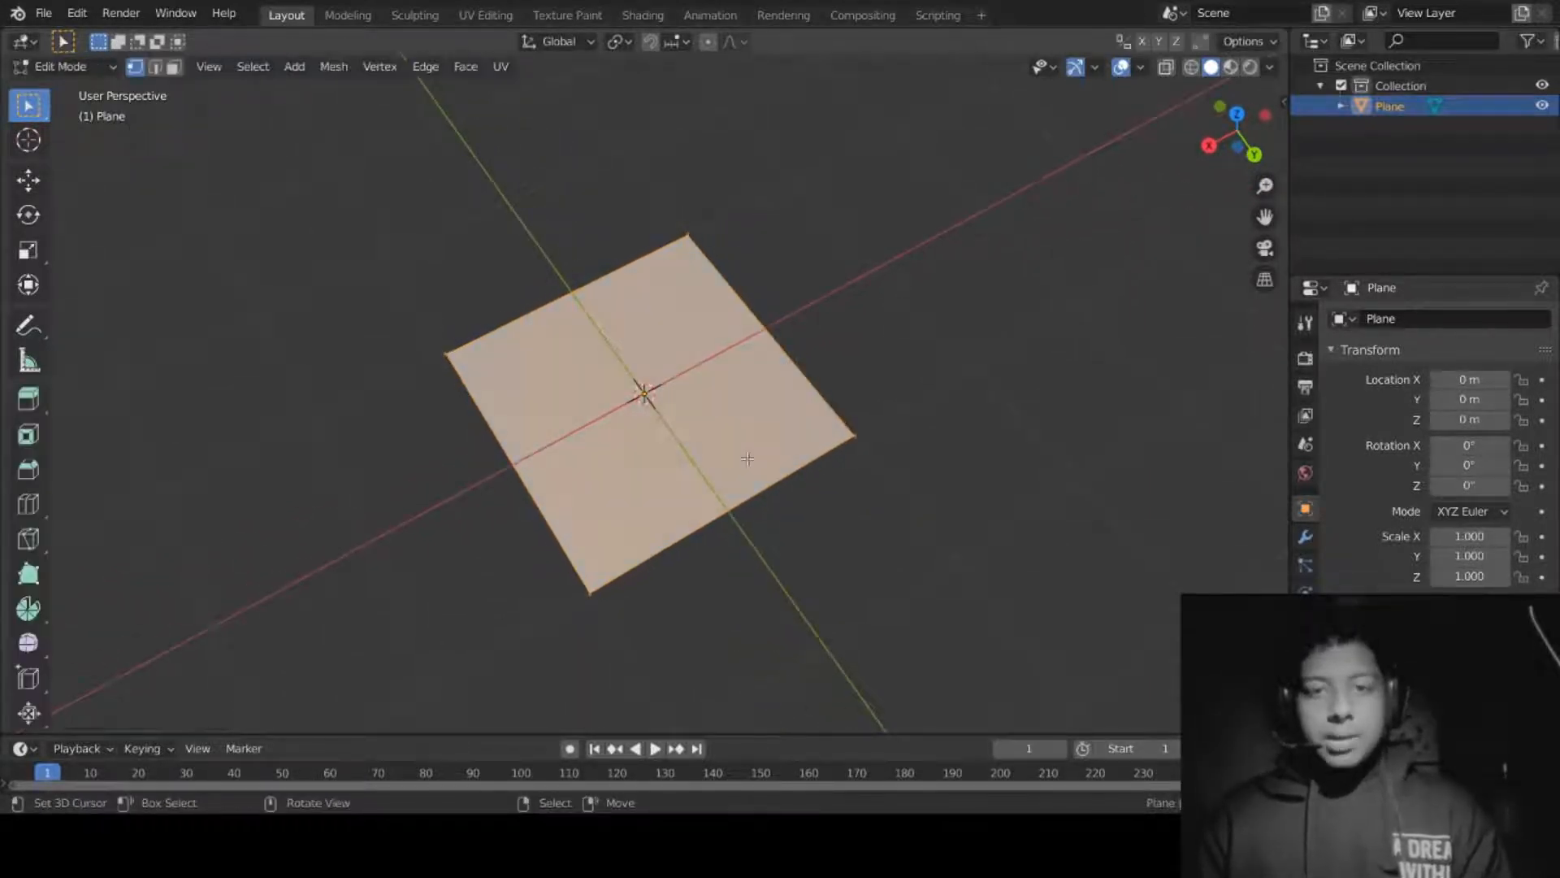
pyautogui.press('Tab')
pyautogui.press('Tab')
pyautogui.press('Tab')
pyautogui.press('Tab')
pyautogui.moveTo(742, 460); pyautogui.dragTo(656, 441, button='middle')
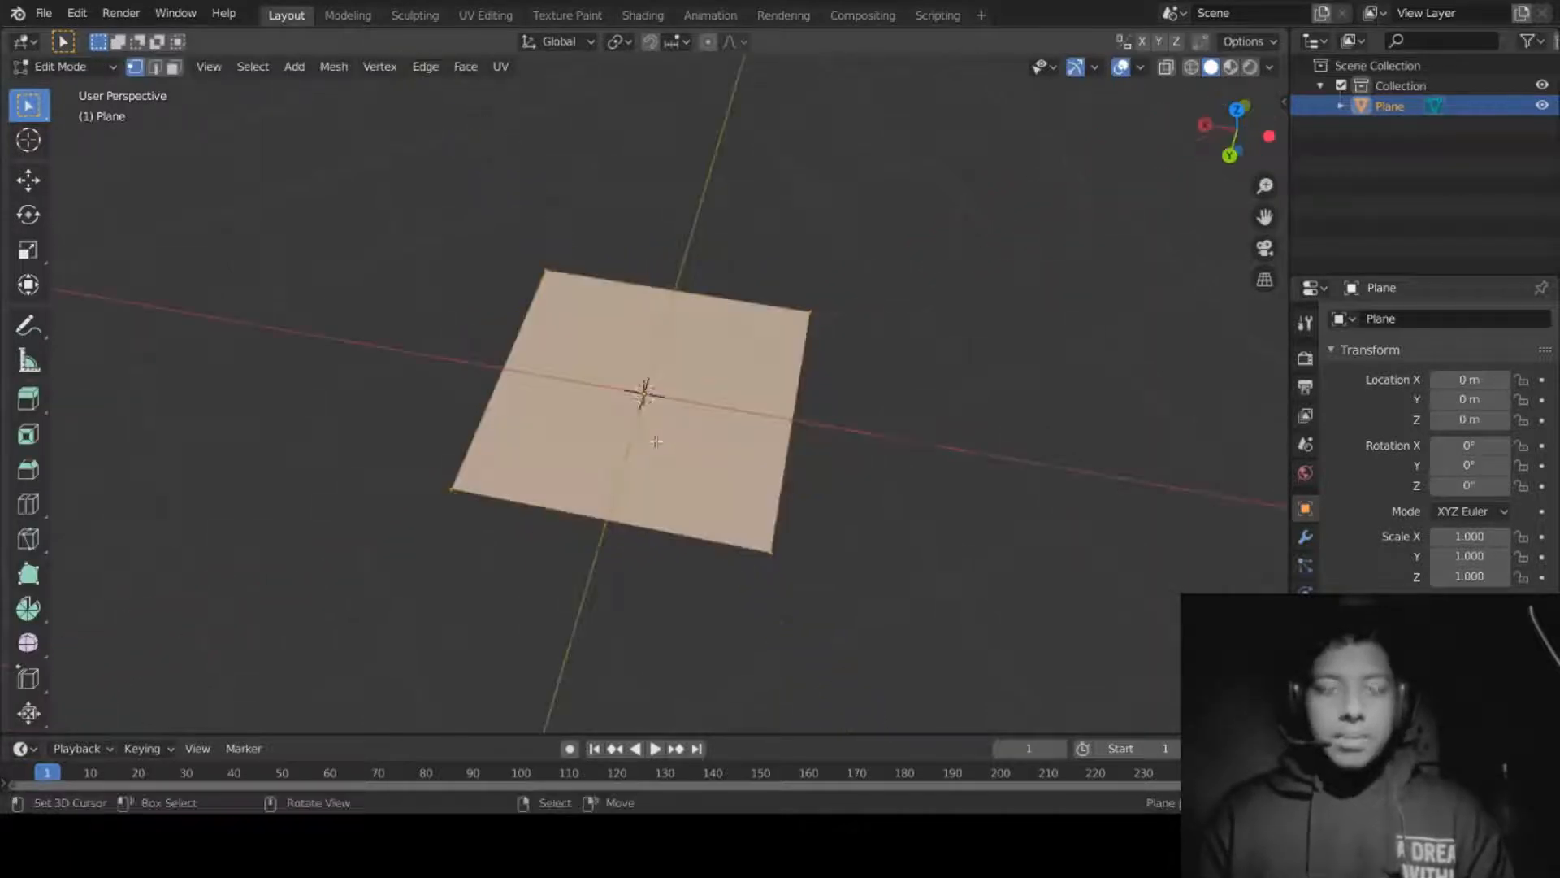
pyautogui.scroll(3, 656, 441)
pyautogui.moveTo(771, 533); pyautogui.dragTo(671, 461, button='middle')
pyautogui.scroll(-4, 670, 461)
pyautogui.press('Tab')
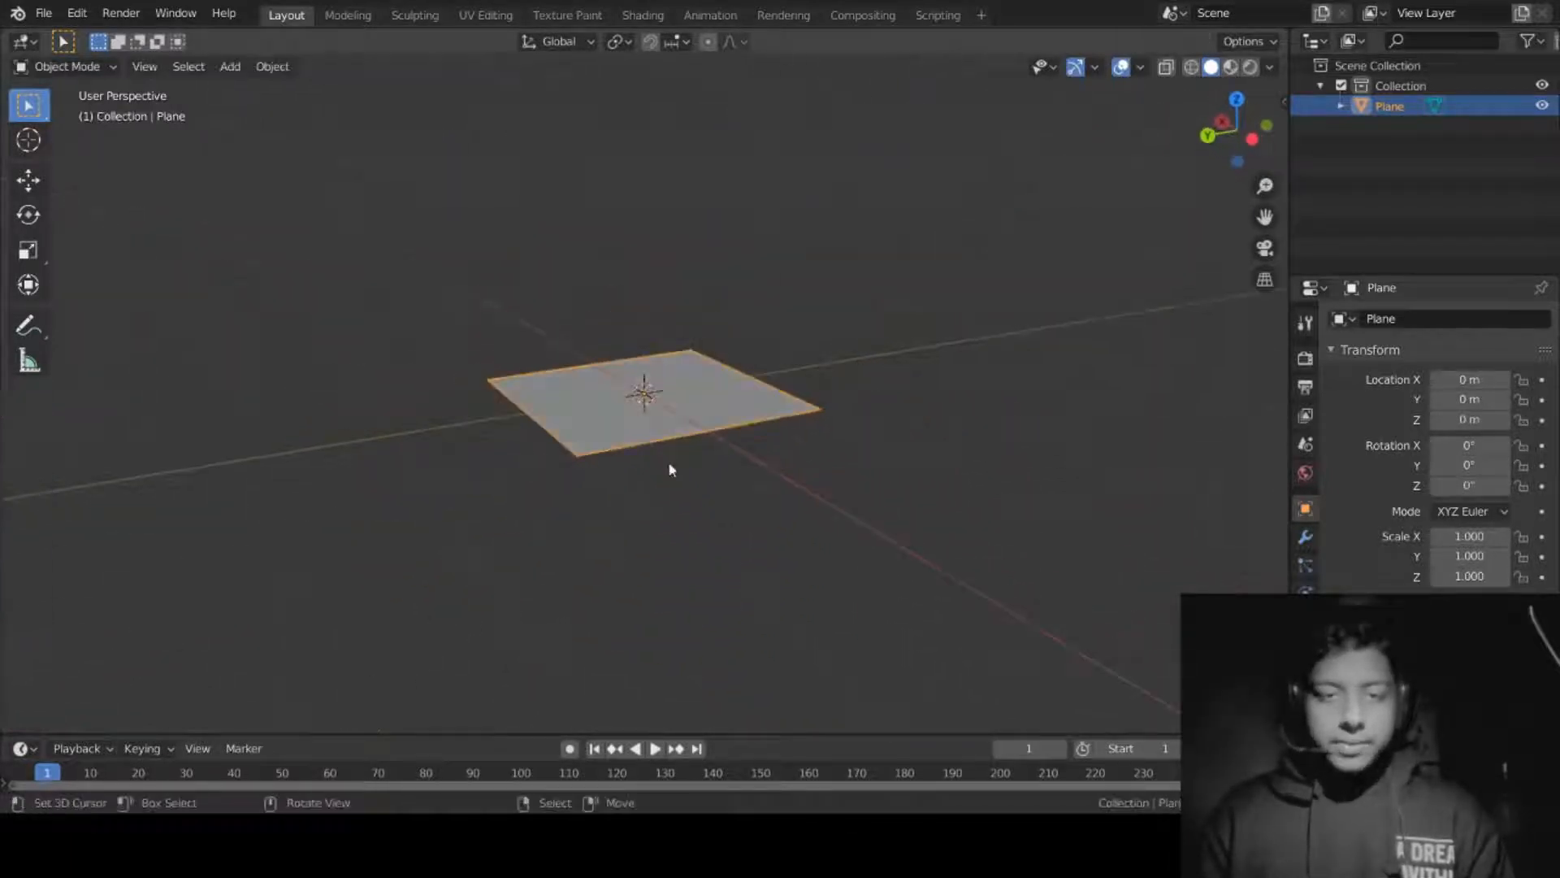
# Step: Add a cube mesh and move it about 3.3 m along the X axis, clear of the plane
pyautogui.hotkey('shift', 'a')
pyautogui.click(818, 388)
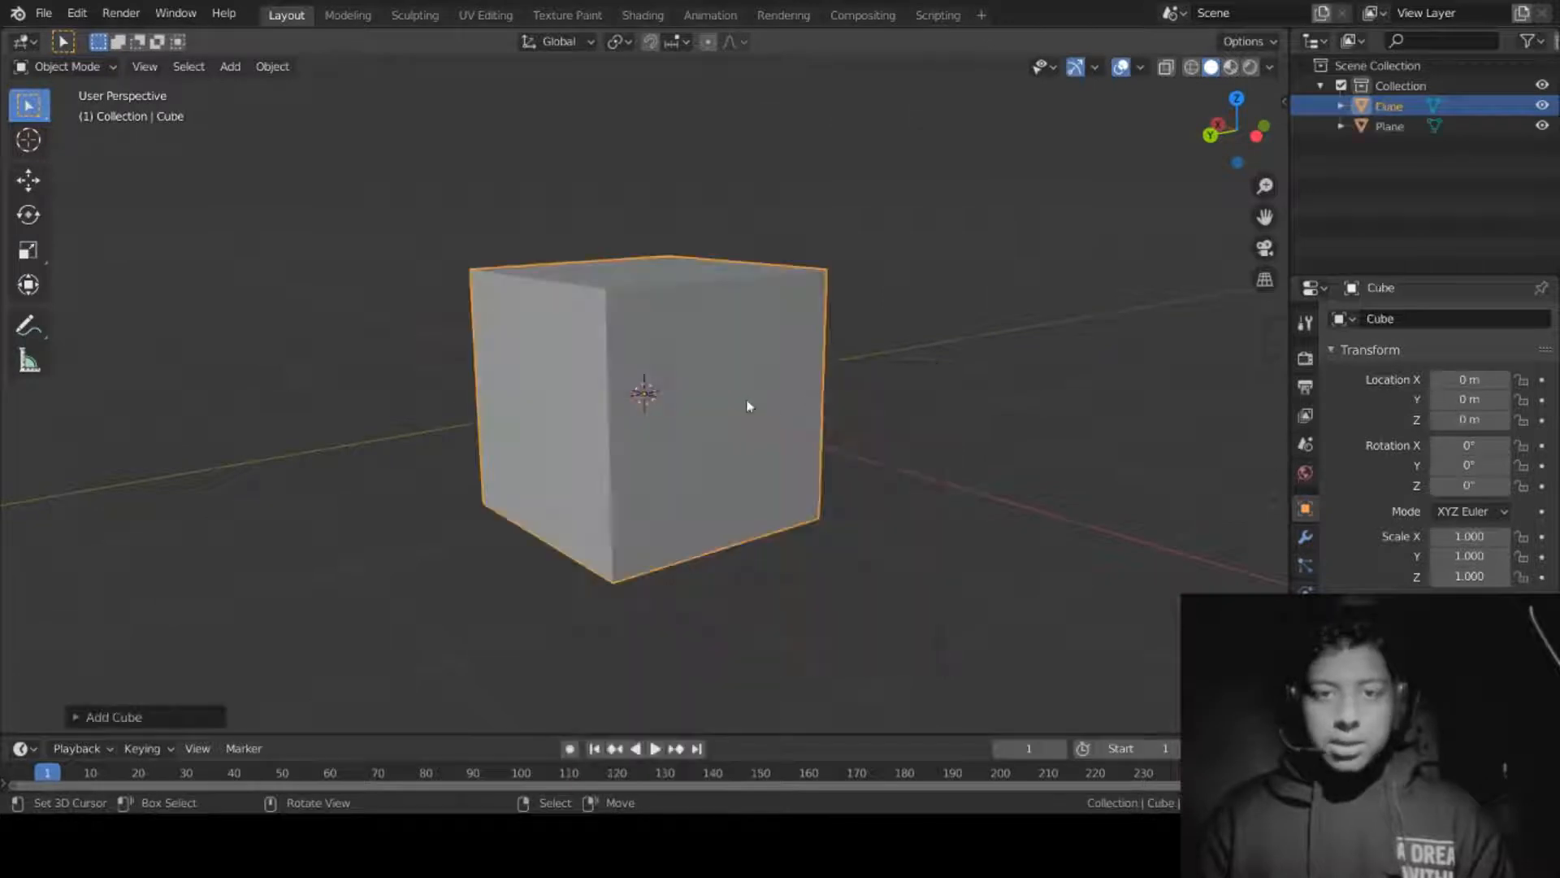
pyautogui.press('g')
pyautogui.press('x')
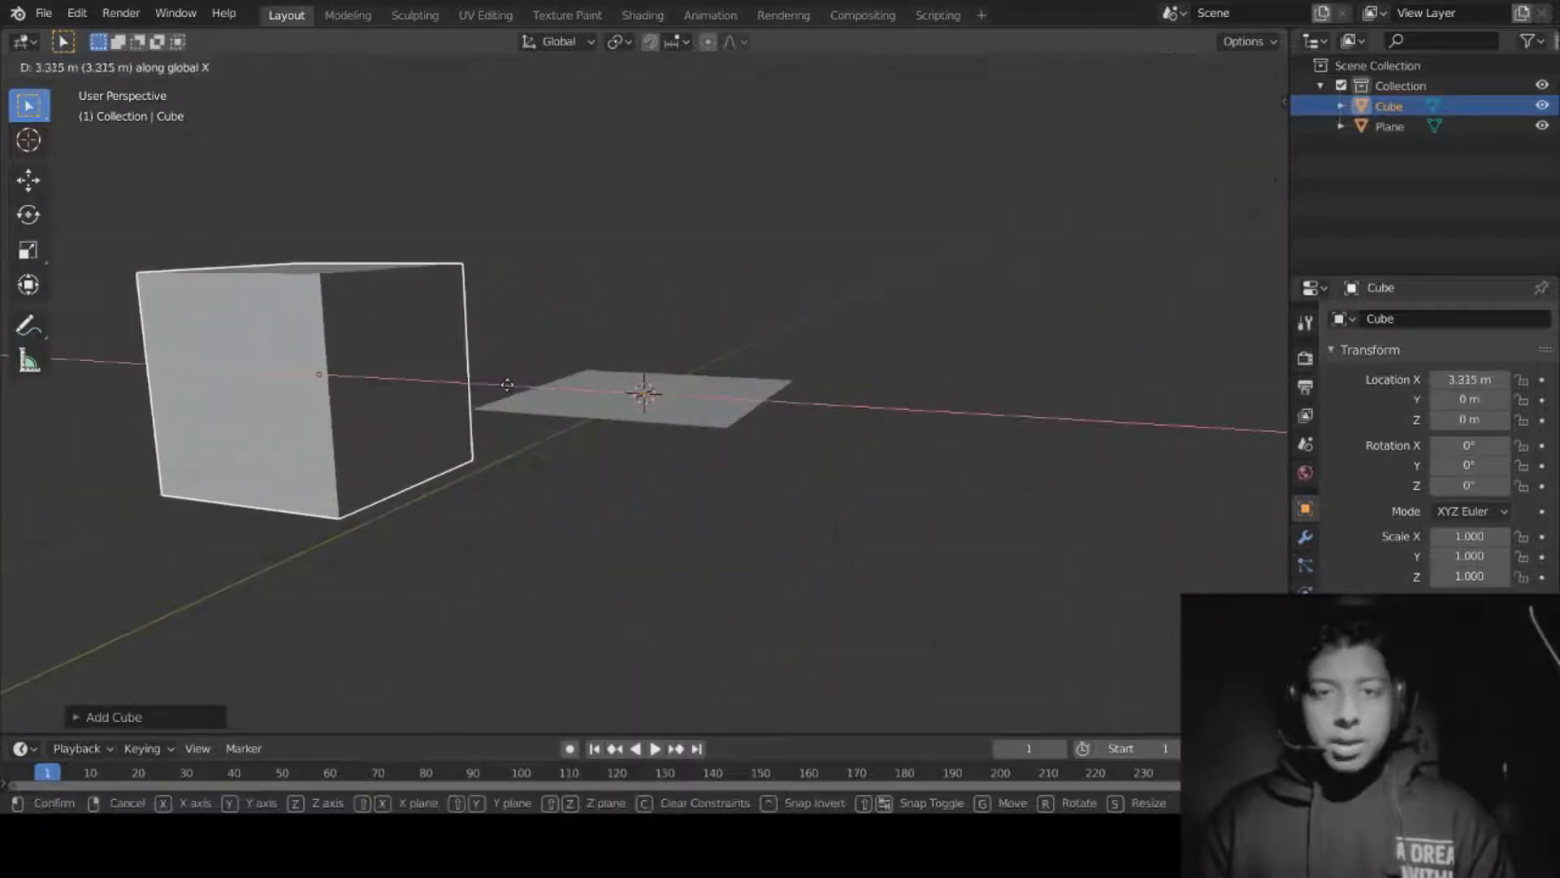
pyautogui.click(507, 385)
# Step: Delete the cube and select the remaining plane
pyautogui.hotkey('shift', 'a')
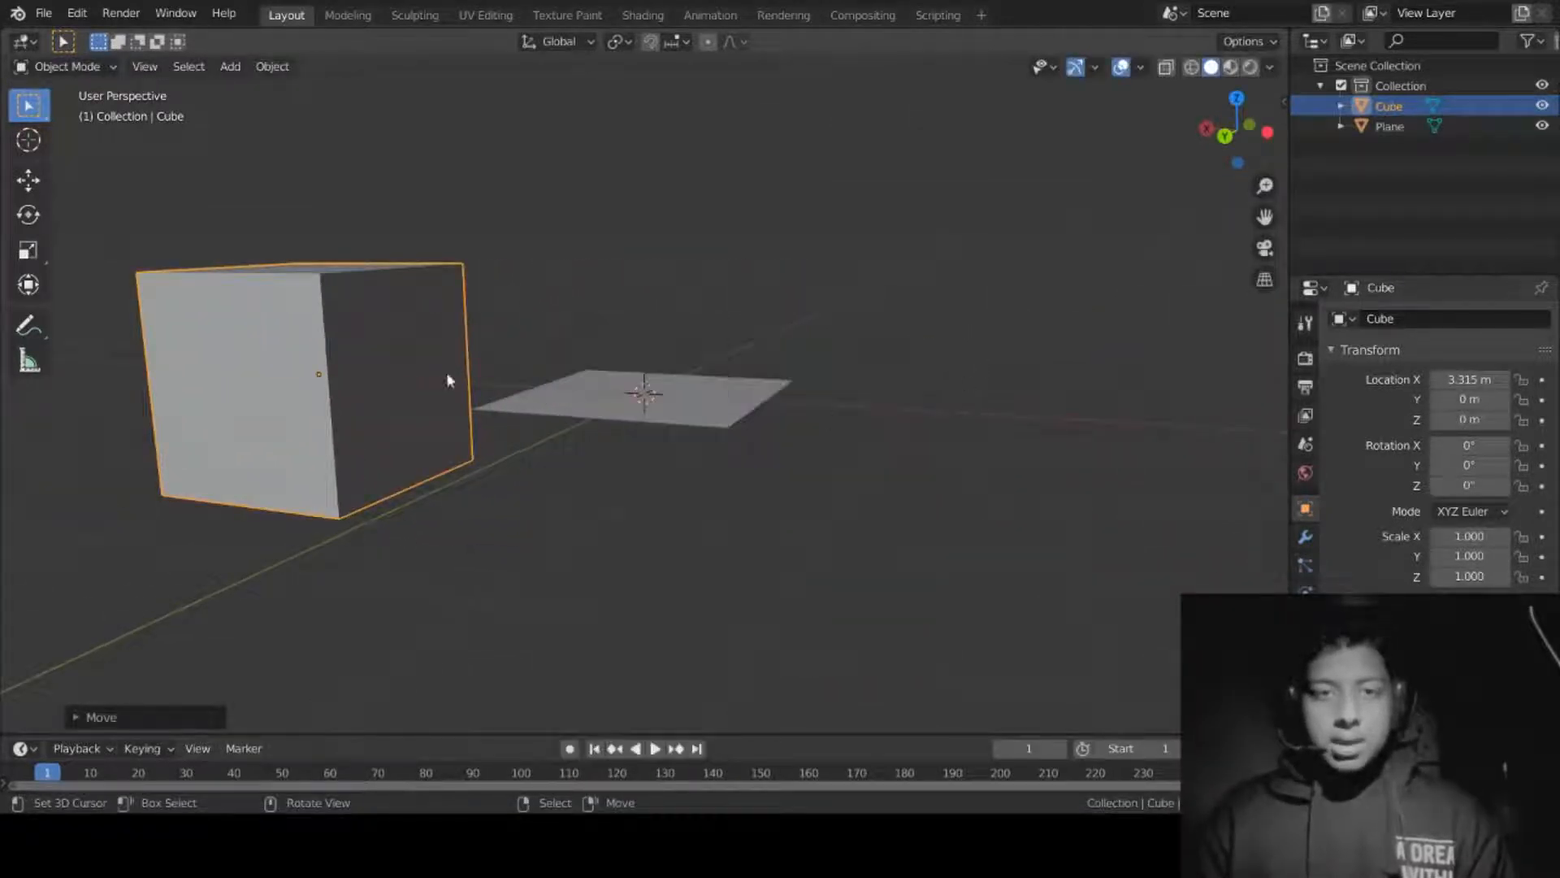
pyautogui.moveTo(393, 404); pyautogui.dragTo(439, 418, button='middle')
pyautogui.press('Delete')
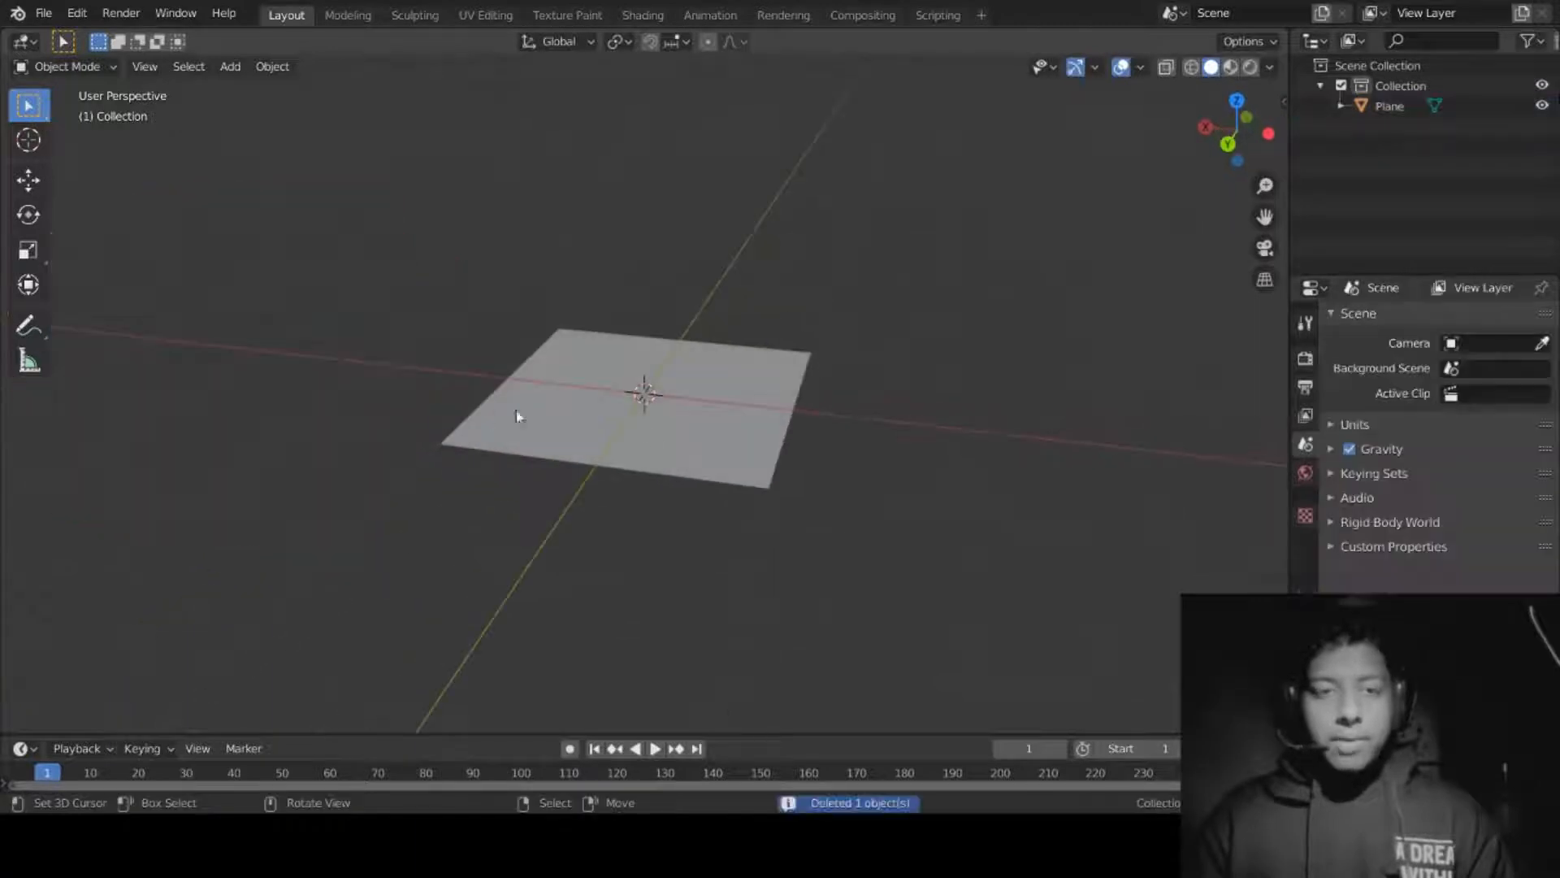
pyautogui.click(677, 383)
pyautogui.moveTo(605, 390); pyautogui.dragTo(638, 424, button='middle')
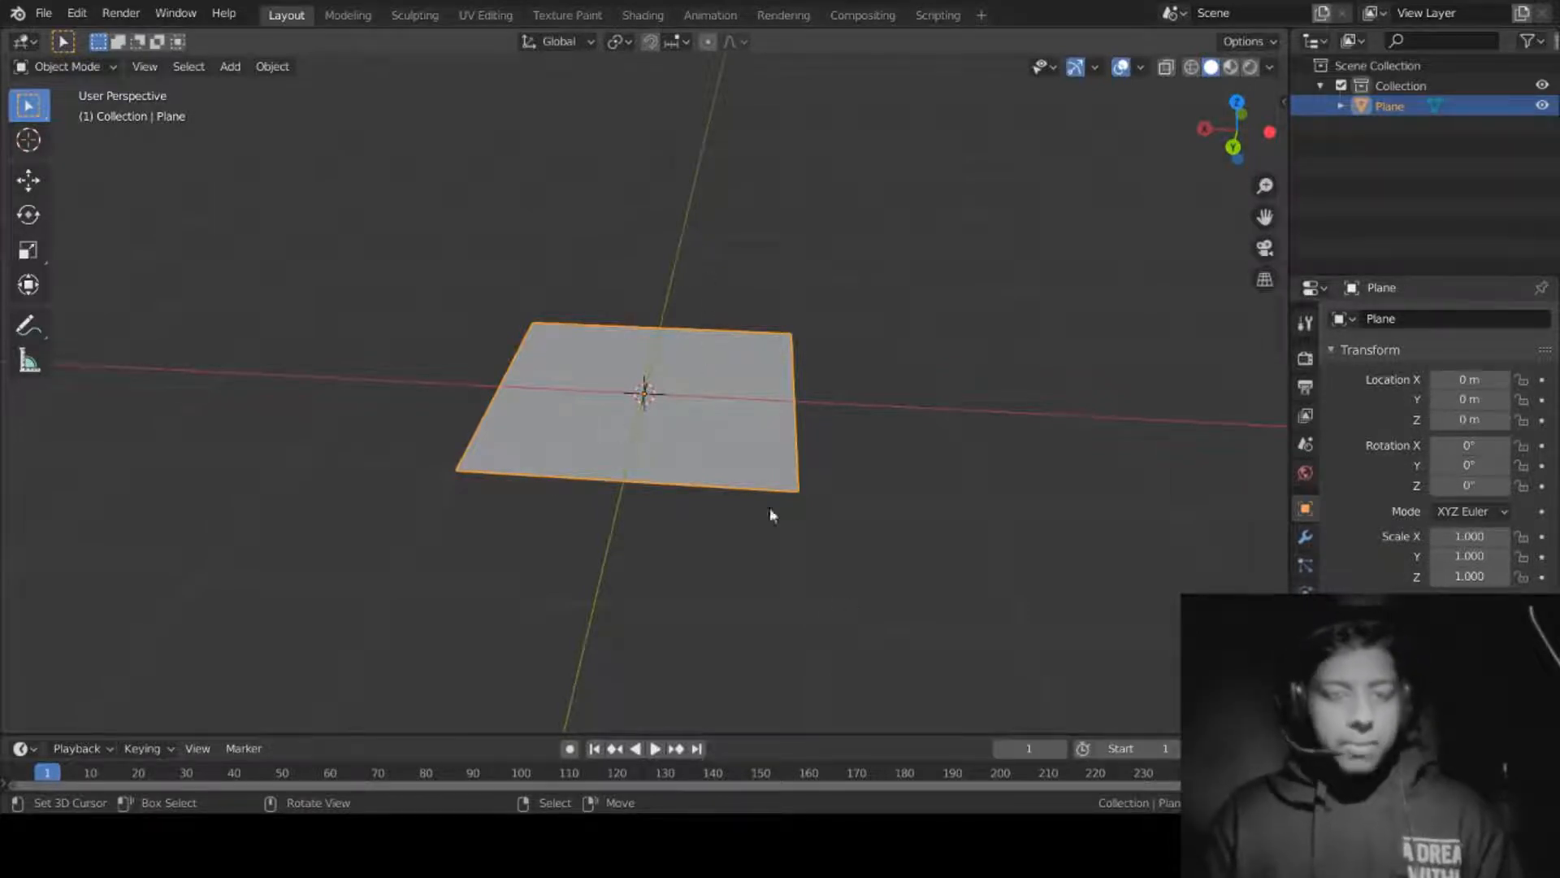
# Step: Switch the plane back and forth between Edit Mode and Object Mode, finishing in Object Mode
pyautogui.moveTo(772, 462); pyautogui.dragTo(723, 436, button='middle')
pyautogui.press('Tab')
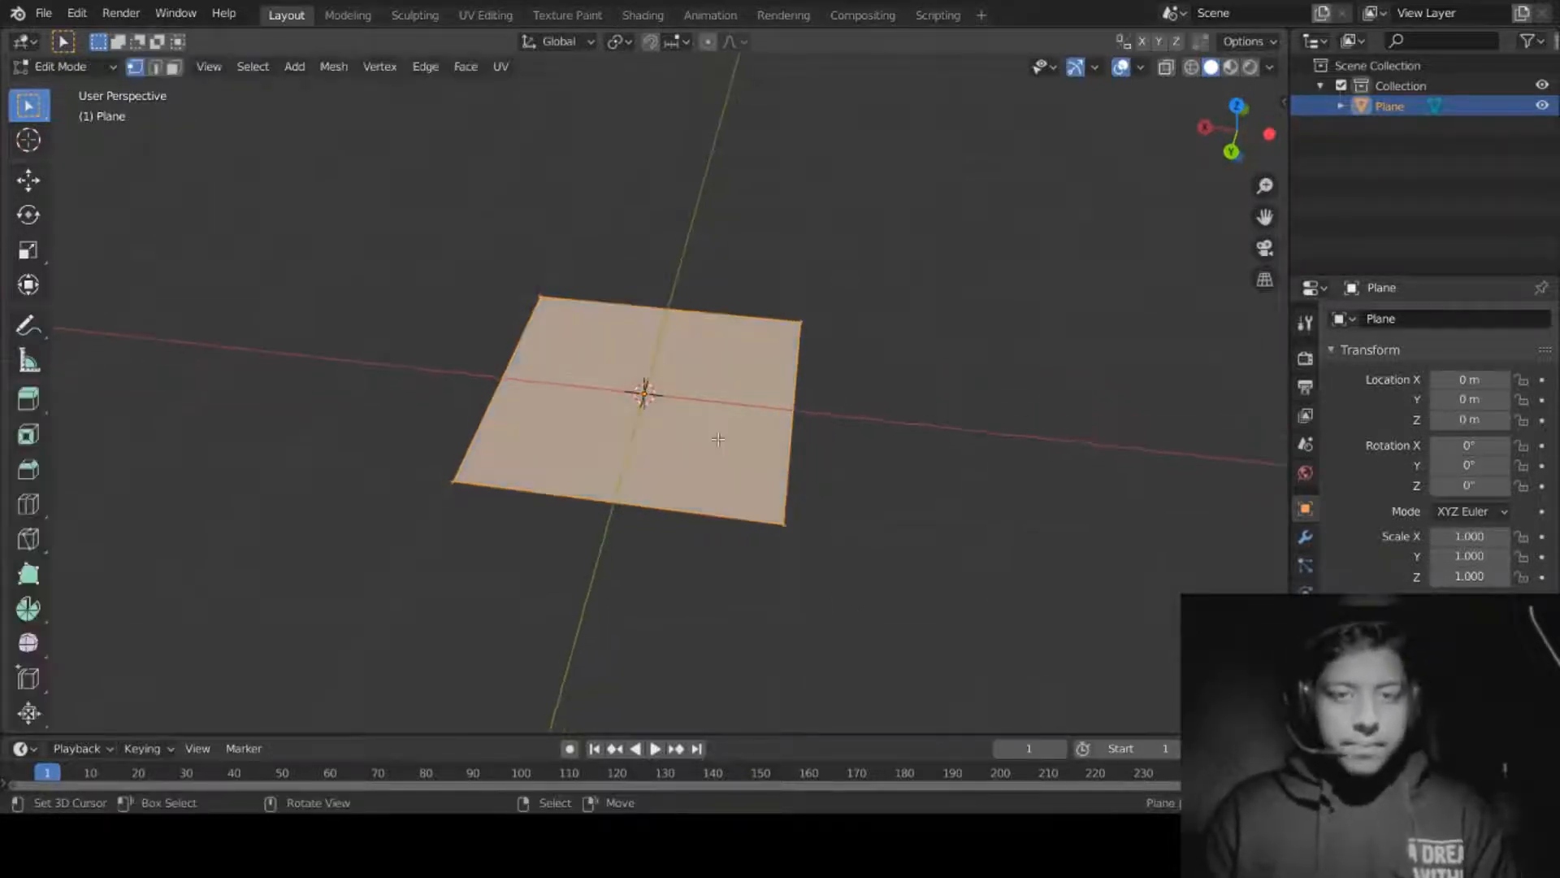
pyautogui.press('Tab')
pyautogui.press('Tab')
pyautogui.press('Tab')
pyautogui.press('Tab')
pyautogui.press('Tab')
pyautogui.press('Tab')
pyautogui.press('Tab')
pyautogui.press('Tab')
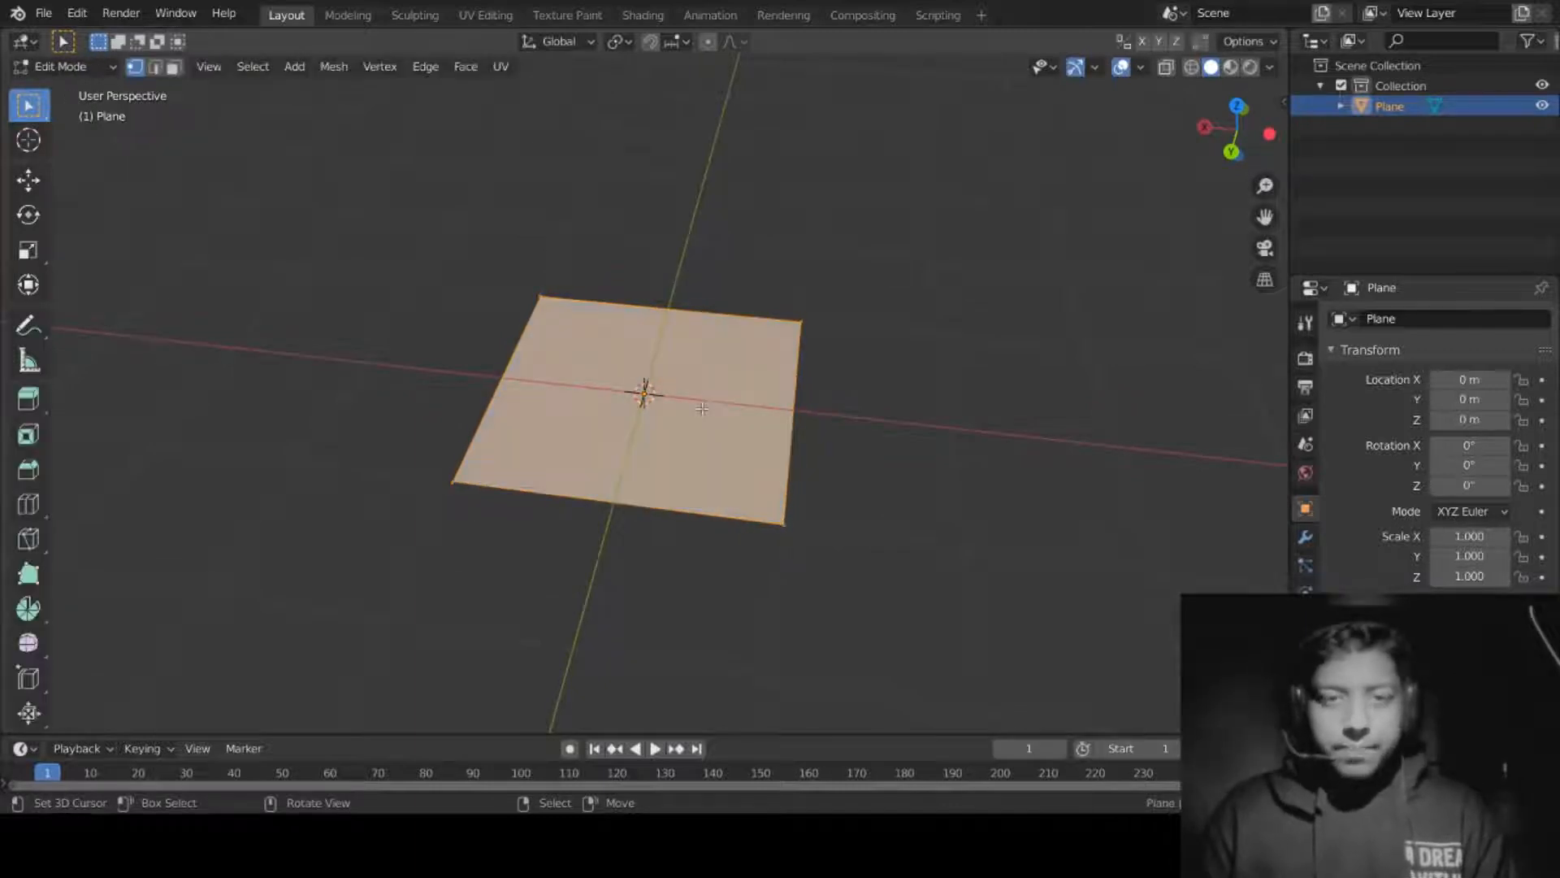
pyautogui.press('Tab')
# Step: Delete the plane so the scene is empty
pyautogui.moveTo(773, 425); pyautogui.dragTo(709, 394, button='middle')
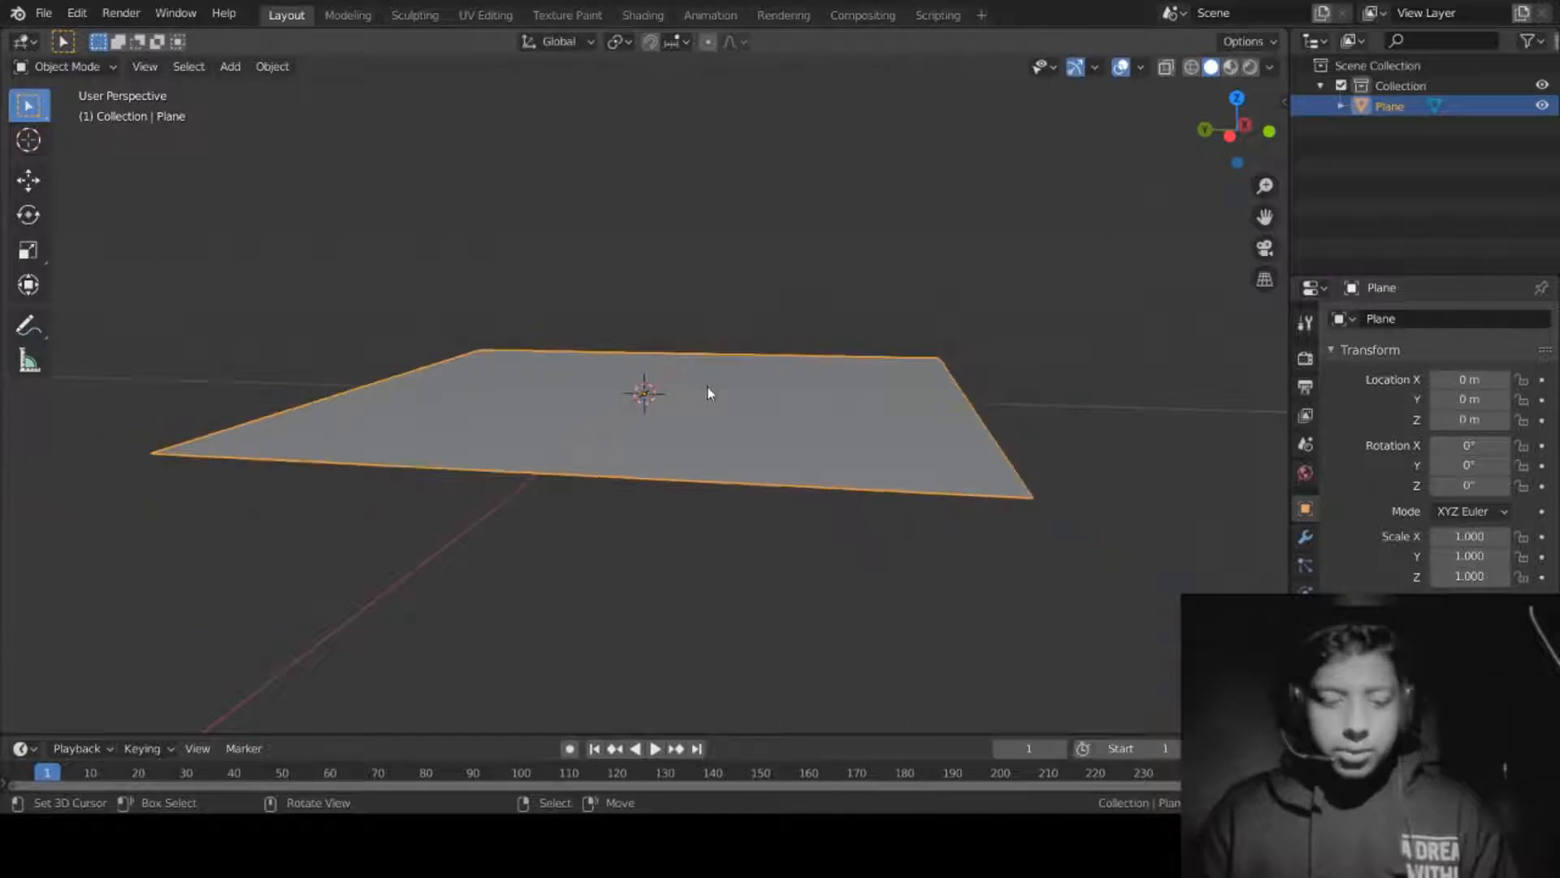
pyautogui.press('x')
pyautogui.click(708, 392)
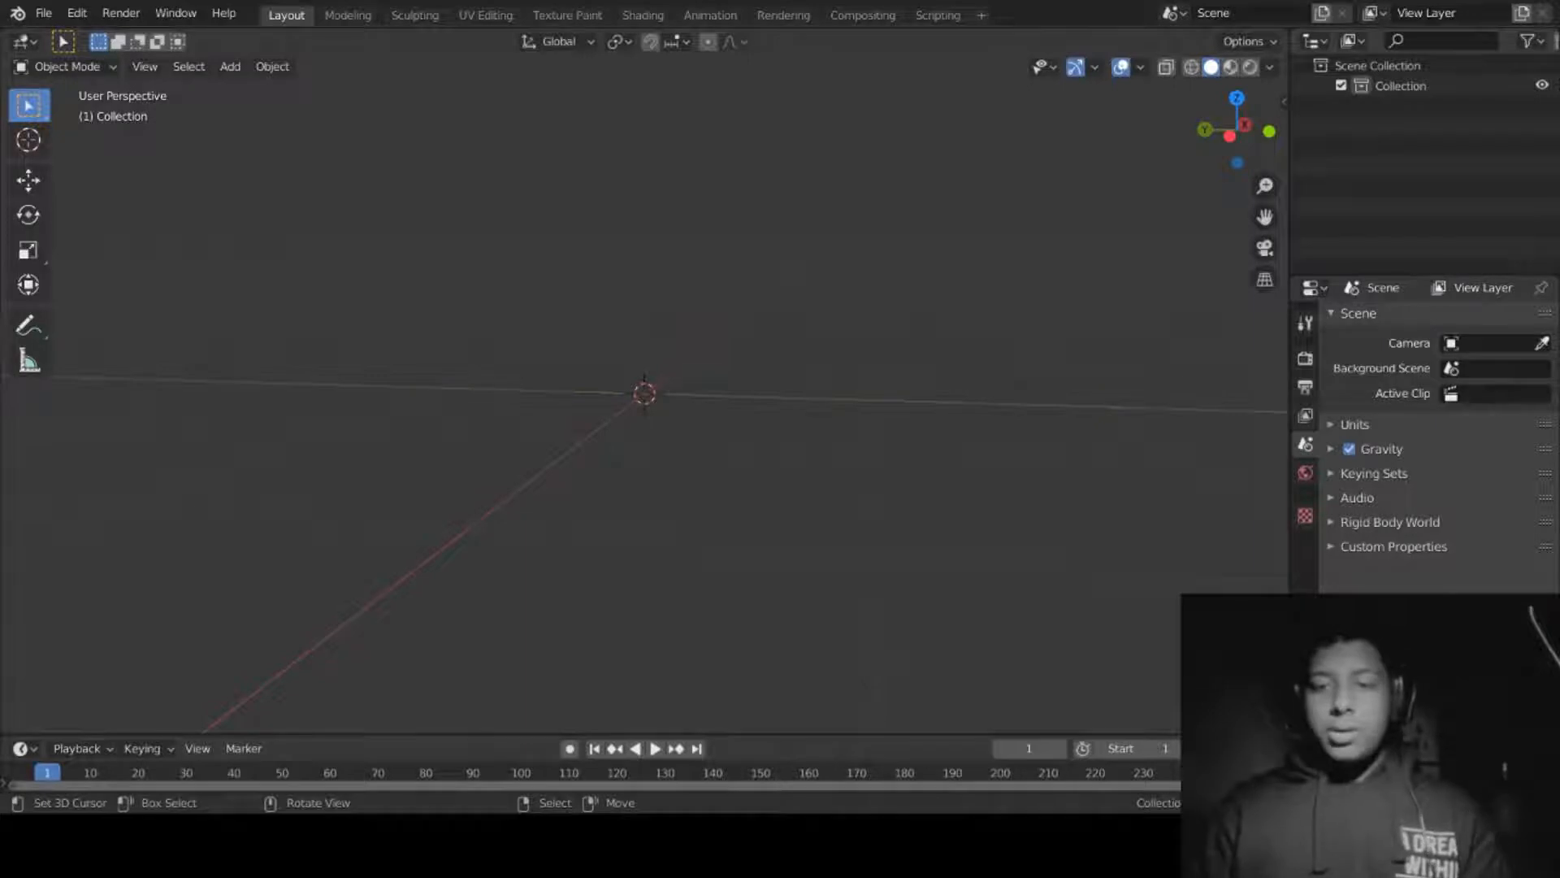
# Step: Add a new plane mesh at the world origin and scale it up uniformly to about 3.16
pyautogui.moveTo(651, 230); pyautogui.dragTo(703, 316, button='middle')
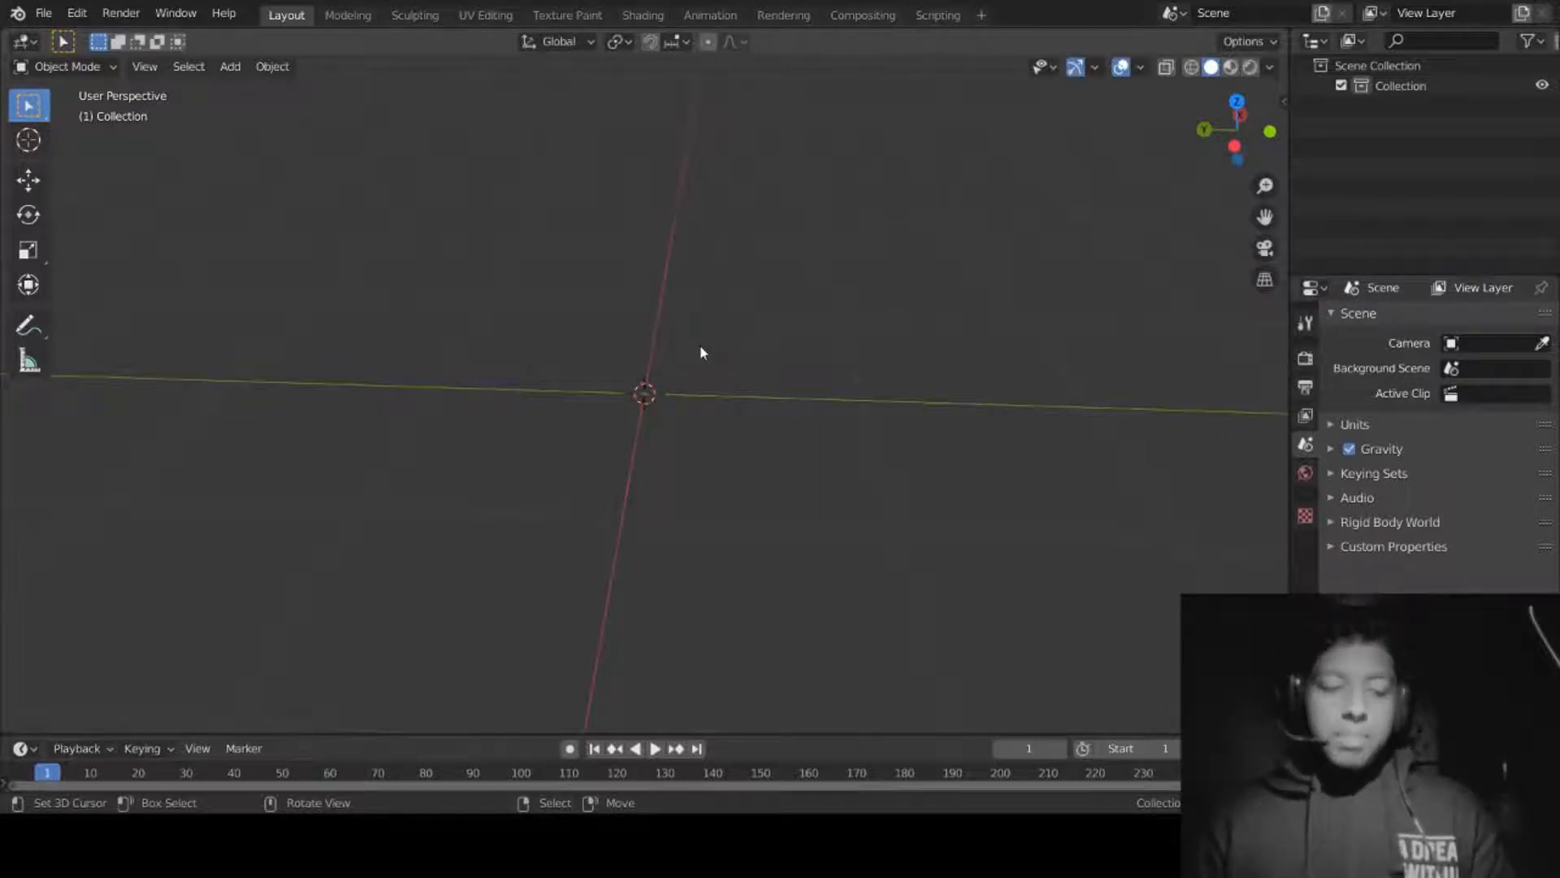
pyautogui.moveTo(733, 347); pyautogui.dragTo(730, 375, button='middle')
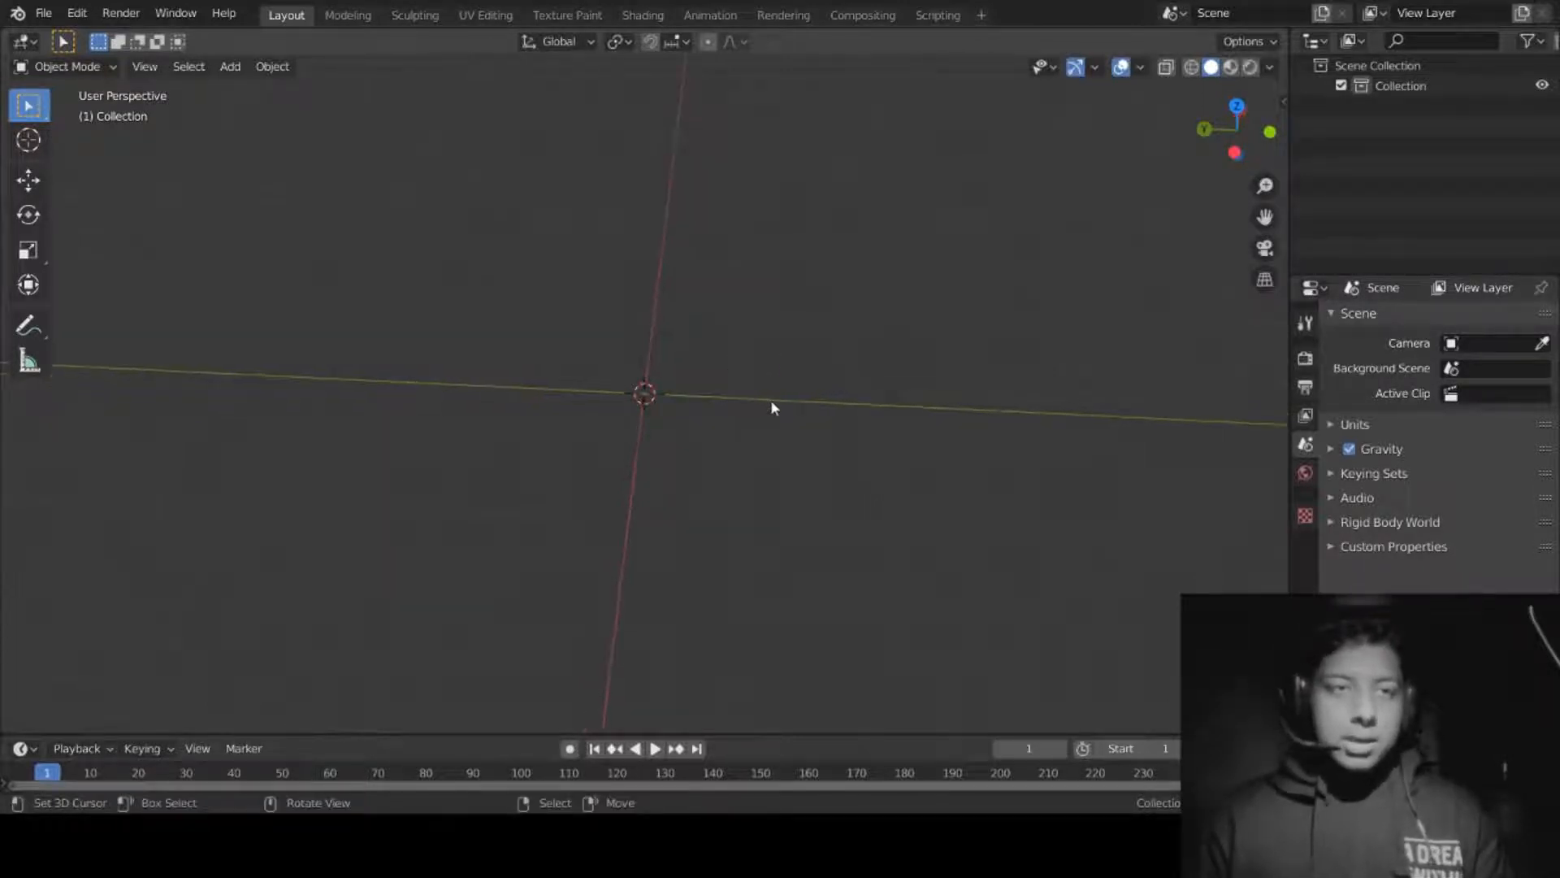
pyautogui.hotkey('shift', 'a')
pyautogui.moveTo(712, 293)
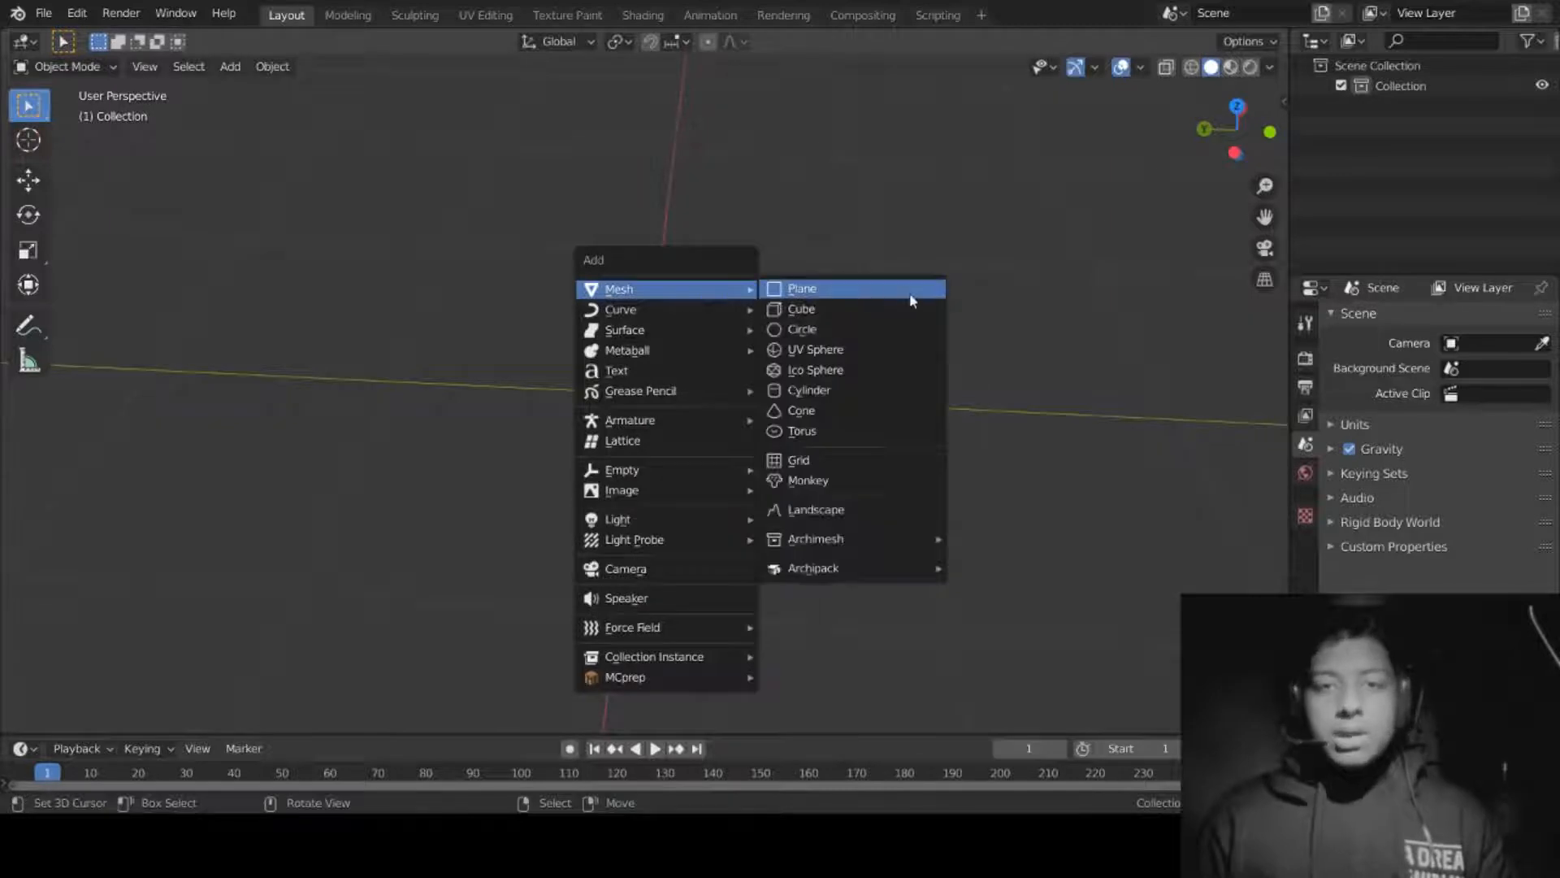
pyautogui.click(908, 297)
pyautogui.scroll(-5, 874, 447)
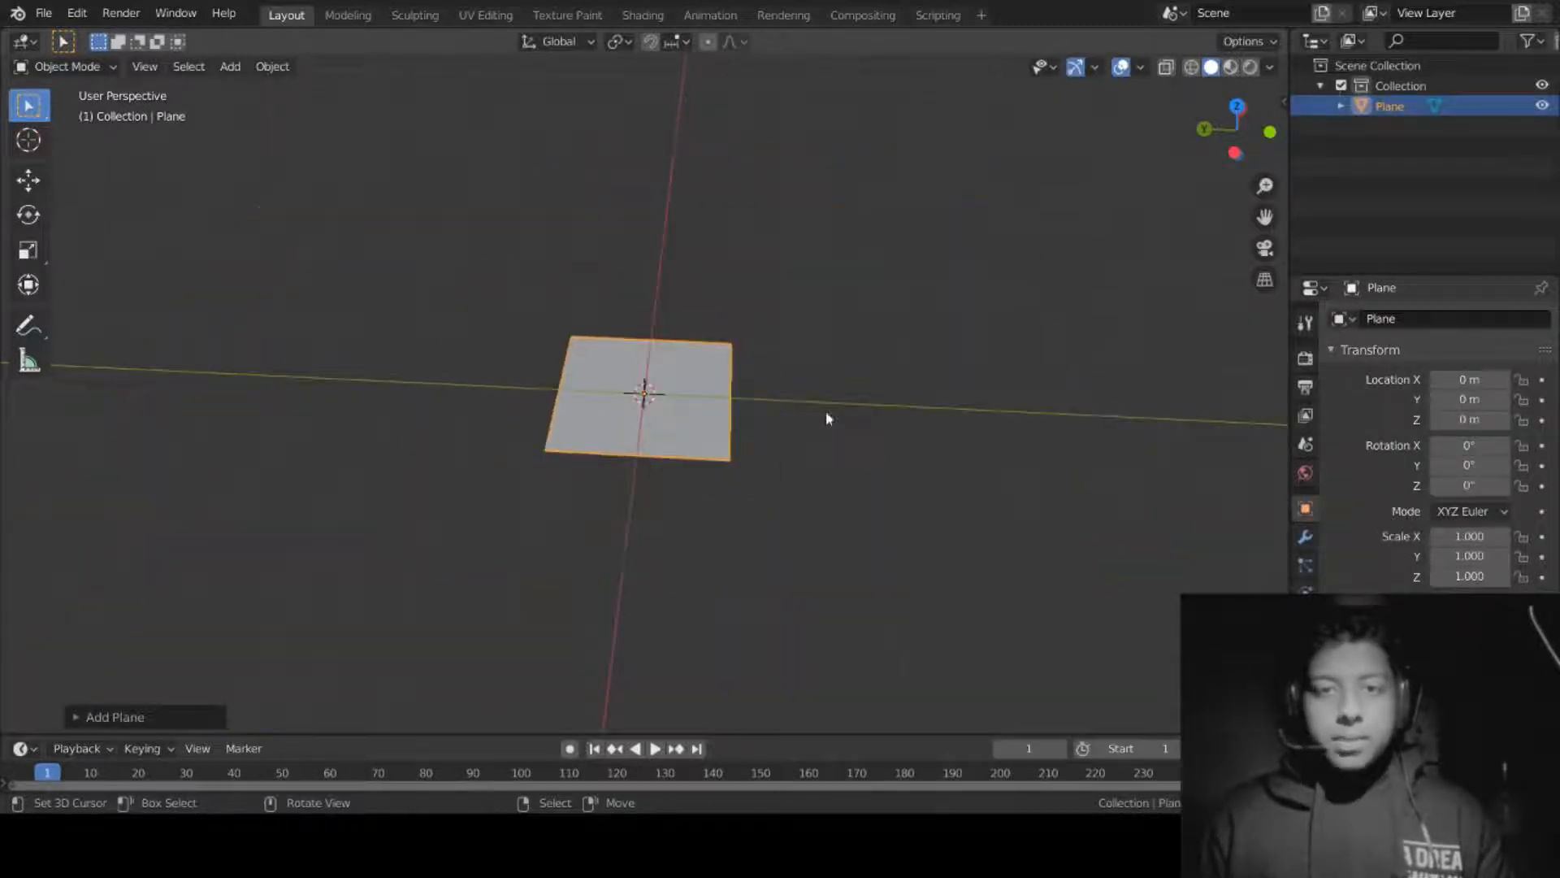
pyautogui.press('s')
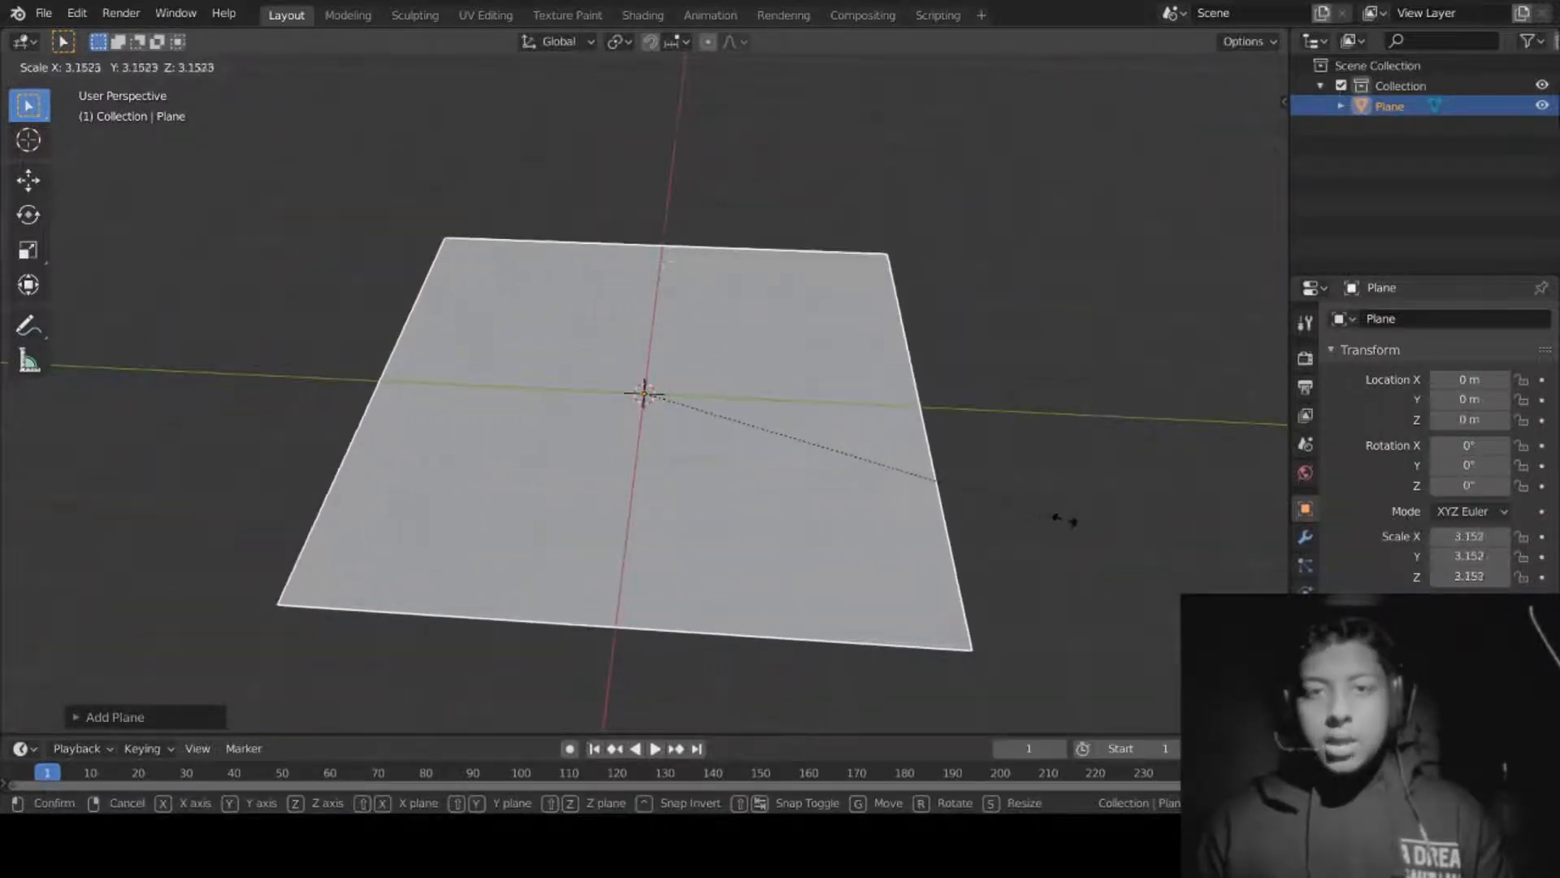
pyautogui.click(1062, 520)
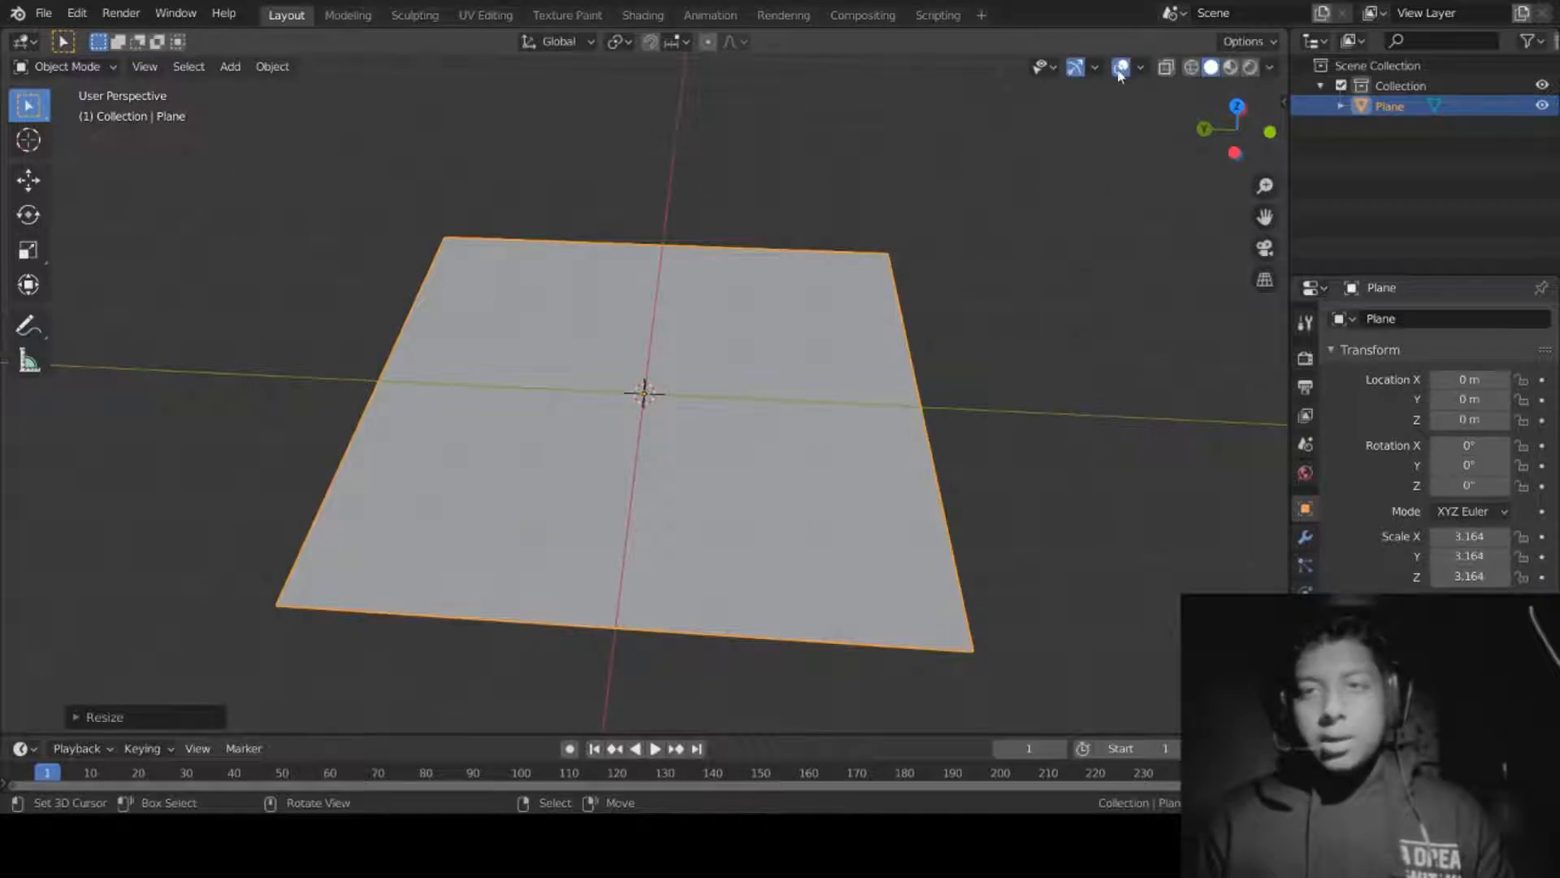
# Step: Enter Edit Mode on the plane and show edge length measurements in the viewport overlays
pyautogui.click(1141, 68)
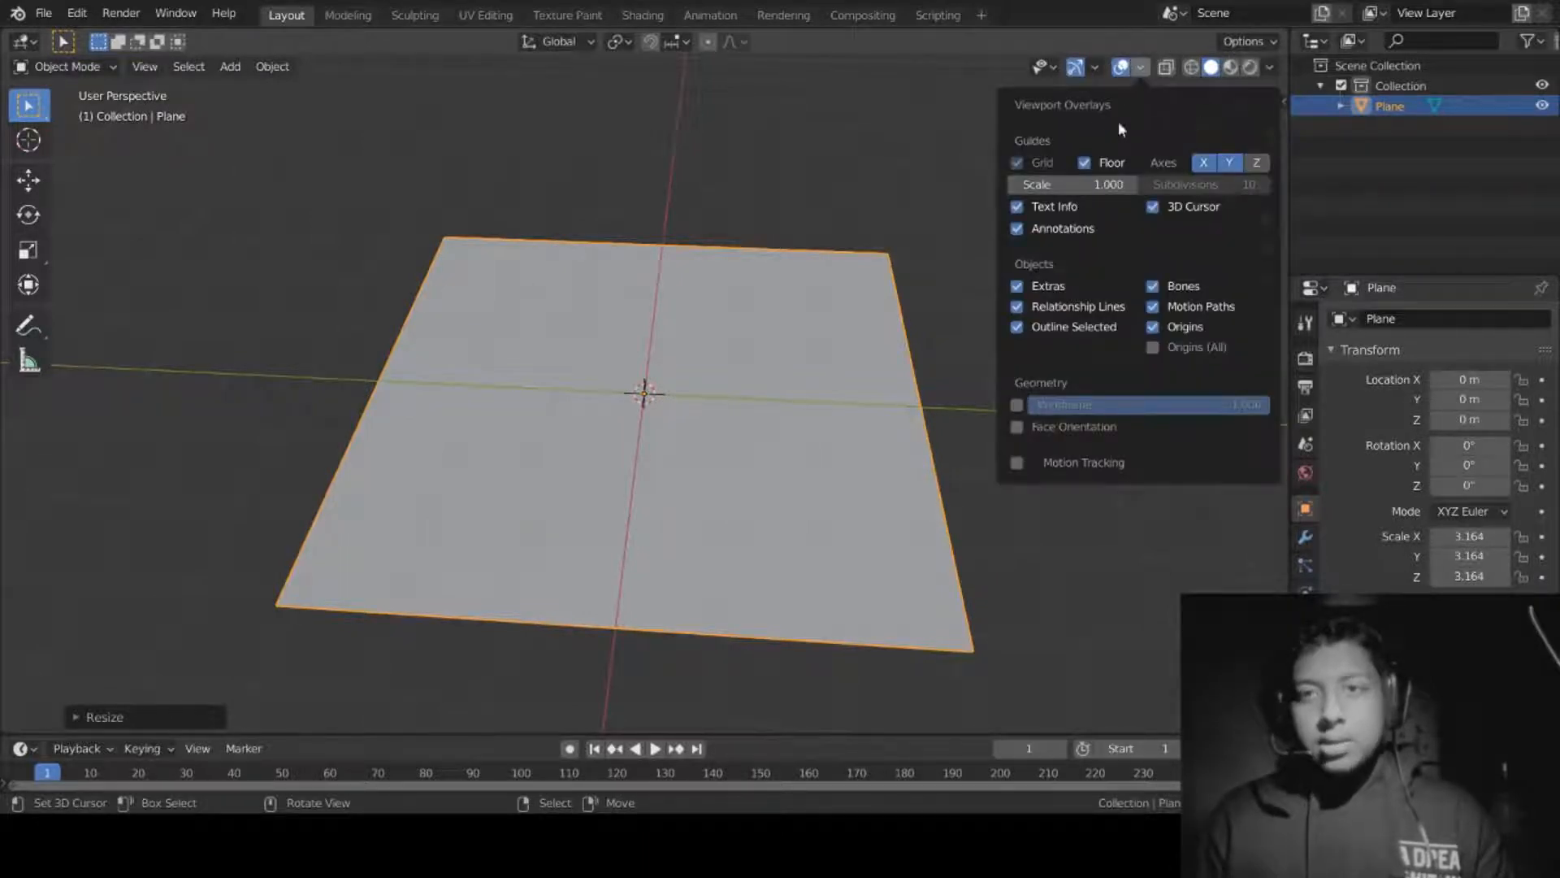
pyautogui.press('Tab')
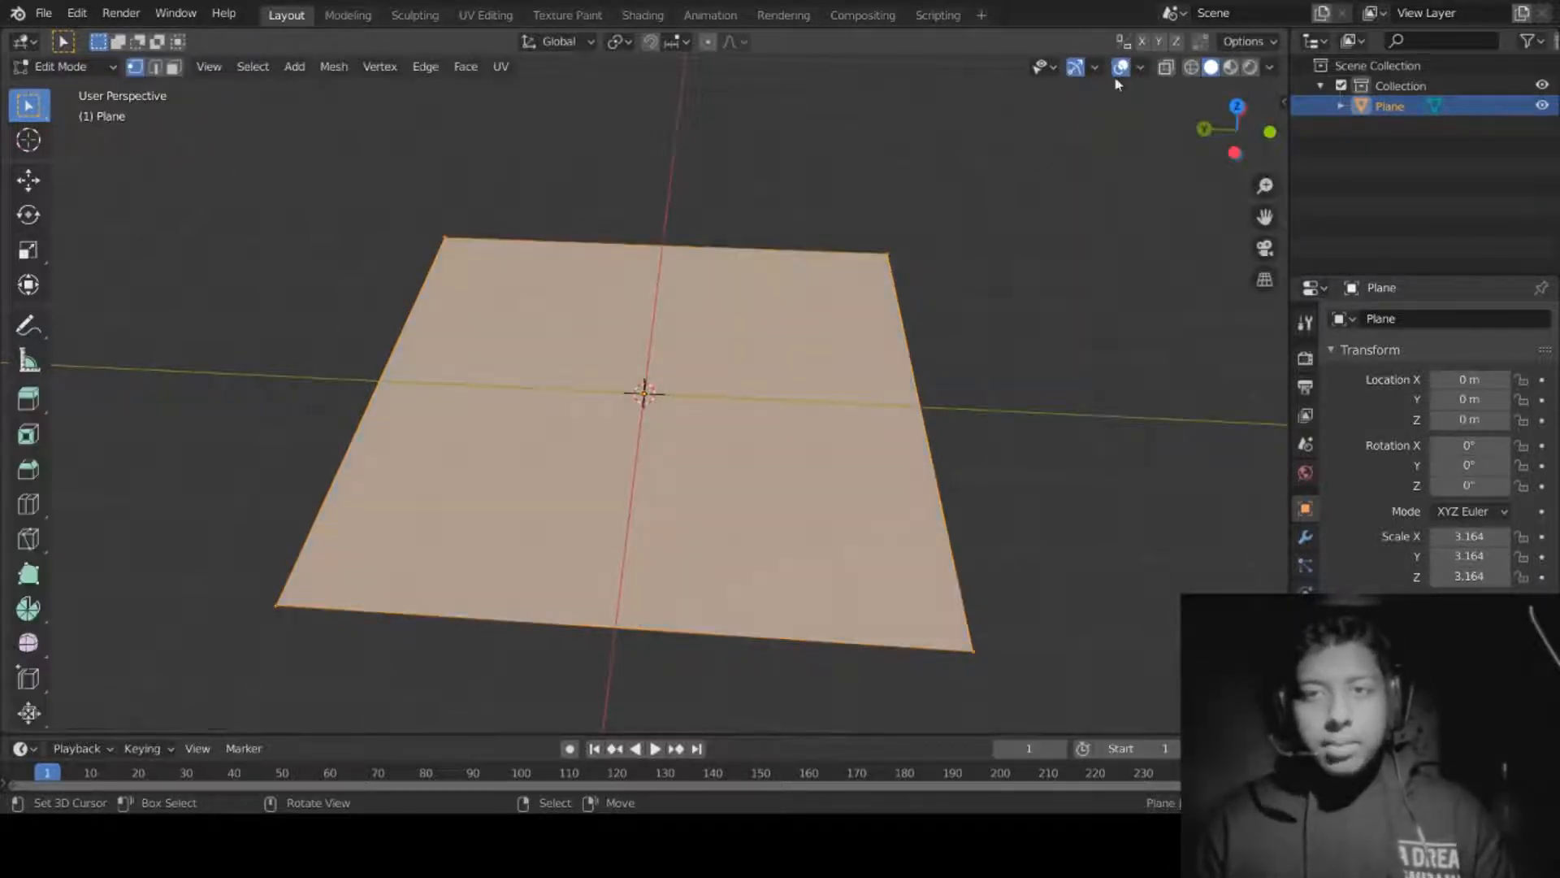
pyautogui.click(1146, 71)
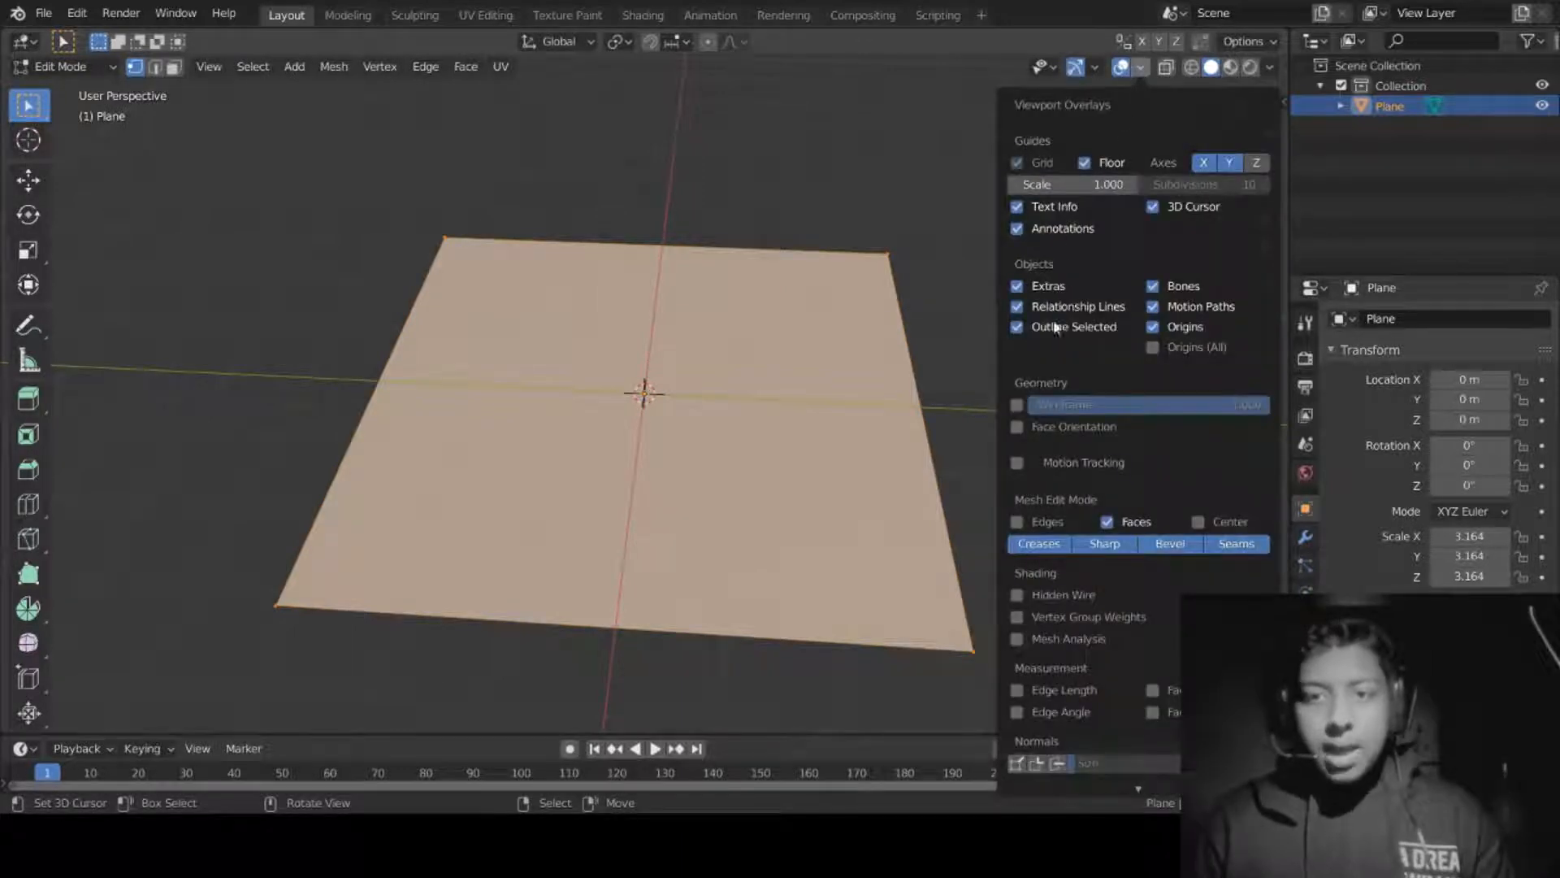
pyautogui.click(1032, 691)
pyautogui.moveTo(406, 430); pyautogui.dragTo(607, 377, button='middle')
pyautogui.scroll(3, 649, 480)
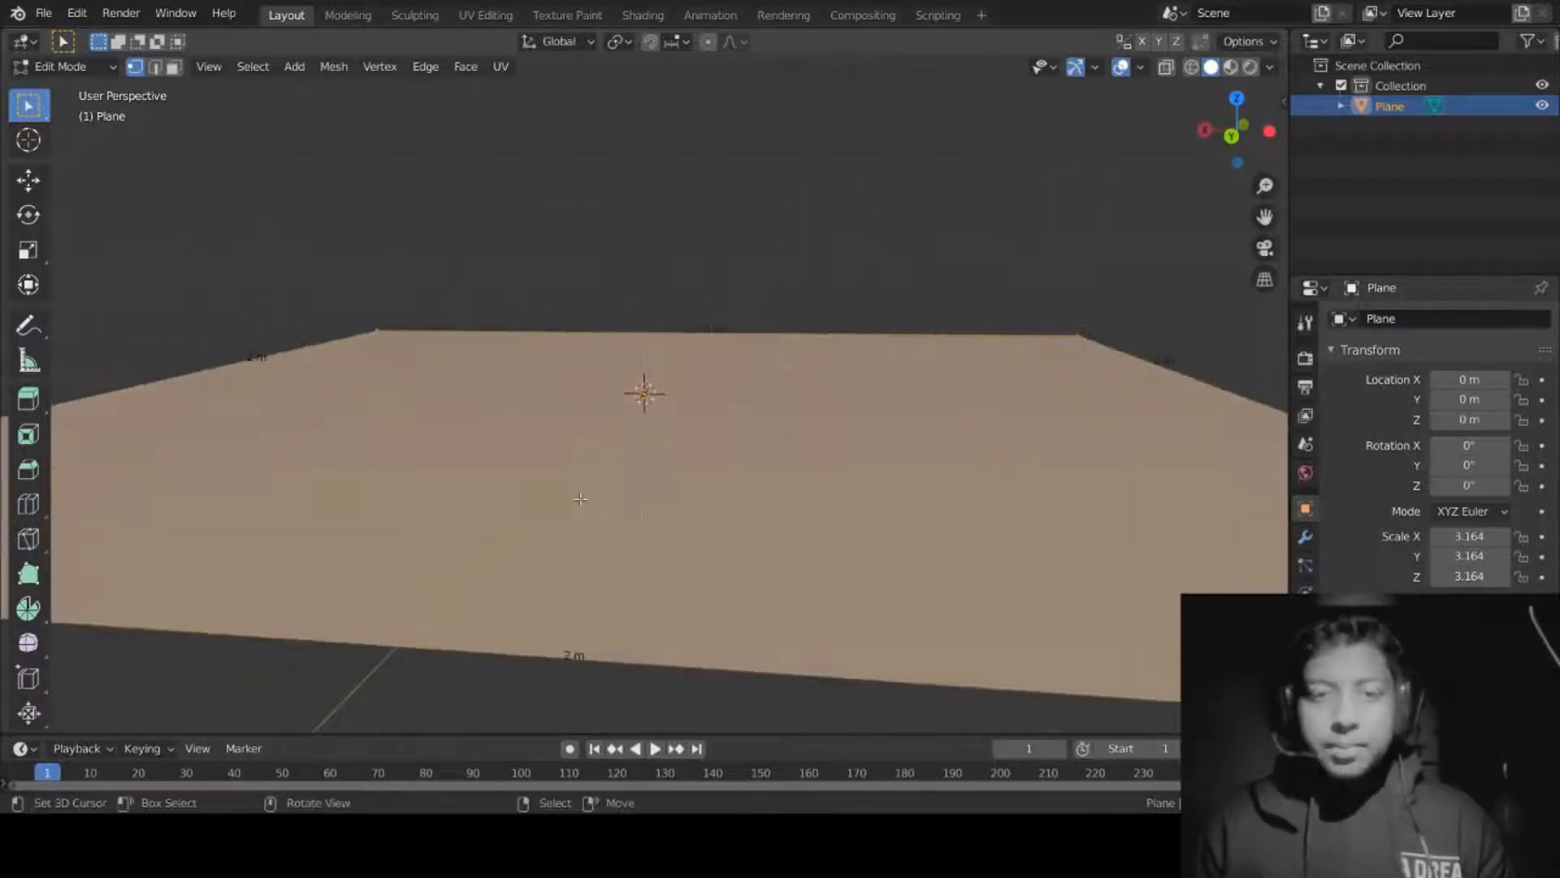
pyautogui.scroll(-3, 580, 498)
pyautogui.moveTo(557, 480); pyautogui.dragTo(561, 591, button='middle')
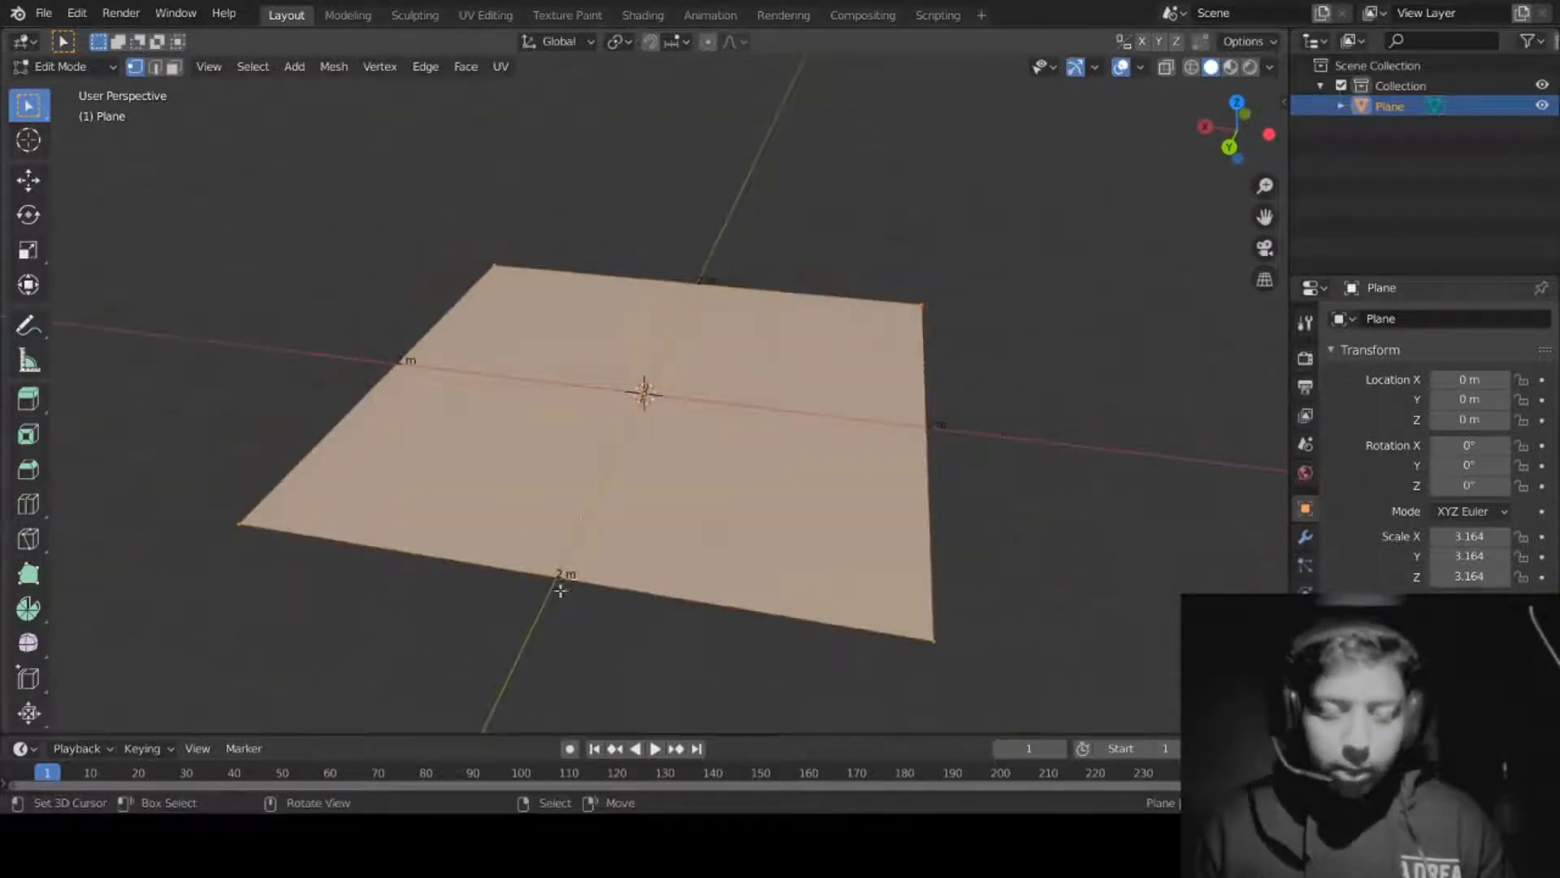
# Step: Switch to edge selection, try scaling the plane's near edge, and return to Object Mode
pyautogui.click(155, 67)
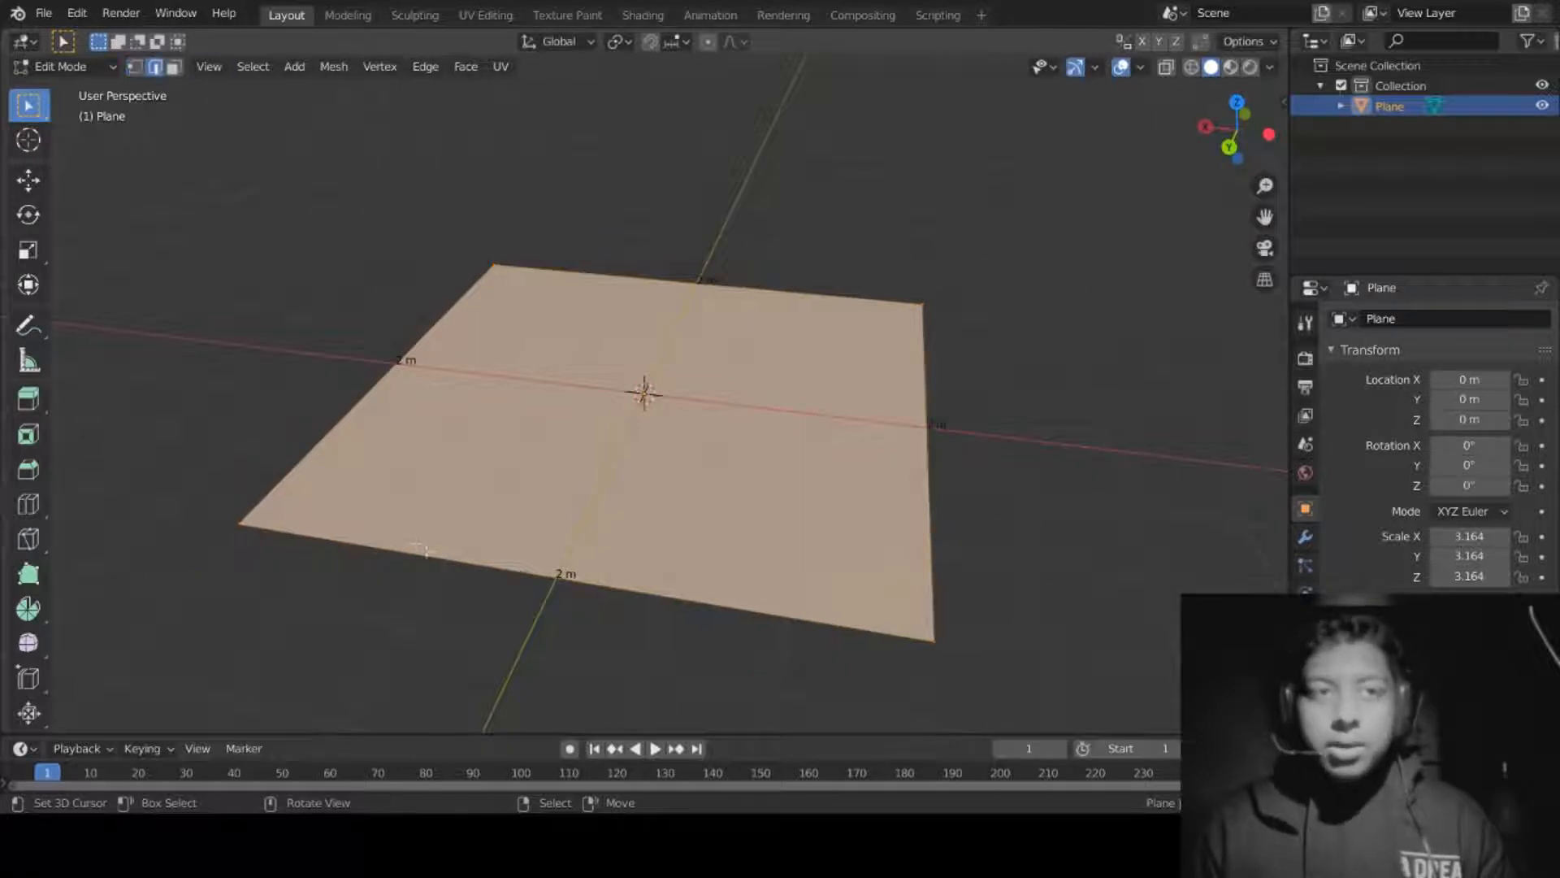
pyautogui.click(478, 586)
pyautogui.press('s')
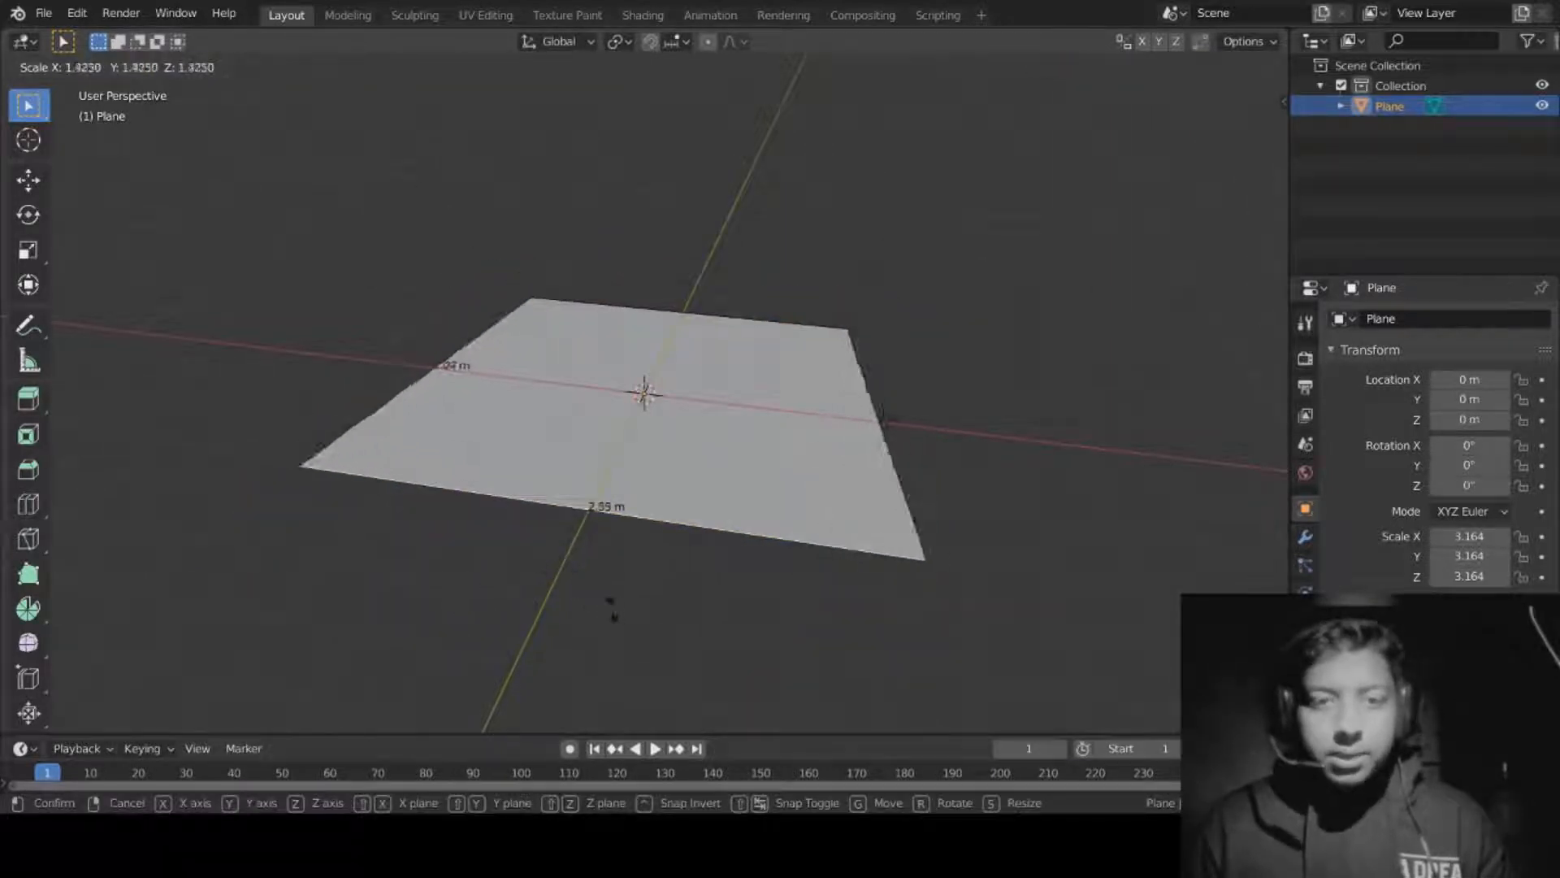
pyautogui.rightClick(643, 598)
pyautogui.moveTo(685, 547); pyautogui.dragTo(845, 569, button='middle')
pyautogui.press('Tab')
pyautogui.moveTo(600, 512); pyautogui.dragTo(686, 348, button='middle')
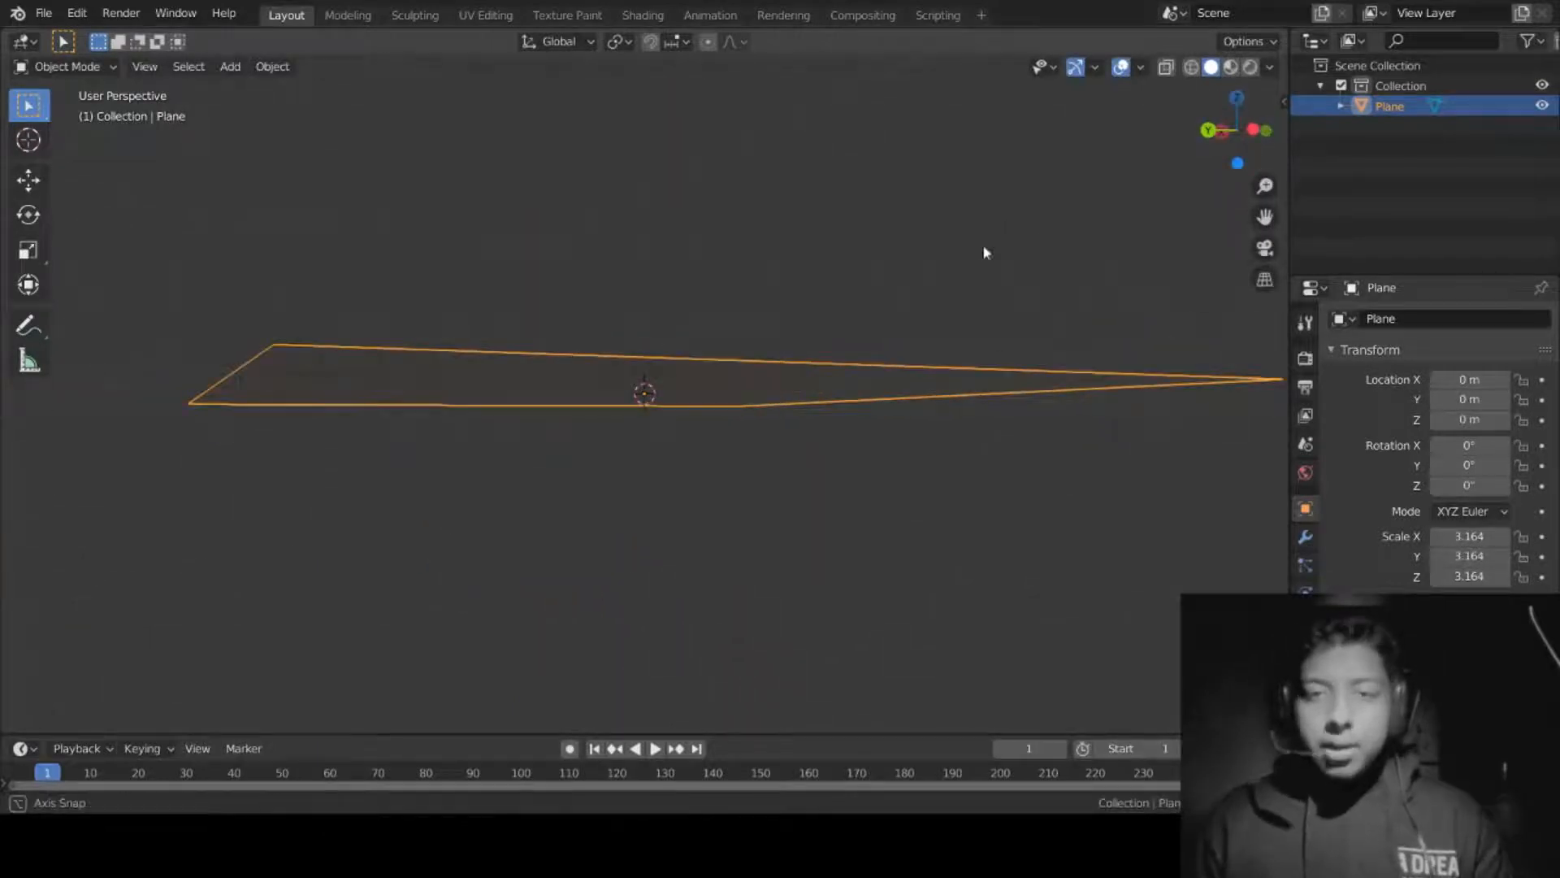
pyautogui.moveTo(986, 251); pyautogui.dragTo(805, 325, button='middle')
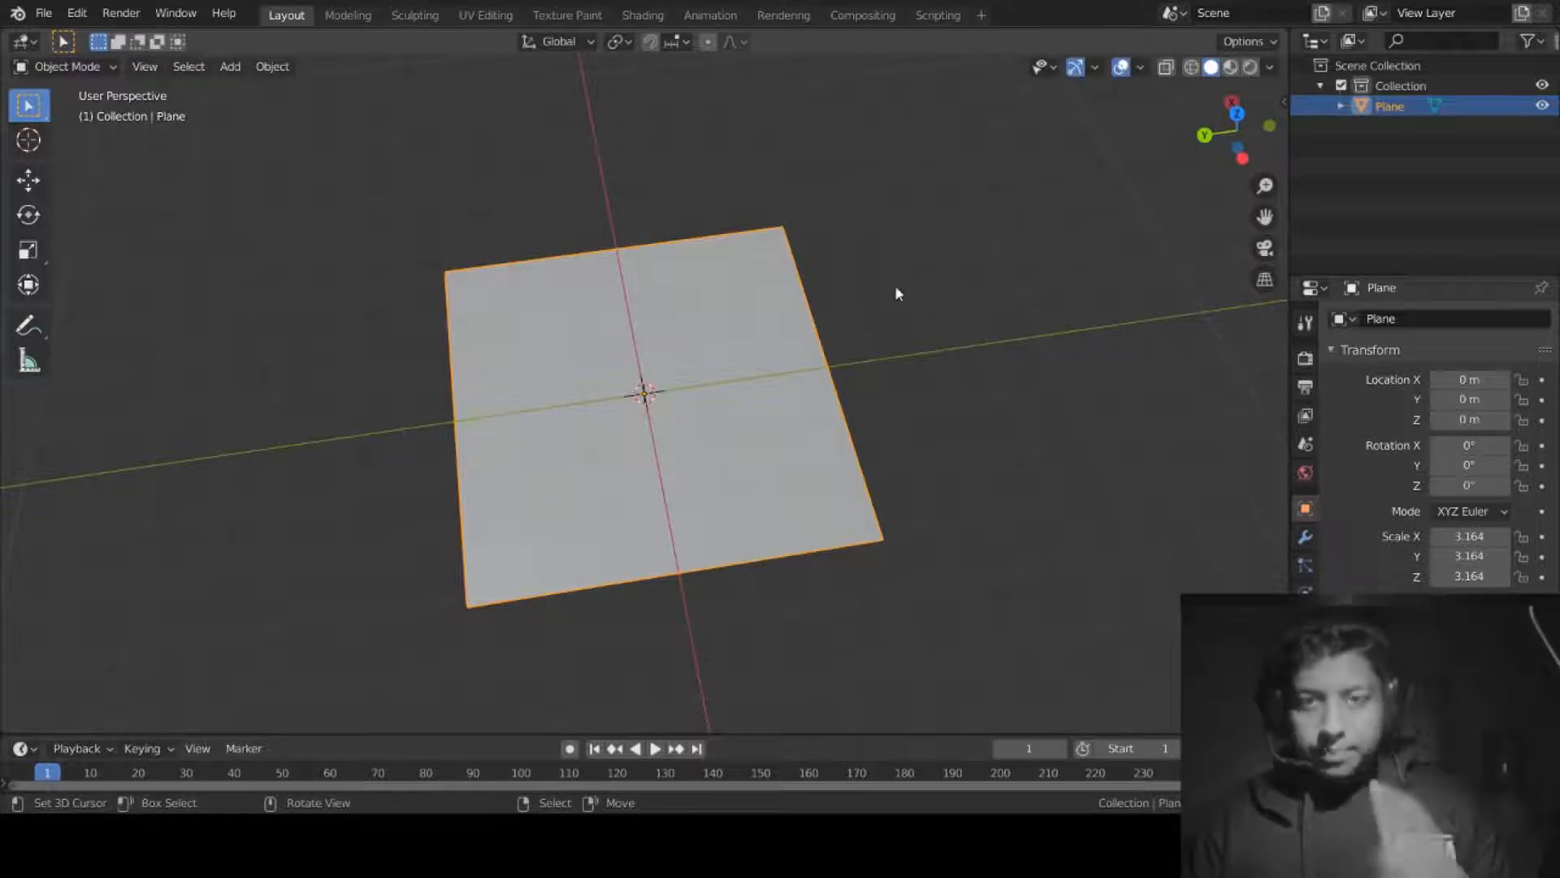
# Step: Enter Edit Mode on the plane and deselect all of its geometry
pyautogui.press('Tab')
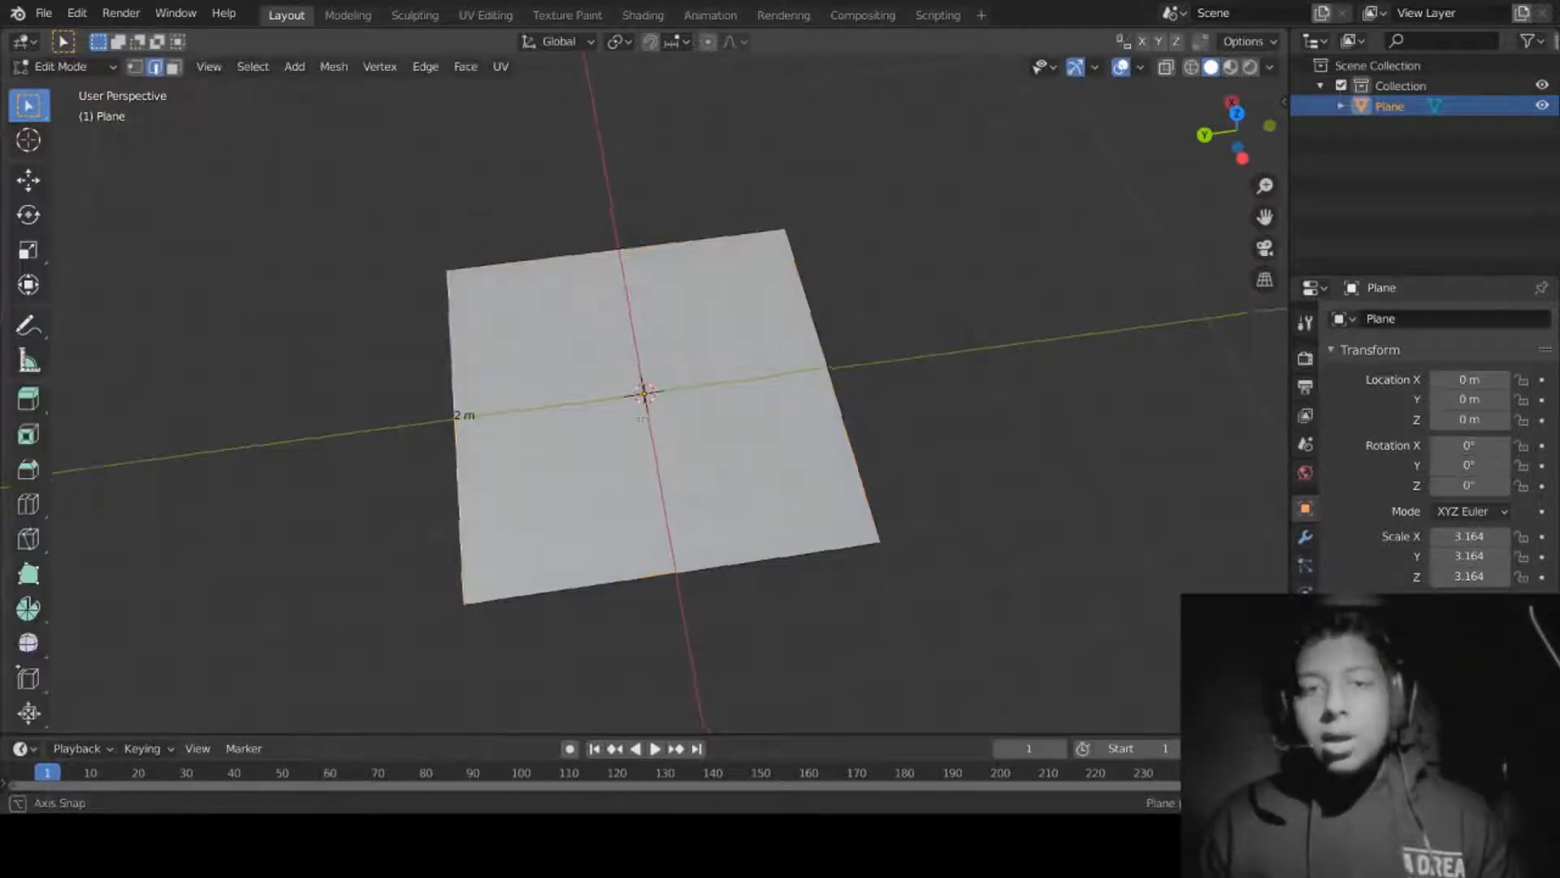
pyautogui.scroll(6, 642, 422)
pyautogui.scroll(-5, 677, 404)
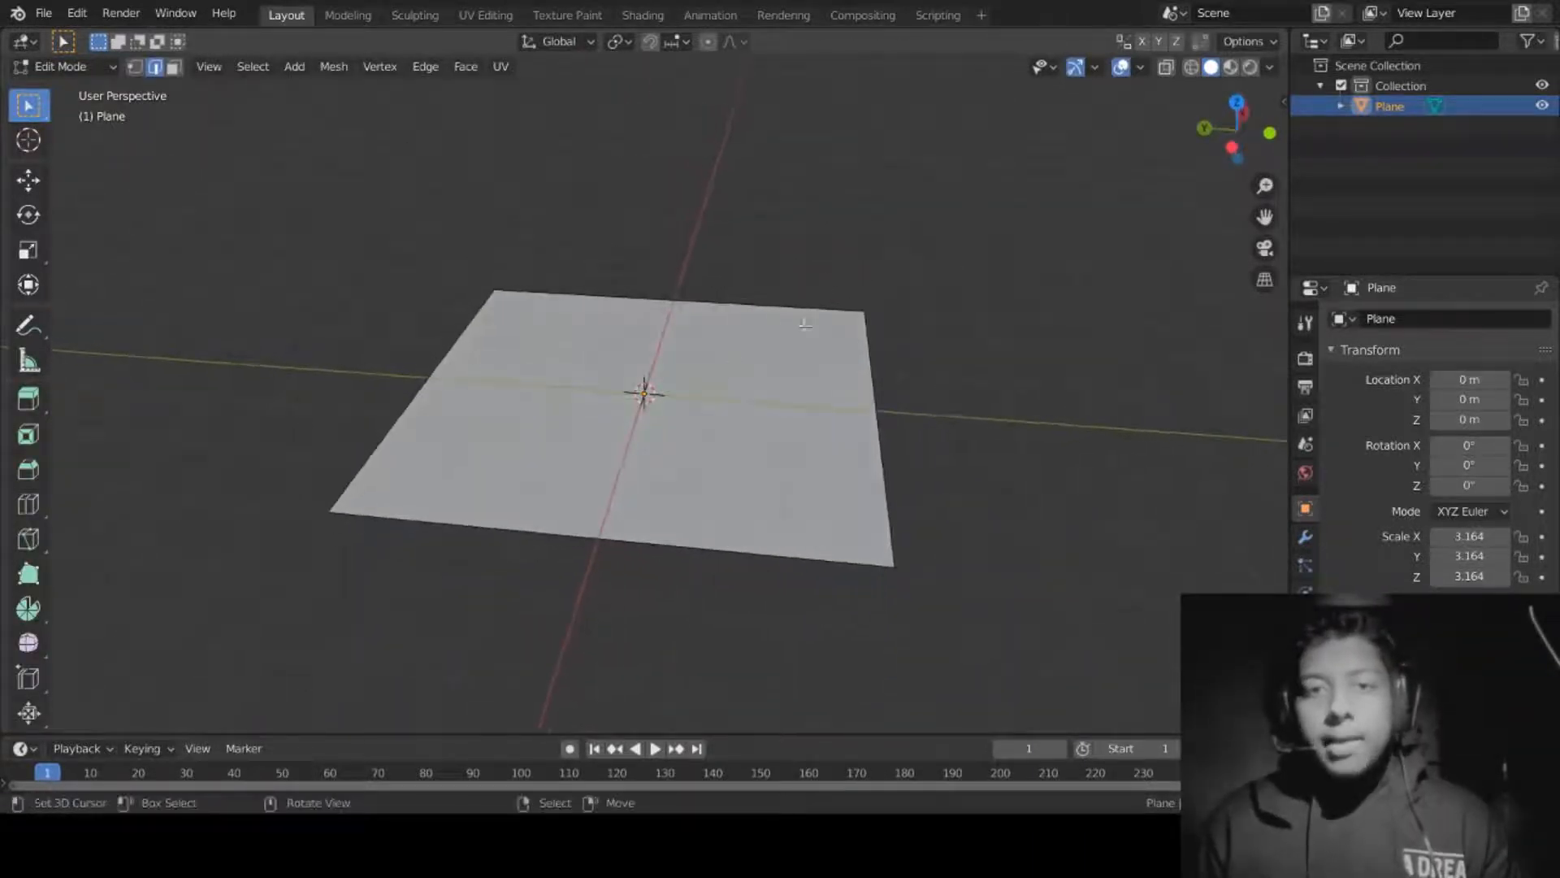
pyautogui.press('a')
pyautogui.hotkey('alt', 'a')
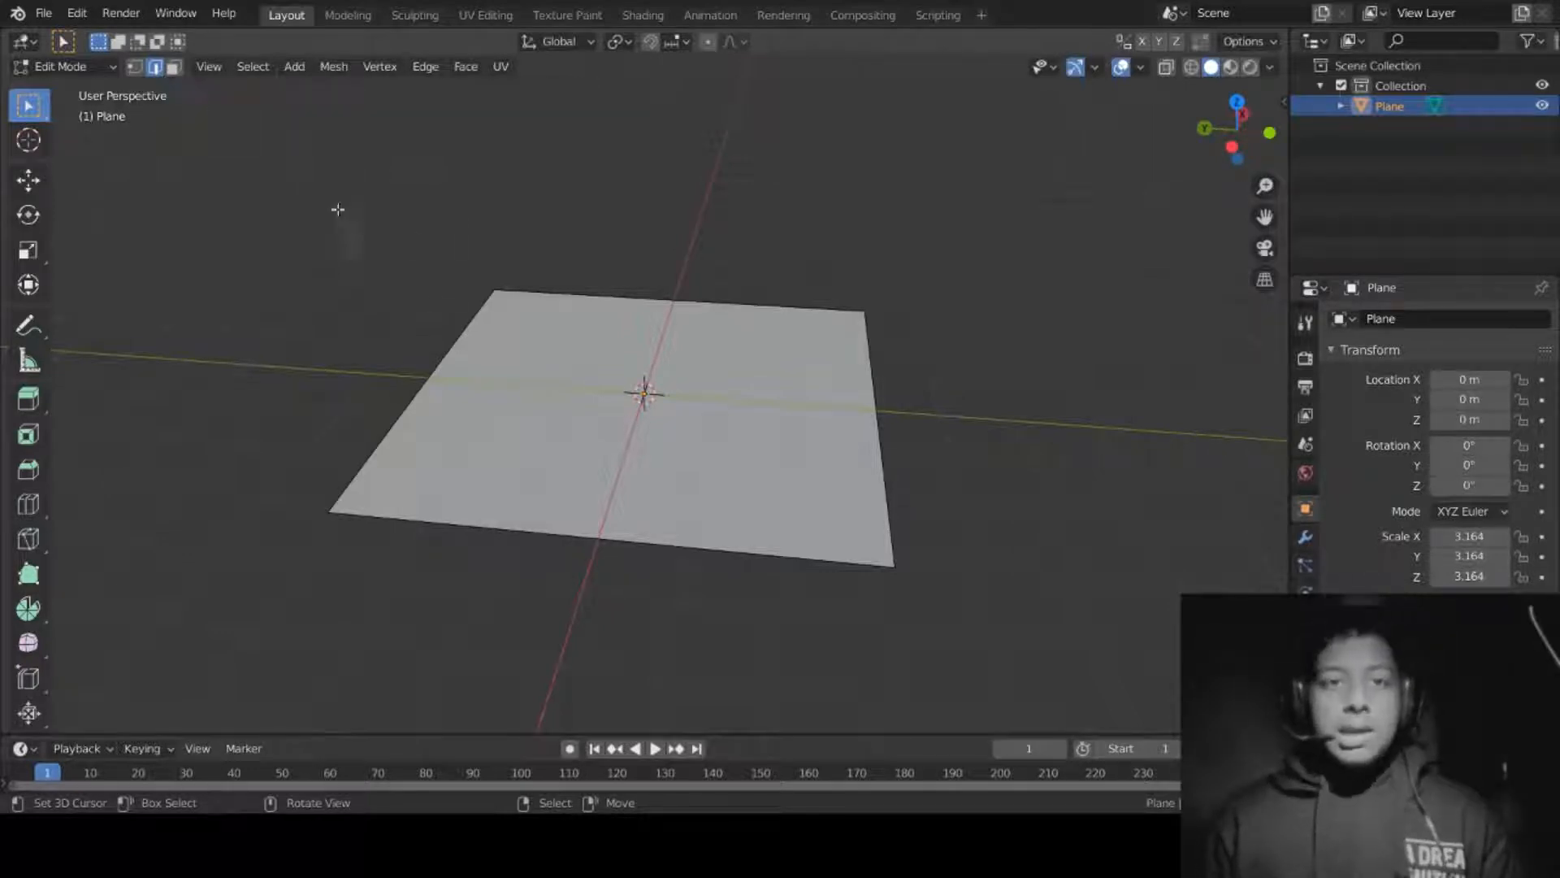
# Step: Switch to vertex selection and try moving one of the plane's near corner vertices
pyautogui.press('1')
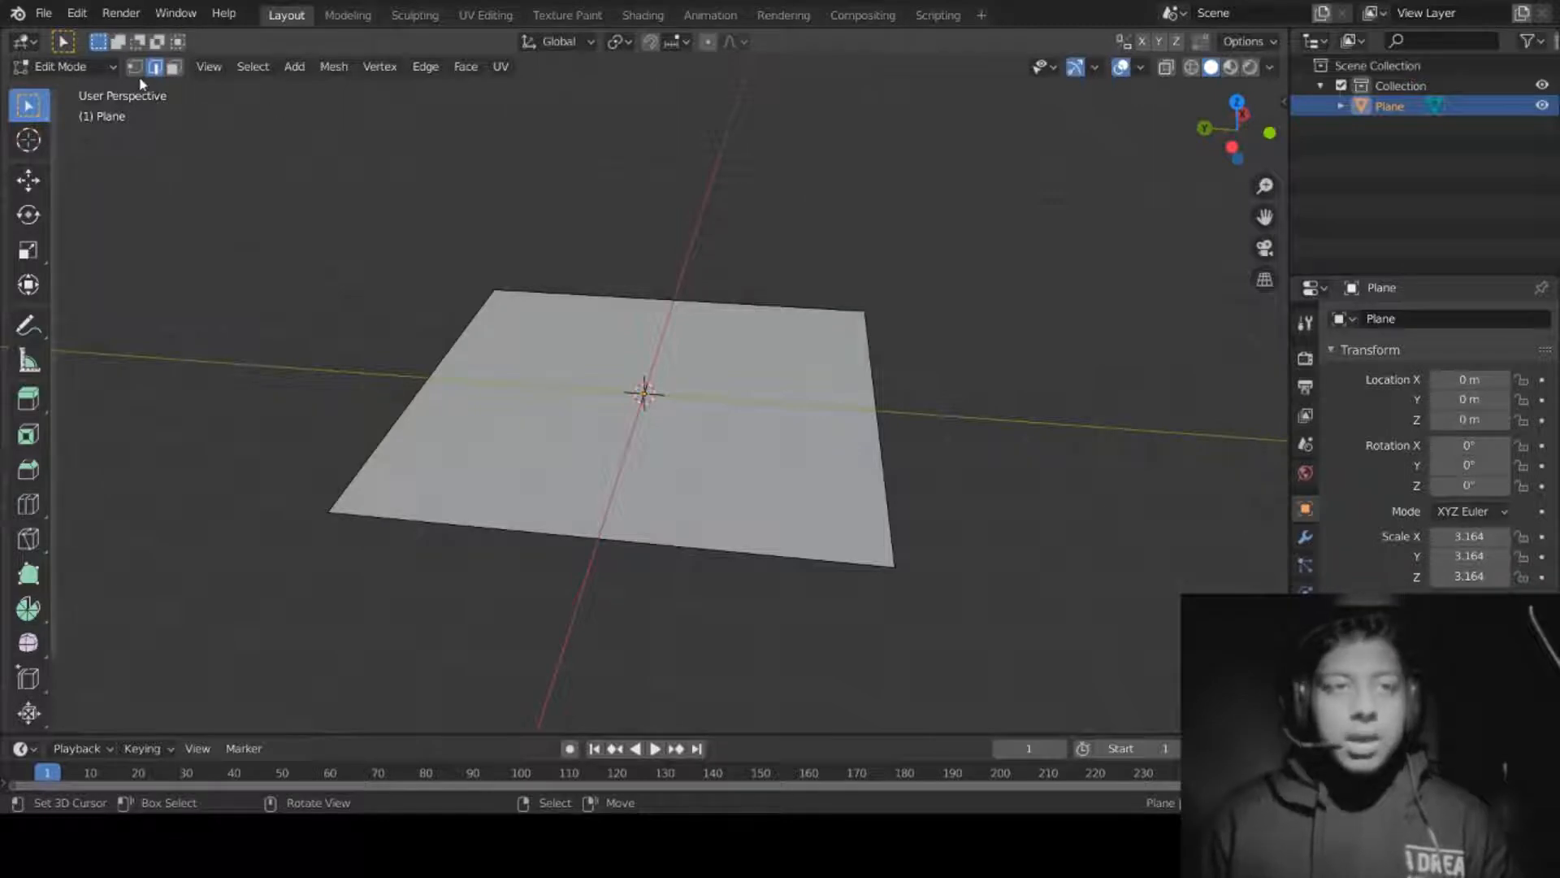
pyautogui.moveTo(404, 221); pyautogui.dragTo(427, 224, button='middle')
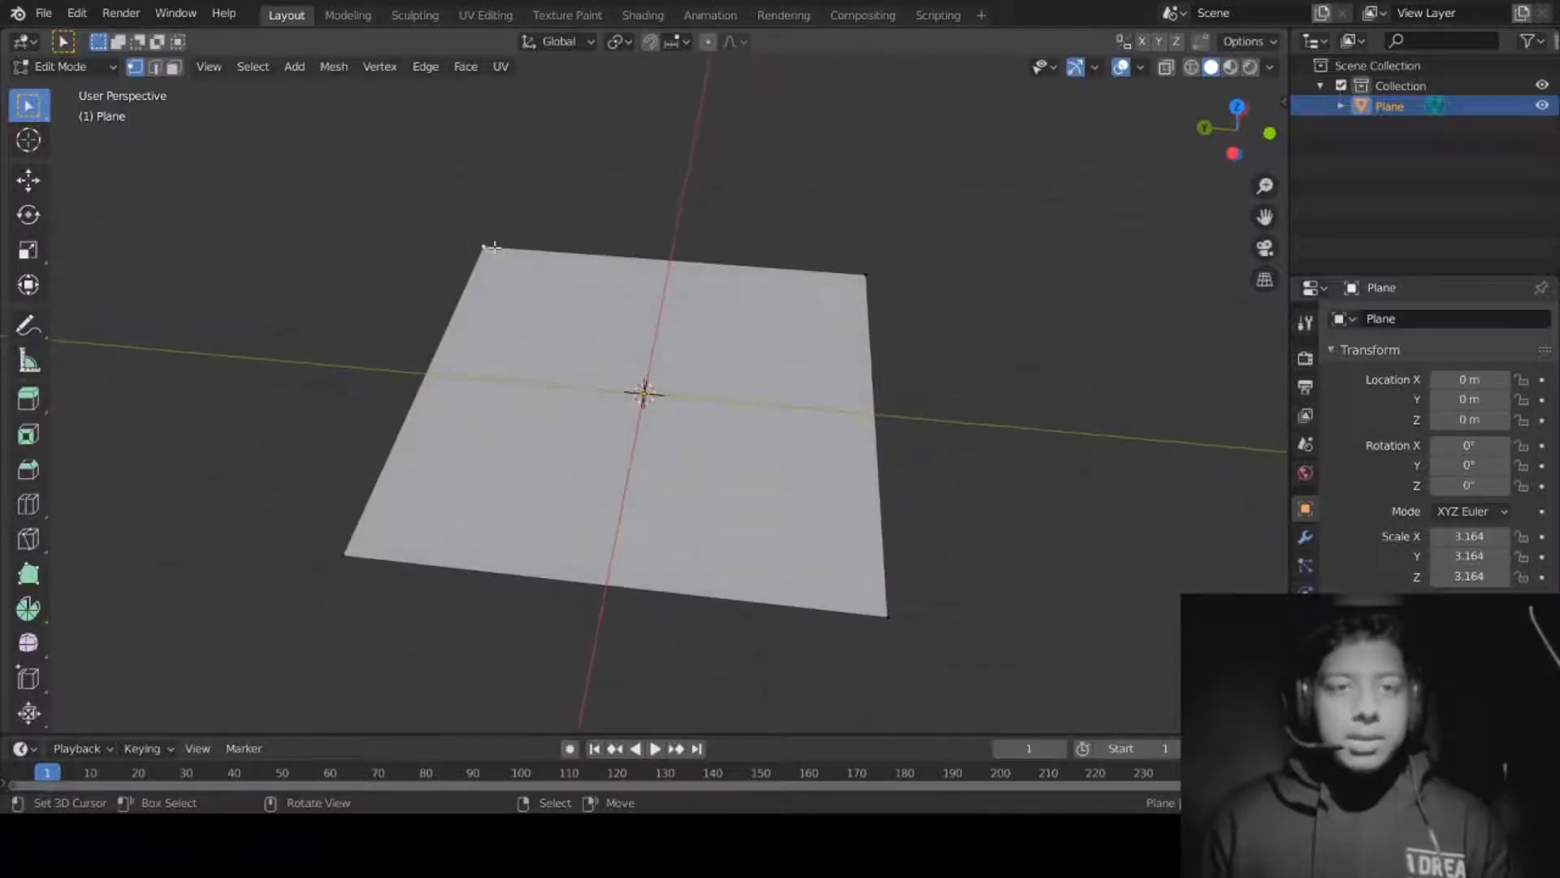
pyautogui.click(872, 628)
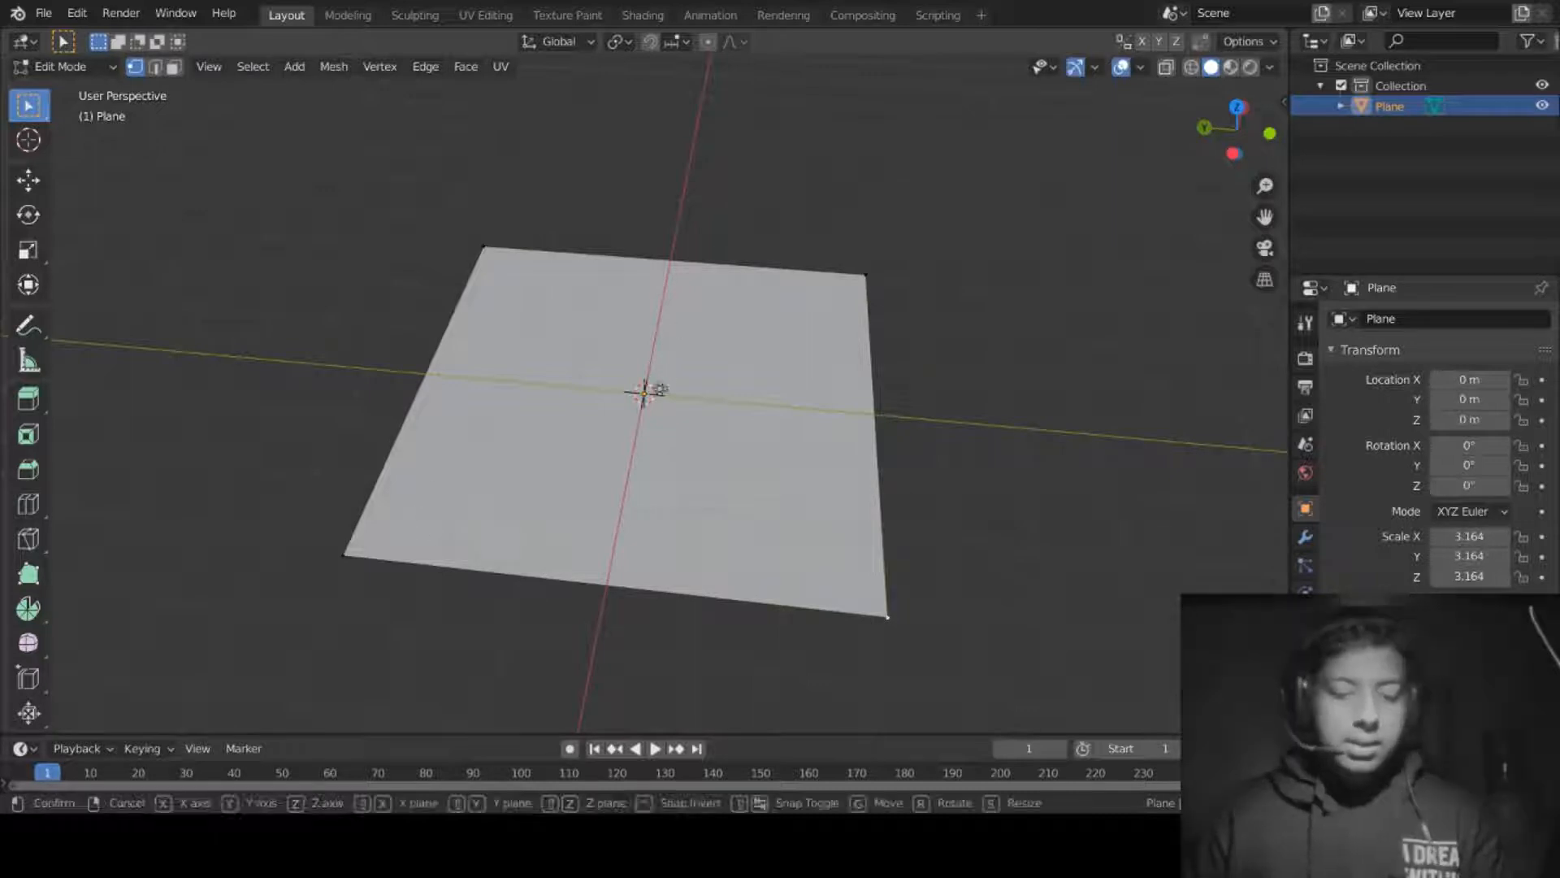
pyautogui.press('g')
pyautogui.click(960, 404)
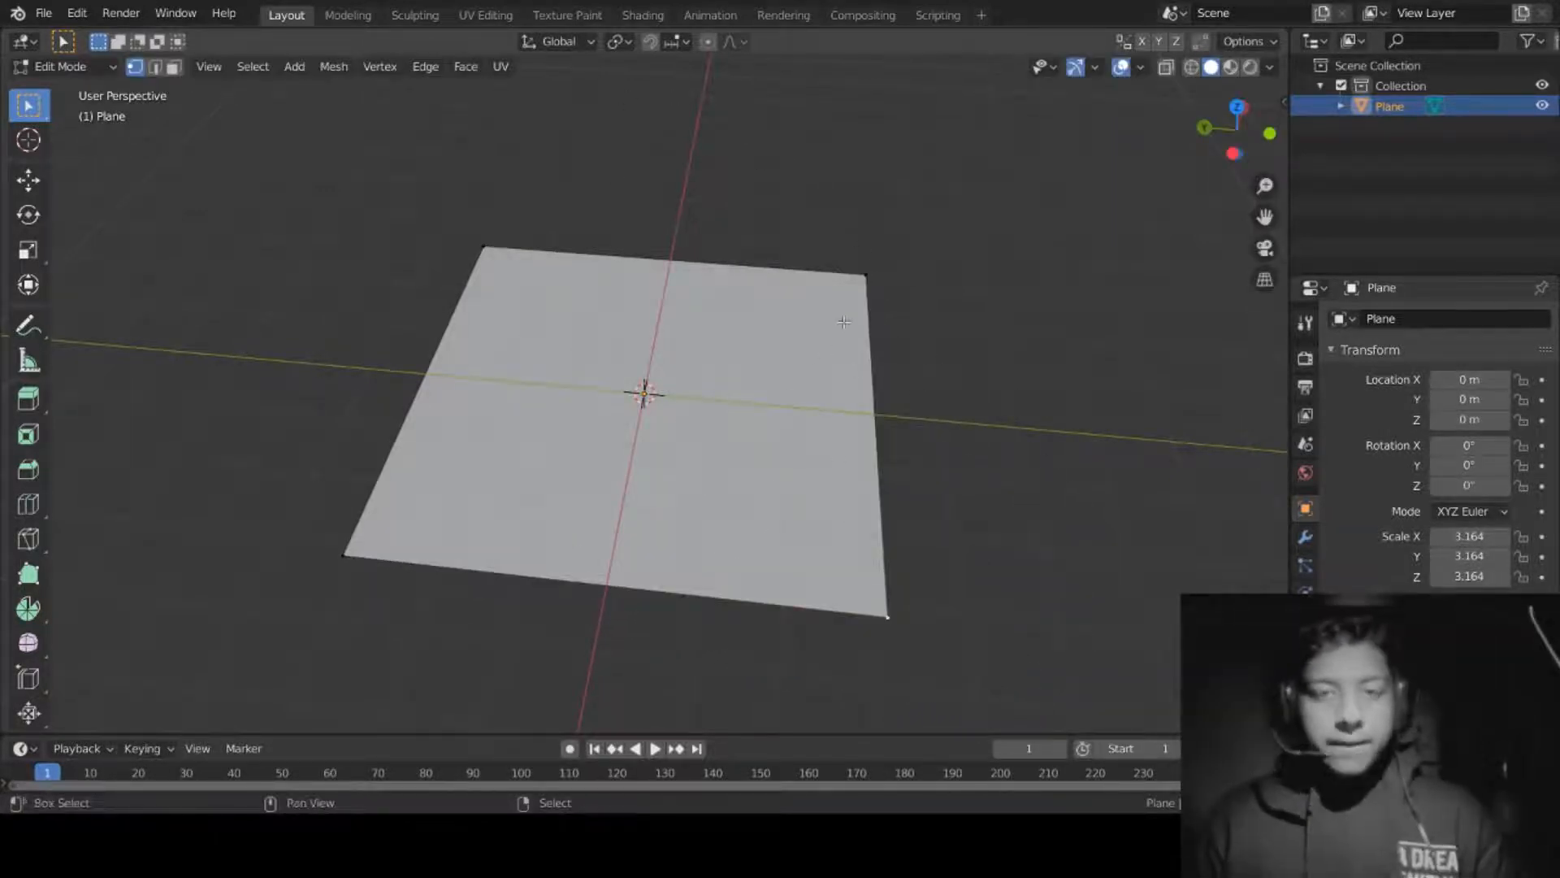
# Step: Select the far corner vertex on the same side of the plane and try moving it
pyautogui.keyDown('shift'); pyautogui.click(859, 280); pyautogui.keyUp('shift')
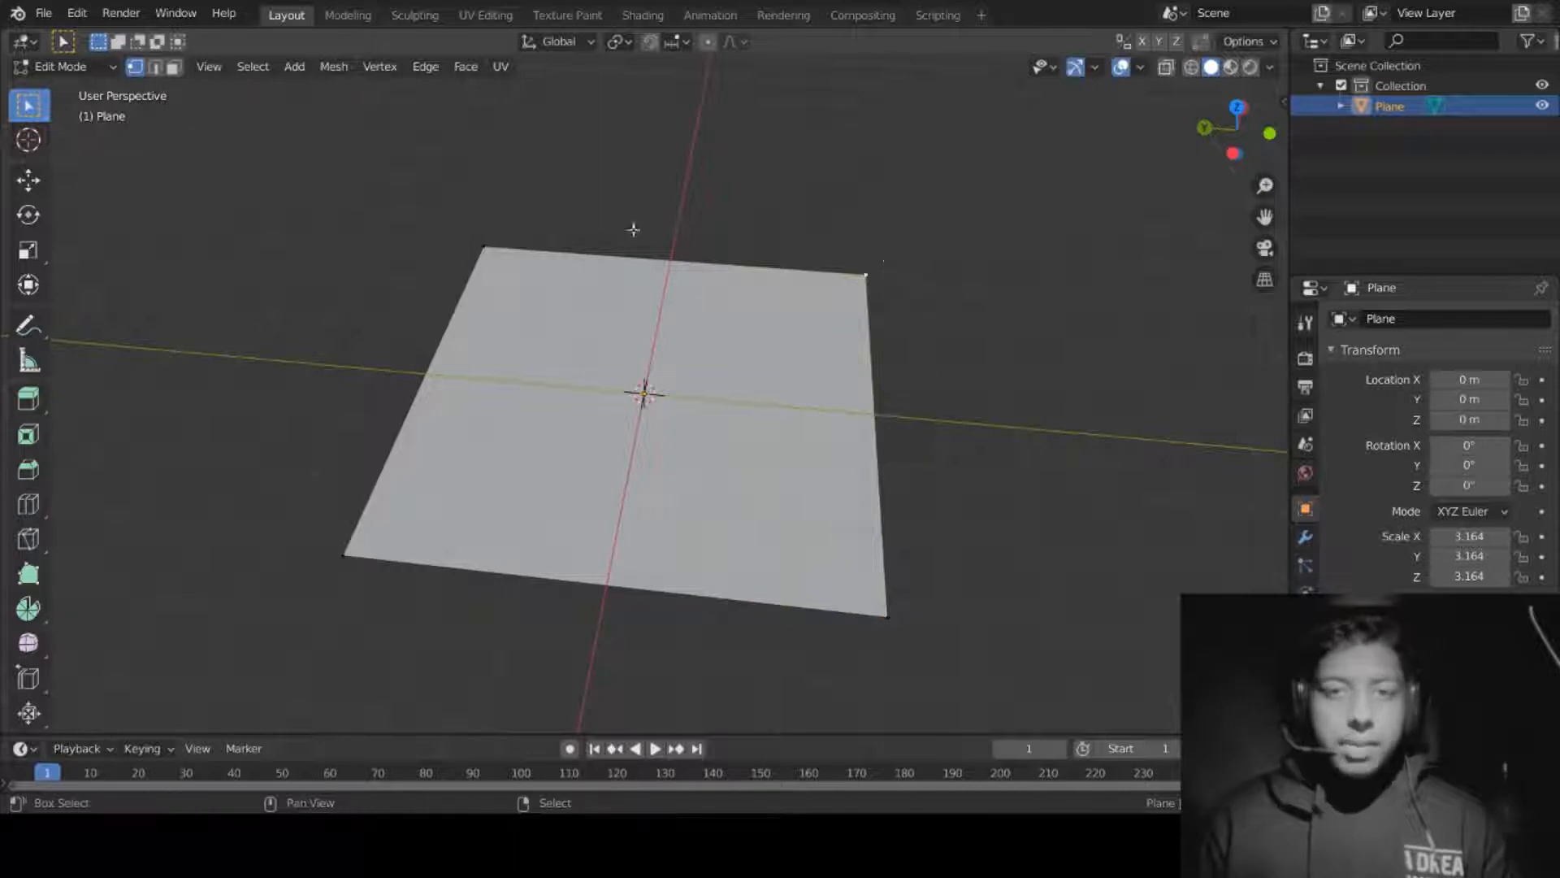
pyautogui.press('g')
pyautogui.rightClick(520, 227)
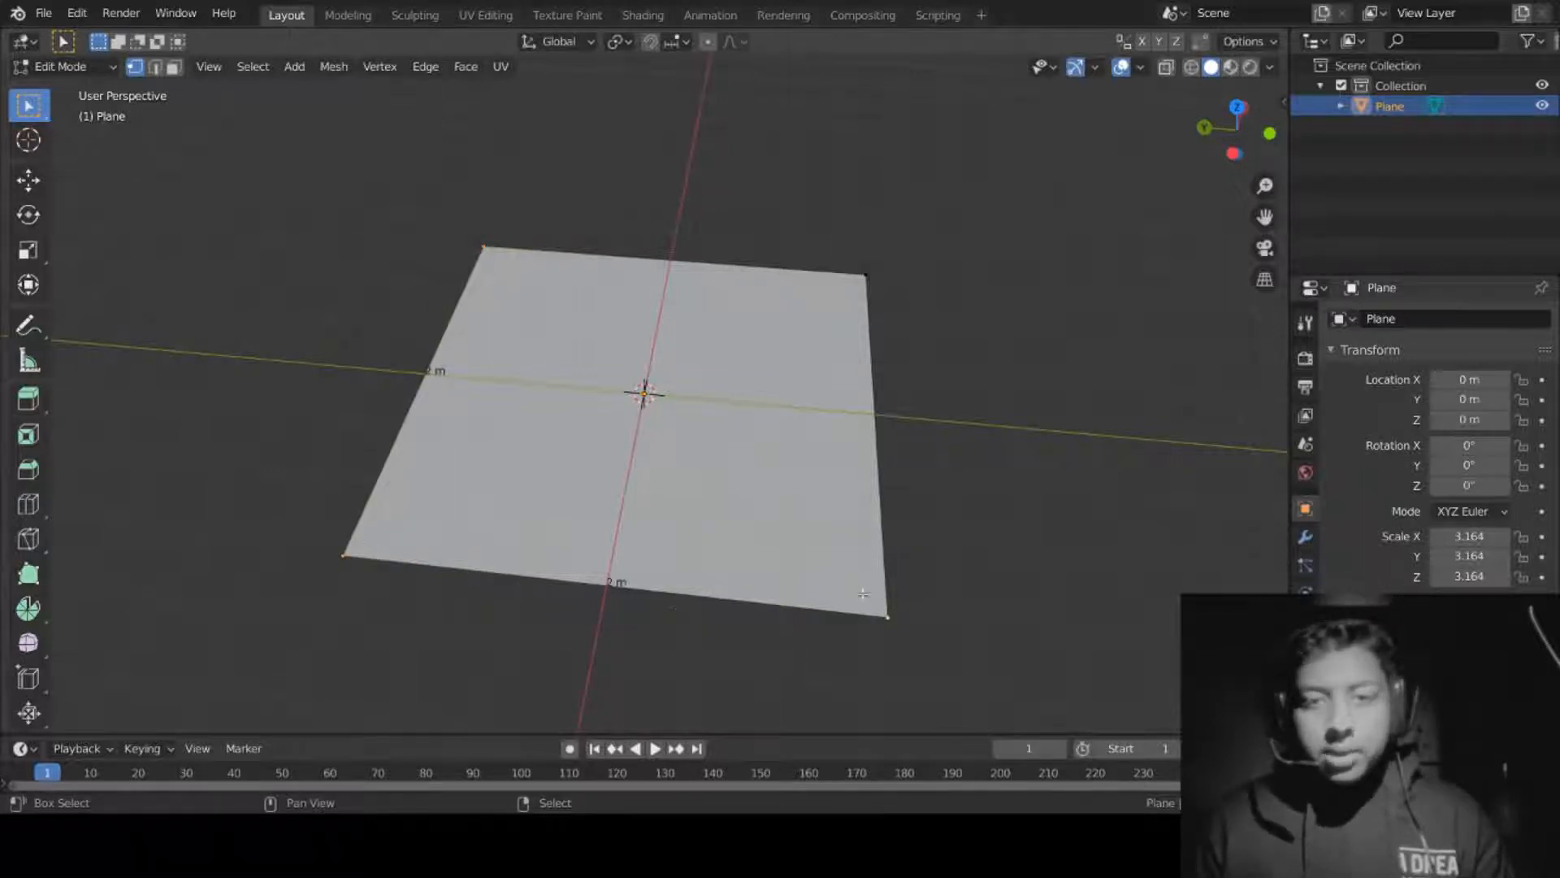
# Step: Select all four corner vertices of the plane and switch to edge selection mode
pyautogui.press('g')
pyautogui.press('Escape')
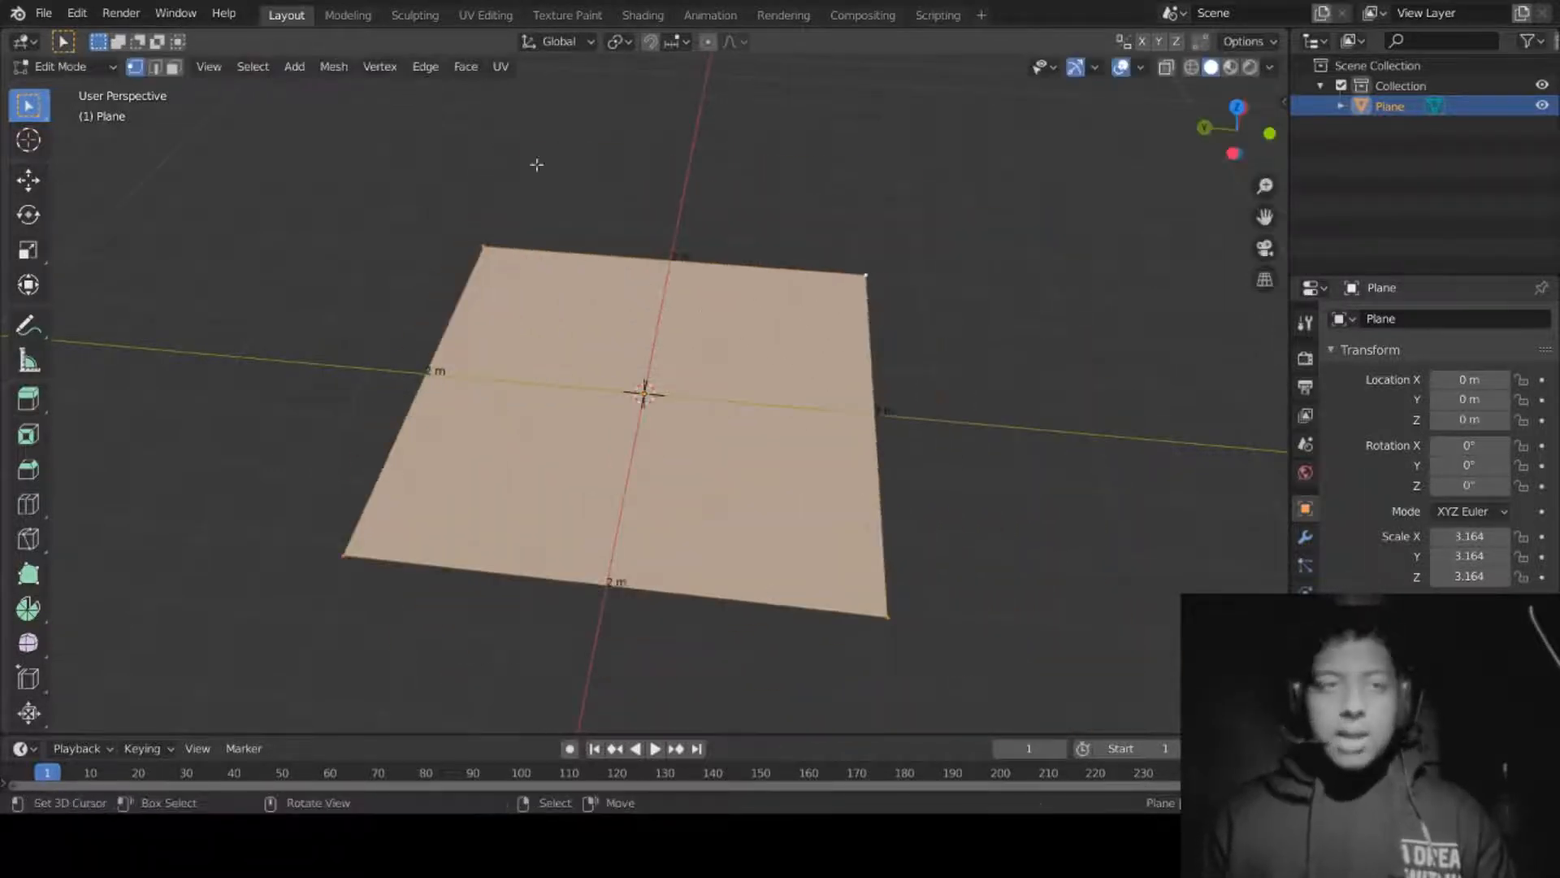
pyautogui.click(155, 67)
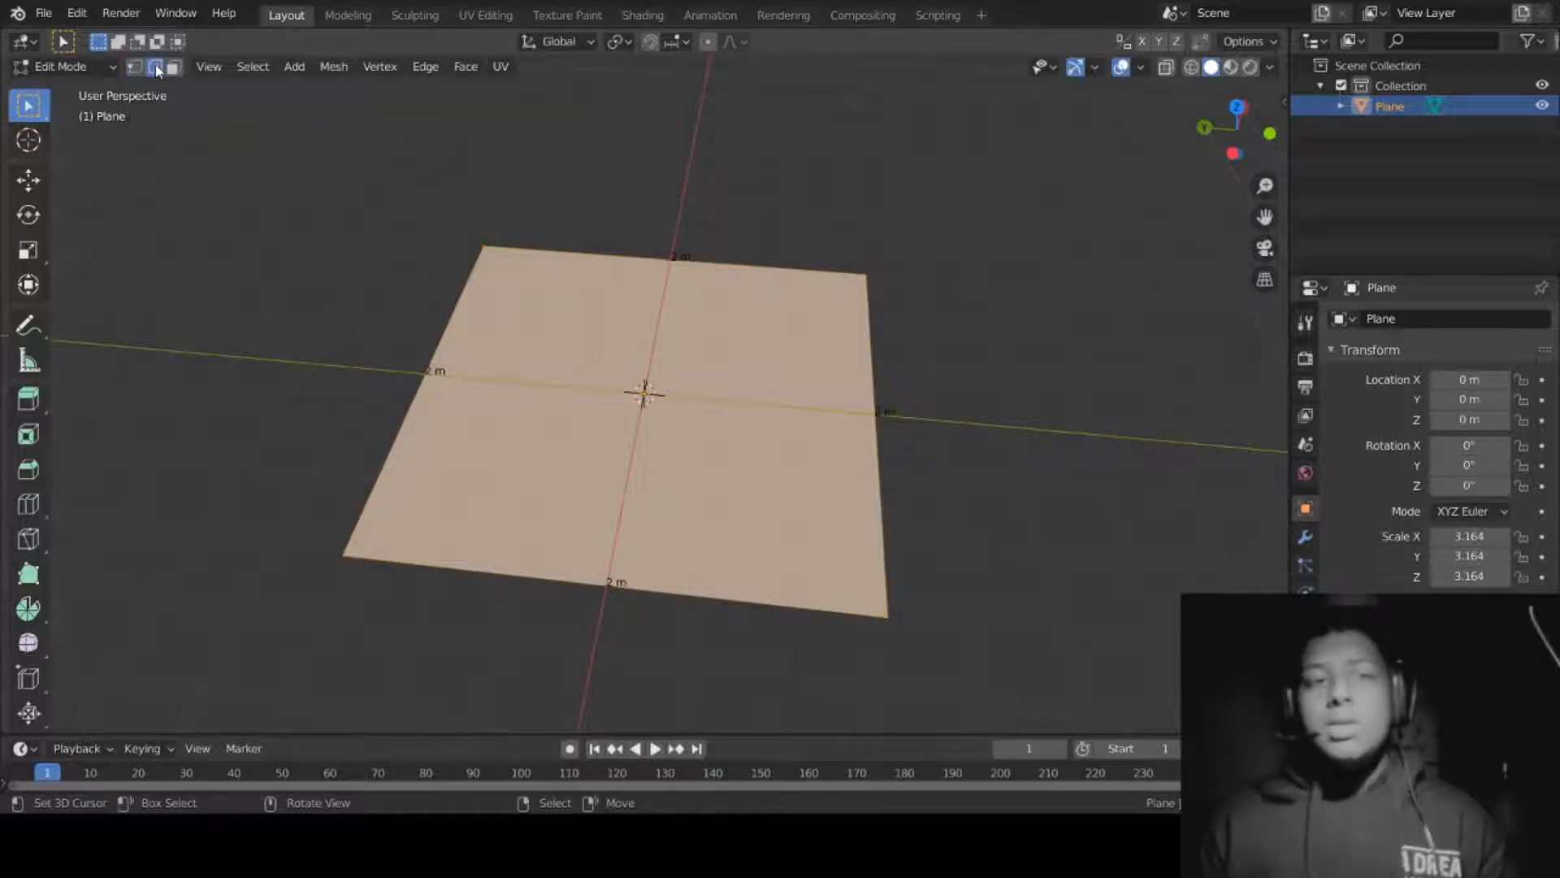
# Step: Select the far edge of the plane and try moving it
pyautogui.rightClick(561, 248)
pyautogui.moveTo(637, 280); pyautogui.dragTo(462, 221, button='middle')
pyautogui.moveTo(1044, 234); pyautogui.dragTo(996, 209, button='middle')
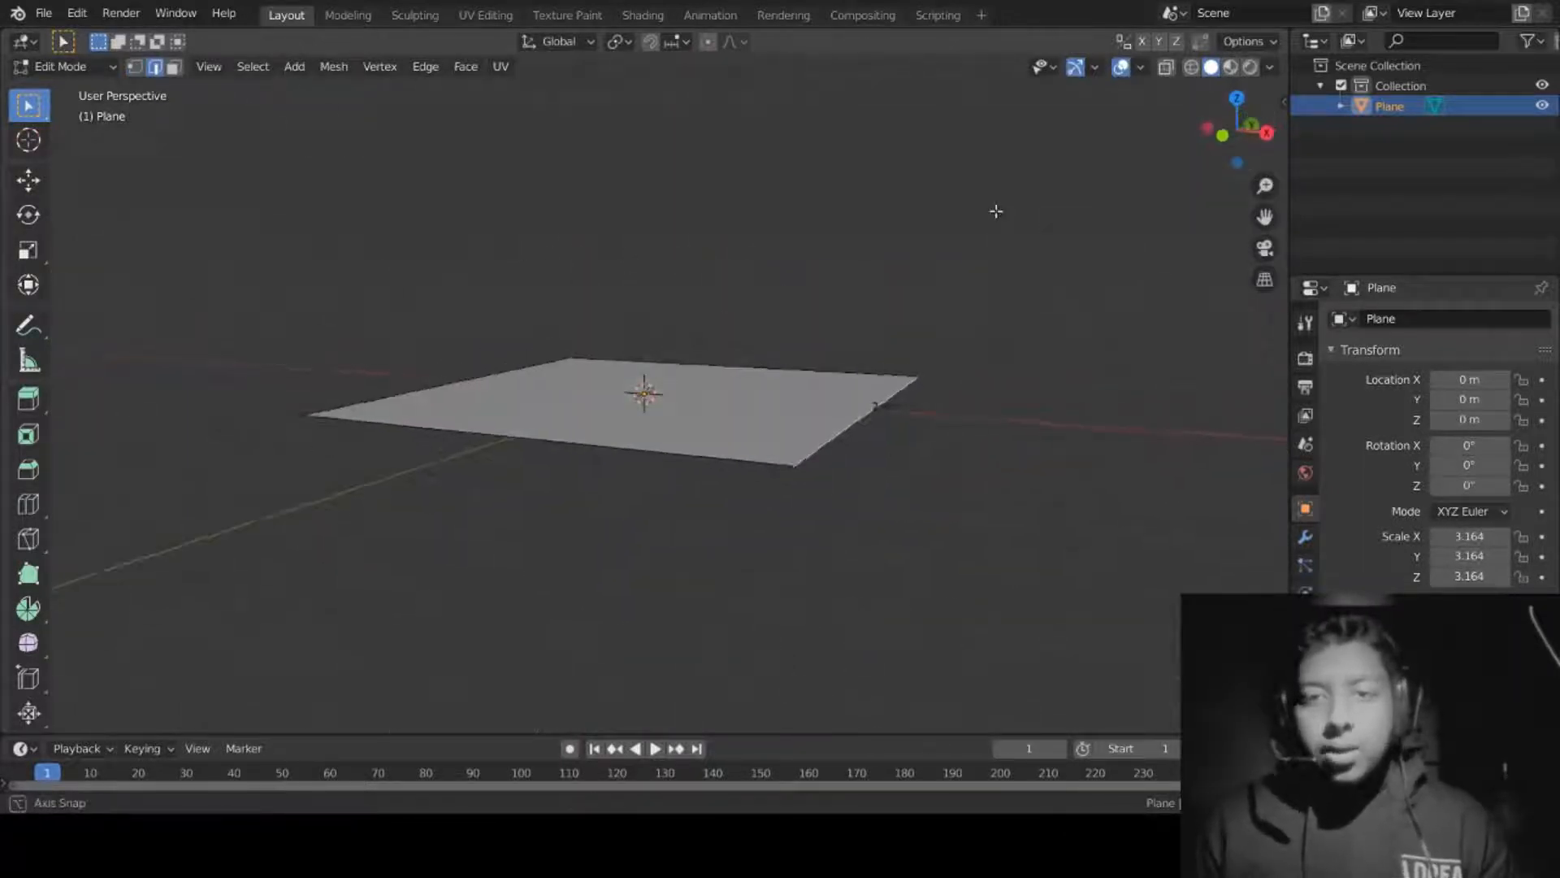
pyautogui.press('g')
pyautogui.rightClick(889, 297)
pyautogui.press('g')
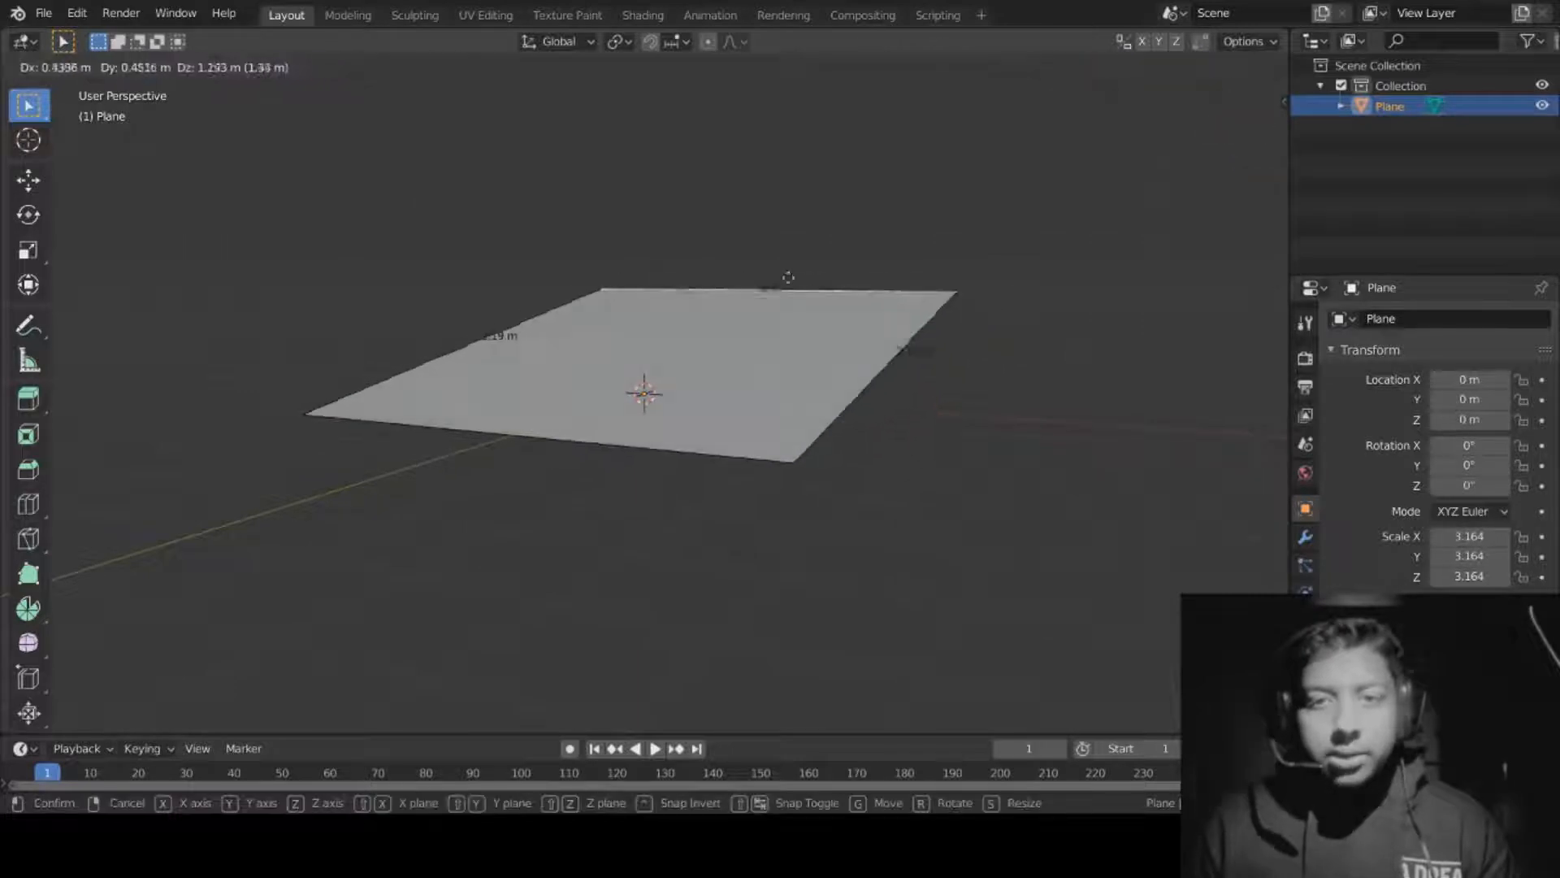
pyautogui.rightClick(613, 338)
# Step: Select the plane's near edge and try moving it
pyautogui.moveTo(608, 330); pyautogui.dragTo(617, 423, button='middle')
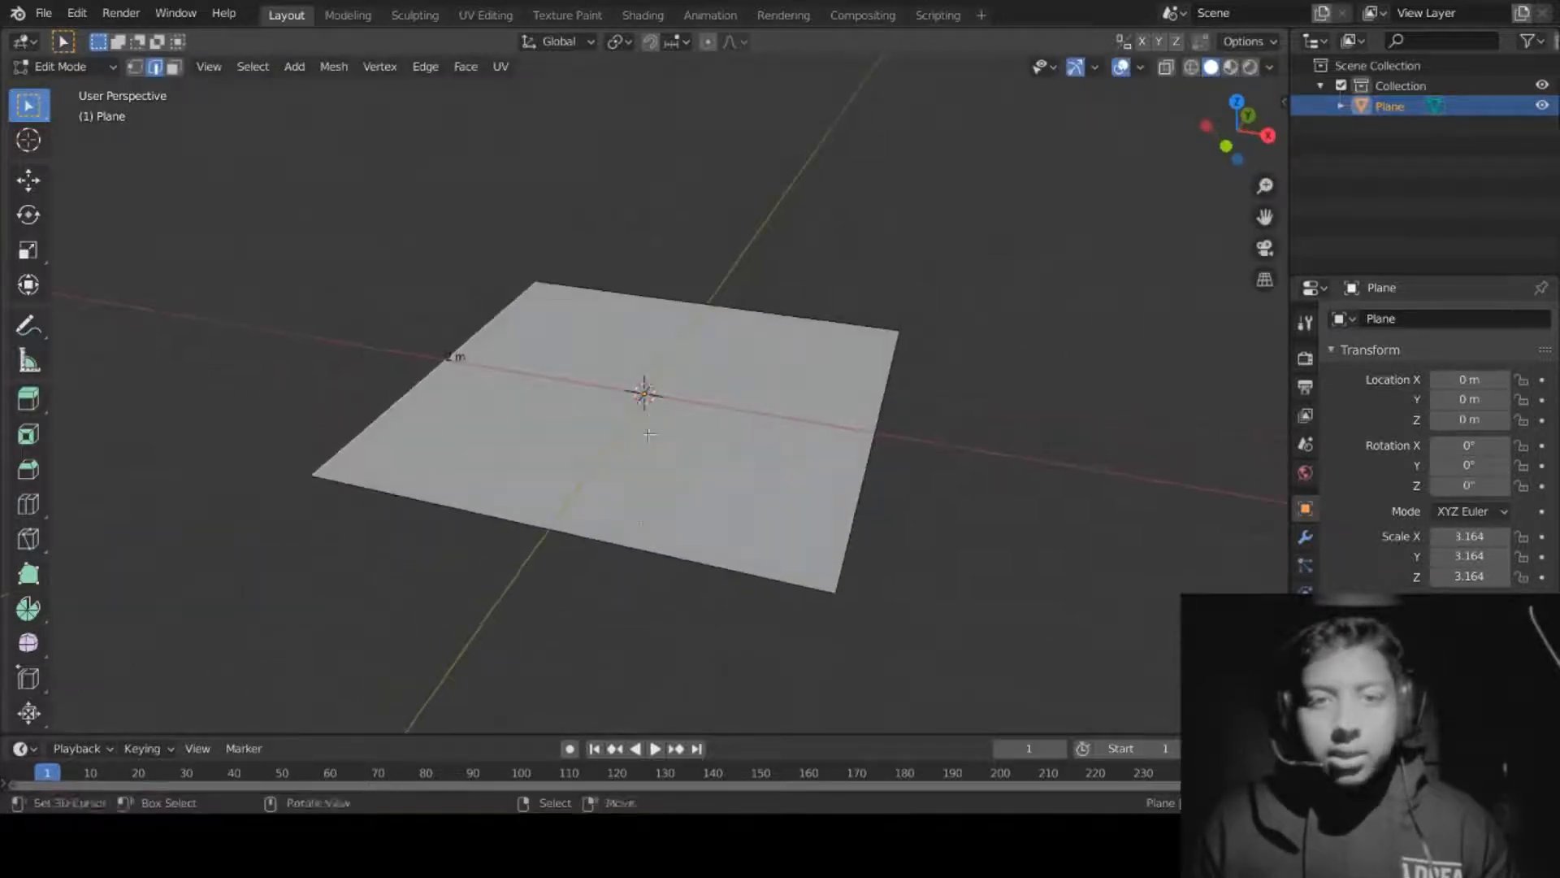
pyautogui.press('g')
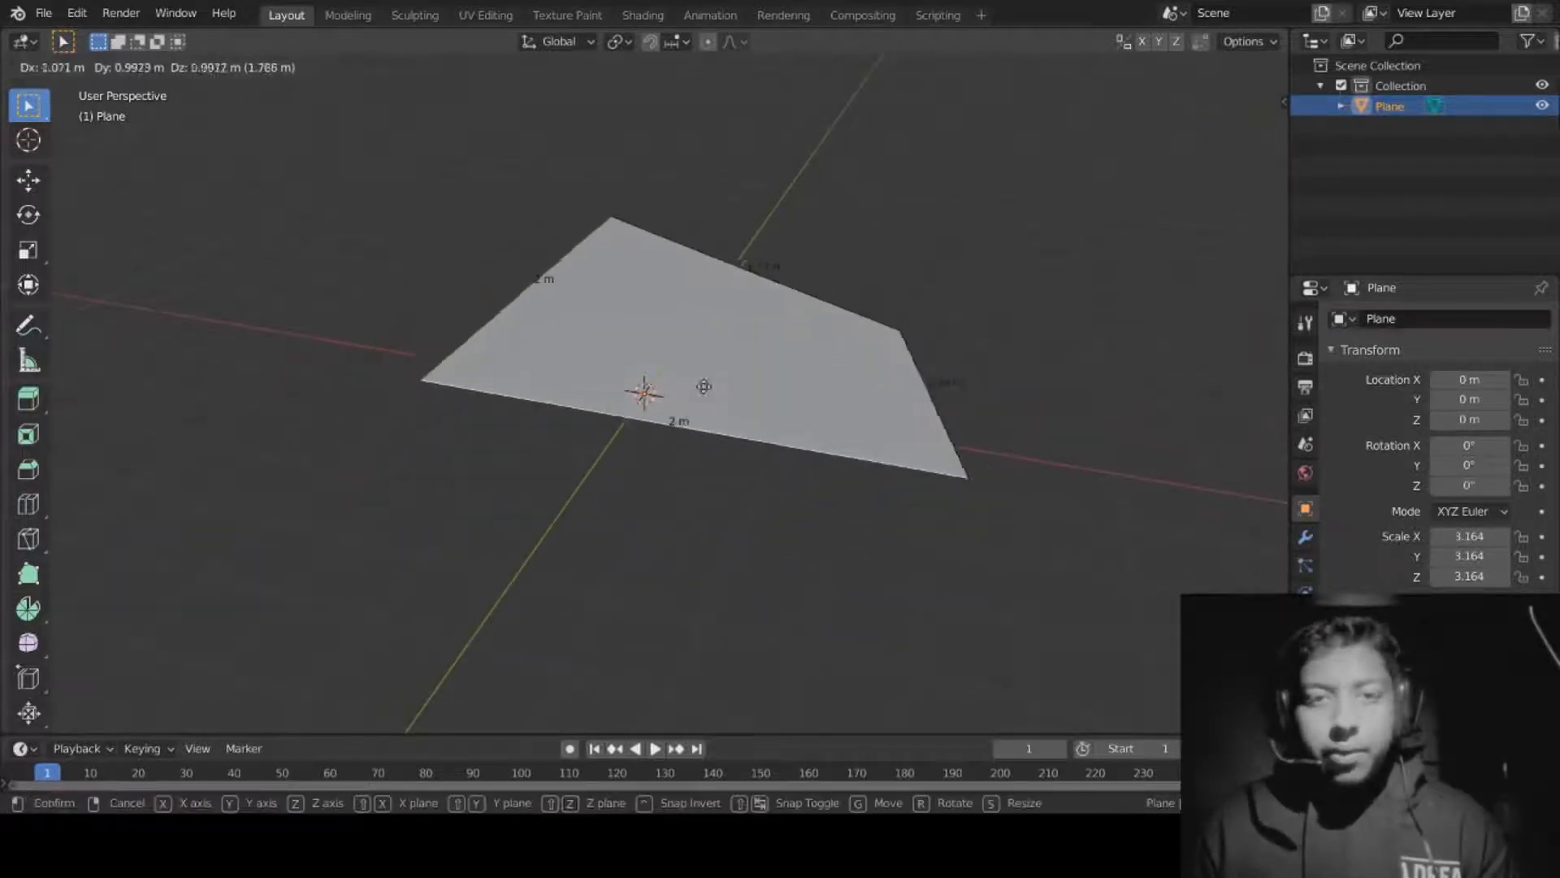
pyautogui.rightClick(707, 387)
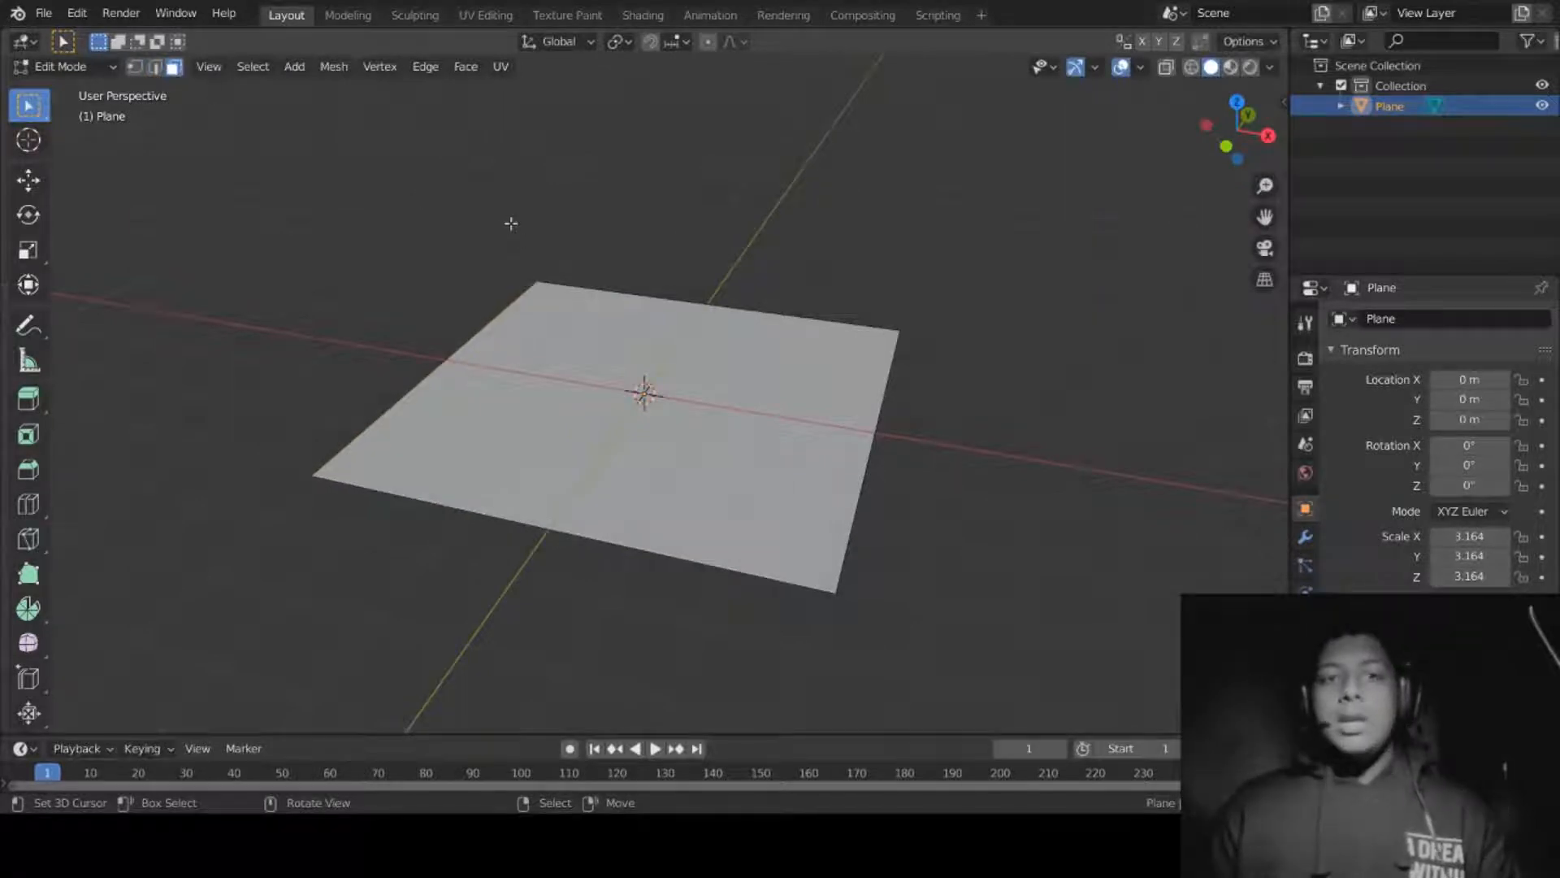
# Step: Switch to face selection, select the plane's single face and try moving it
pyautogui.click(585, 298)
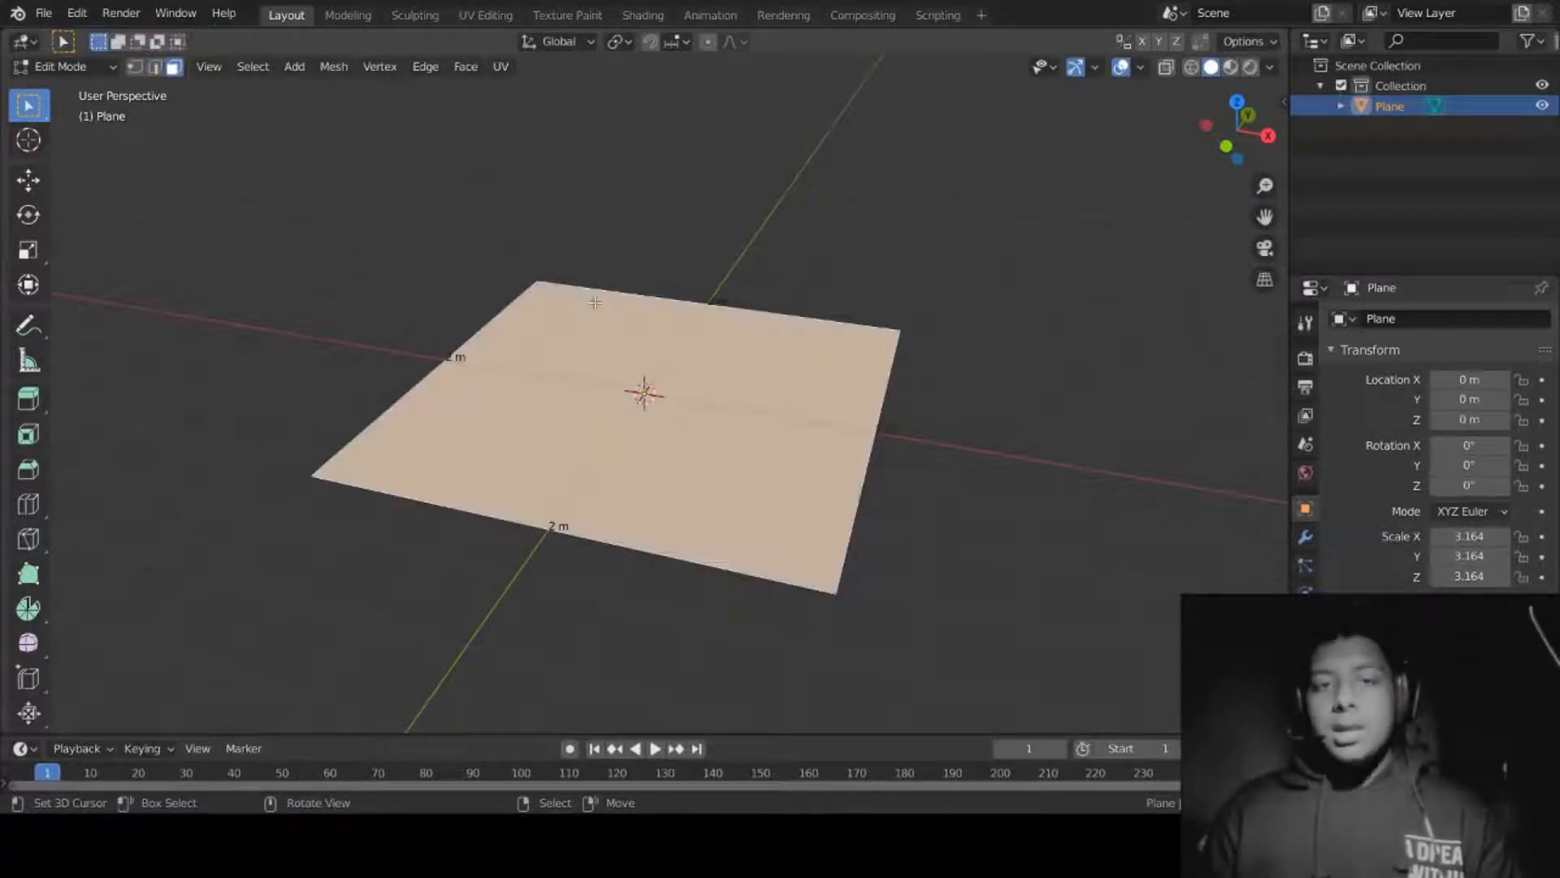
pyautogui.moveTo(596, 300); pyautogui.dragTo(662, 363, button='middle')
pyautogui.press('g')
pyautogui.rightClick(678, 309)
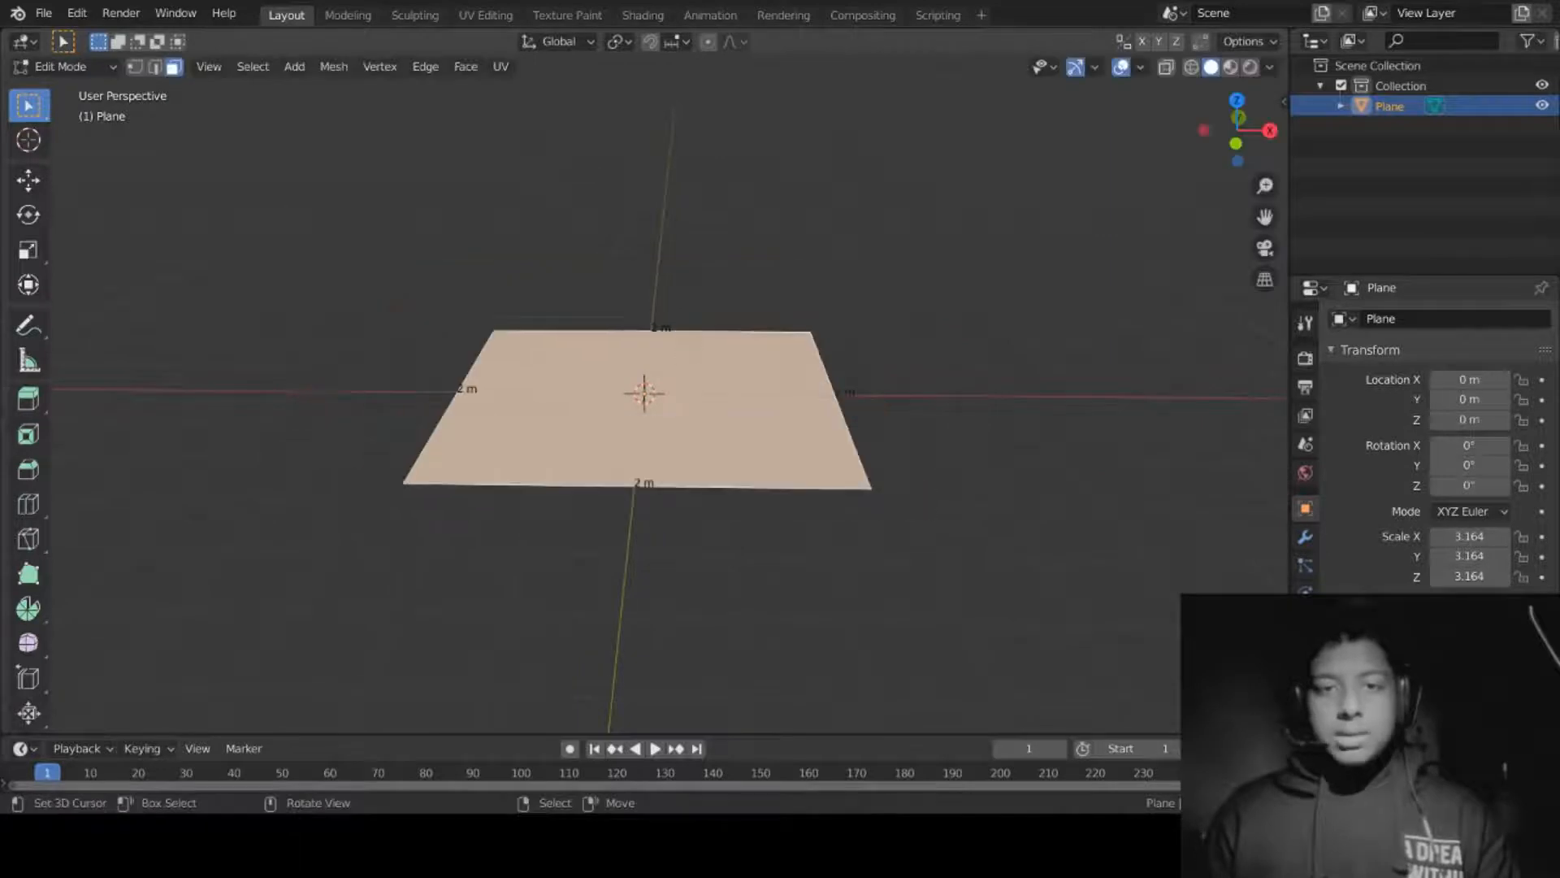
pyautogui.moveTo(677, 309); pyautogui.dragTo(729, 388, button='middle')
pyautogui.scroll(4, 728, 388)
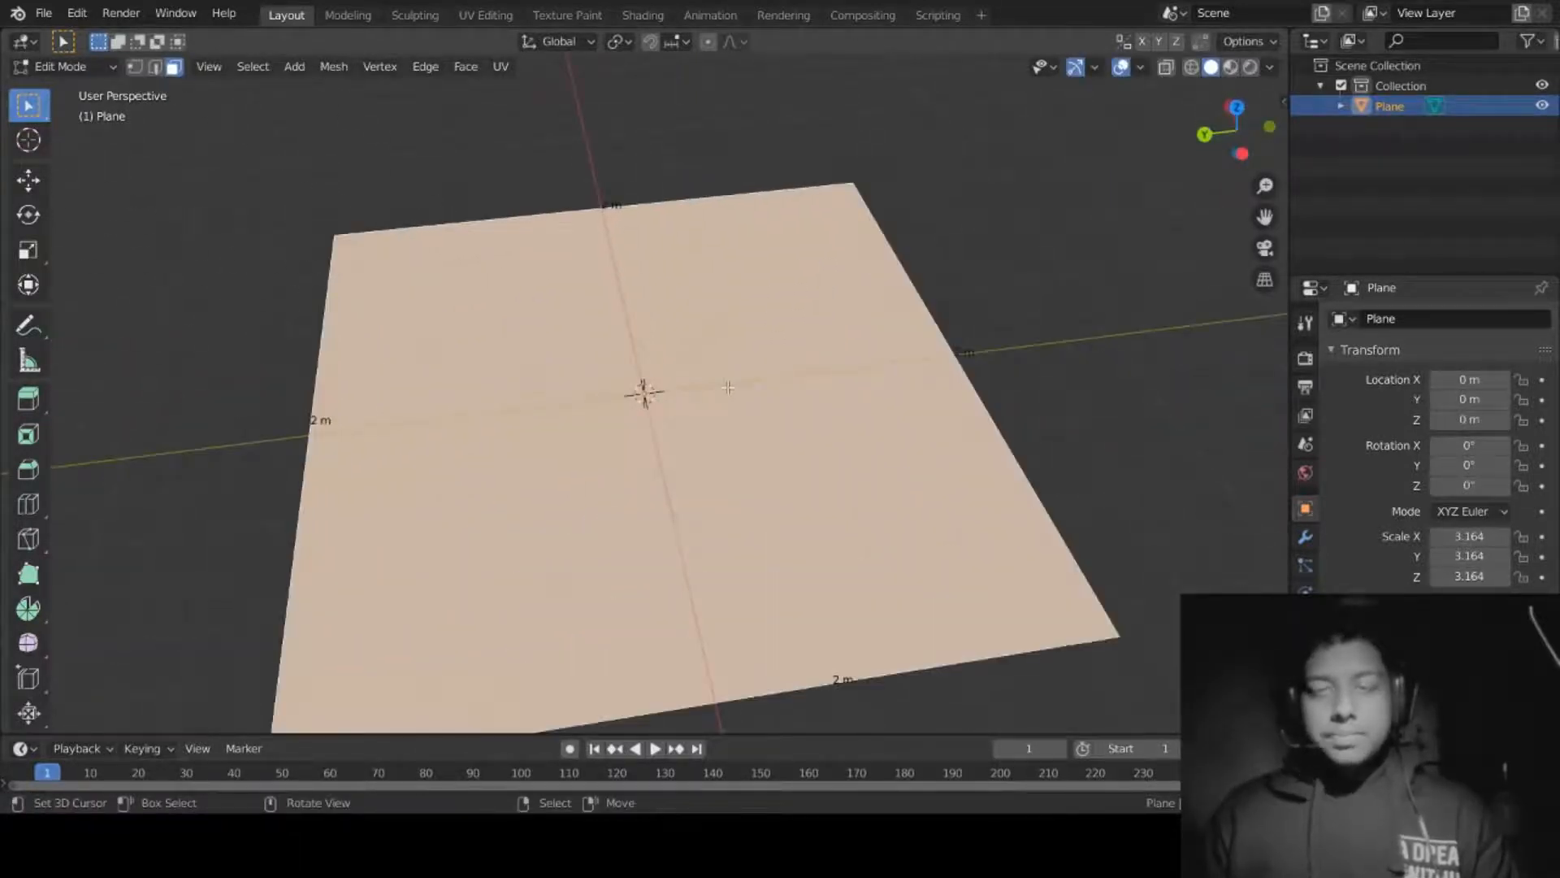
pyautogui.scroll(-5, 693, 396)
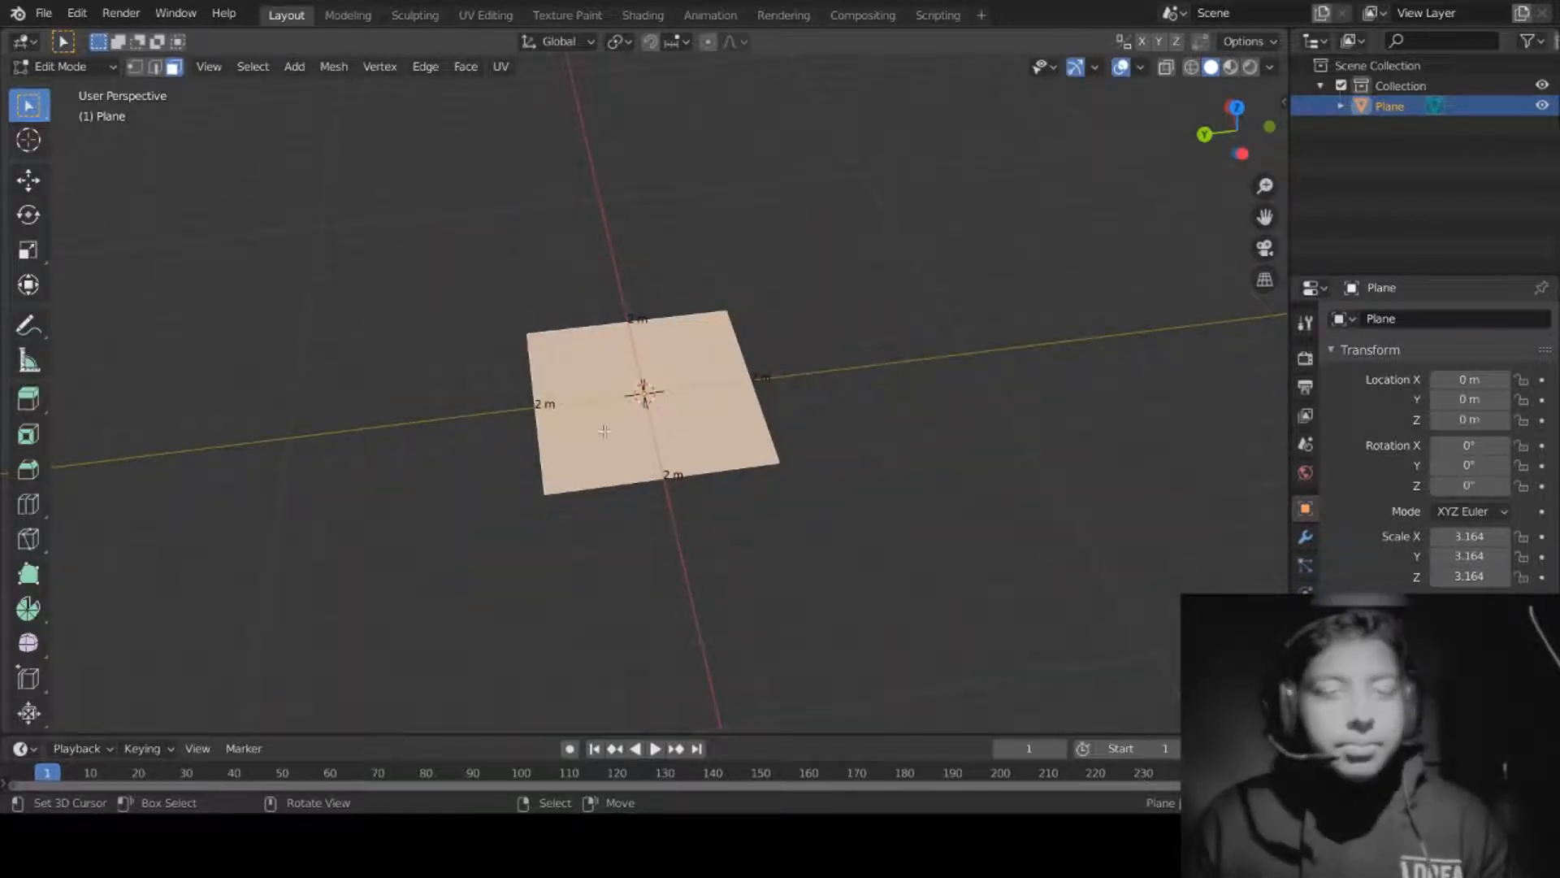
# Step: Switch the plane to Object Mode and back to Edit Mode
pyautogui.press('Tab')
pyautogui.scroll(6, 767, 512)
pyautogui.scroll(-3, 482, 347)
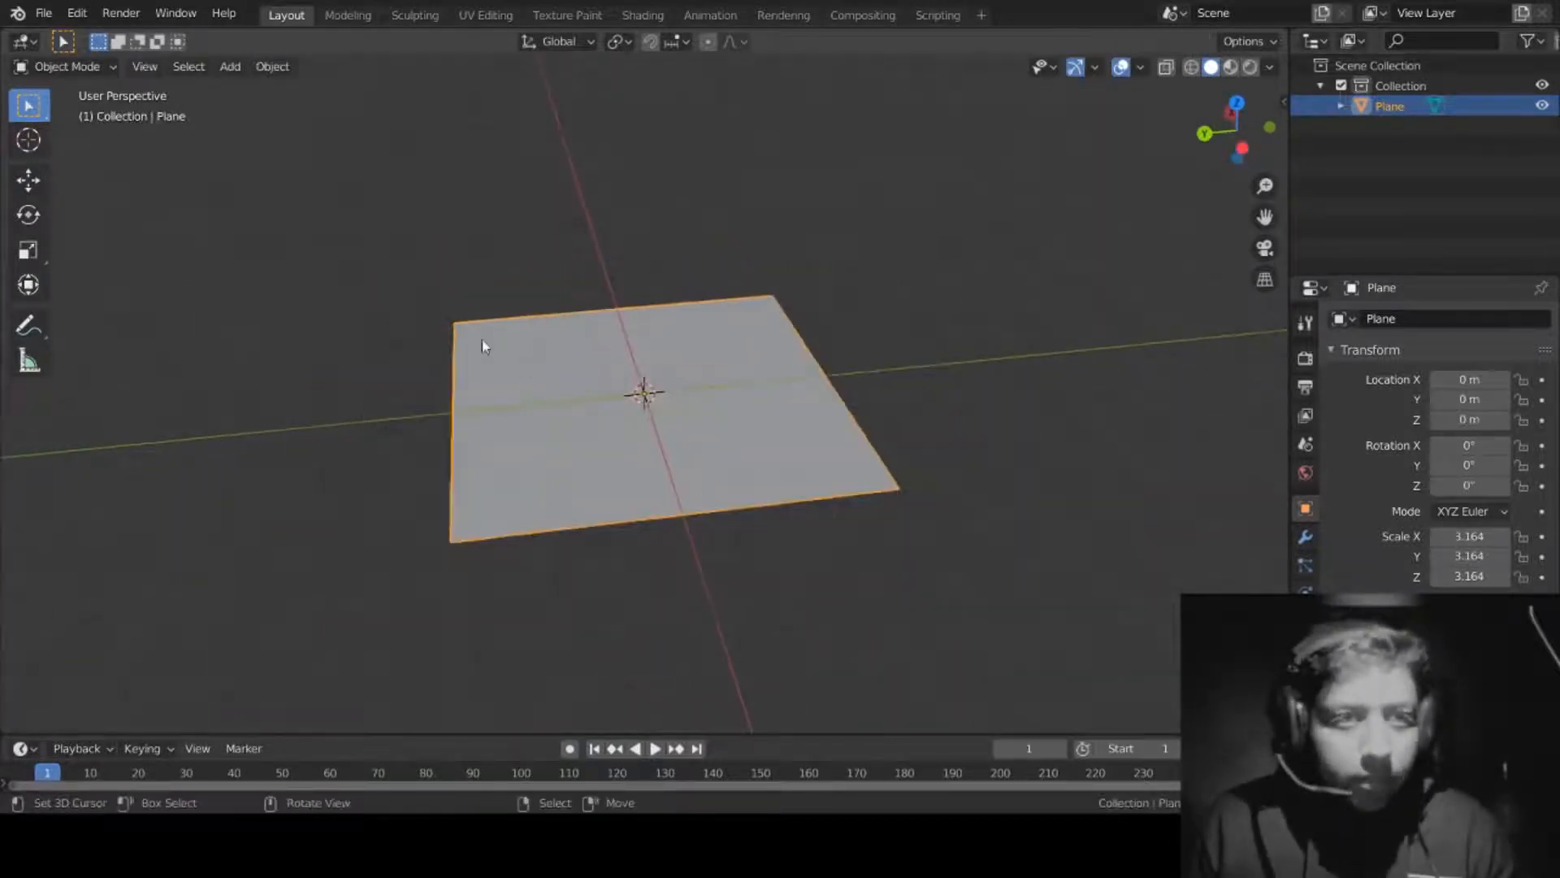
pyautogui.press('Tab')
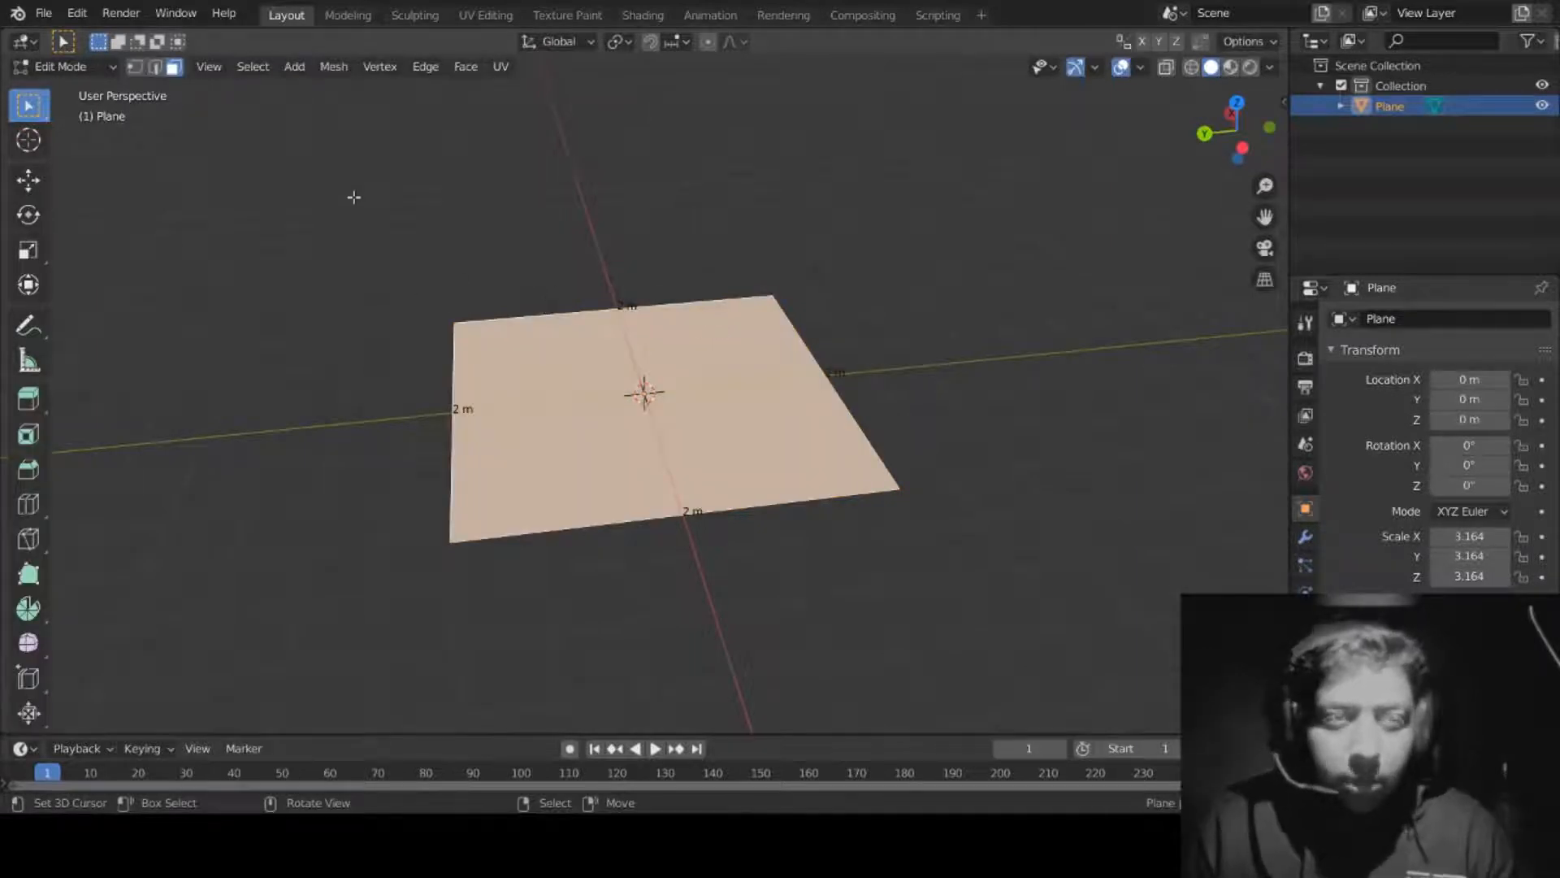
# Step: Subdivide the plane's selected face five times in a row
pyautogui.rightClick(528, 106)
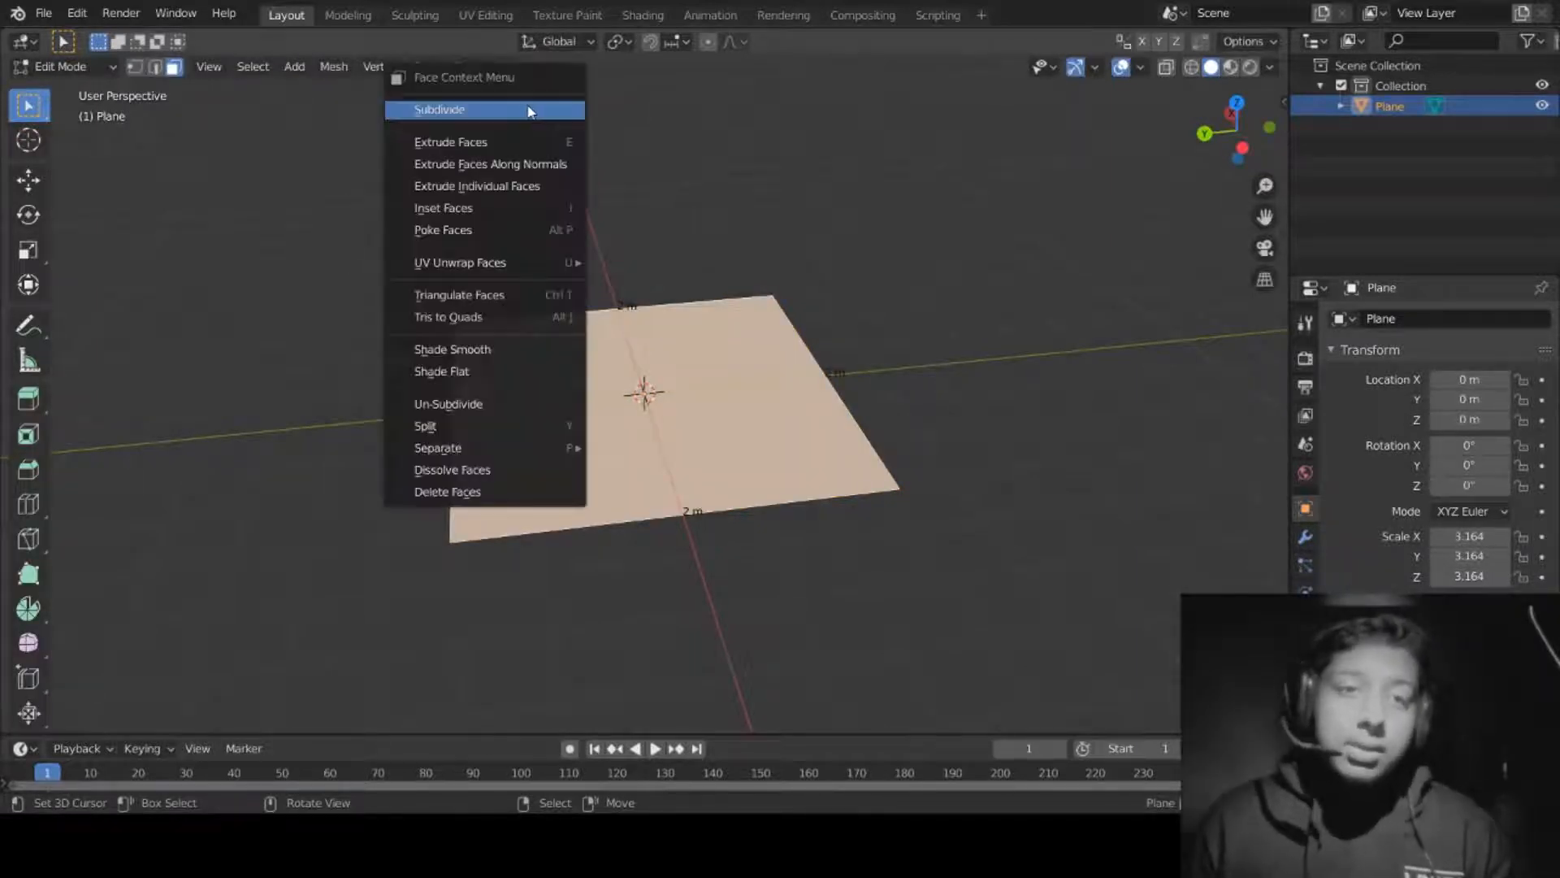
pyautogui.click(527, 107)
pyautogui.press('w')
pyautogui.click(527, 106)
pyautogui.press('w')
pyautogui.click(528, 107)
pyautogui.press('w')
pyautogui.click(528, 107)
pyautogui.press('w')
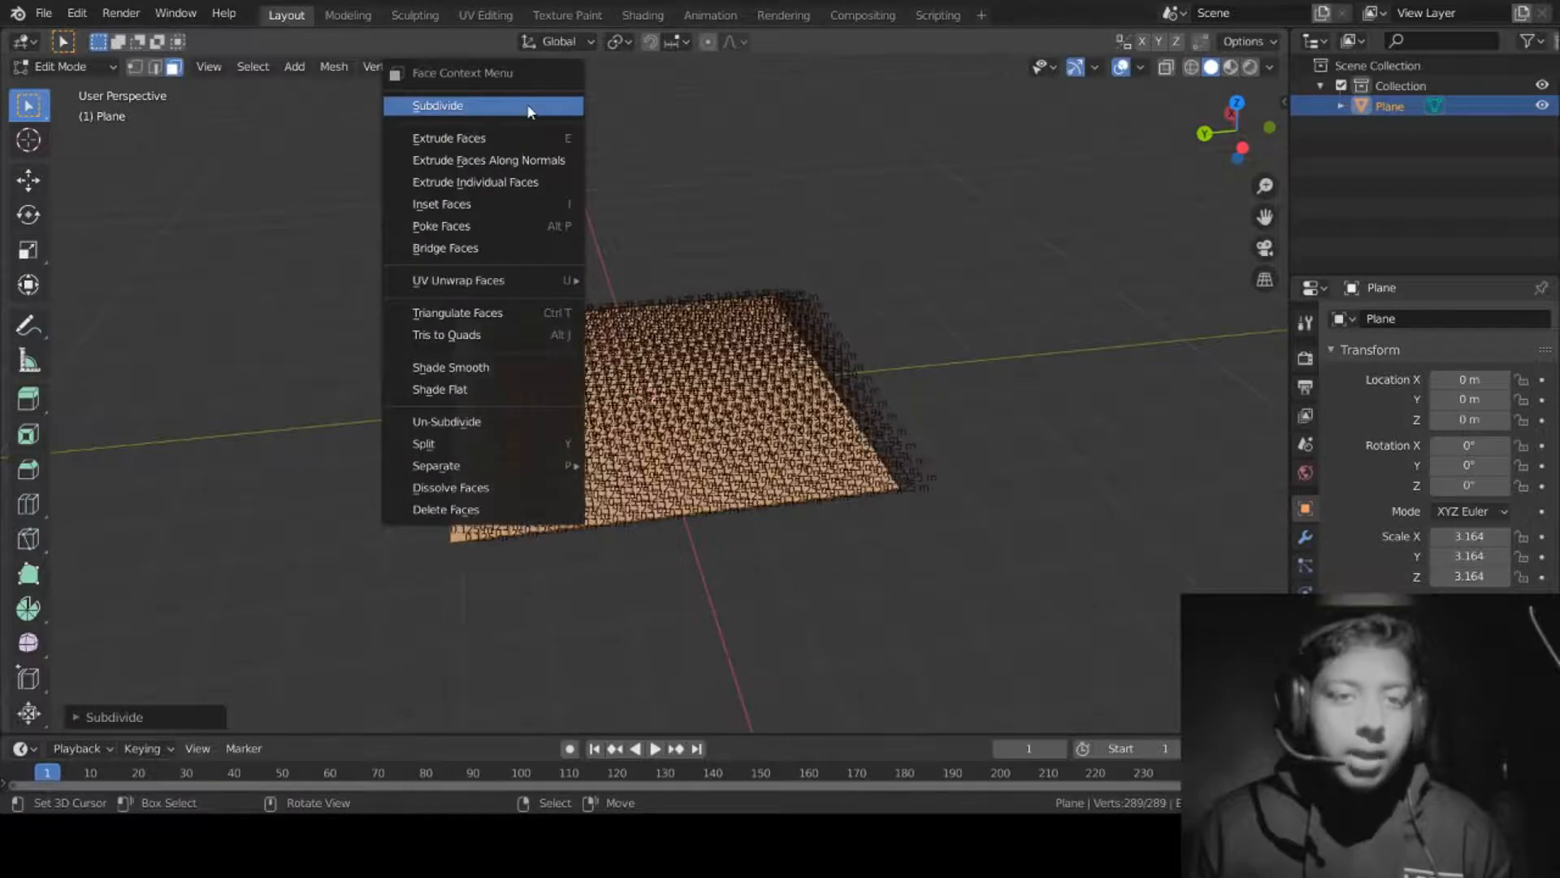
pyautogui.click(526, 105)
# Step: Turn off the Edge Length overlay and subdivide the whole plane one more time
pyautogui.click(1143, 68)
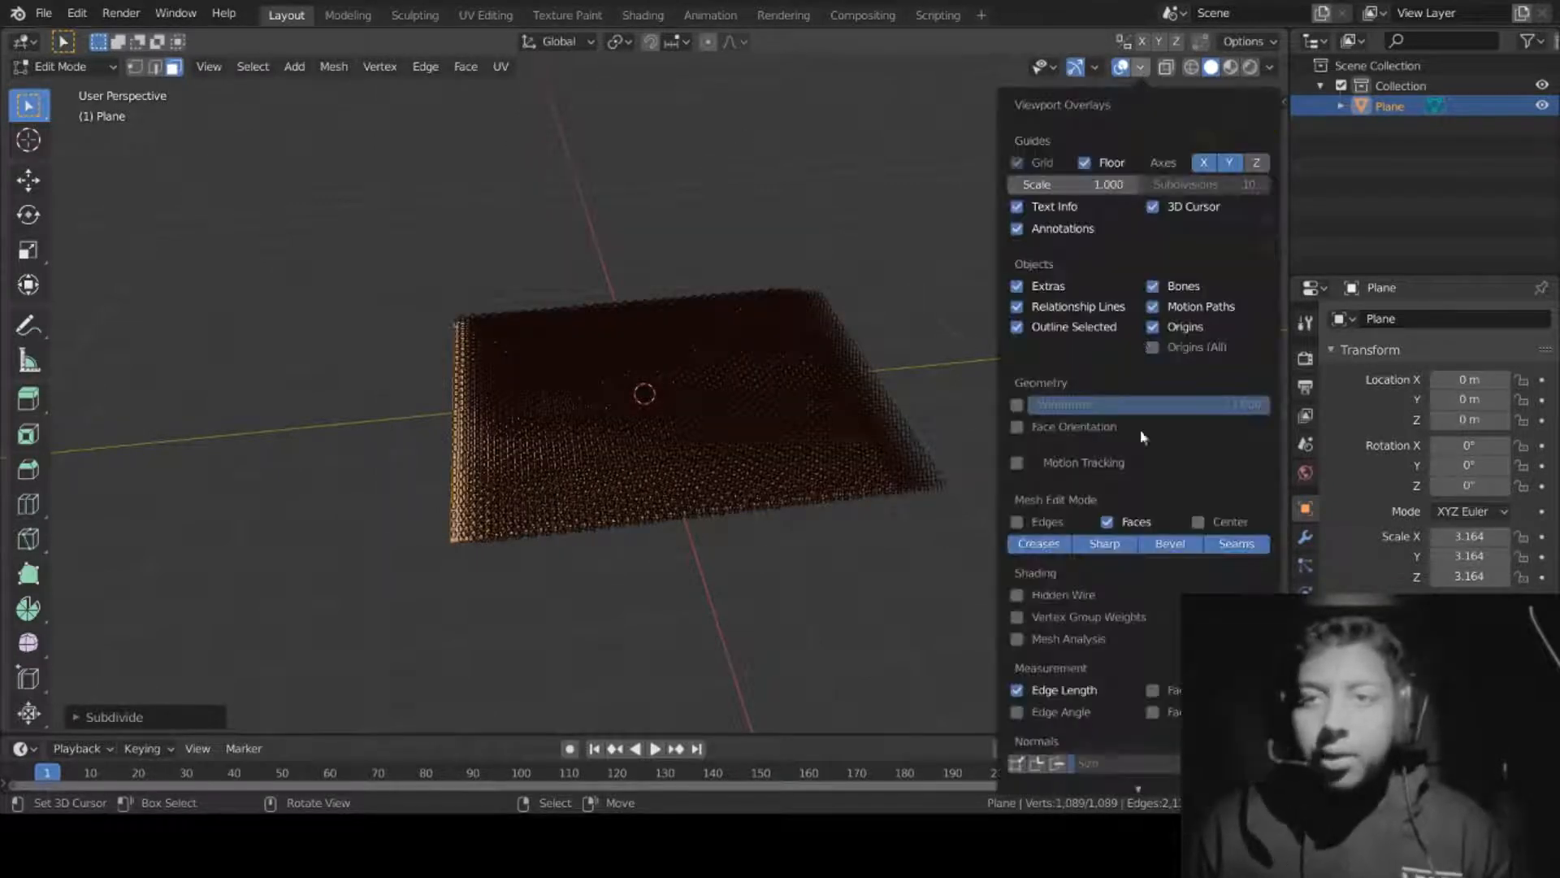
pyautogui.click(1052, 689)
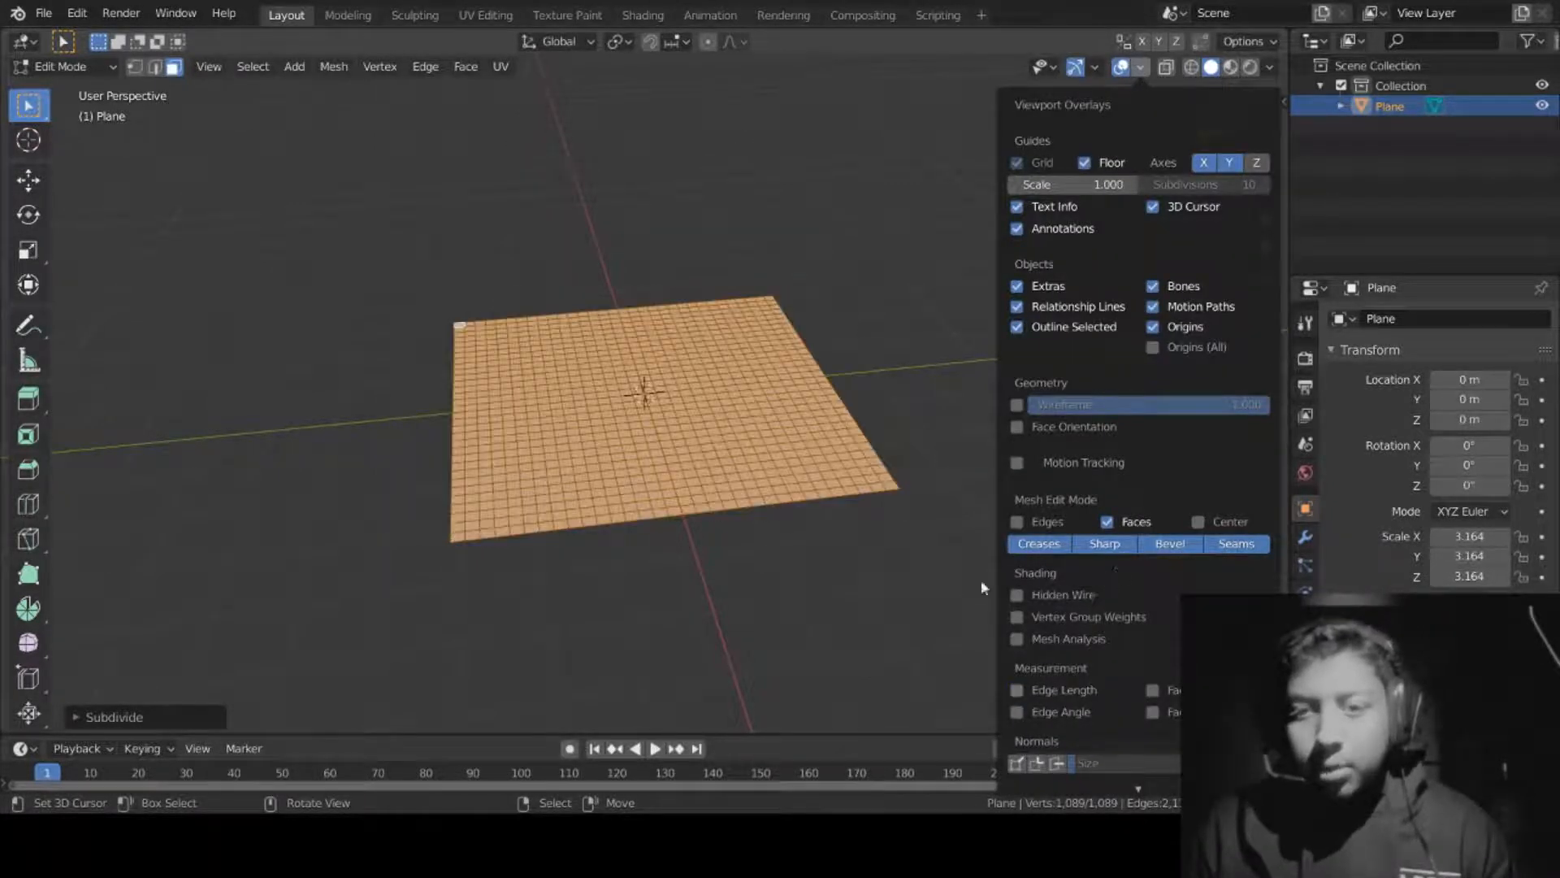
pyautogui.press('w')
pyautogui.click(941, 388)
pyautogui.press('w')
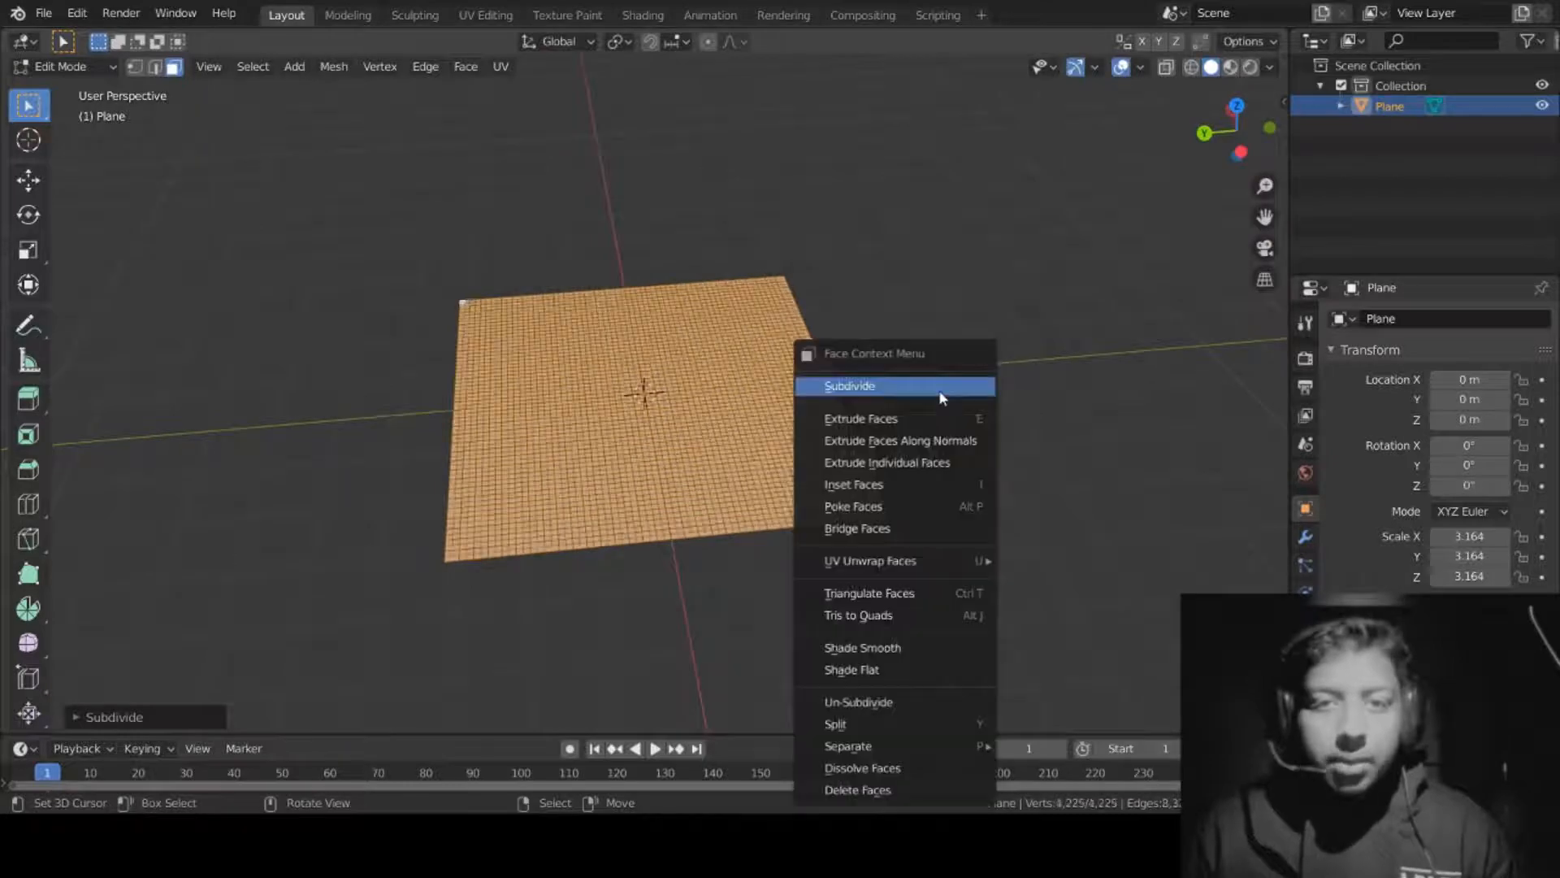
# Step: Examine the density of the plane's grid and subdivide all its faces once again
pyautogui.scroll(10, 712, 473)
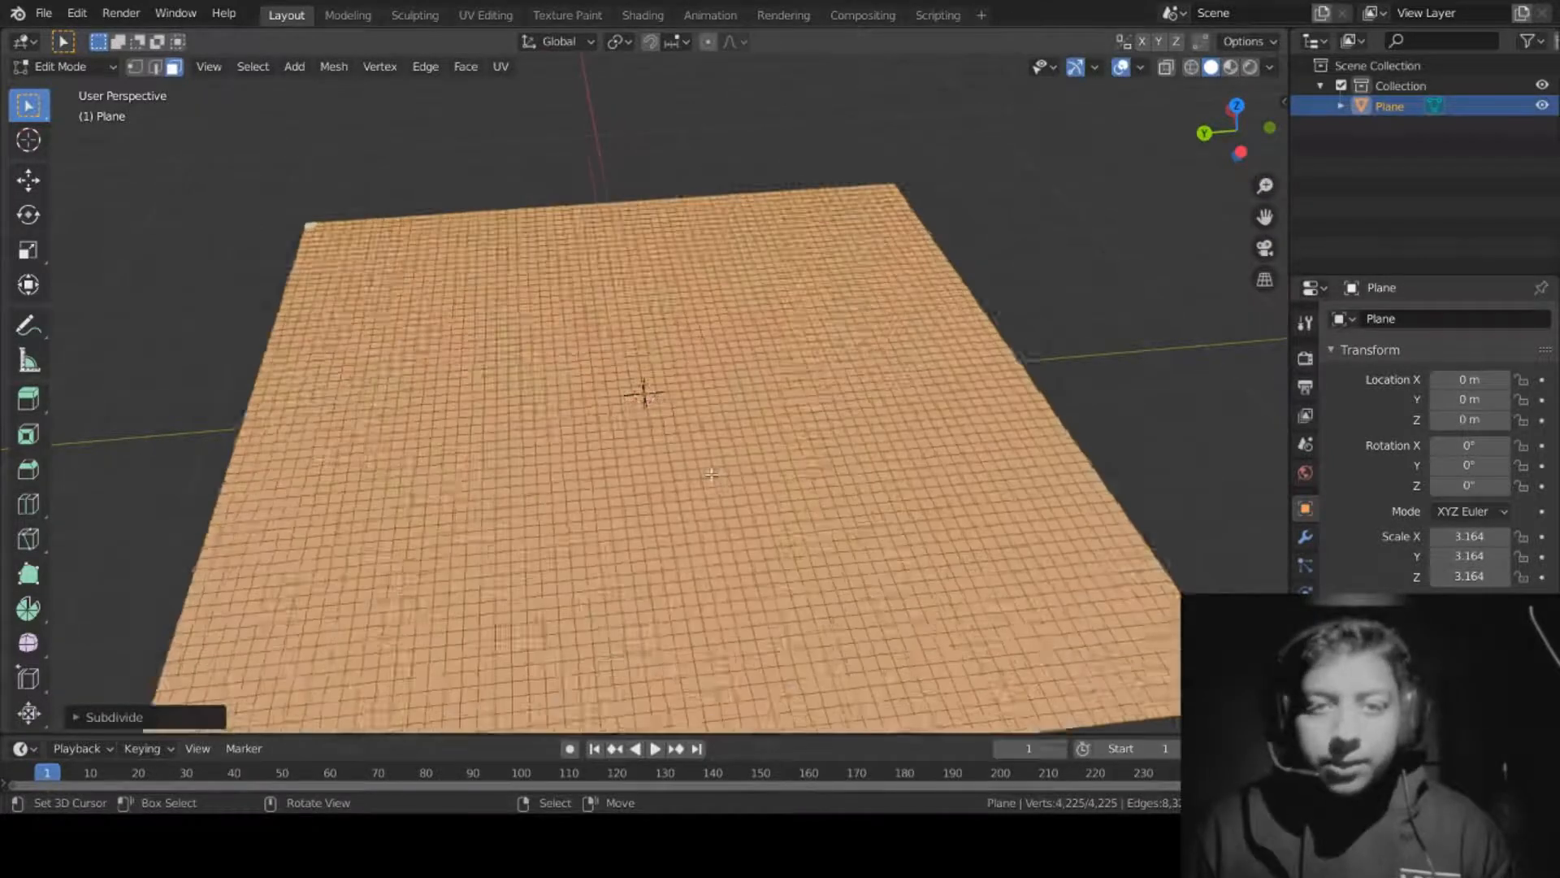
pyautogui.scroll(-15, 712, 474)
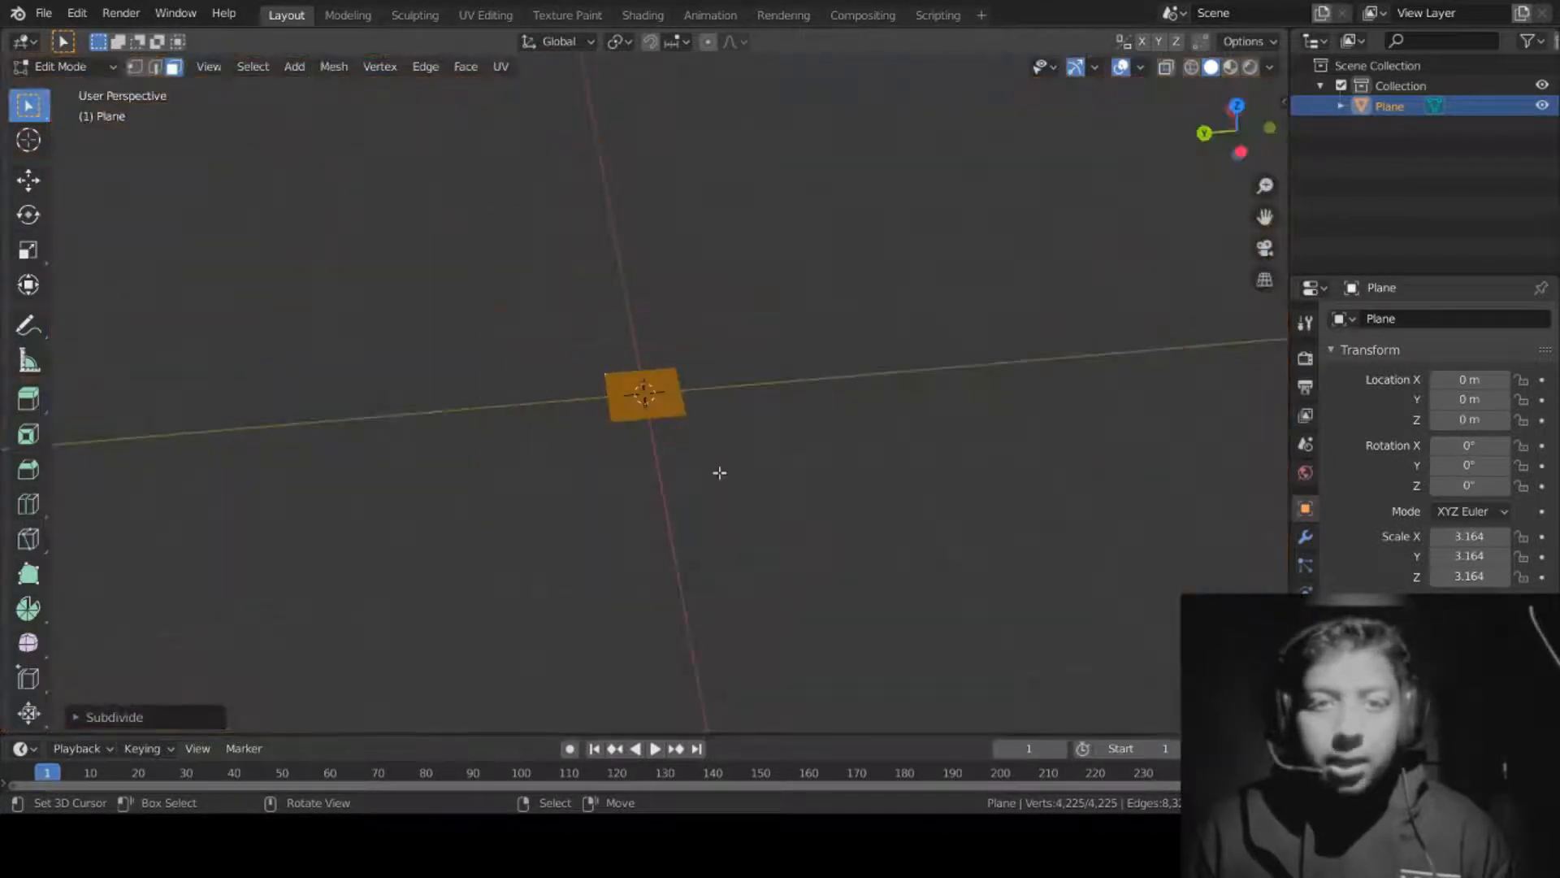
pyautogui.scroll(8, 719, 467)
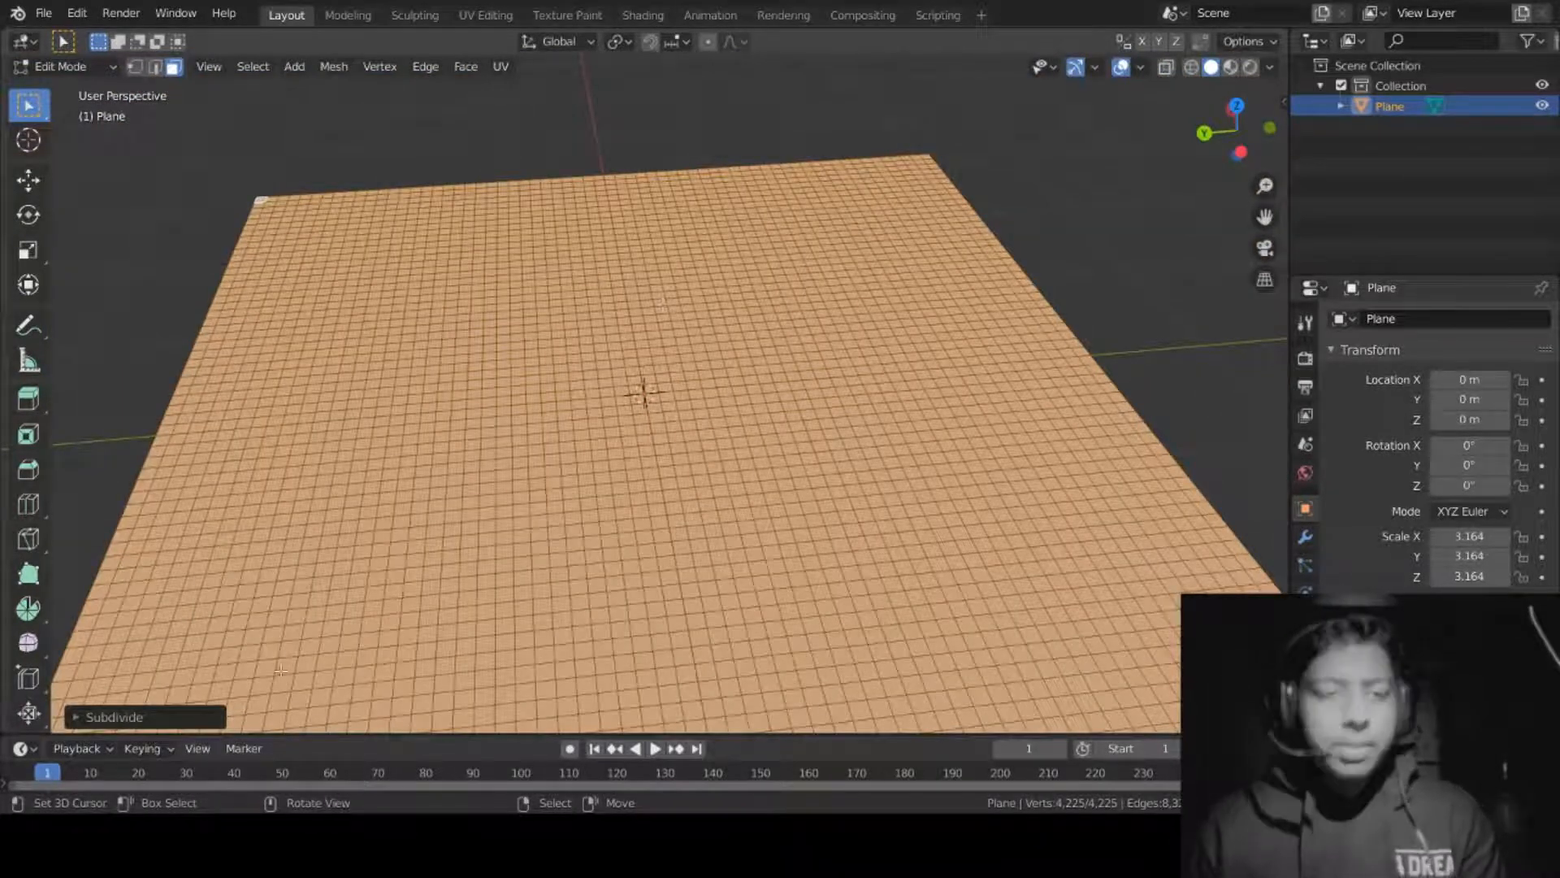
pyautogui.moveTo(297, 637); pyautogui.dragTo(475, 291, button='middle')
pyautogui.scroll(-3, 491, 625)
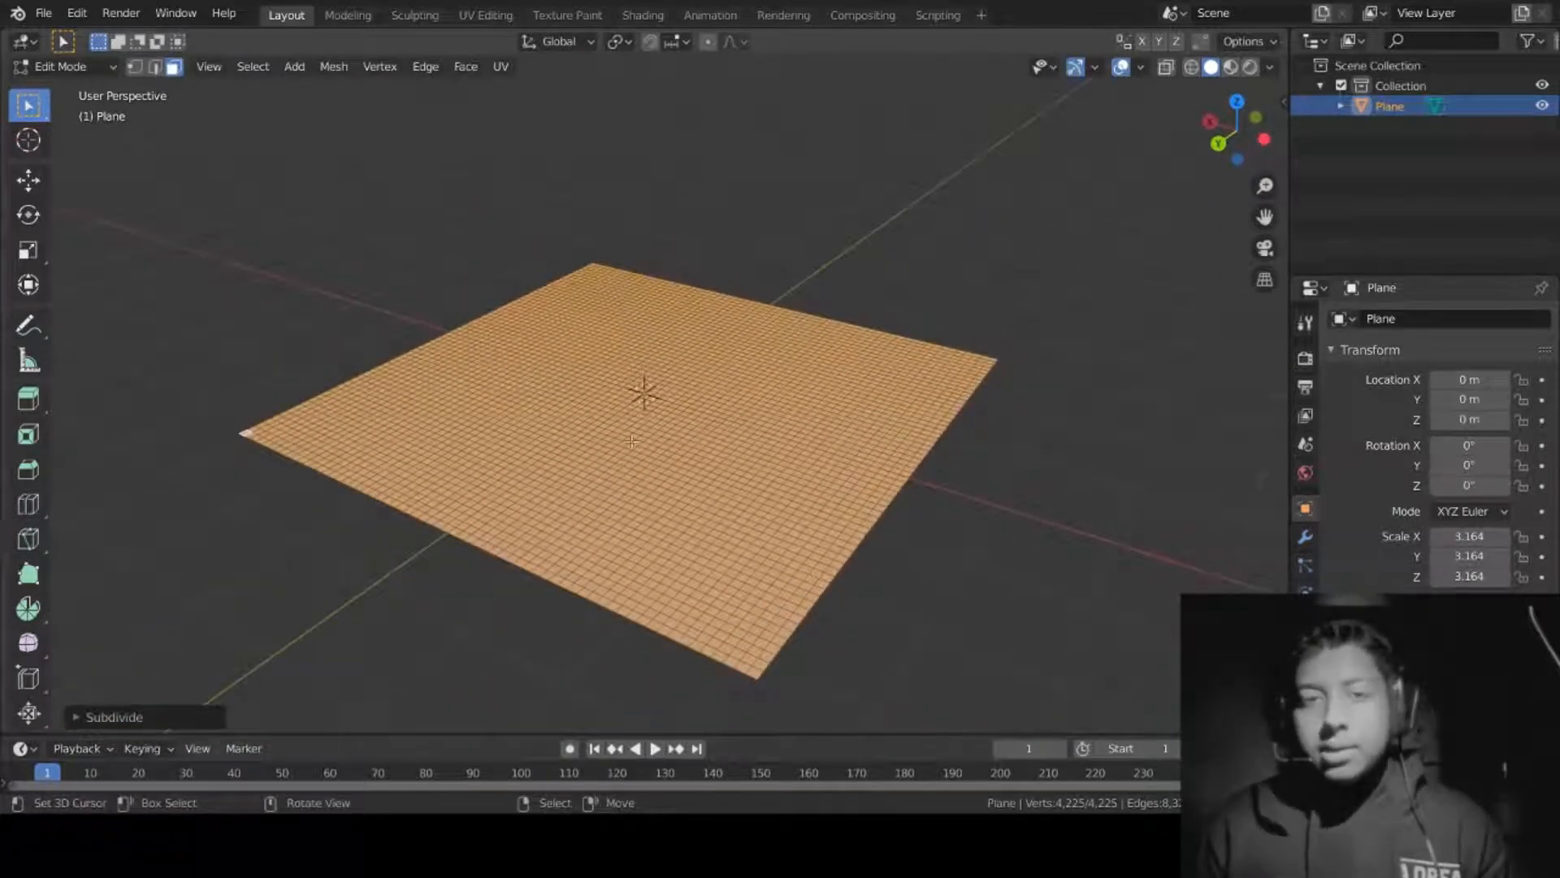
pyautogui.scroll(3, 733, 238)
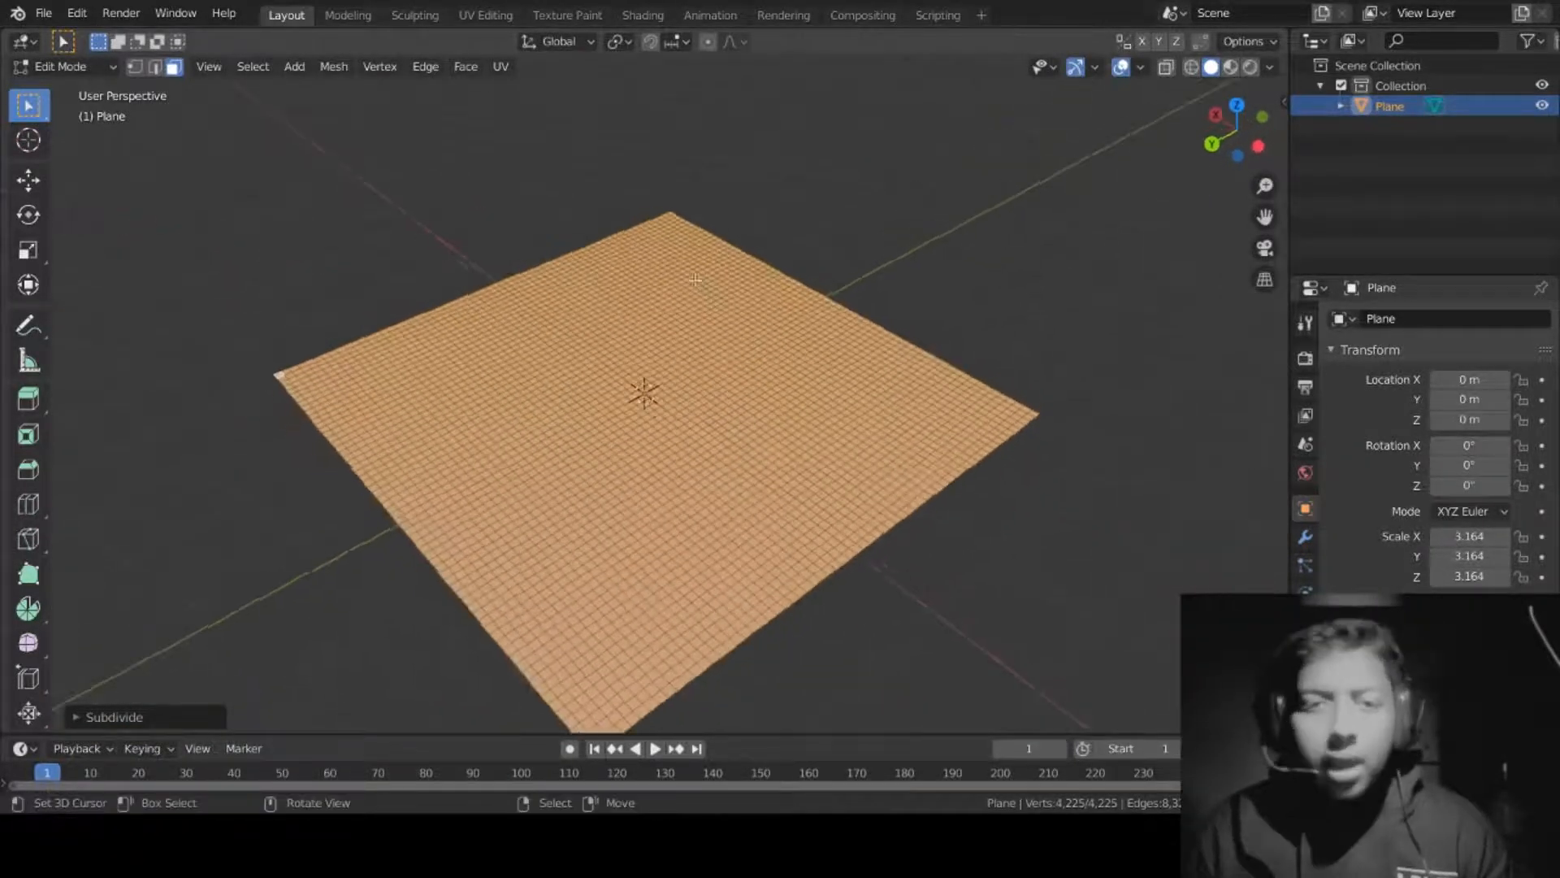
pyautogui.rightClick(732, 244)
pyautogui.click(736, 247)
# Step: Return the subdivided plane to Object Mode and view it from several angles
pyautogui.moveTo(828, 337); pyautogui.dragTo(634, 407, button='middle')
pyautogui.scroll(6, 684, 426)
pyautogui.scroll(-11, 683, 426)
pyautogui.press('Tab')
pyautogui.scroll(6, 742, 352)
pyautogui.scroll(-4, 753, 368)
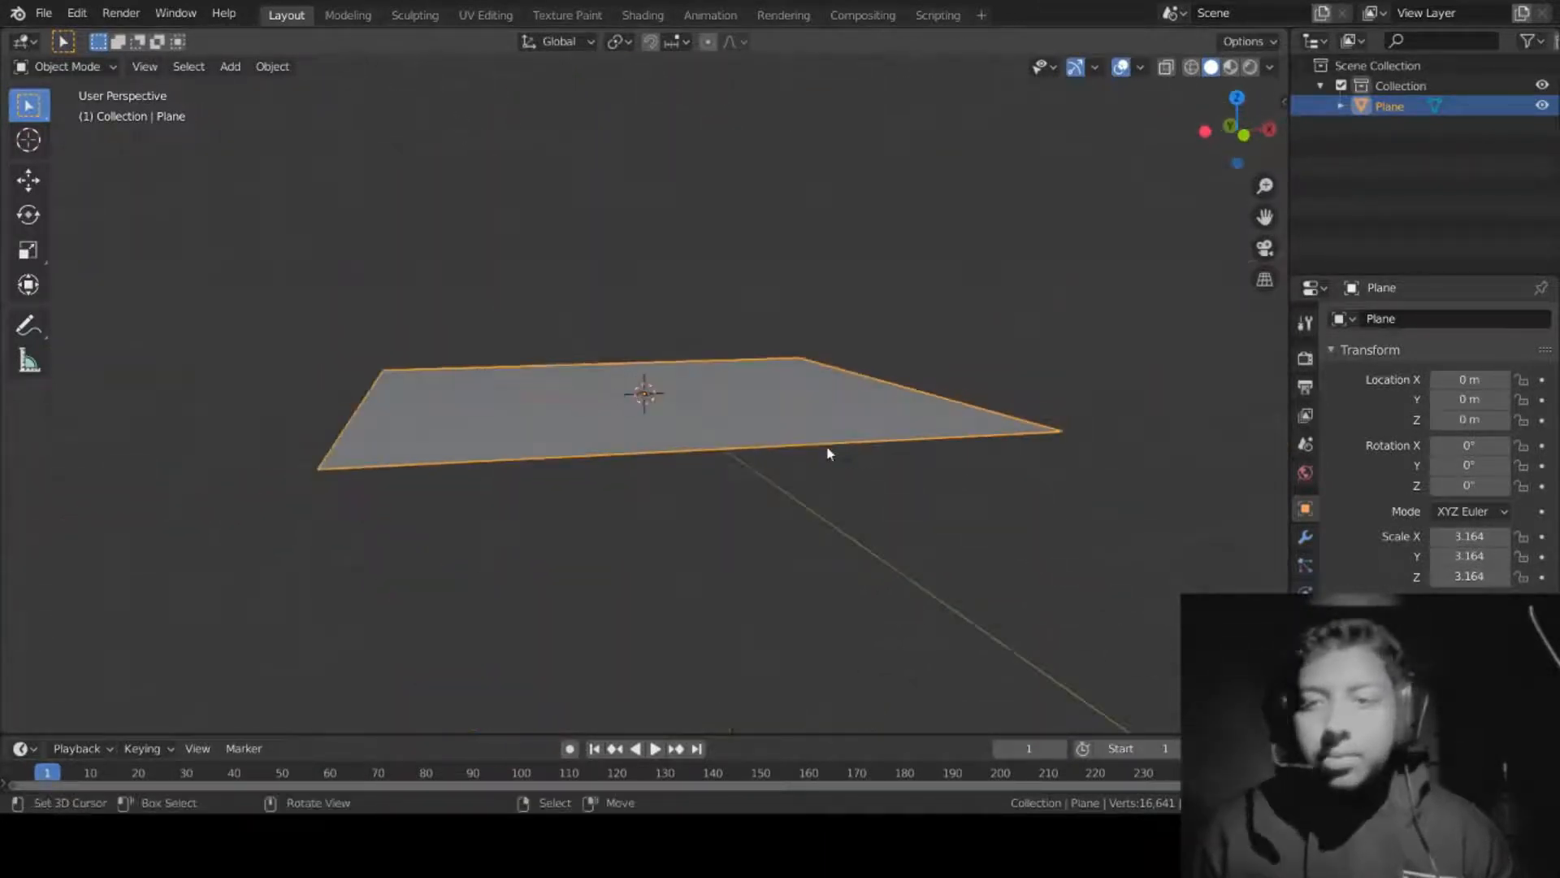
pyautogui.moveTo(1083, 425); pyautogui.dragTo(1178, 445, button='middle')
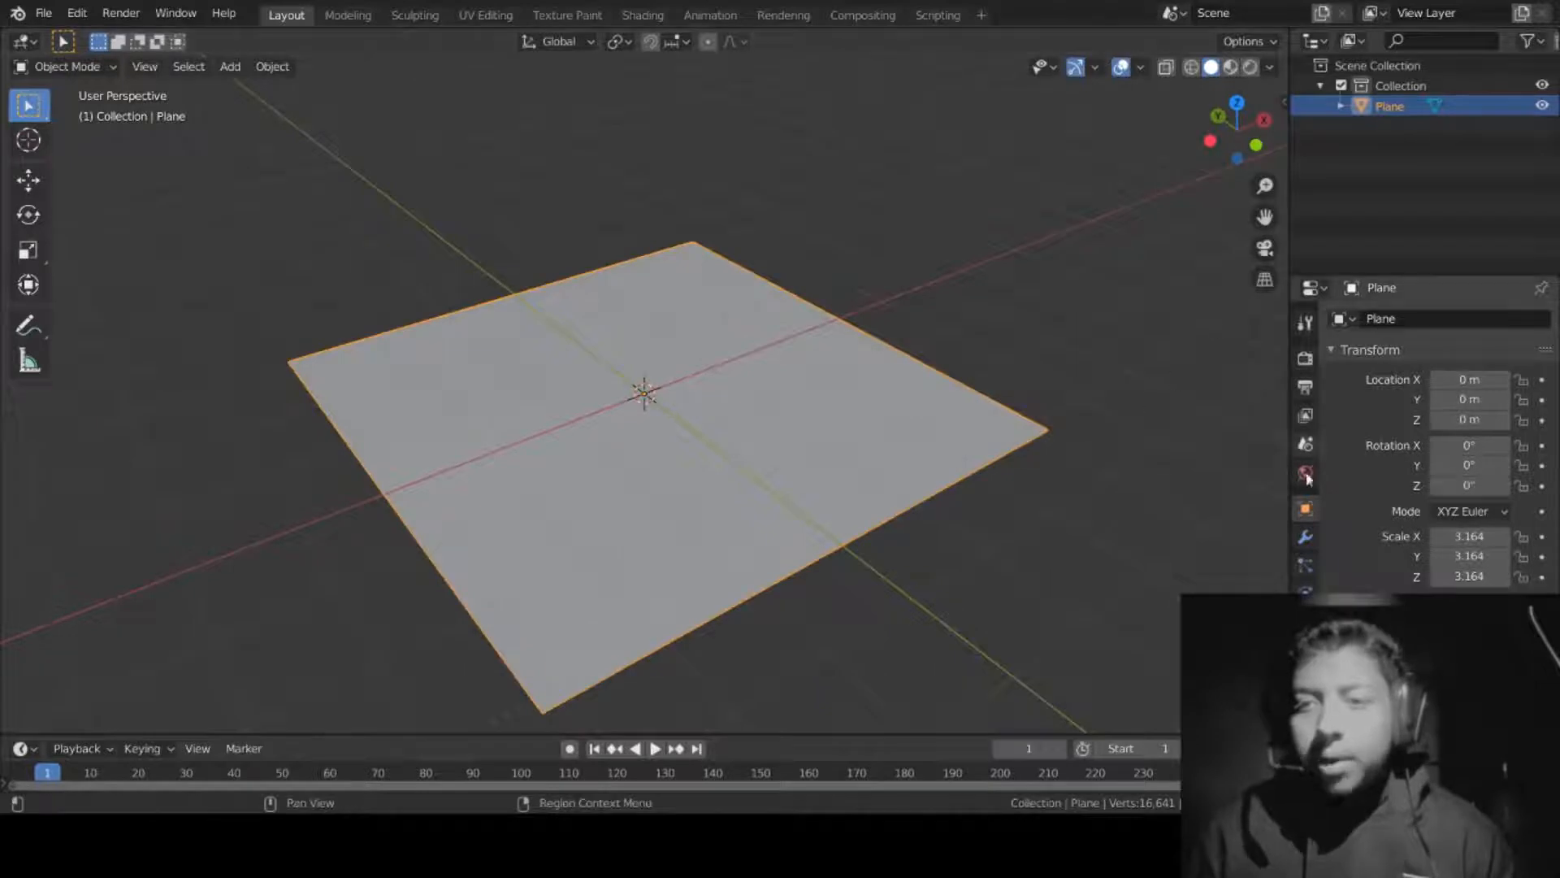
# Step: Add a particle system to the plane and set its type to Hair
pyautogui.click(1310, 289)
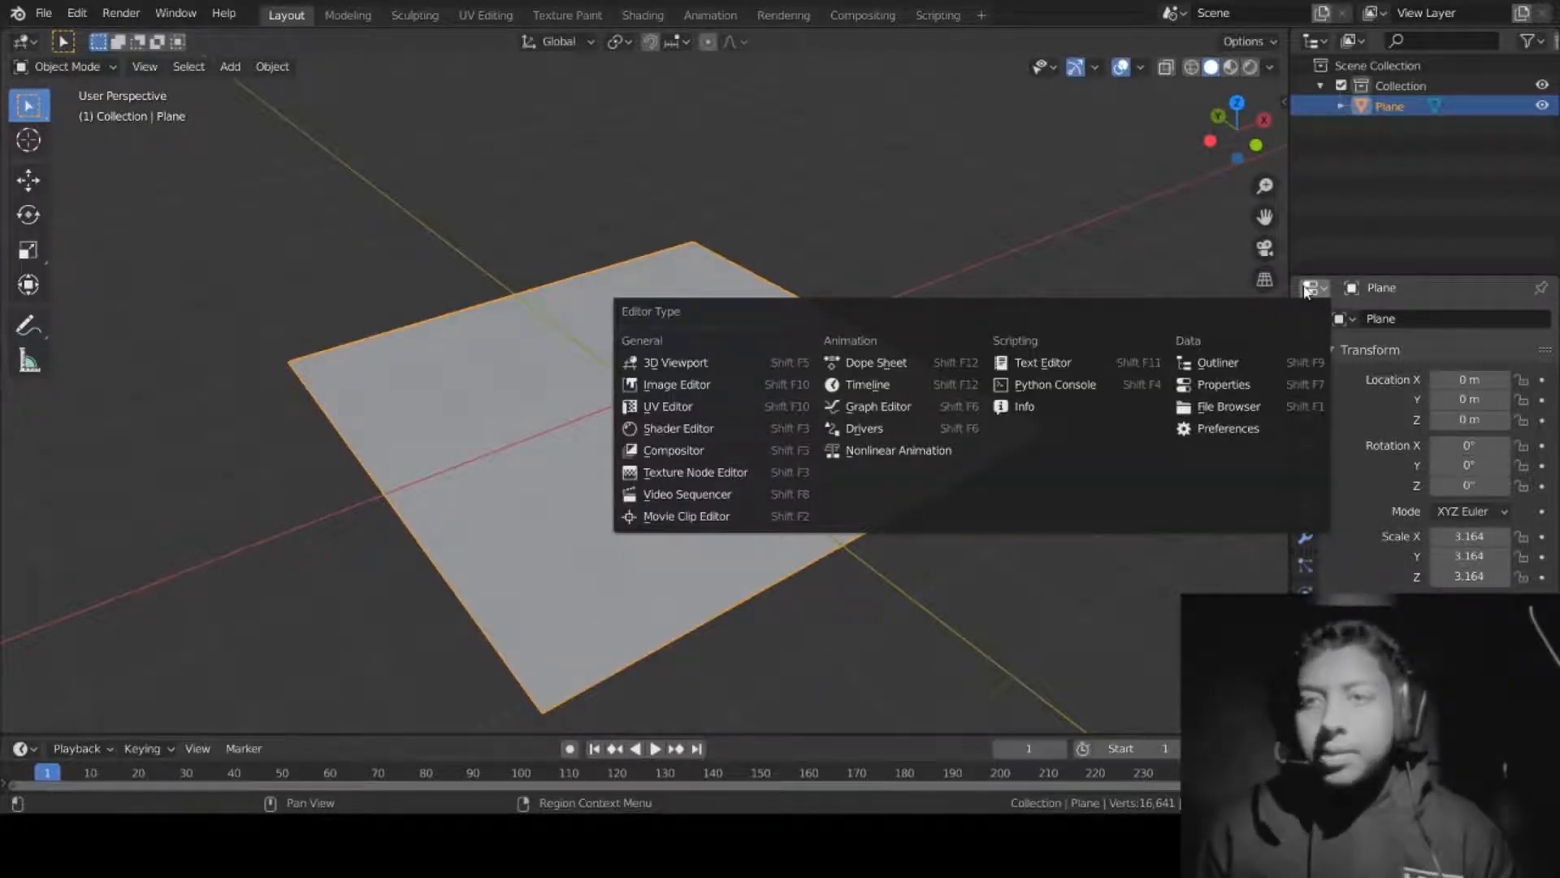
pyautogui.click(1305, 290)
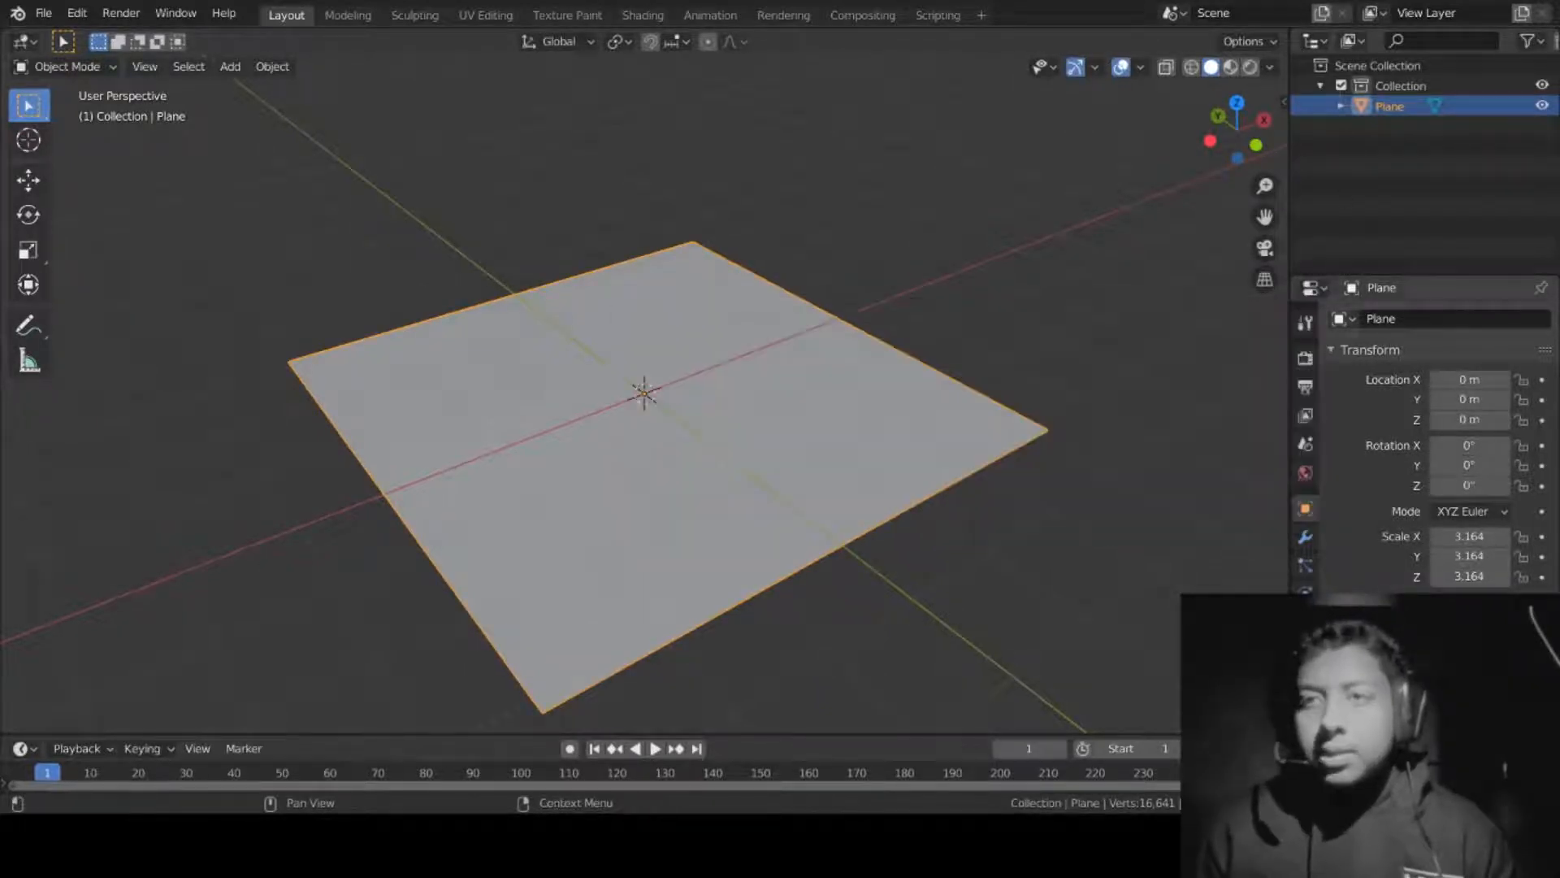
pyautogui.click(1306, 564)
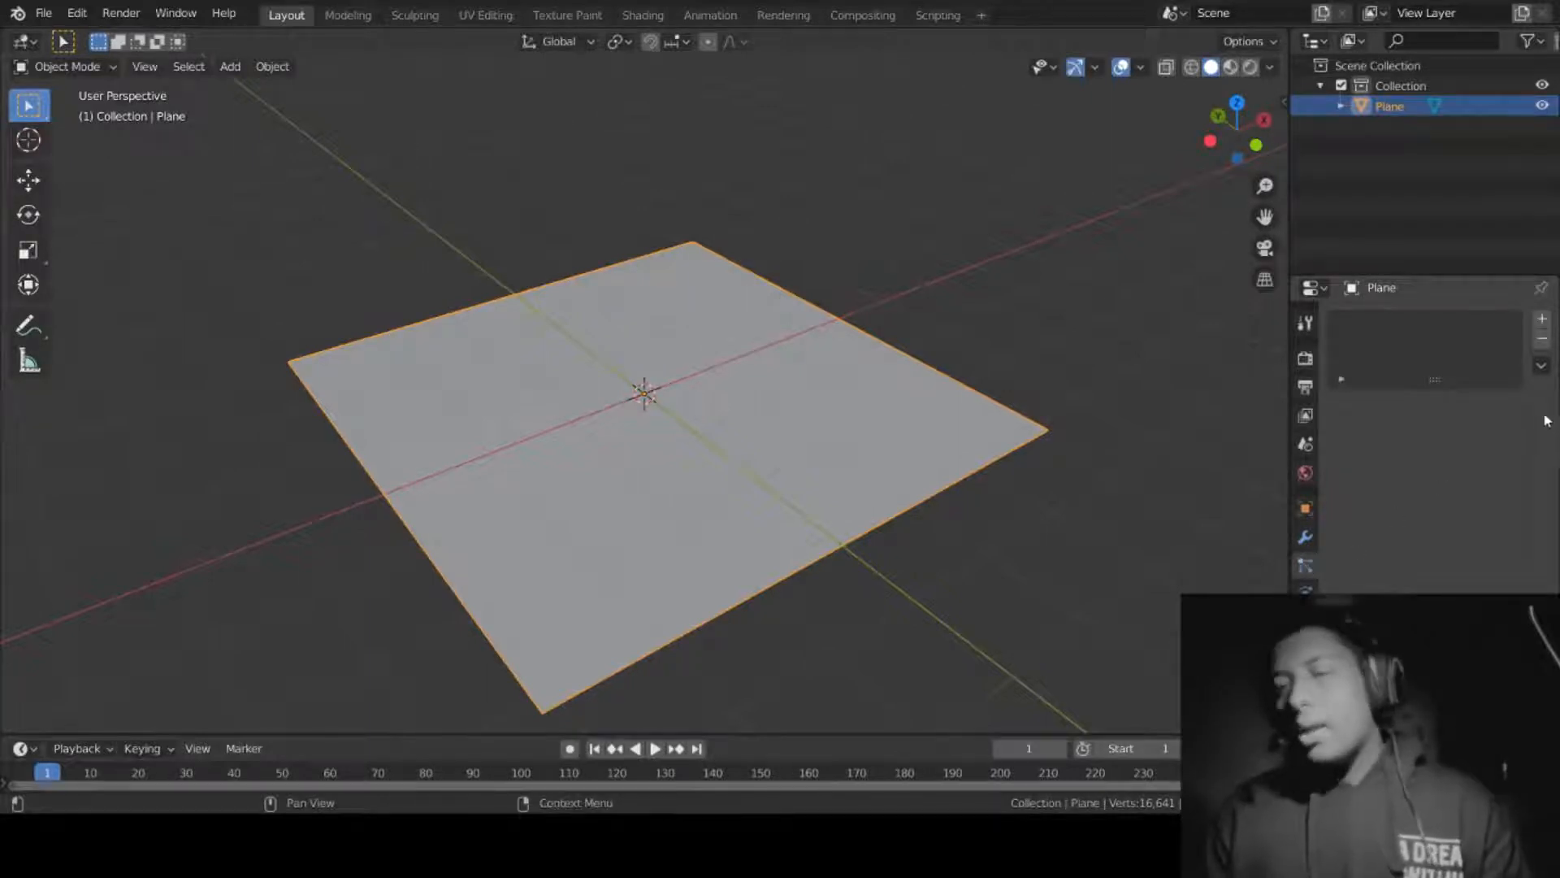
pyautogui.click(1542, 319)
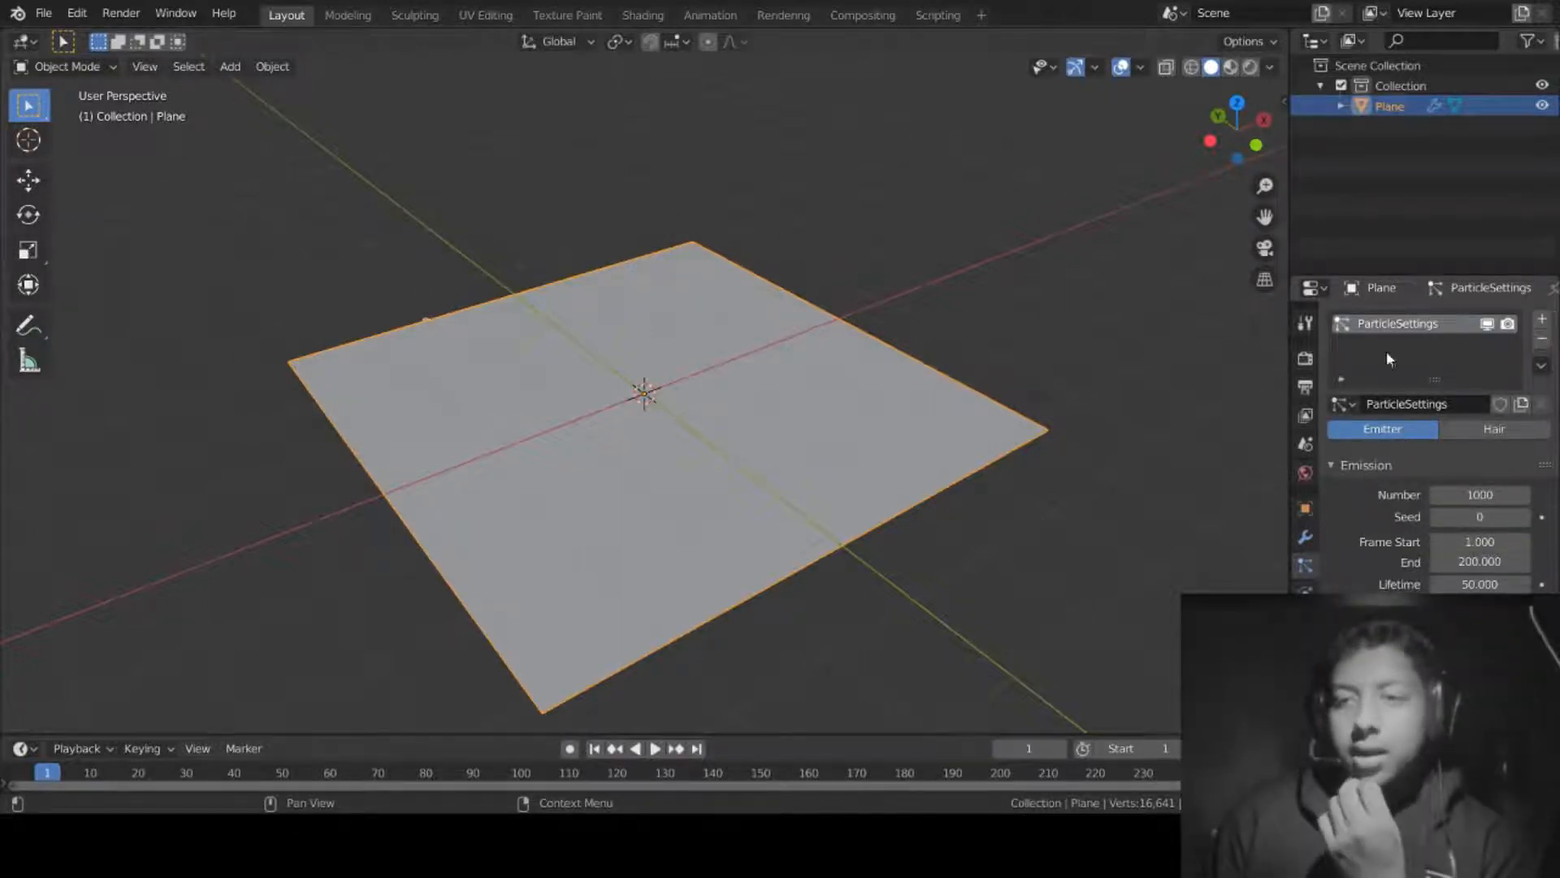
pyautogui.click(1463, 432)
# Step: Inspect the hair on the plane and rename the particle settings as "grass one"
pyautogui.scroll(-3, 1052, 390)
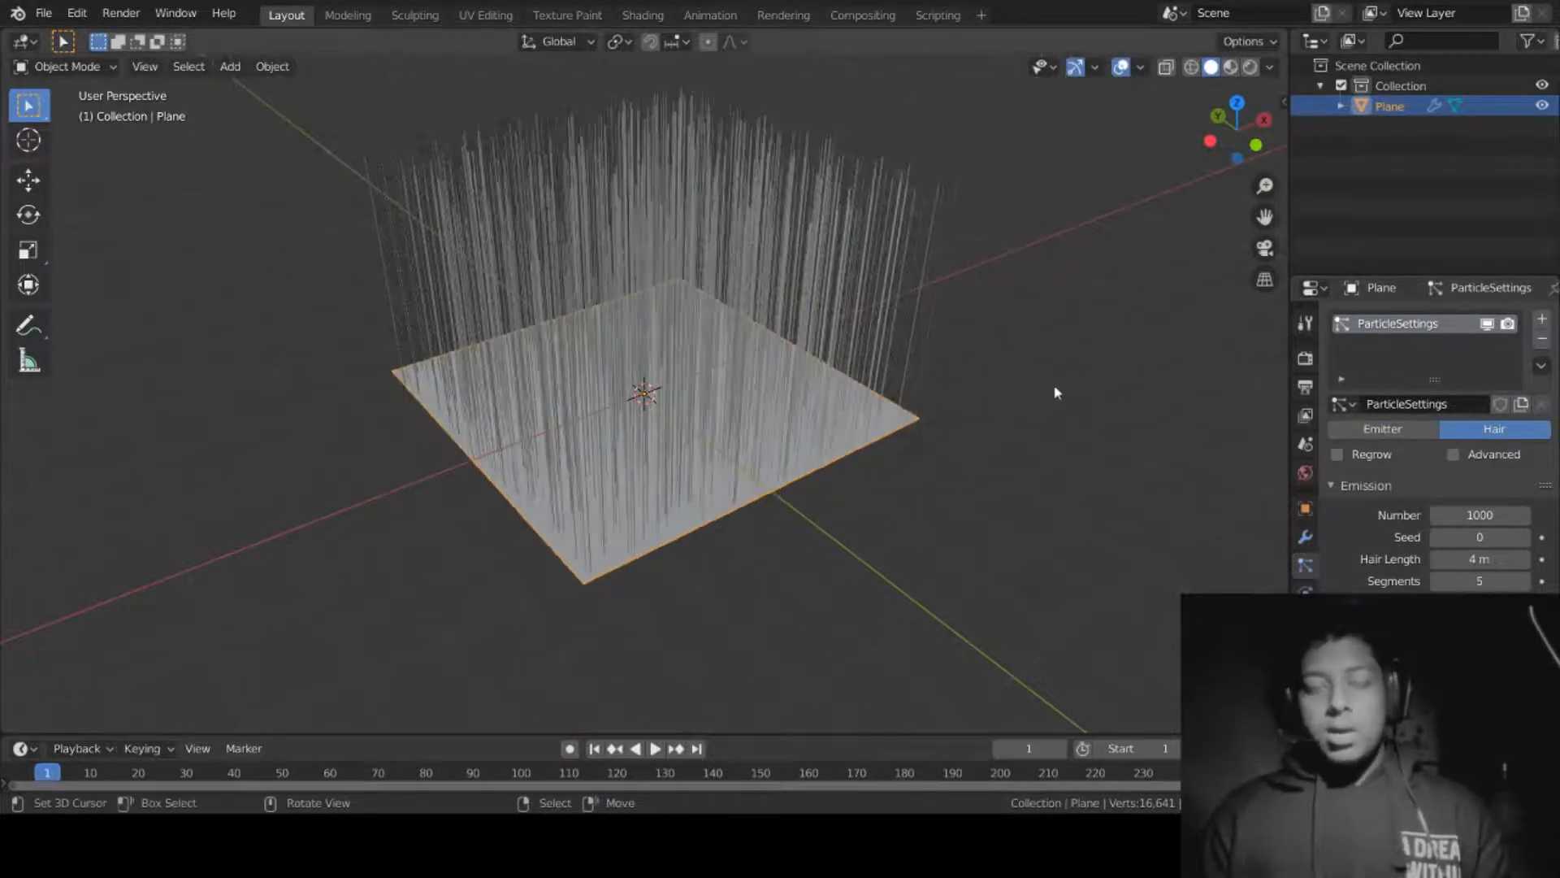
pyautogui.moveTo(971, 393); pyautogui.dragTo(797, 355, button='middle')
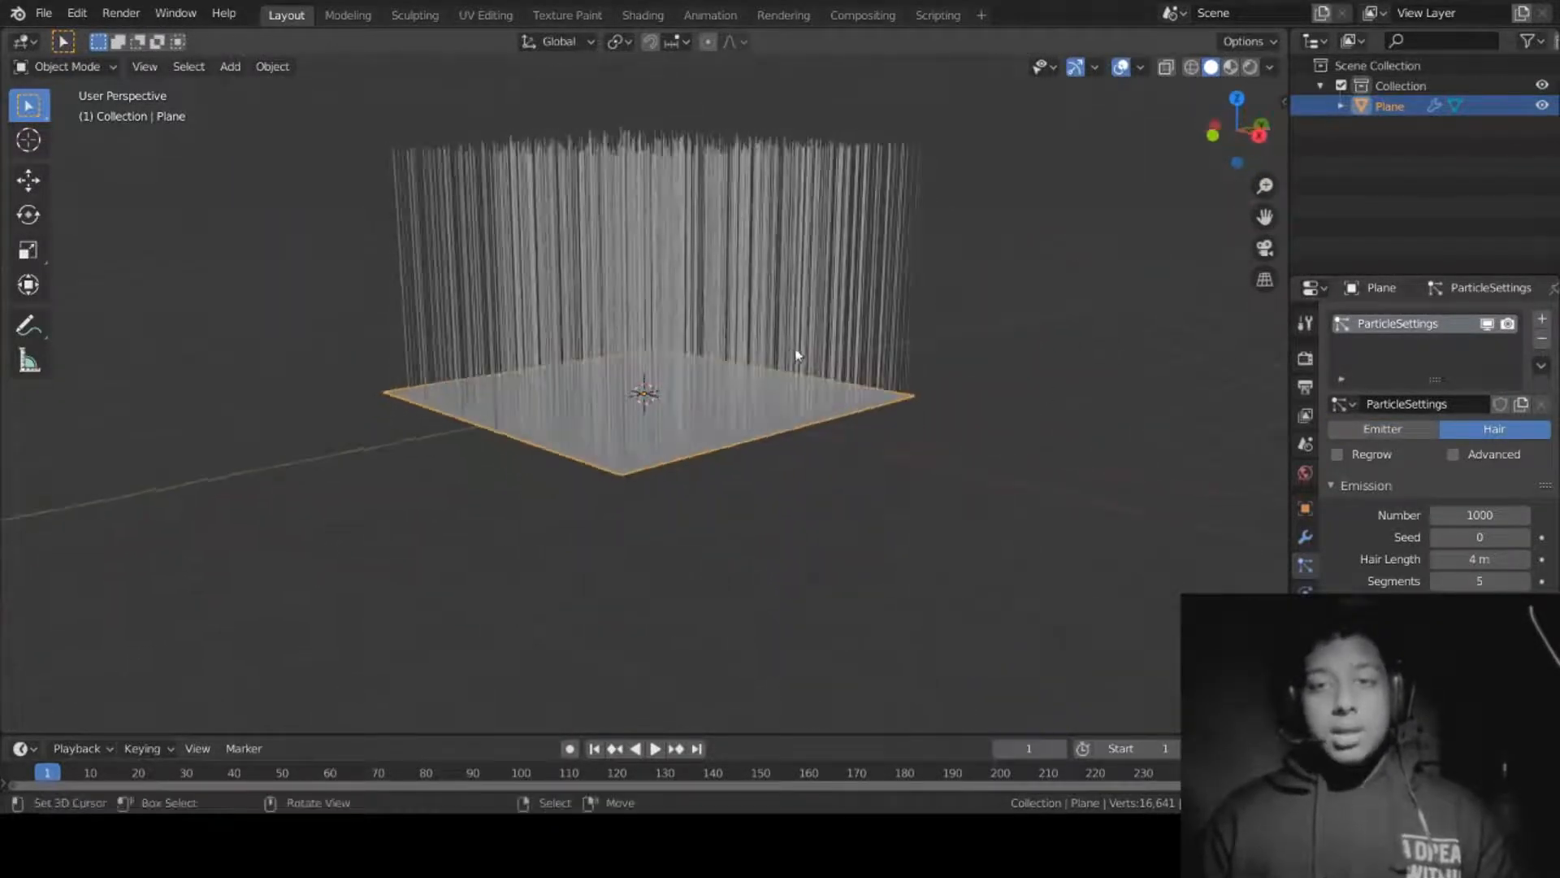
pyautogui.moveTo(904, 353); pyautogui.dragTo(935, 574, button='middle')
pyautogui.scroll(4, 973, 373)
pyautogui.scroll(-3, 897, 498)
pyautogui.scroll(1, 936, 511)
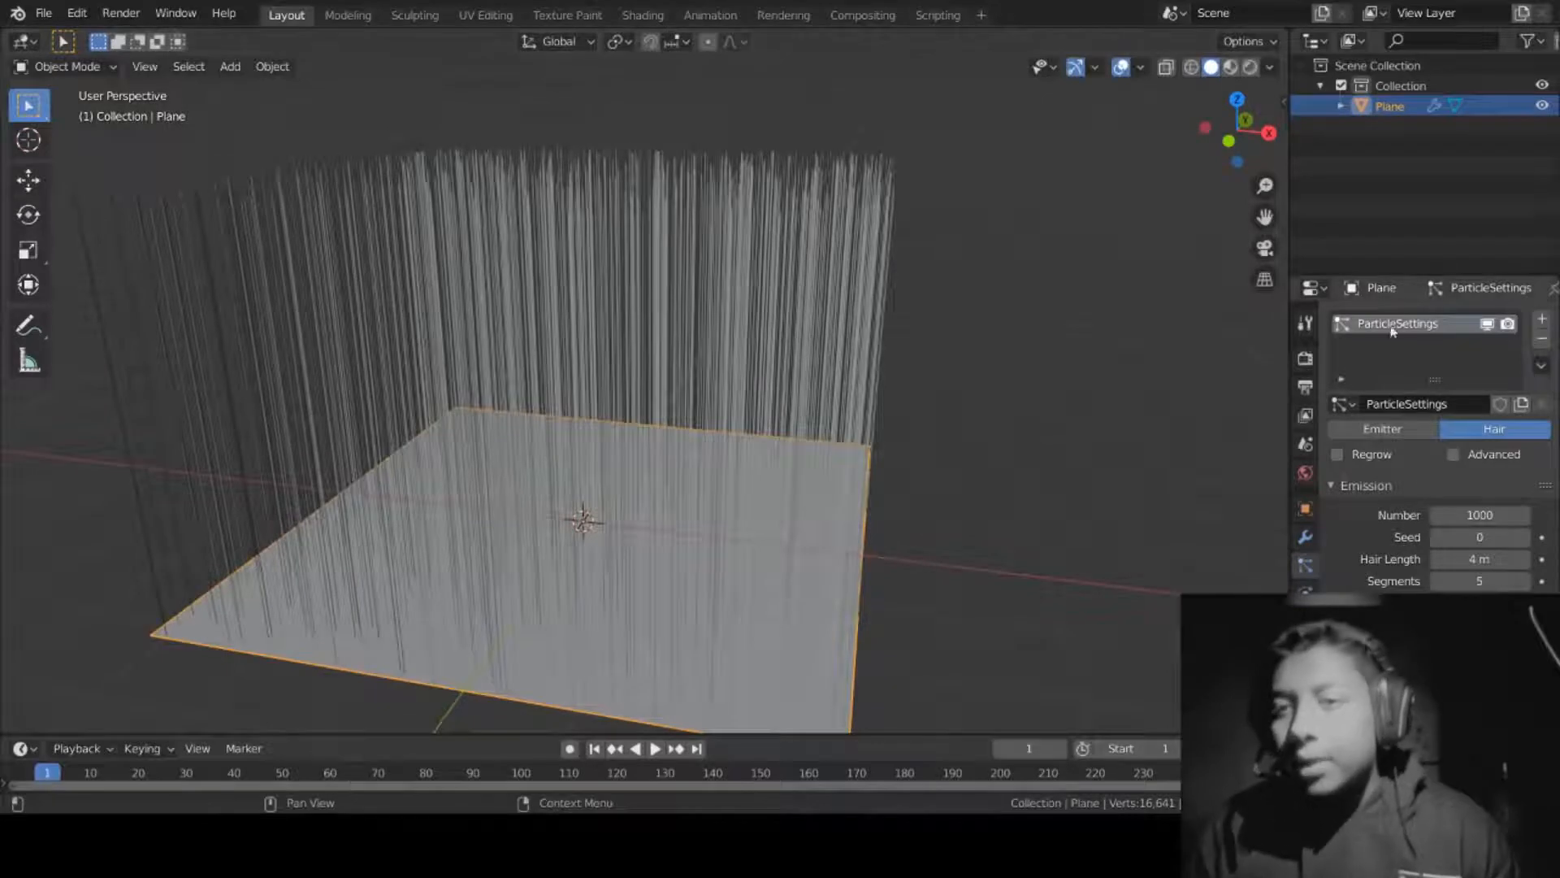
pyautogui.write('grass')
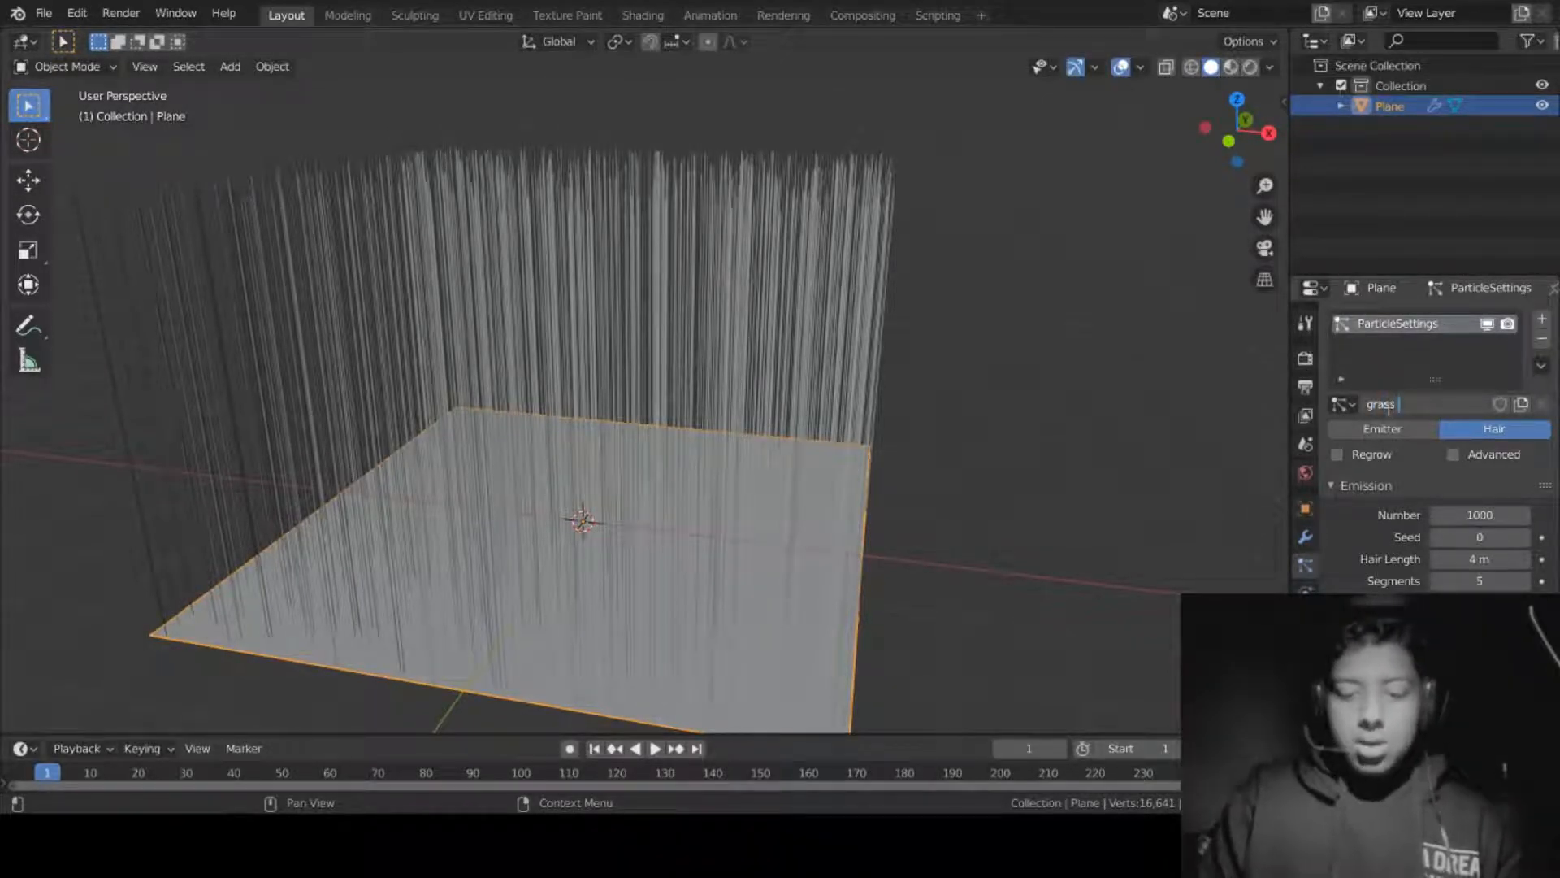
pyautogui.write(' one')
pyautogui.press('Return')
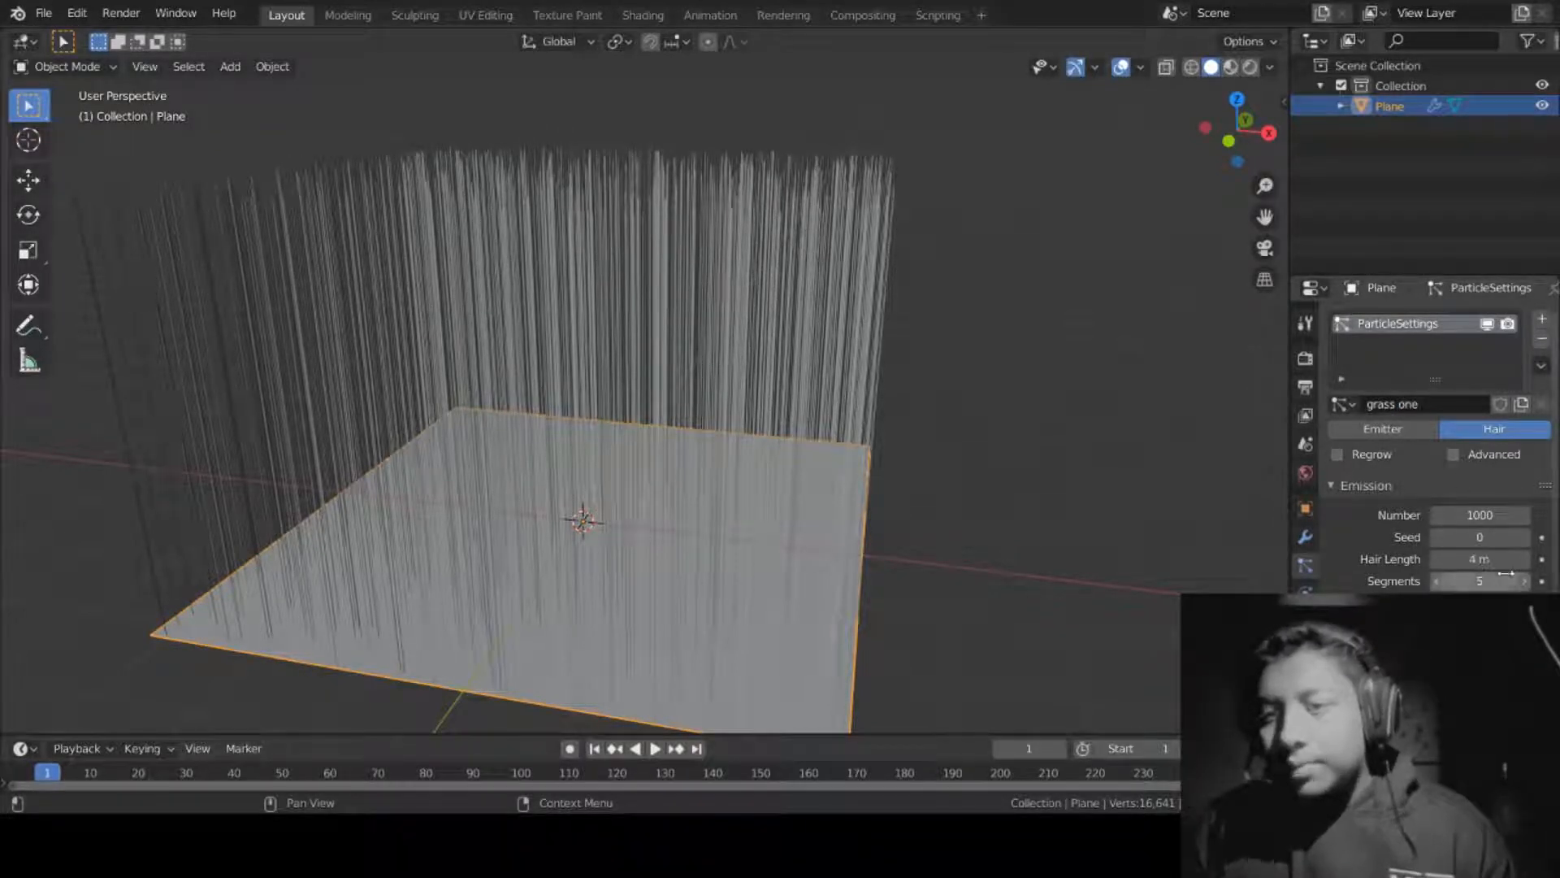
# Step: Expand the Render settings of the plane's hair particle system
pyautogui.moveTo(1510, 571); pyautogui.dragTo(1435, 559)
pyautogui.press('Escape')
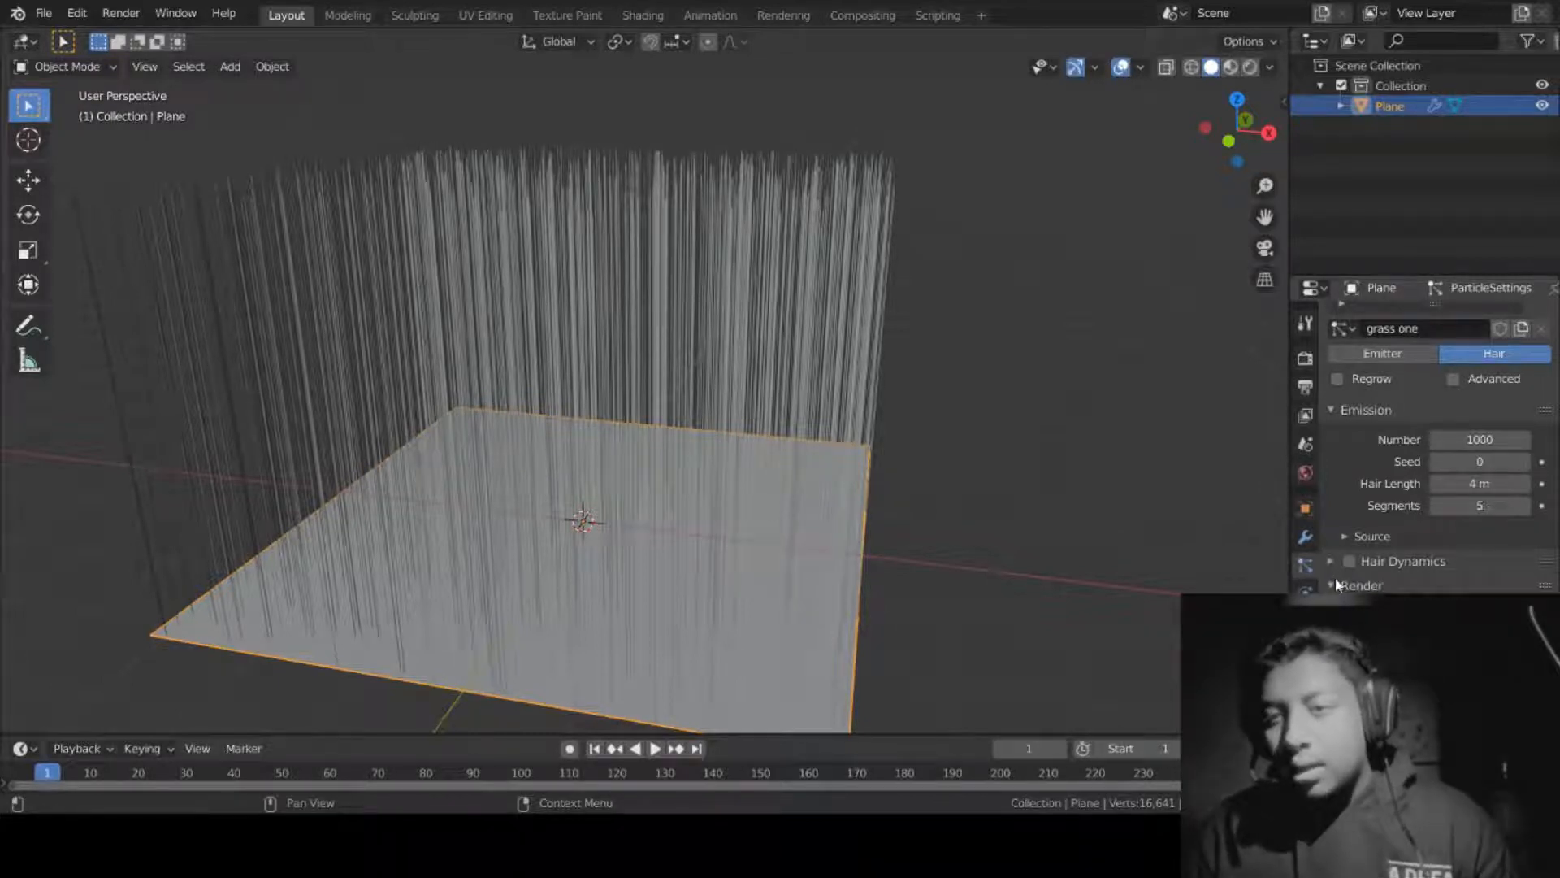
pyautogui.click(1375, 587)
pyautogui.scroll(-5, 1377, 587)
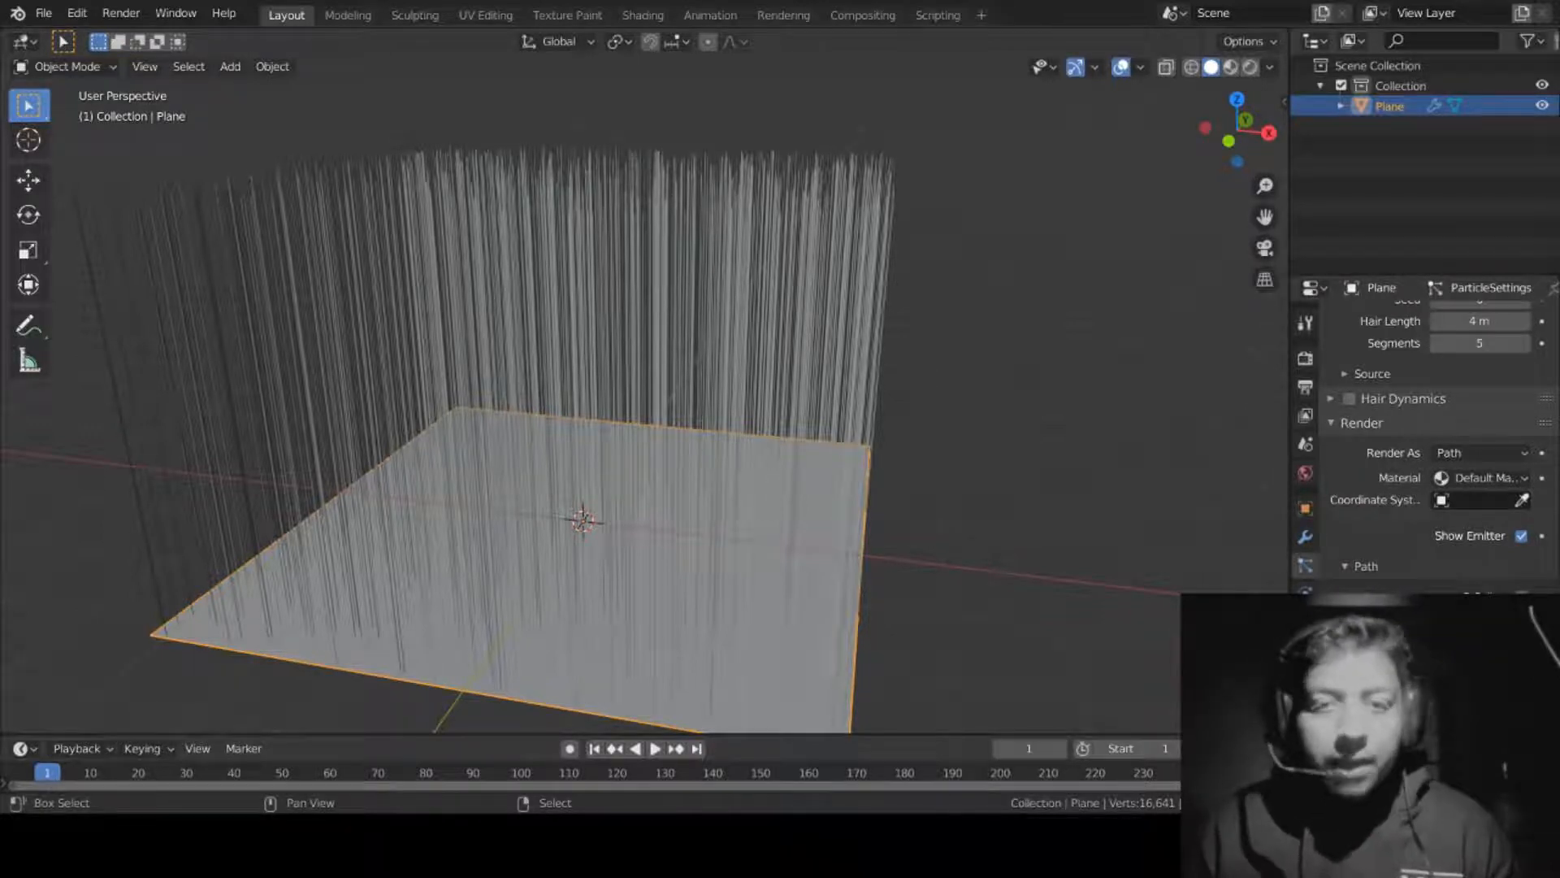
# Step: Start appending from another file and open the grass-particle-system folder in Downloads by filtering for "gr"
pyautogui.hotkey('shift', 'F1')
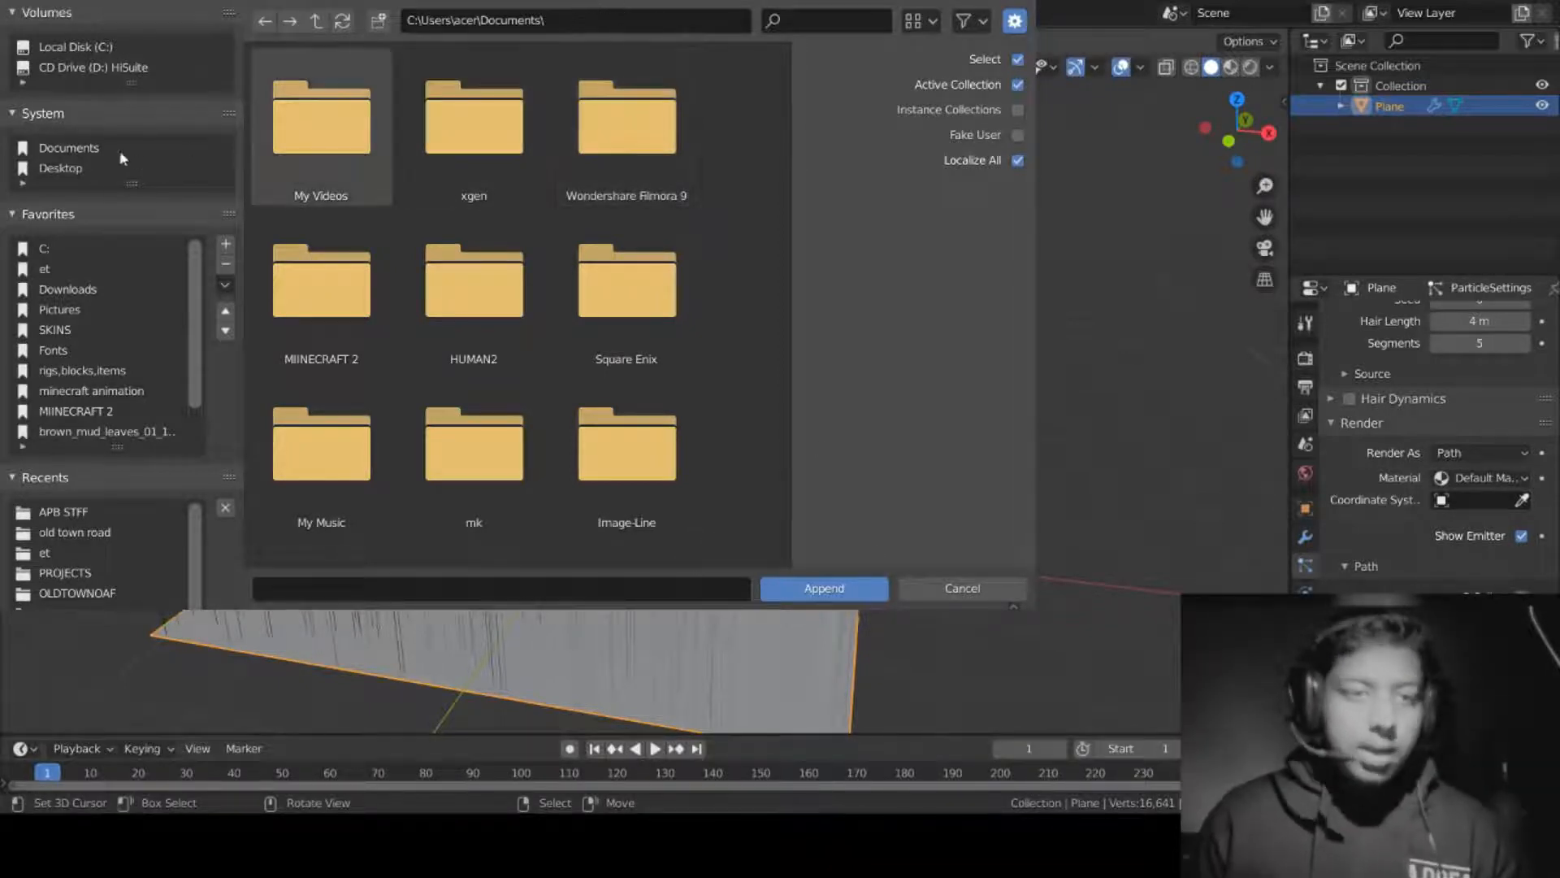
pyautogui.click(91, 288)
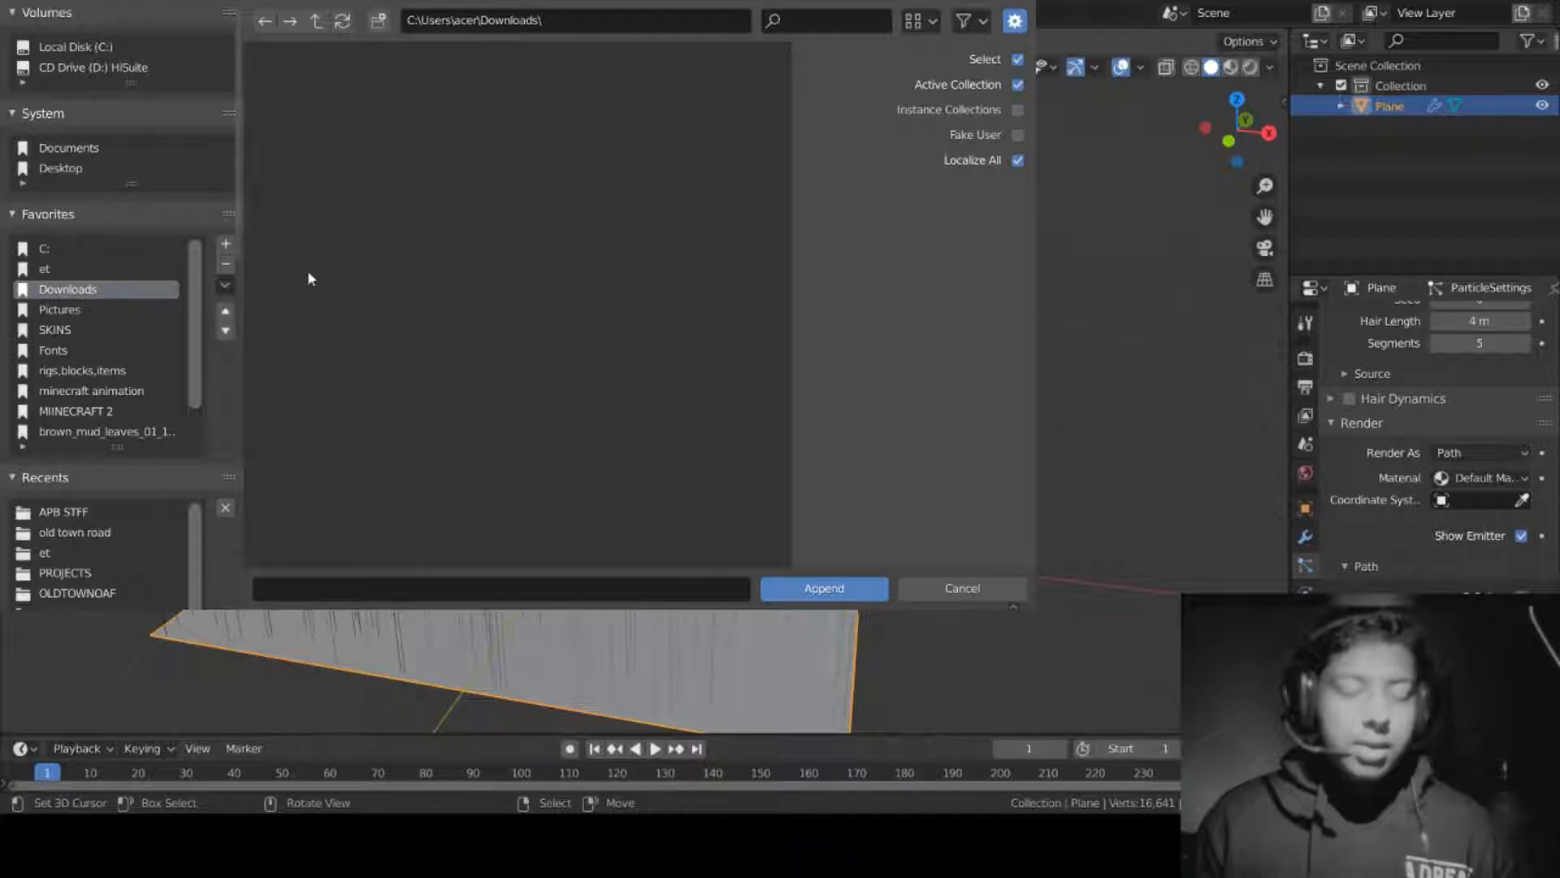
pyautogui.click(817, 23)
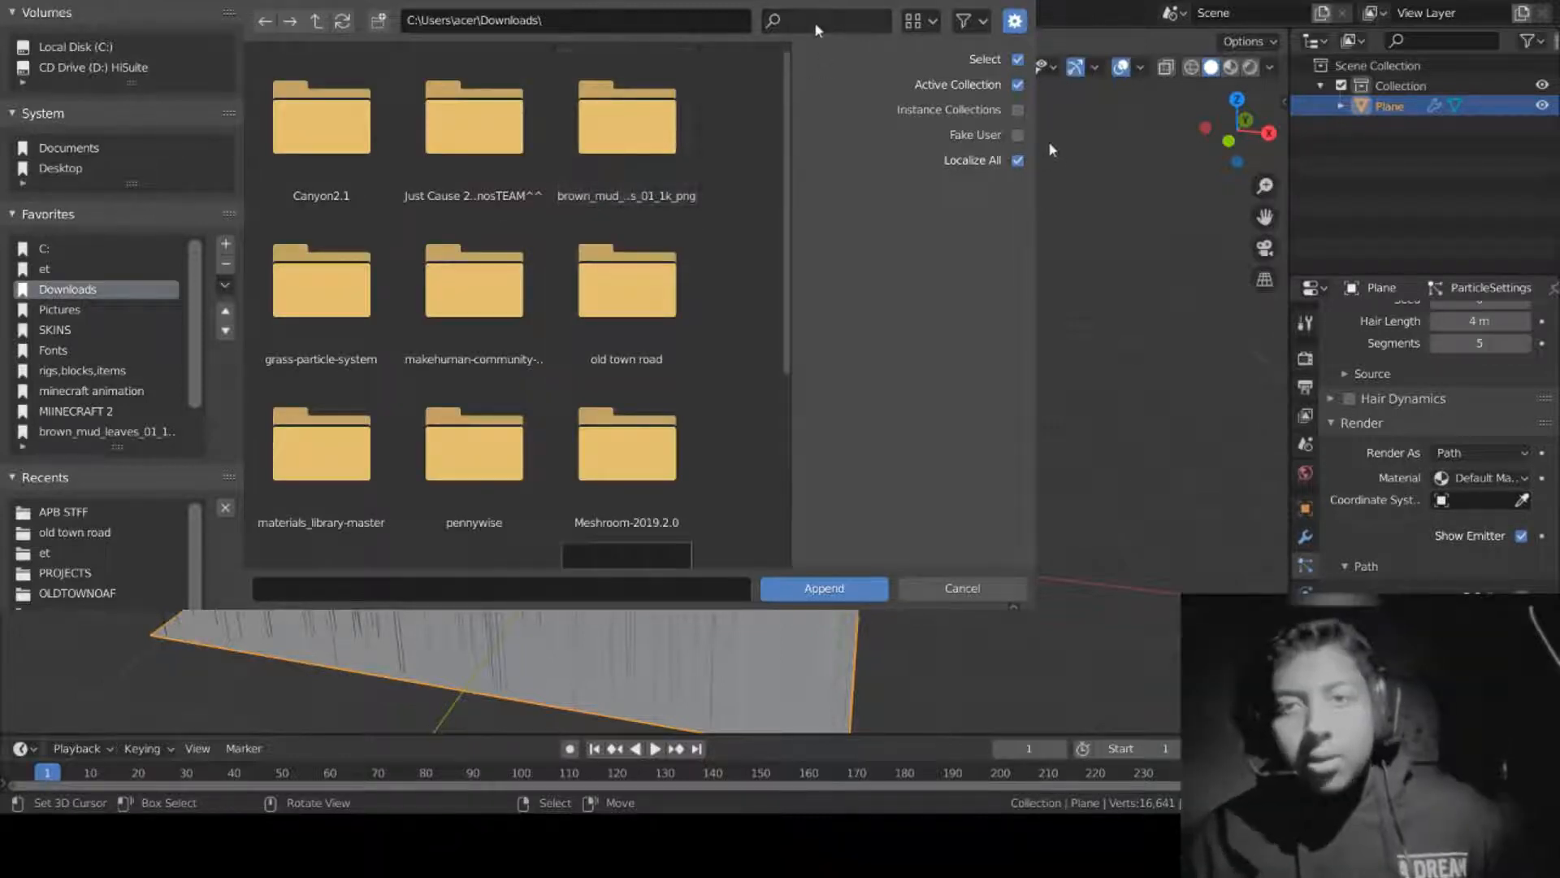
pyautogui.write('gr')
pyautogui.press('Return')
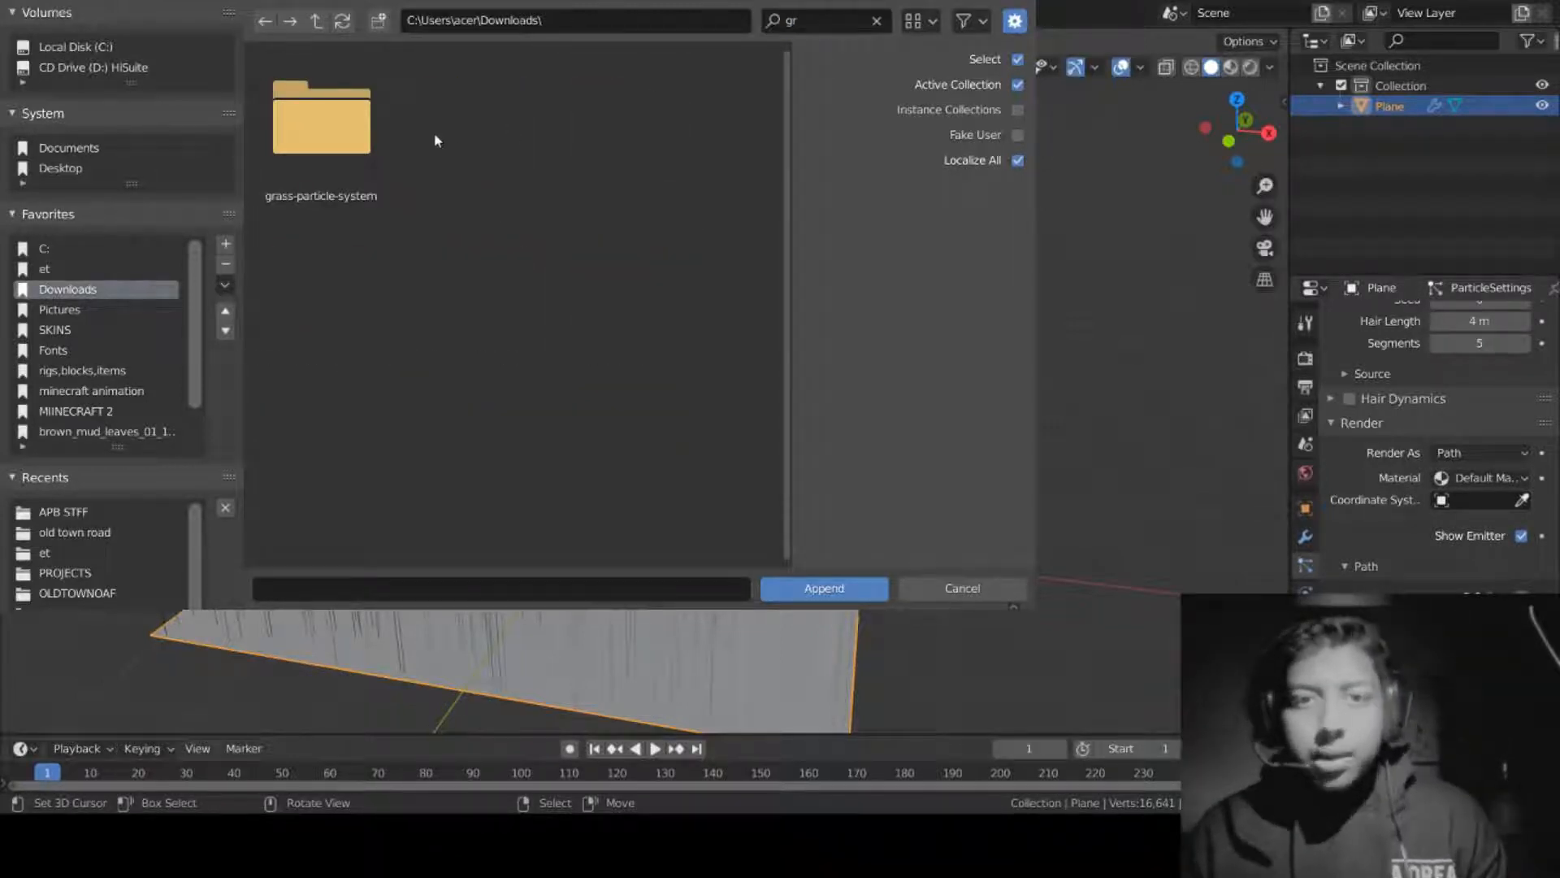
pyautogui.doubleClick(325, 133)
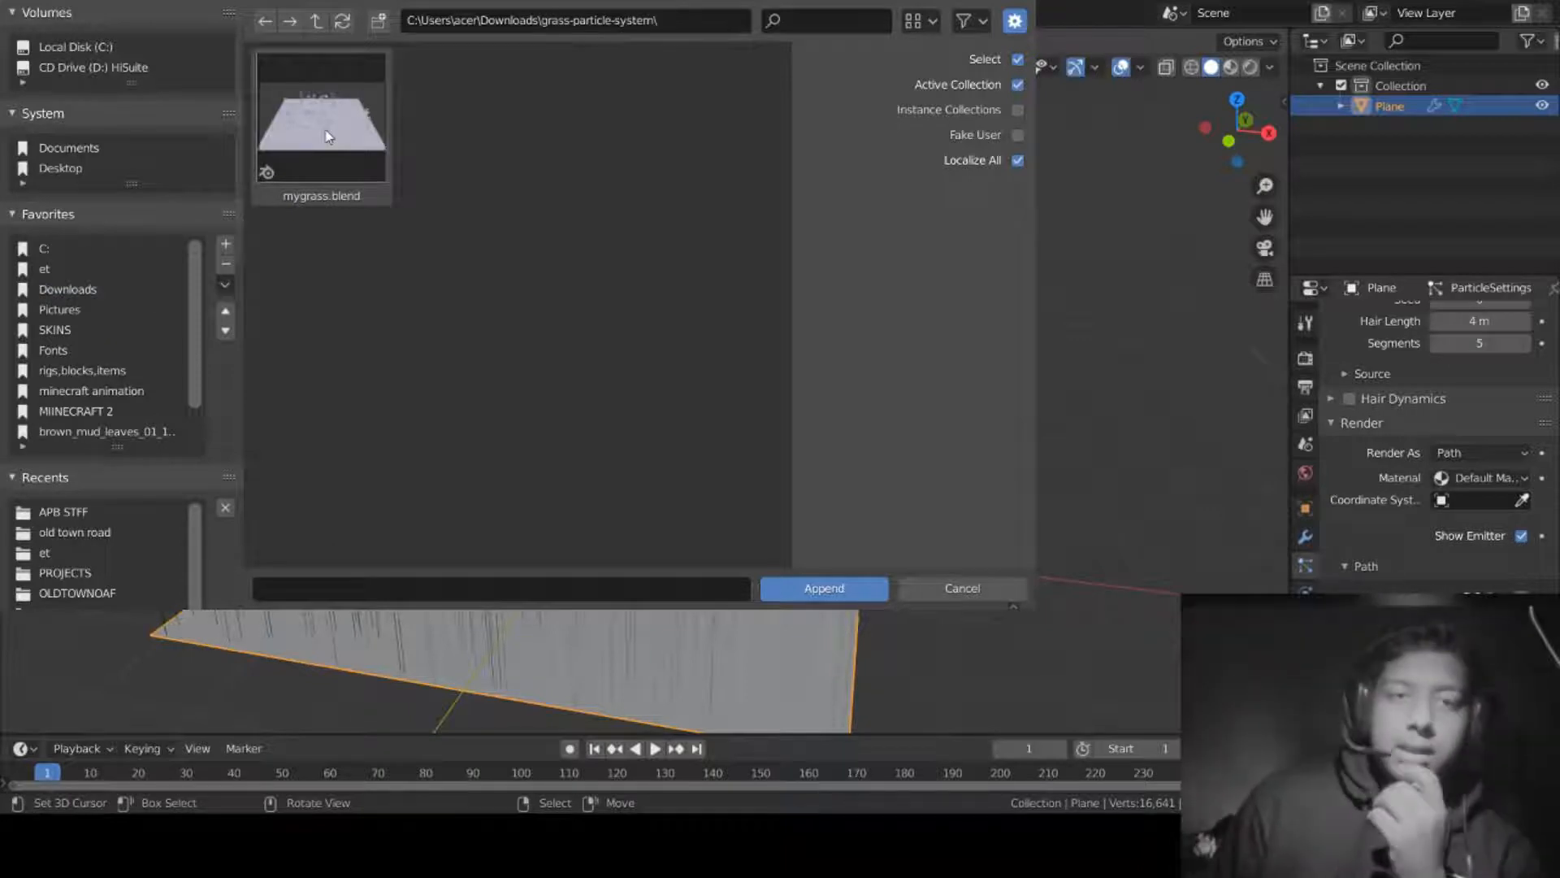
pyautogui.click(328, 135)
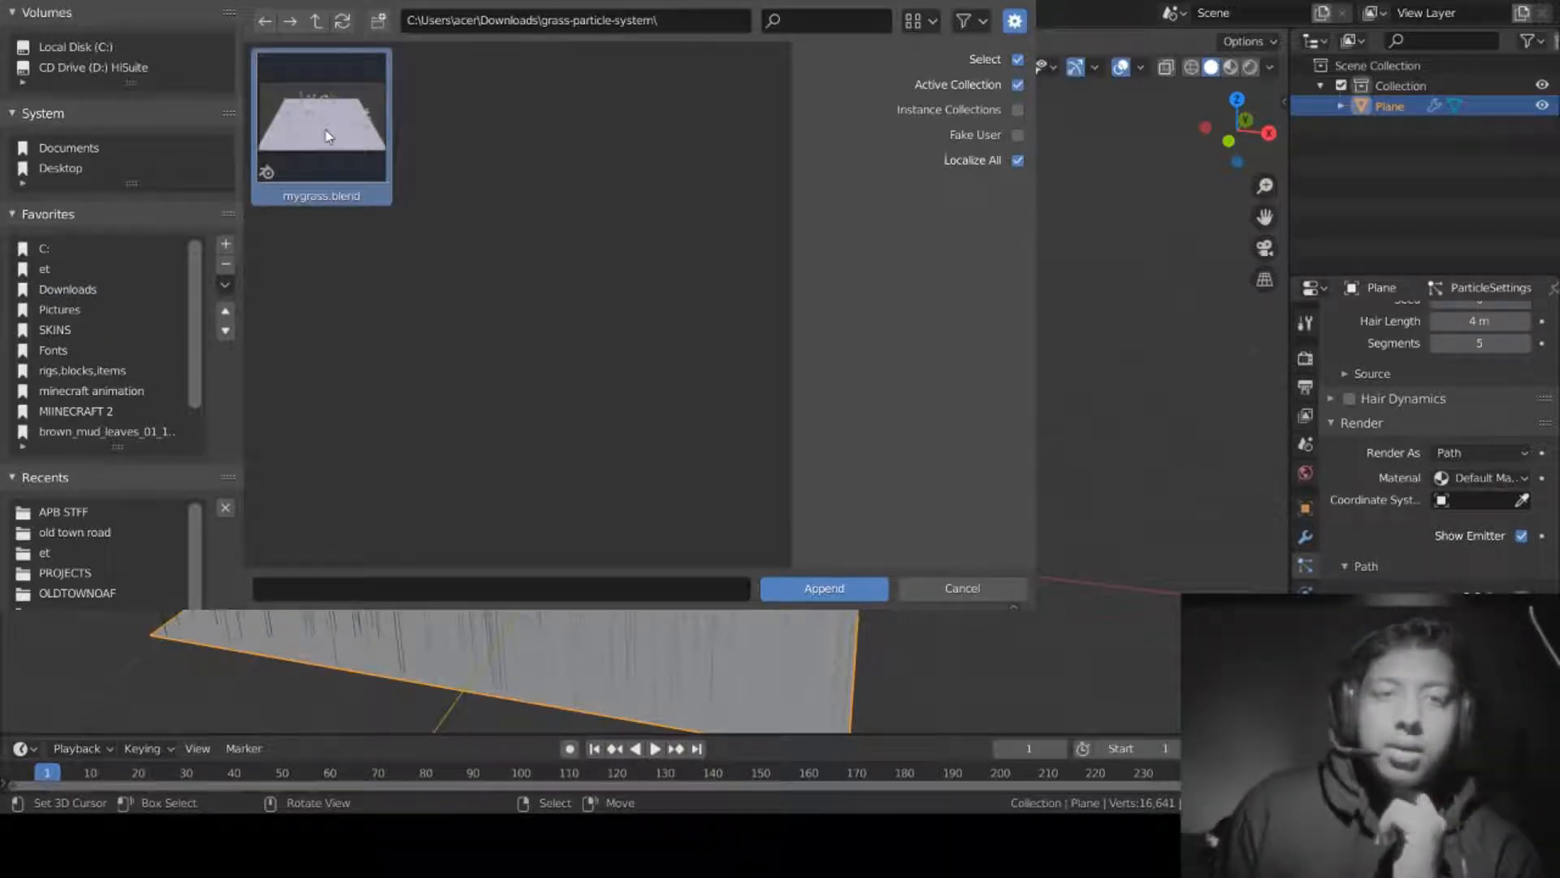
pyautogui.doubleClick(324, 128)
pyautogui.click(308, 26)
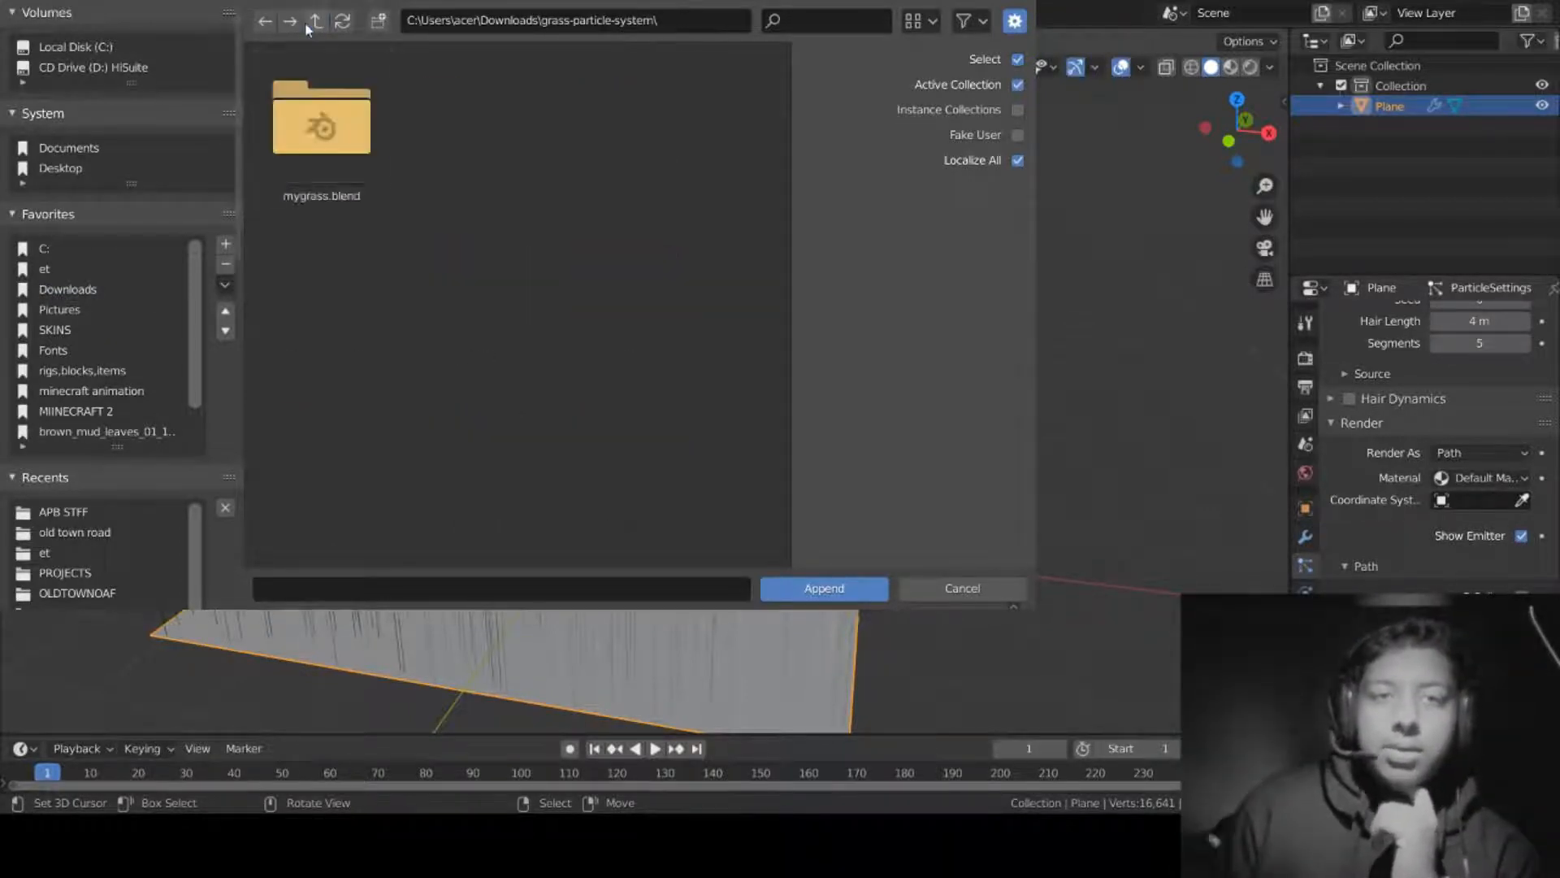
pyautogui.click(308, 25)
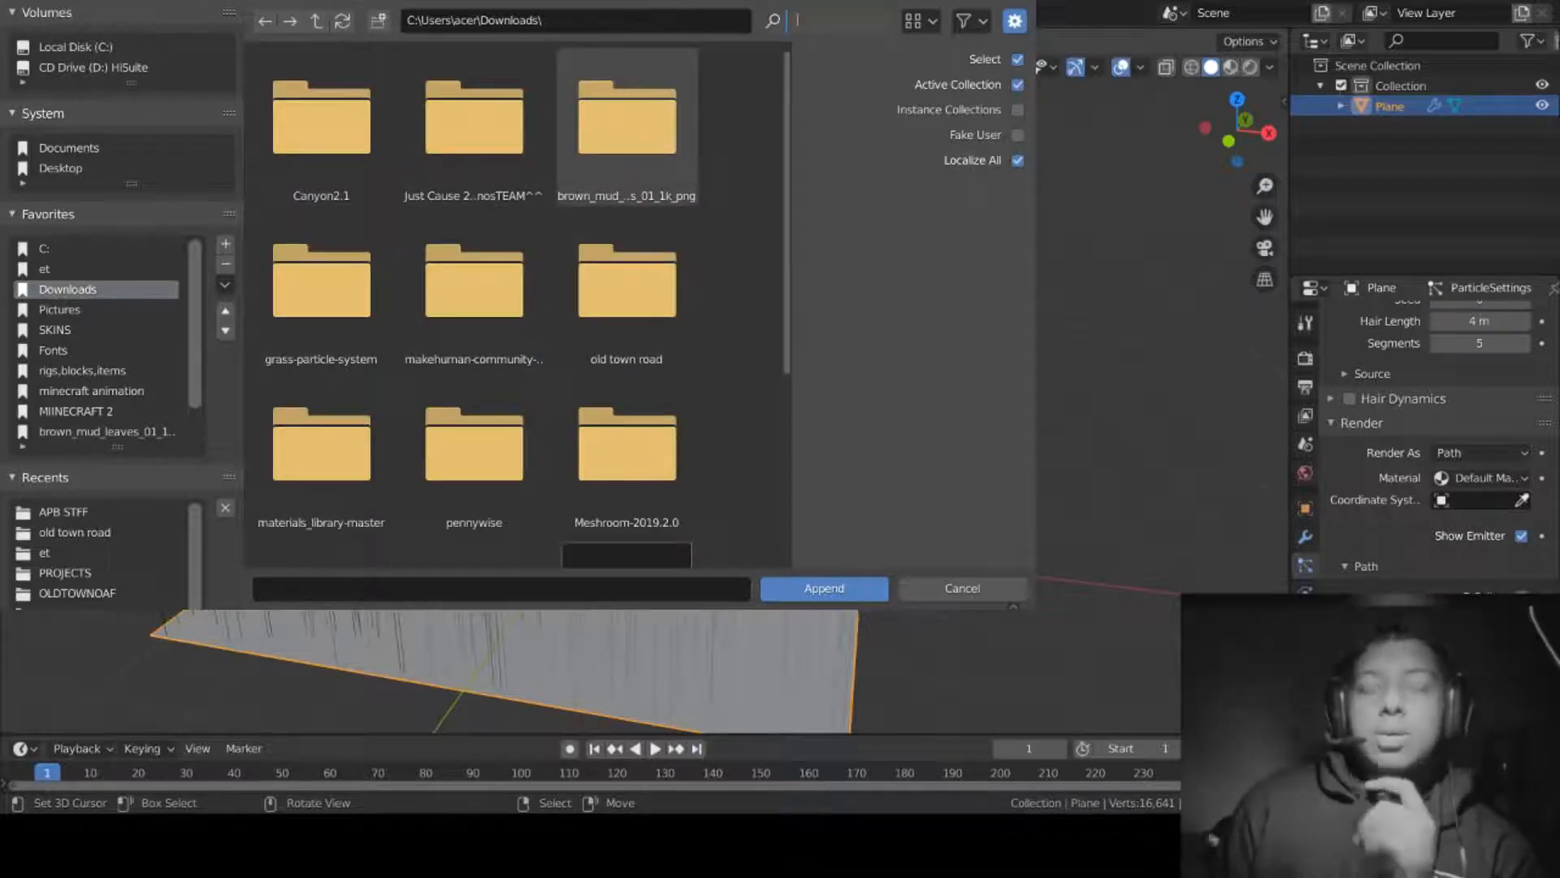
# Step: Filter Downloads for "gr" and open the Collection data of mygrass.blend in the grass-particle-system folder
pyautogui.write('gr')
pyautogui.click(310, 163)
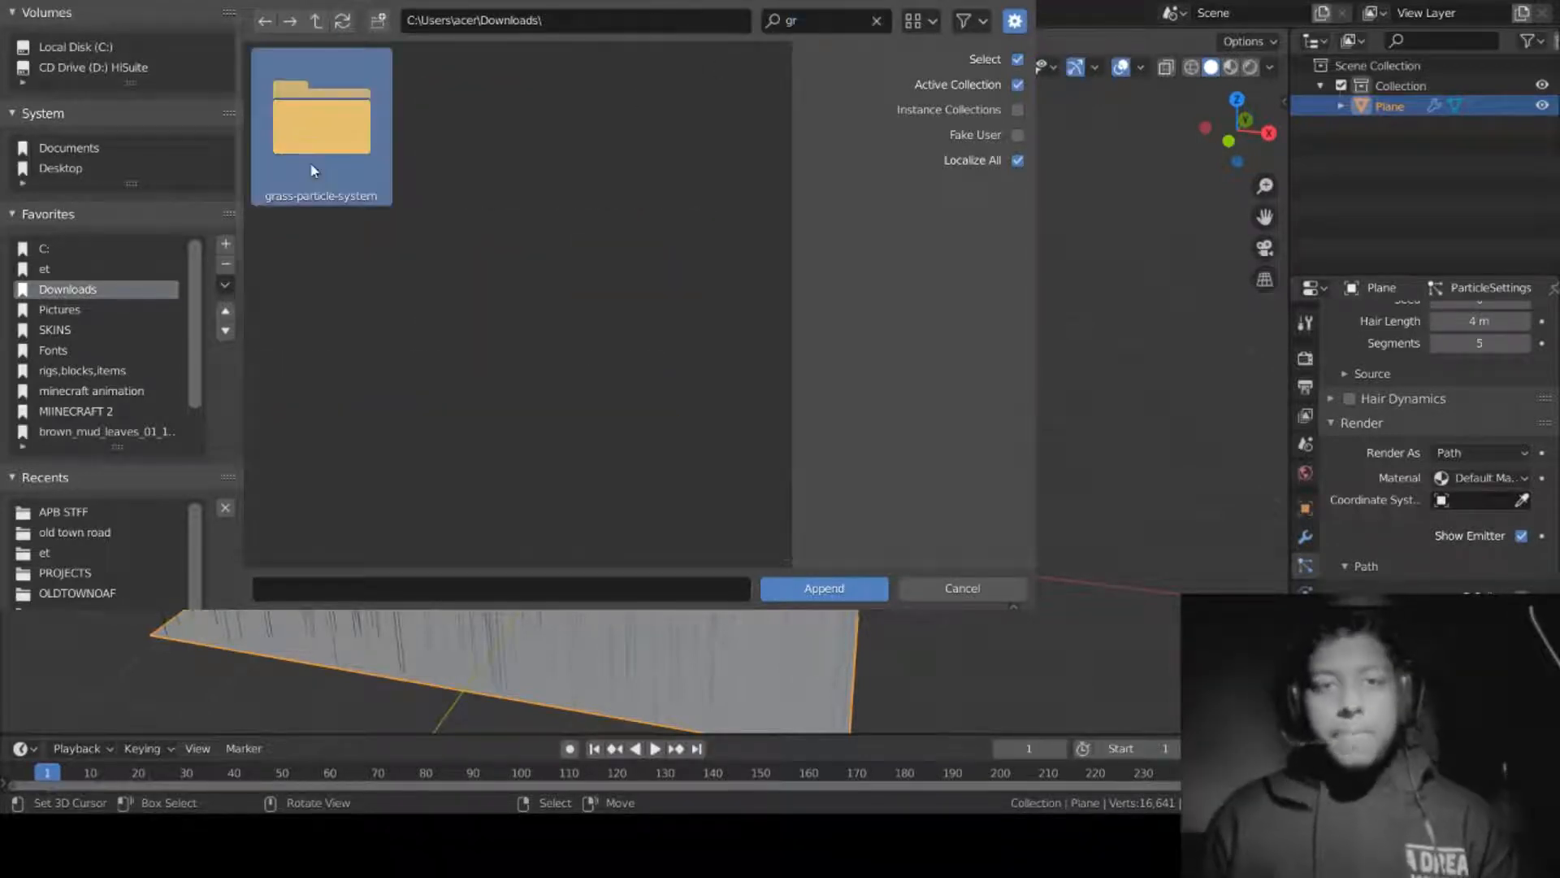
pyautogui.doubleClick(310, 163)
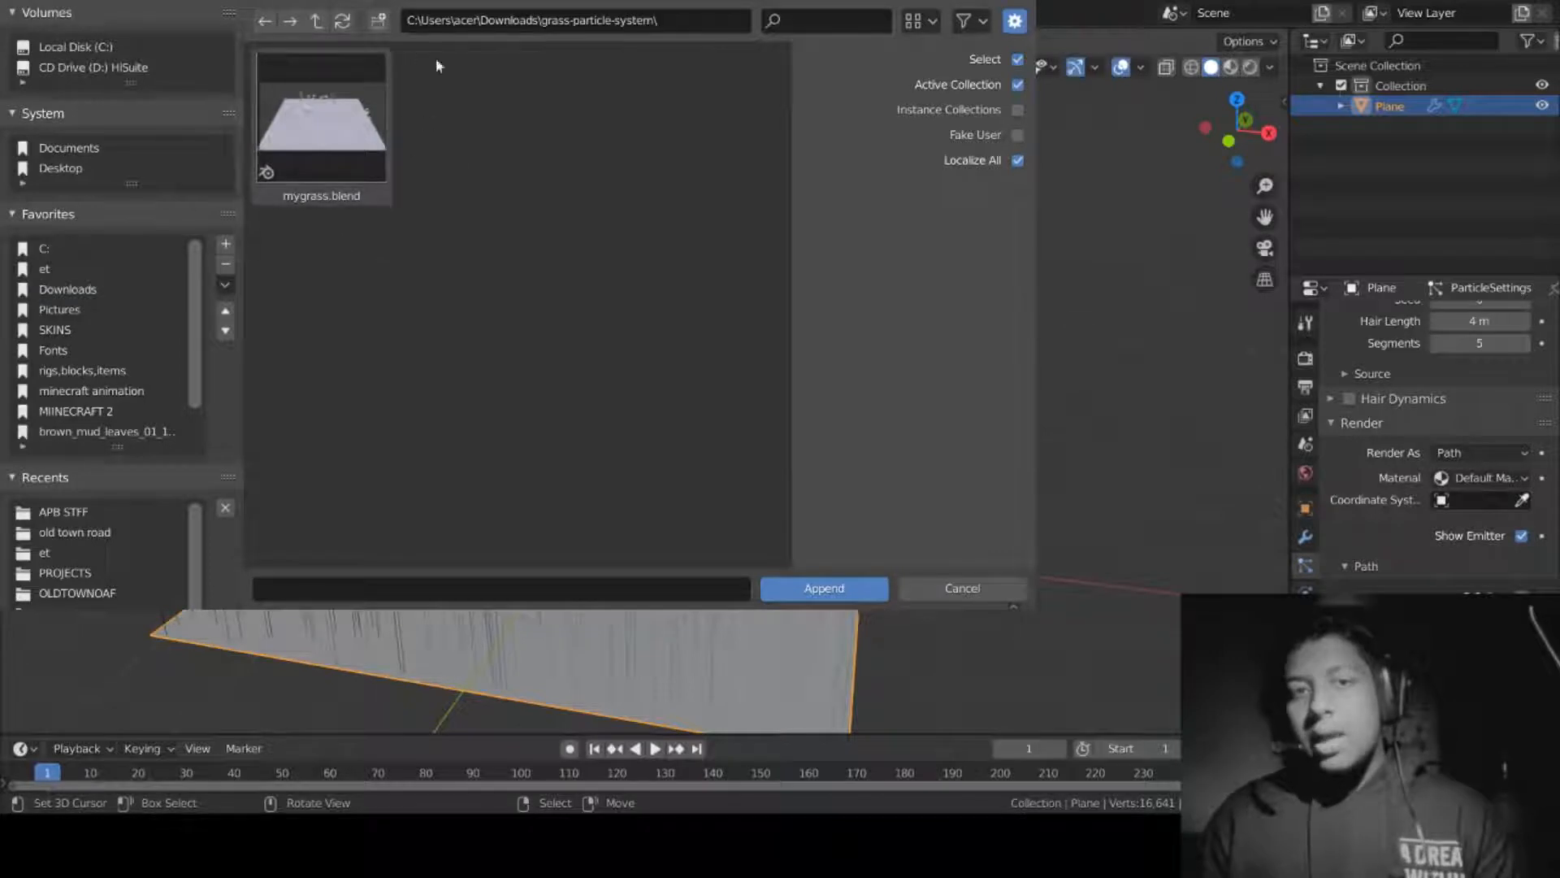
pyautogui.doubleClick(362, 175)
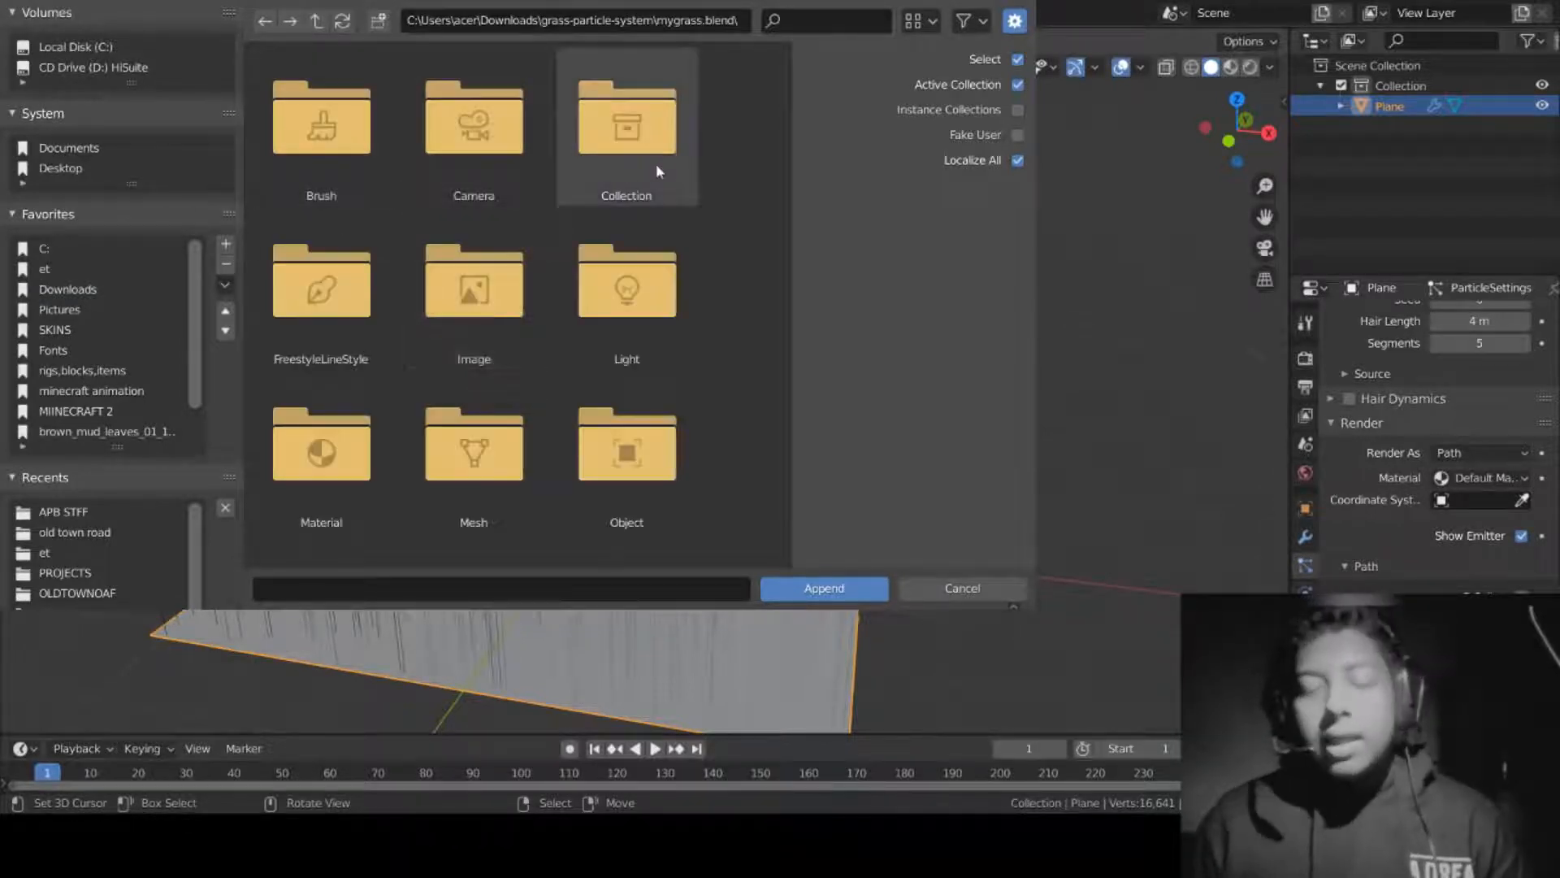
pyautogui.doubleClick(616, 161)
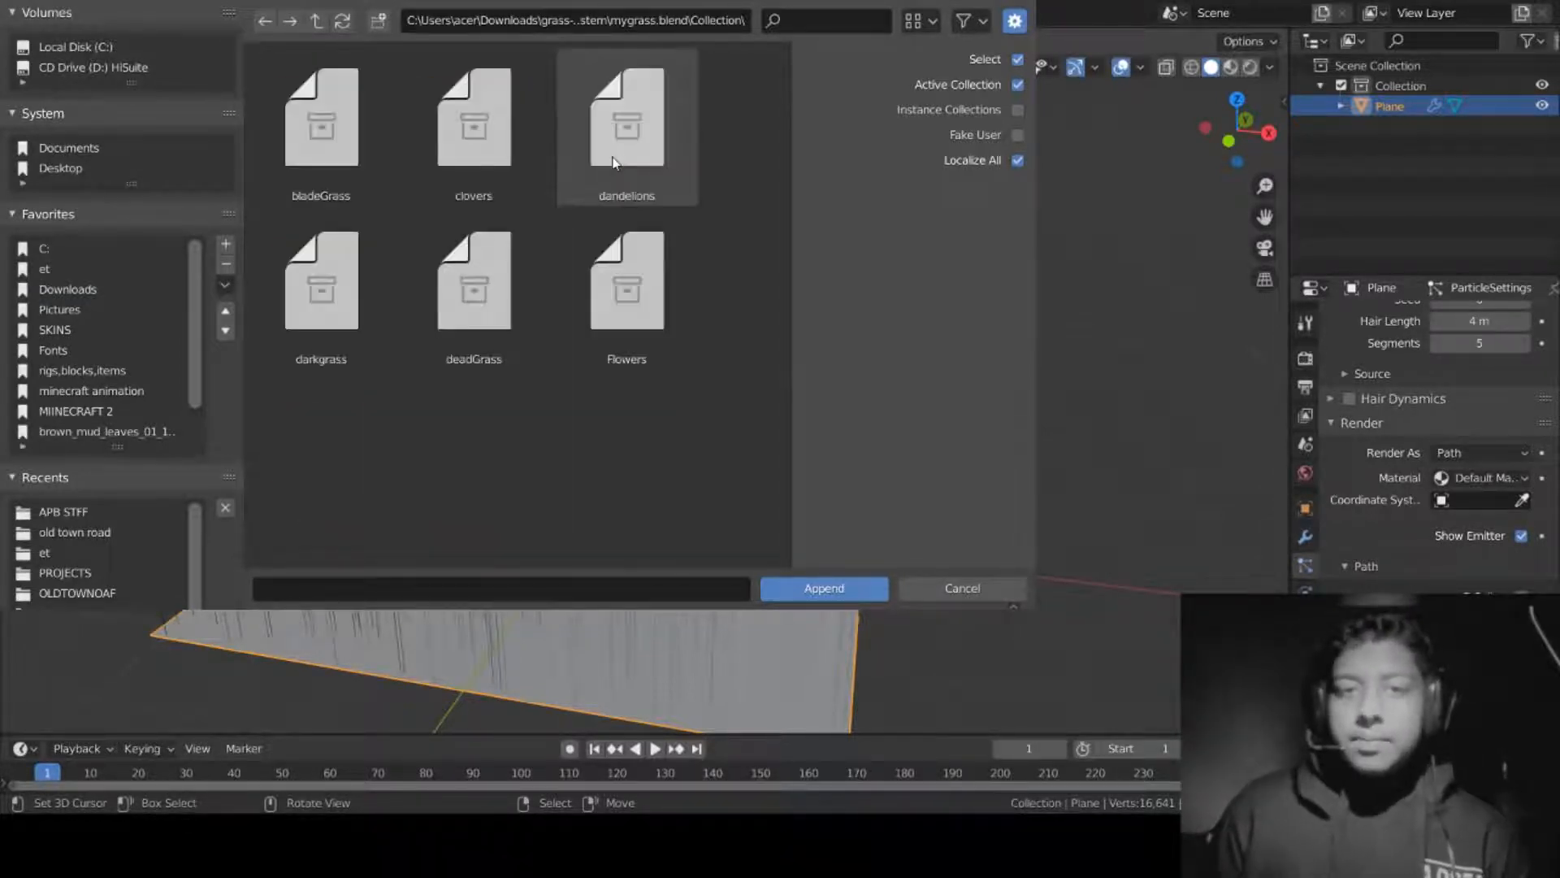
# Step: Append all collections from mygrass.blend: bladeGrass, clovers, dandelions, darkgrass, deadGrass and Flowers
pyautogui.moveTo(363, 437); pyautogui.dragTo(428, 363)
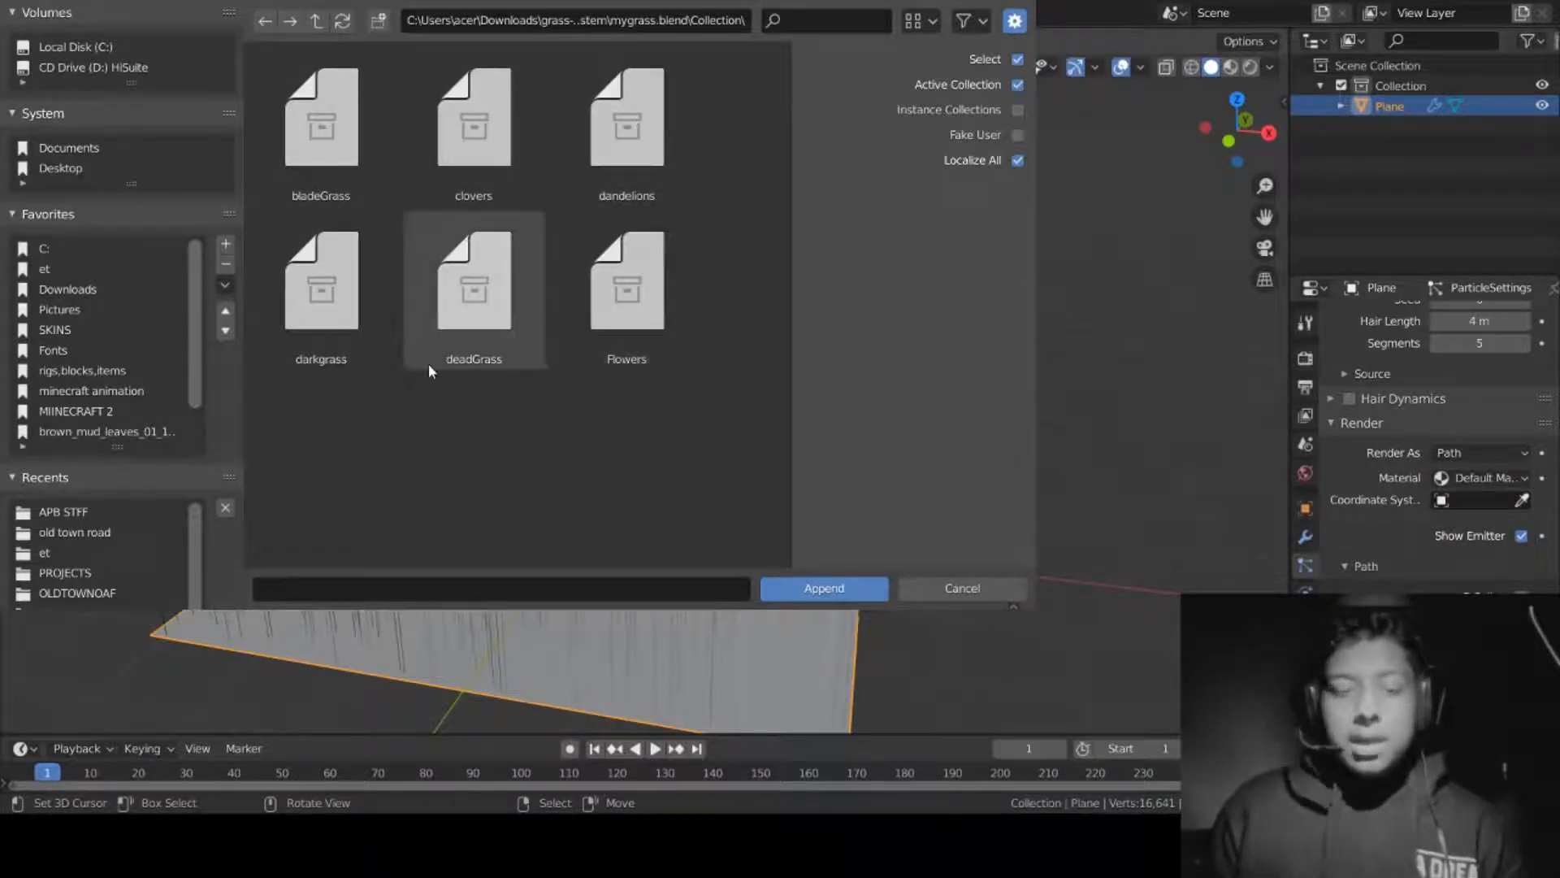
pyautogui.press('a')
pyautogui.press('a')
pyautogui.press('a')
pyautogui.press('a')
pyautogui.press('a')
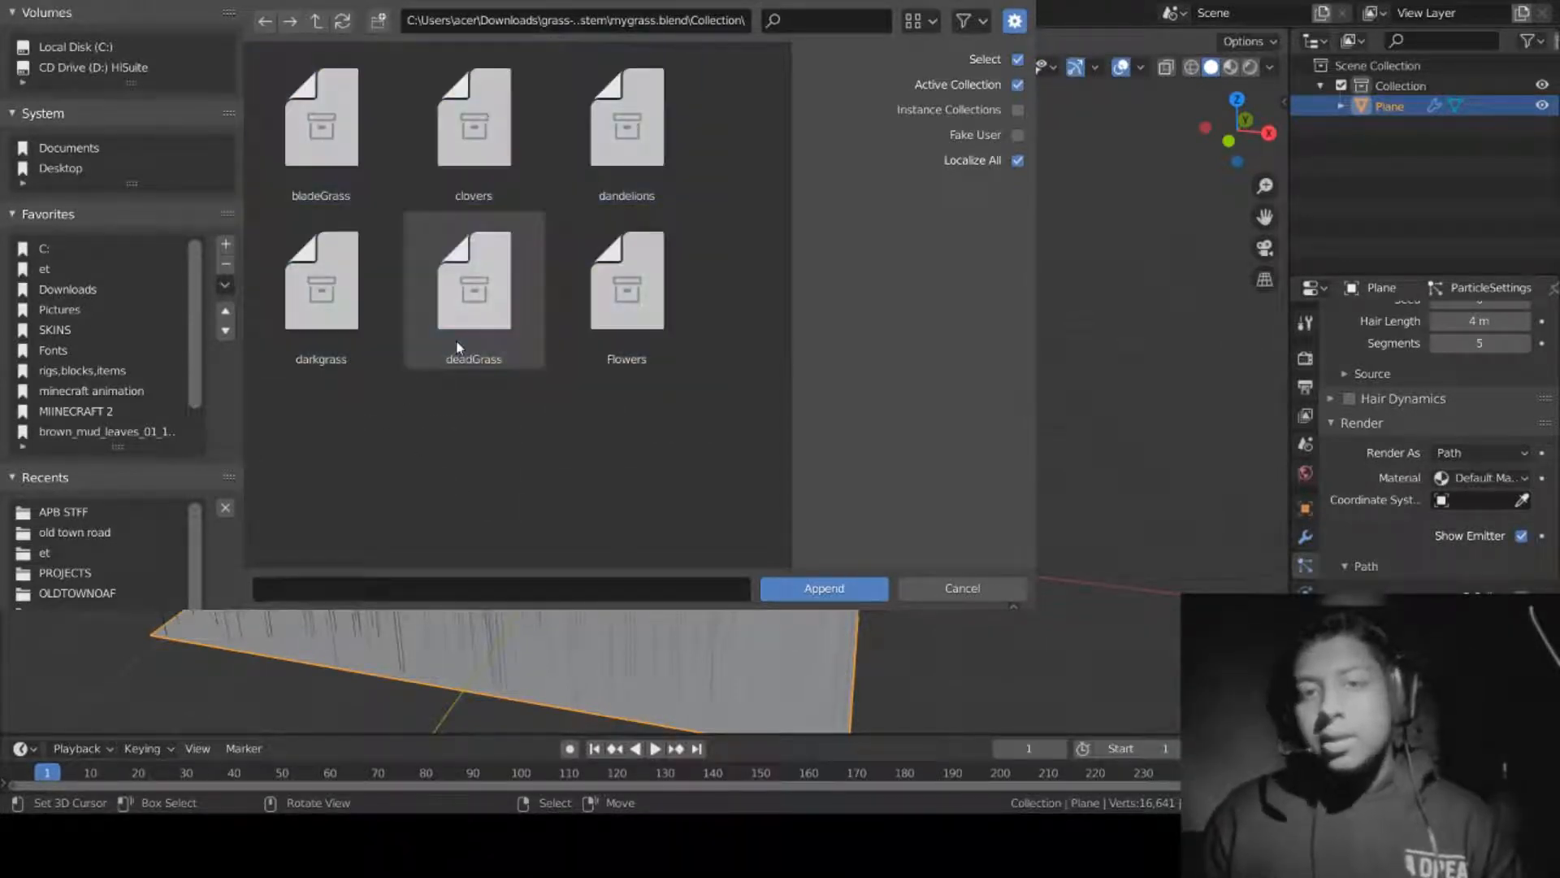
pyautogui.click(851, 584)
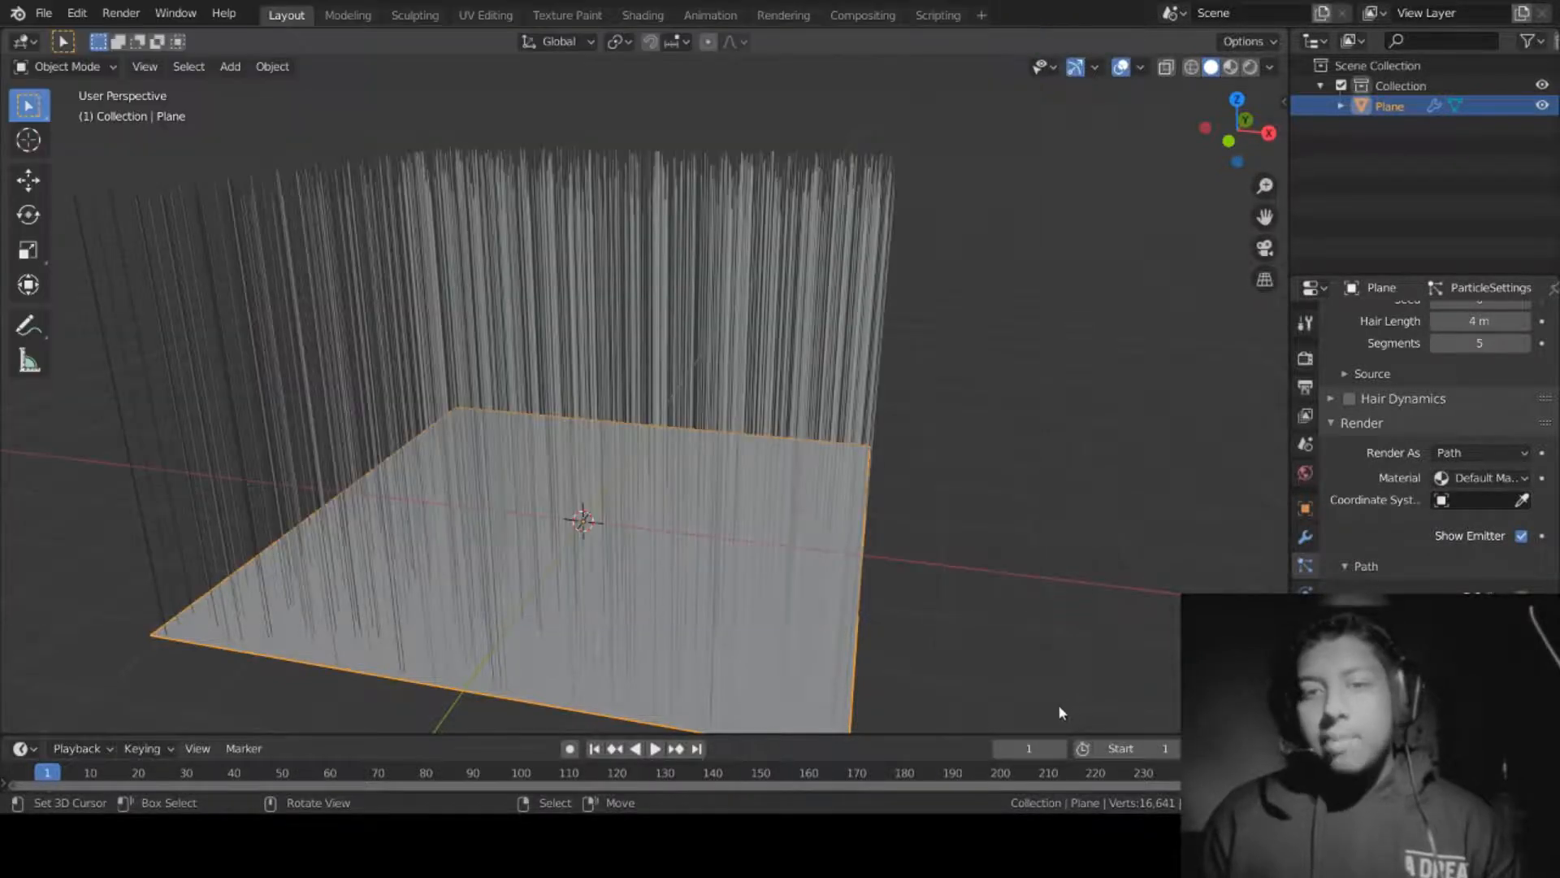
pyautogui.moveTo(913, 617); pyautogui.dragTo(923, 487, button='middle')
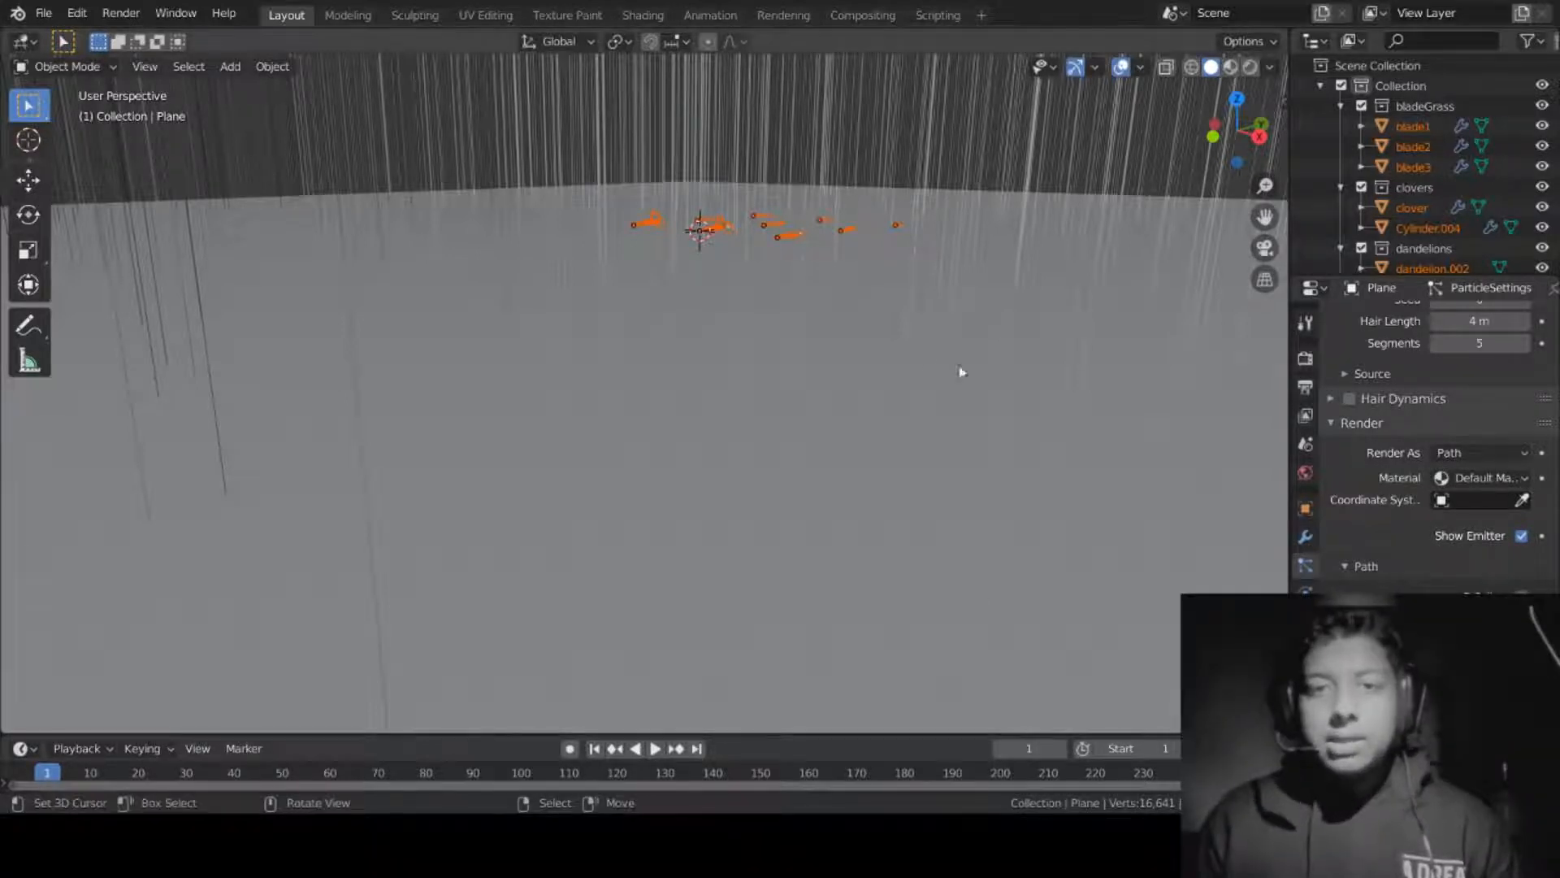
pyautogui.moveTo(961, 372); pyautogui.dragTo(853, 338, button='middle')
pyautogui.press('g')
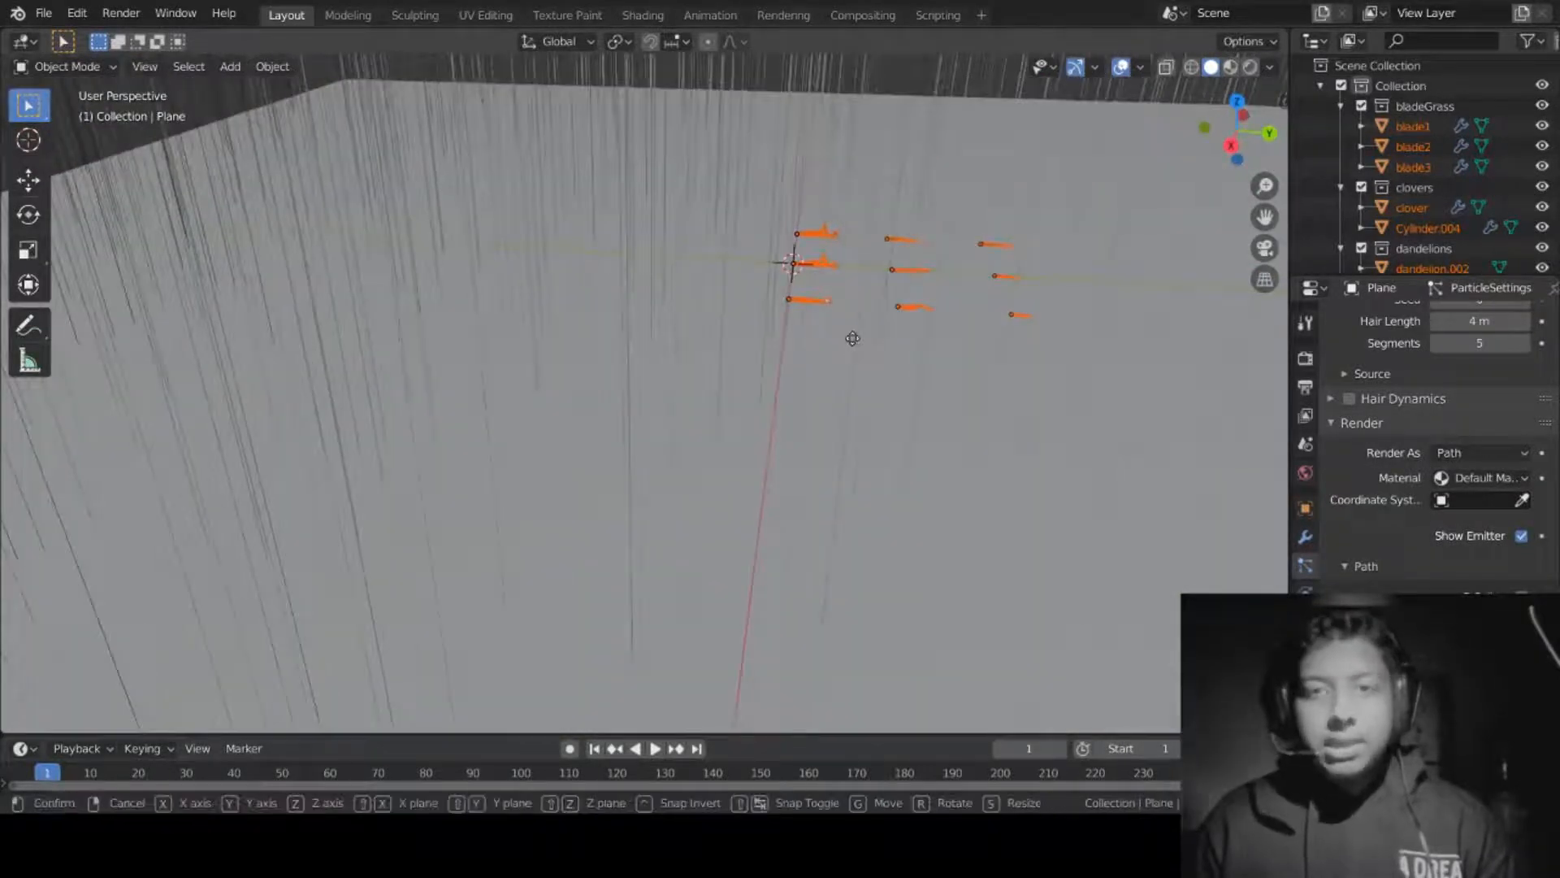
pyautogui.rightClick(806, 402)
pyautogui.moveTo(806, 403); pyautogui.dragTo(877, 338, button='middle')
pyautogui.press('g')
pyautogui.press('z')
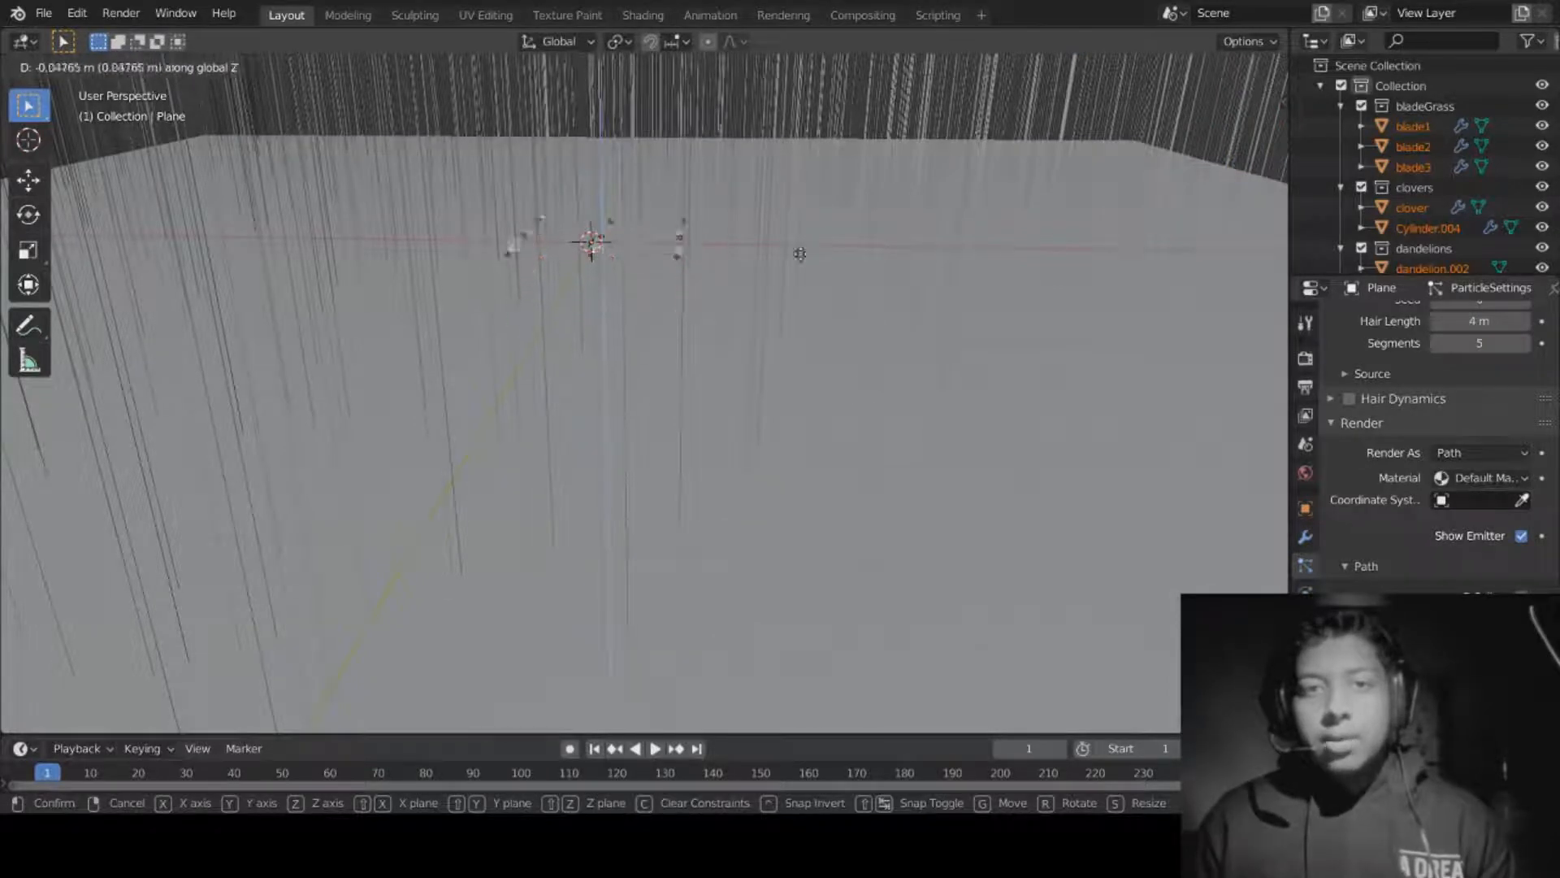
pyautogui.rightClick(770, 366)
pyautogui.scroll(-5, 770, 390)
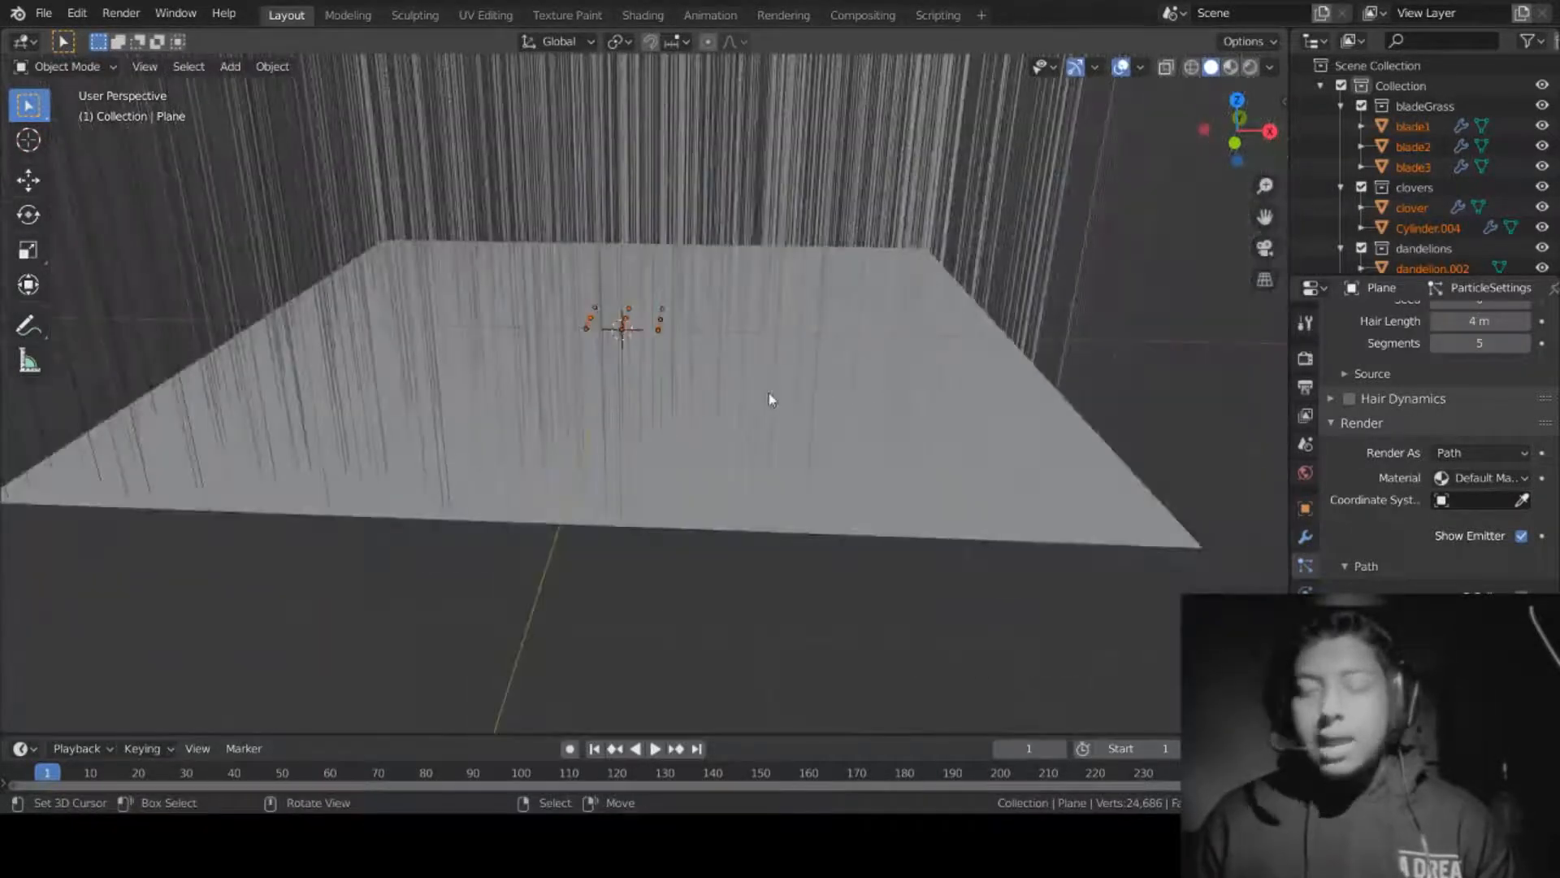
# Step: Move the appended grass and flower objects about 1 m straight down along the Z axis, below the plane
pyautogui.moveTo(769, 398); pyautogui.dragTo(704, 384, button='middle')
pyautogui.press('g')
pyautogui.press('z')
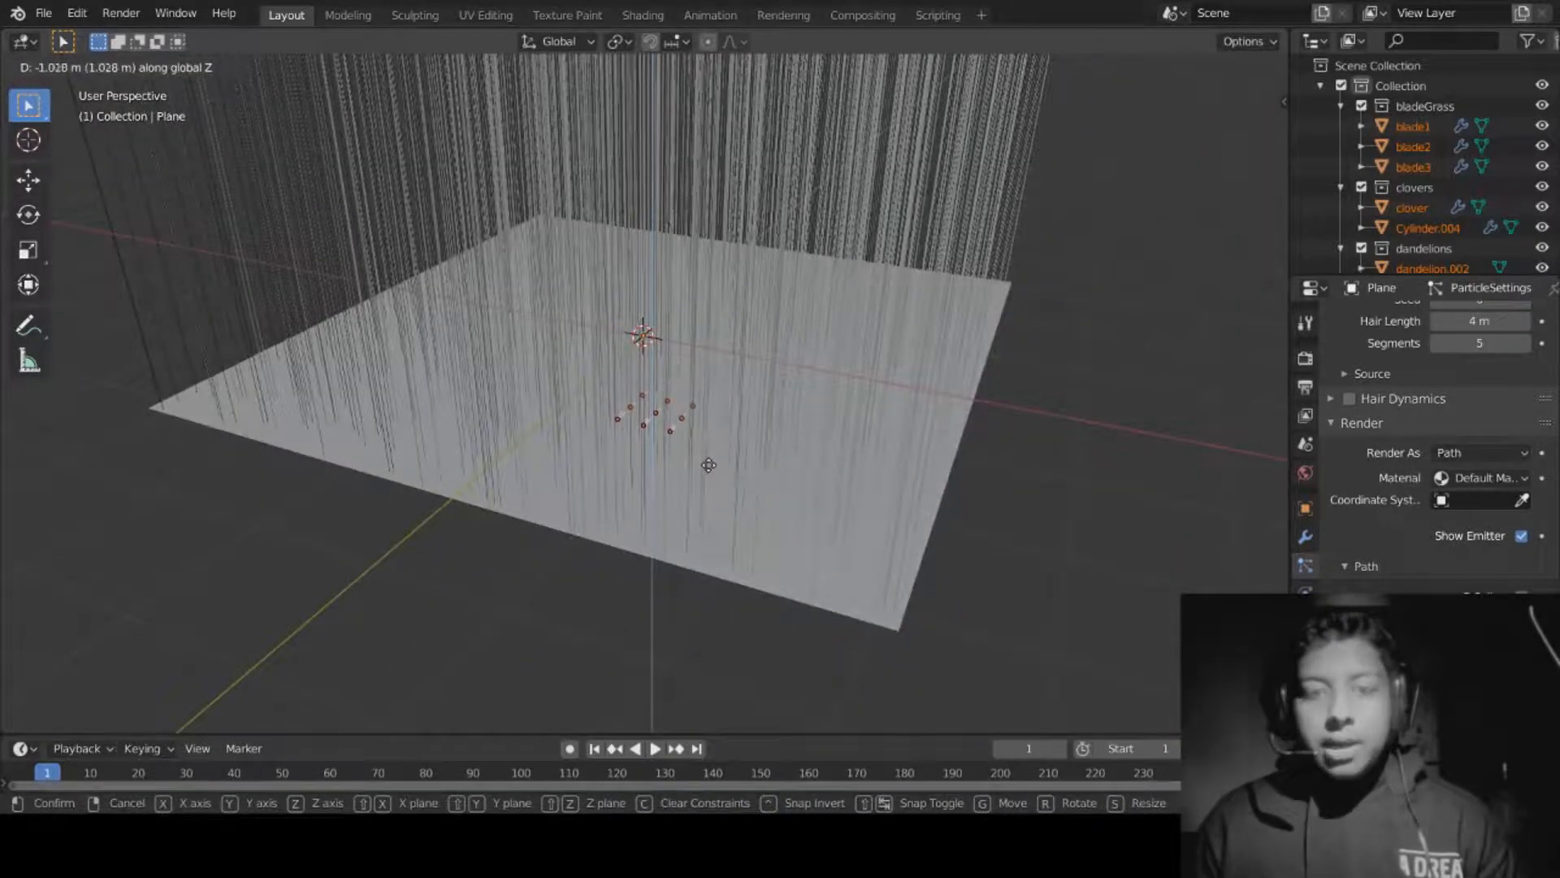
pyautogui.click(708, 468)
# Step: Examine the appended grass blades, clovers and flowers underneath the plane from close up and from several angles
pyautogui.scroll(7, 728, 560)
pyautogui.moveTo(728, 561); pyautogui.dragTo(777, 536, button='middle')
pyautogui.scroll(4, 777, 538)
pyautogui.scroll(-8, 701, 458)
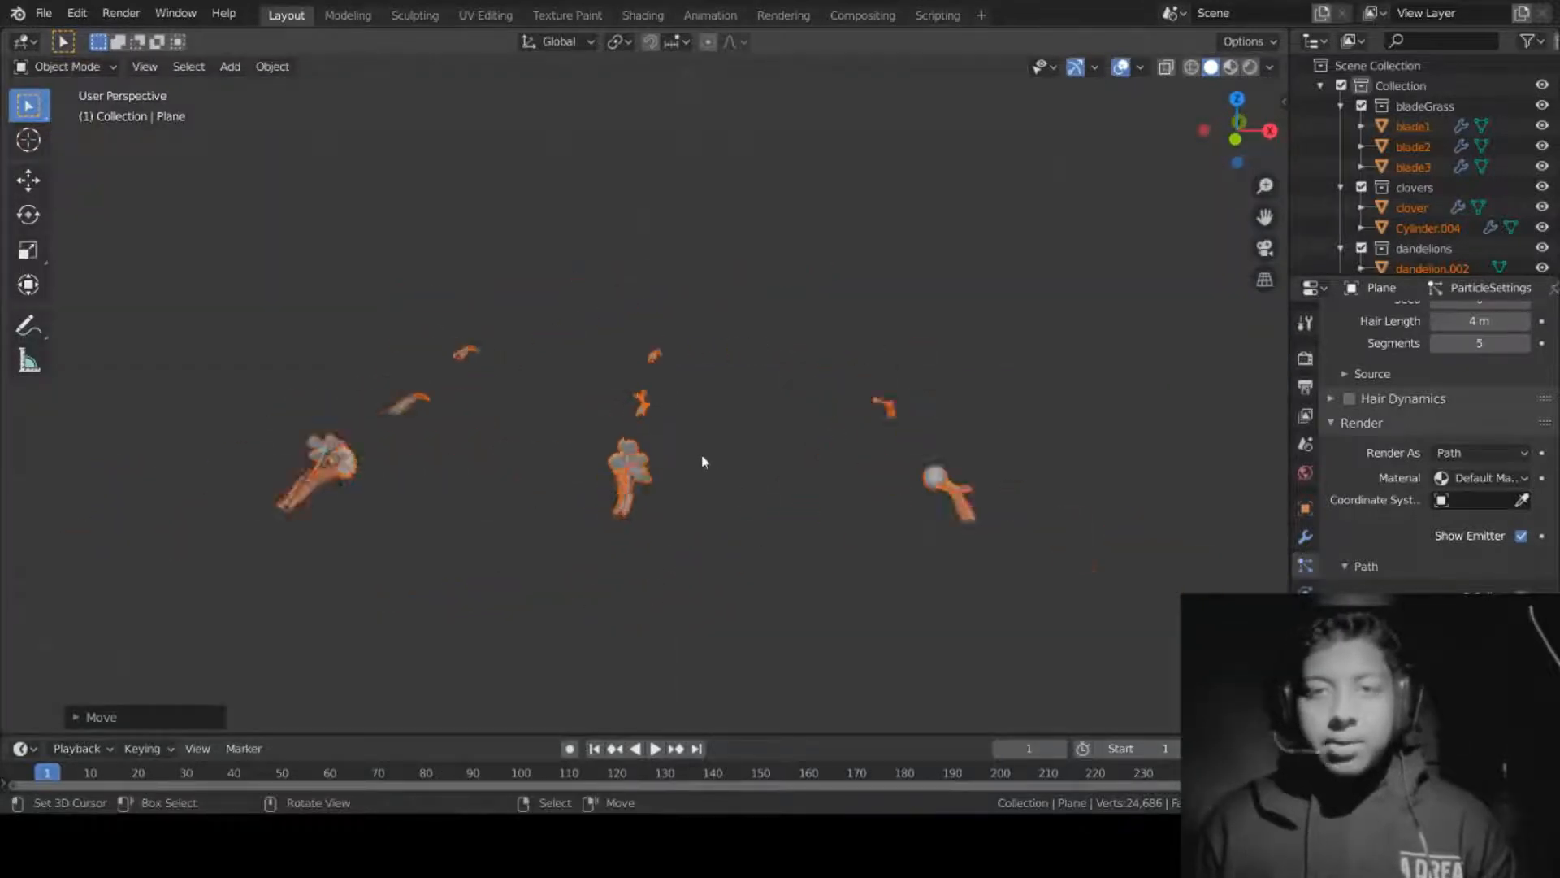
pyautogui.moveTo(685, 411); pyautogui.dragTo(825, 464, button='middle')
pyautogui.scroll(6, 658, 493)
pyautogui.scroll(2, 659, 499)
pyautogui.scroll(-8, 776, 457)
pyautogui.scroll(-4, 760, 476)
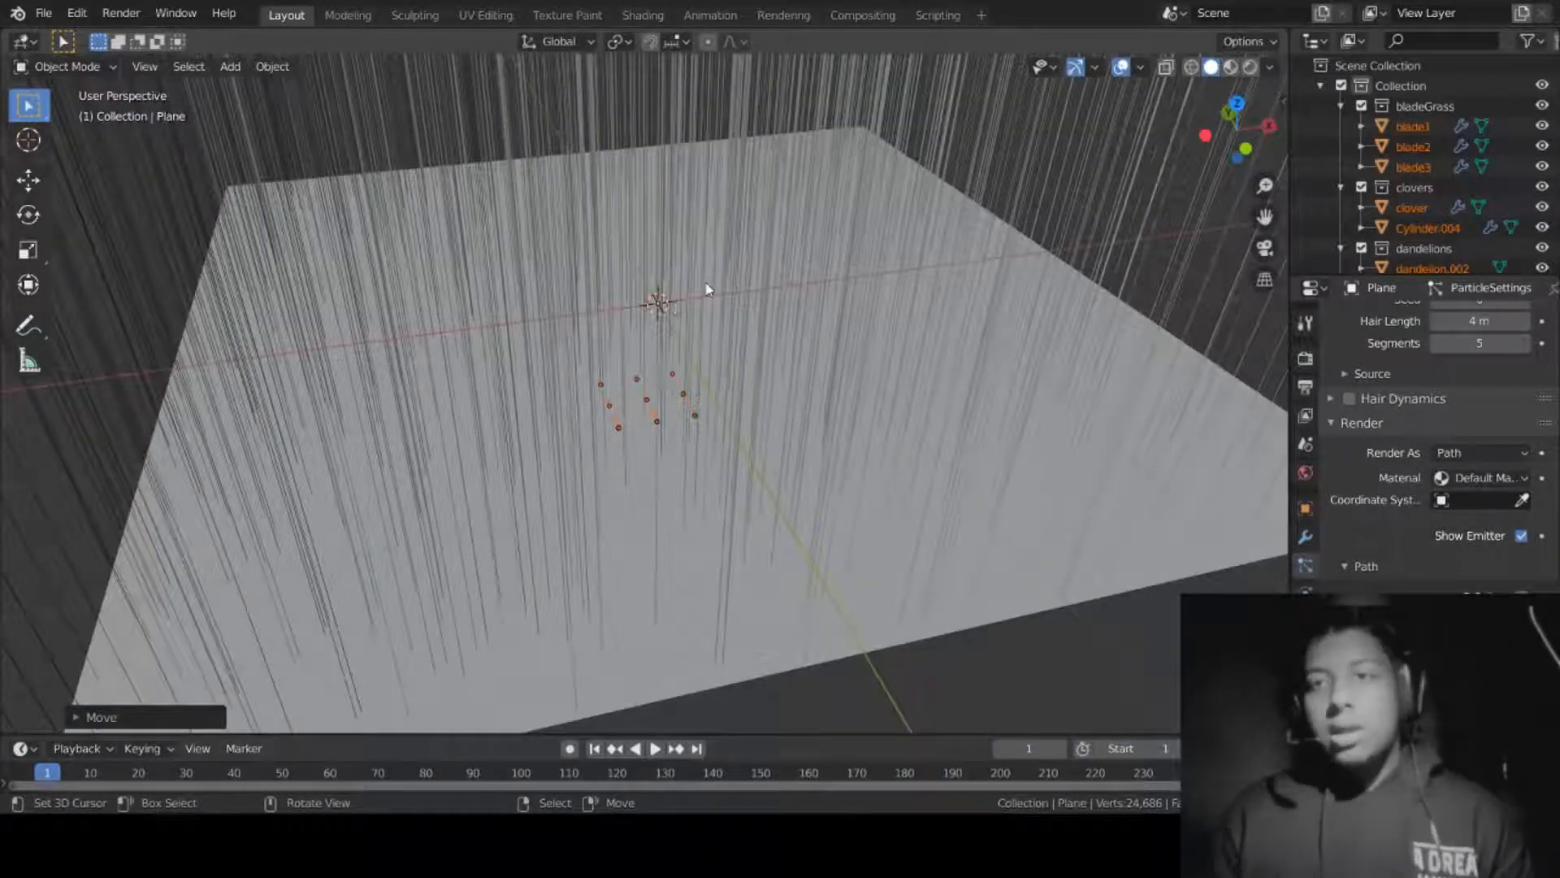
# Step: Add a camera to the scene and look through it
pyautogui.hotkey('shift', 'a')
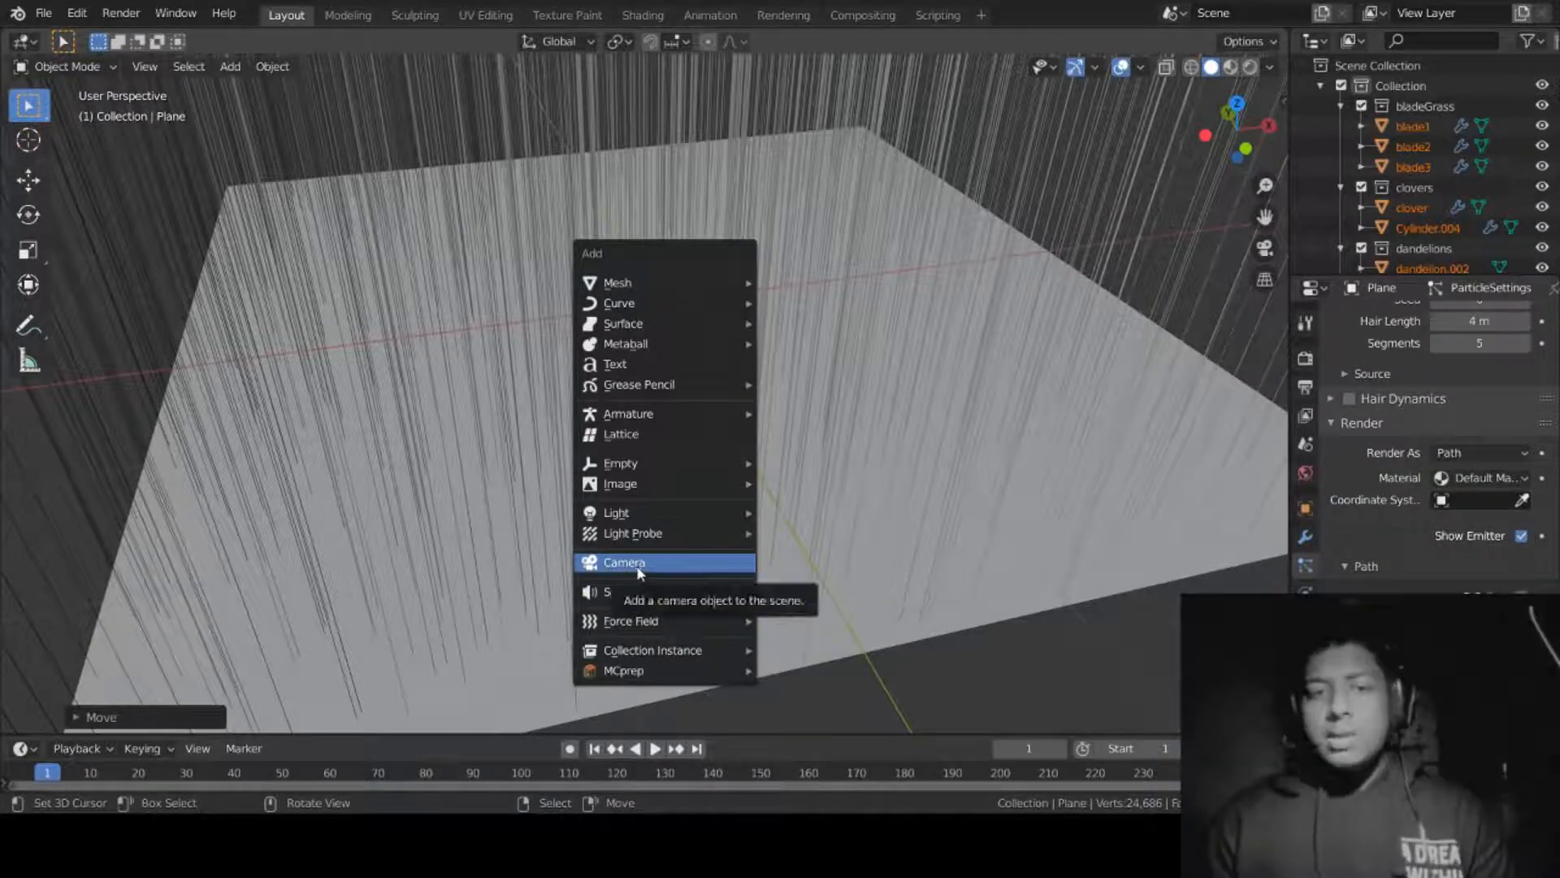
pyautogui.click(664, 572)
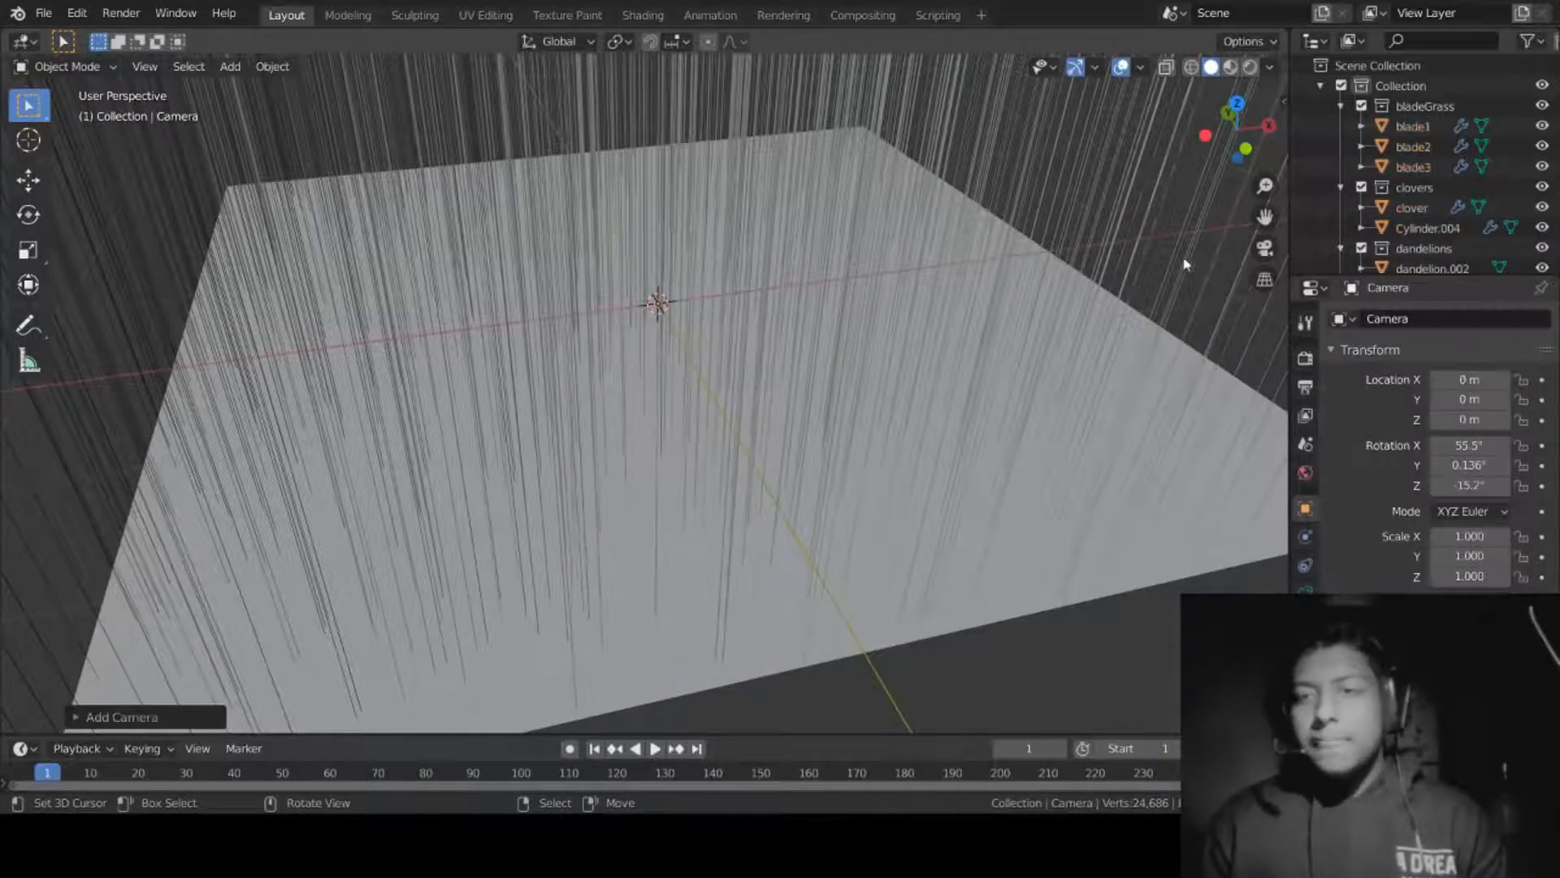
pyautogui.click(1266, 249)
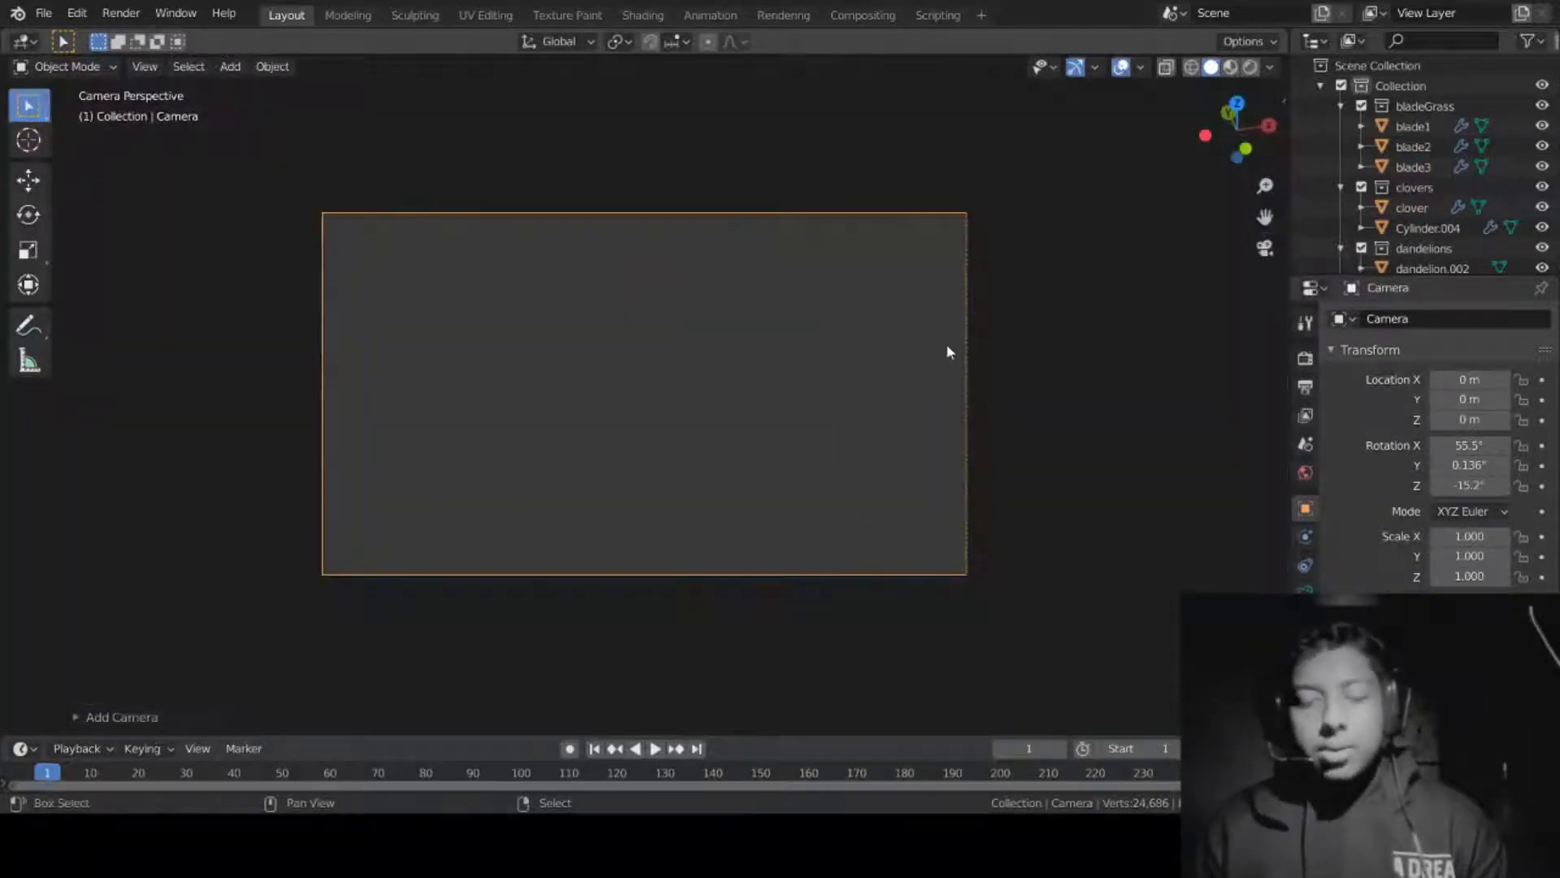
# Step: Fly the camera back to a low view across the plane, at about X 0.05, Y -4.65, Z 0.2 m with 94.4° X rotation
pyautogui.hotkey('shift', '`')
pyautogui.press('s')
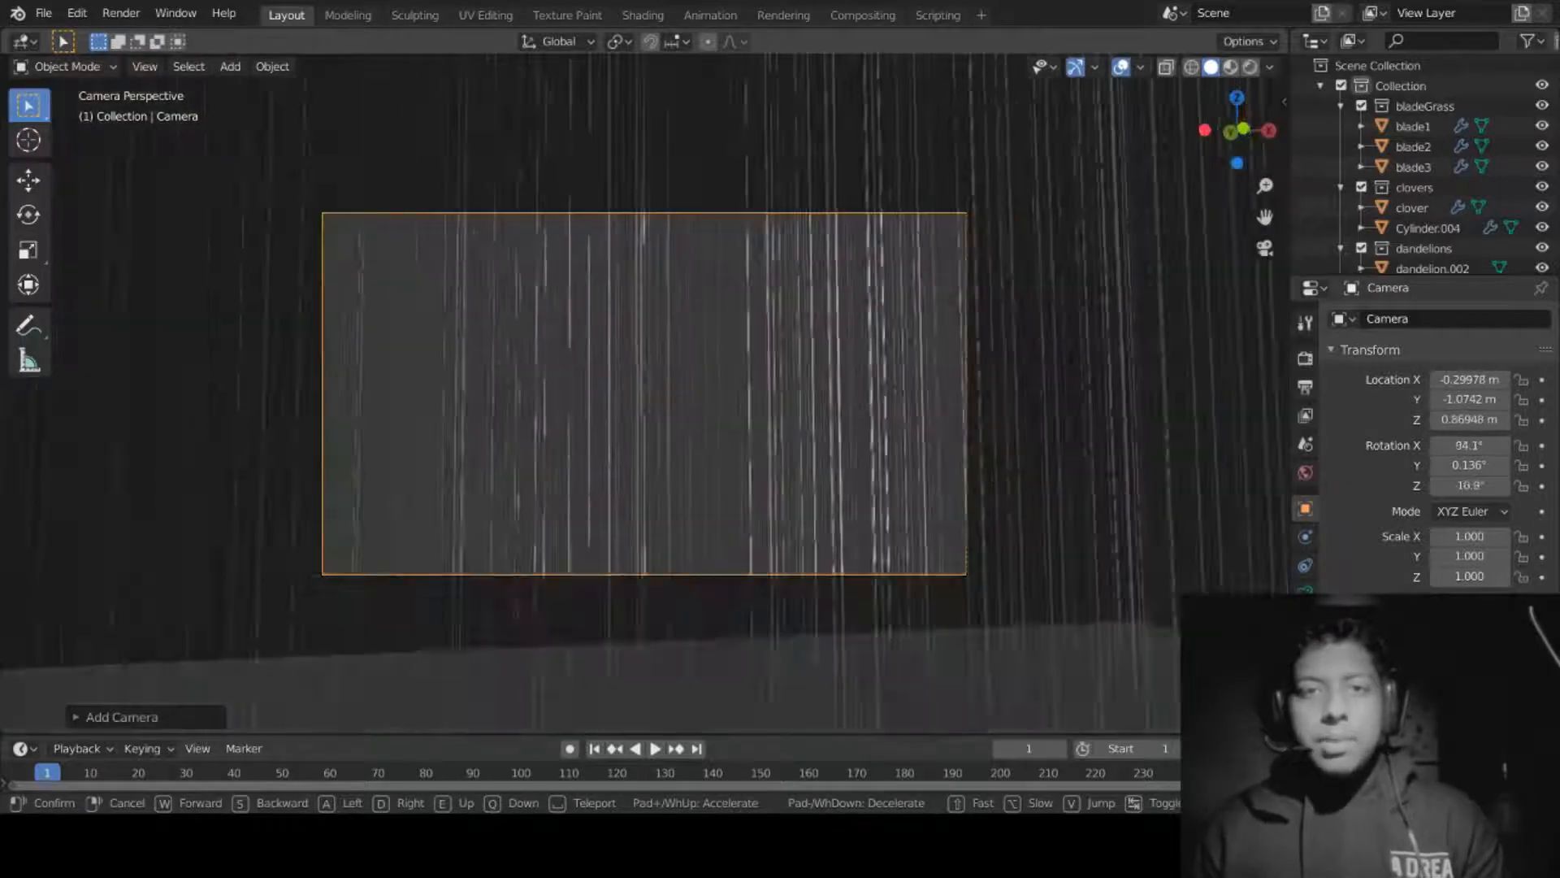
pyautogui.press('w')
pyautogui.press('d')
pyautogui.press('s')
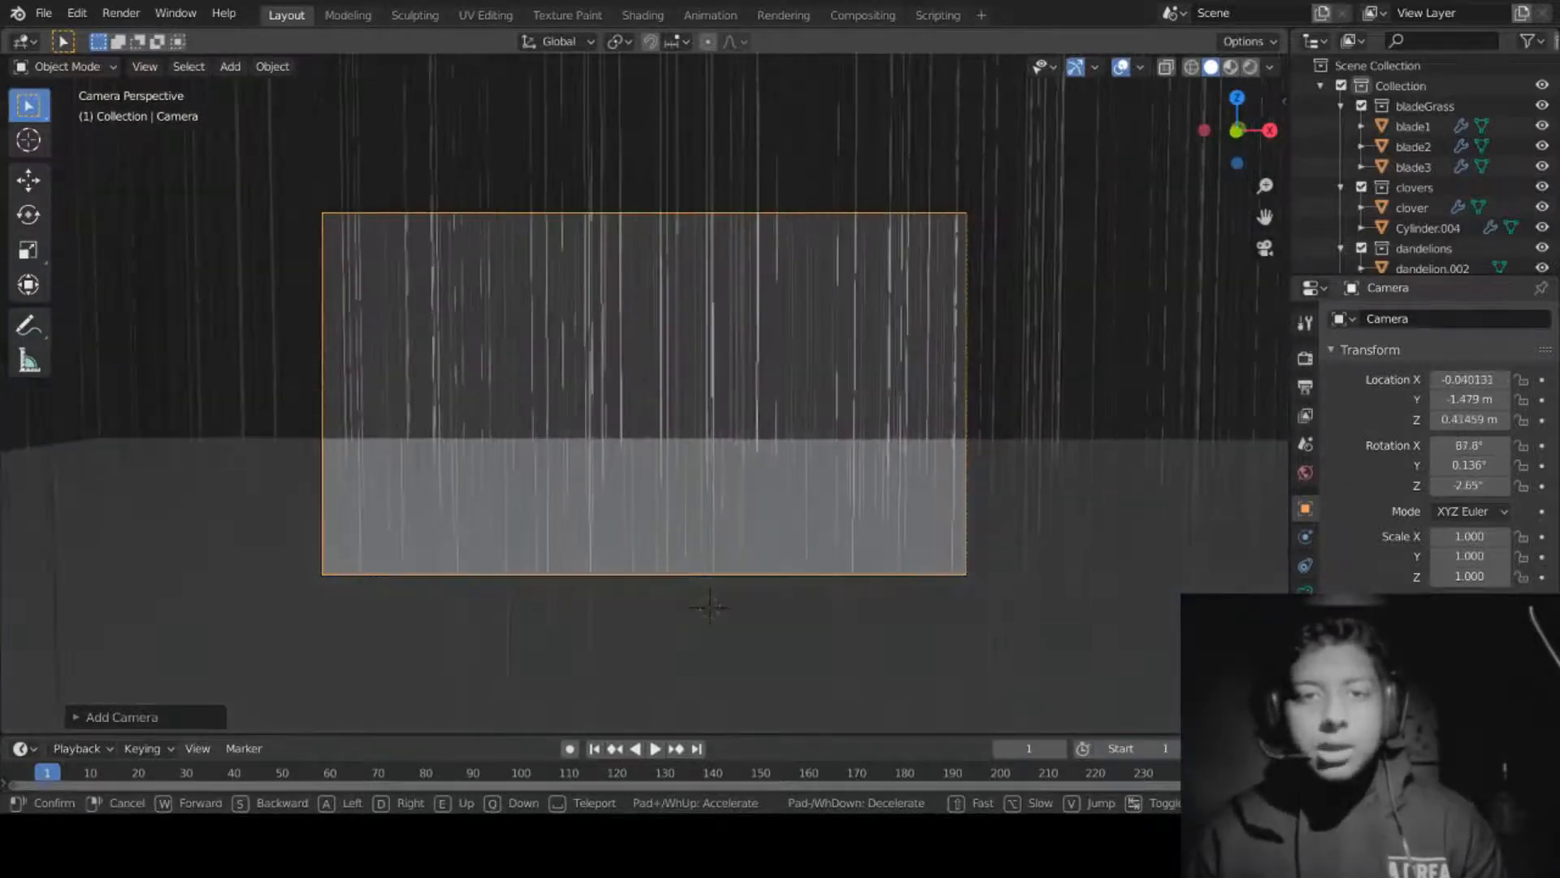
pyautogui.press('s')
pyautogui.press('d')
pyautogui.press('a')
pyautogui.press('s')
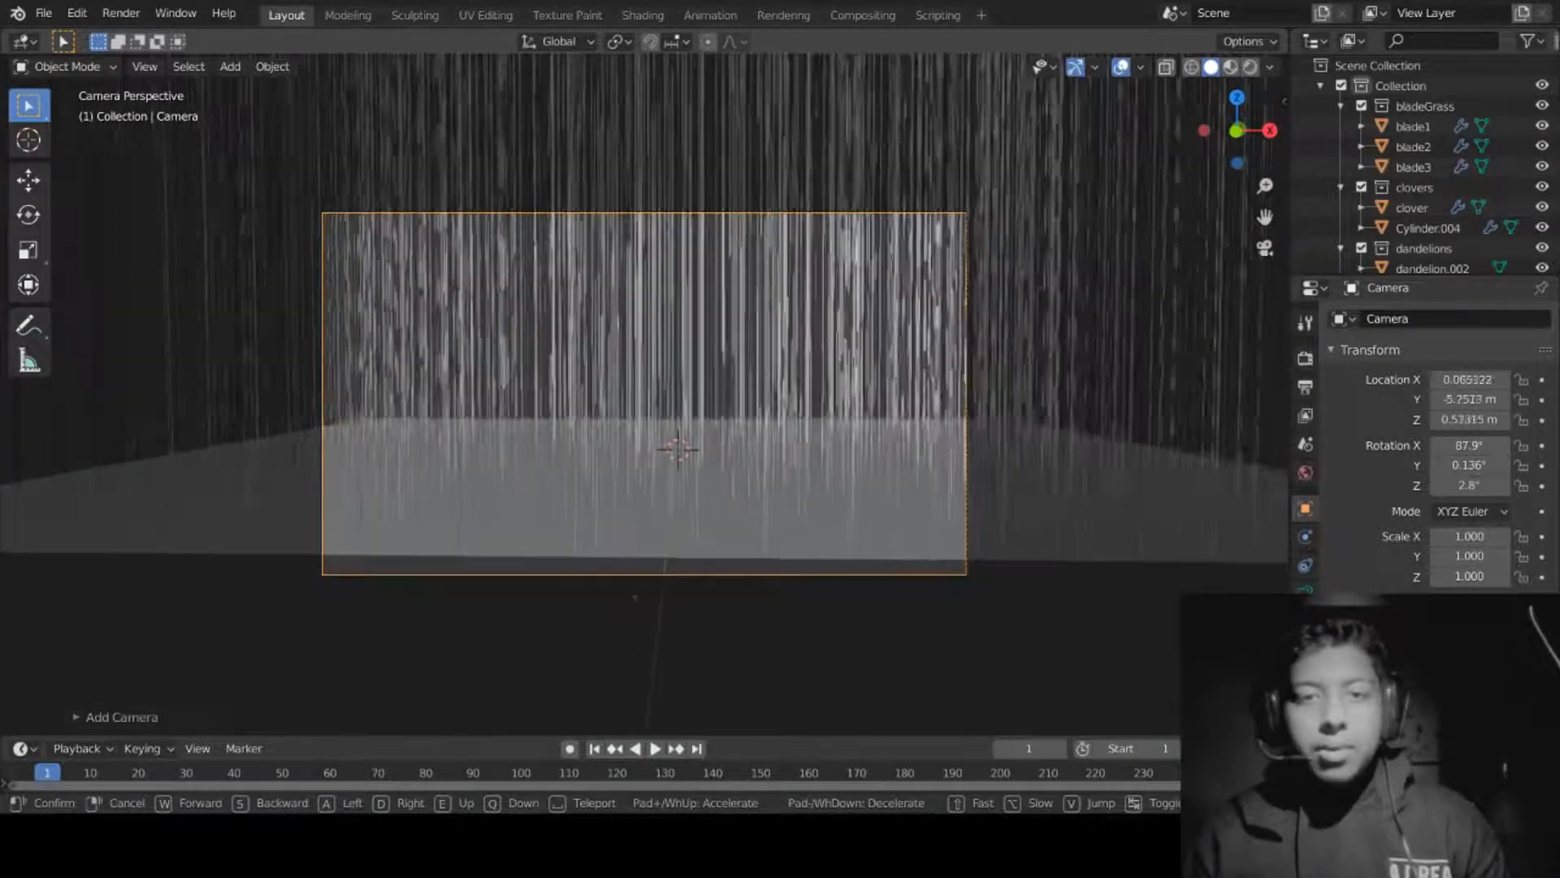
pyautogui.press('e')
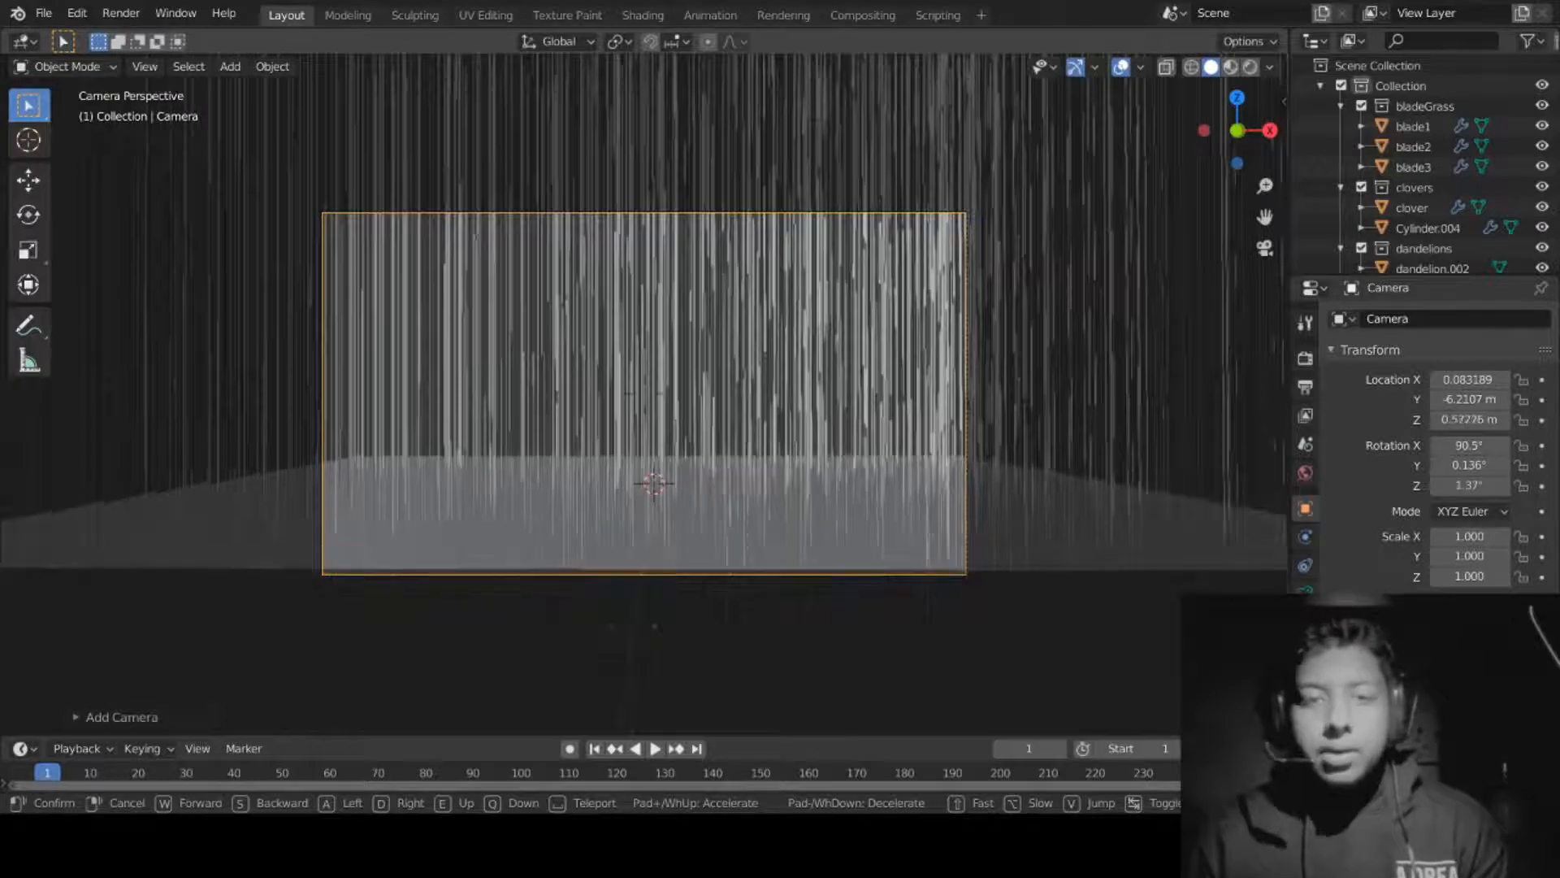
pyautogui.press('w')
pyautogui.press('q')
pyautogui.press('w')
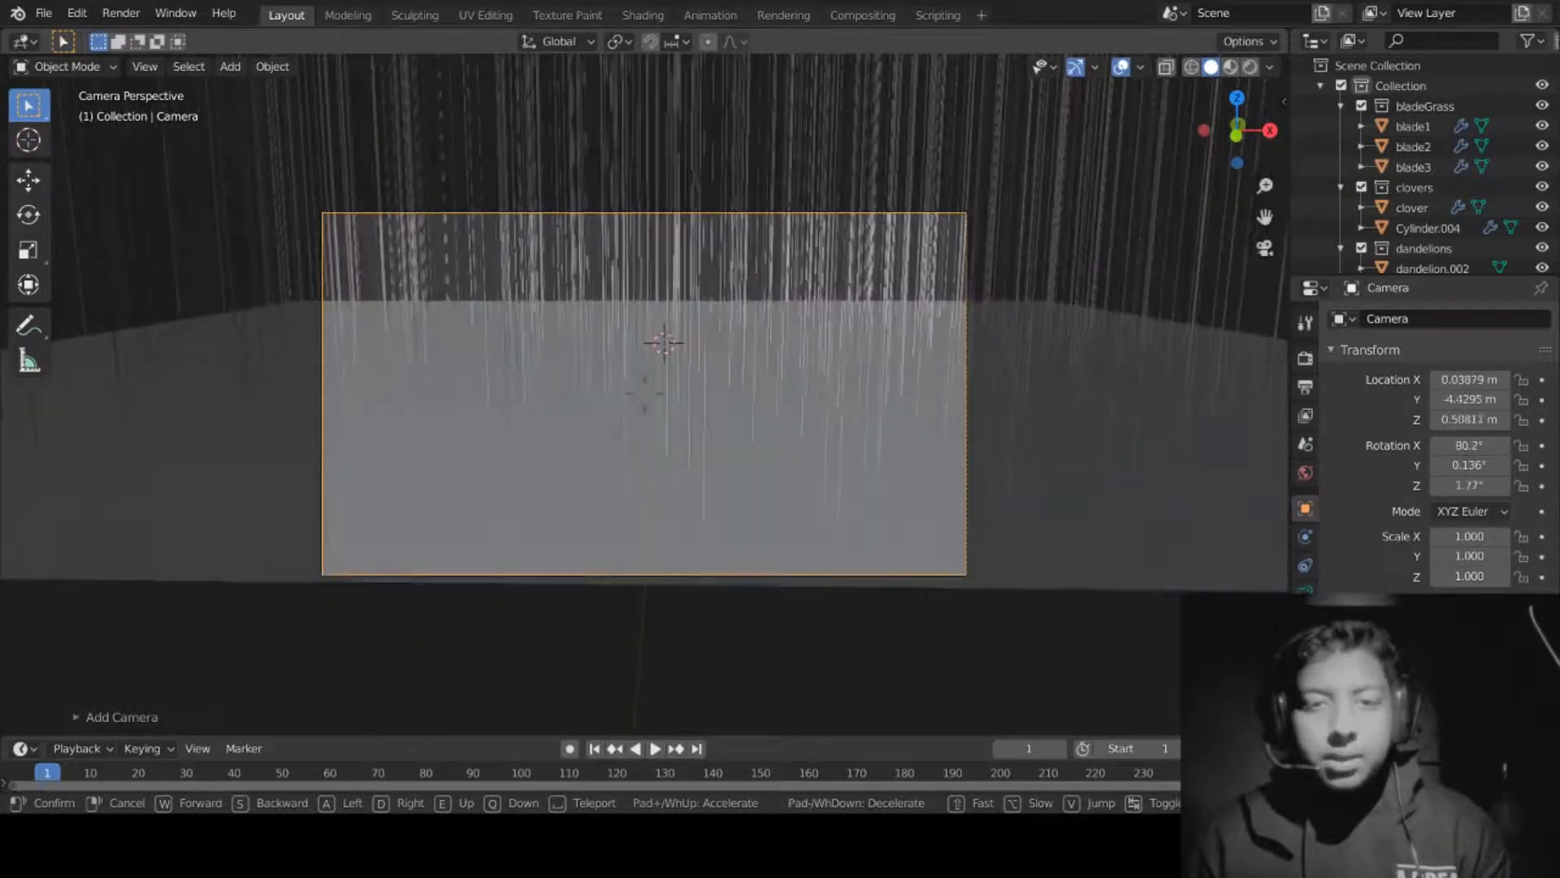
pyautogui.press('q')
pyautogui.press('s')
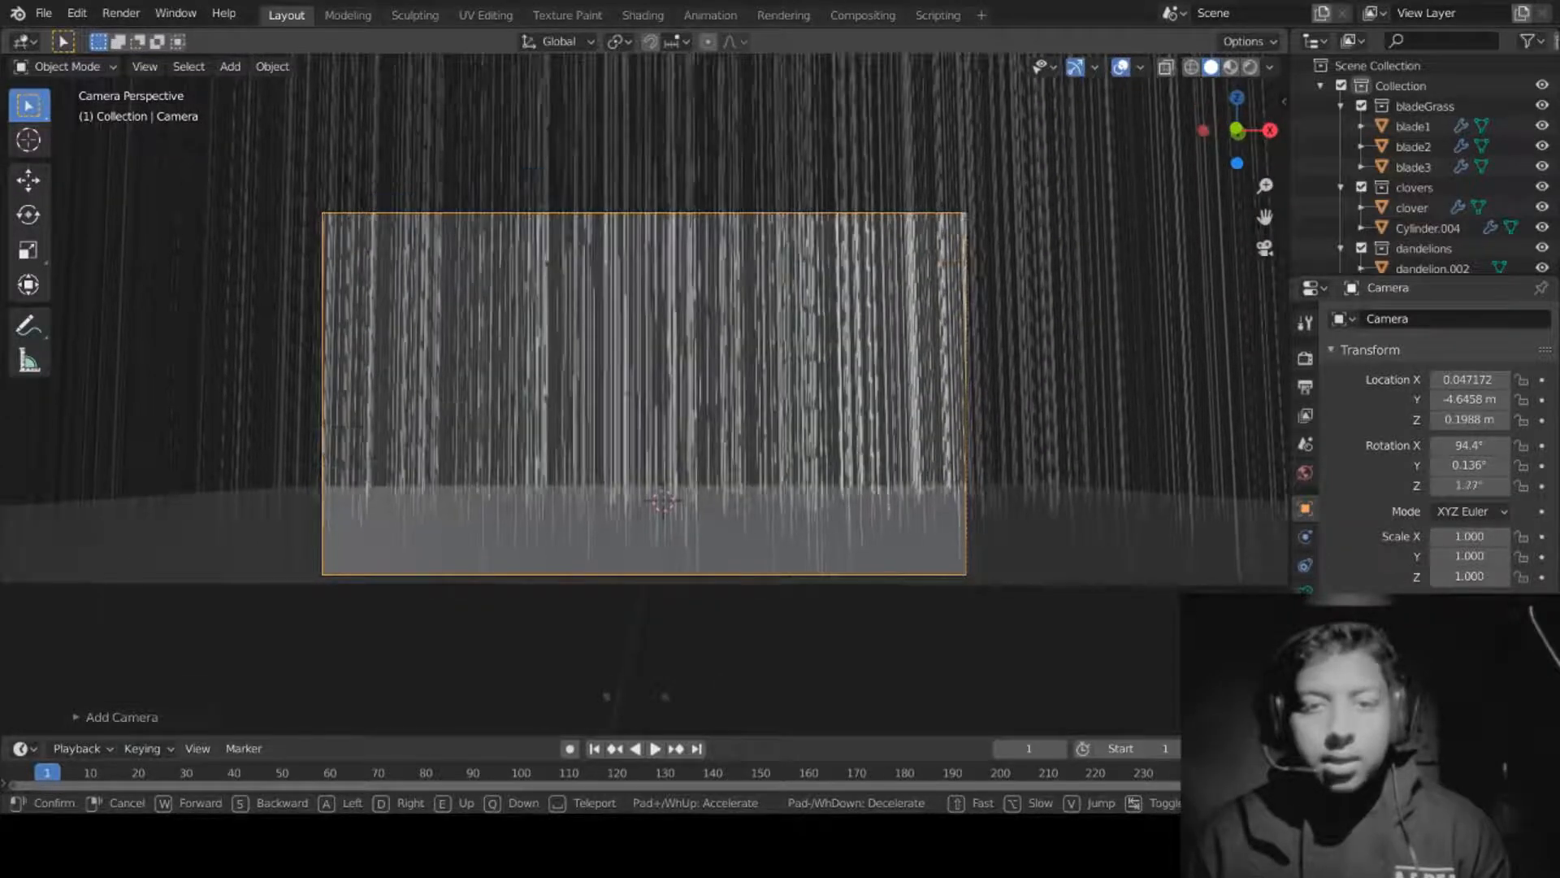
pyautogui.click(648, 400)
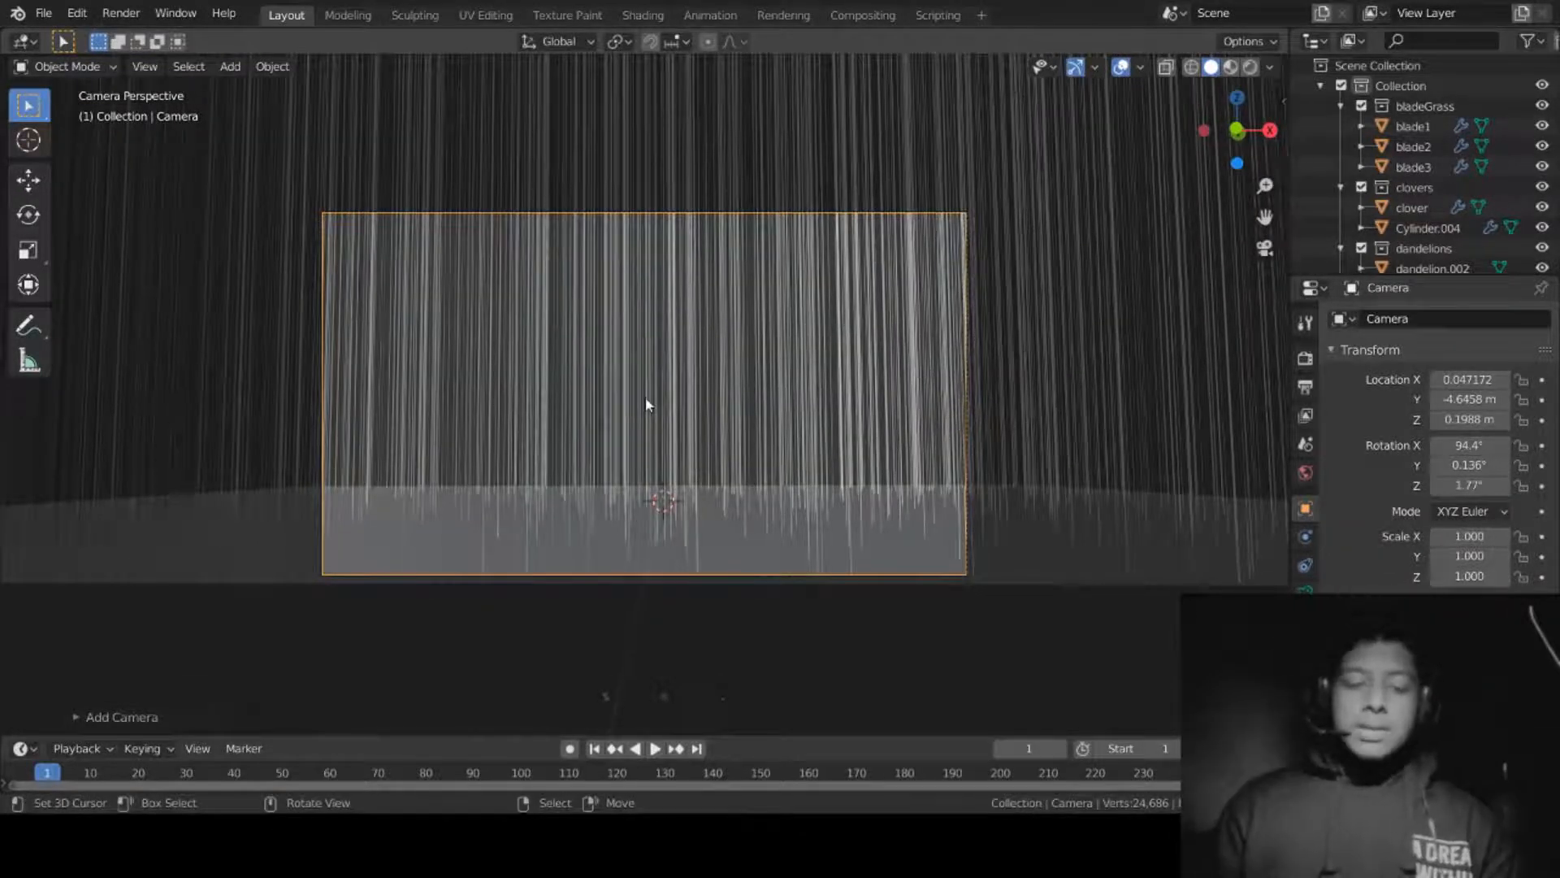
pyautogui.hotkey('shift', '`')
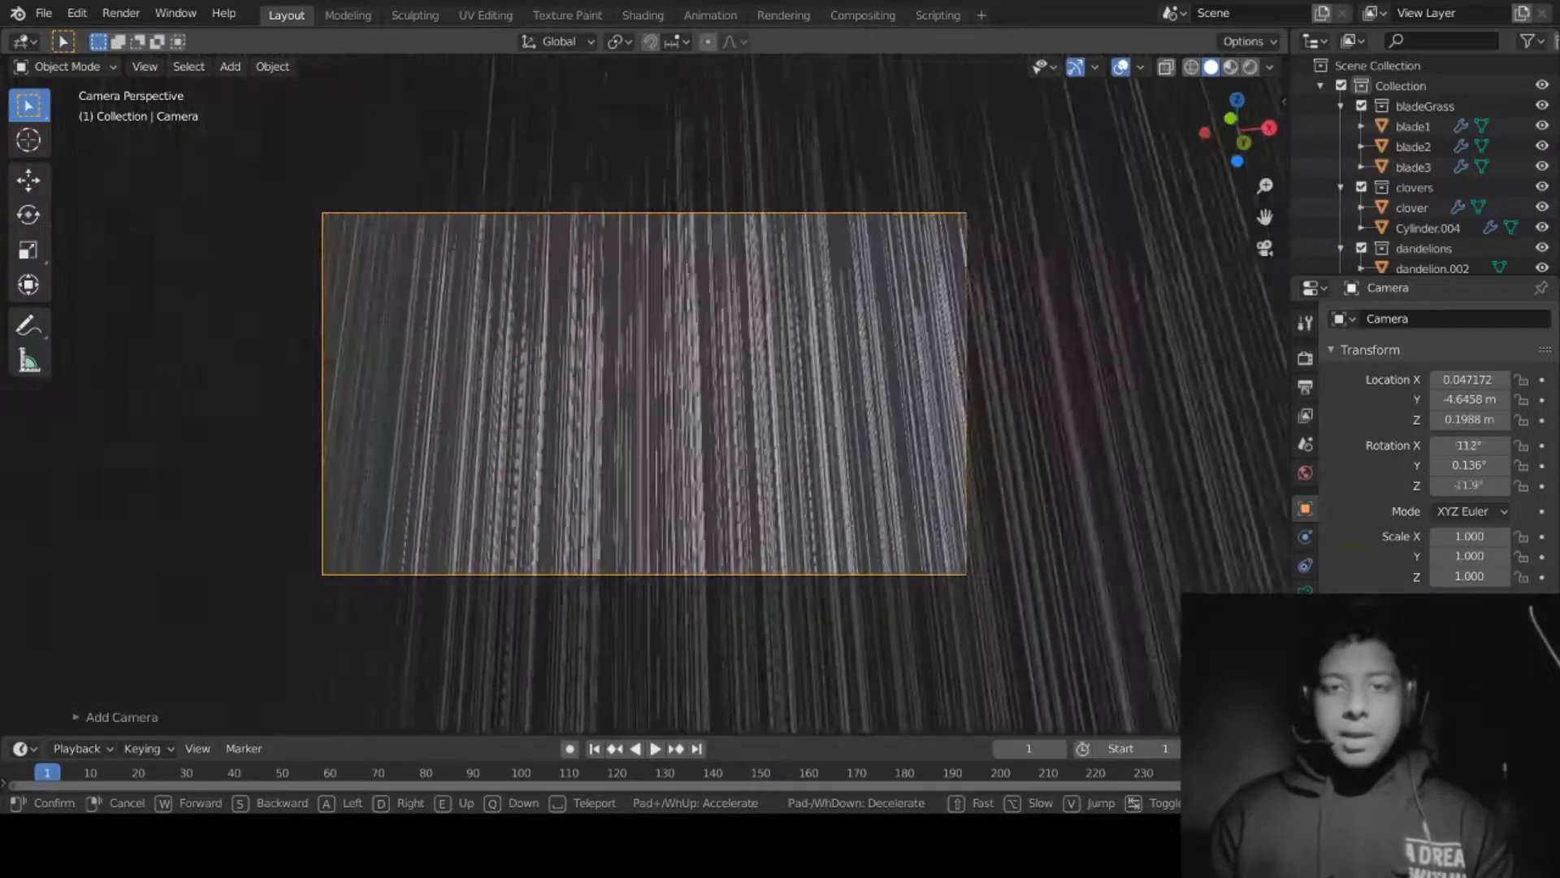
pyautogui.press('Escape')
pyautogui.hotkey('shift', '`')
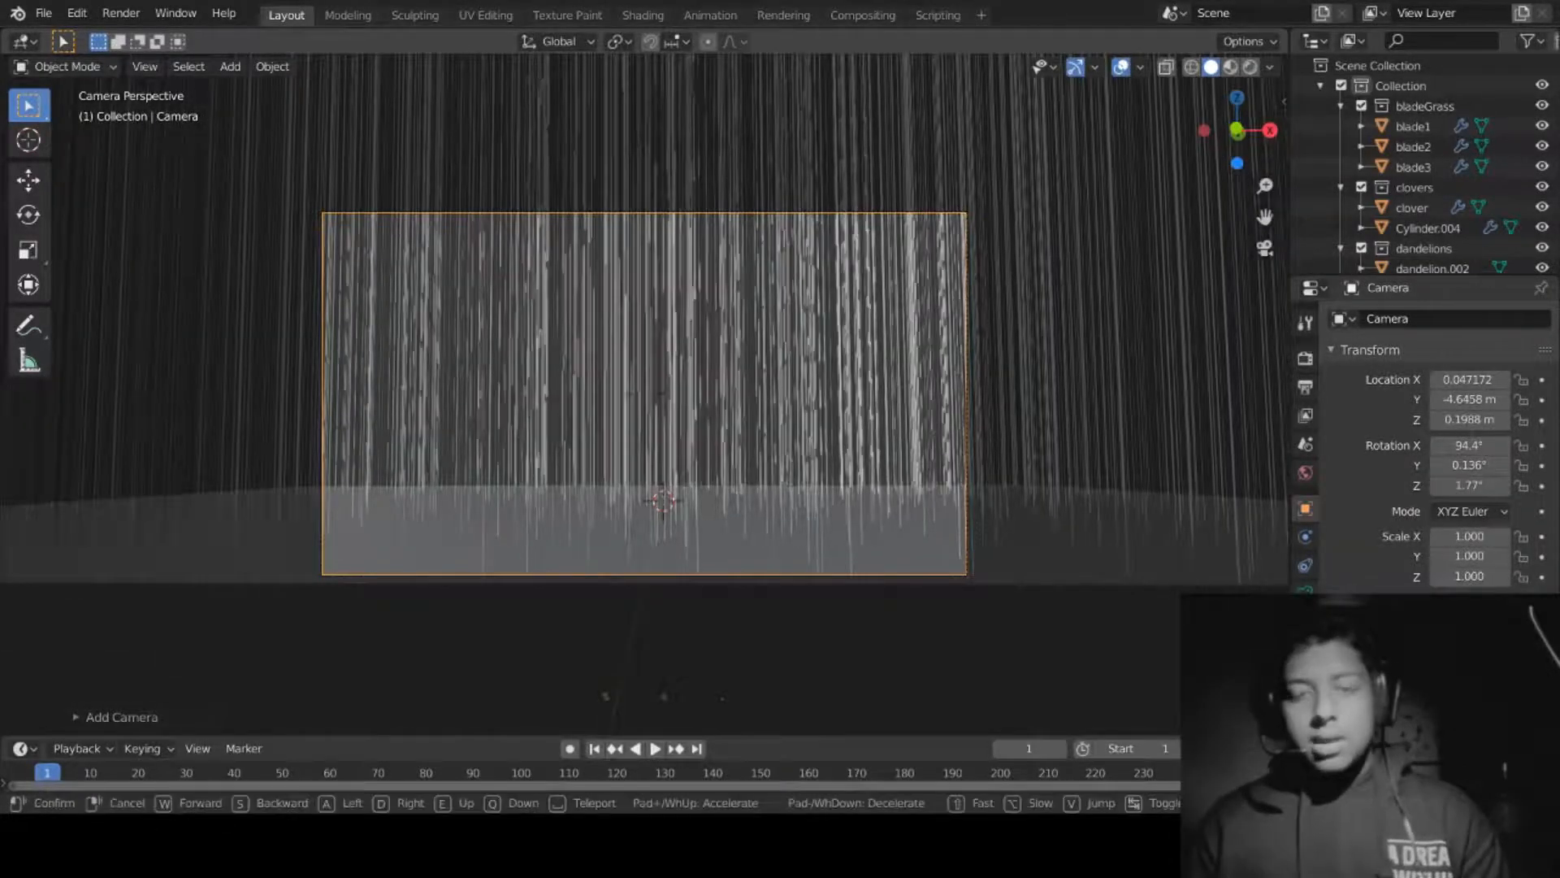
pyautogui.press('Escape')
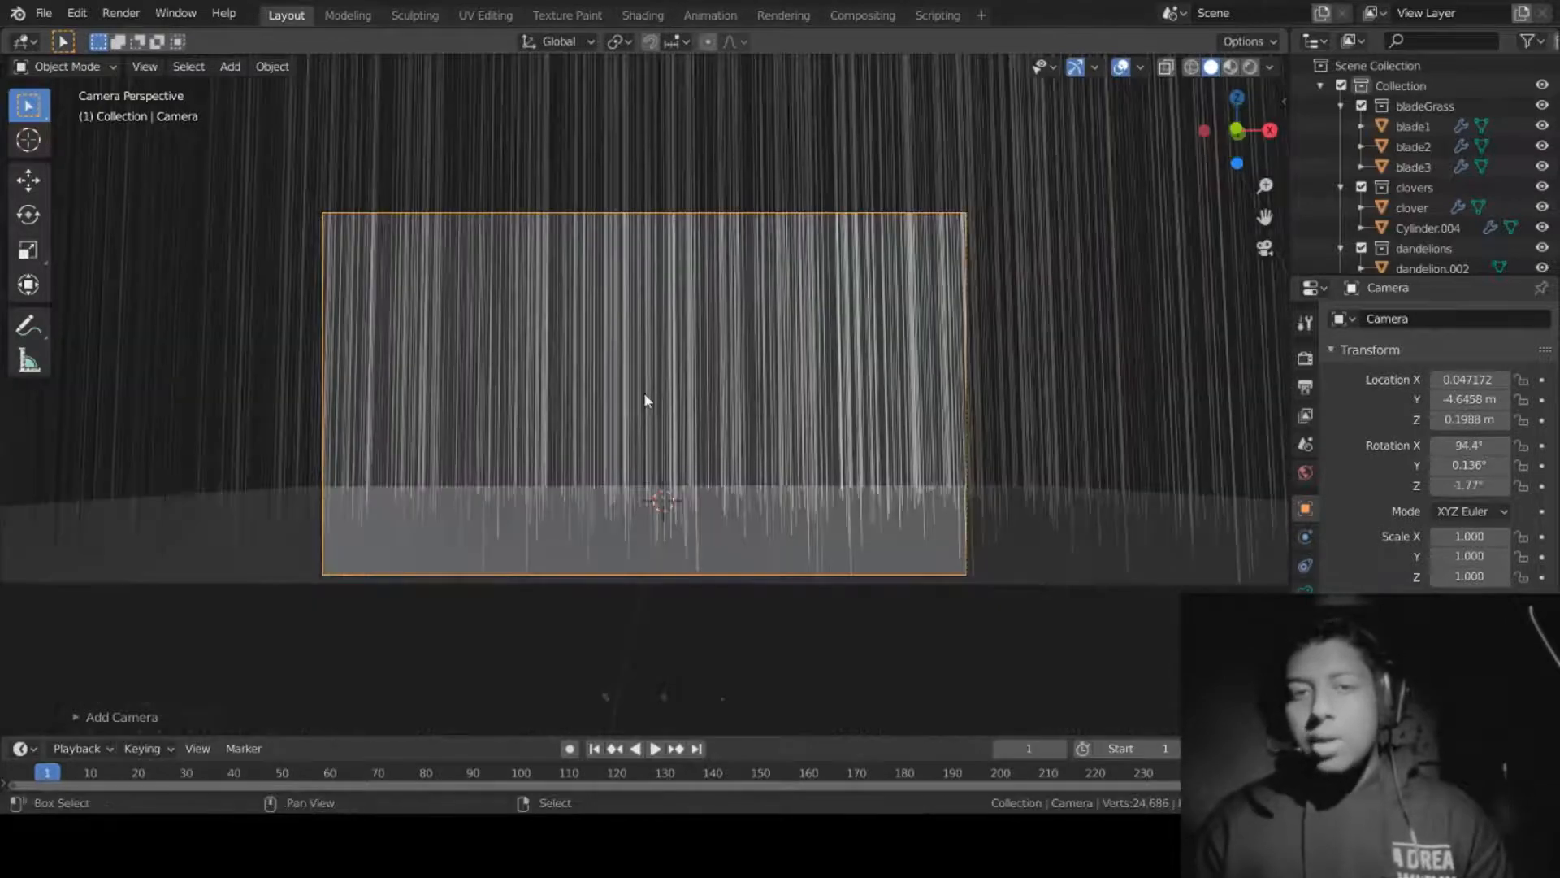
# Step: Undo the camera's creation and fly placement, and return from the camera view to a free perspective over the plane
pyautogui.hotkey('shift', '`')
pyautogui.click(646, 399)
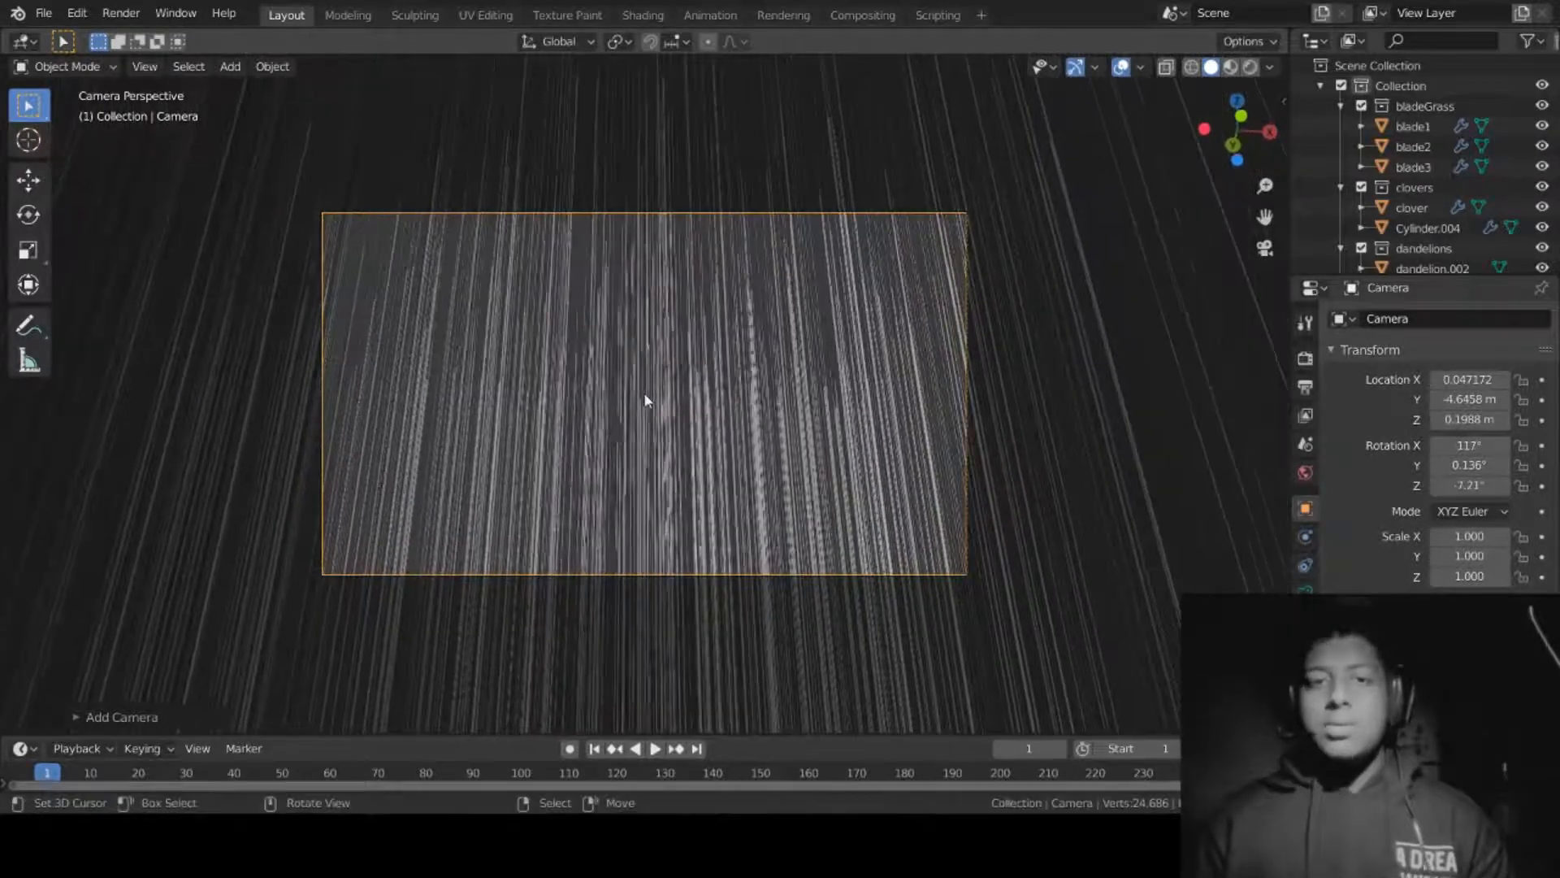
pyautogui.hotkey('ctrl', 'z')
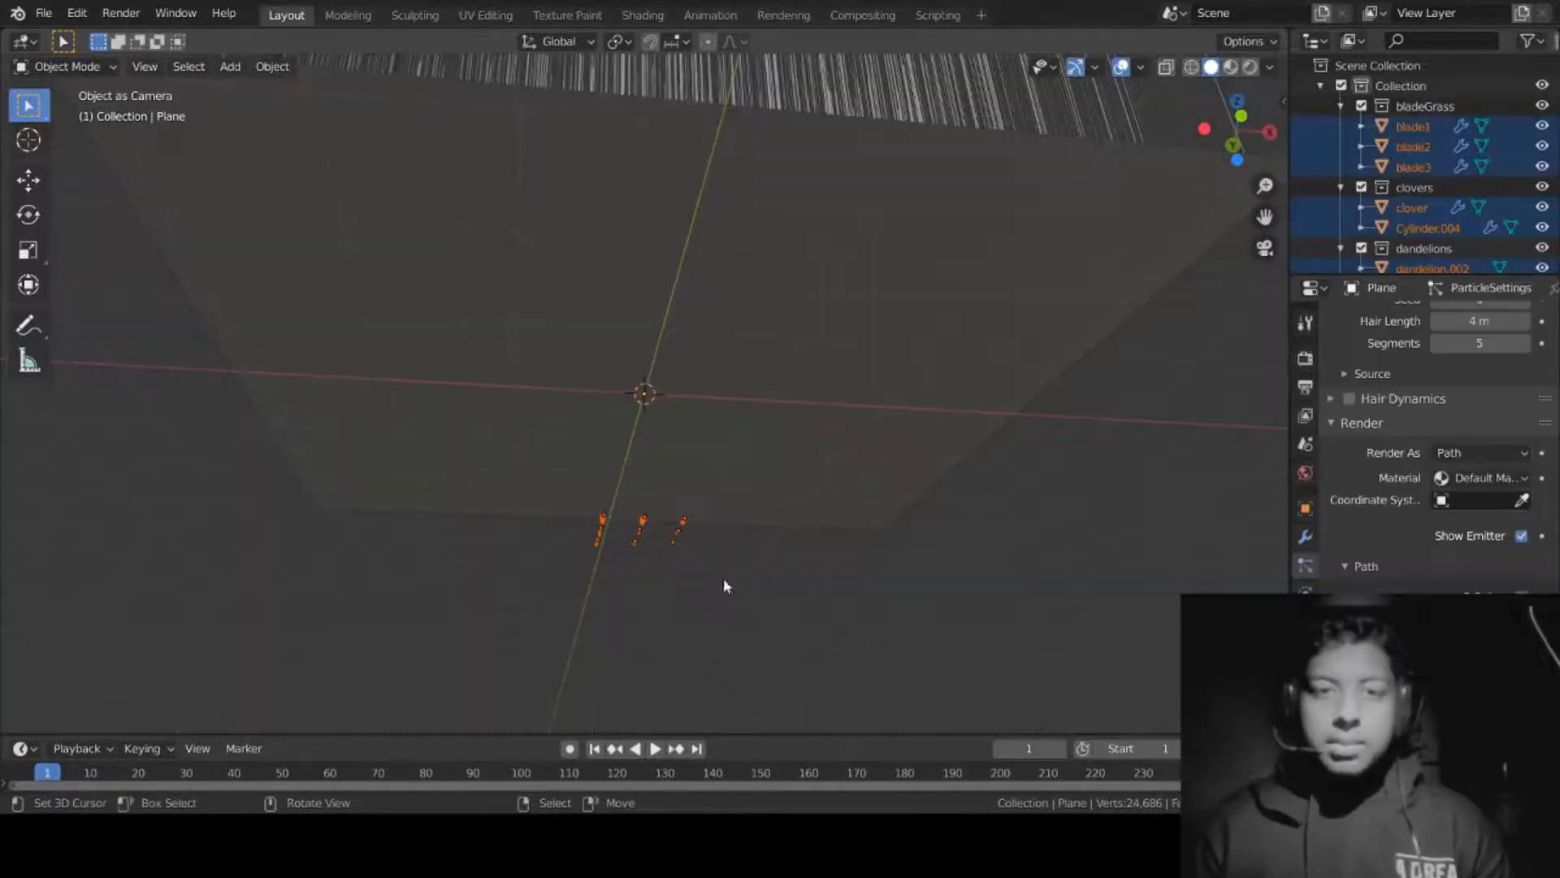
pyautogui.click(1266, 248)
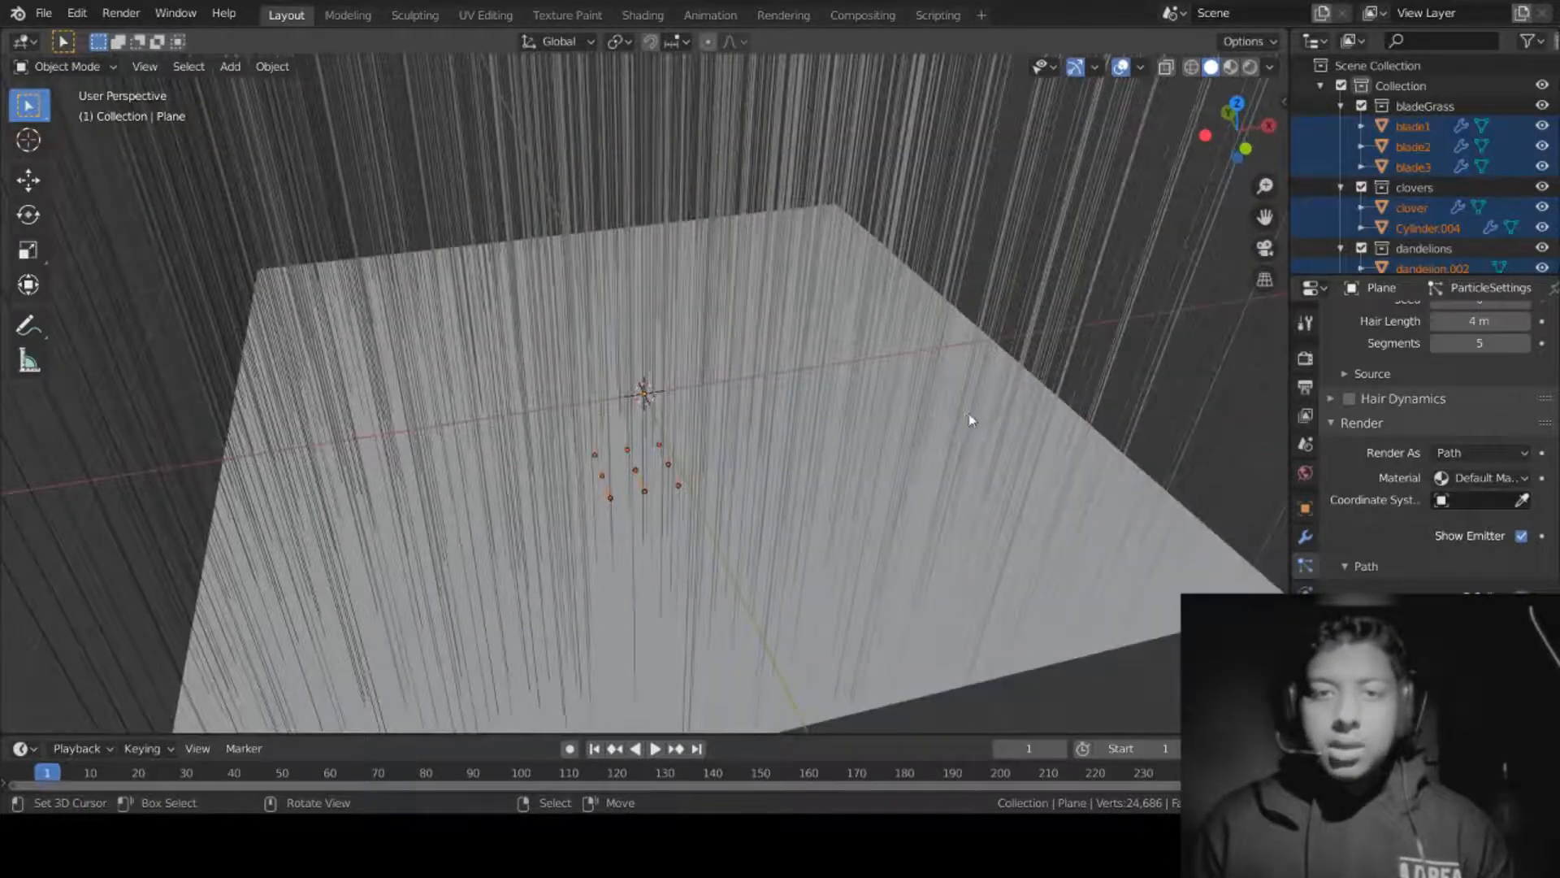
pyautogui.scroll(4, 970, 420)
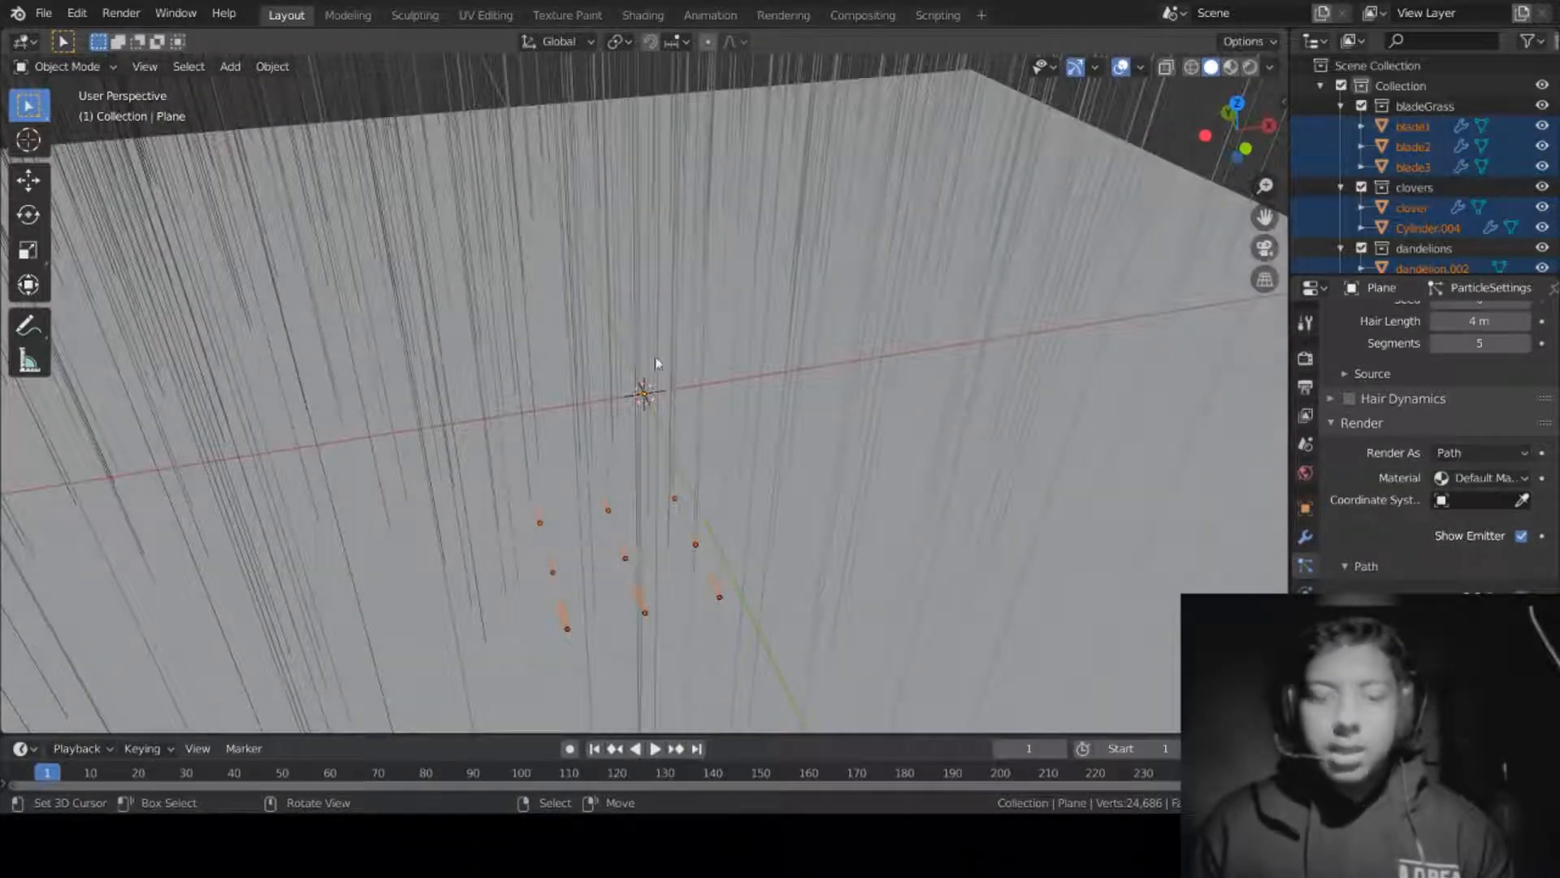
# Step: Add a new camera to the scene and look through it
pyautogui.hotkey('shift', 'a')
pyautogui.click(633, 357)
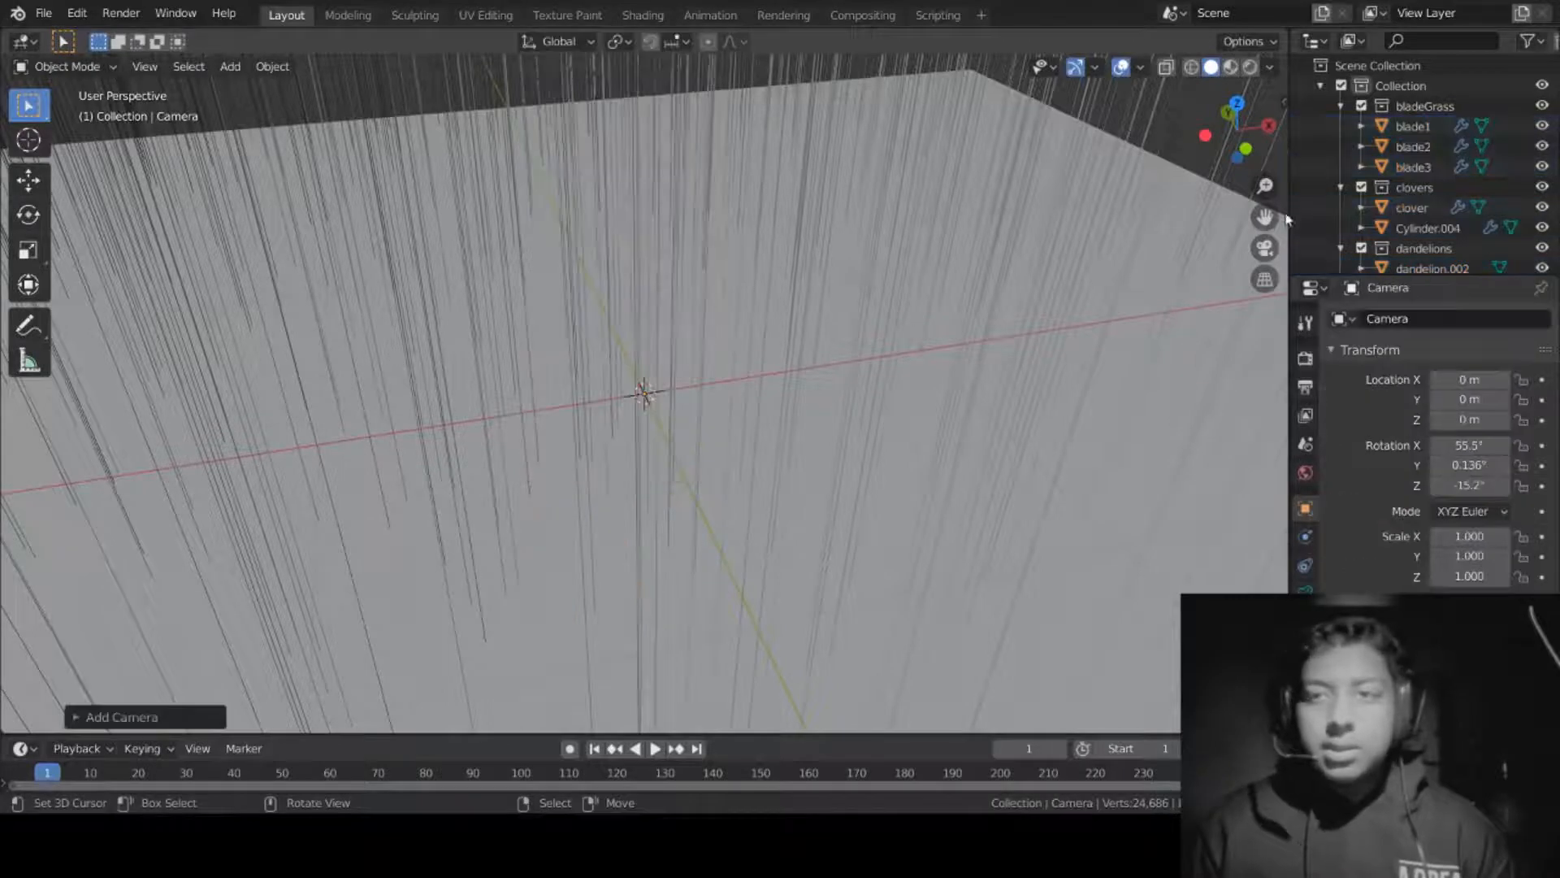
pyautogui.click(1265, 247)
# Step: Fly the camera back to a low view across the plane, at about Y -4.13, Z 0.22 m with 87.3° X rotation
pyautogui.hotkey('shift', '`')
pyautogui.press('s')
pyautogui.press('e')
pyautogui.press('s')
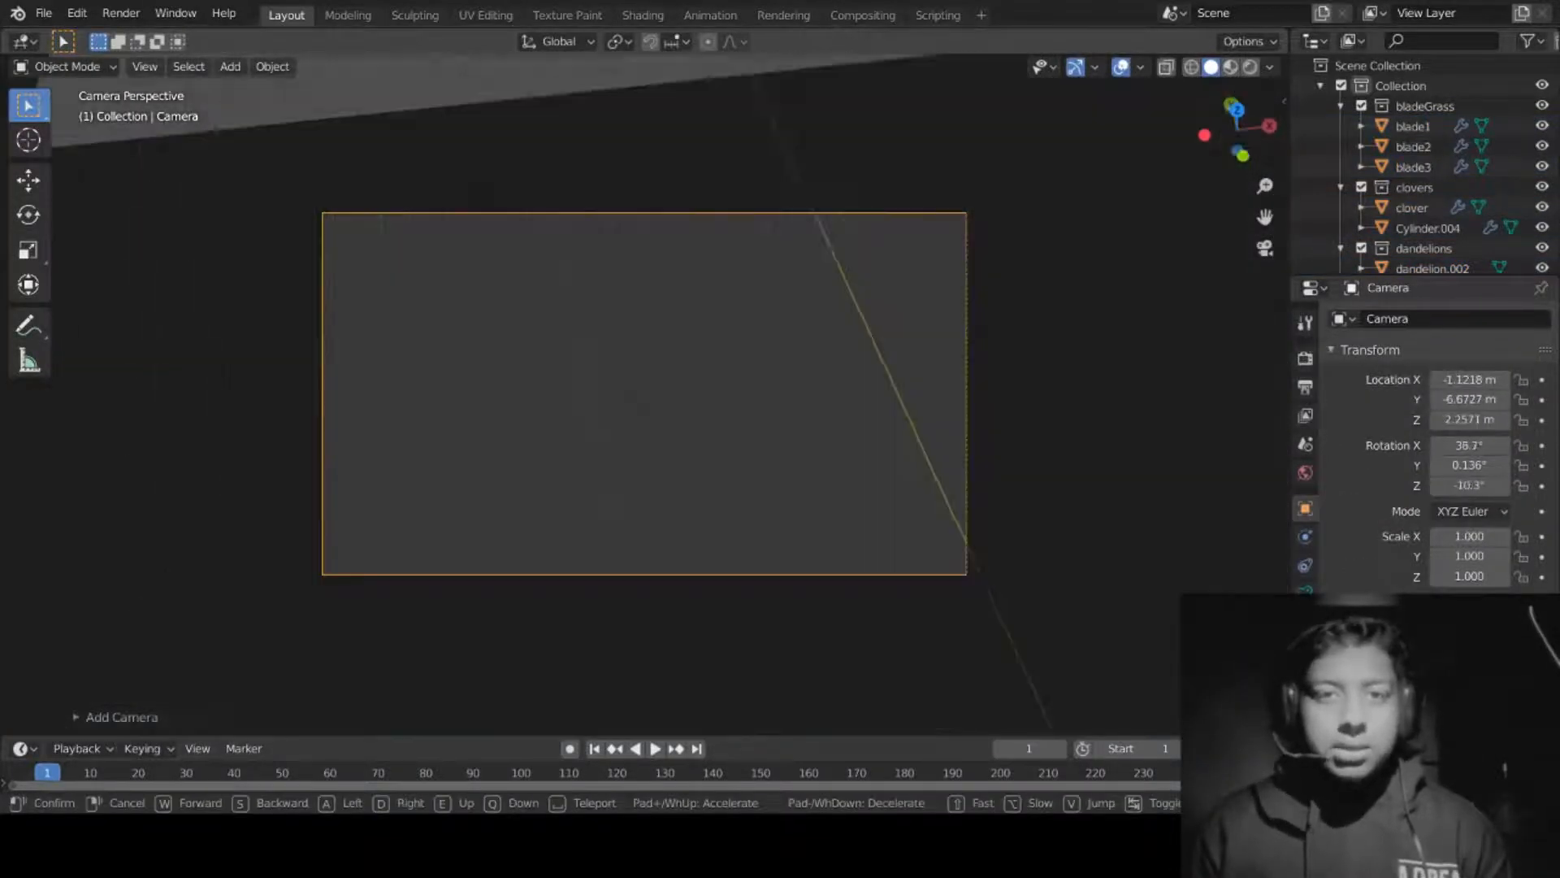
pyautogui.press('w')
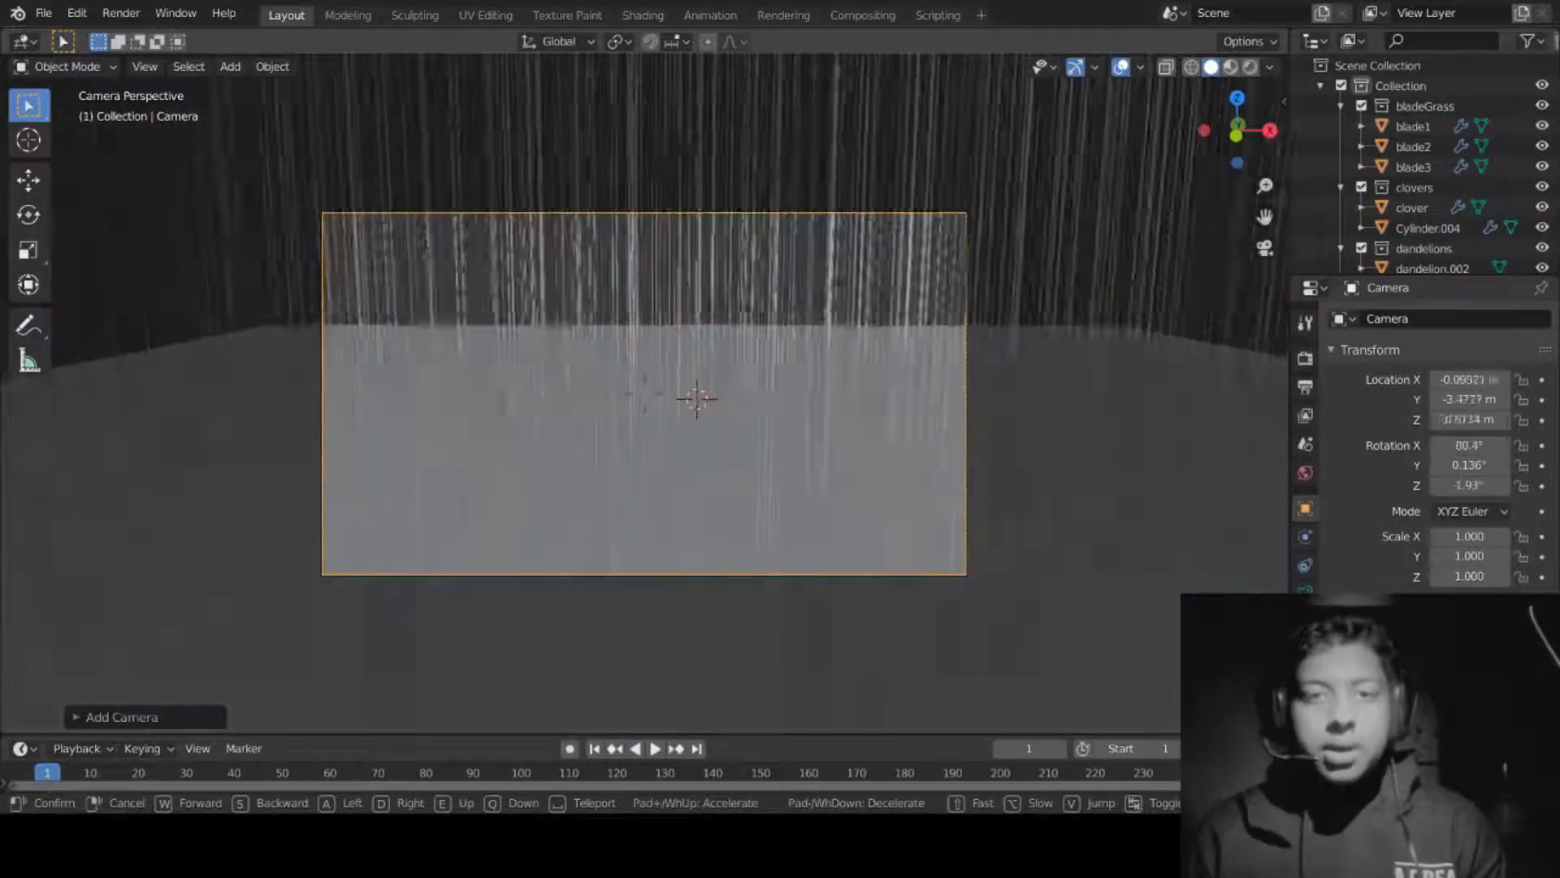
pyautogui.press('s')
pyautogui.press('w')
pyautogui.press('s')
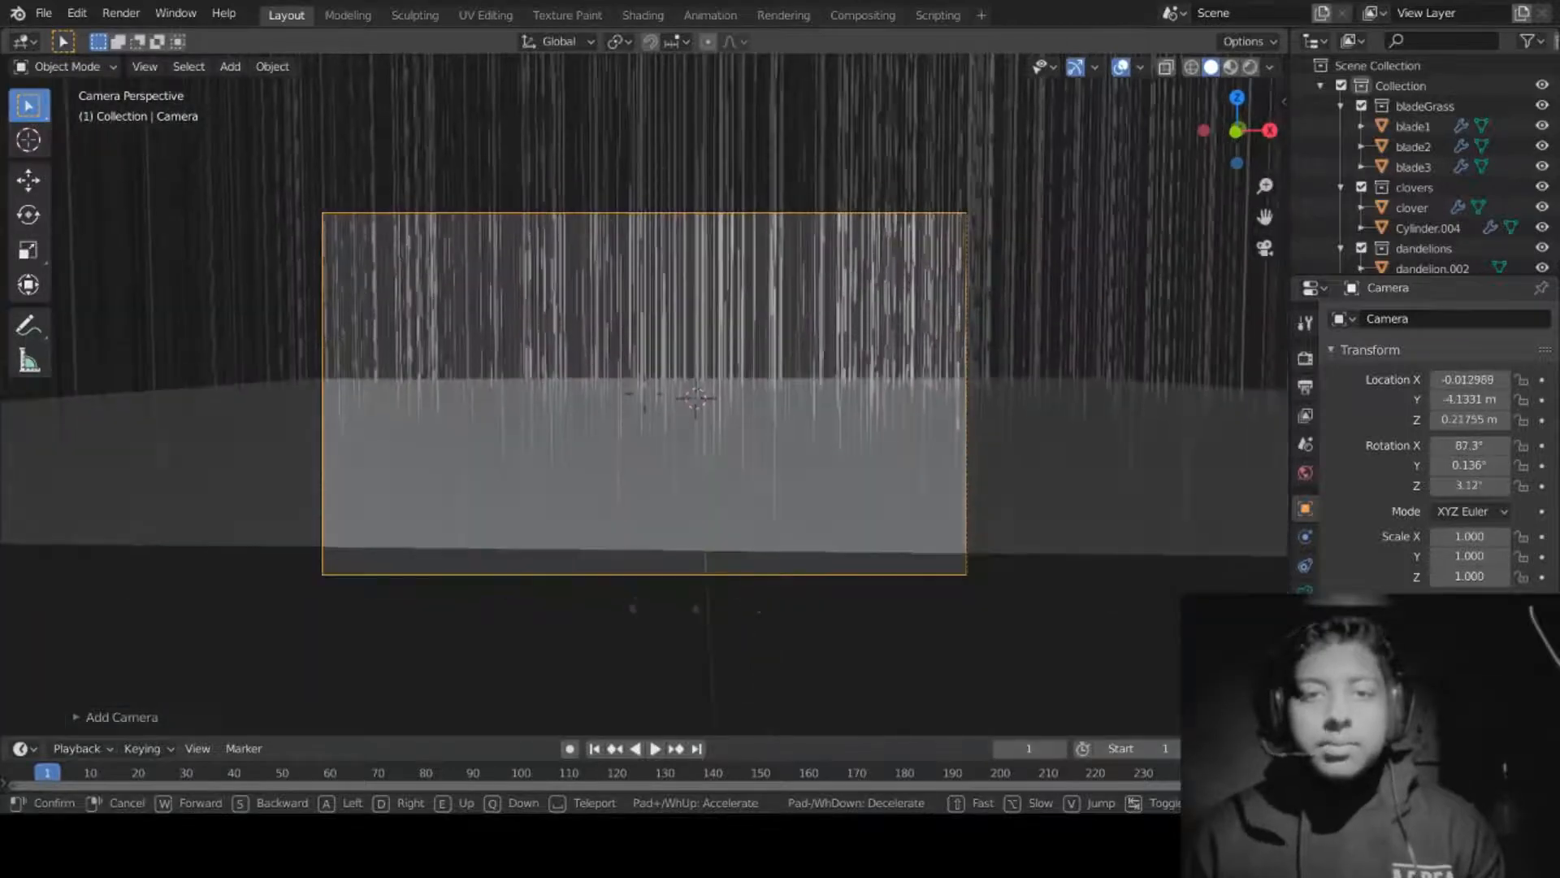
# Step: Fly the camera sideways in both directions, ending at about X -0.07 m with 89° X rotation
pyautogui.press('d')
pyautogui.press('a')
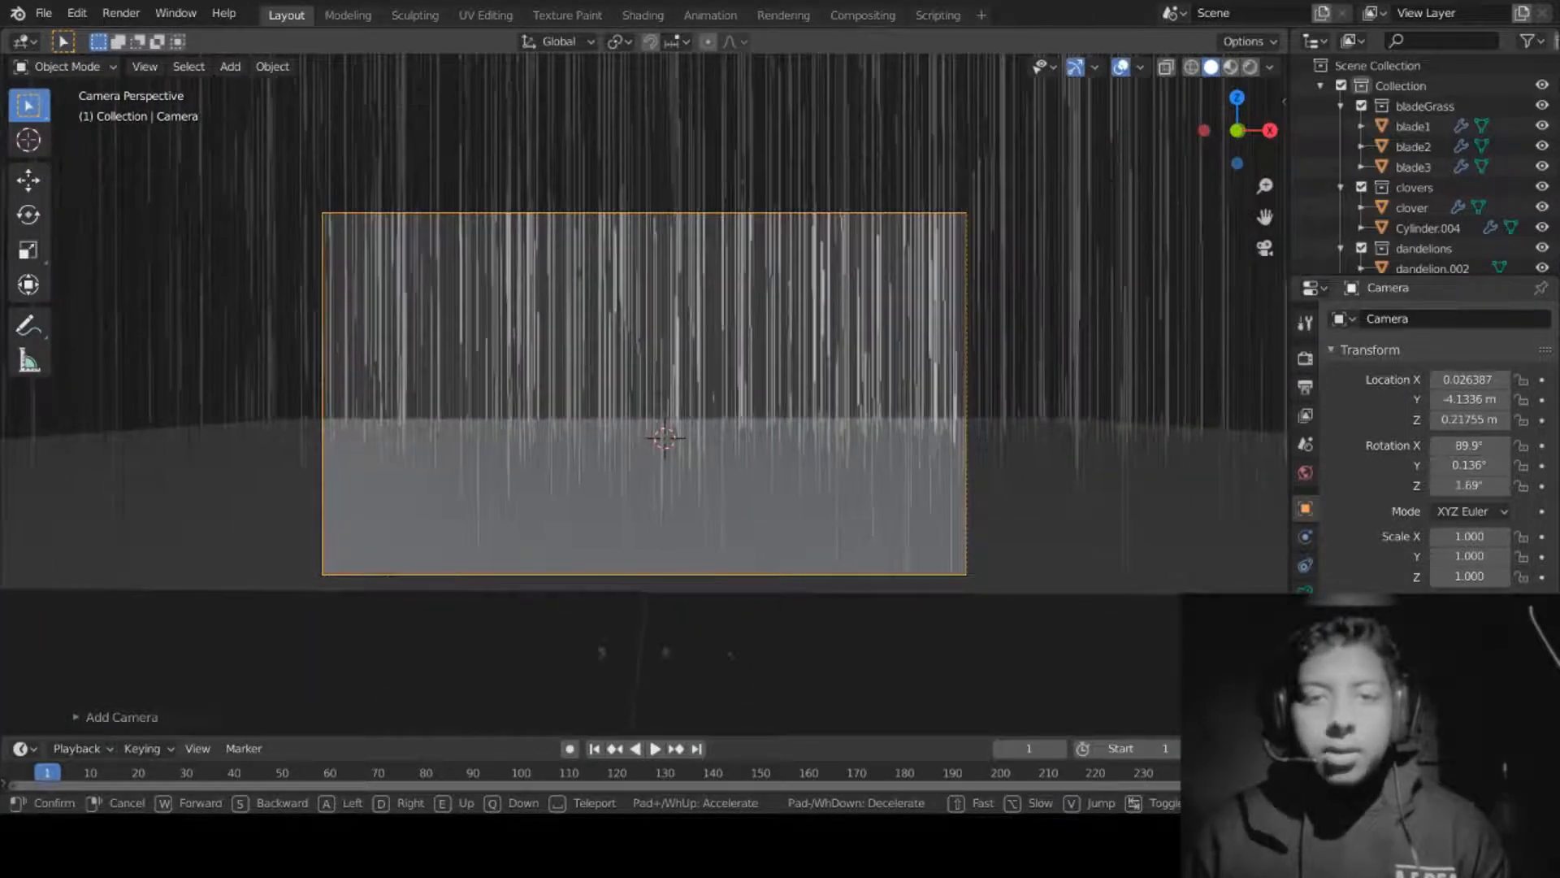
pyautogui.press('a')
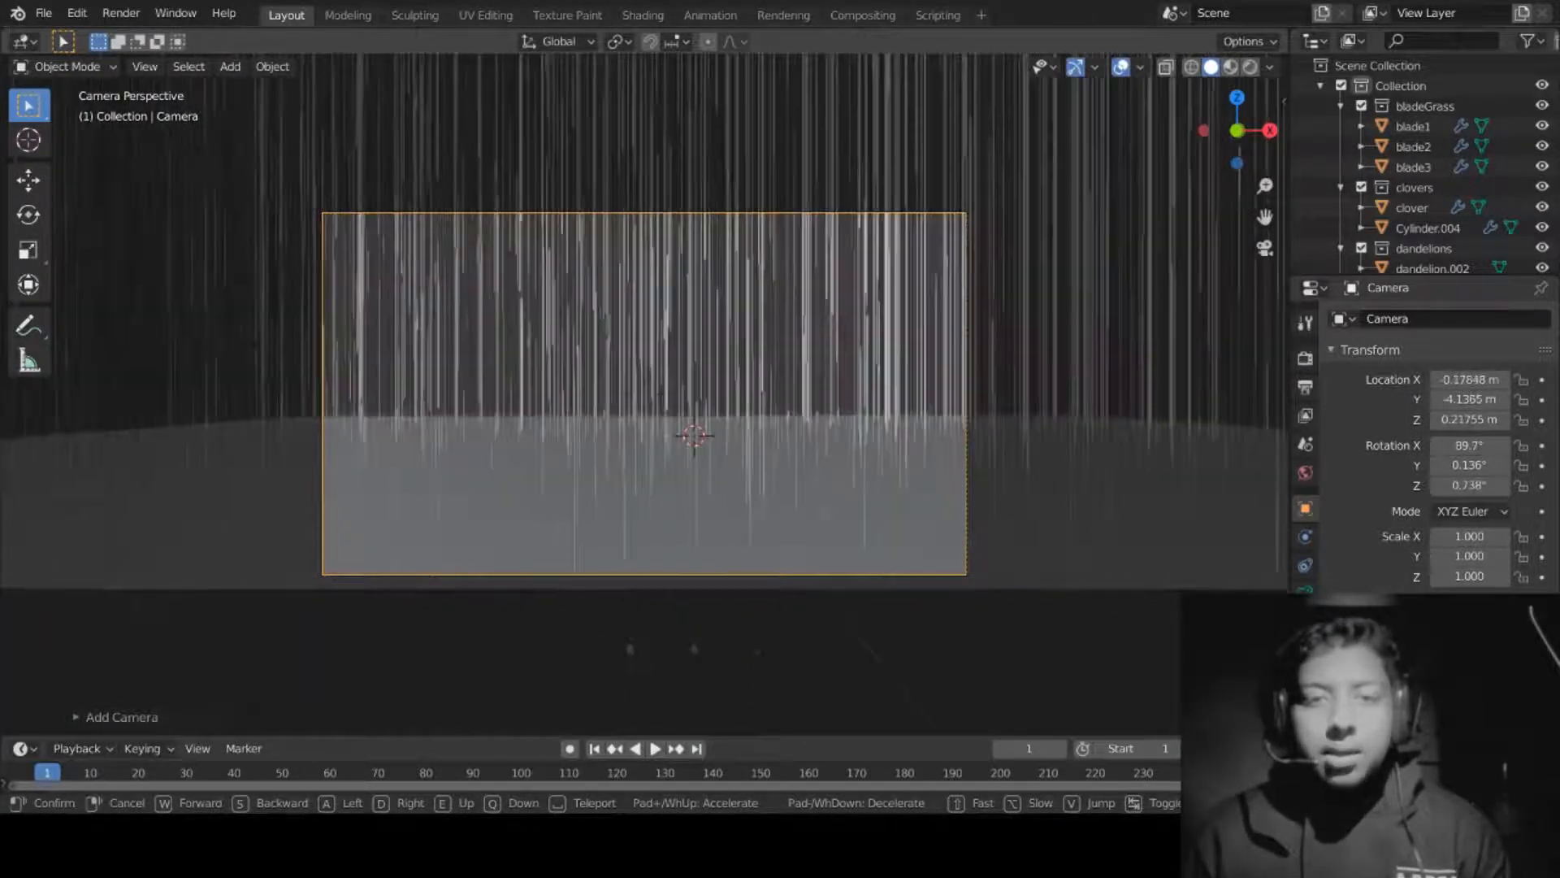
pyautogui.press('d')
pyautogui.press('d')
pyautogui.press('a')
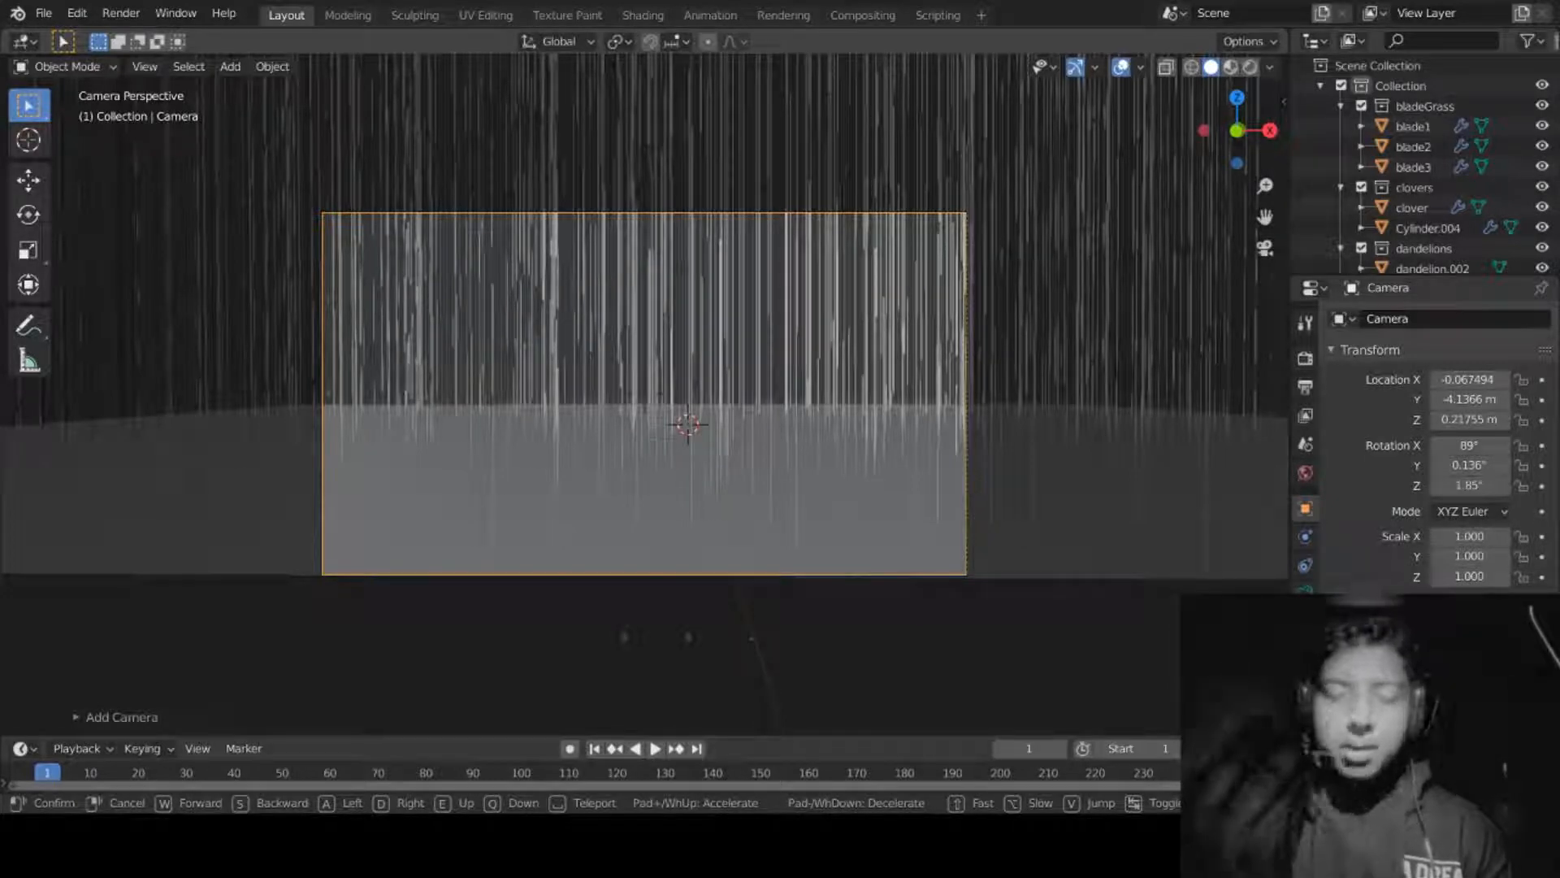
# Step: Fly the camera forward and backward across the plane, ending close to the surface at about Y -3.19, Z 0.03 m
pyautogui.press('w')
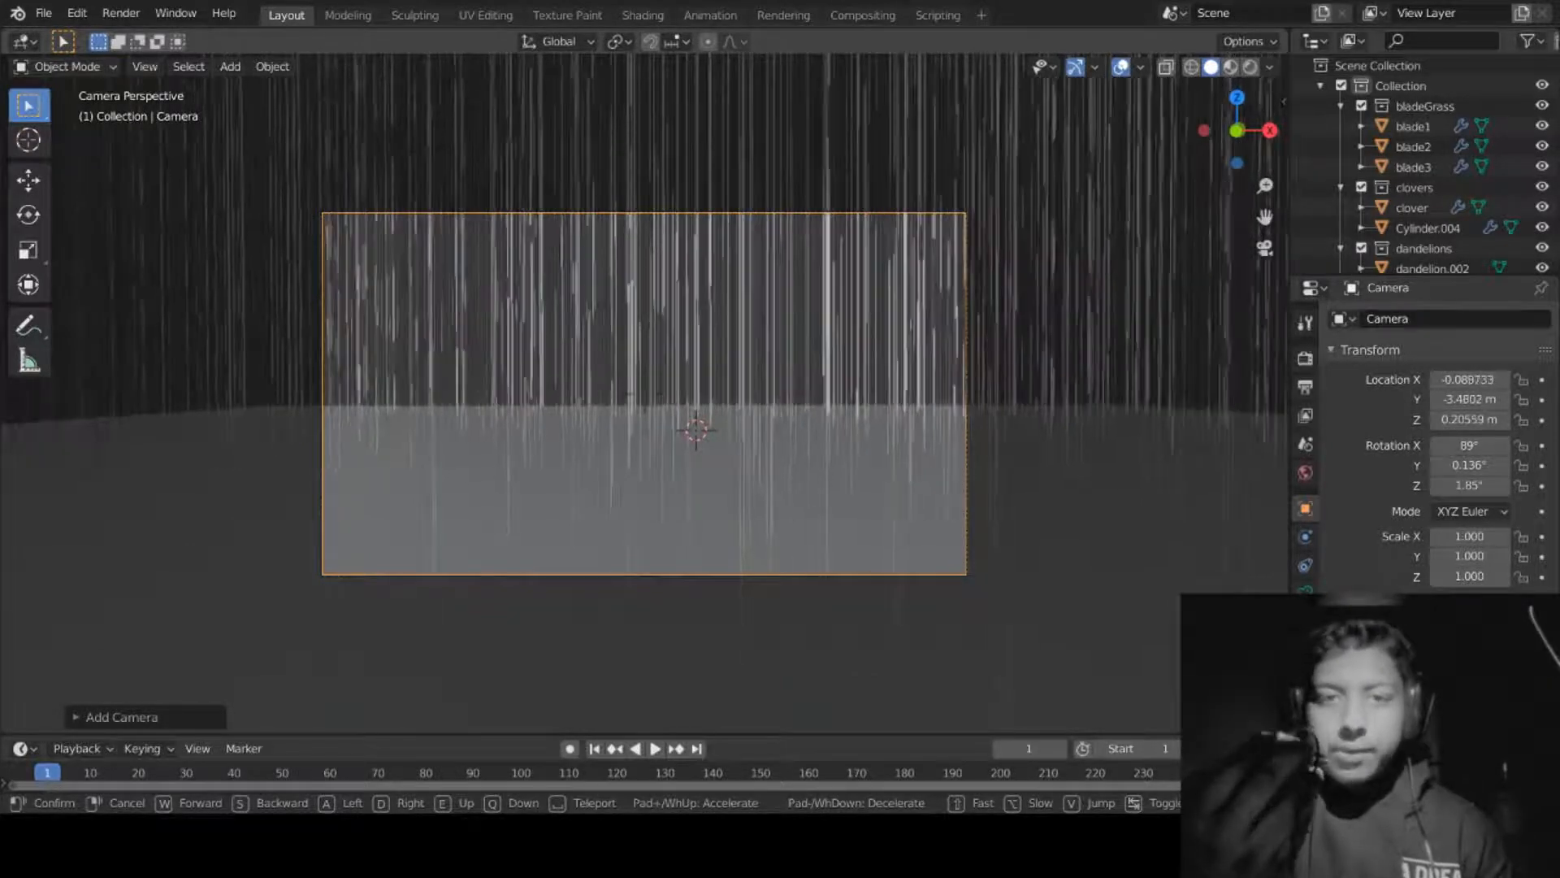
pyautogui.press('s')
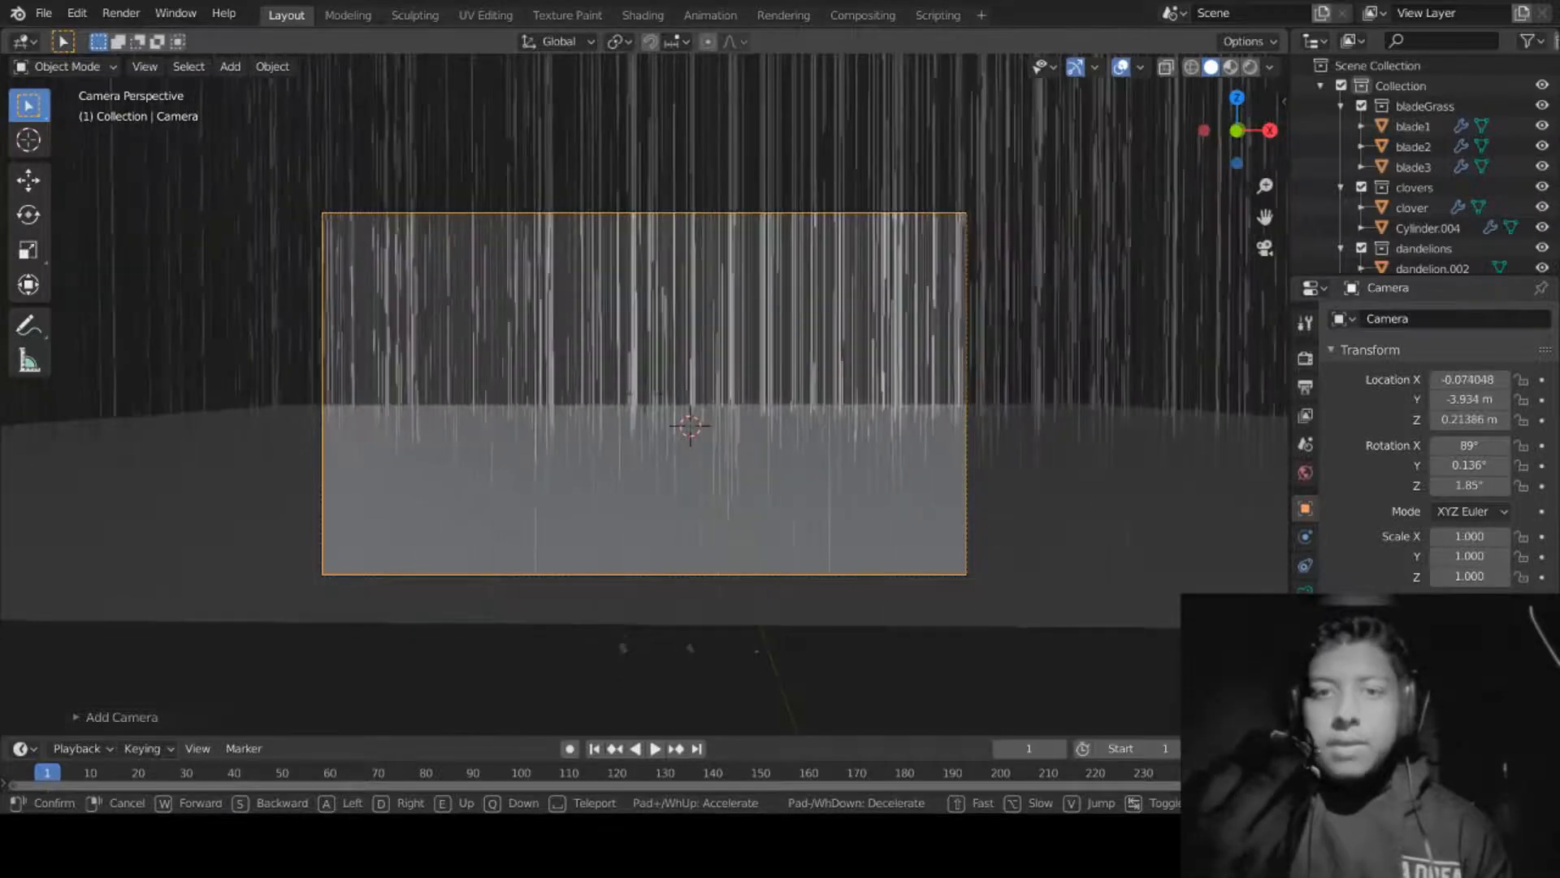
pyautogui.press('s')
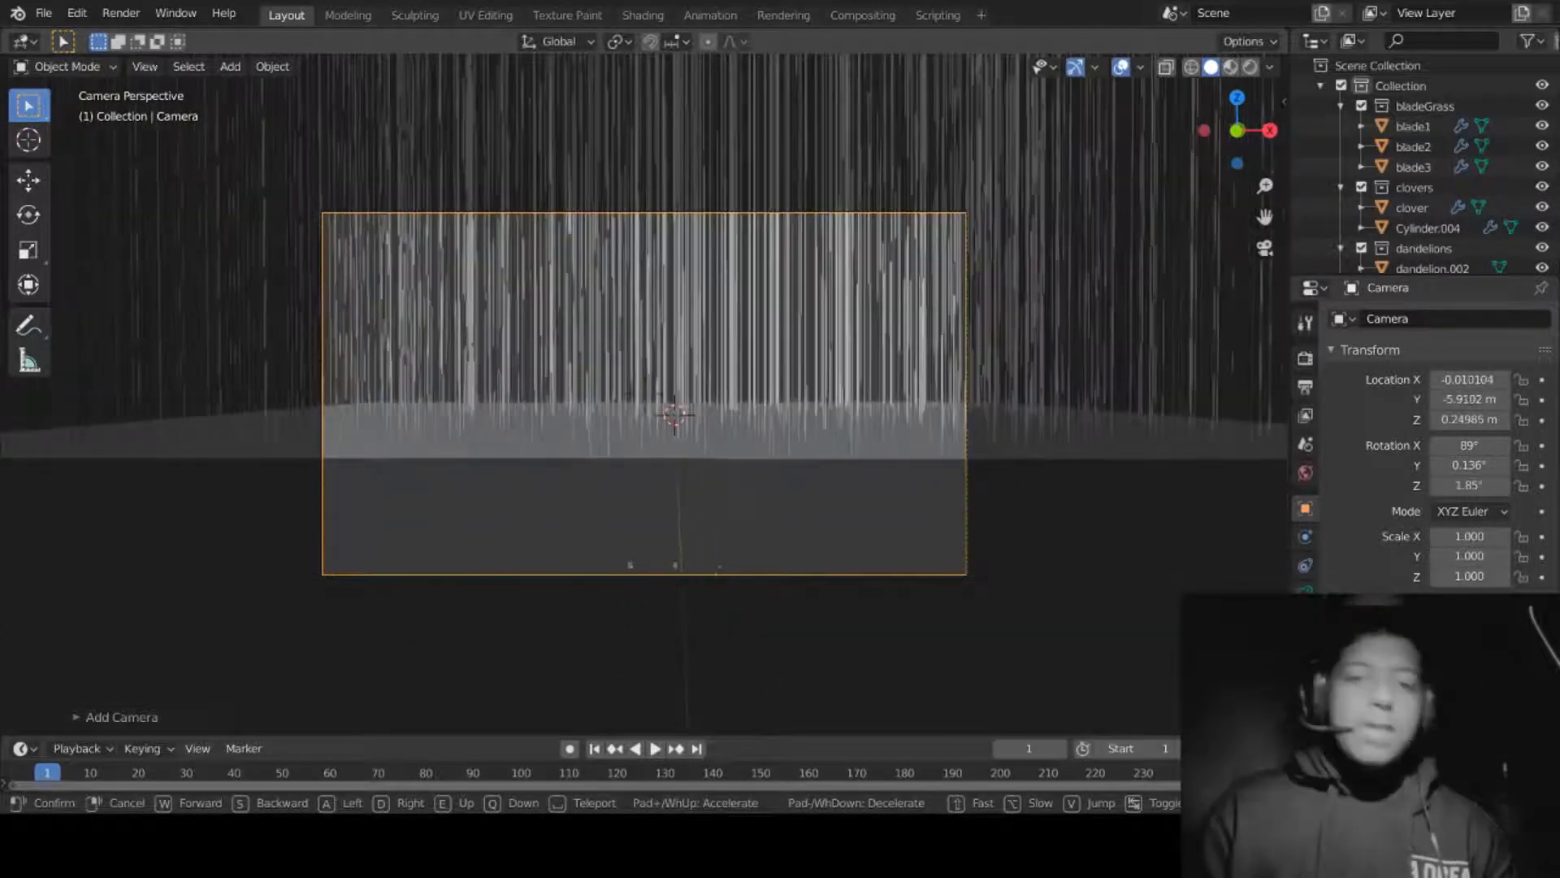
pyautogui.press('w')
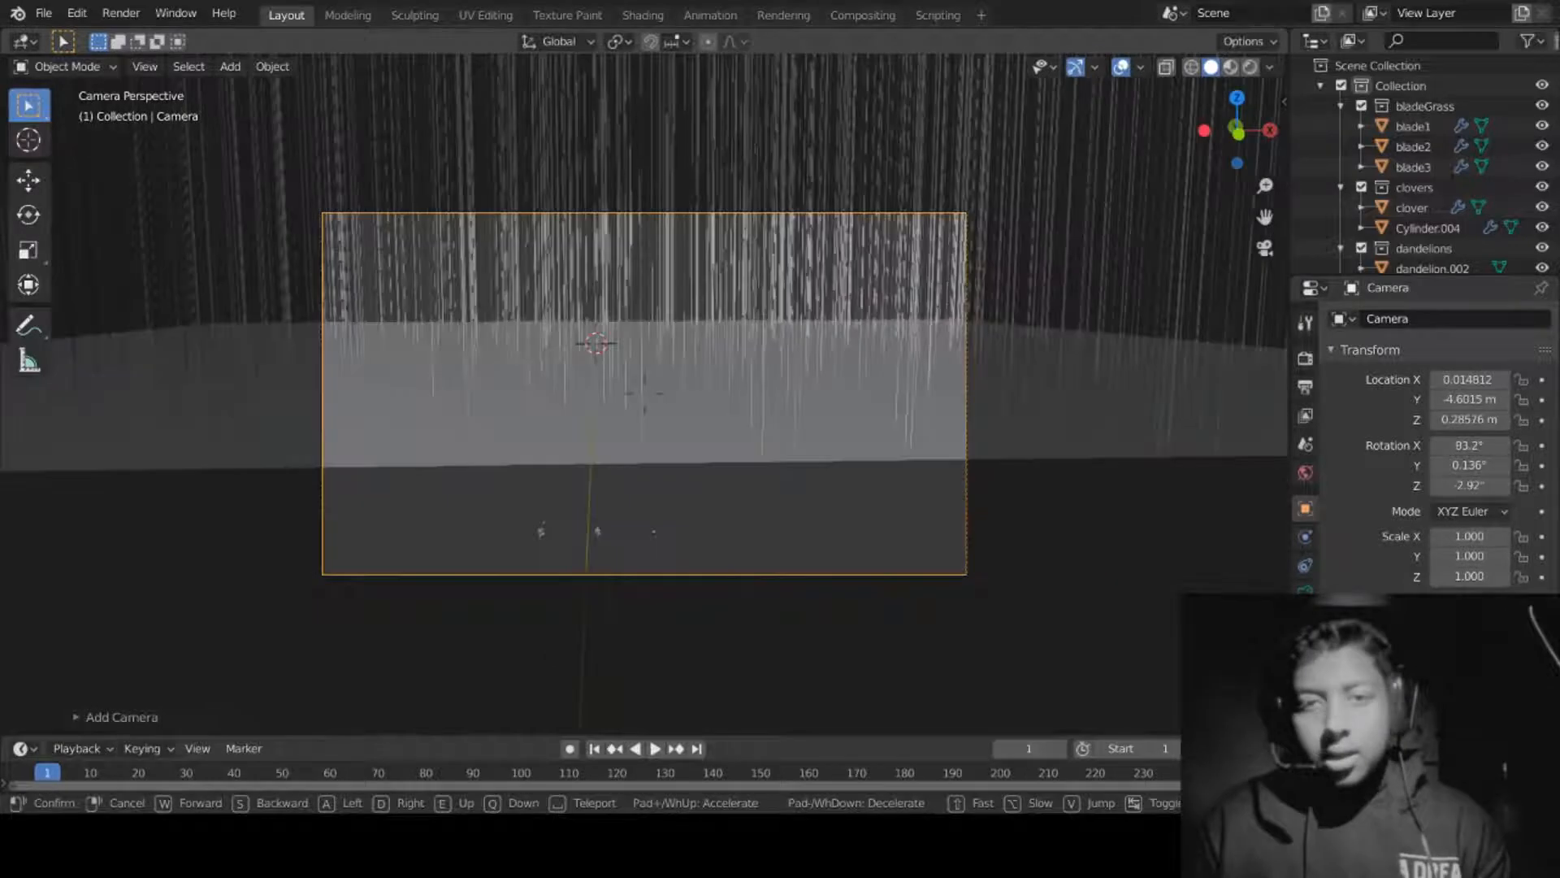
pyautogui.press('w')
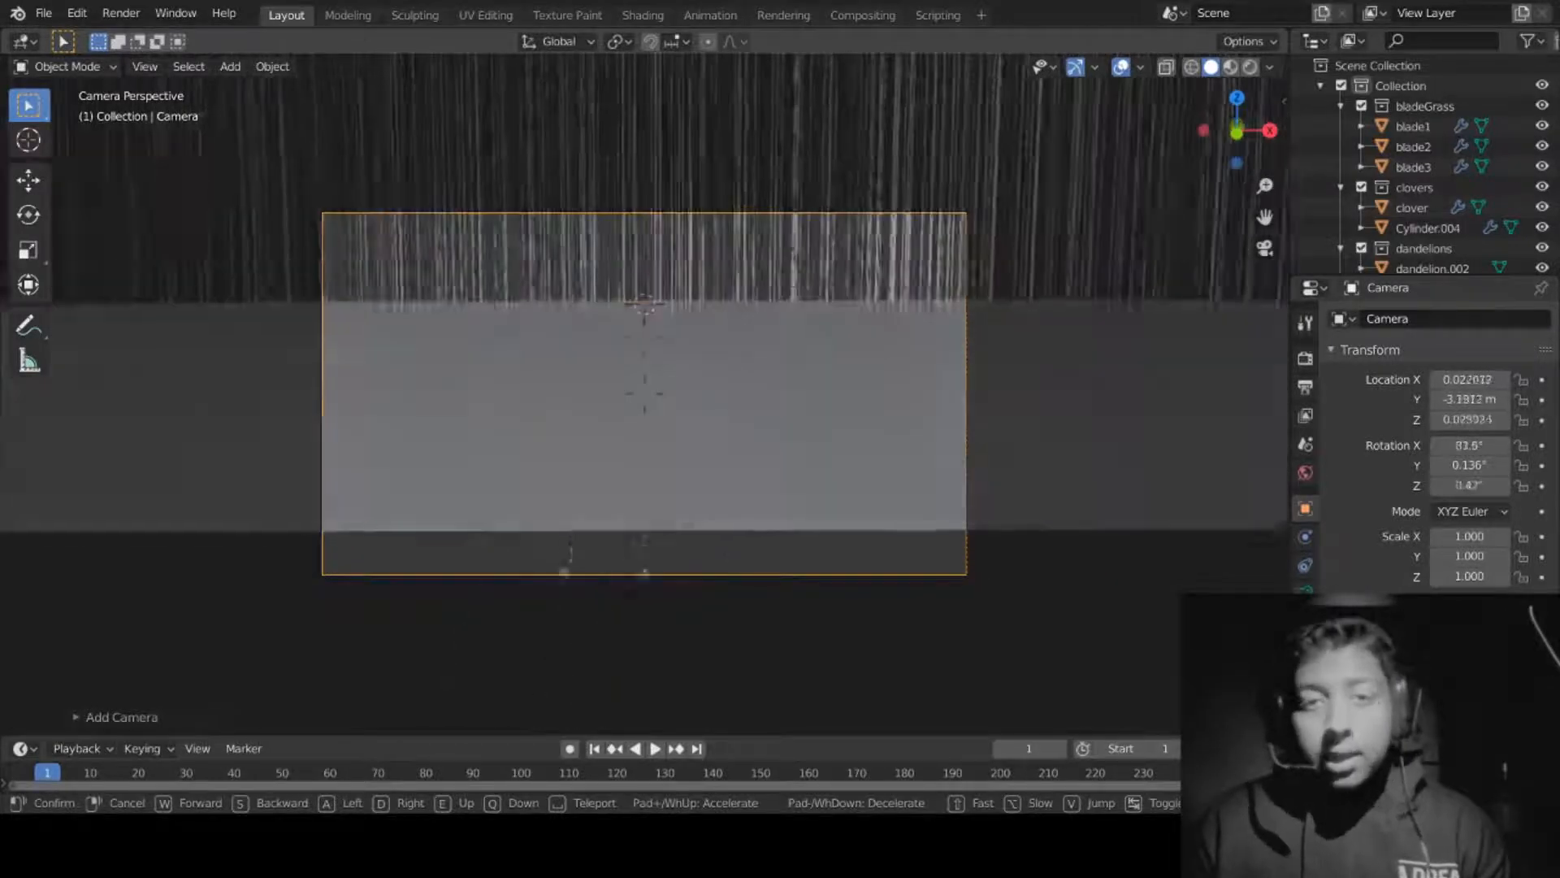
# Step: Fly the camera down and up around the plane's surface, settling it at about Y -3.45, Z 0.026 m with 96.2° X rotation
pyautogui.press('q')
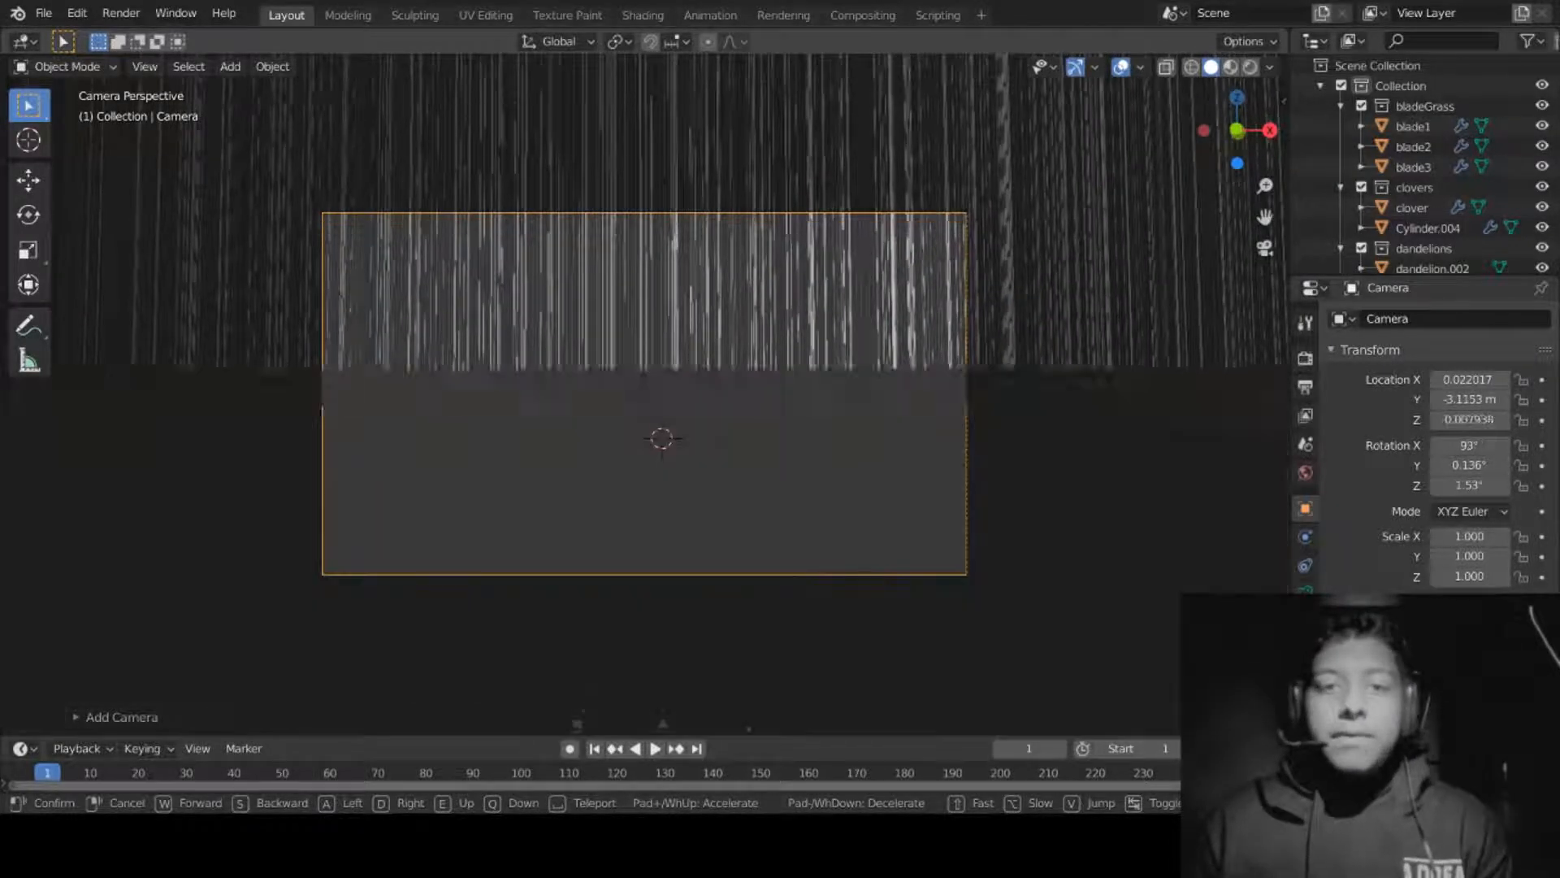
pyautogui.press('e')
pyautogui.press('a')
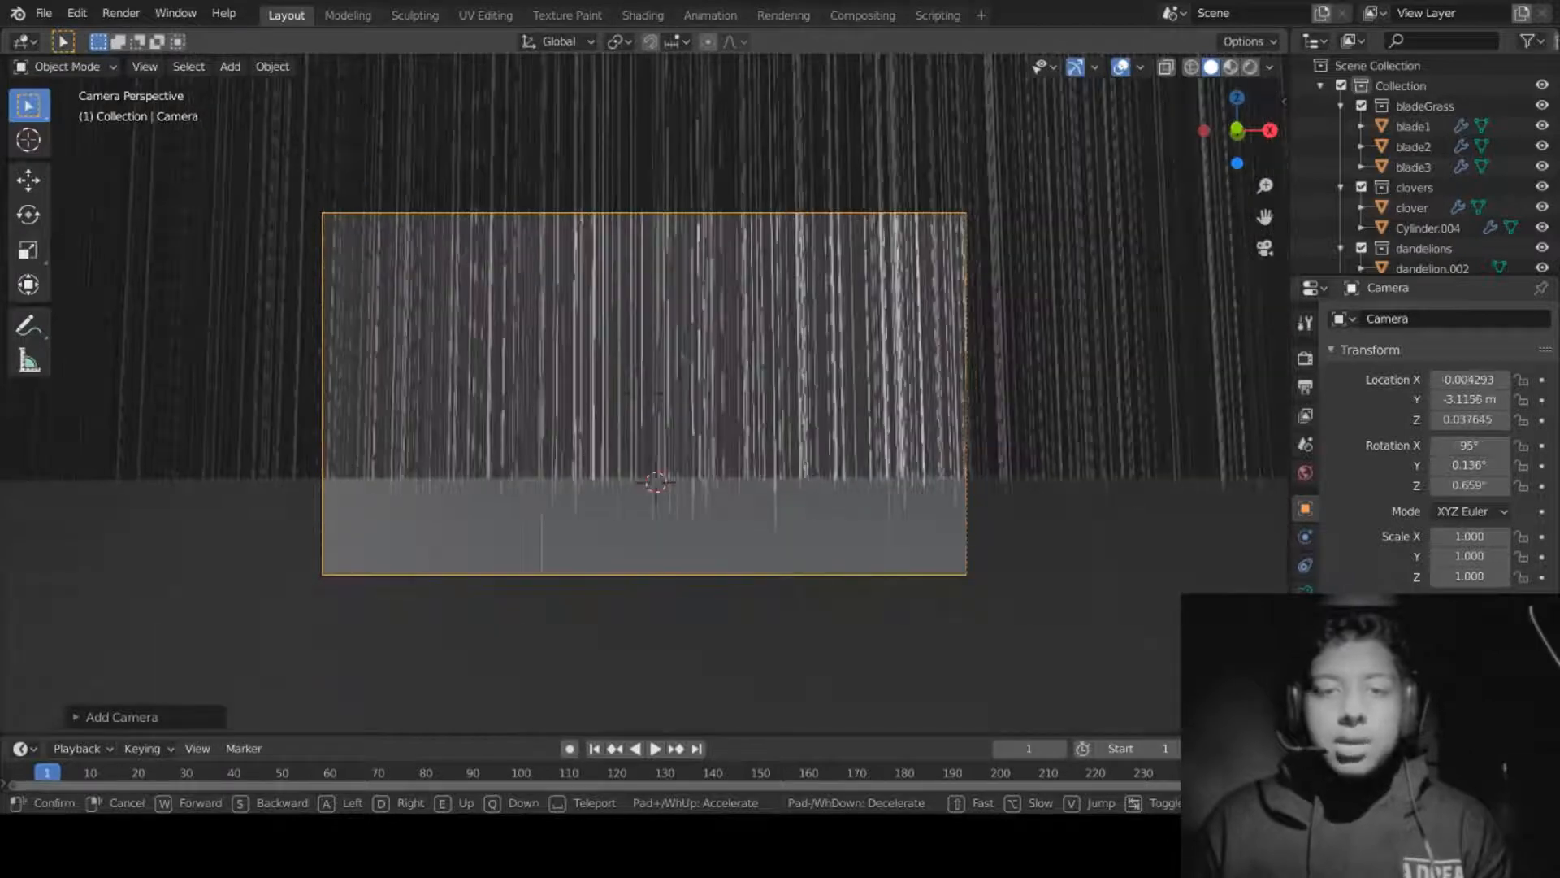
pyautogui.press('e')
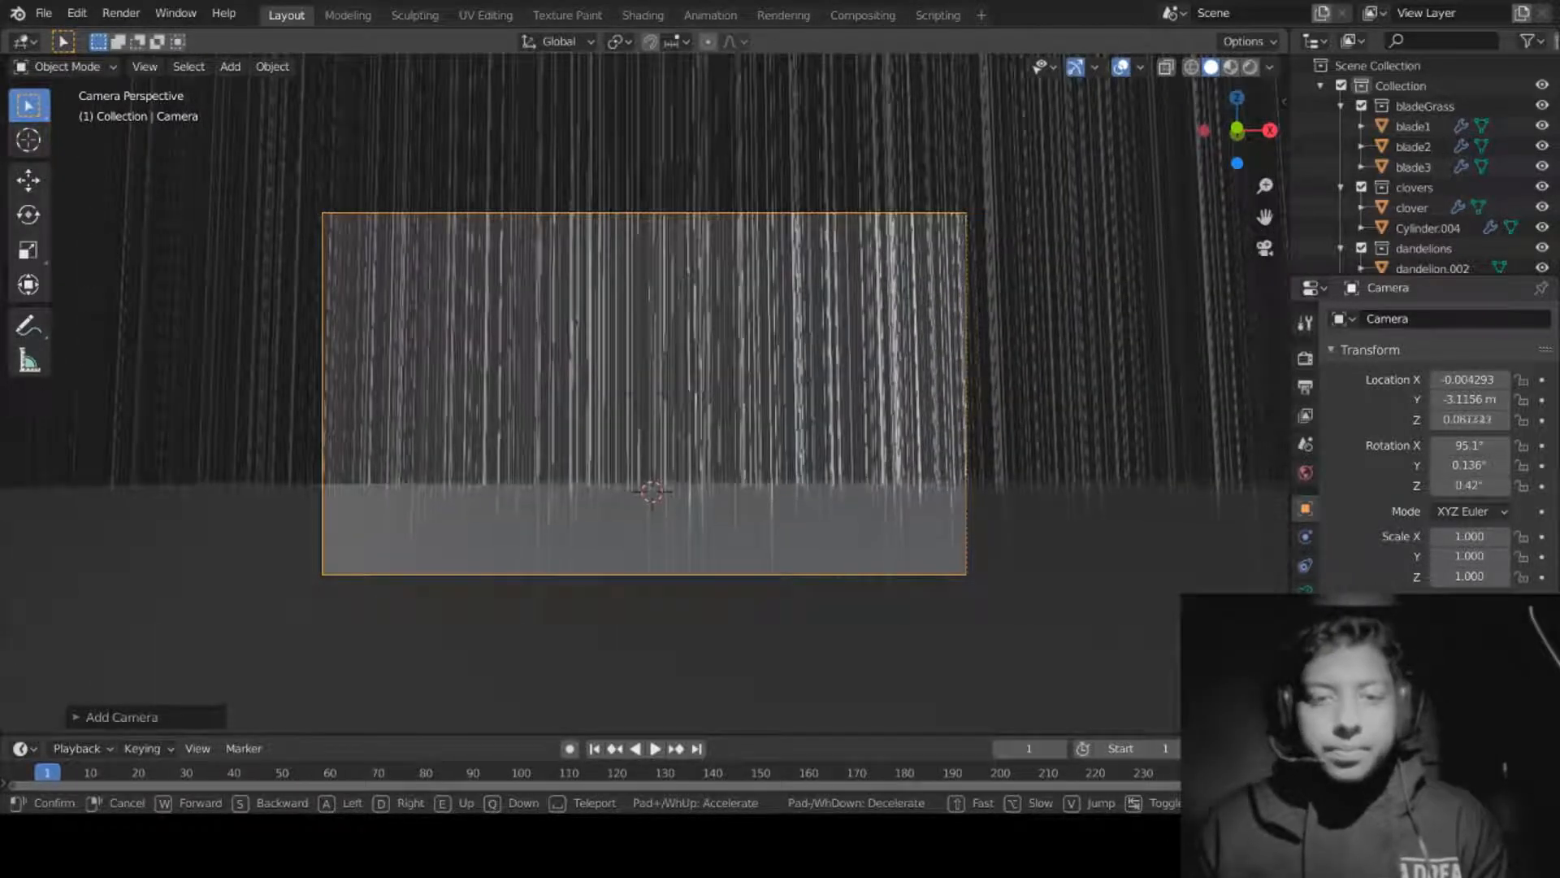
pyautogui.press('q')
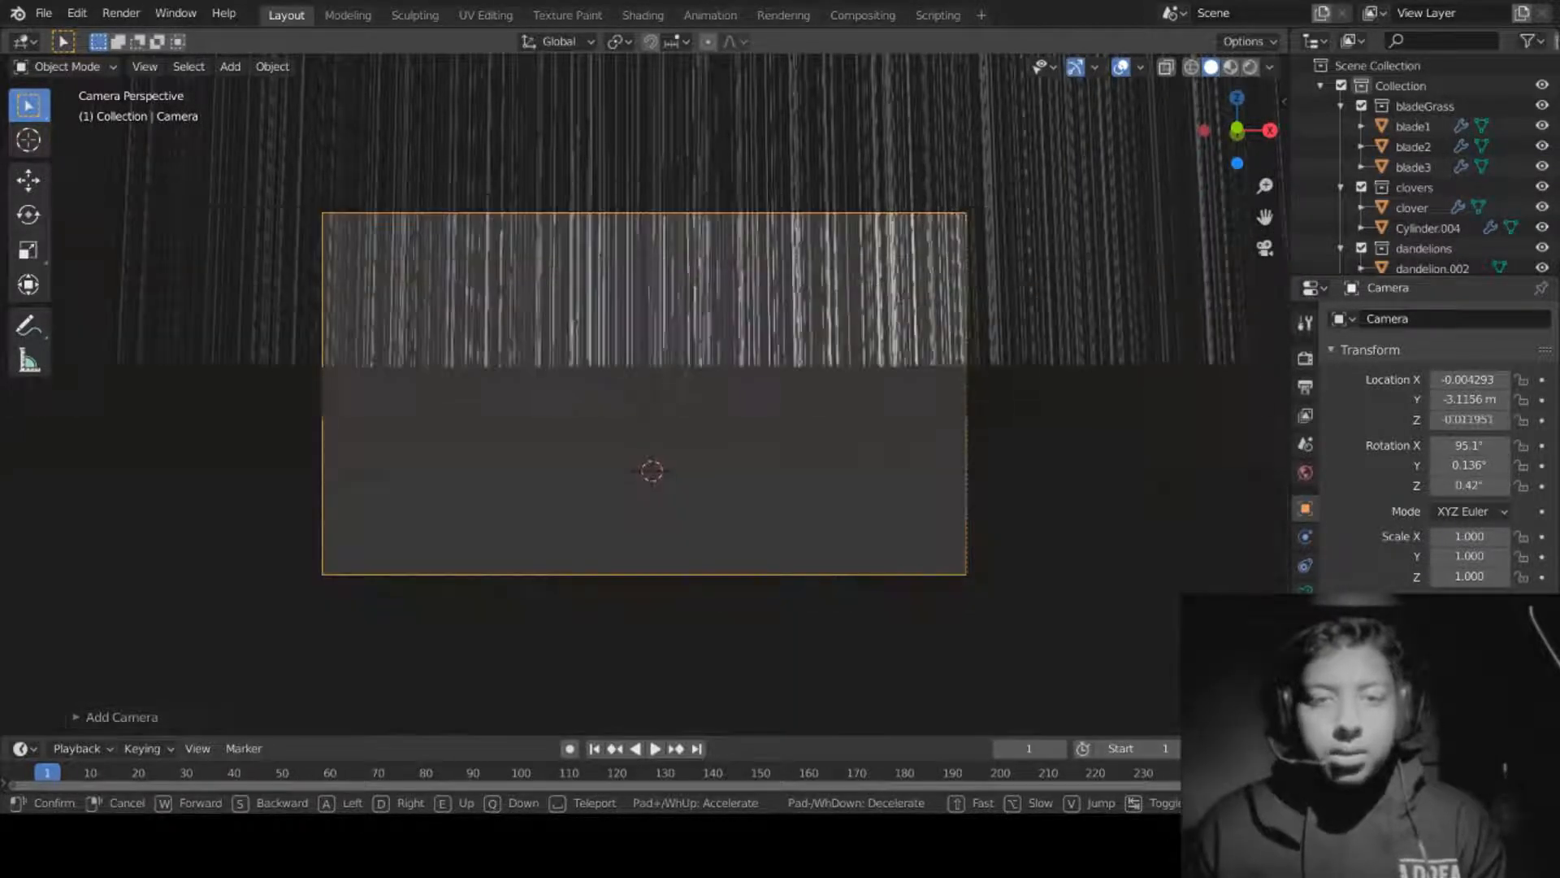
pyautogui.press('e')
pyautogui.press('s')
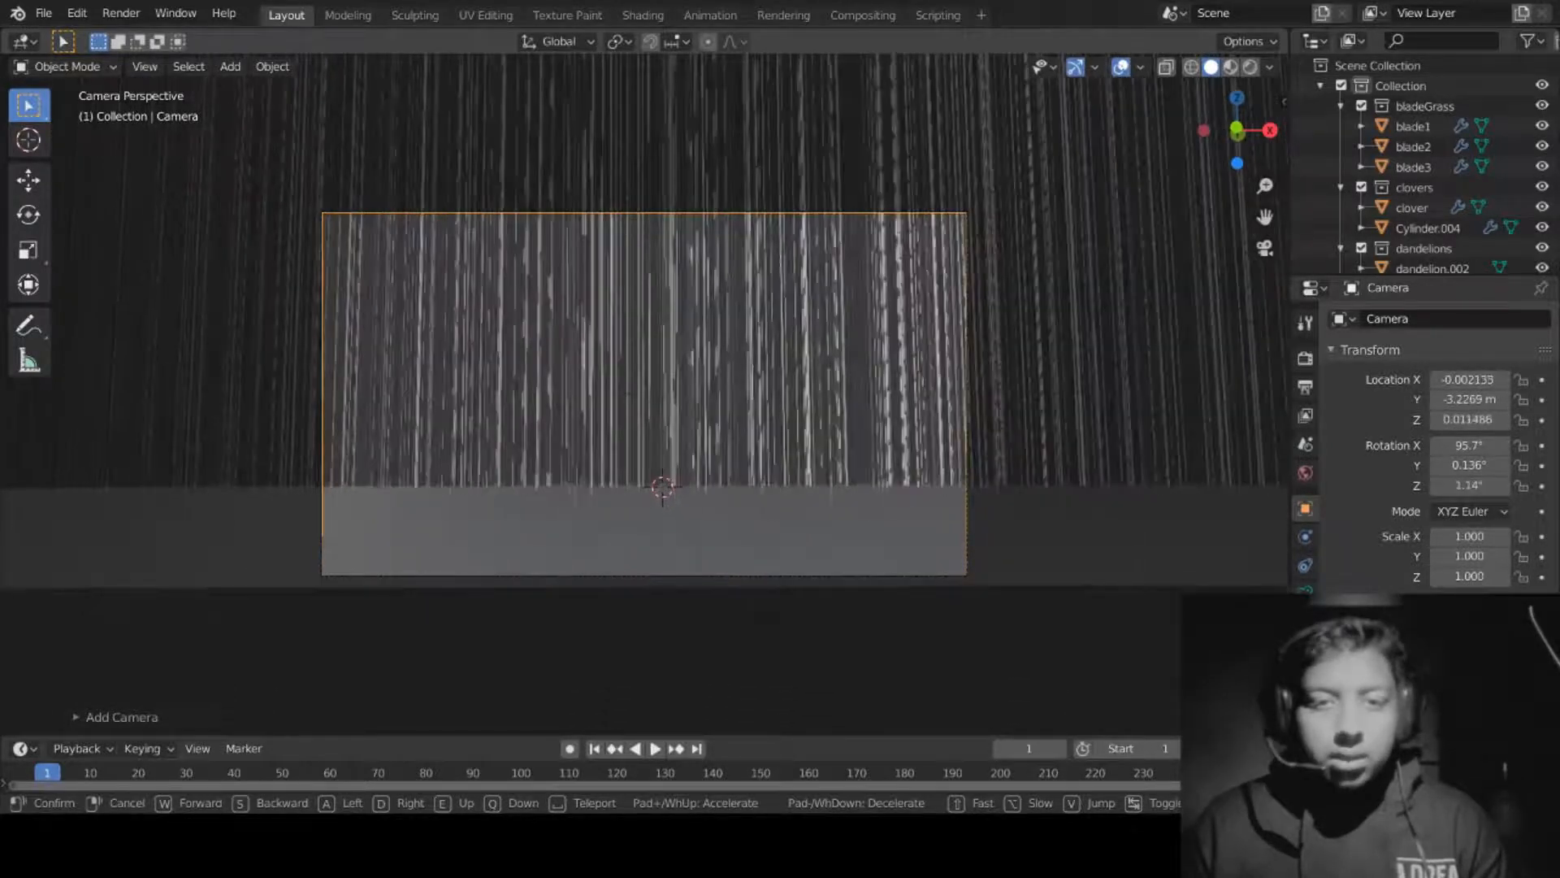
pyautogui.press('q')
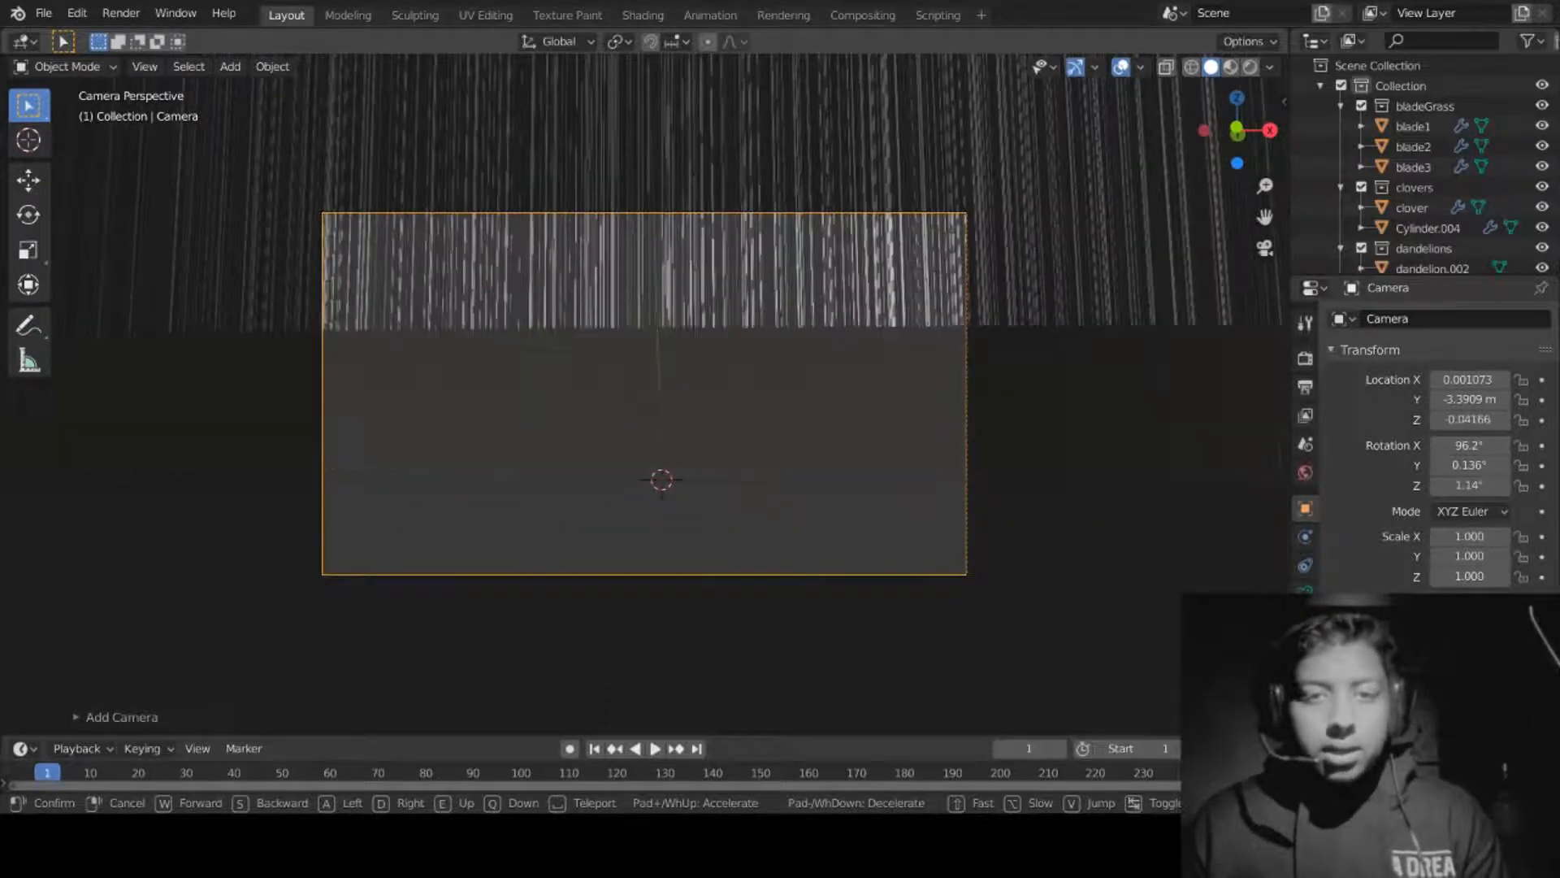
pyautogui.press('e')
pyautogui.press('s')
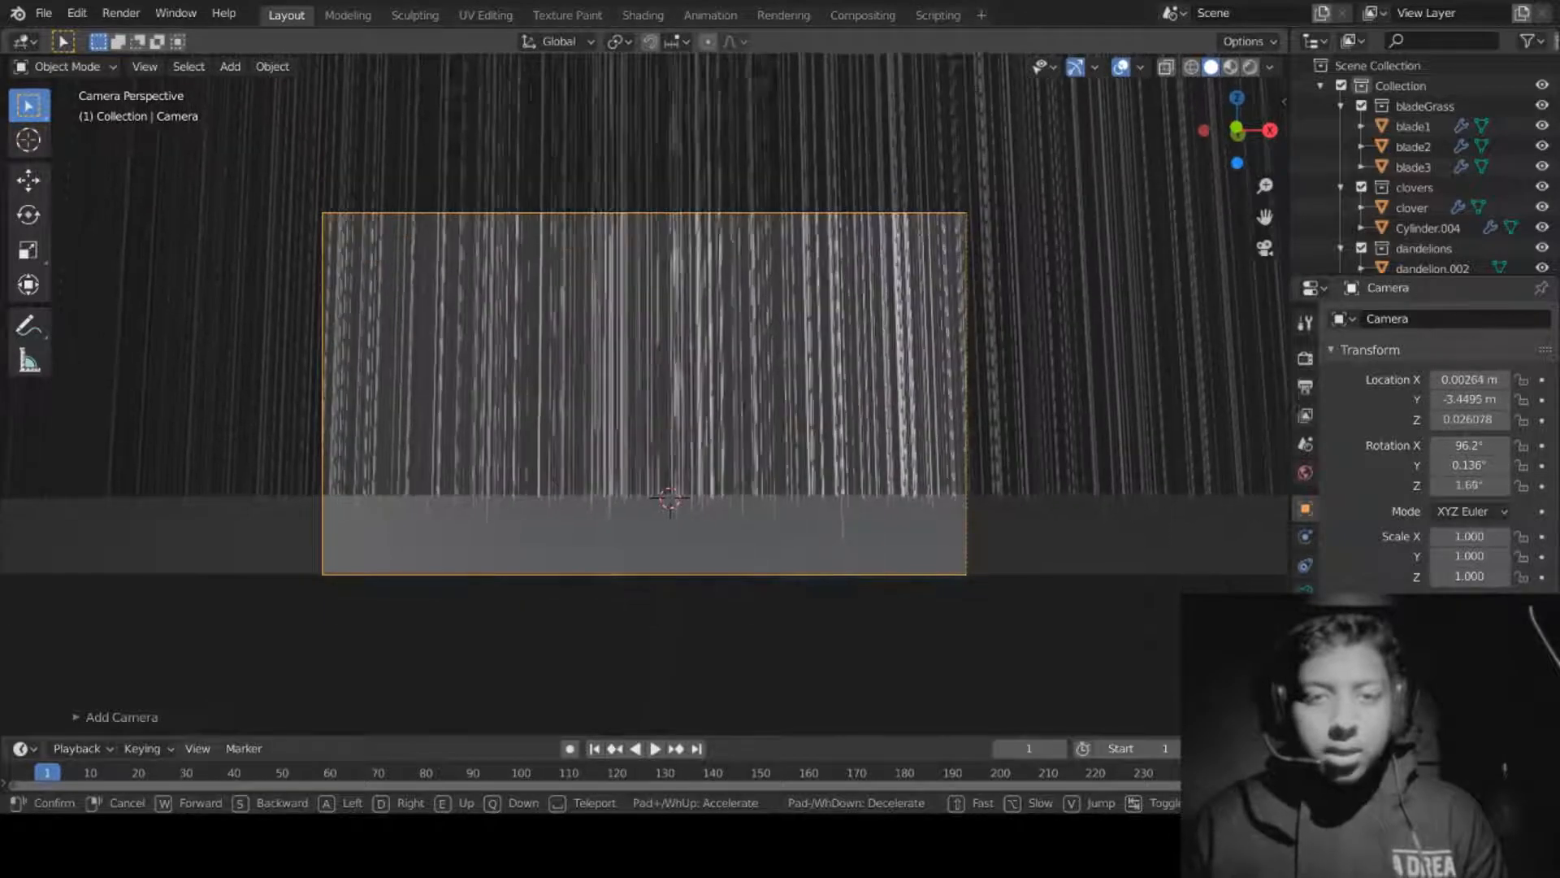
pyautogui.click(773, 460)
pyautogui.moveTo(772, 458); pyautogui.dragTo(786, 698, button='middle')
pyautogui.scroll(6, 738, 543)
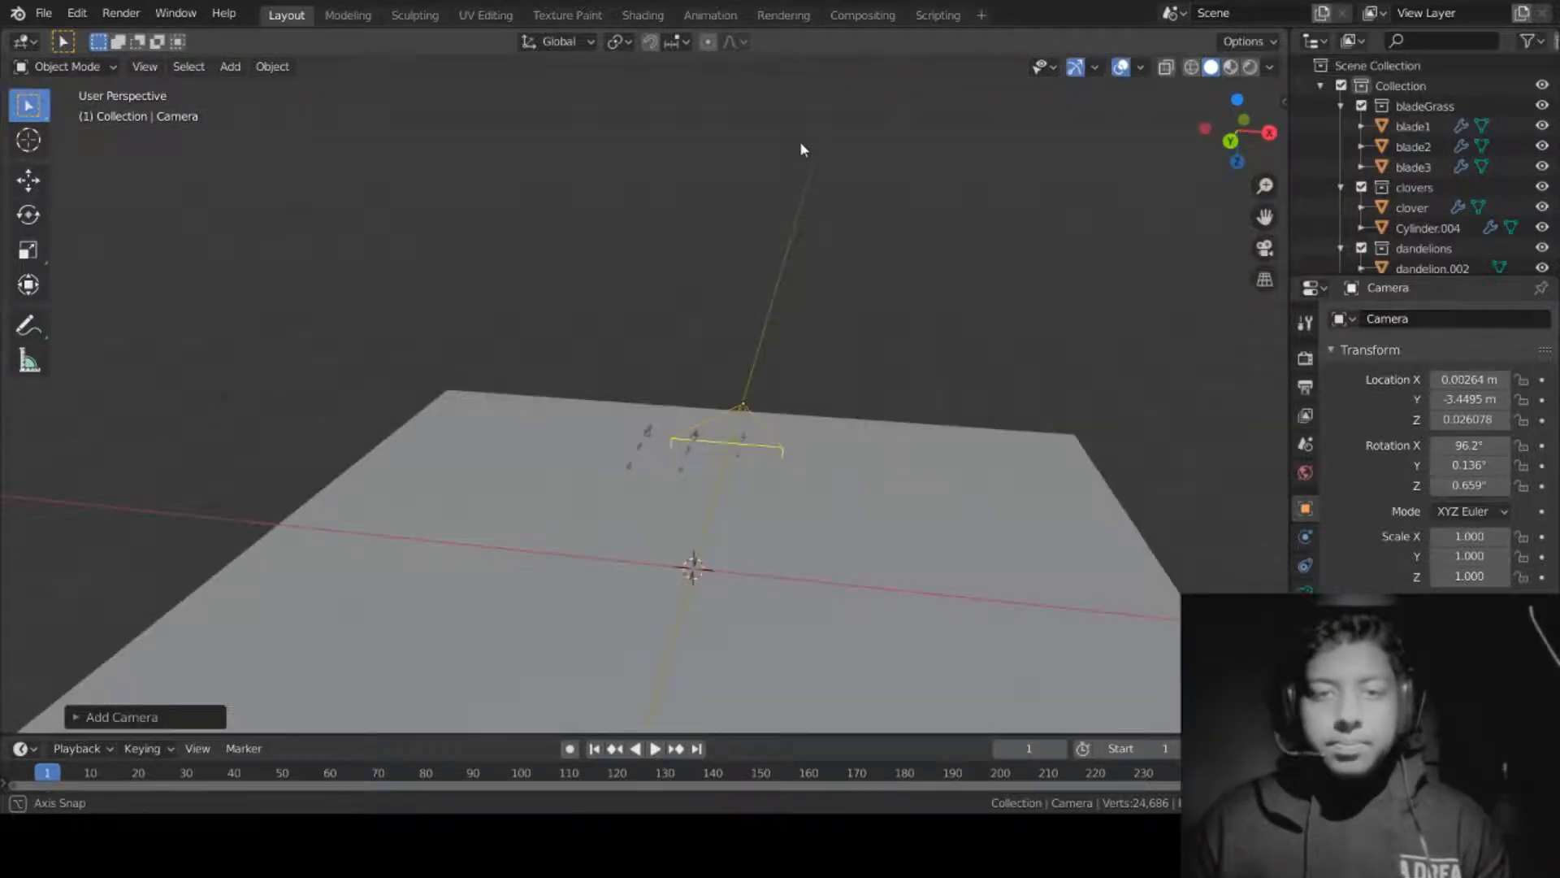
pyautogui.moveTo(800, 144); pyautogui.dragTo(685, 296, button='middle')
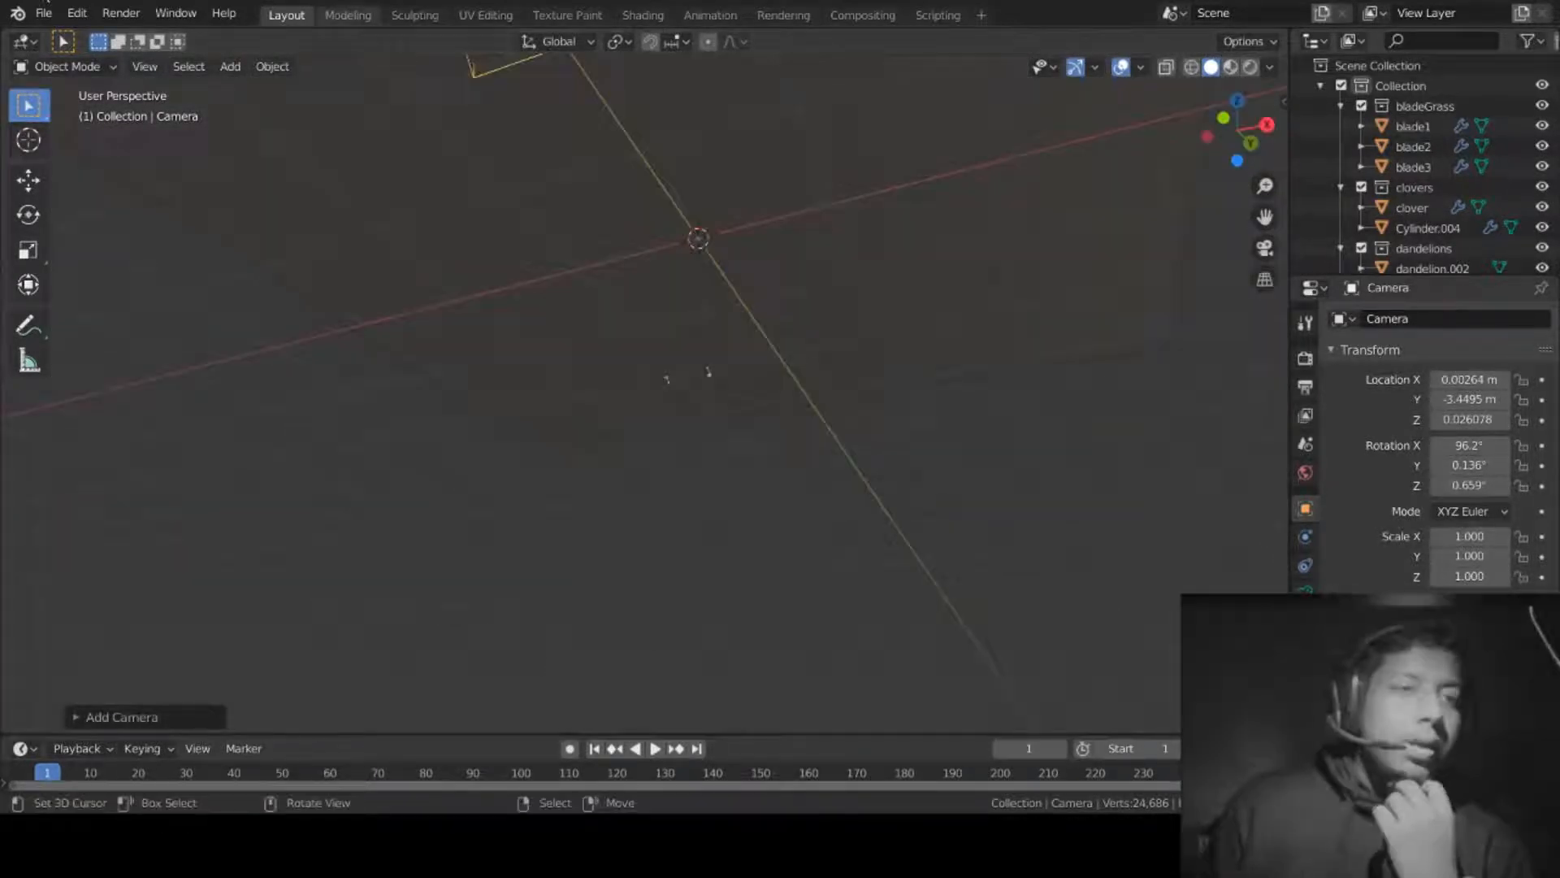
# Step: Open the Keymap settings in the Blender preferences
pyautogui.click(77, 13)
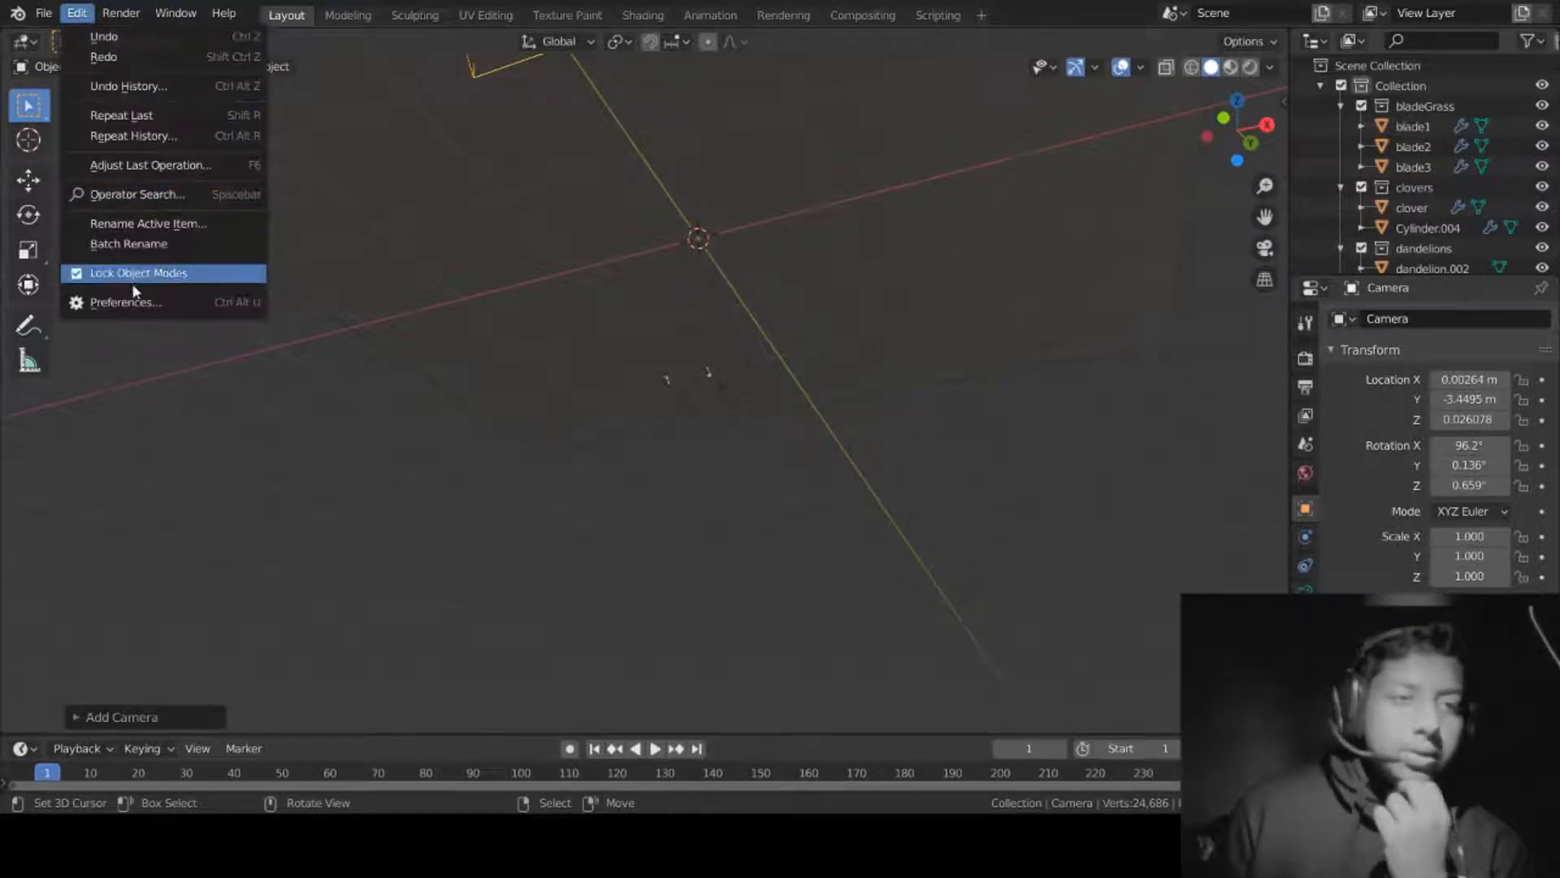
pyautogui.click(85, 12)
pyautogui.click(78, 14)
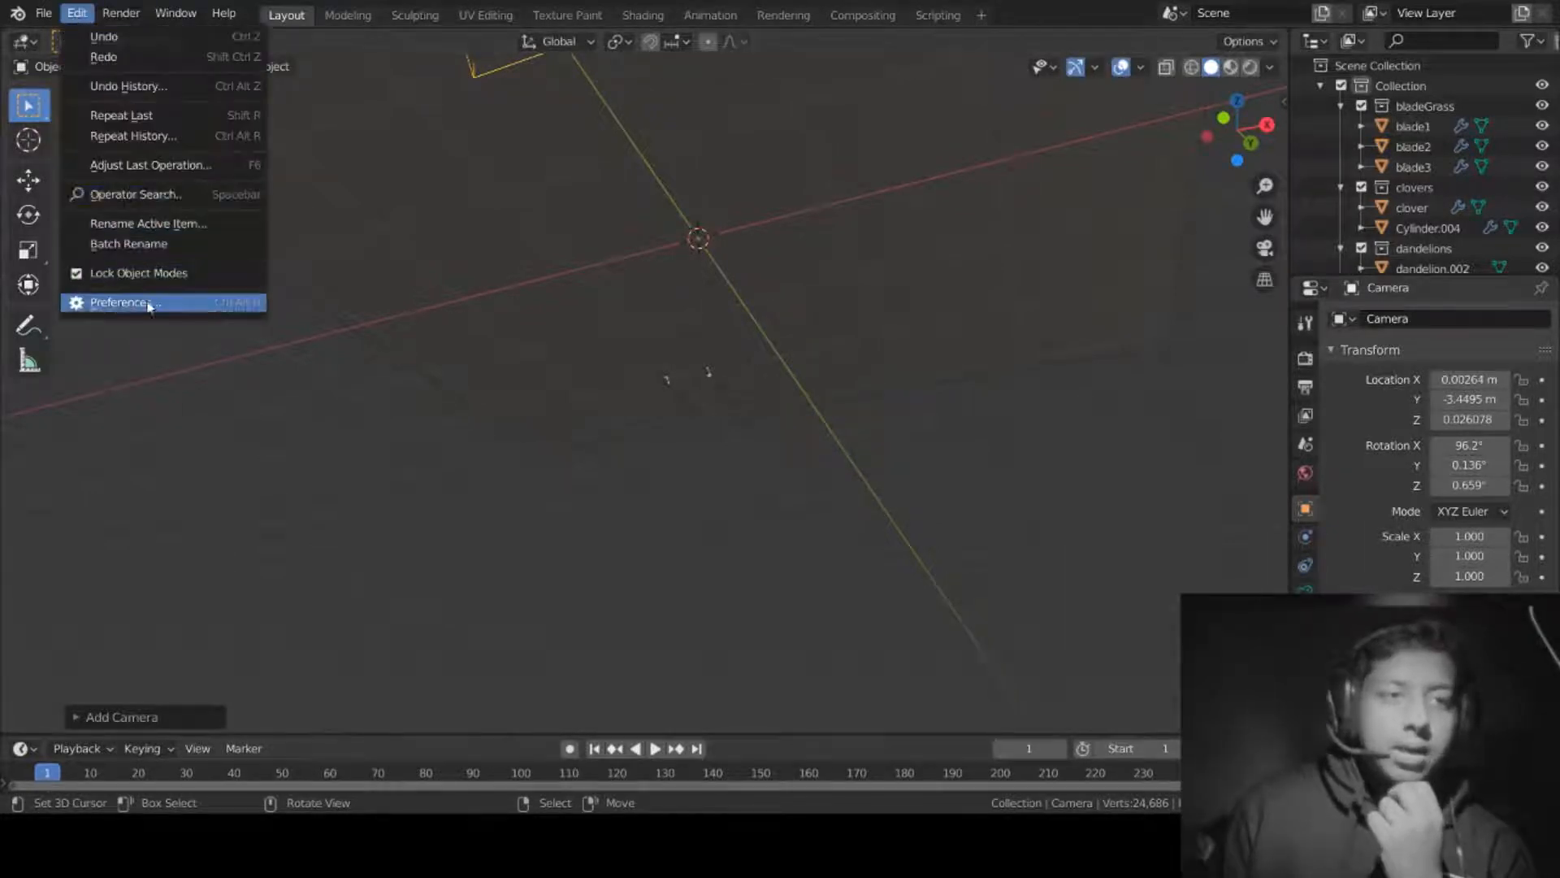
pyautogui.click(126, 302)
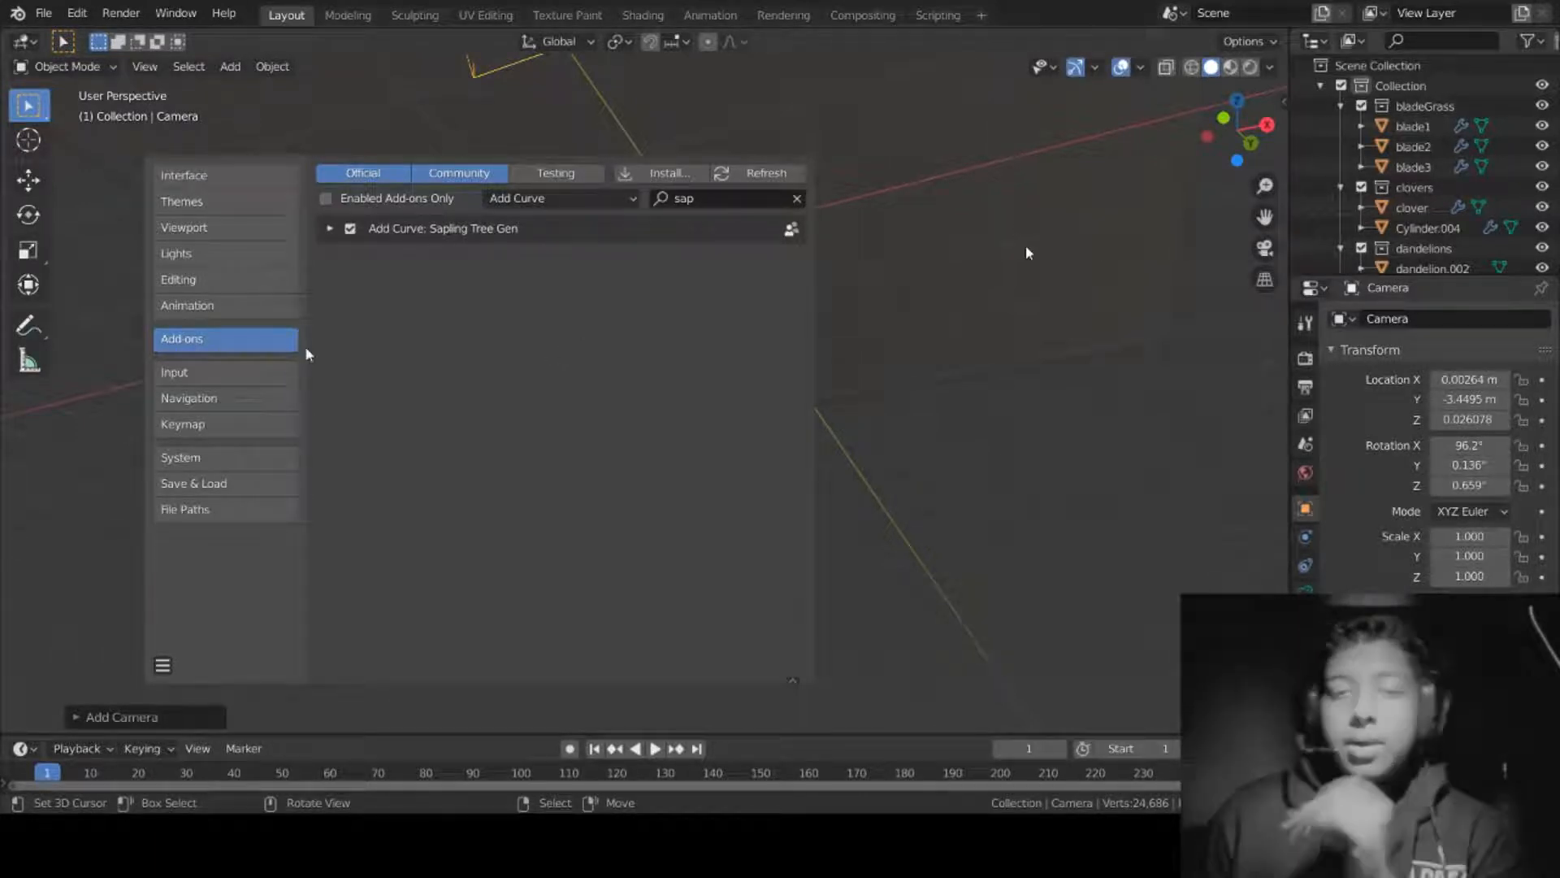
pyautogui.click(231, 372)
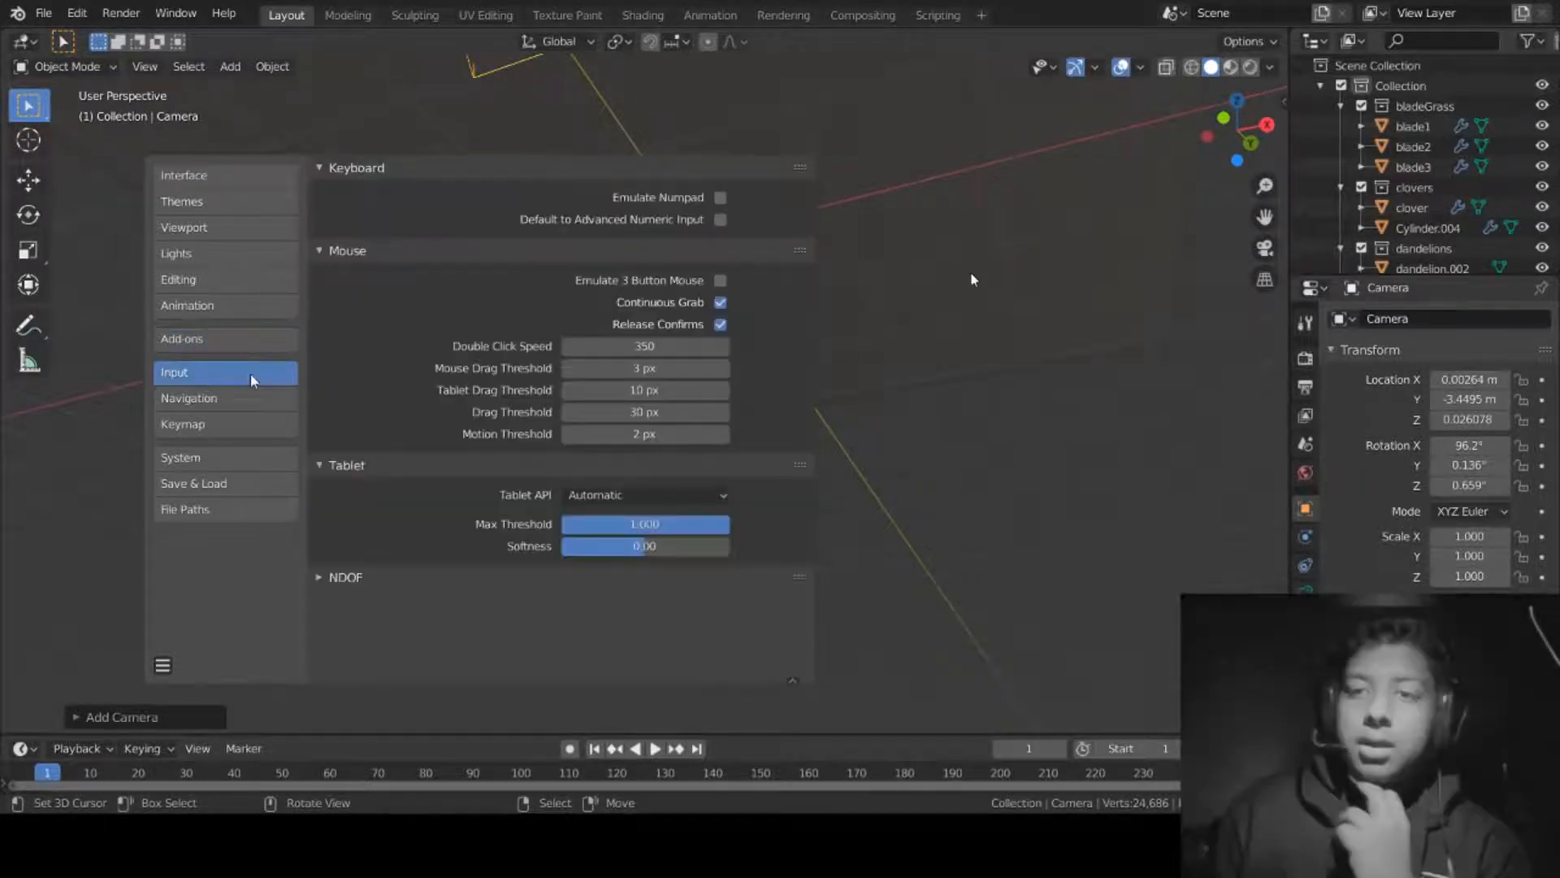
pyautogui.click(241, 426)
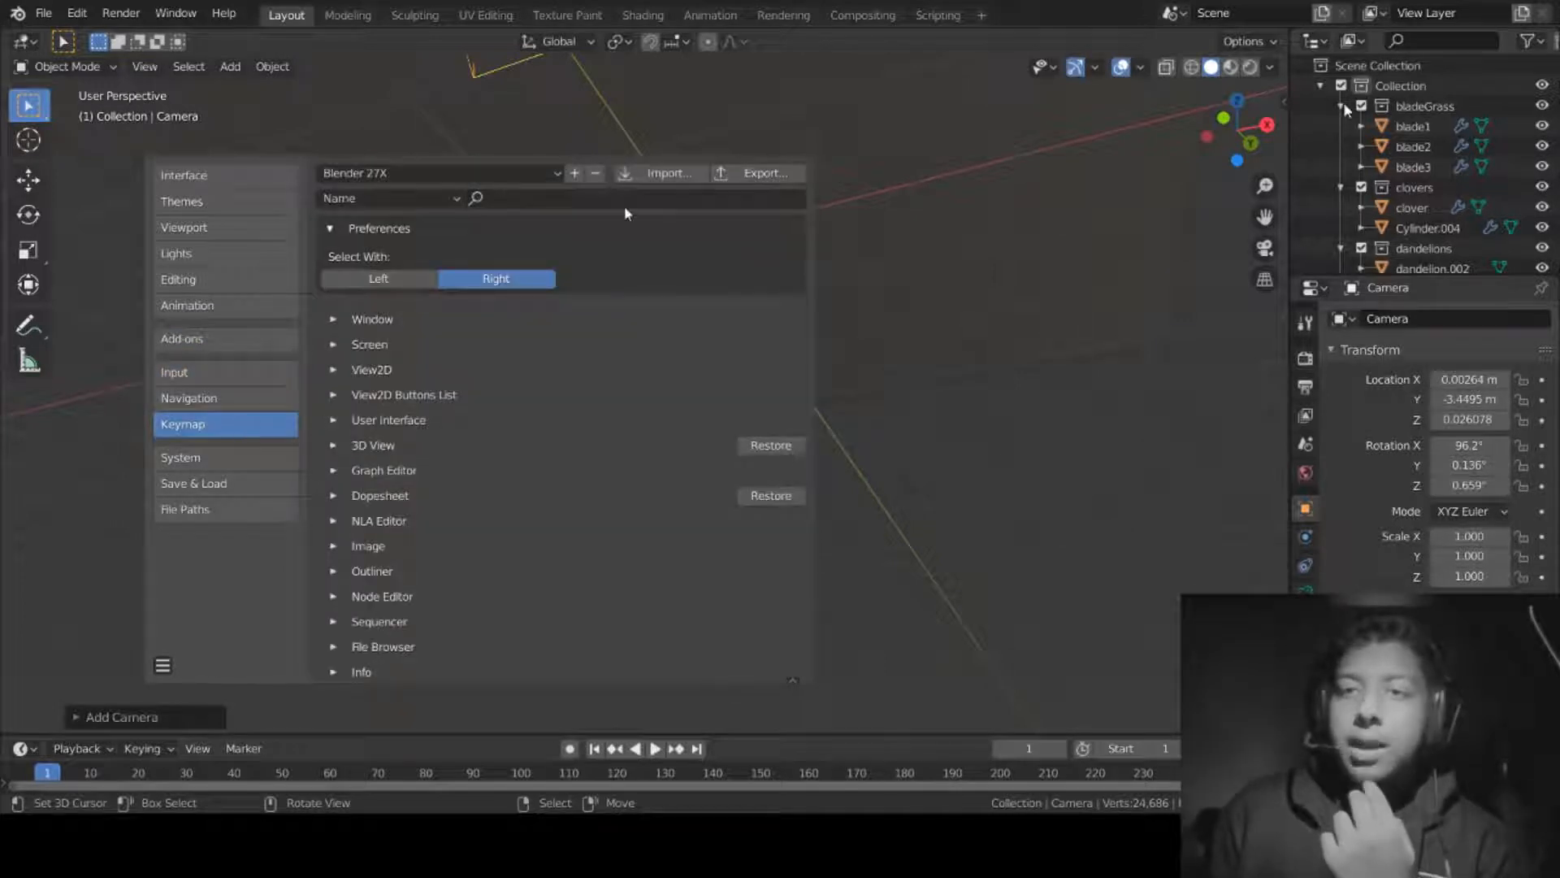
# Step: Search the keymap by name for "view selec"
pyautogui.click(558, 198)
pyautogui.write('view sel')
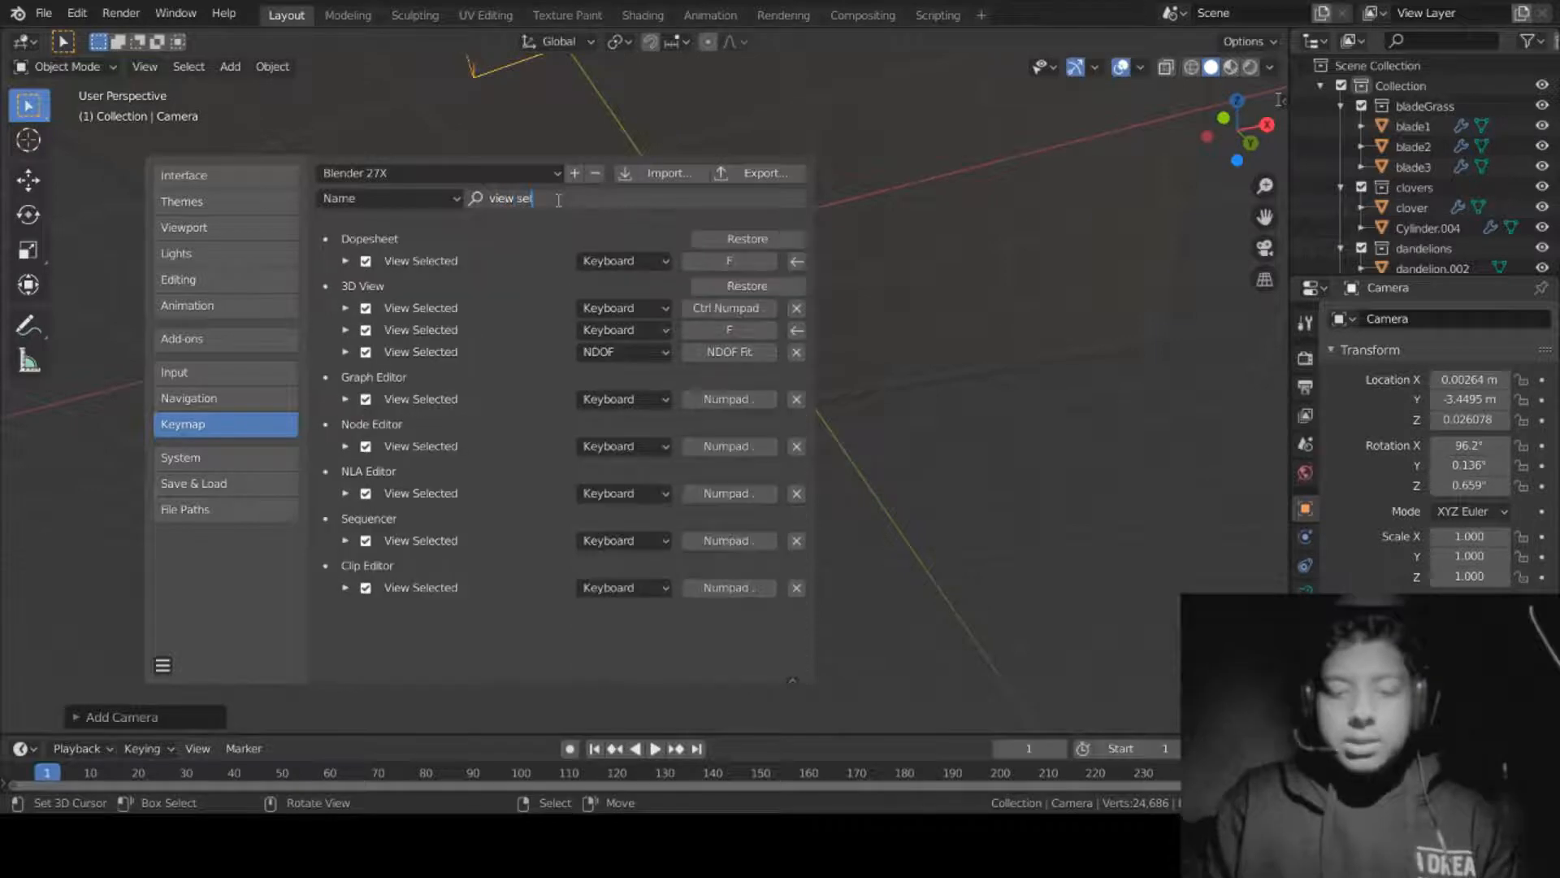
pyautogui.write('ec')
pyautogui.press('Return')
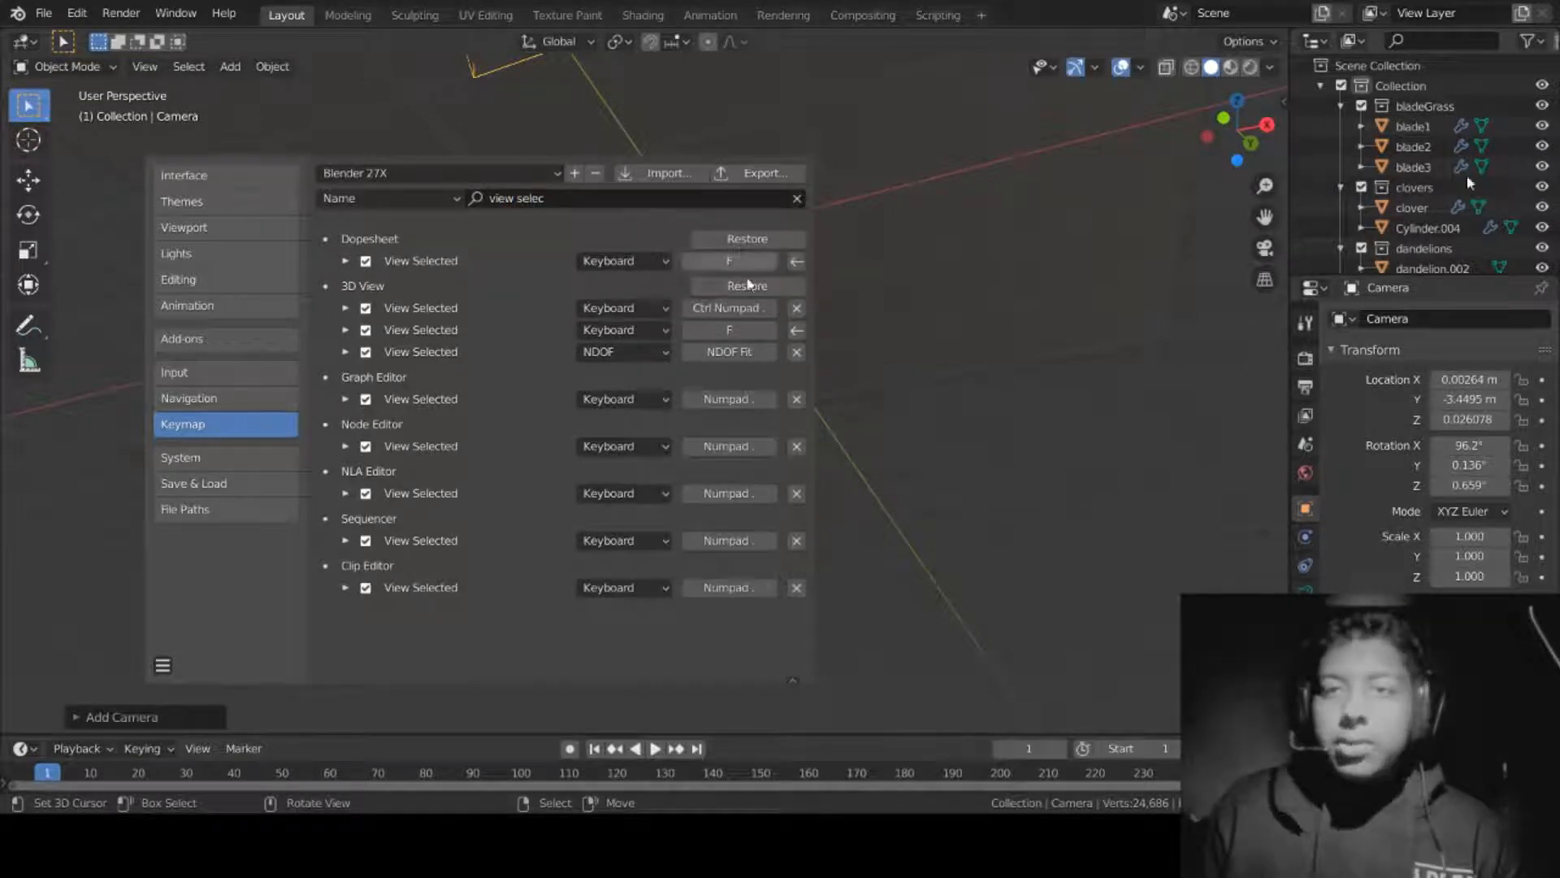
# Step: Restore the default View Selected shortcuts for the Dopesheet and the 3D View
pyautogui.click(747, 238)
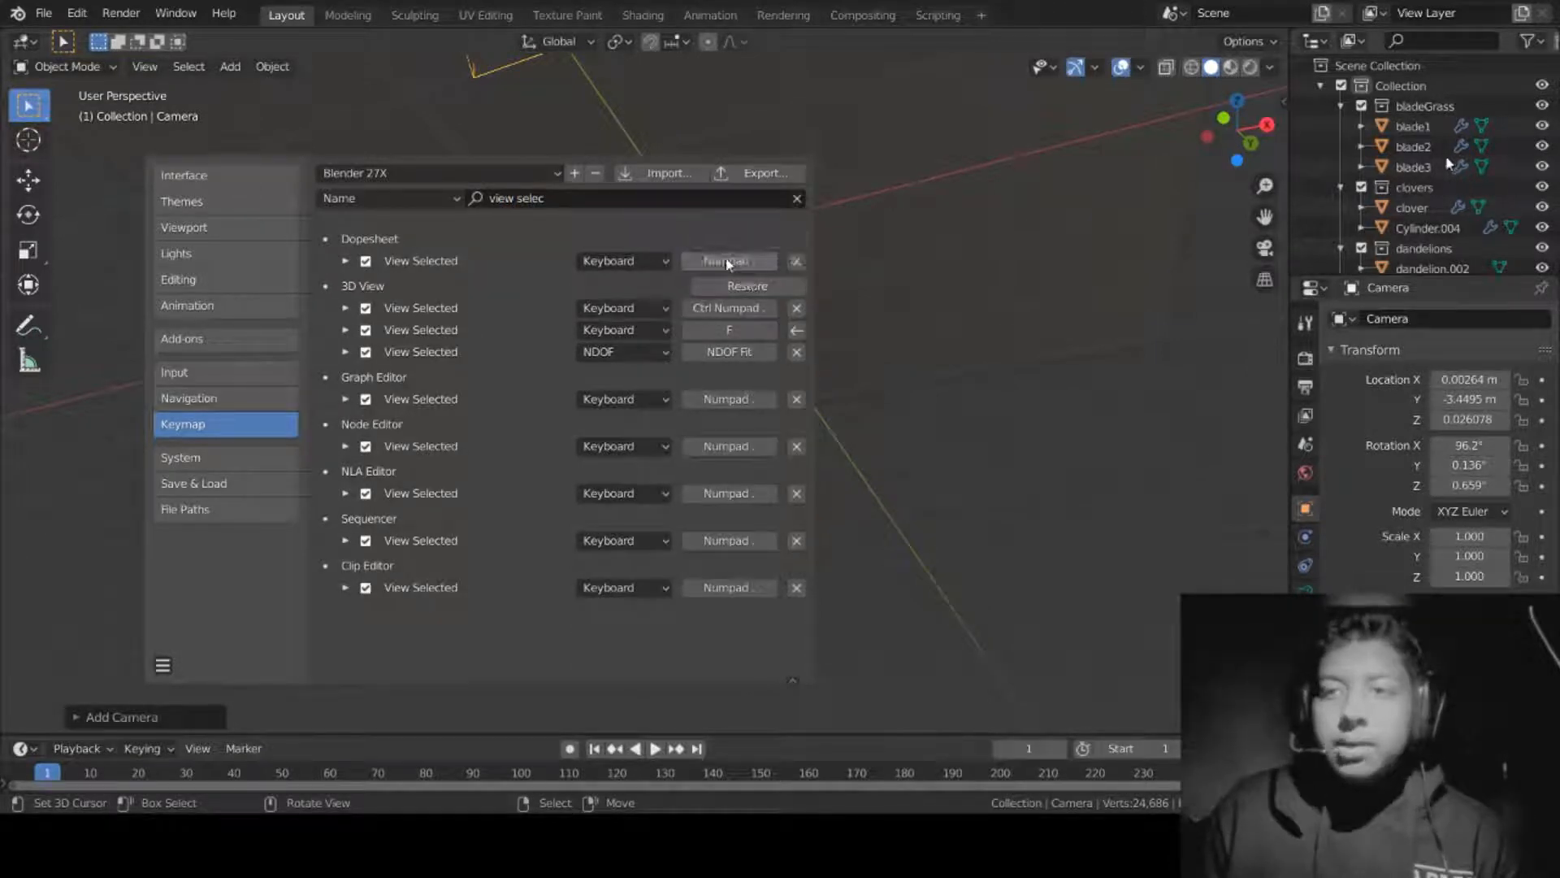
pyautogui.click(747, 289)
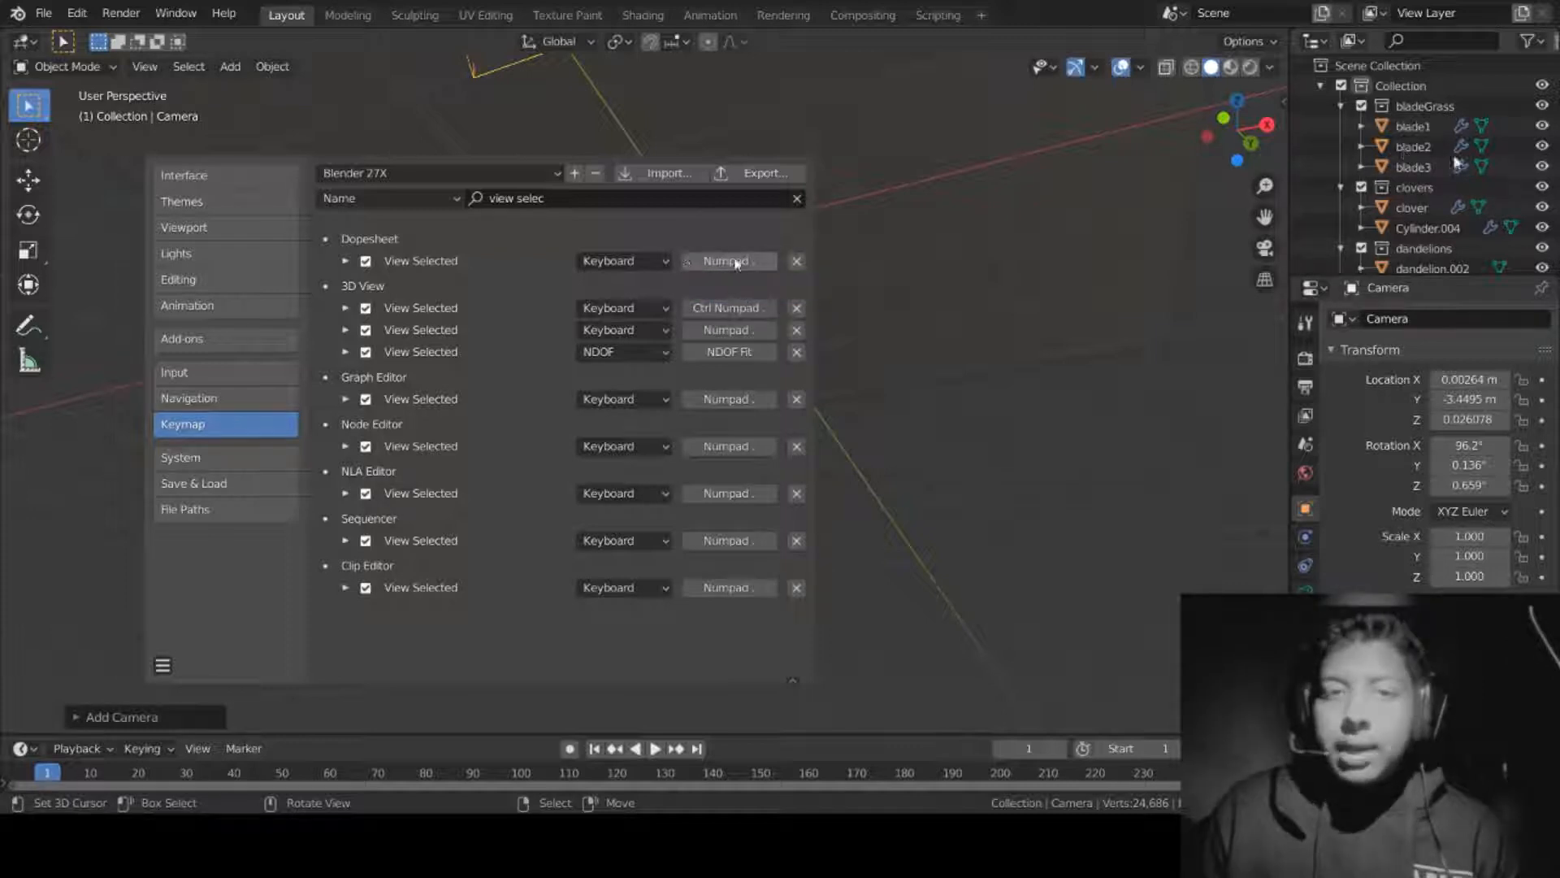
# Step: Try F as the View Selected shortcut for the Dopesheet and the 3D View, and restore both defaults
pyautogui.click(737, 261)
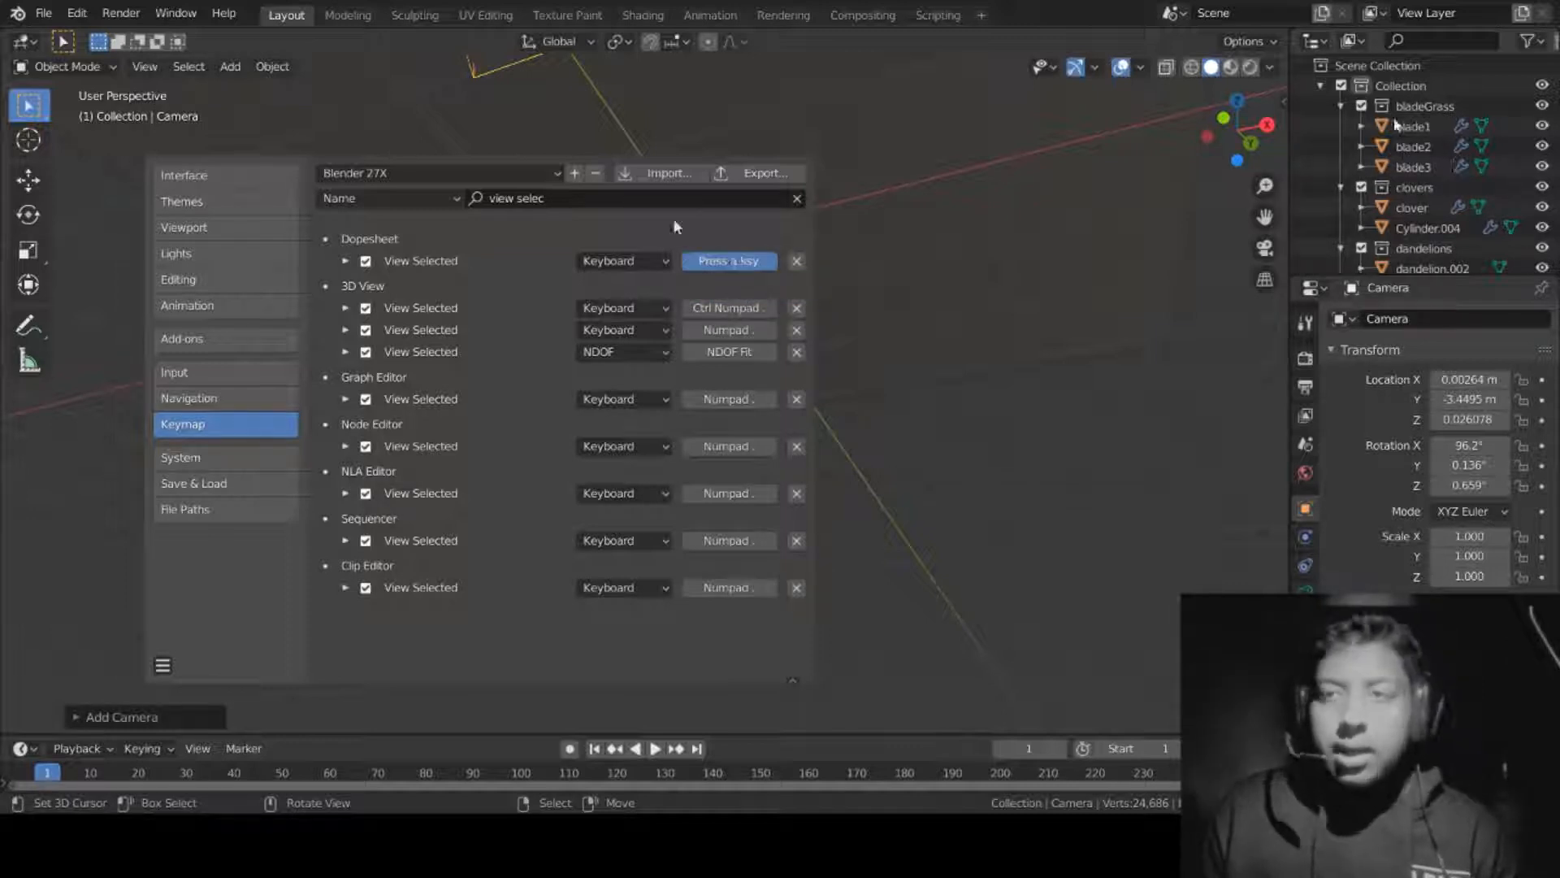
pyautogui.press('f')
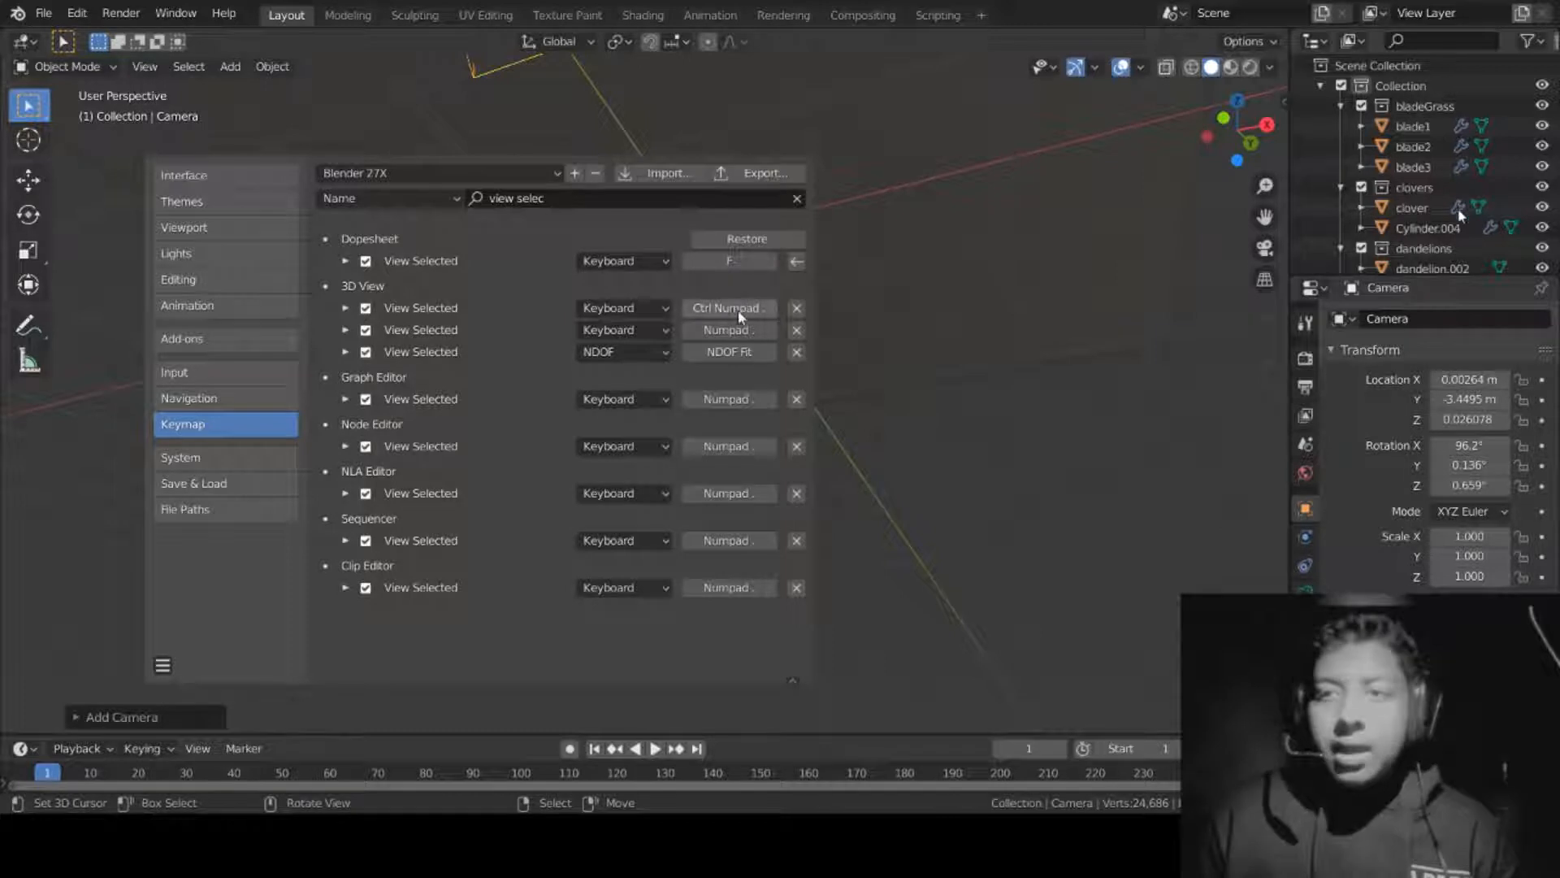
pyautogui.click(738, 311)
pyautogui.click(738, 286)
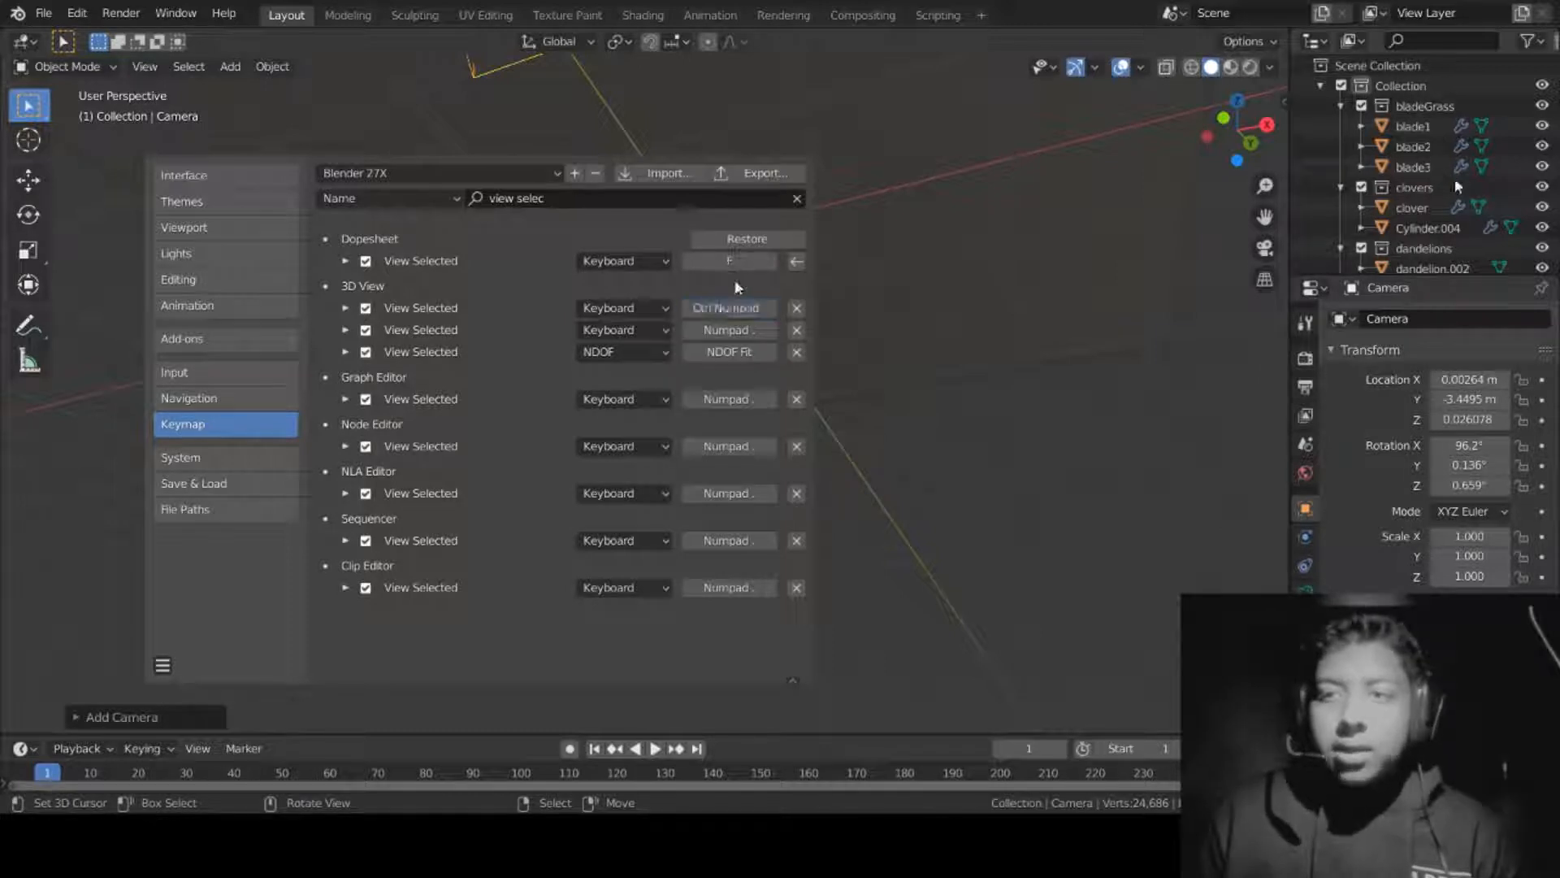
pyautogui.click(729, 330)
pyautogui.press('f')
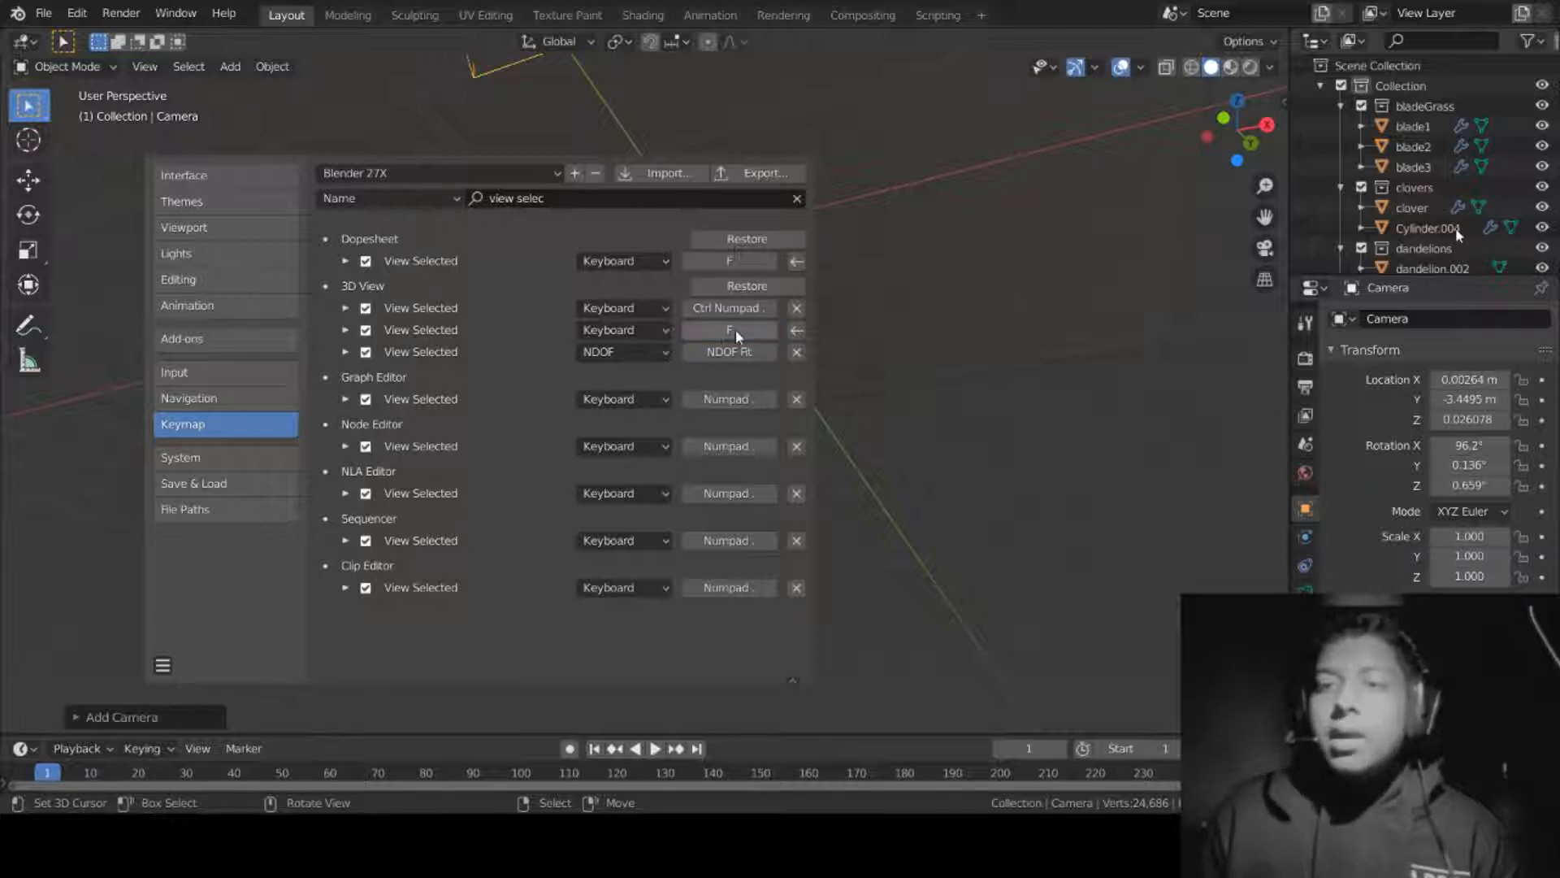
pyautogui.click(747, 238)
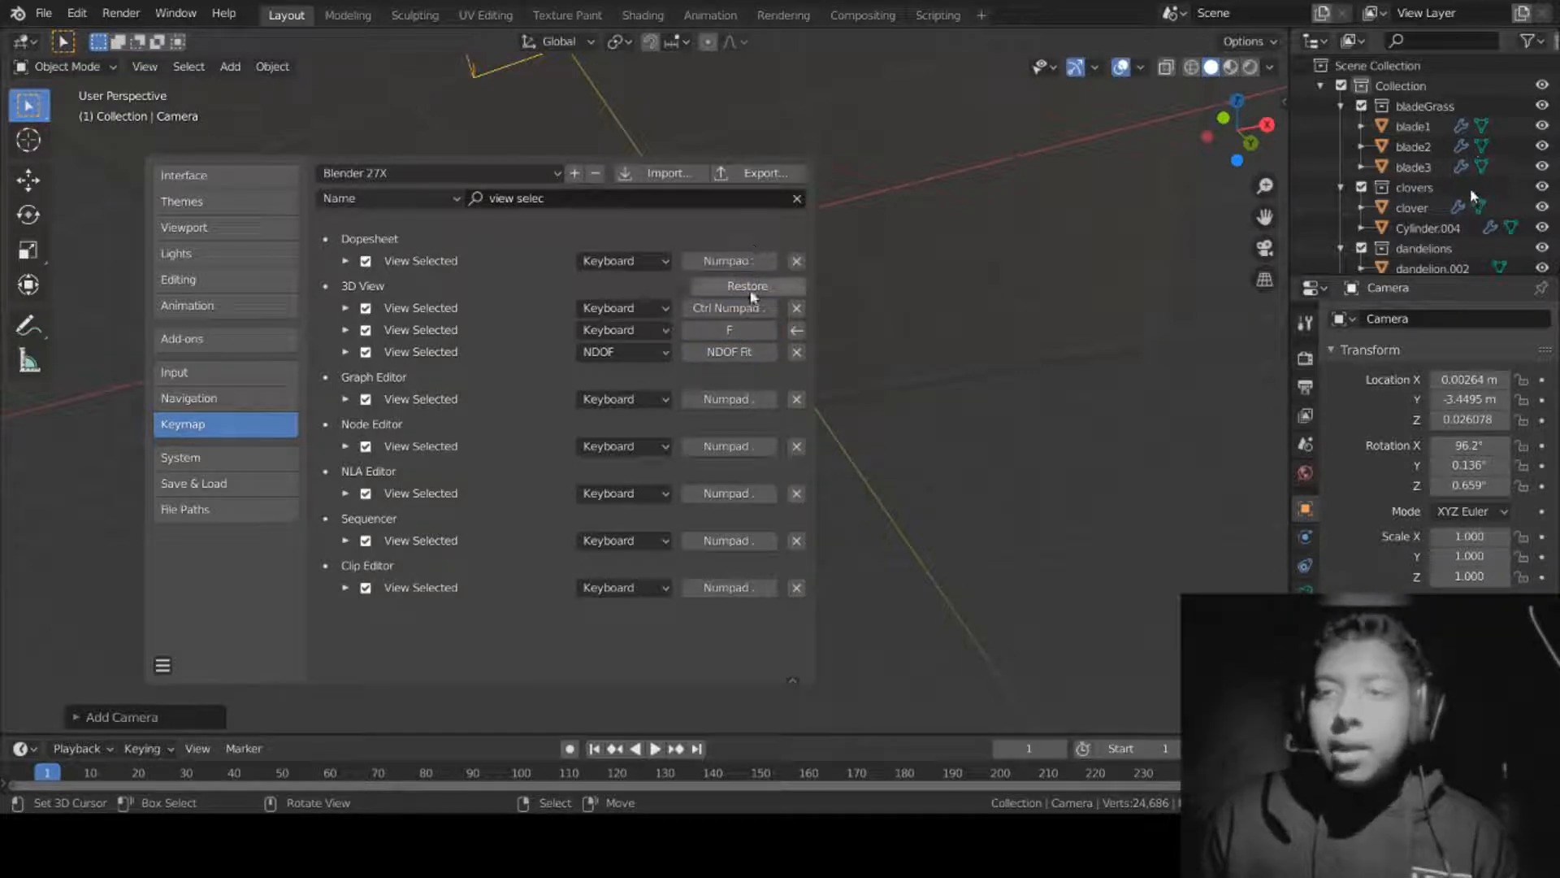
pyautogui.click(749, 287)
# Step: Assign F to View Selected for the Dopesheet and for the plain numpad-dot entry of the 3D View, and close the preferences
pyautogui.click(727, 261)
pyautogui.press('f')
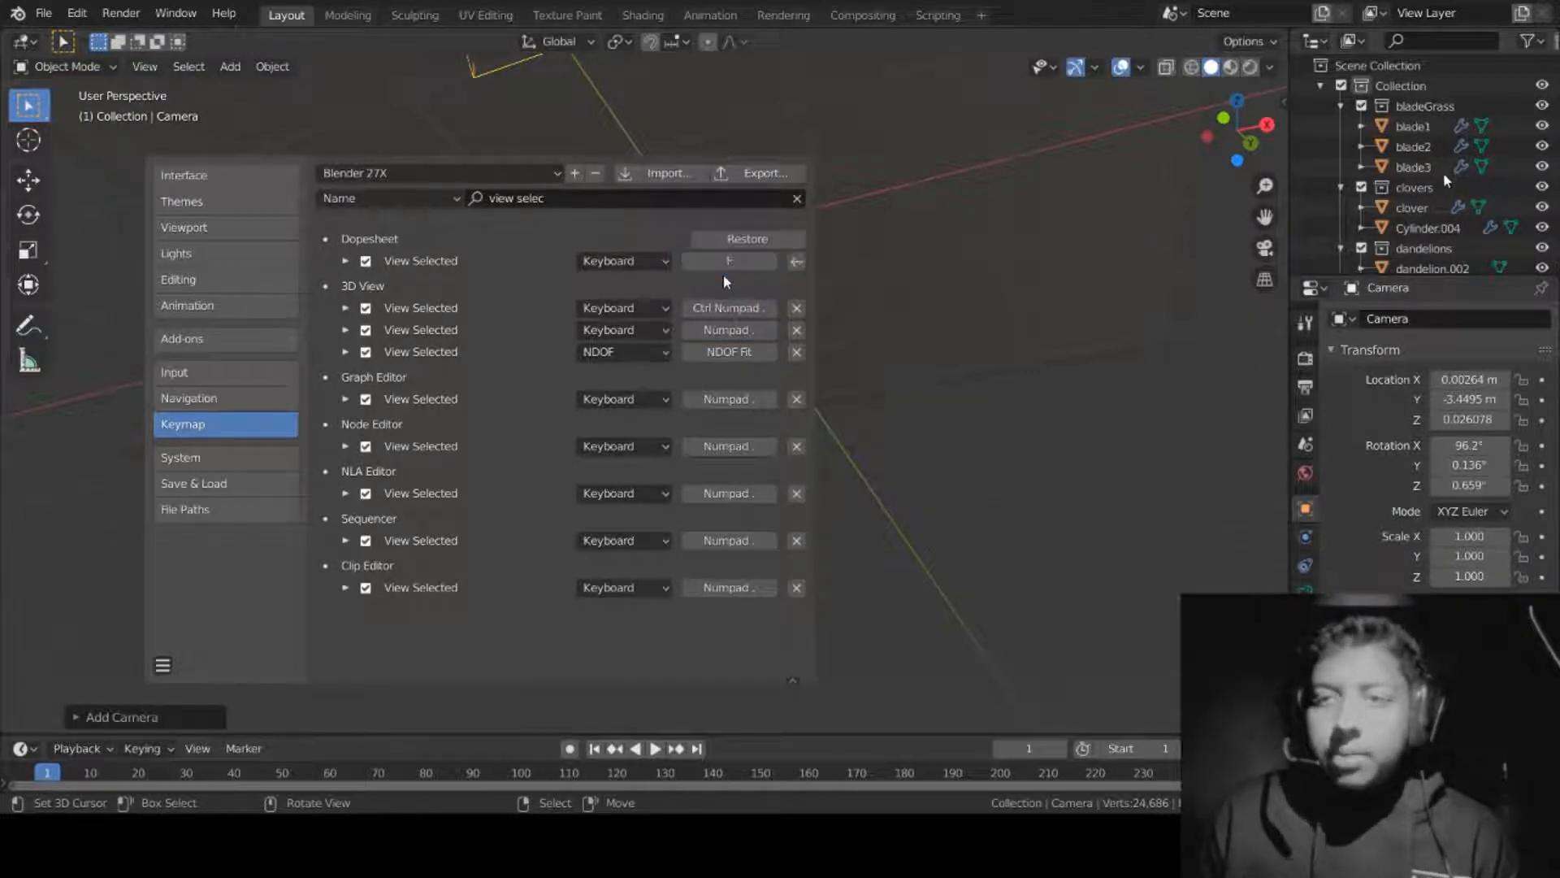
pyautogui.click(736, 330)
pyautogui.press('f')
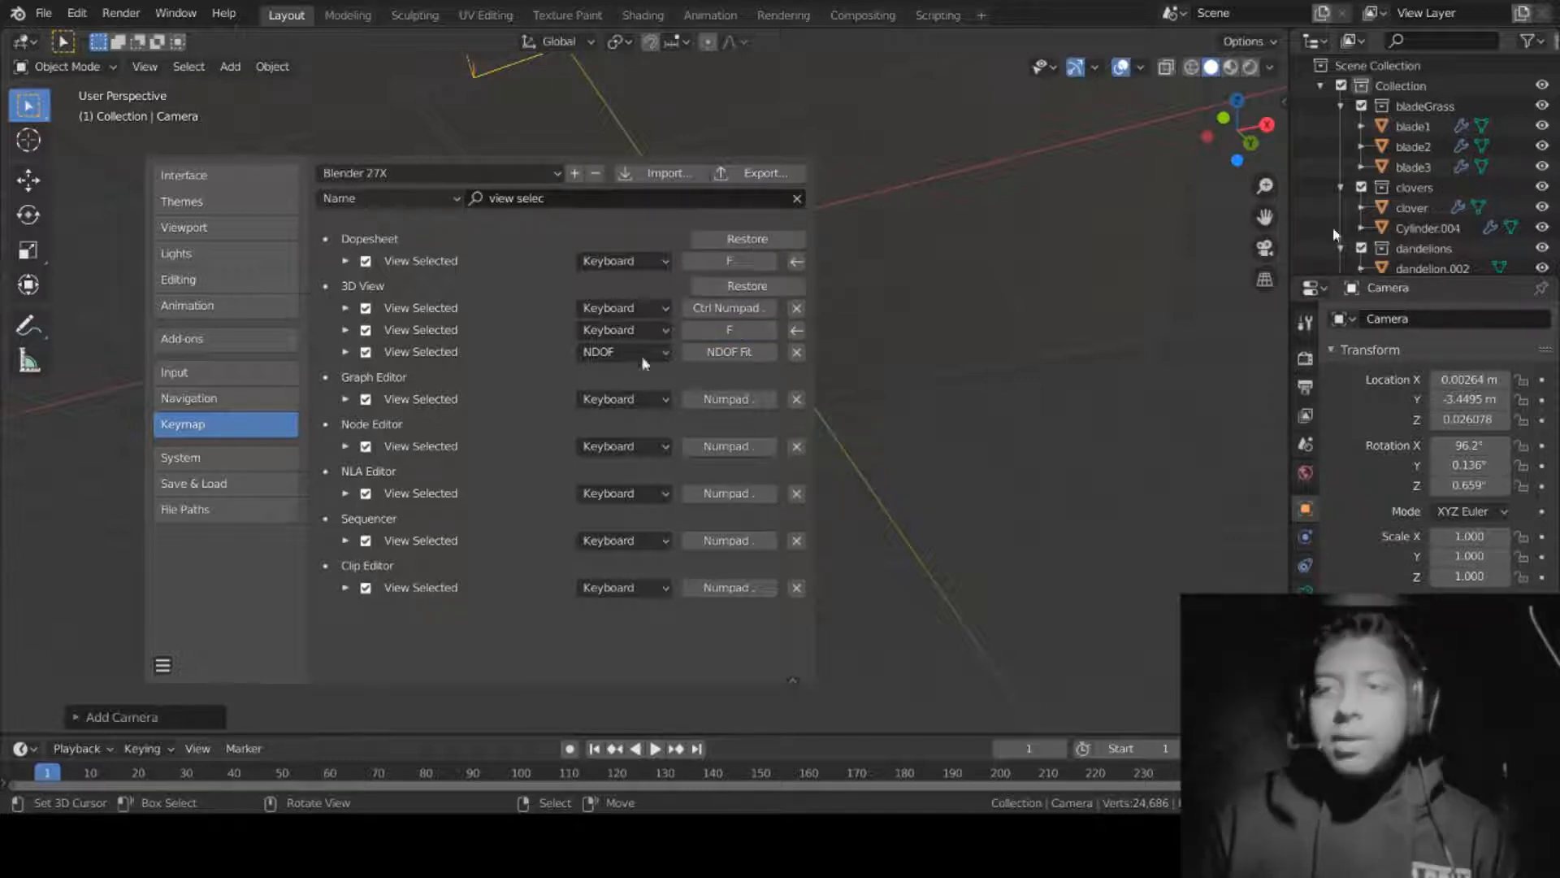
pyautogui.click(162, 665)
pyautogui.click(186, 611)
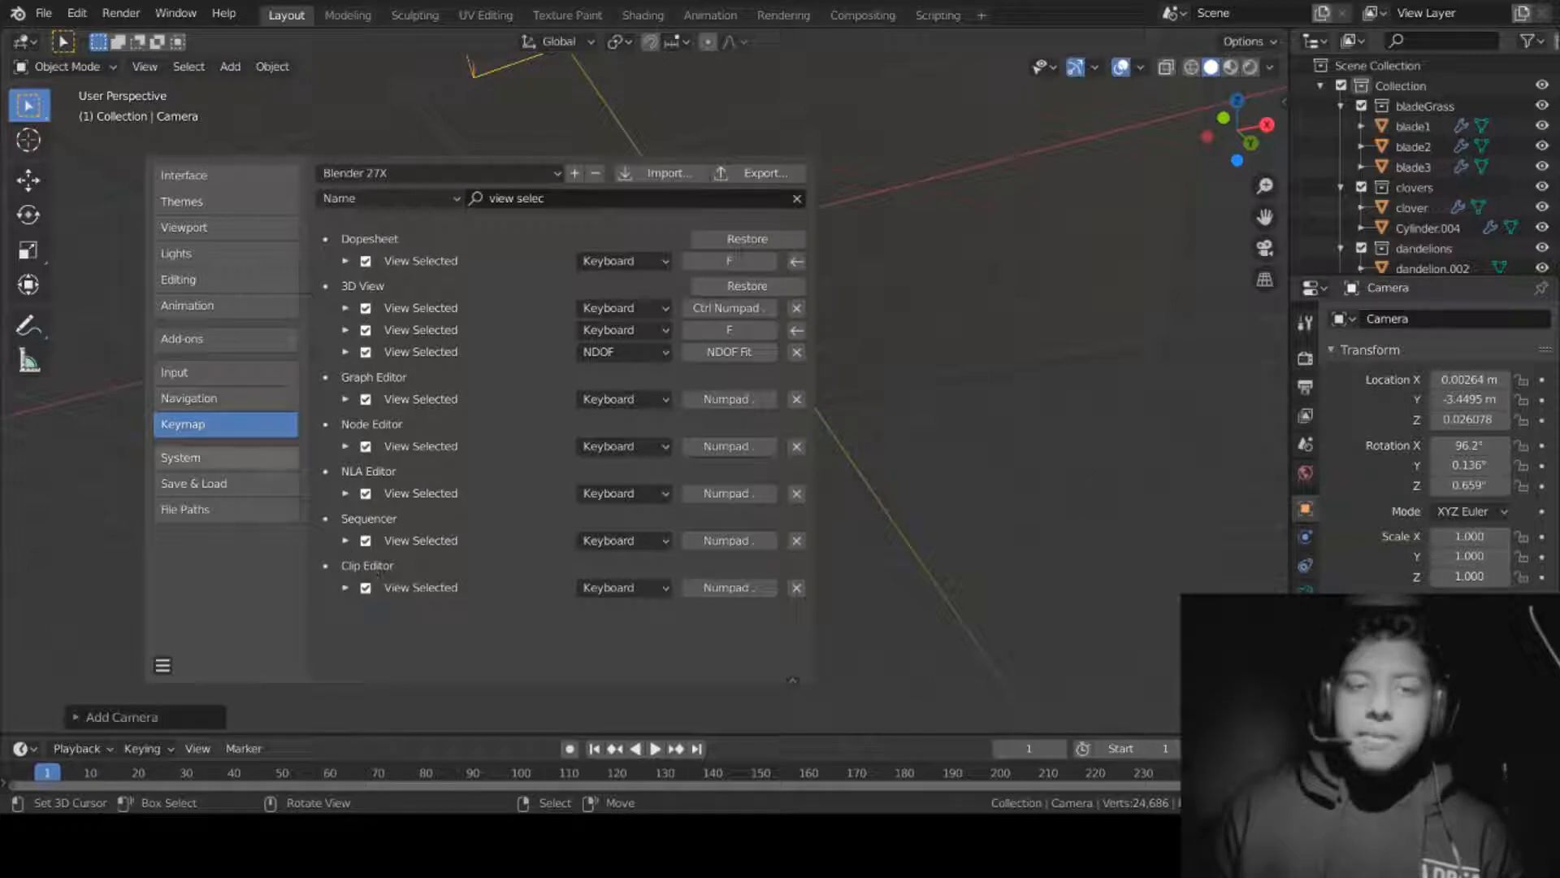
pyautogui.click(797, 138)
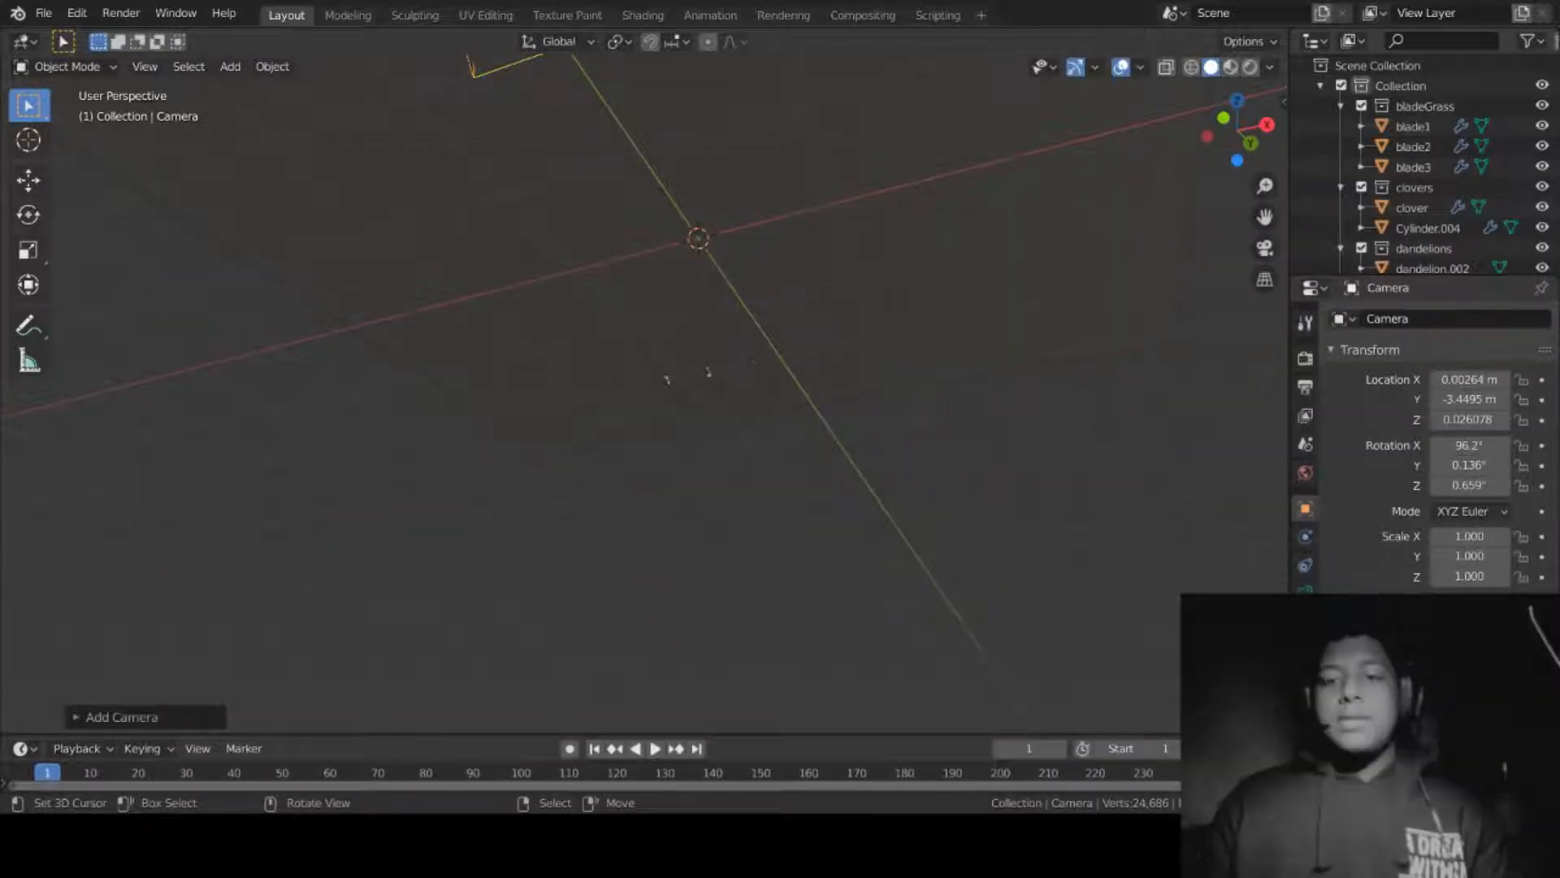
# Step: Examine the camera's placement at the edge of the hair-covered plane from several angles and distances
pyautogui.moveTo(845, 292); pyautogui.dragTo(916, 440, button='middle')
pyautogui.scroll(-5, 916, 440)
pyautogui.moveTo(1113, 431); pyautogui.dragTo(894, 382, button='middle')
pyautogui.click(877, 412)
pyautogui.click(477, 419)
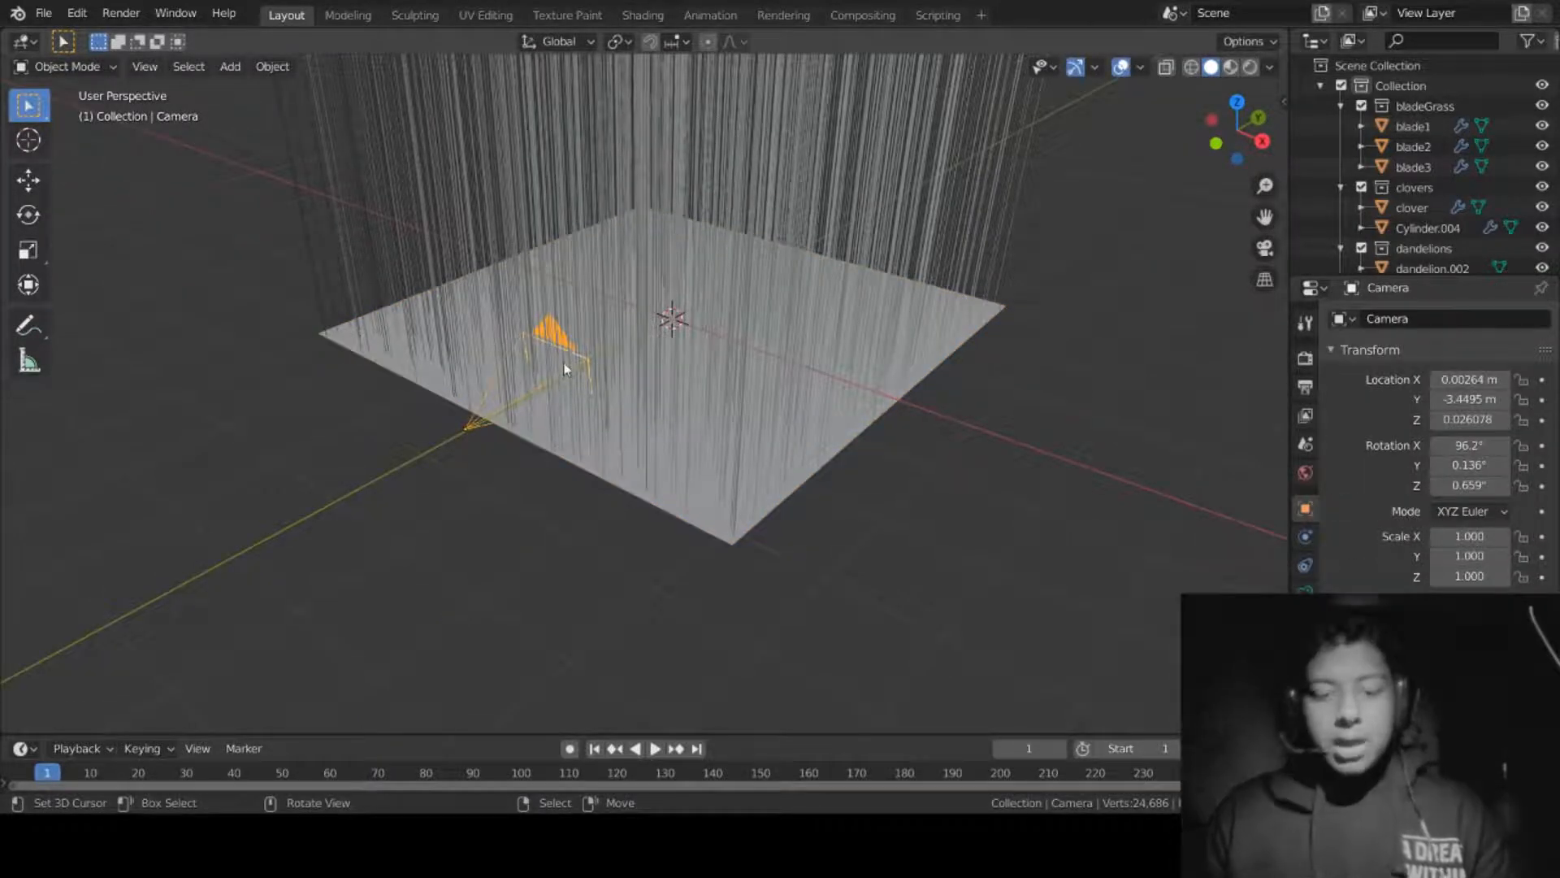
pyautogui.scroll(5, 568, 367)
pyautogui.moveTo(620, 363); pyautogui.dragTo(838, 365, button='middle')
pyautogui.scroll(4, 610, 448)
pyautogui.scroll(-11, 608, 439)
pyautogui.scroll(-5, 675, 474)
# Step: Select the plane and examine its hair strands from far away and up close
pyautogui.click(675, 468)
pyautogui.scroll(-4, 951, 387)
pyautogui.scroll(3, 838, 364)
pyautogui.scroll(-11, 838, 365)
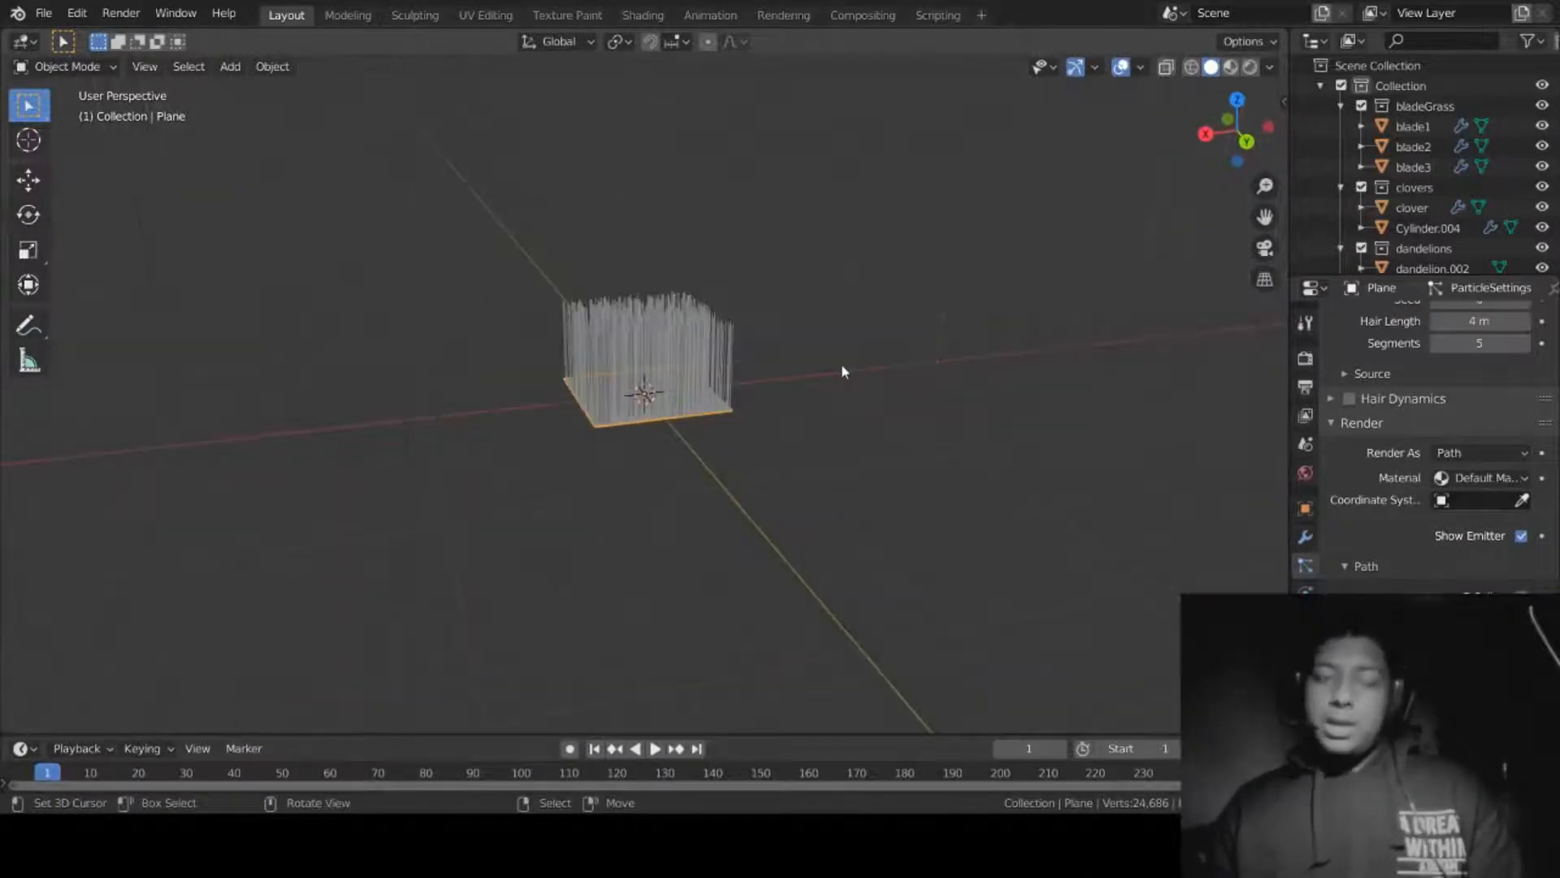
pyautogui.scroll(7, 841, 372)
pyautogui.scroll(-5, 1061, 351)
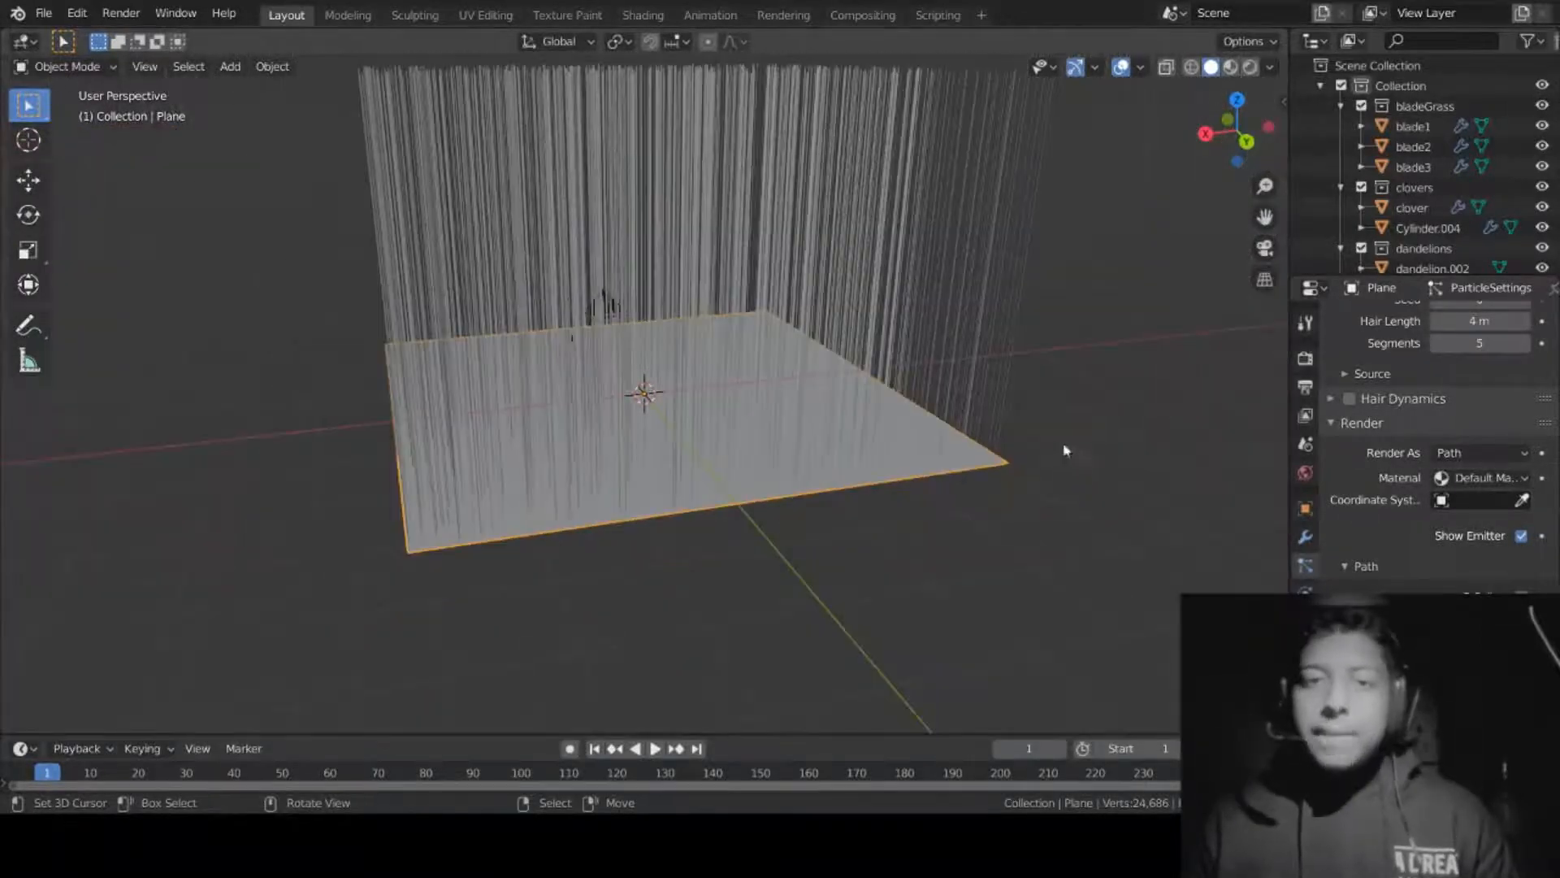
# Step: Examine the grass blade, clover and dandelion models below the plane and compare with the camera view
pyautogui.moveTo(840, 519); pyautogui.dragTo(710, 70, button='middle')
pyautogui.moveTo(895, 199); pyautogui.dragTo(776, 391, button='middle')
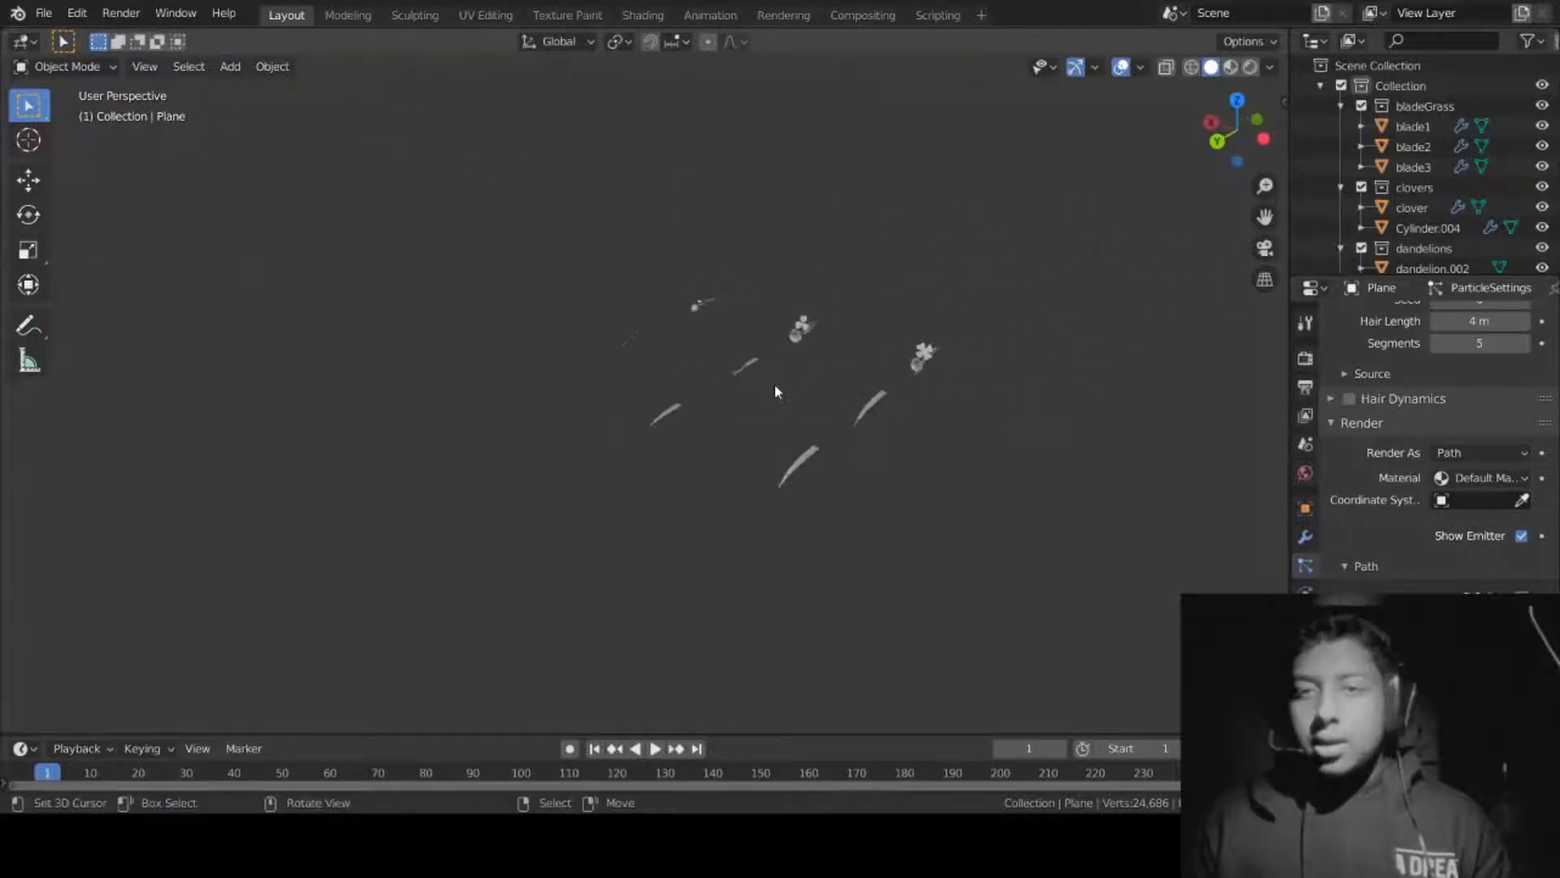
pyautogui.scroll(2, 774, 383)
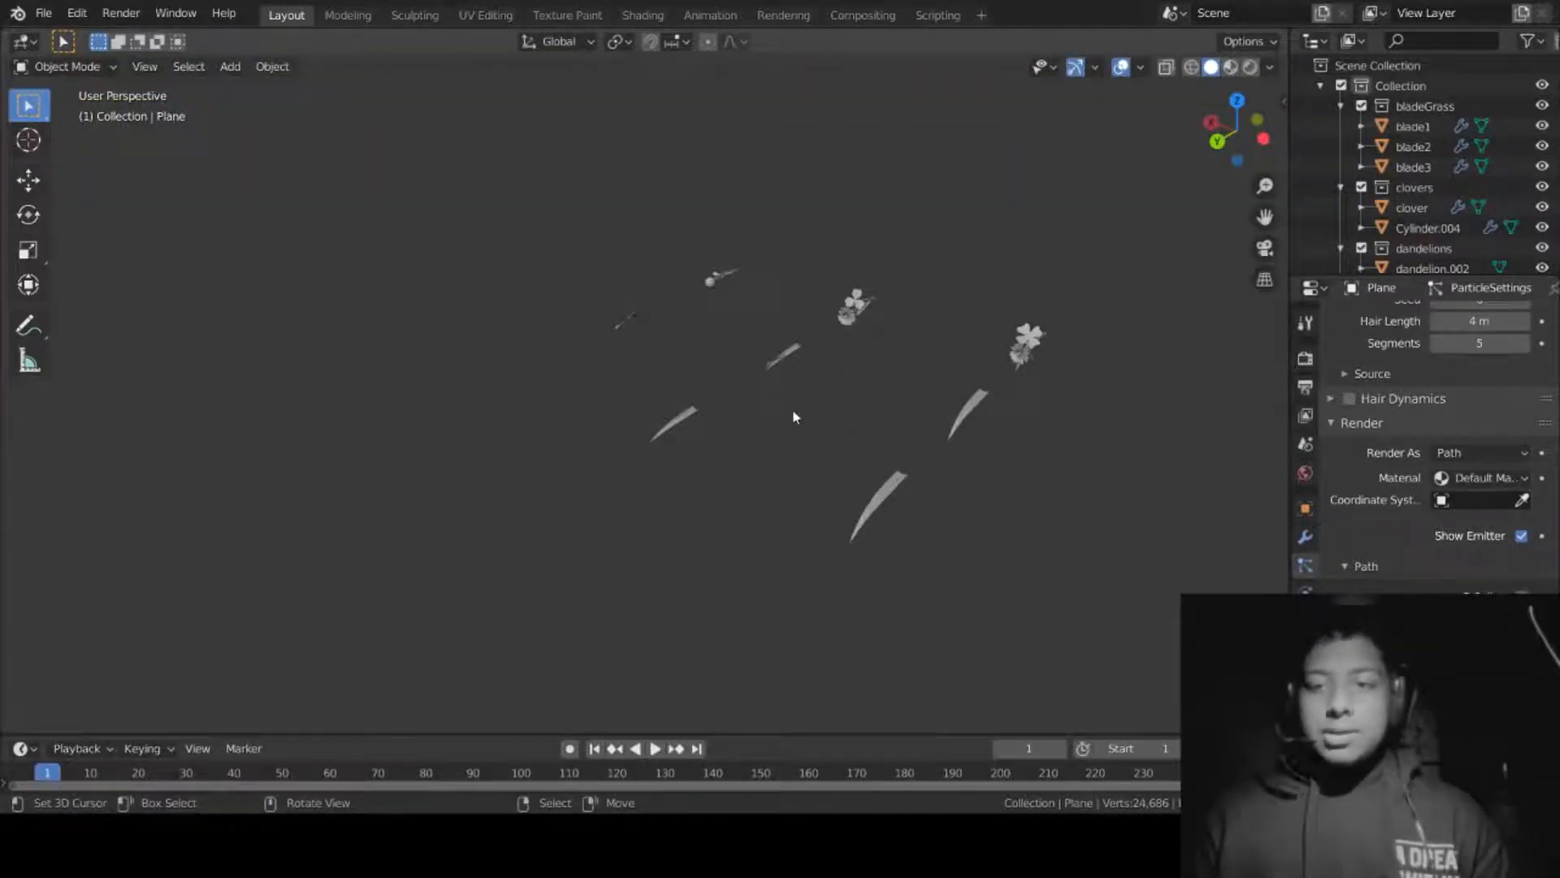
pyautogui.moveTo(753, 367); pyautogui.dragTo(779, 351, button='middle')
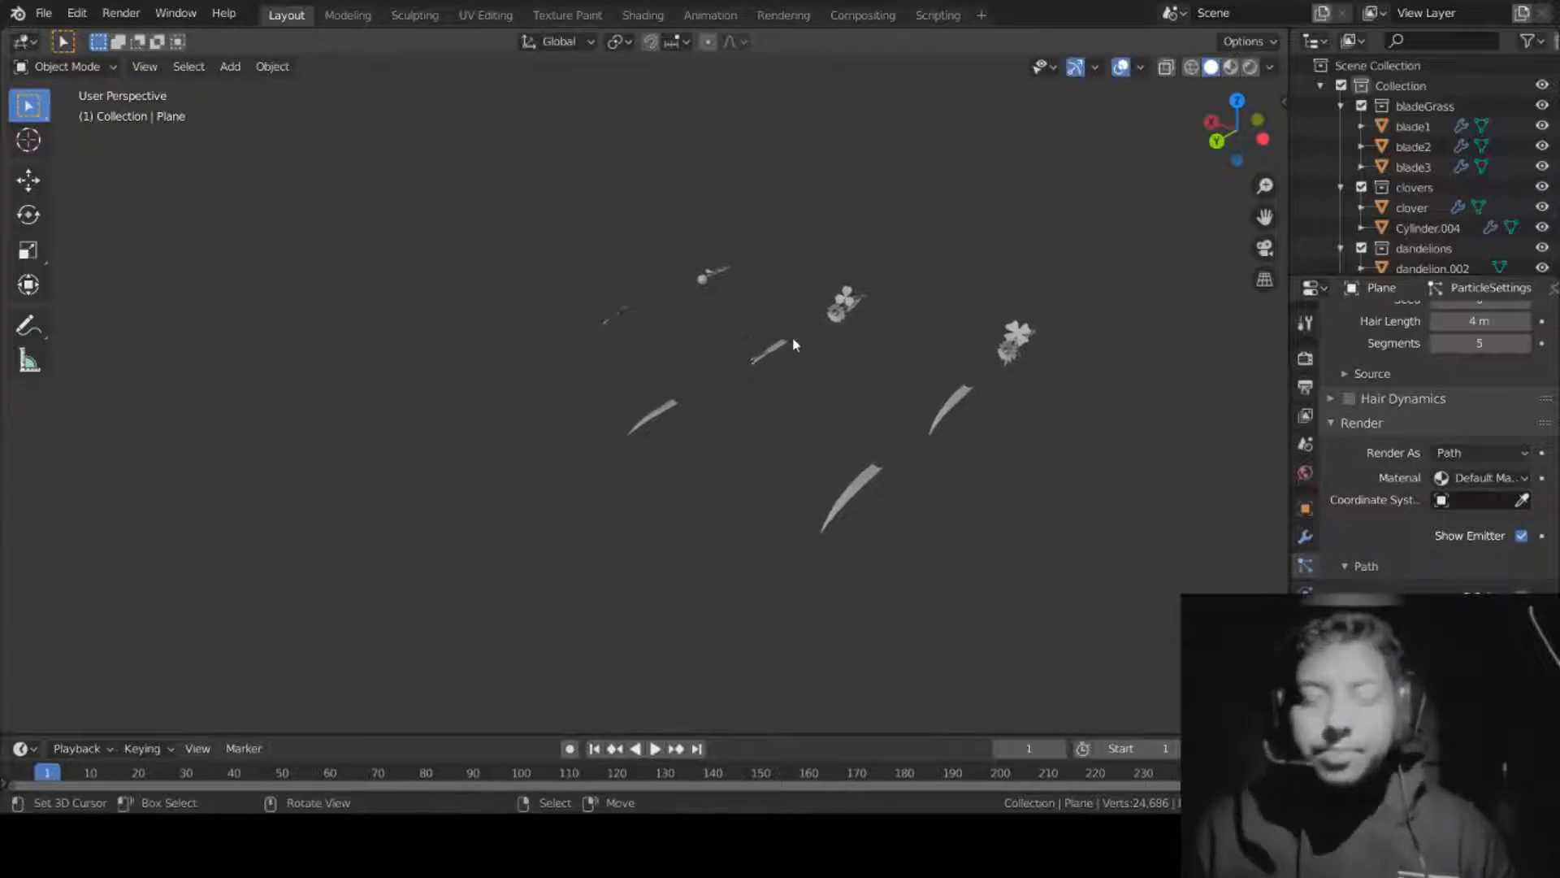
pyautogui.click(1265, 248)
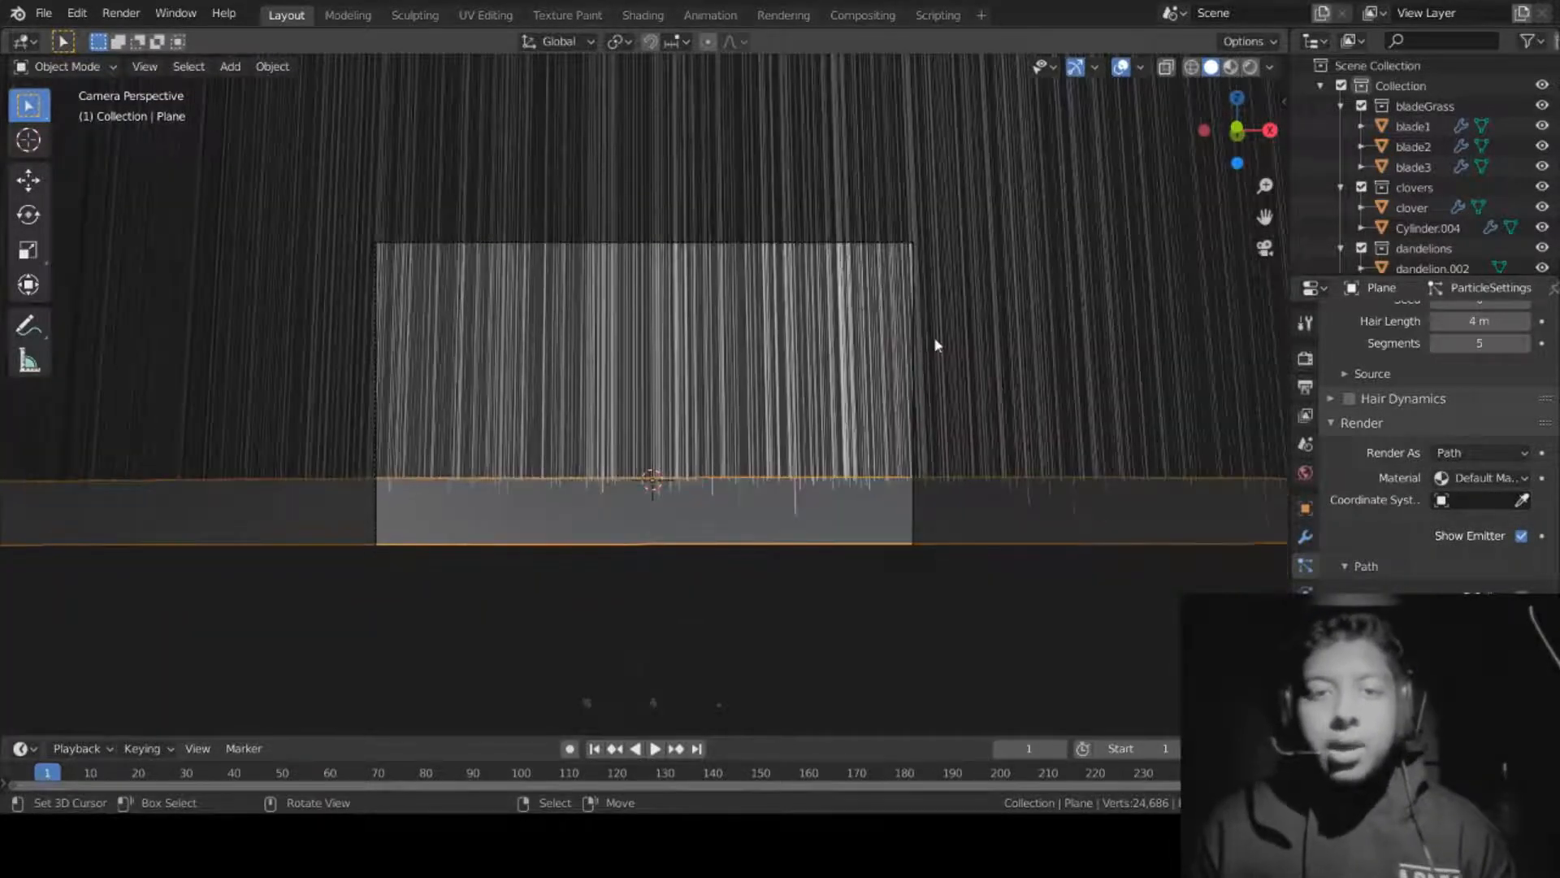
pyautogui.keyDown('shift'); pyautogui.moveTo(886, 534); pyautogui.dragTo(979, 700, button='middle'); pyautogui.keyUp('shift')
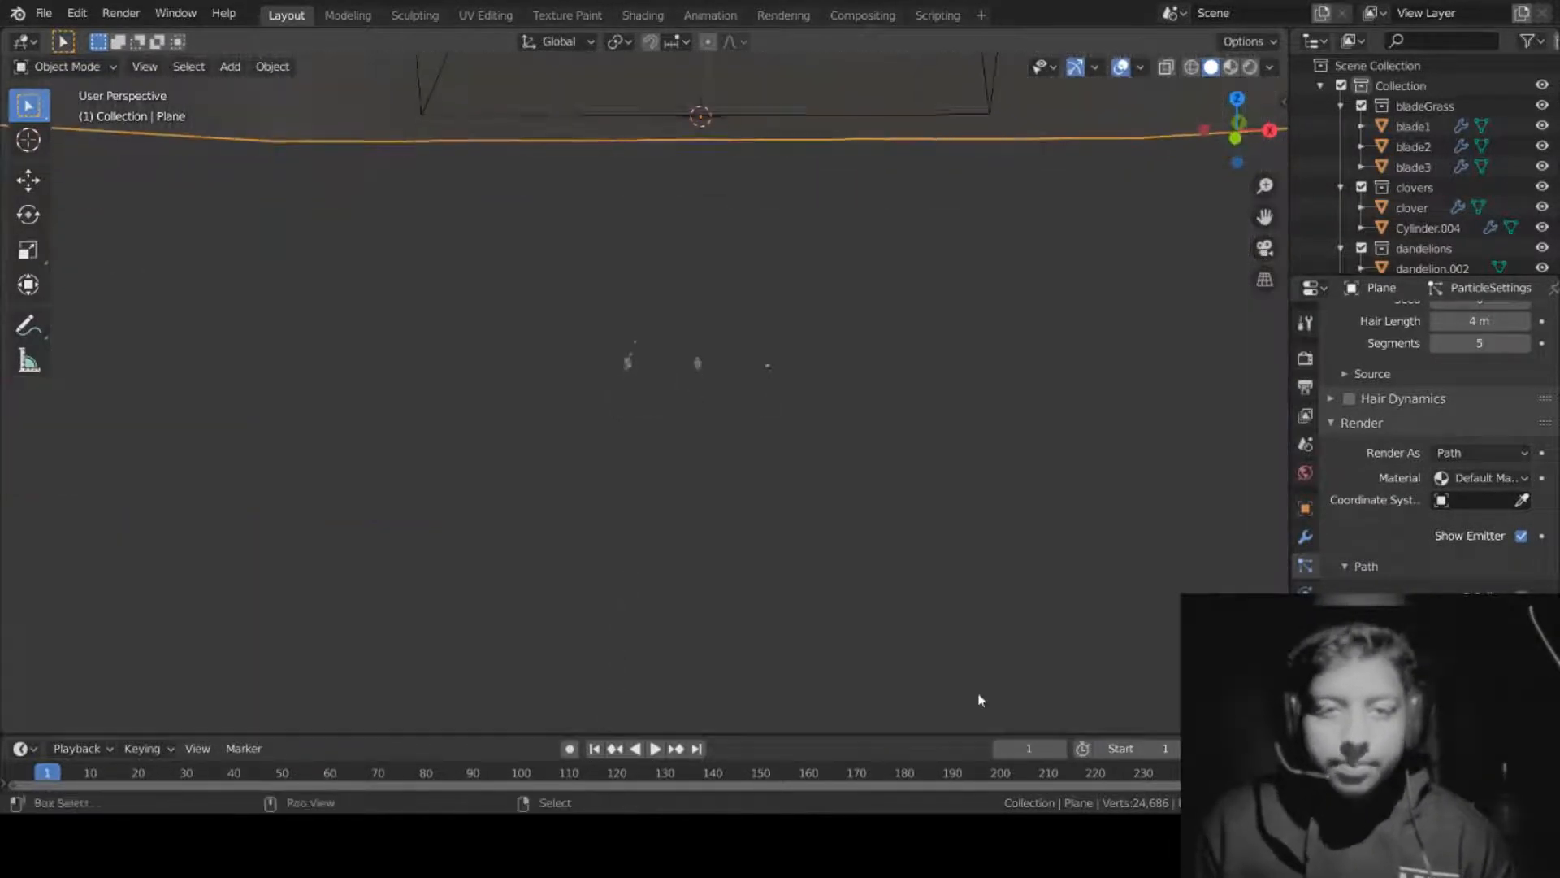
pyautogui.scroll(4, 939, 512)
pyautogui.moveTo(1134, 411); pyautogui.dragTo(1119, 481, button='middle')
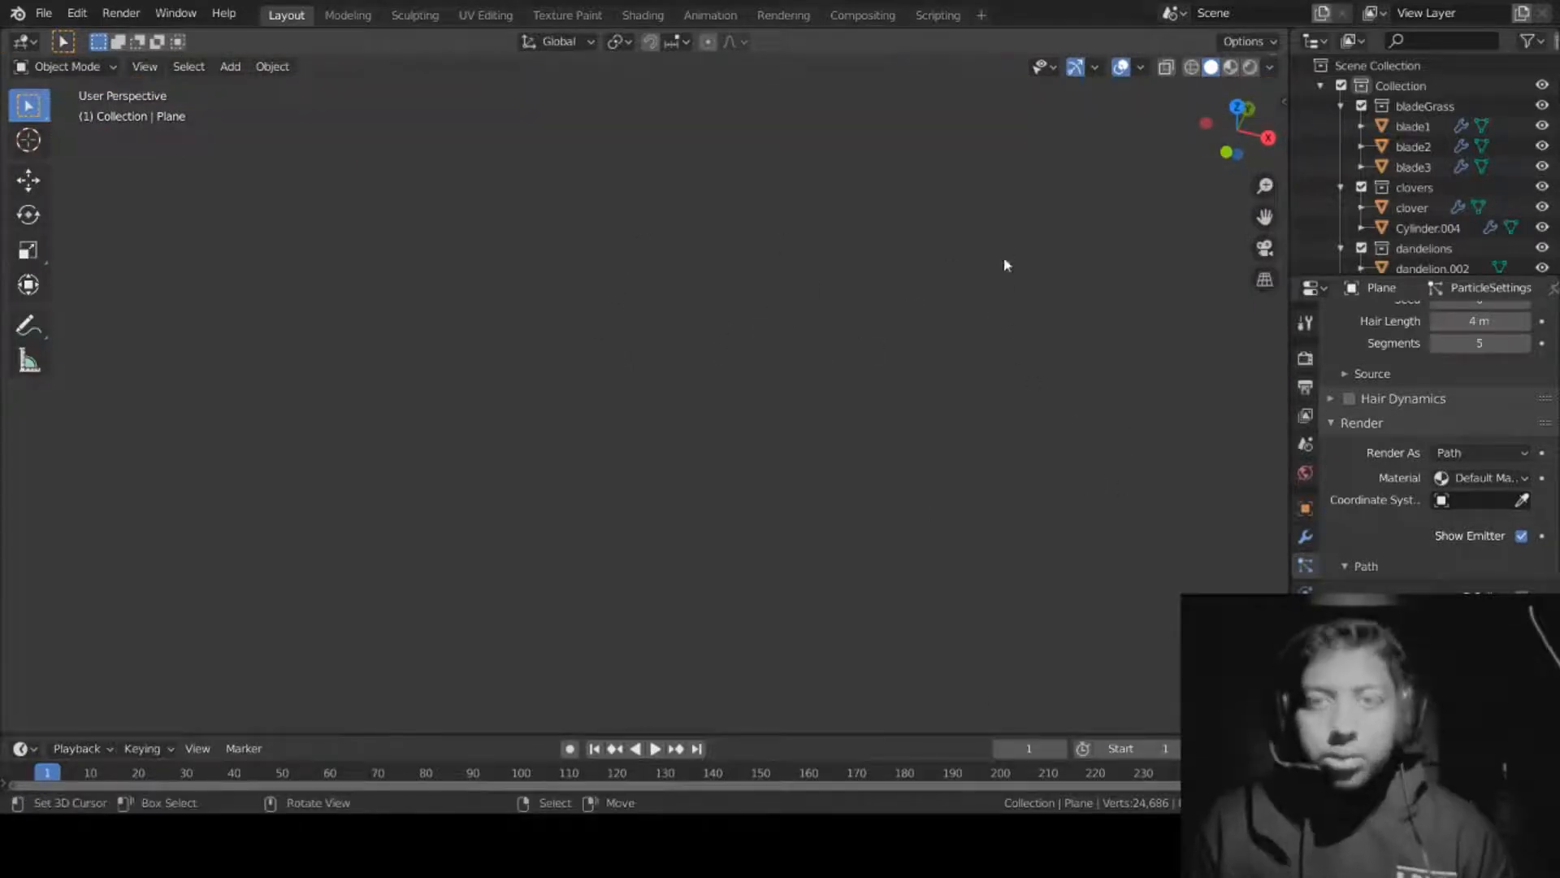
# Step: Select and frame dandelion.002, and examine it alongside the neighbouring flower and blade models
pyautogui.keyDown('shift'); pyautogui.moveTo(1005, 258); pyautogui.dragTo(945, 639, button='middle'); pyautogui.keyUp('shift')
pyautogui.click(985, 128)
pyautogui.press('KP_Decimal')
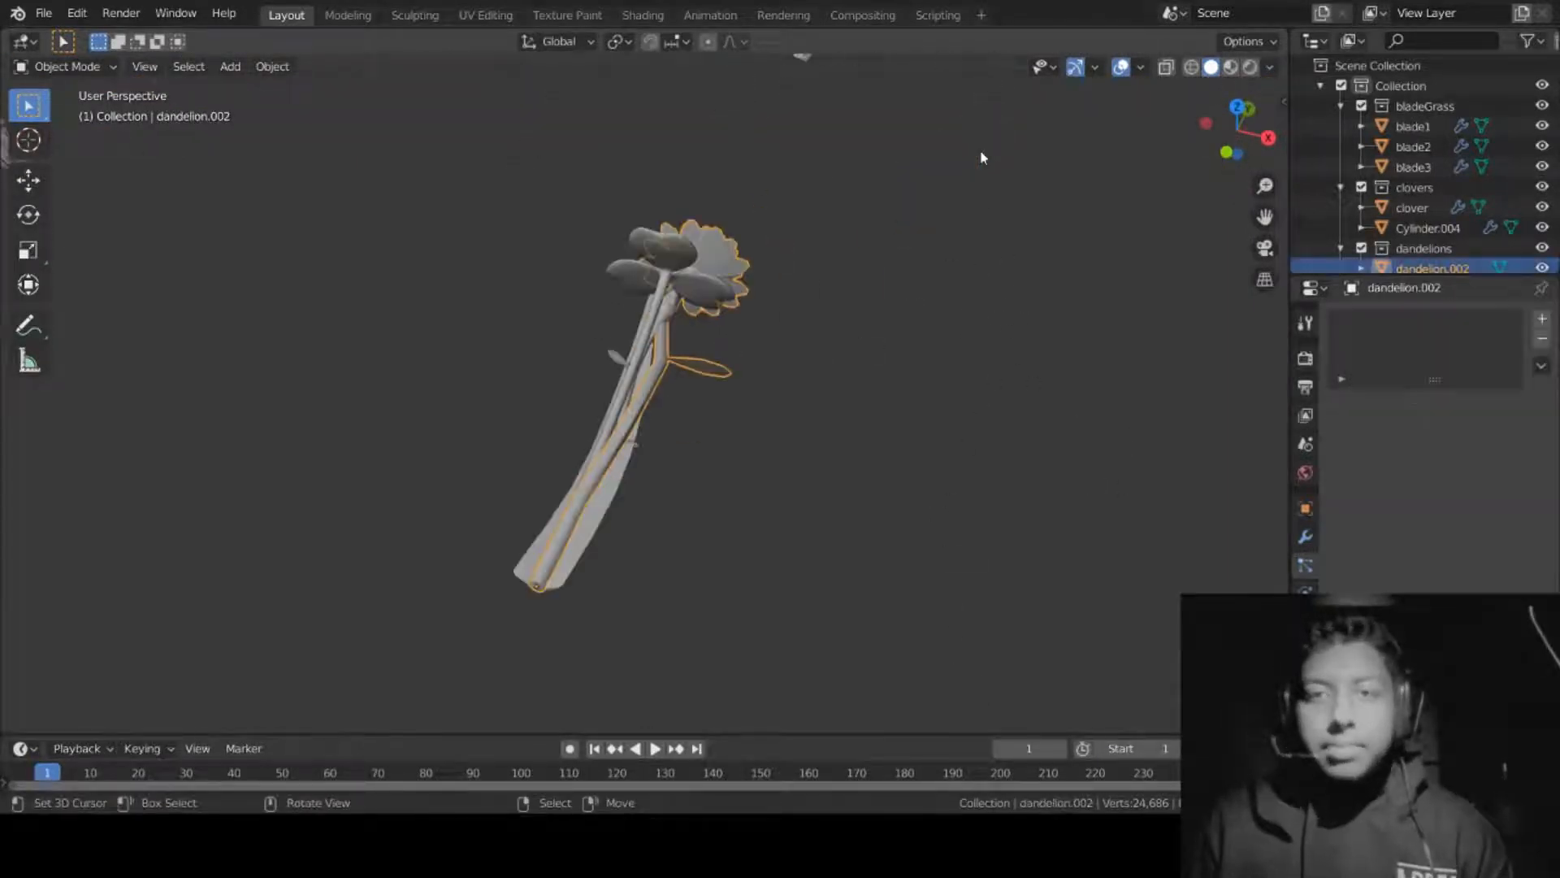
pyautogui.moveTo(983, 154); pyautogui.dragTo(992, 226, button='middle')
pyautogui.scroll(-6, 934, 317)
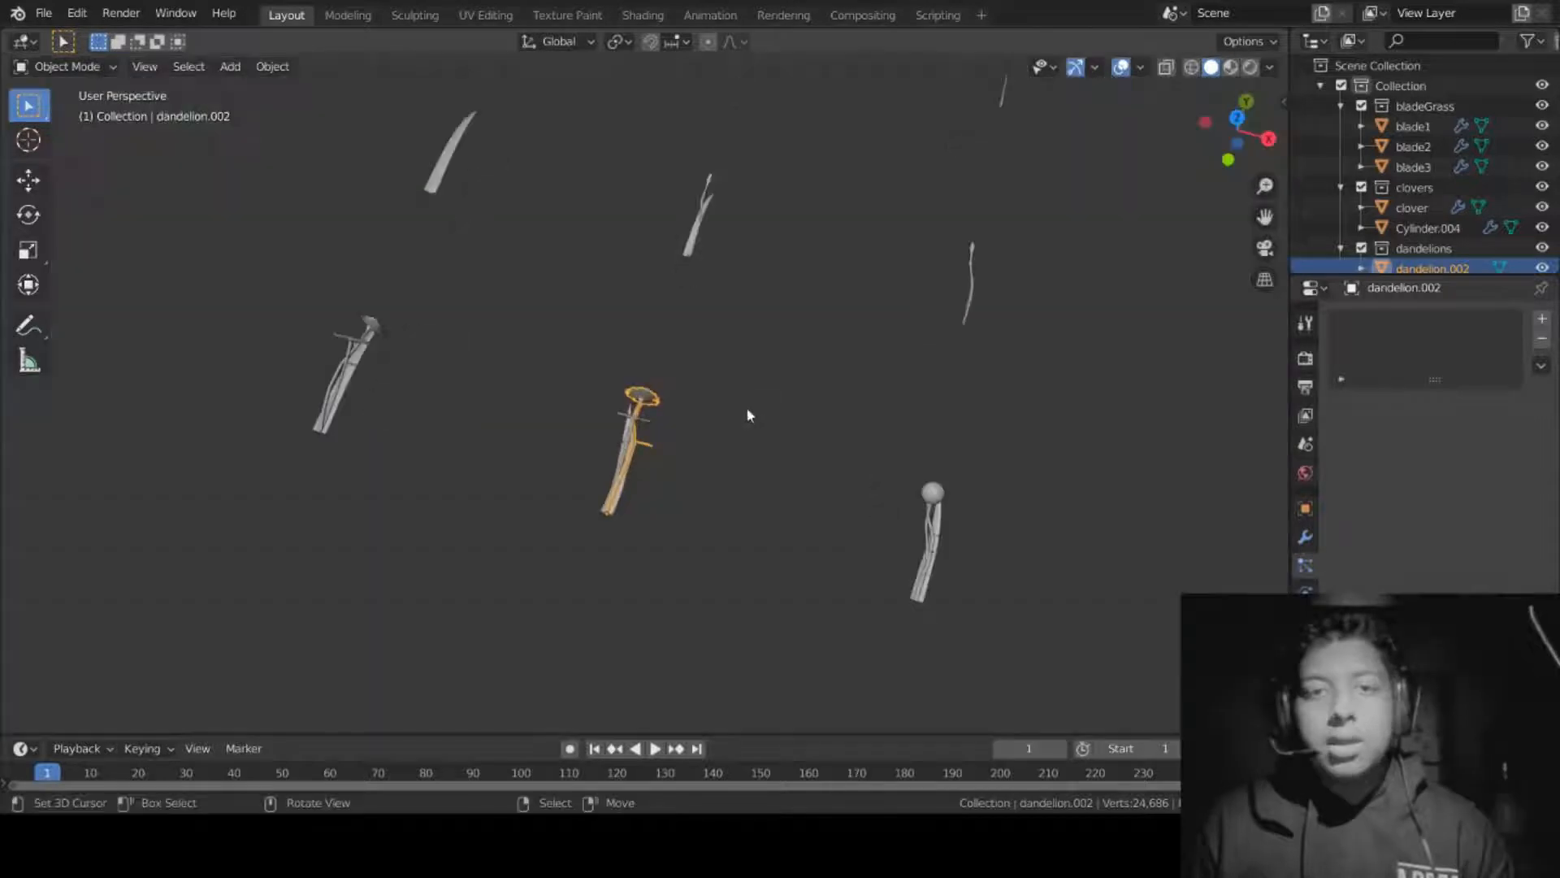
pyautogui.moveTo(745, 414); pyautogui.dragTo(761, 348, button='middle')
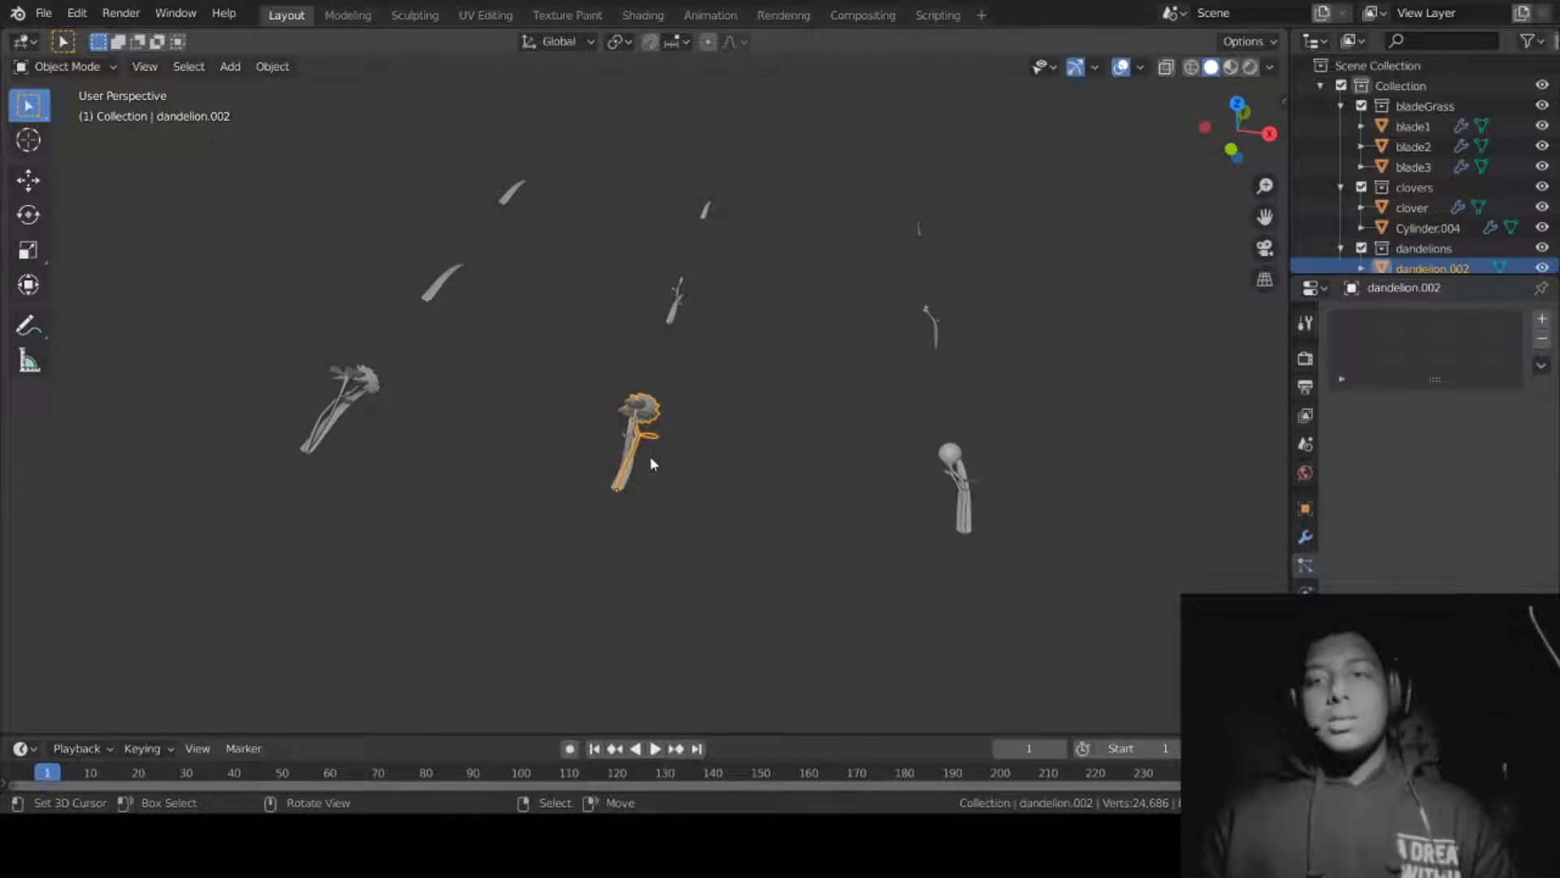
# Step: Select the plane and render its hair particles as a collection, with dandelions as the instance collection
pyautogui.hotkey('alt', 'a')
pyautogui.click(1264, 248)
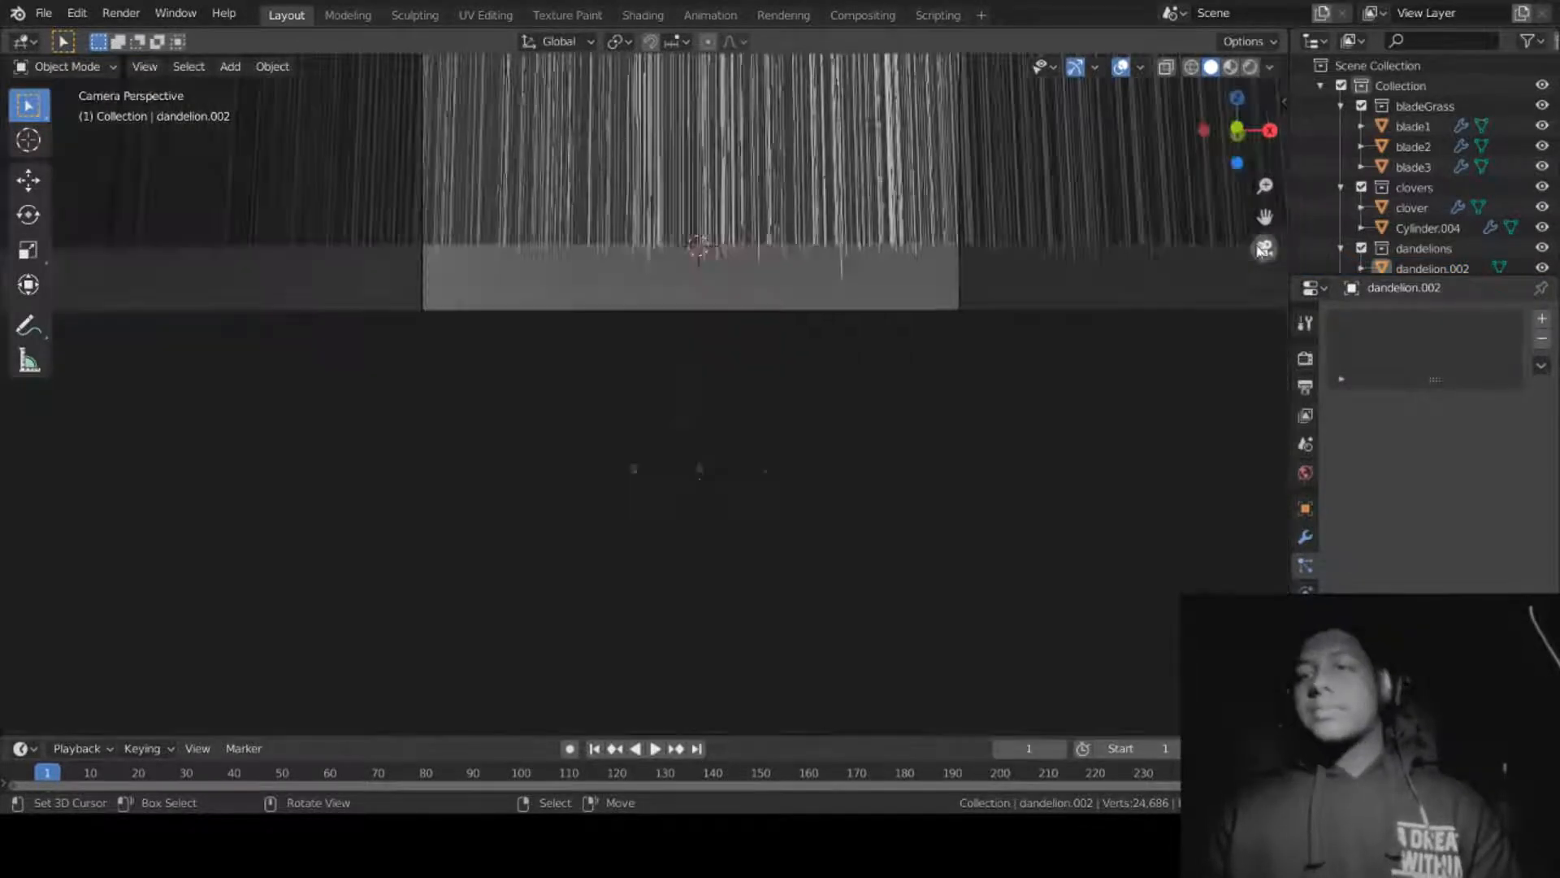
pyautogui.scroll(-3, 855, 326)
pyautogui.rightClick(863, 287)
pyautogui.moveTo(863, 288); pyautogui.dragTo(1021, 400, button='middle')
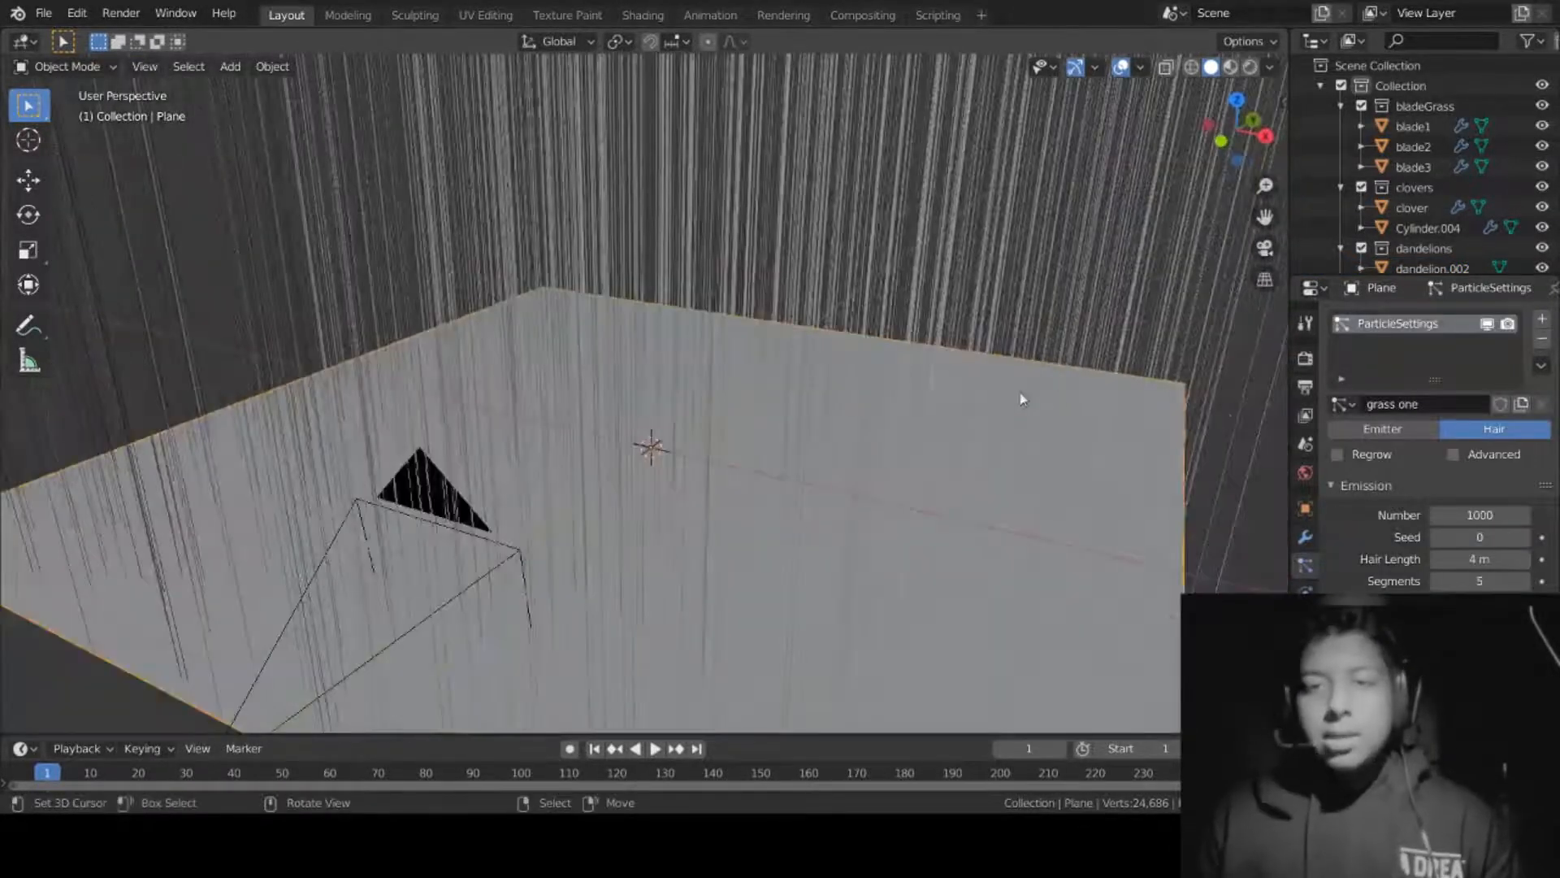
pyautogui.scroll(-8, 1504, 439)
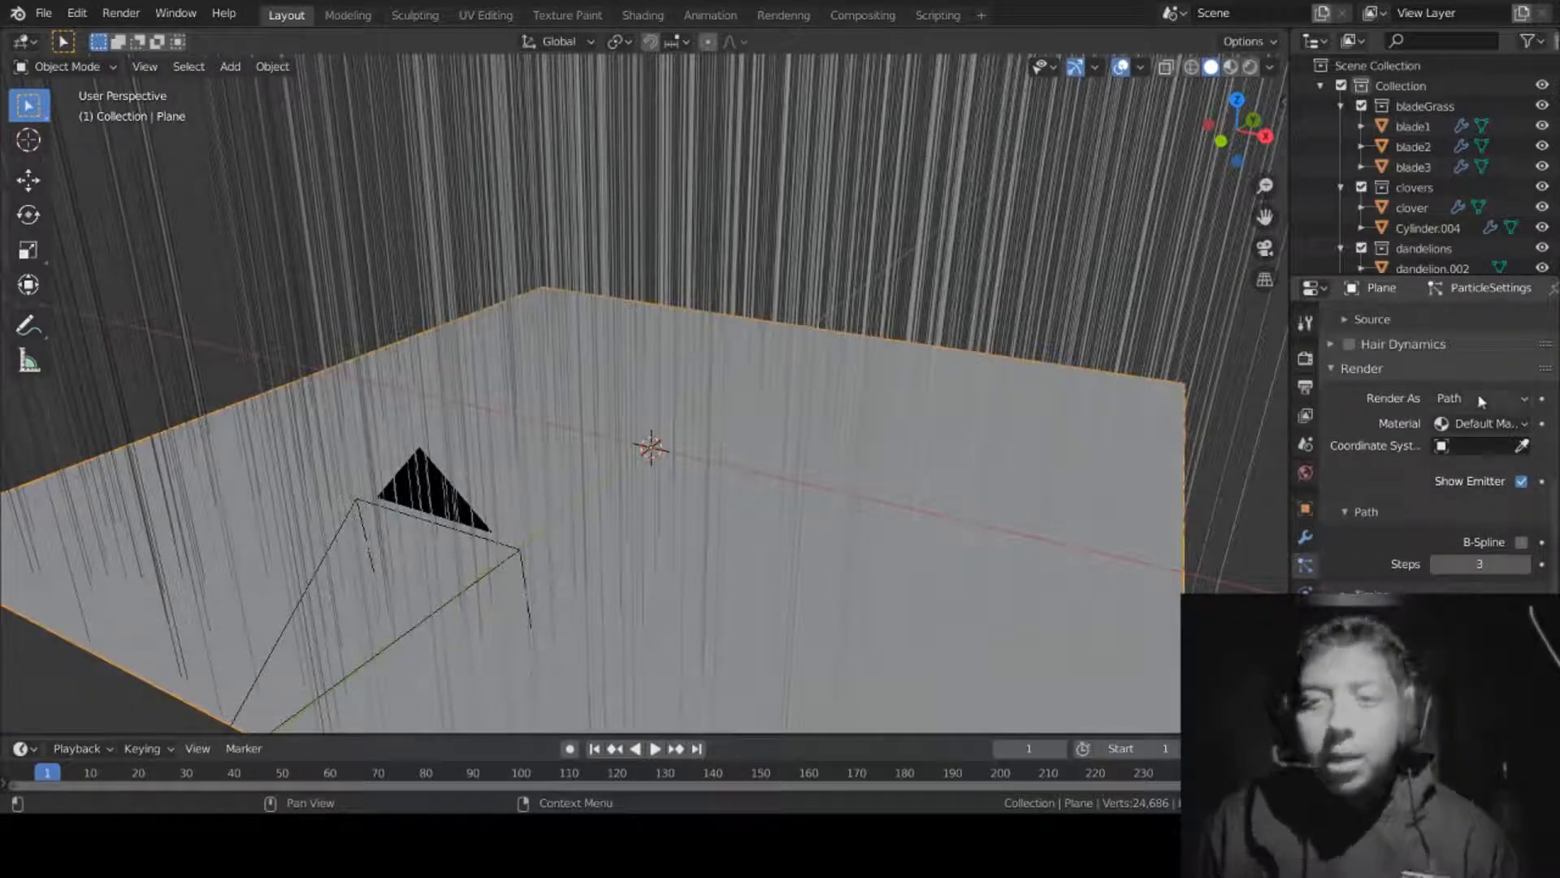
pyautogui.click(1512, 402)
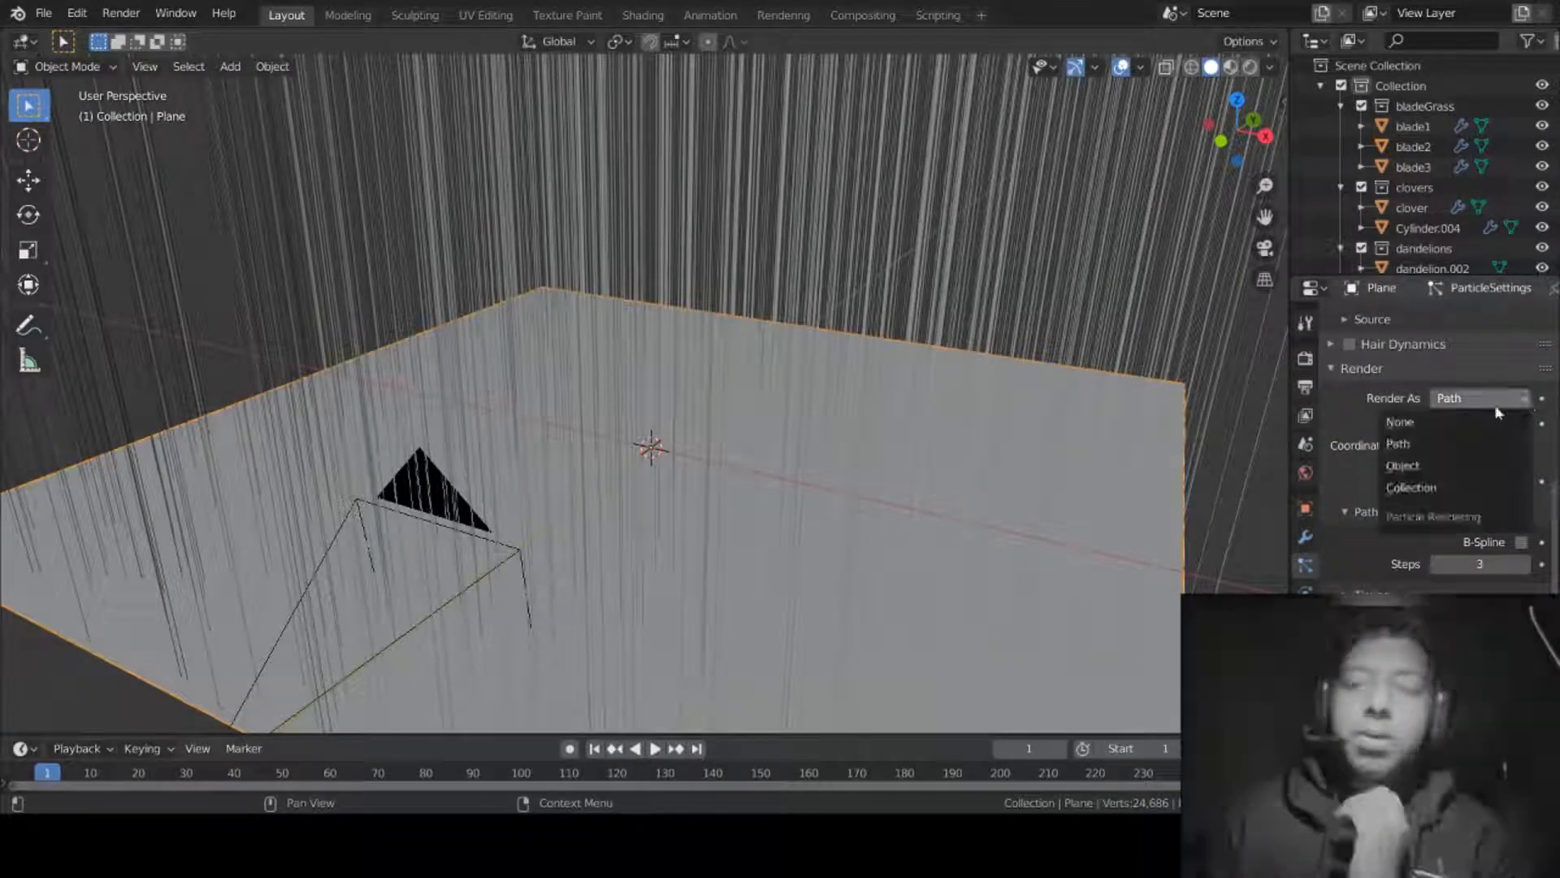
pyautogui.click(1445, 488)
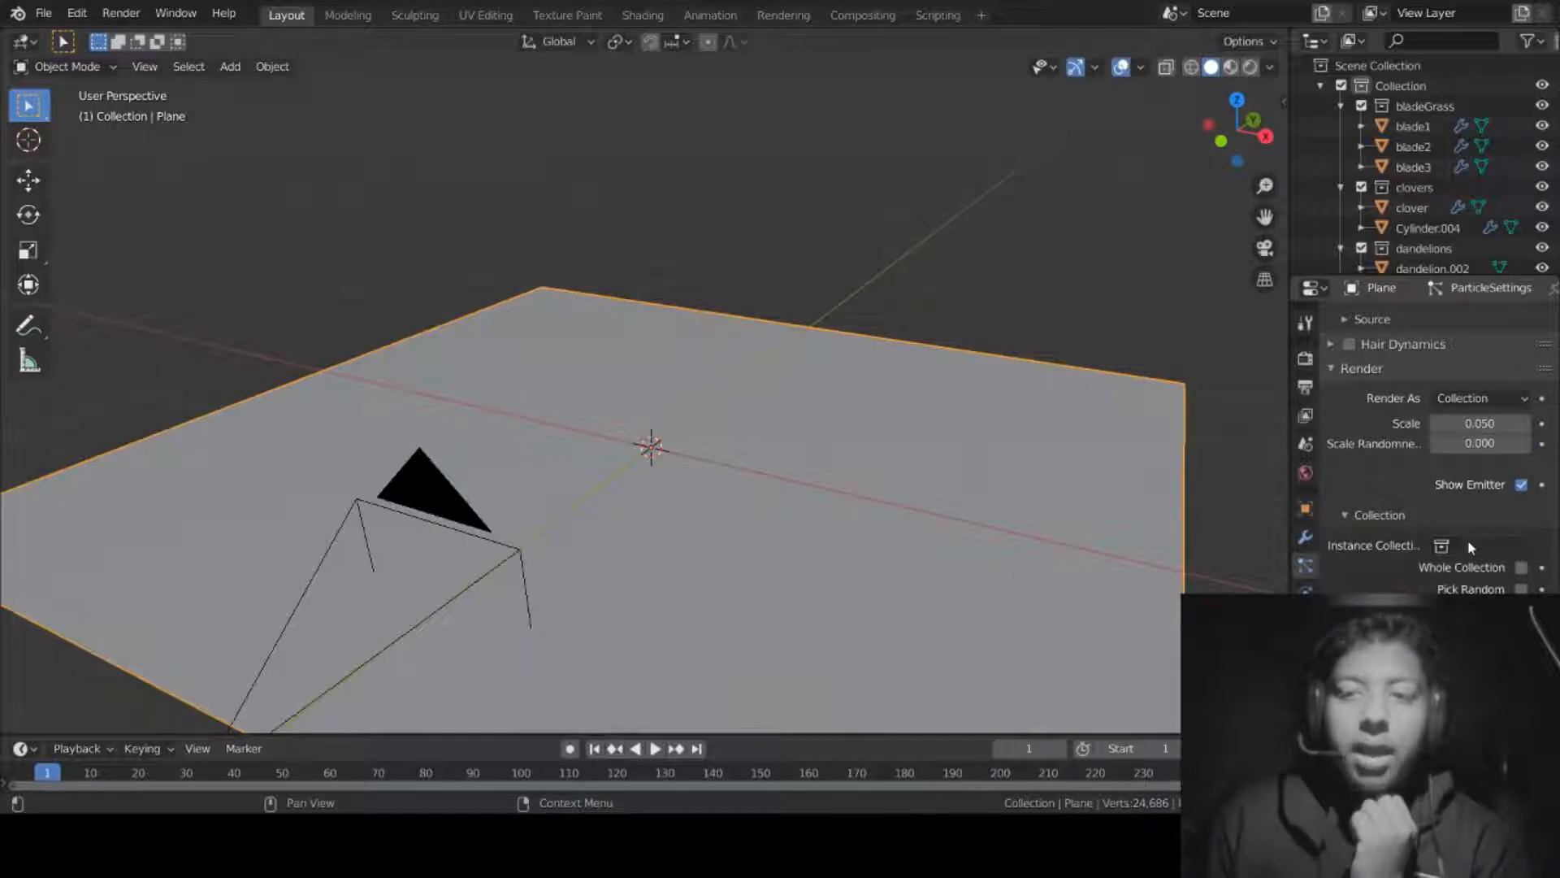
pyautogui.click(1493, 546)
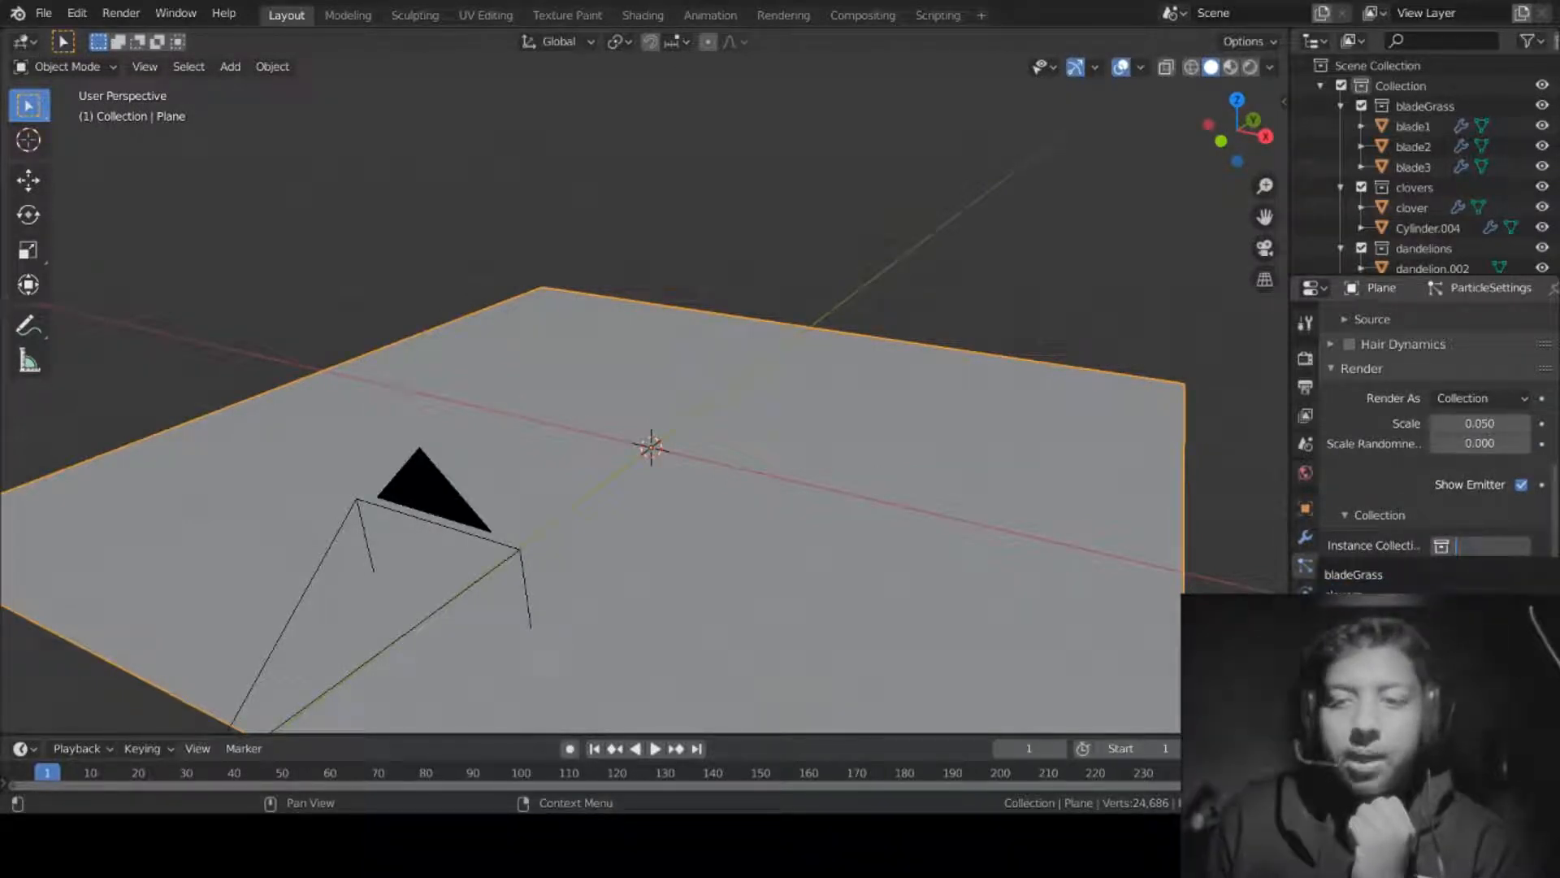
pyautogui.click(1412, 614)
# Step: Inspect the dandelion instances on the plane and set the particle render scale to 0.340
pyautogui.moveTo(940, 511); pyautogui.dragTo(818, 466, button='middle')
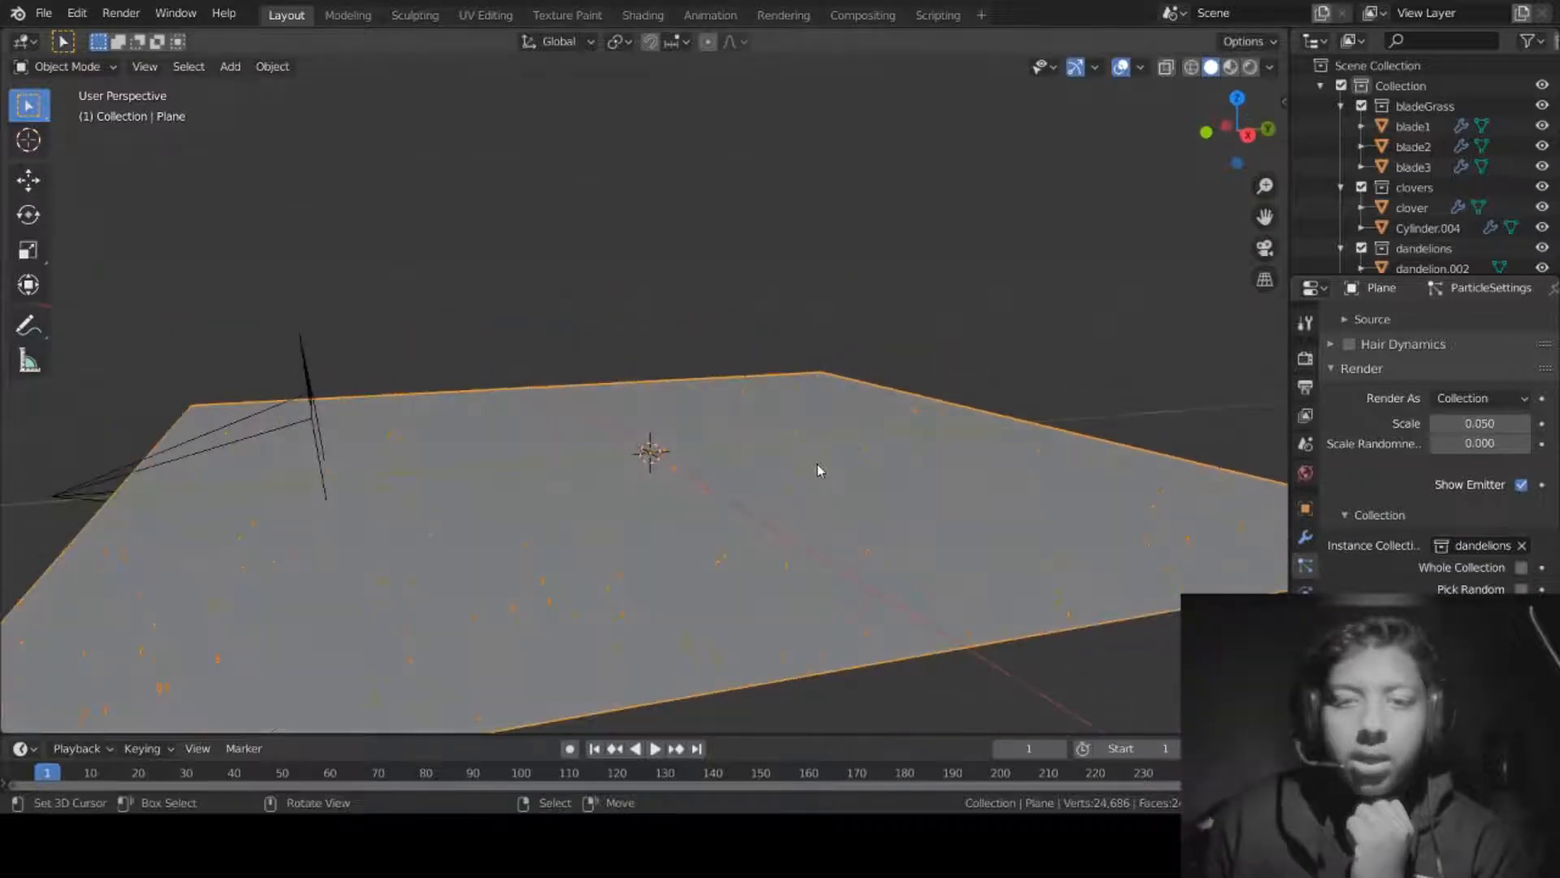
pyautogui.scroll(4, 818, 466)
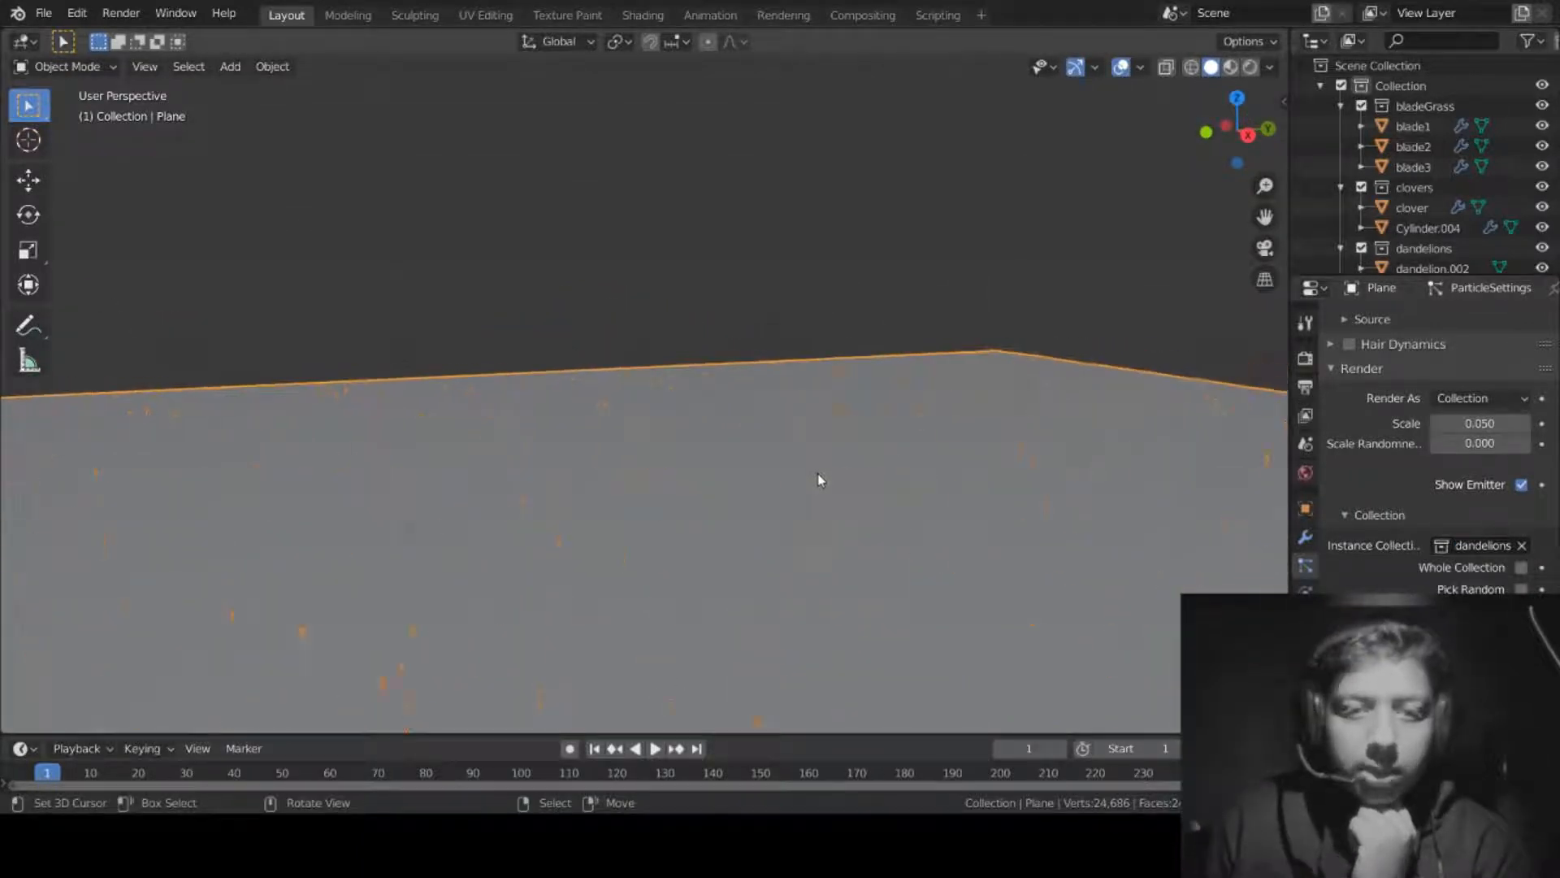
pyautogui.scroll(-5, 818, 473)
pyautogui.moveTo(826, 482); pyautogui.dragTo(867, 509, button='middle')
pyautogui.scroll(5, 867, 509)
pyautogui.scroll(-4, 867, 508)
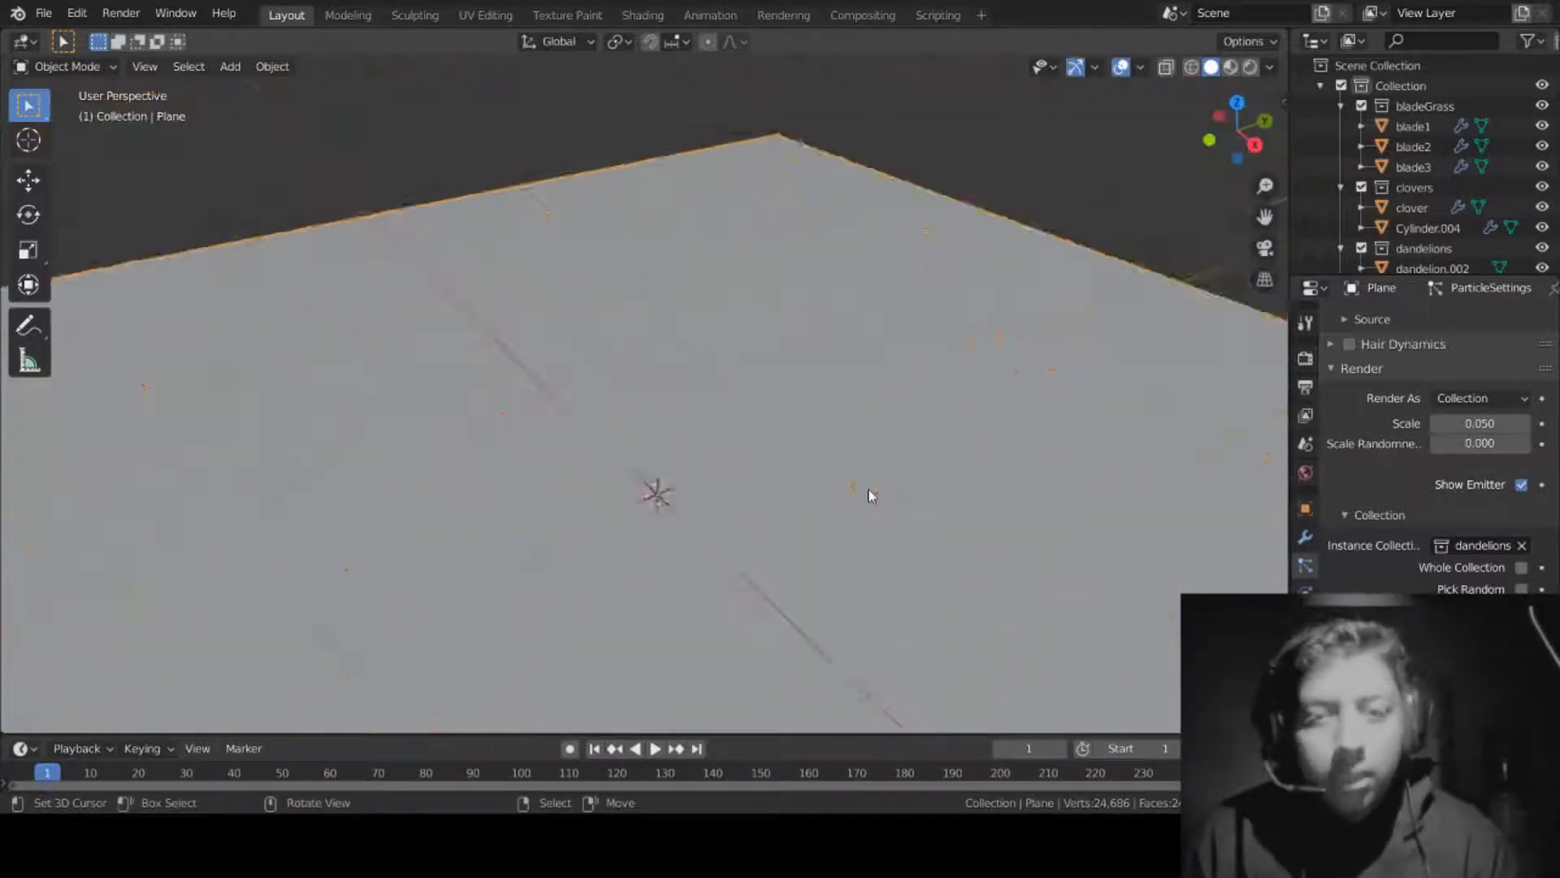
pyautogui.moveTo(1476, 423)
pyautogui.mouseDown()
pyautogui.moveTo(1531, 423)
pyautogui.moveTo(1484, 424)
pyautogui.mouseUp()
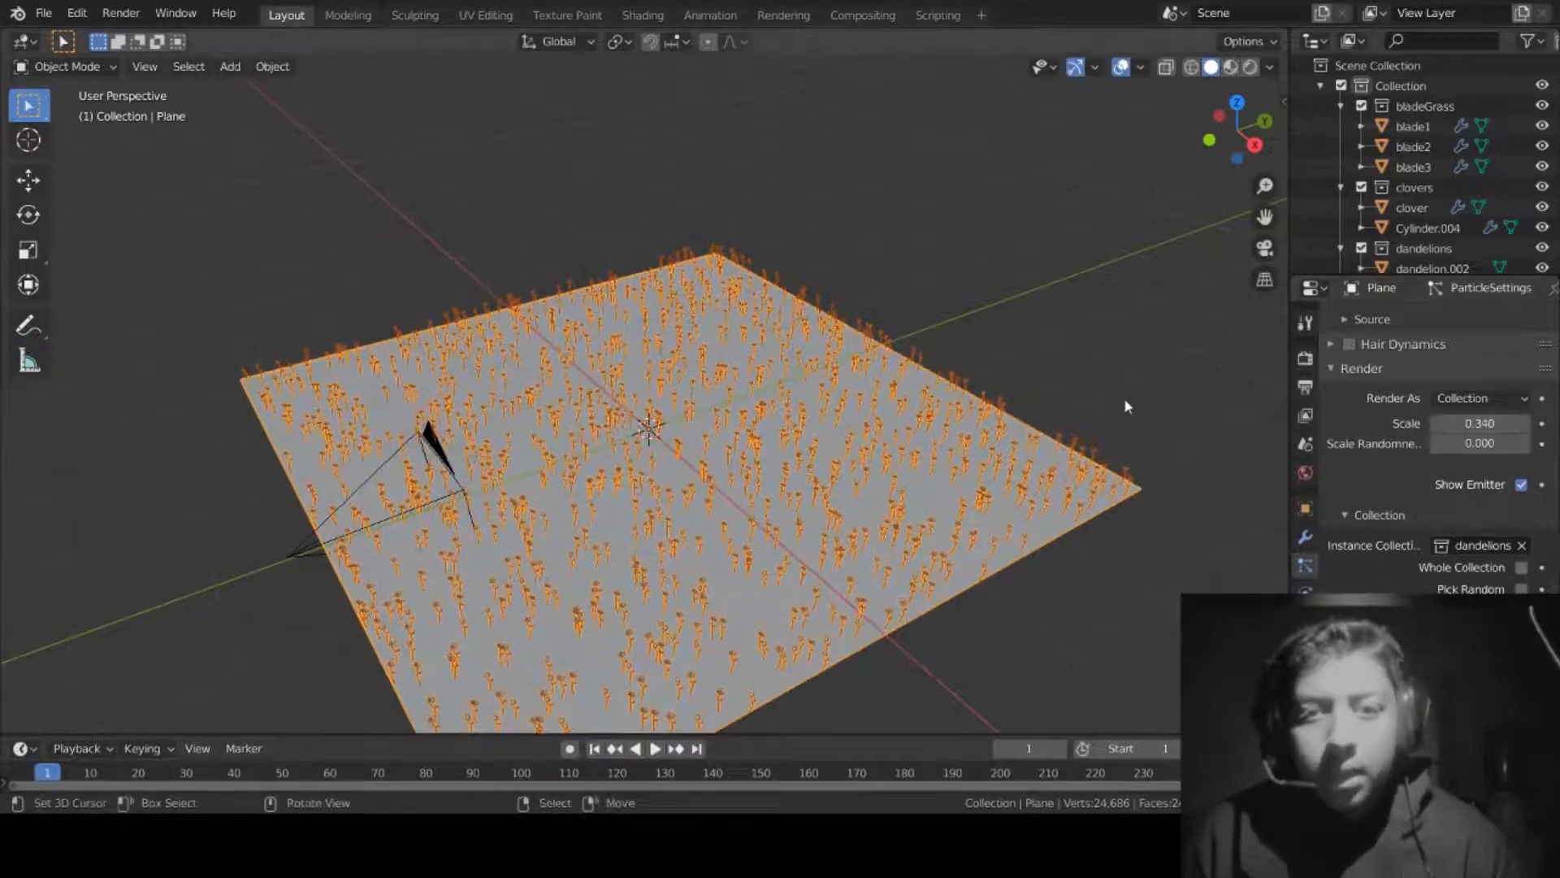
# Step: Examine the enlarged dandelions scattered over the plane from several angles and distances
pyautogui.moveTo(1124, 398); pyautogui.dragTo(964, 437, button='middle')
pyautogui.scroll(7, 964, 438)
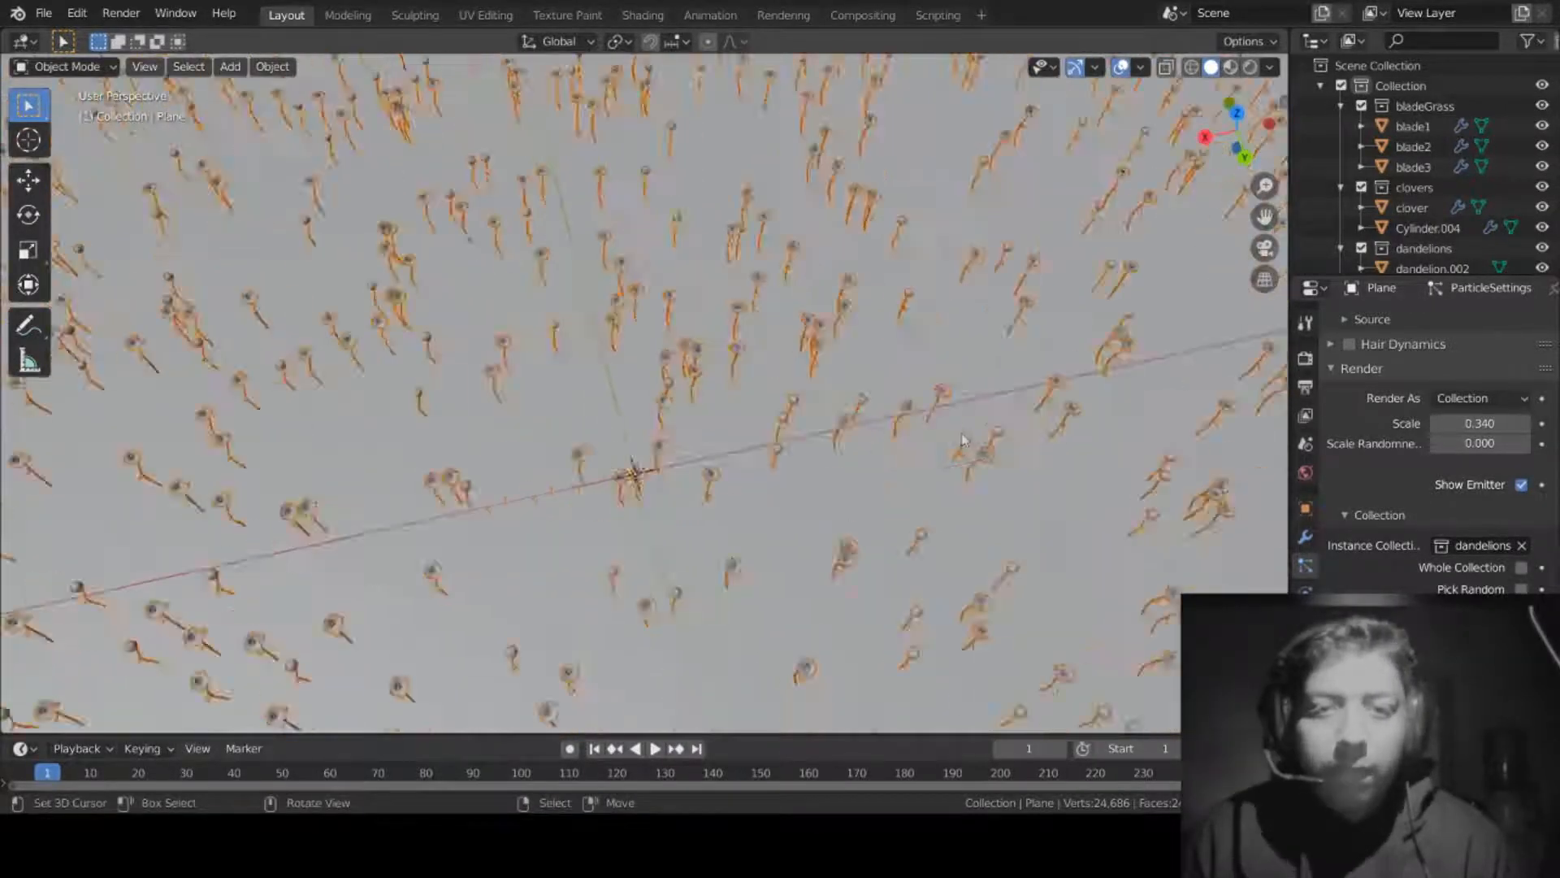
pyautogui.scroll(-10, 967, 439)
pyautogui.moveTo(668, 453); pyautogui.dragTo(785, 403, button='middle')
pyautogui.scroll(6, 909, 485)
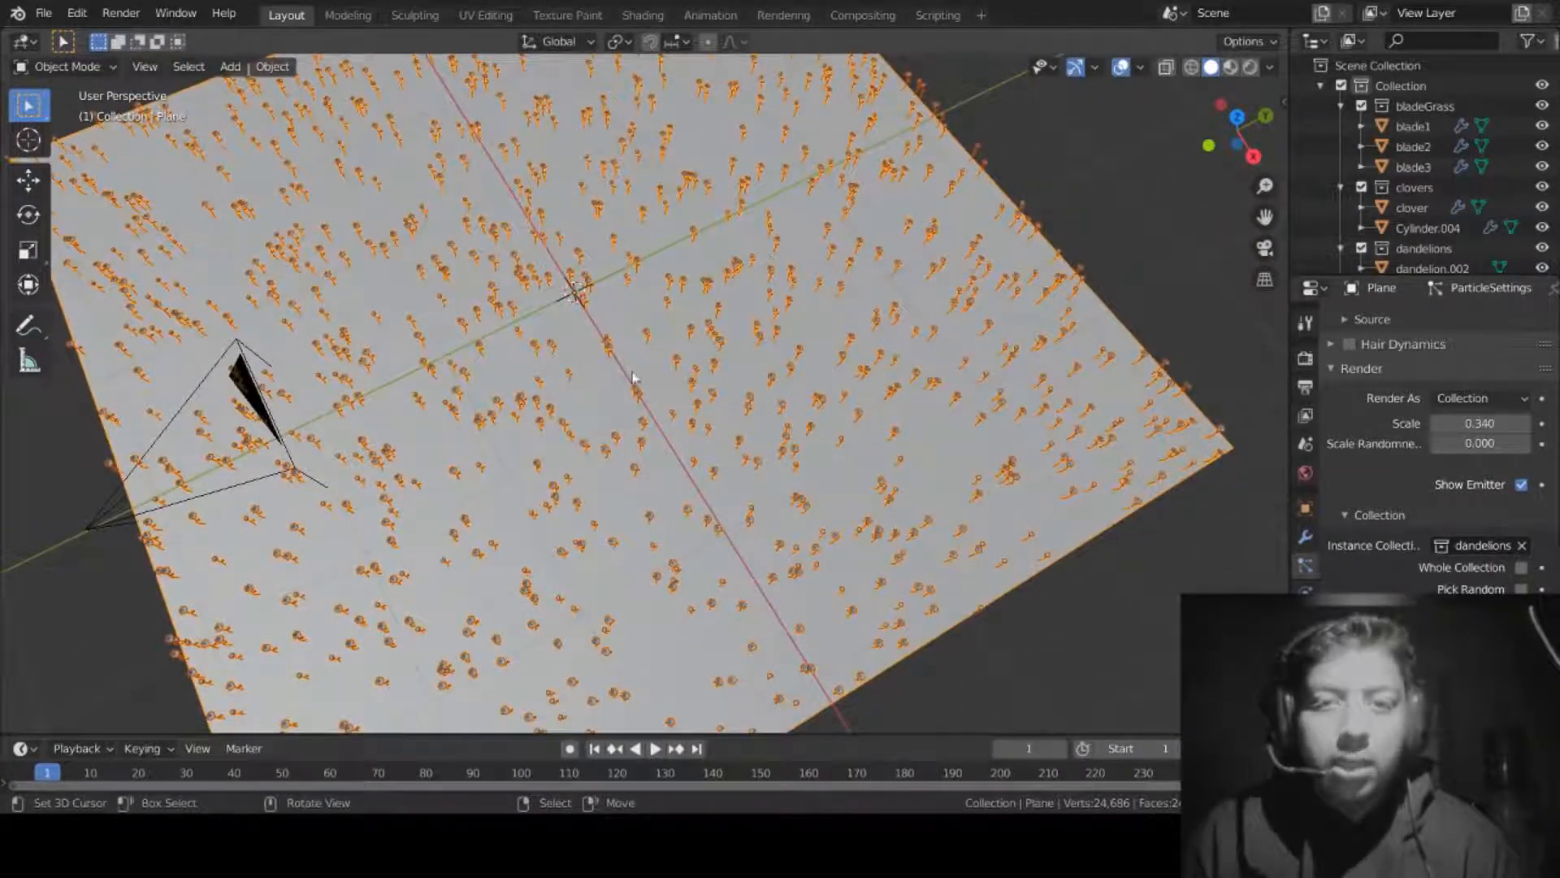
# Step: Switch to the top orthographic view and place the 3D cursor on the plane, off-centre towards positive X and Y
pyautogui.click(1236, 116)
pyautogui.scroll(-5, 1067, 221)
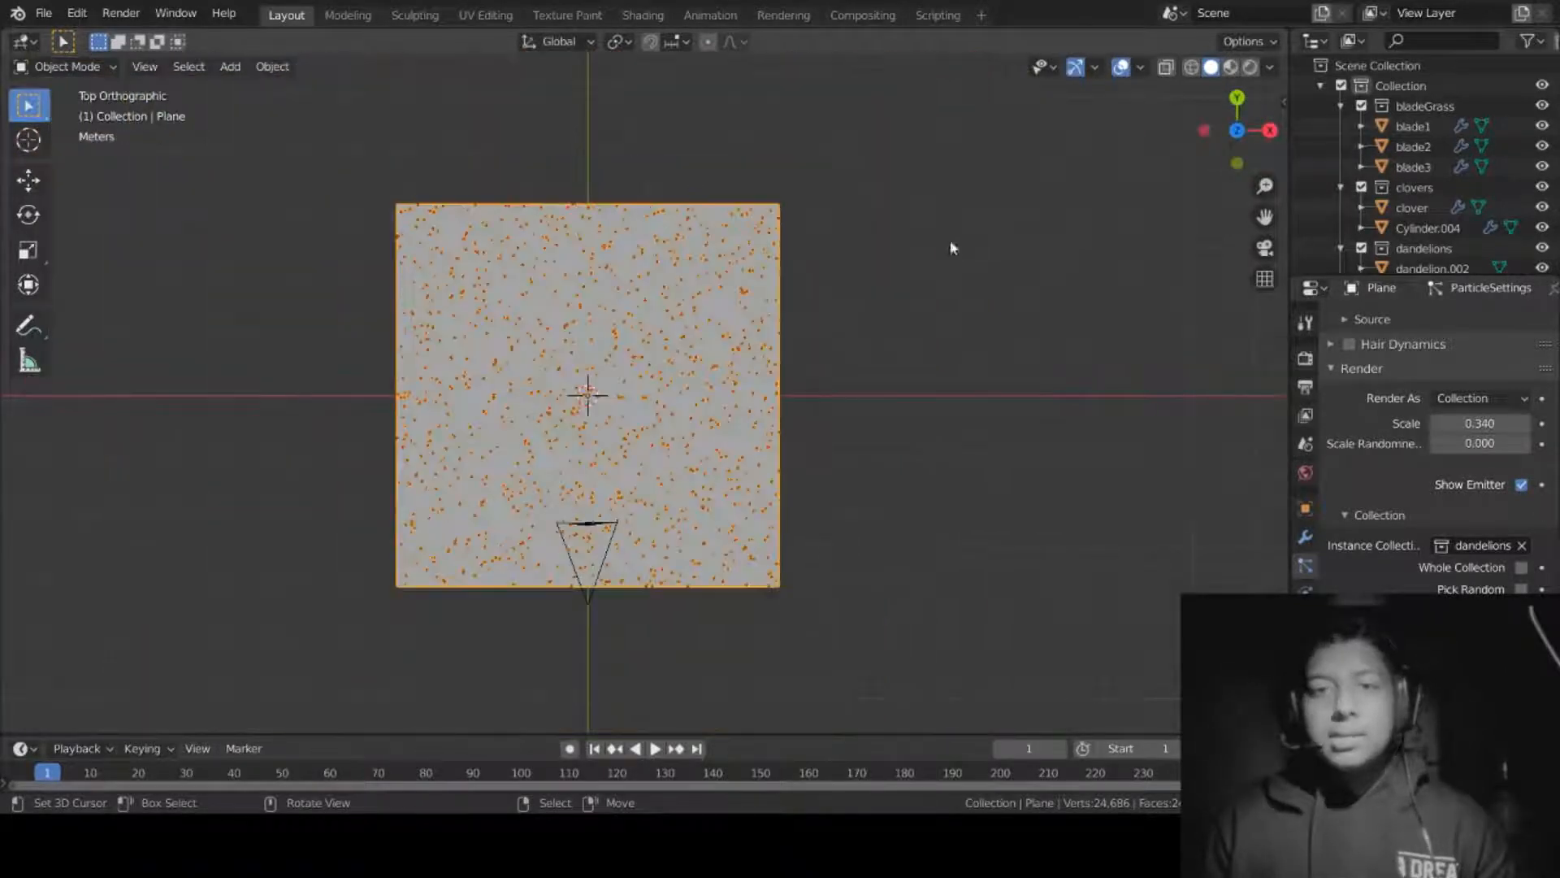
pyautogui.keyDown('shift'); pyautogui.moveTo(831, 274); pyautogui.dragTo(953, 260, button='middle'); pyautogui.keyUp('shift')
pyautogui.click(762, 314)
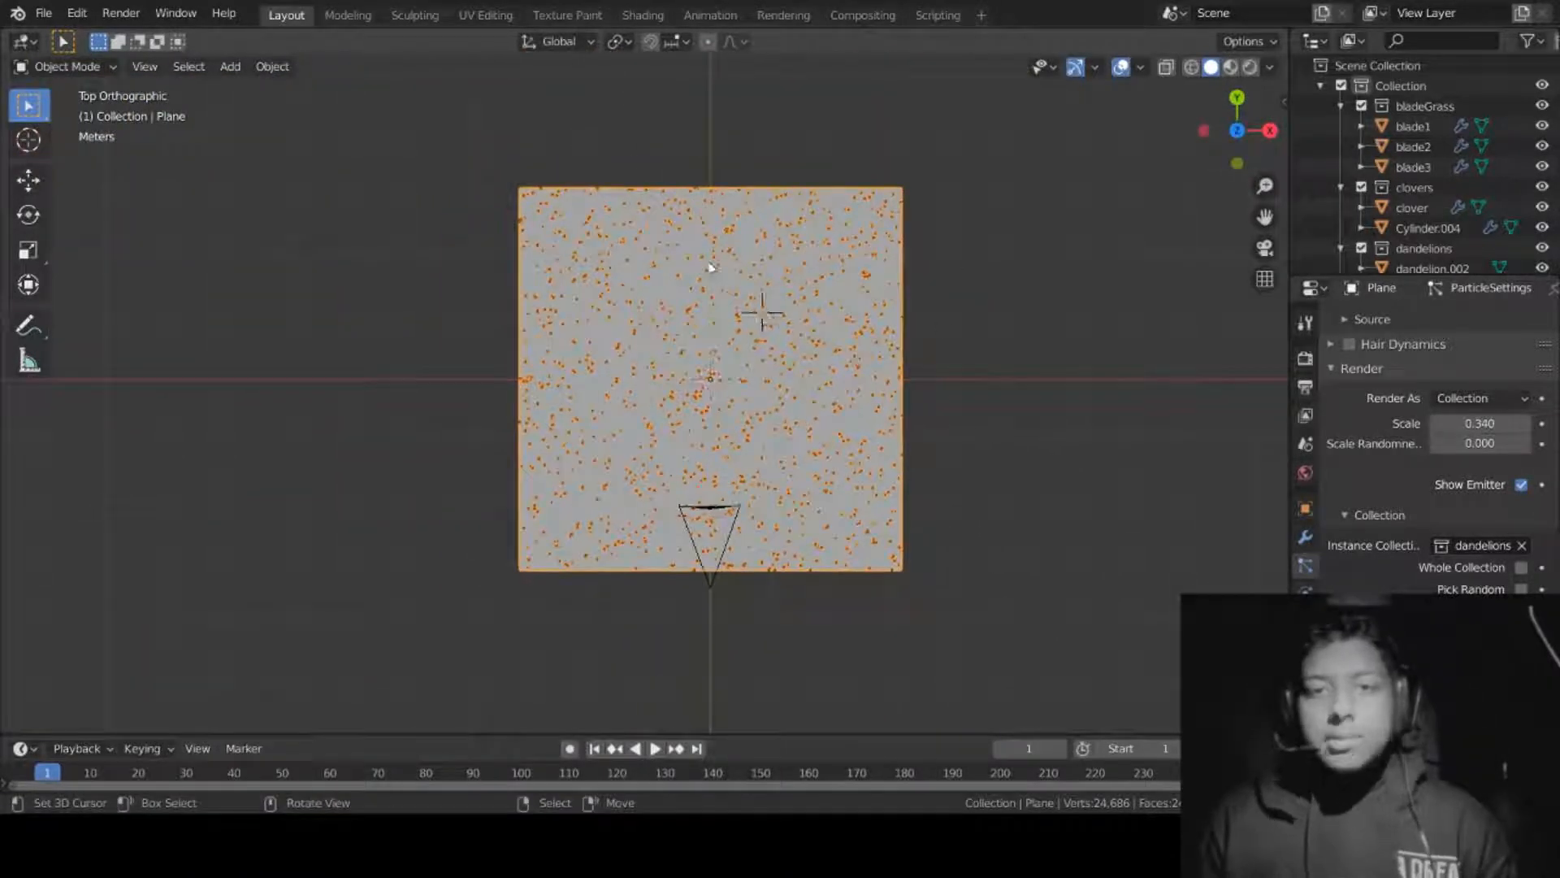
# Step: Reposition the 3D cursor slightly farther from the plane's centre and switch the plane to Weight Paint mode
pyautogui.scroll(4, 837, 378)
pyautogui.scroll(-2, 910, 309)
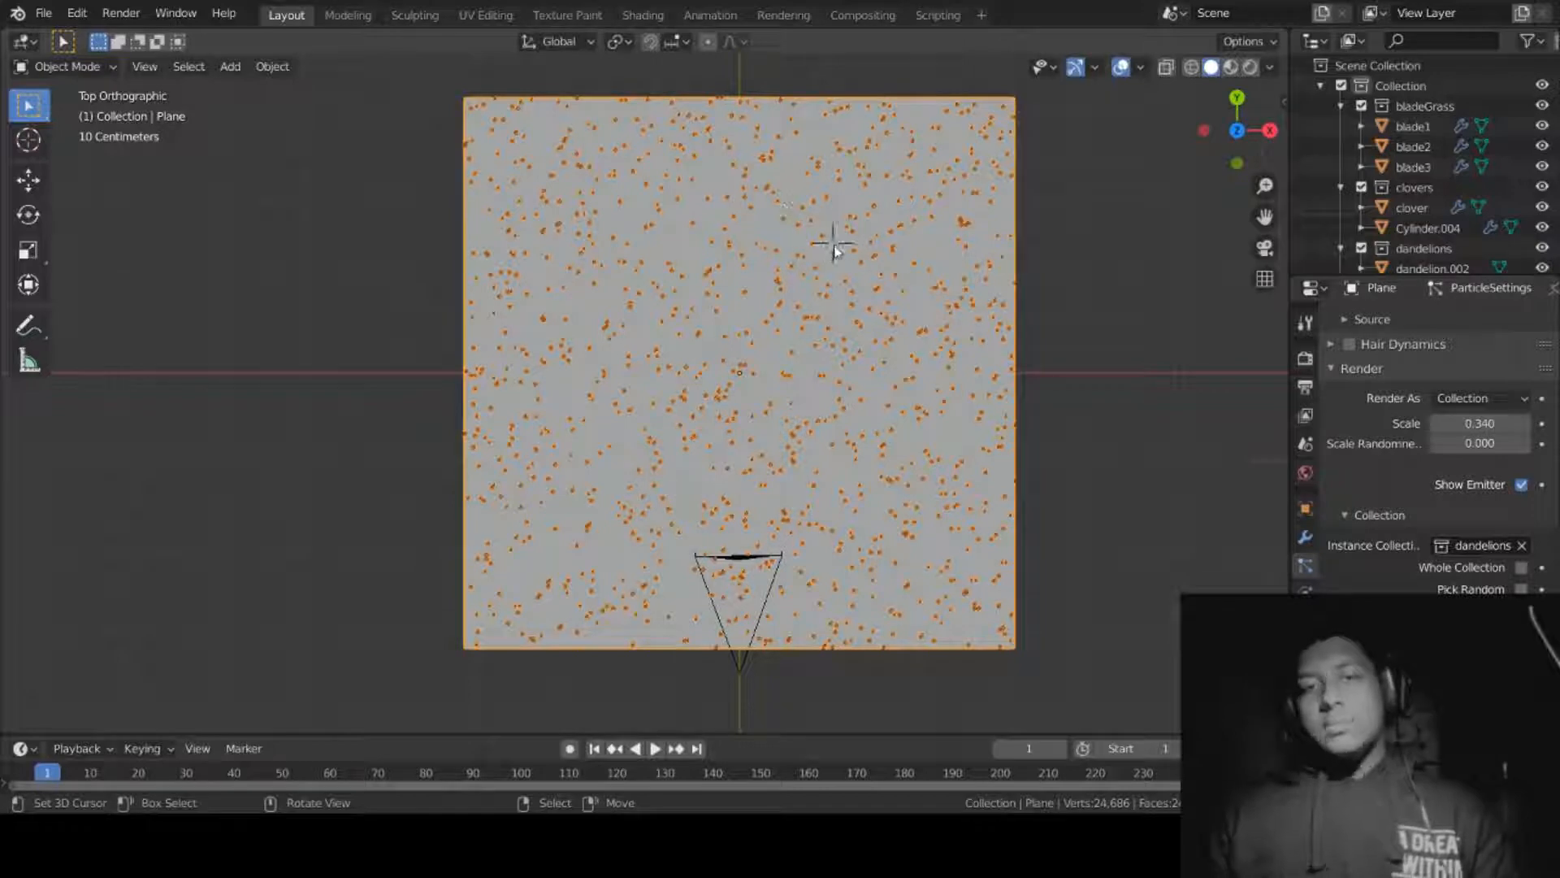
pyautogui.click(833, 243)
pyautogui.scroll(-4, 1403, 524)
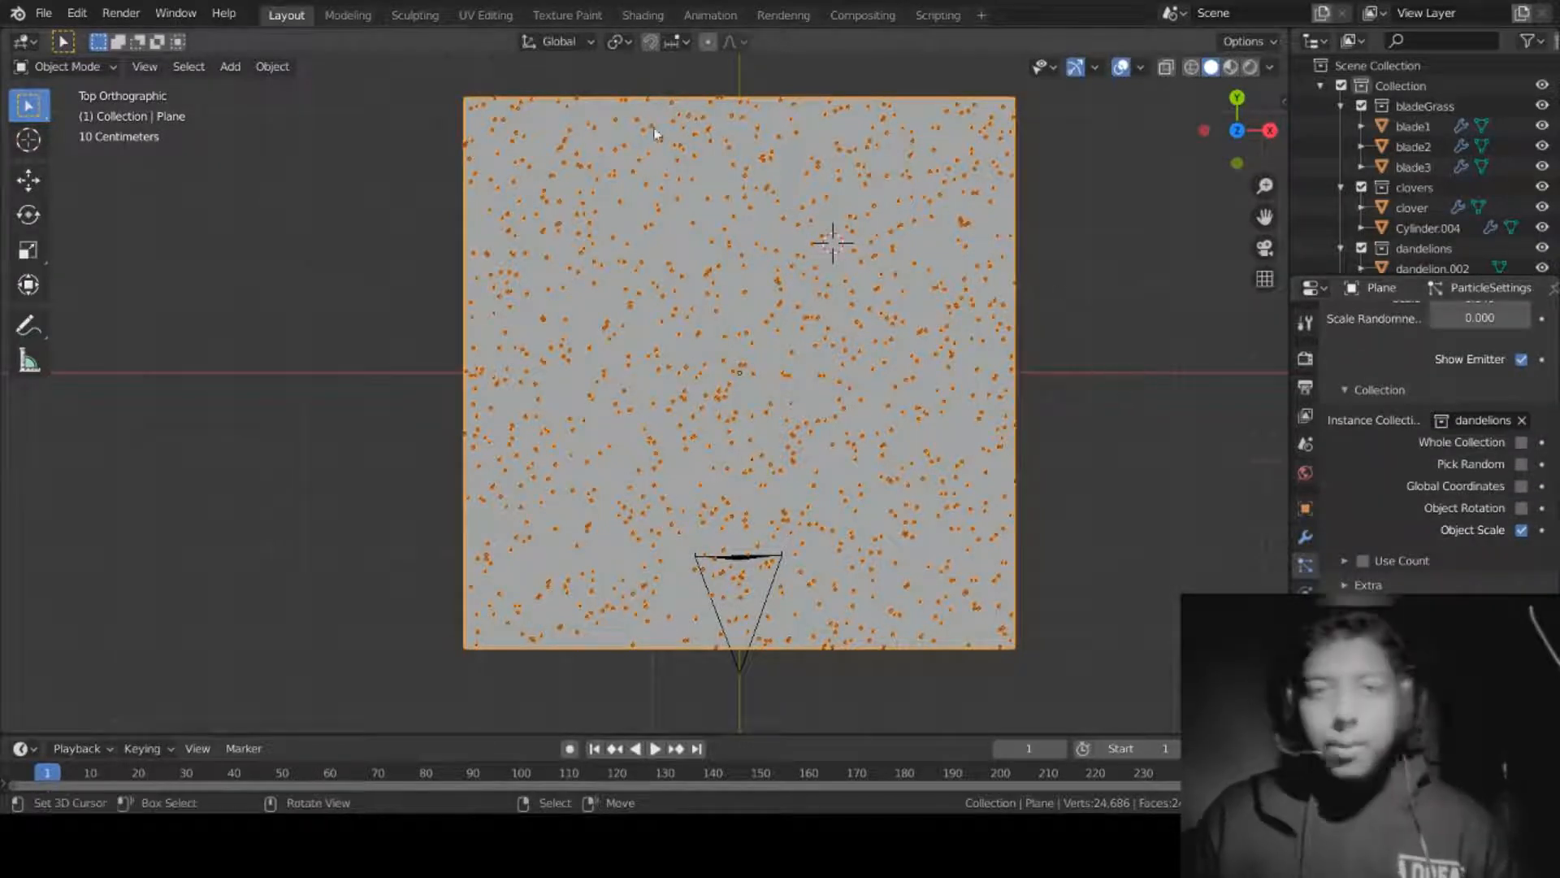
pyautogui.click(65, 67)
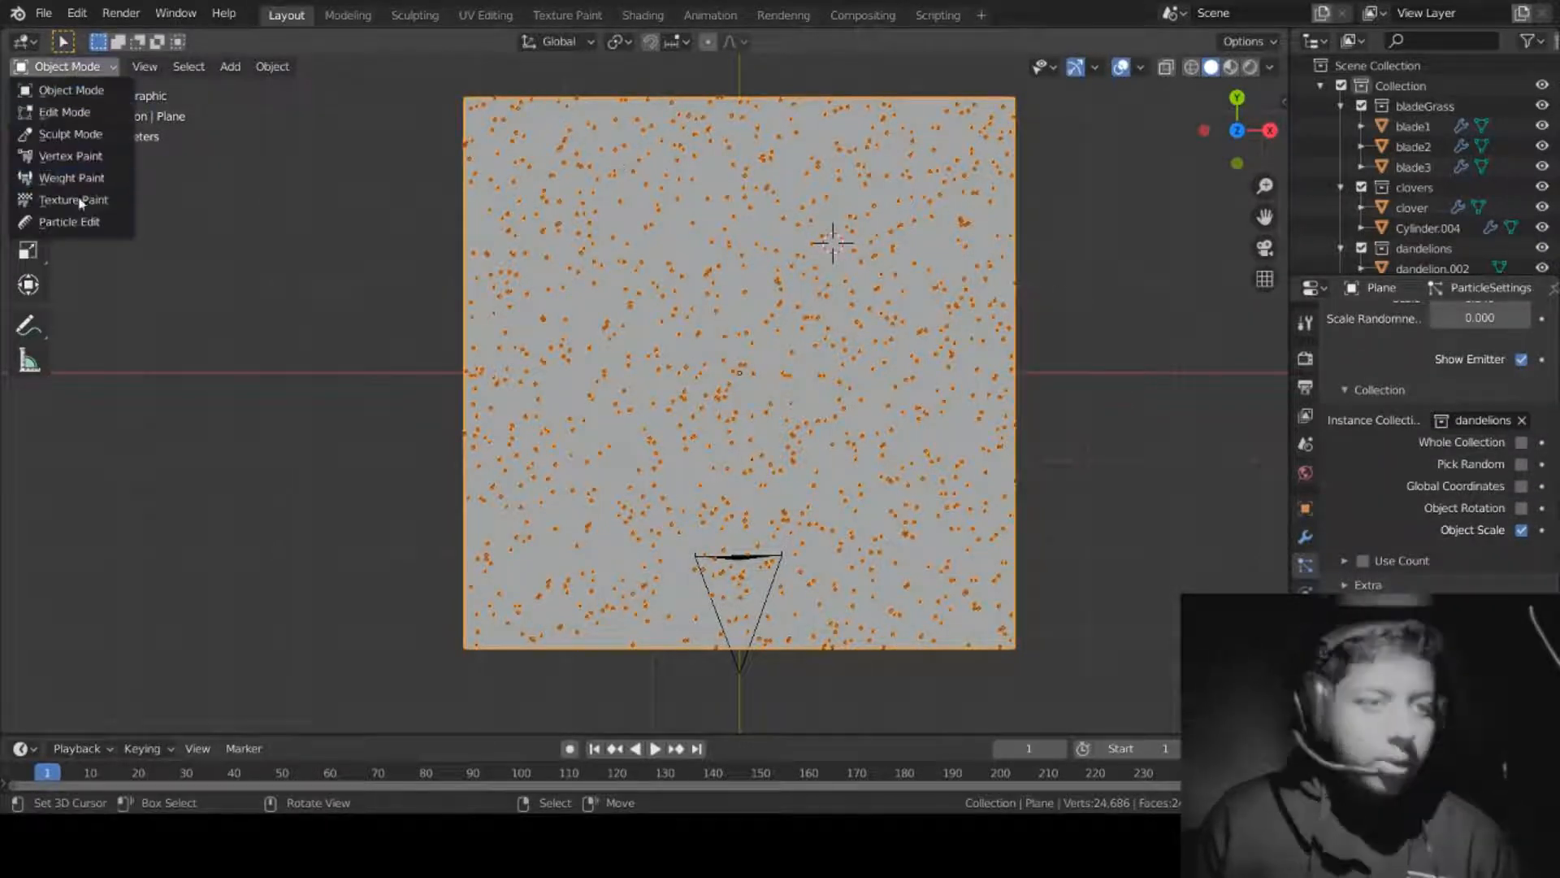
pyautogui.click(88, 179)
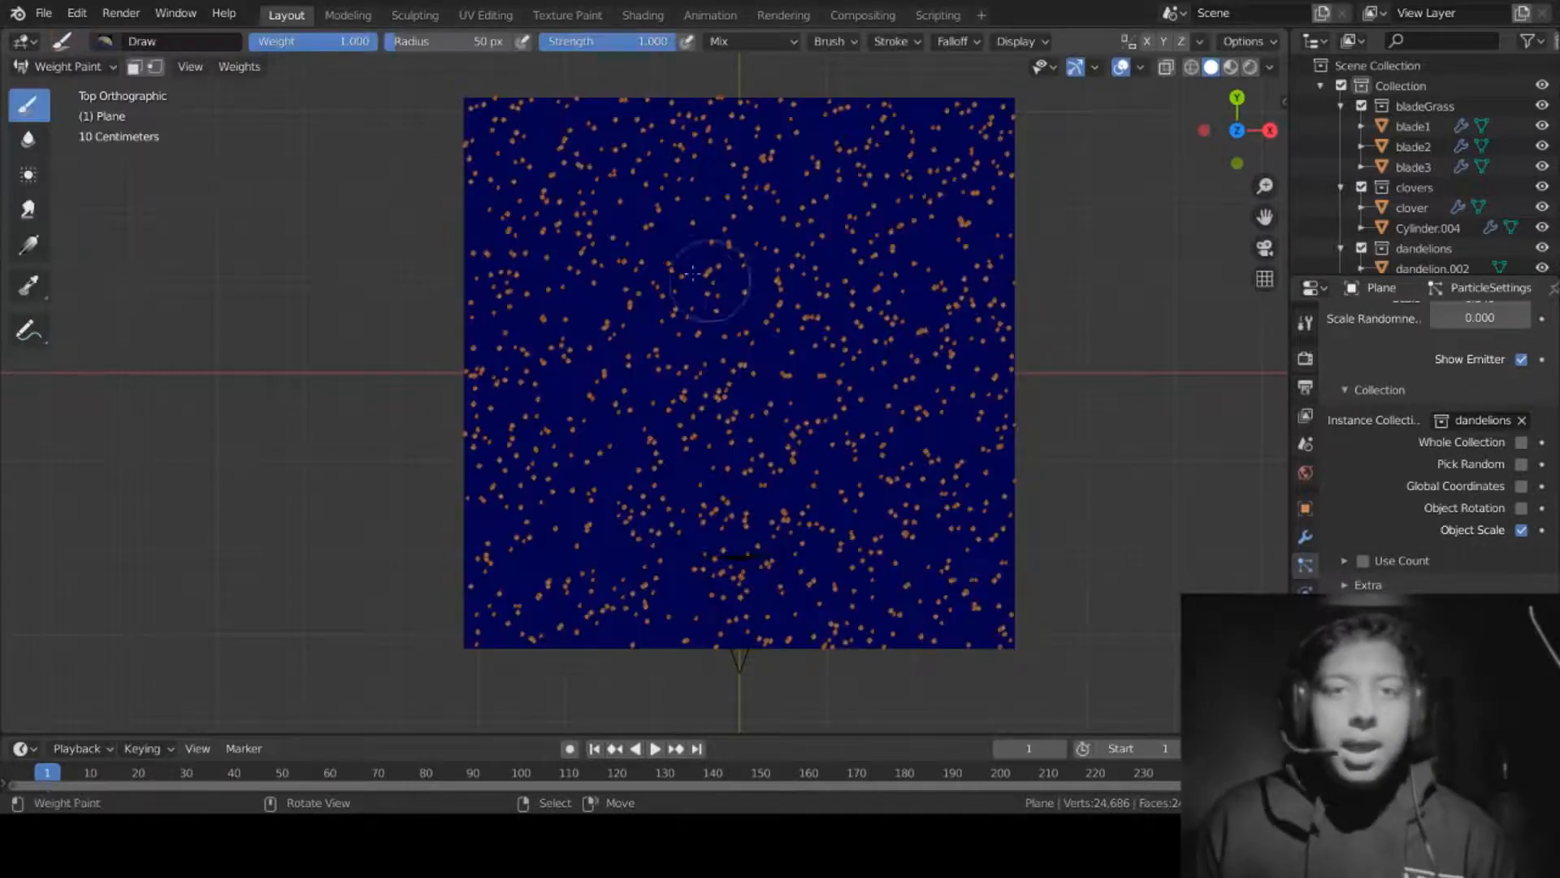
# Step: Paint a round full-weight patch in the plane's positive X and Y quadrant, enlarging the Draw brush radius to 112 px
pyautogui.moveTo(882, 238)
pyautogui.mouseDown()
pyautogui.moveTo(837, 217)
pyautogui.moveTo(760, 259)
pyautogui.moveTo(850, 325)
pyautogui.moveTo(805, 273)
pyautogui.moveTo(839, 267)
pyautogui.moveTo(795, 268)
pyautogui.mouseUp()
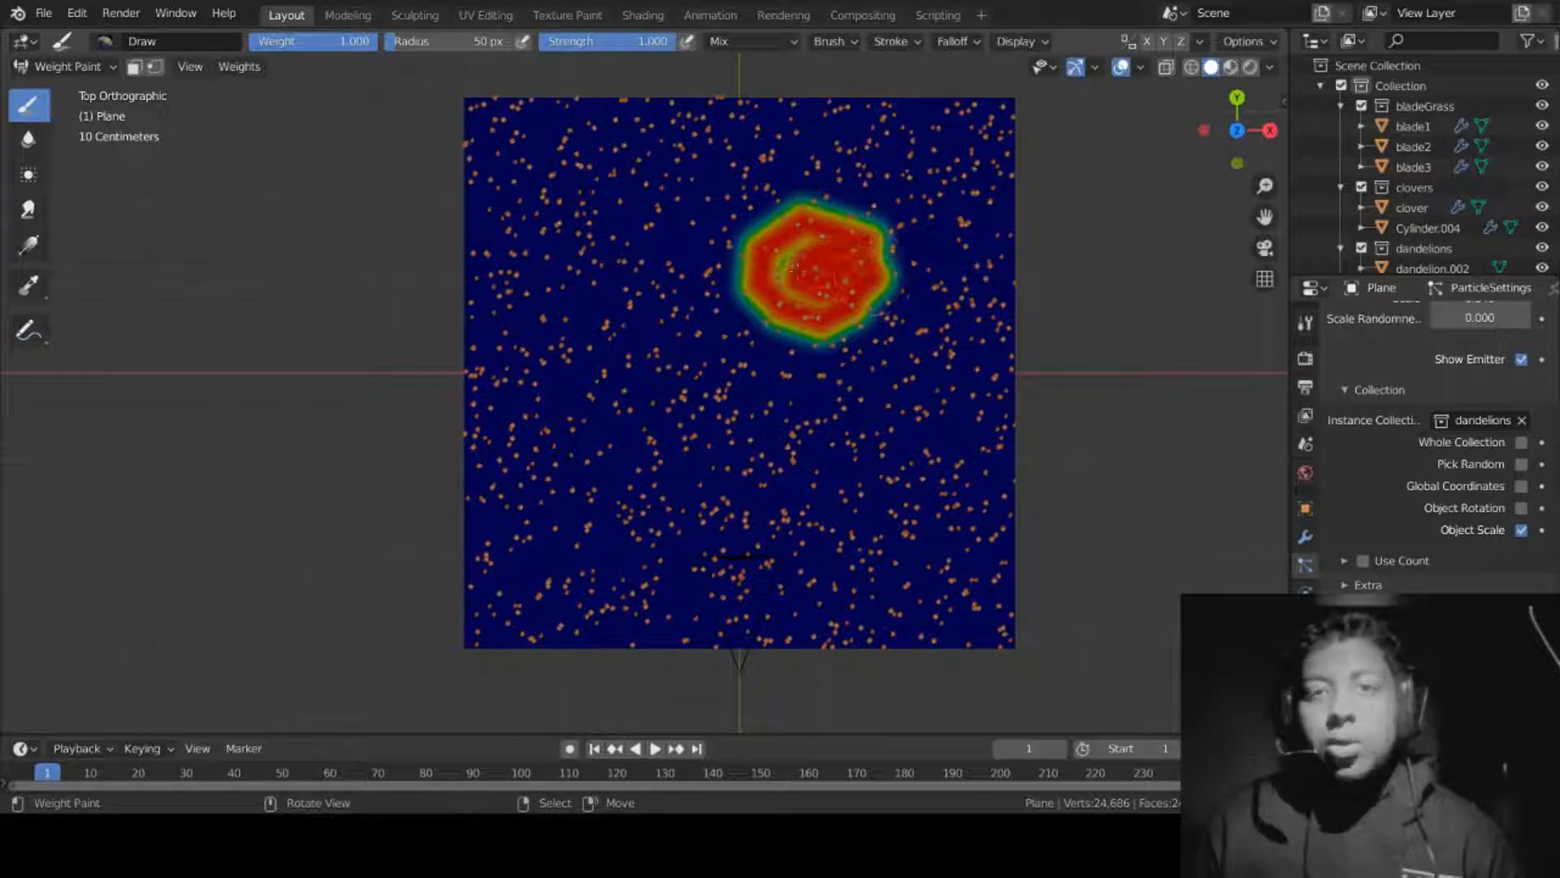
pyautogui.moveTo(872, 300)
pyautogui.mouseDown()
pyautogui.moveTo(857, 257)
pyautogui.moveTo(889, 282)
pyautogui.moveTo(861, 216)
pyautogui.moveTo(780, 260)
pyautogui.moveTo(821, 334)
pyautogui.moveTo(927, 228)
pyautogui.moveTo(829, 175)
pyautogui.moveTo(755, 203)
pyautogui.moveTo(809, 230)
pyautogui.mouseUp()
pyautogui.press('f')
pyautogui.click(936, 250)
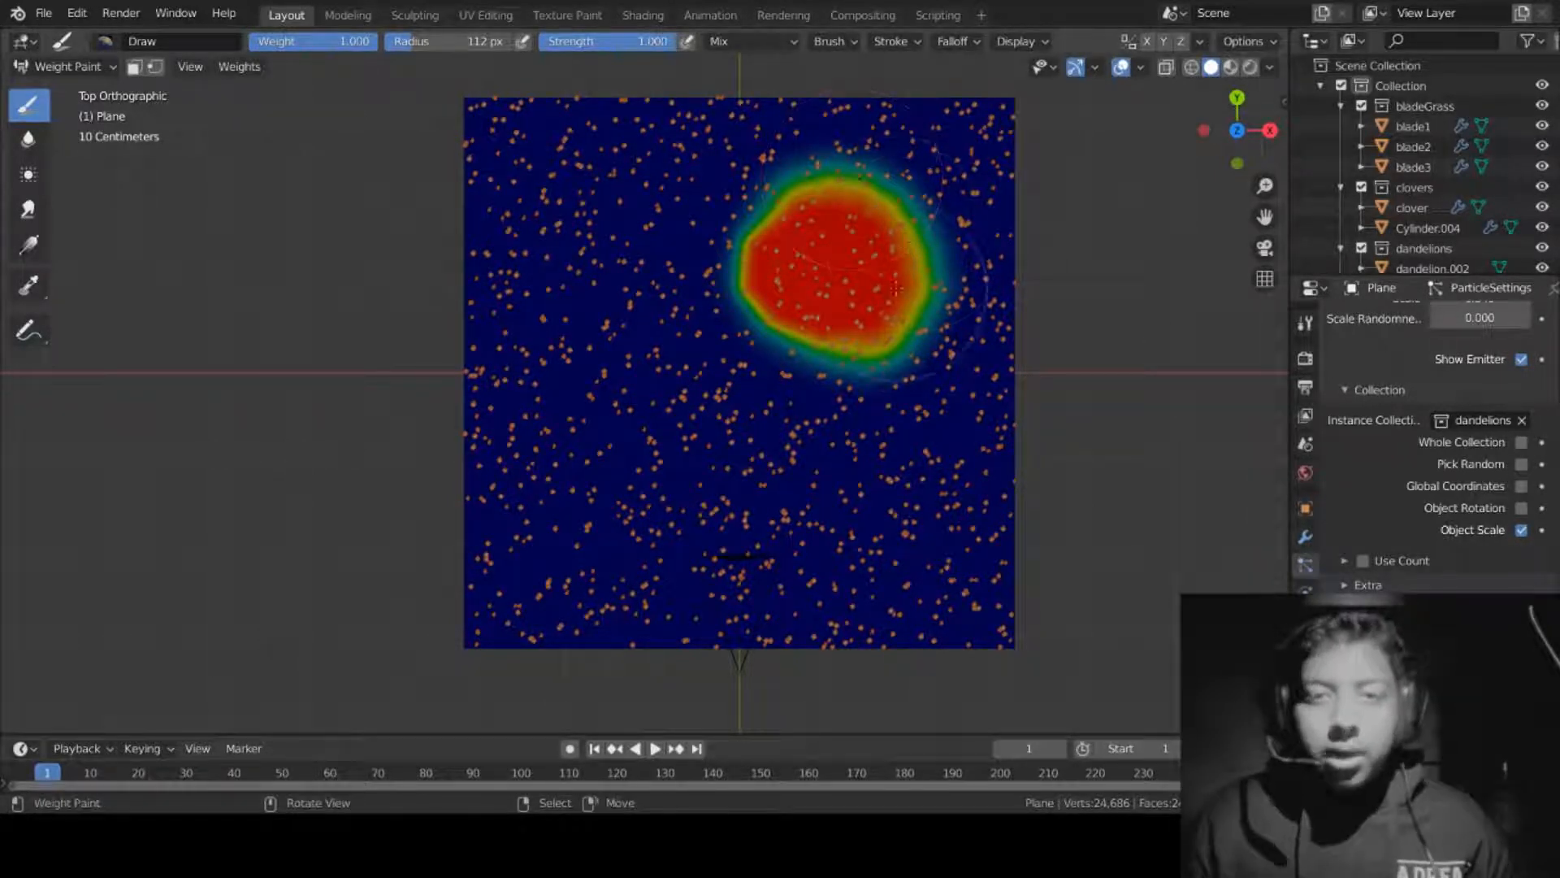
pyautogui.moveTo(860, 259)
pyautogui.mouseDown()
pyautogui.moveTo(902, 244)
pyautogui.moveTo(878, 289)
pyautogui.moveTo(793, 269)
pyautogui.moveTo(821, 215)
pyautogui.moveTo(865, 263)
pyautogui.mouseUp()
# Step: Return to Object Mode and assign the painted vertex group "Group" as the hair particles' density
pyautogui.click(120, 68)
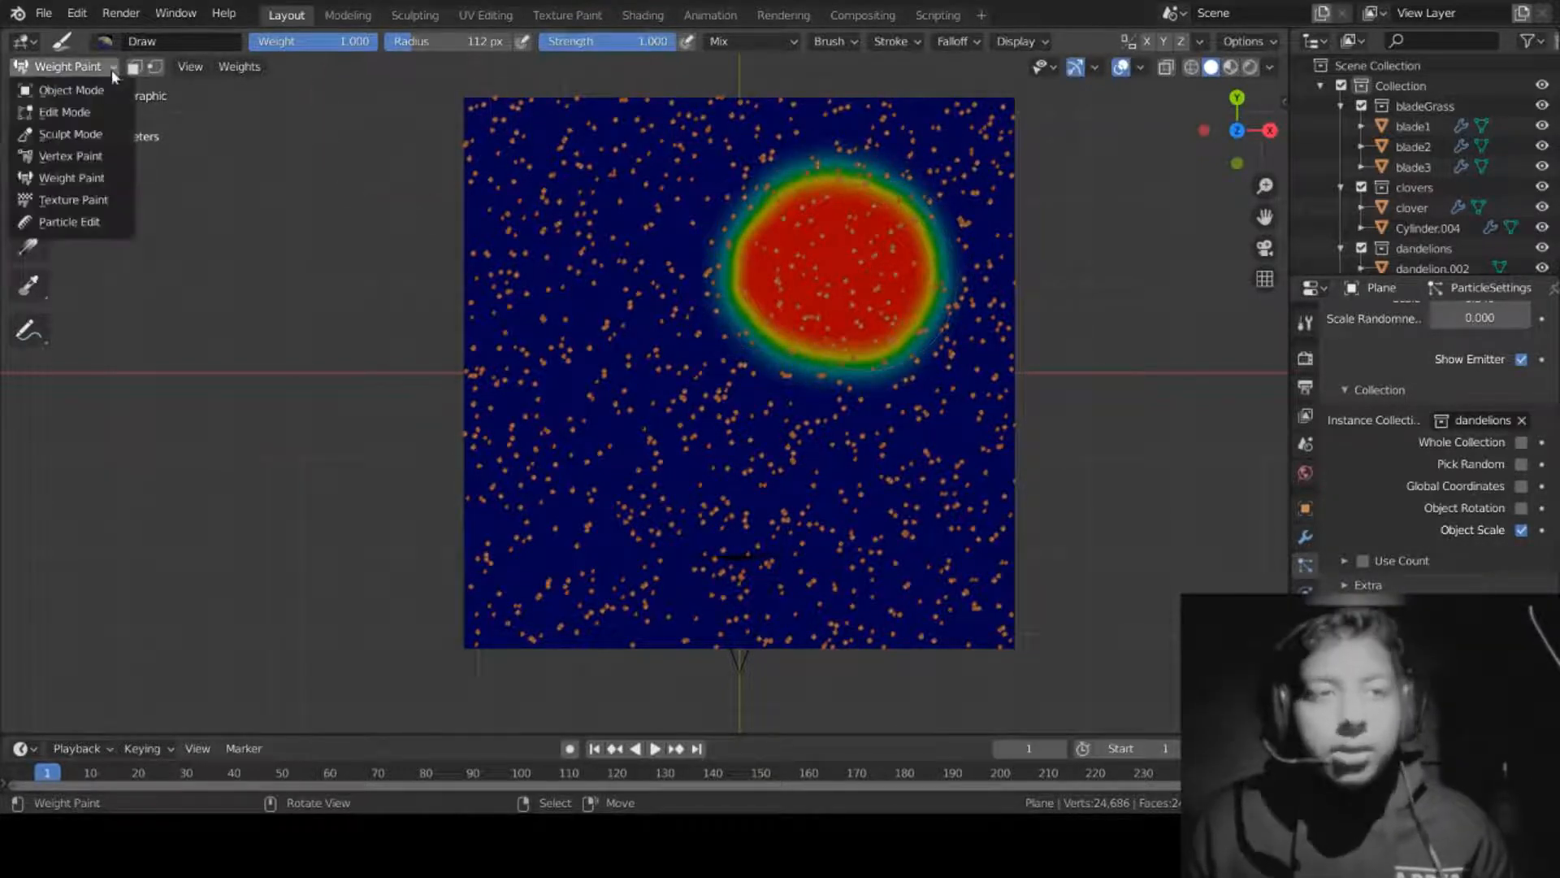
pyautogui.click(115, 98)
pyautogui.moveTo(691, 243)
pyautogui.mouseDown(button='middle')
pyautogui.moveTo(743, 353)
pyautogui.moveTo(684, 272)
pyautogui.mouseUp(button='middle')
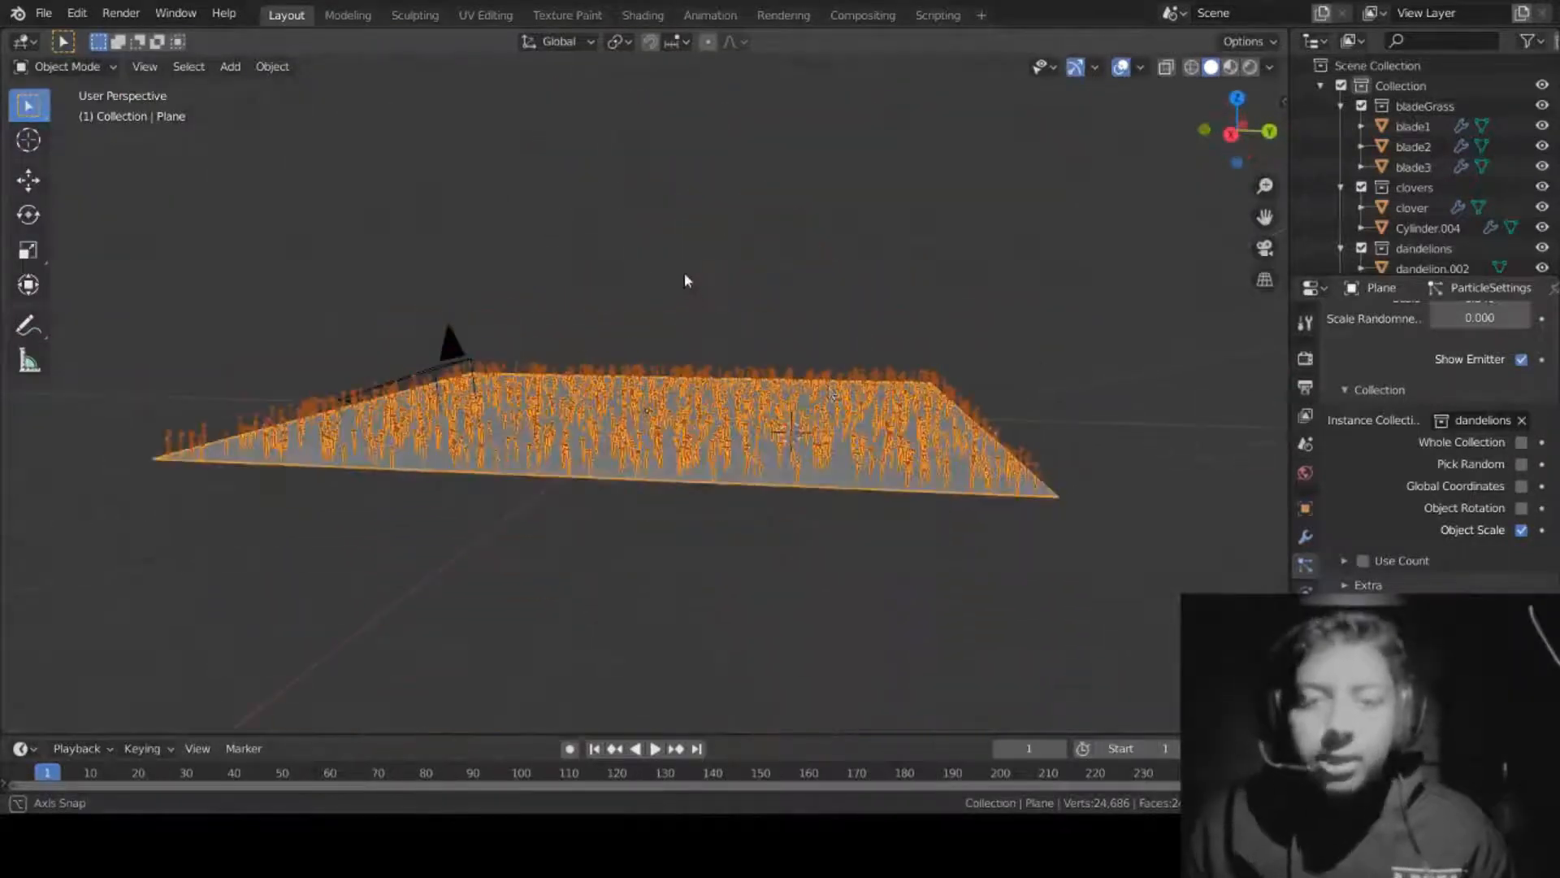
pyautogui.scroll(6, 948, 487)
pyautogui.scroll(2, 846, 455)
pyautogui.scroll(-8, 847, 454)
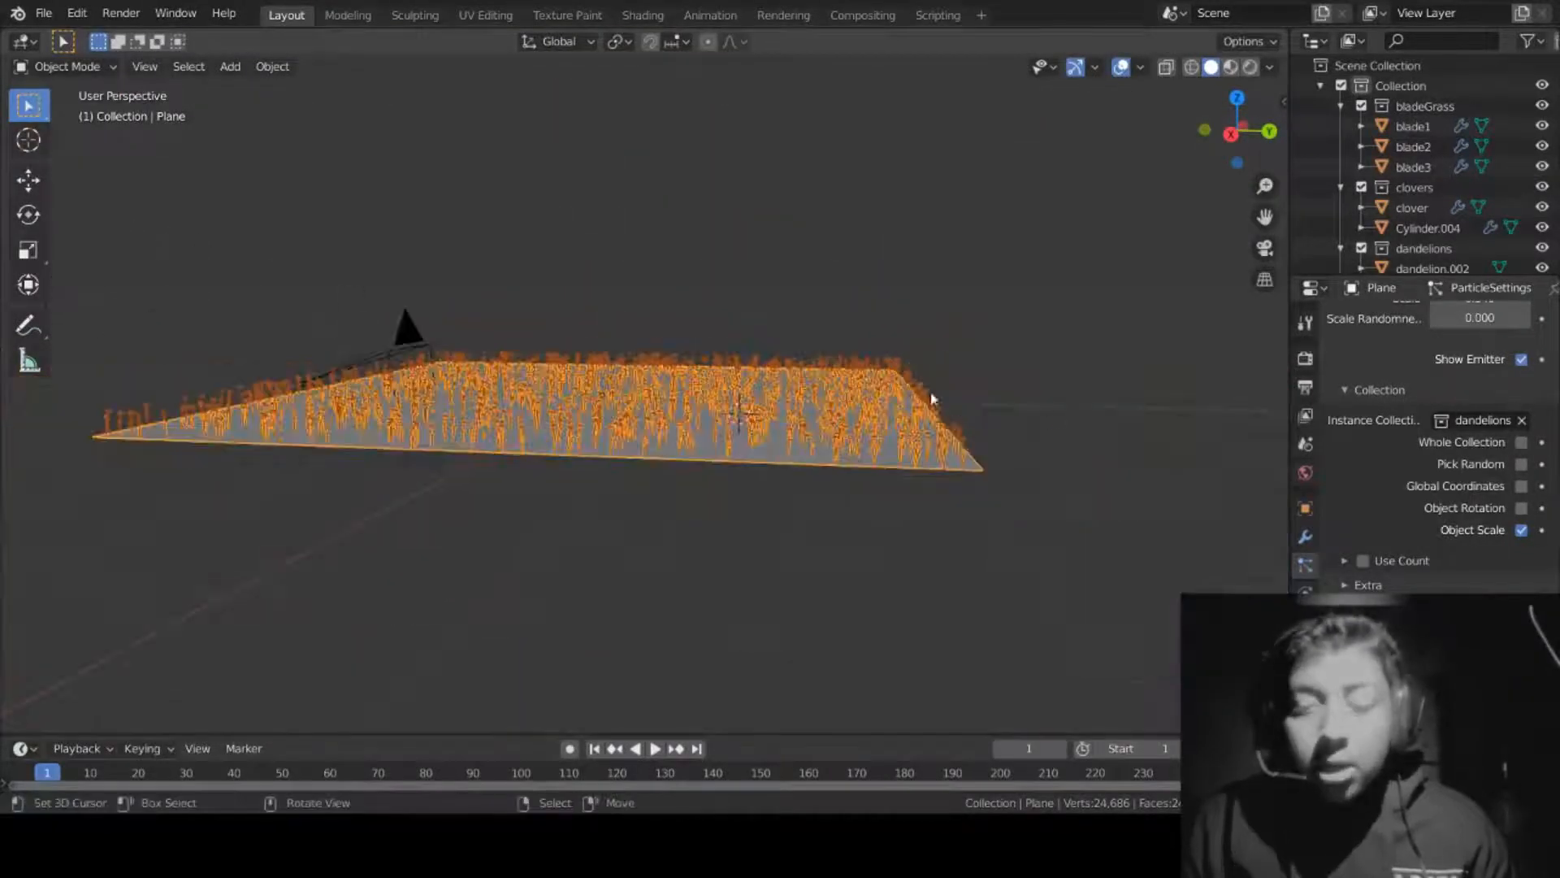
pyautogui.moveTo(933, 401); pyautogui.dragTo(886, 487, button='middle')
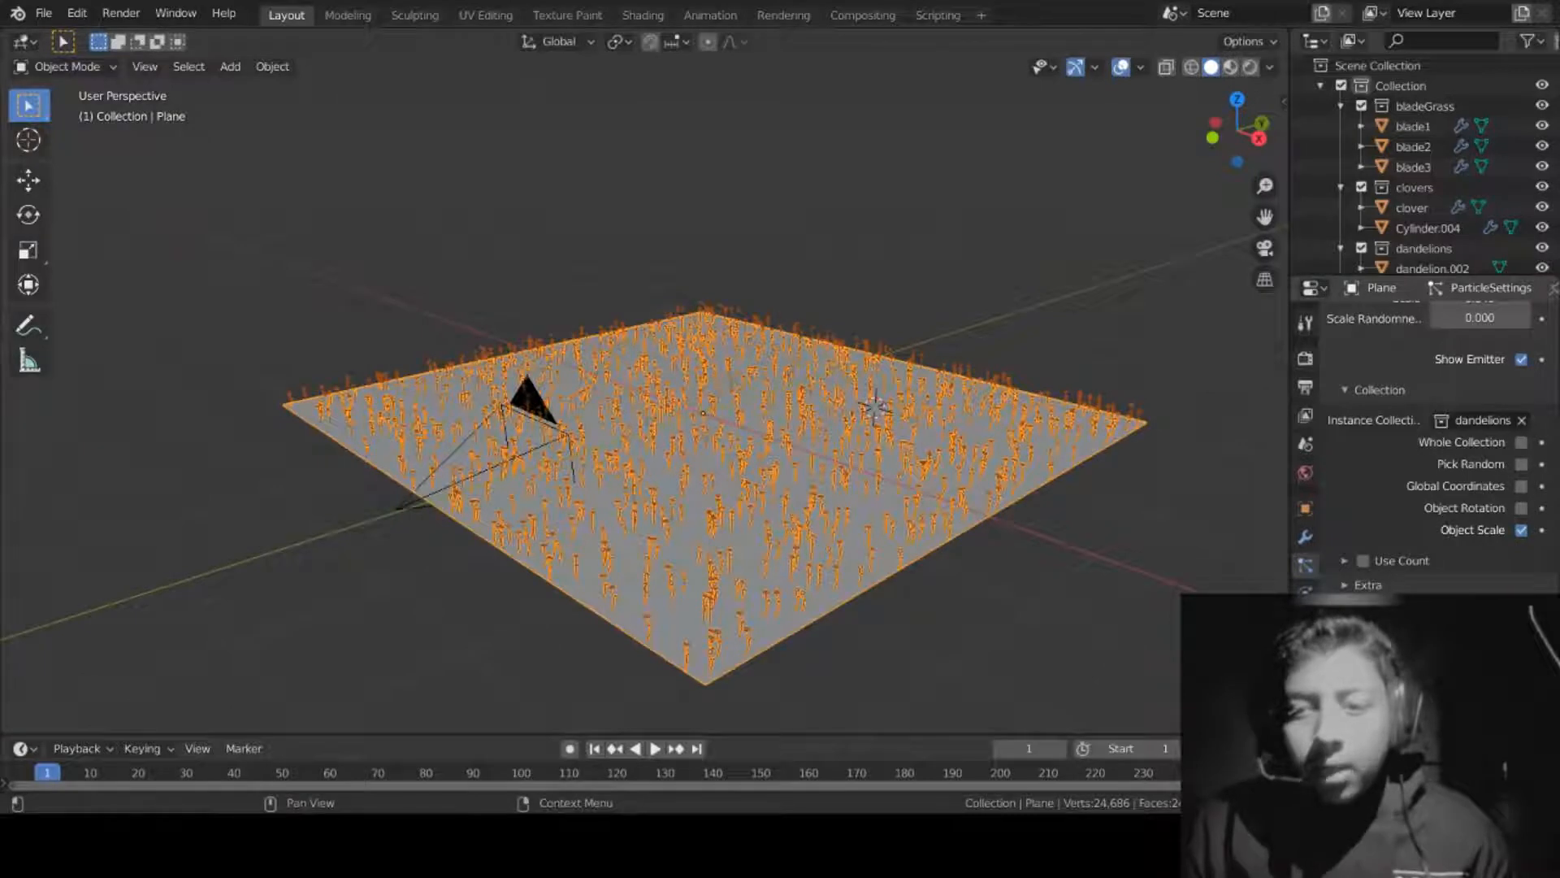
pyautogui.scroll(-5, 1477, 500)
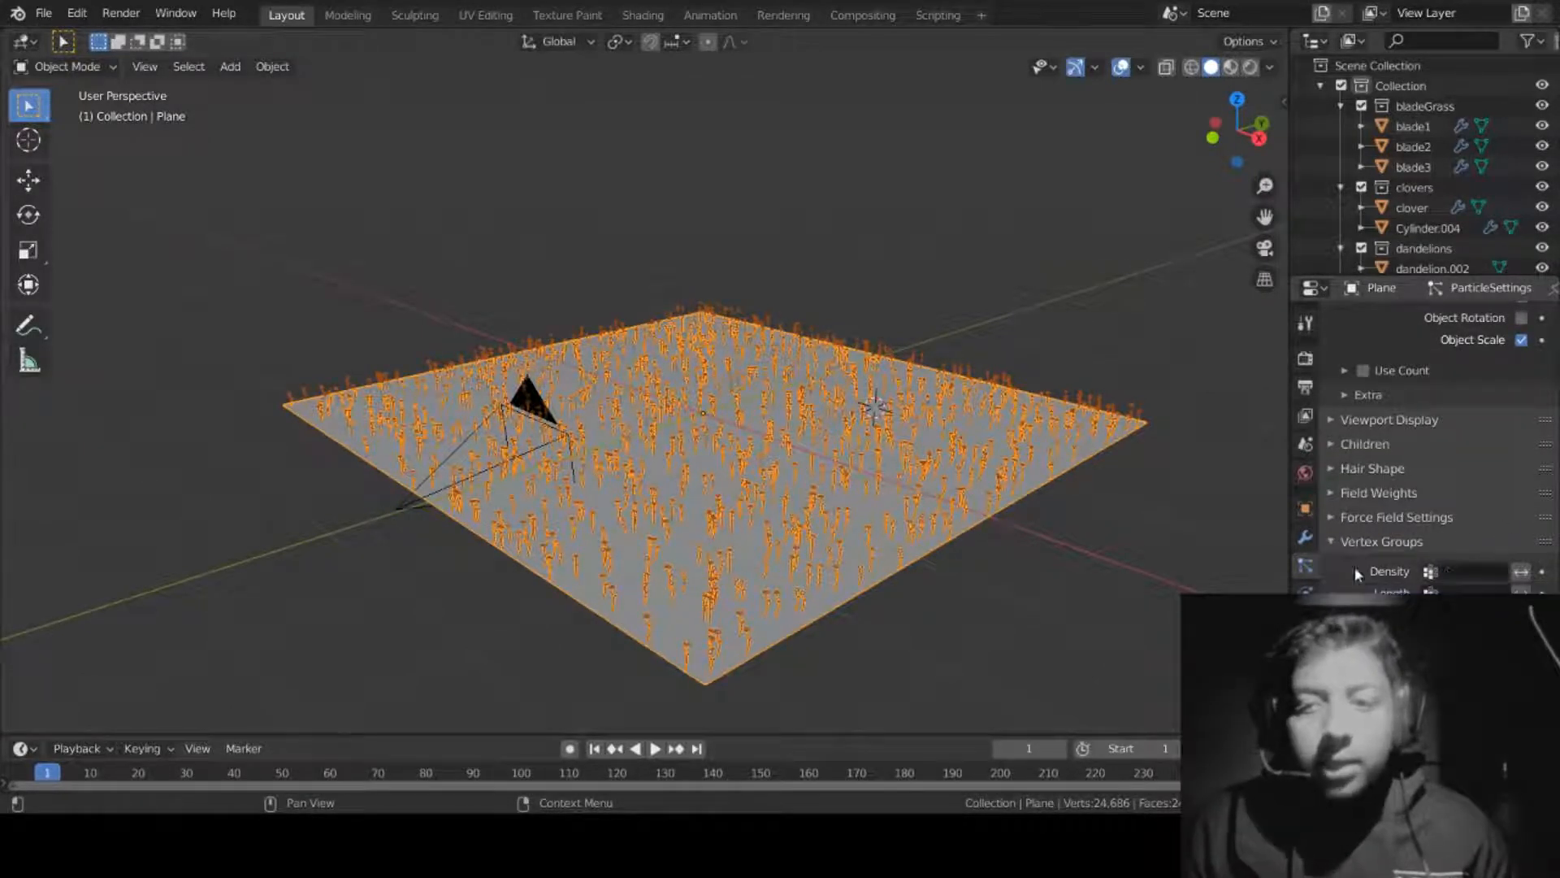
pyautogui.click(1454, 605)
# Step: Examine how the dandelions are distributed over the painted patch from several angles and distances
pyautogui.moveTo(813, 333); pyautogui.dragTo(675, 374, button='middle')
pyautogui.scroll(4, 776, 459)
pyautogui.keyDown('shift'); pyautogui.moveTo(777, 460); pyautogui.dragTo(733, 323, button='middle'); pyautogui.keyUp('shift')
pyautogui.moveTo(832, 461); pyautogui.dragTo(804, 531, button='middle')
pyautogui.scroll(-6, 999, 509)
pyautogui.scroll(6, 804, 531)
pyautogui.scroll(-7, 813, 530)
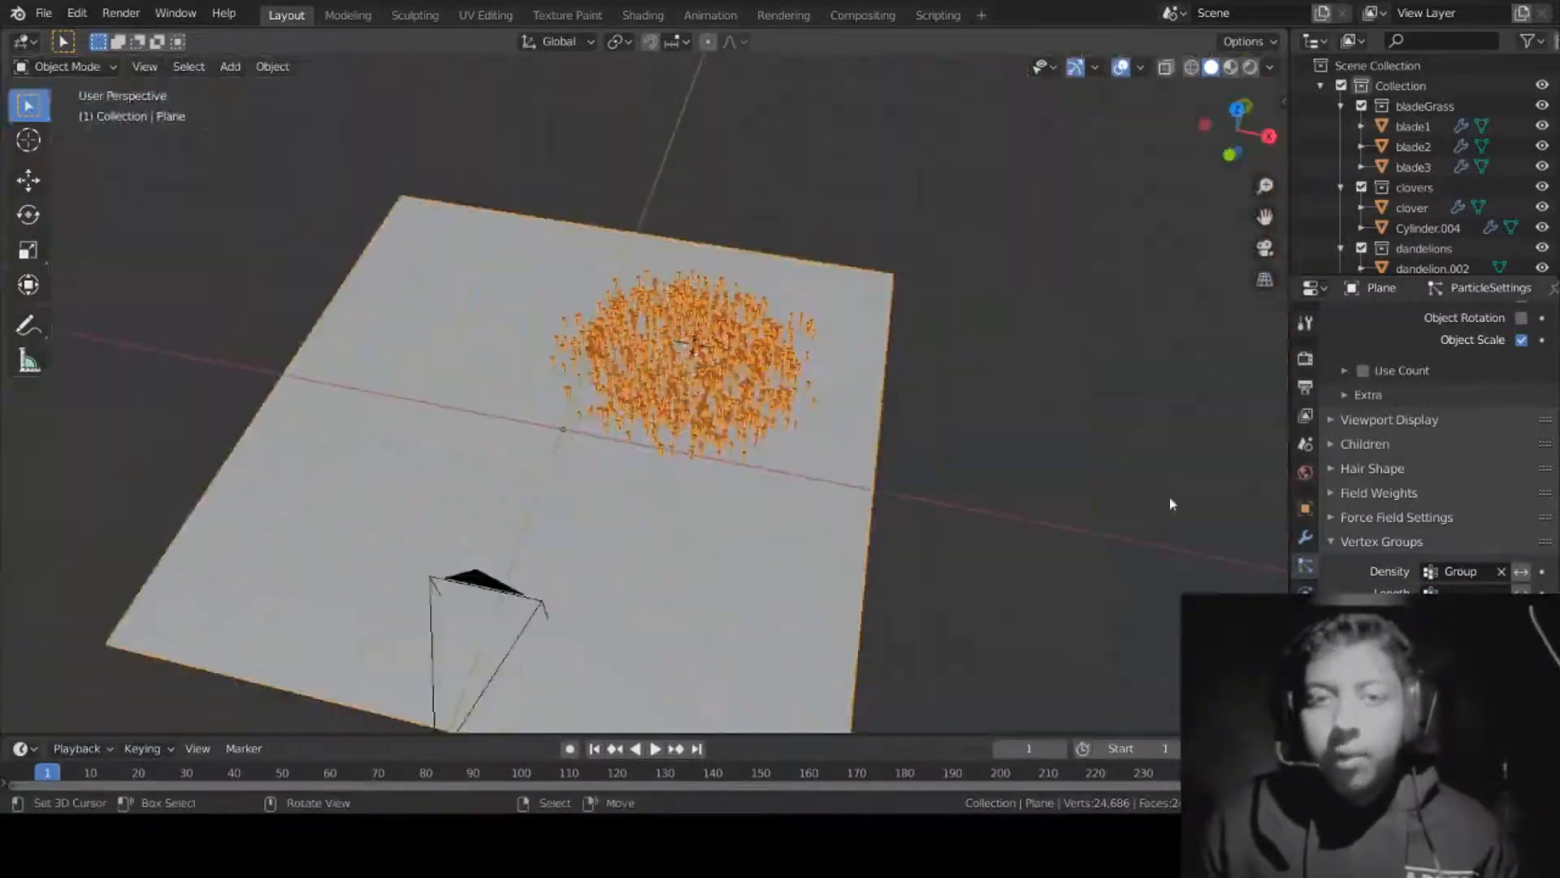
# Step: Reduce the number of emitted hair particles to 169 and check the thinned dandelion patch
pyautogui.moveTo(1554, 546); pyautogui.dragTo(1552, 317)
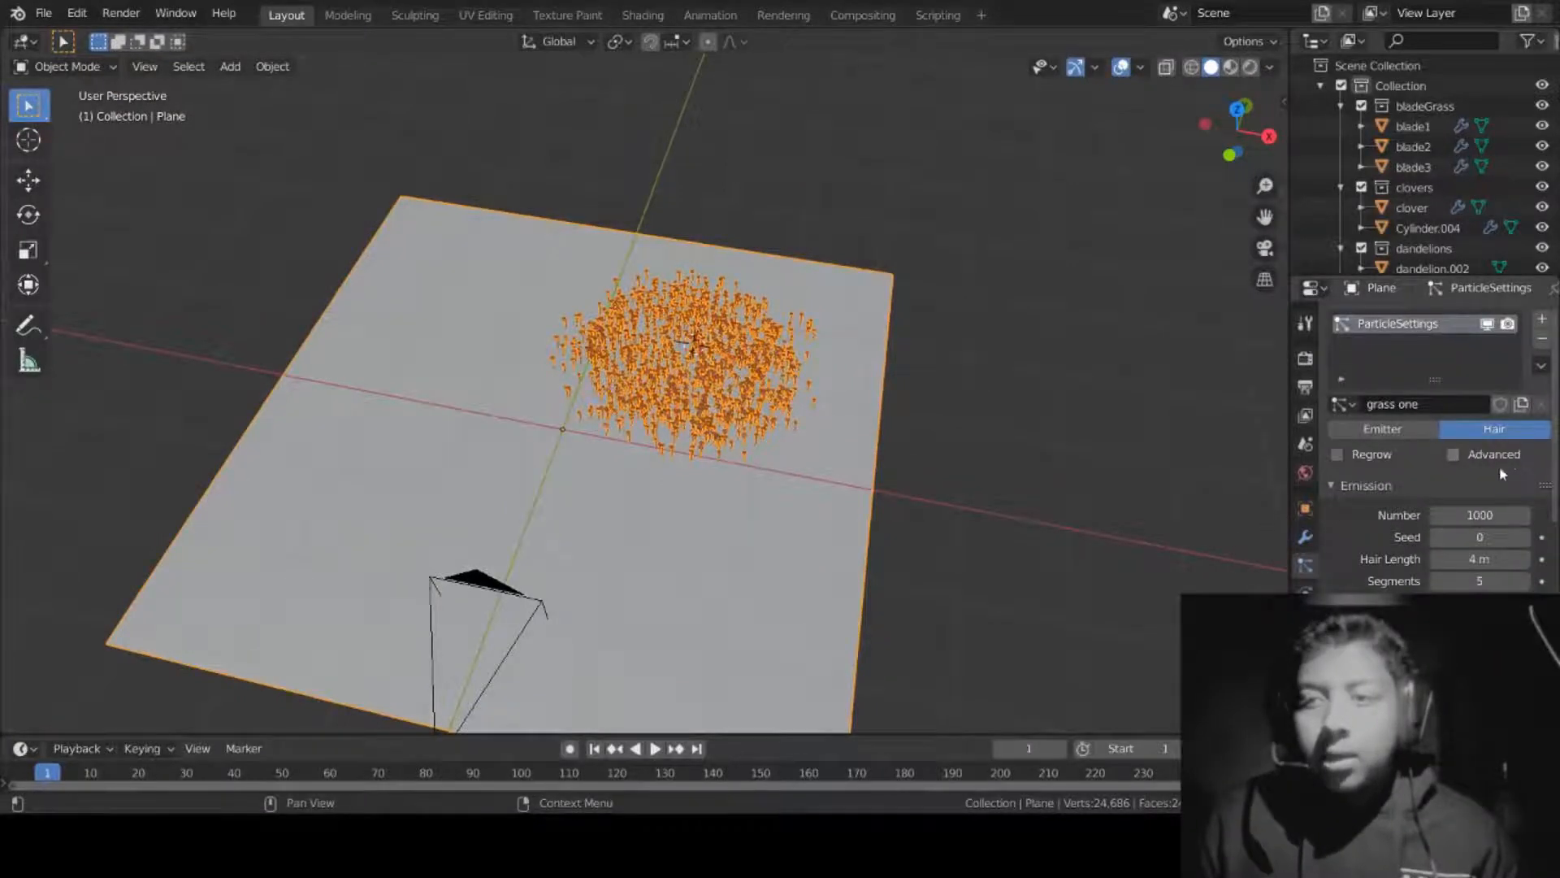
pyautogui.moveTo(1491, 515); pyautogui.dragTo(1419, 515)
pyautogui.scroll(1, 764, 529)
pyautogui.moveTo(763, 529); pyautogui.dragTo(1055, 488, button='middle')
pyautogui.moveTo(1484, 515); pyautogui.dragTo(1506, 515)
pyautogui.moveTo(837, 483); pyautogui.dragTo(593, 457, button='middle')
pyautogui.scroll(-3, 594, 457)
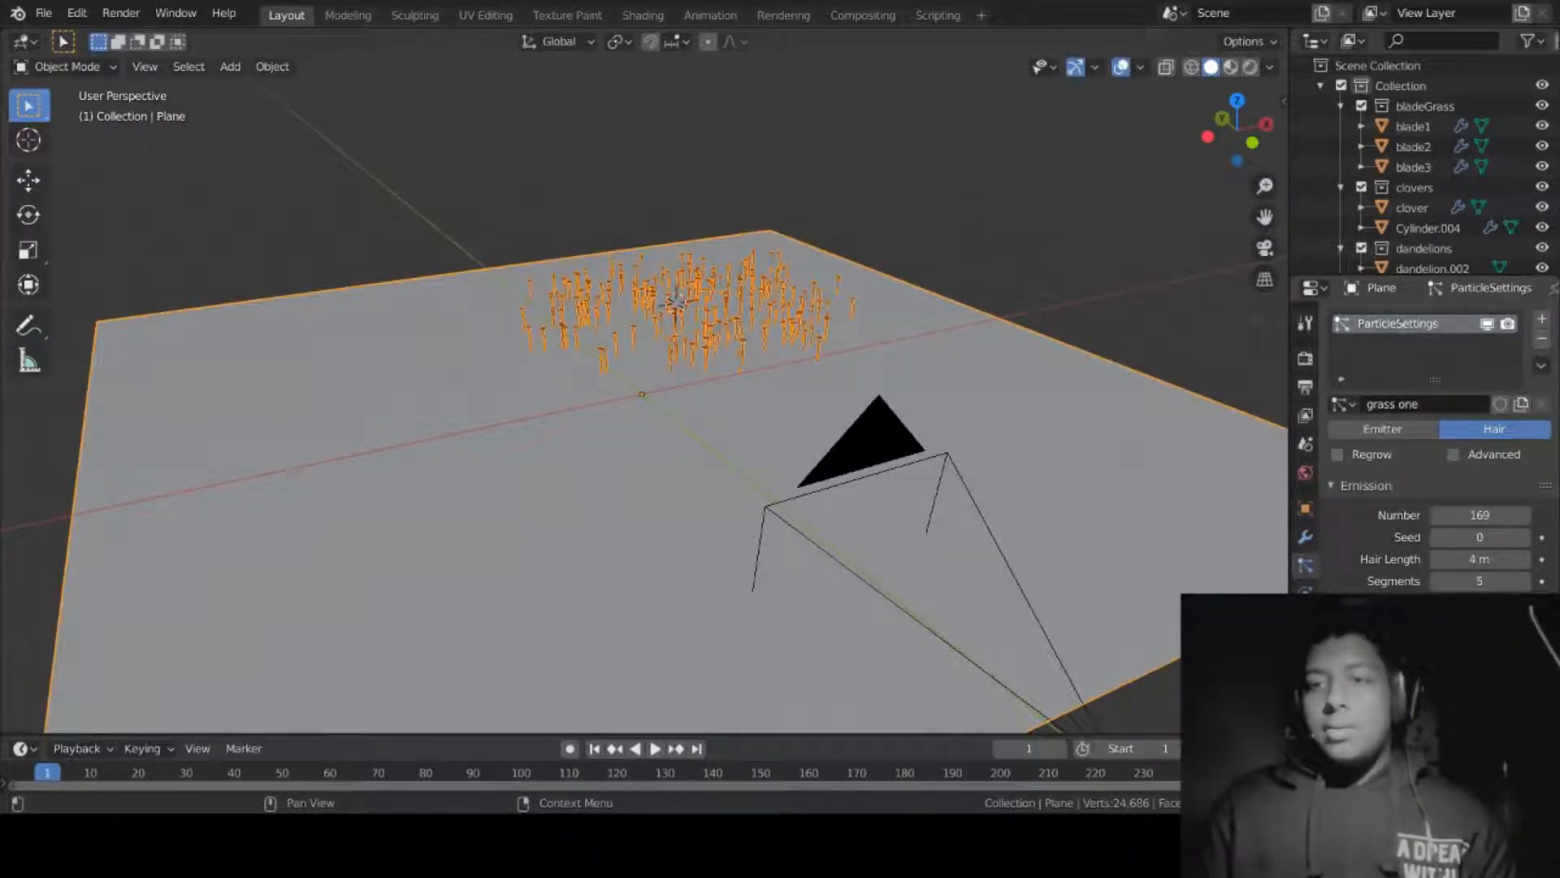
# Step: Rename the particle system as dandelions and add a second particle system of type Hair to the plane
pyautogui.write('delions')
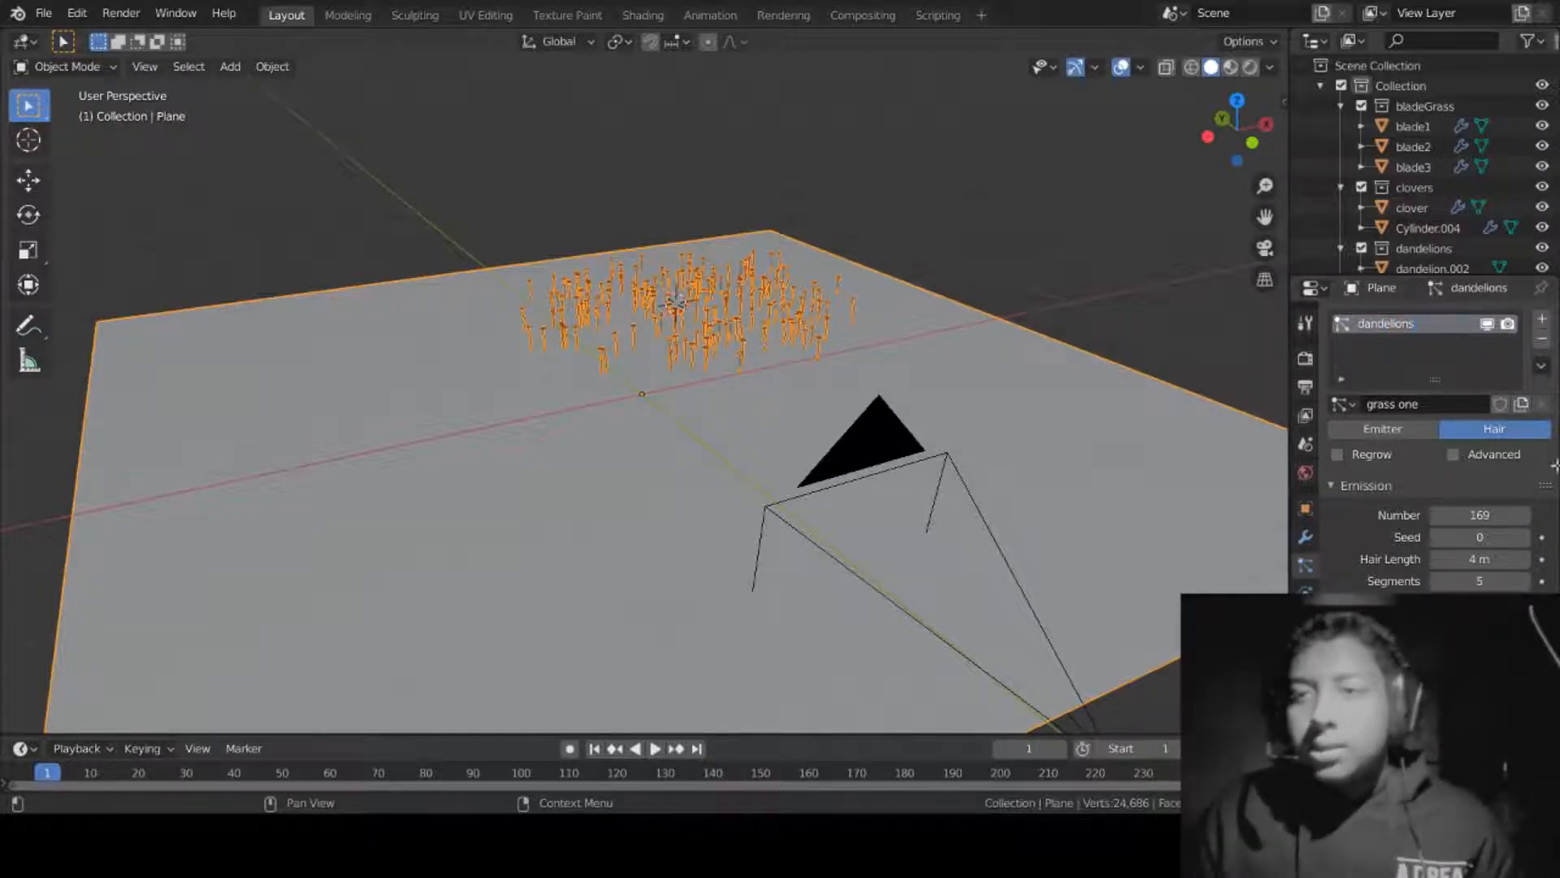
pyautogui.click(1543, 321)
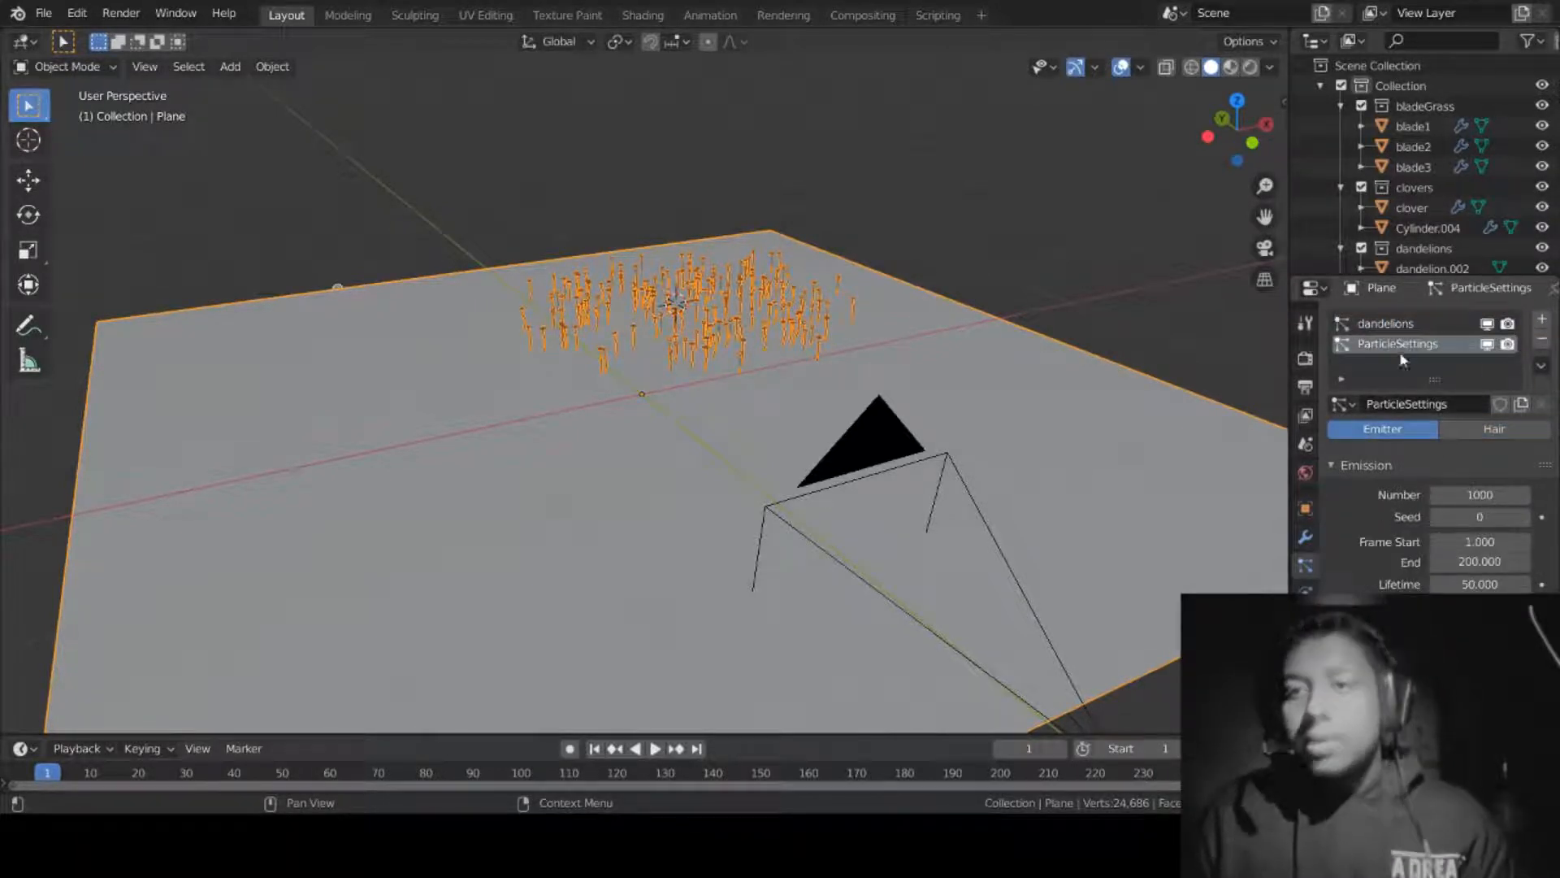
pyautogui.click(1494, 428)
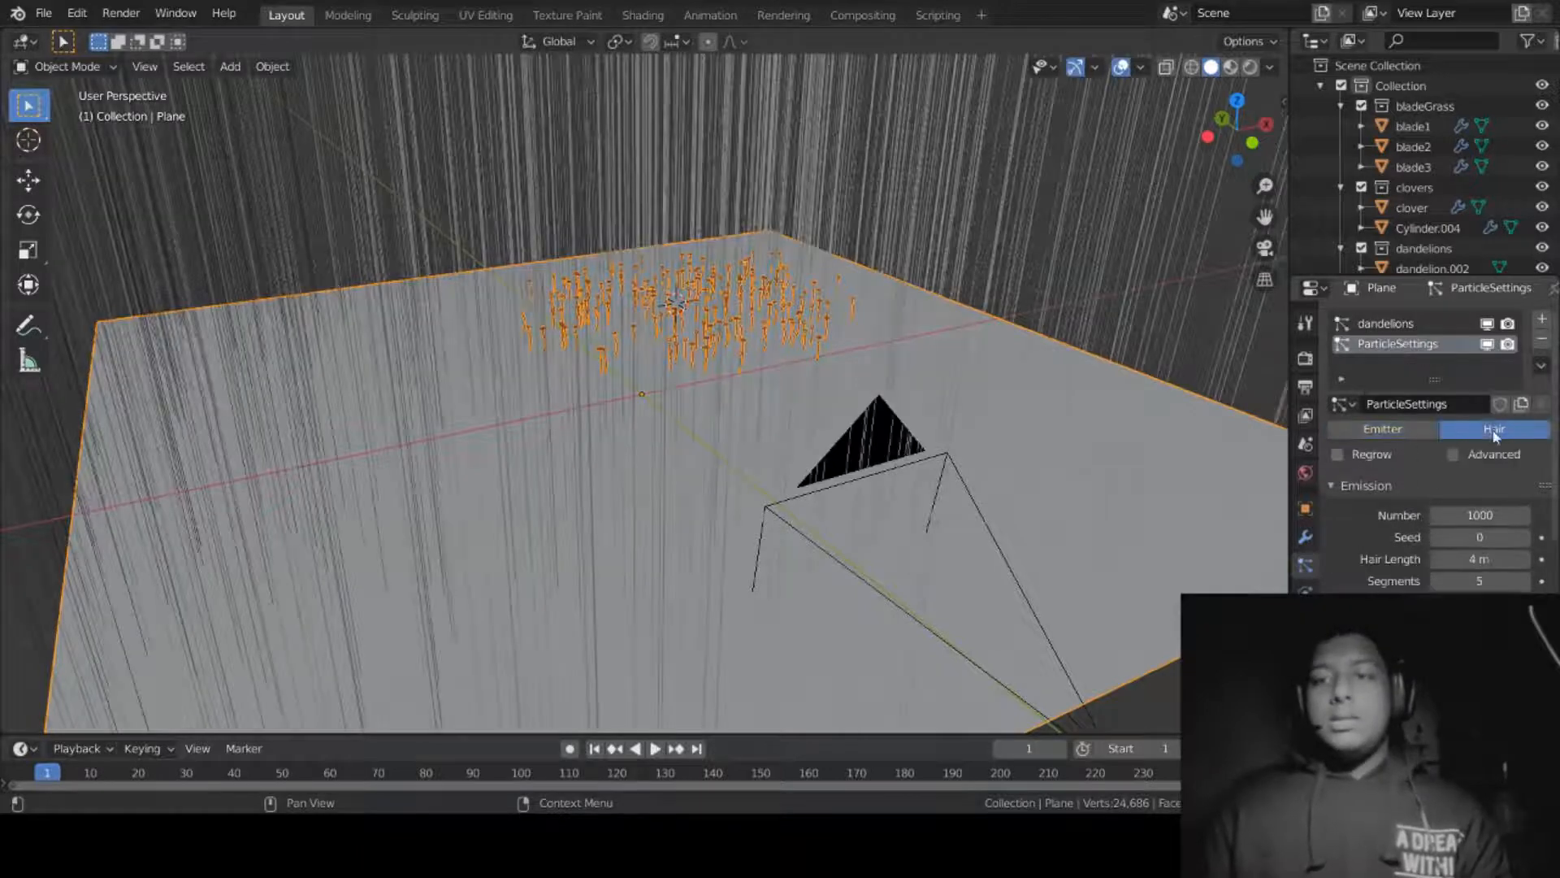
# Step: Render the new hair particles as a collection, with darkgrass as the instance collection
pyautogui.scroll(-5, 1488, 467)
pyautogui.scroll(-4, 1491, 486)
pyautogui.click(1481, 367)
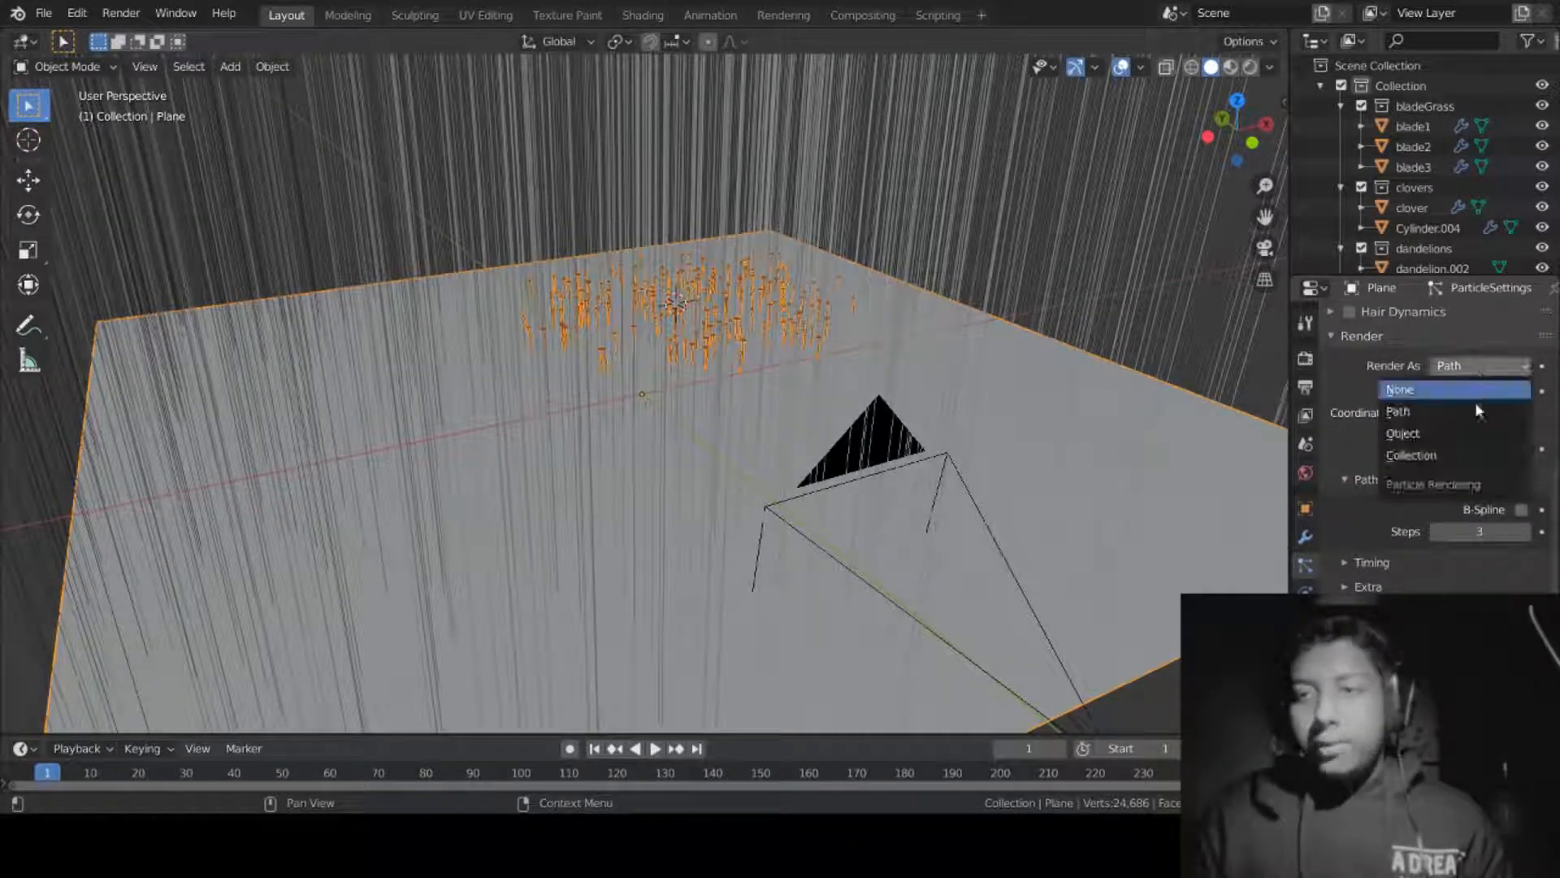
pyautogui.click(1432, 451)
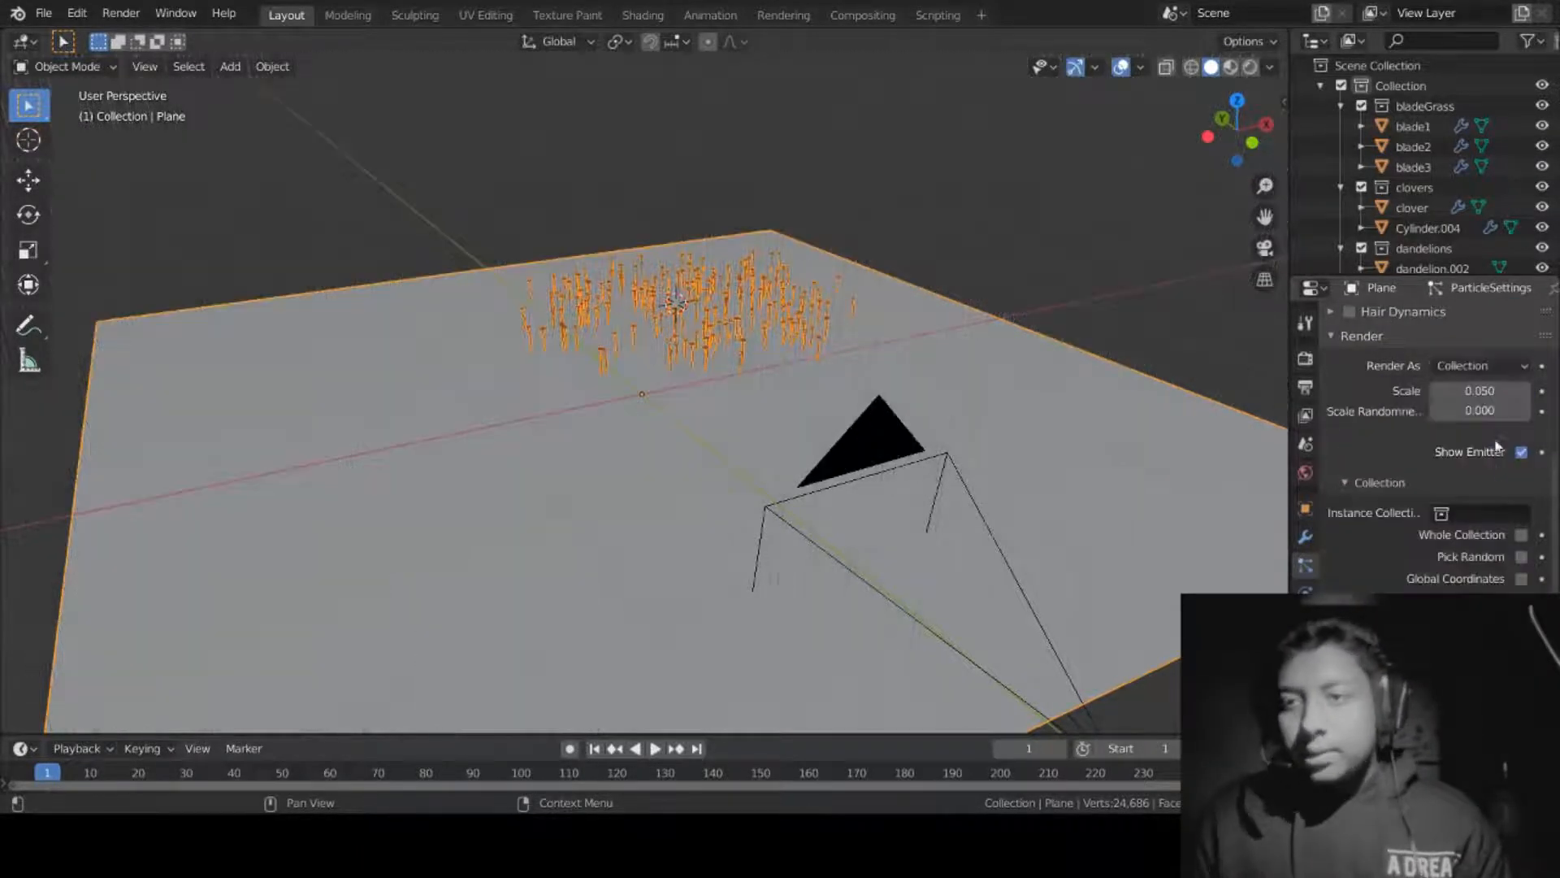
pyautogui.click(1487, 512)
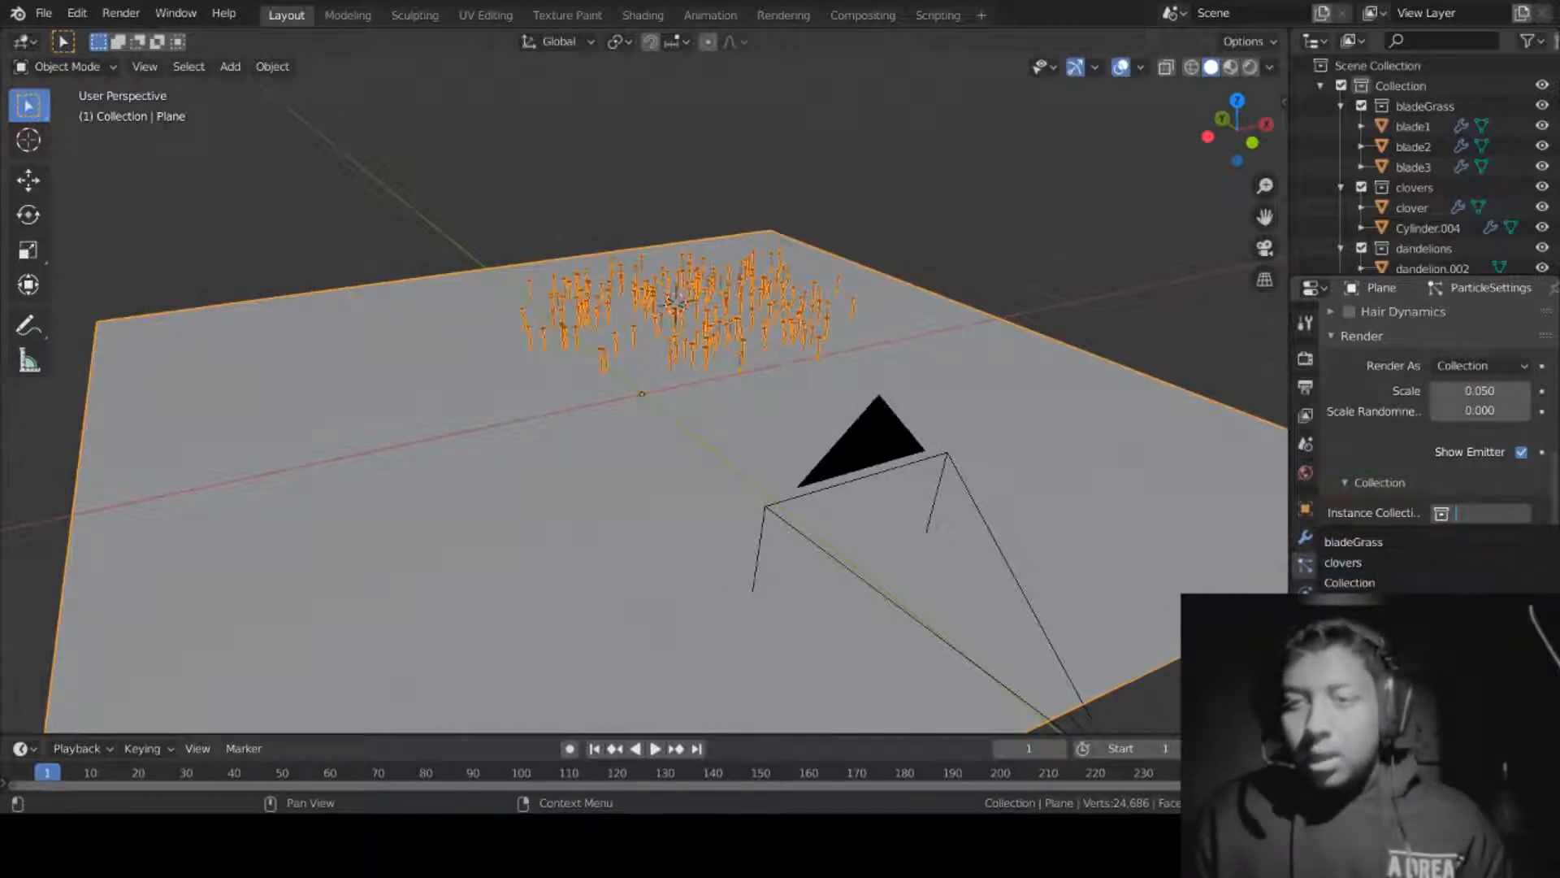
pyautogui.click(1352, 624)
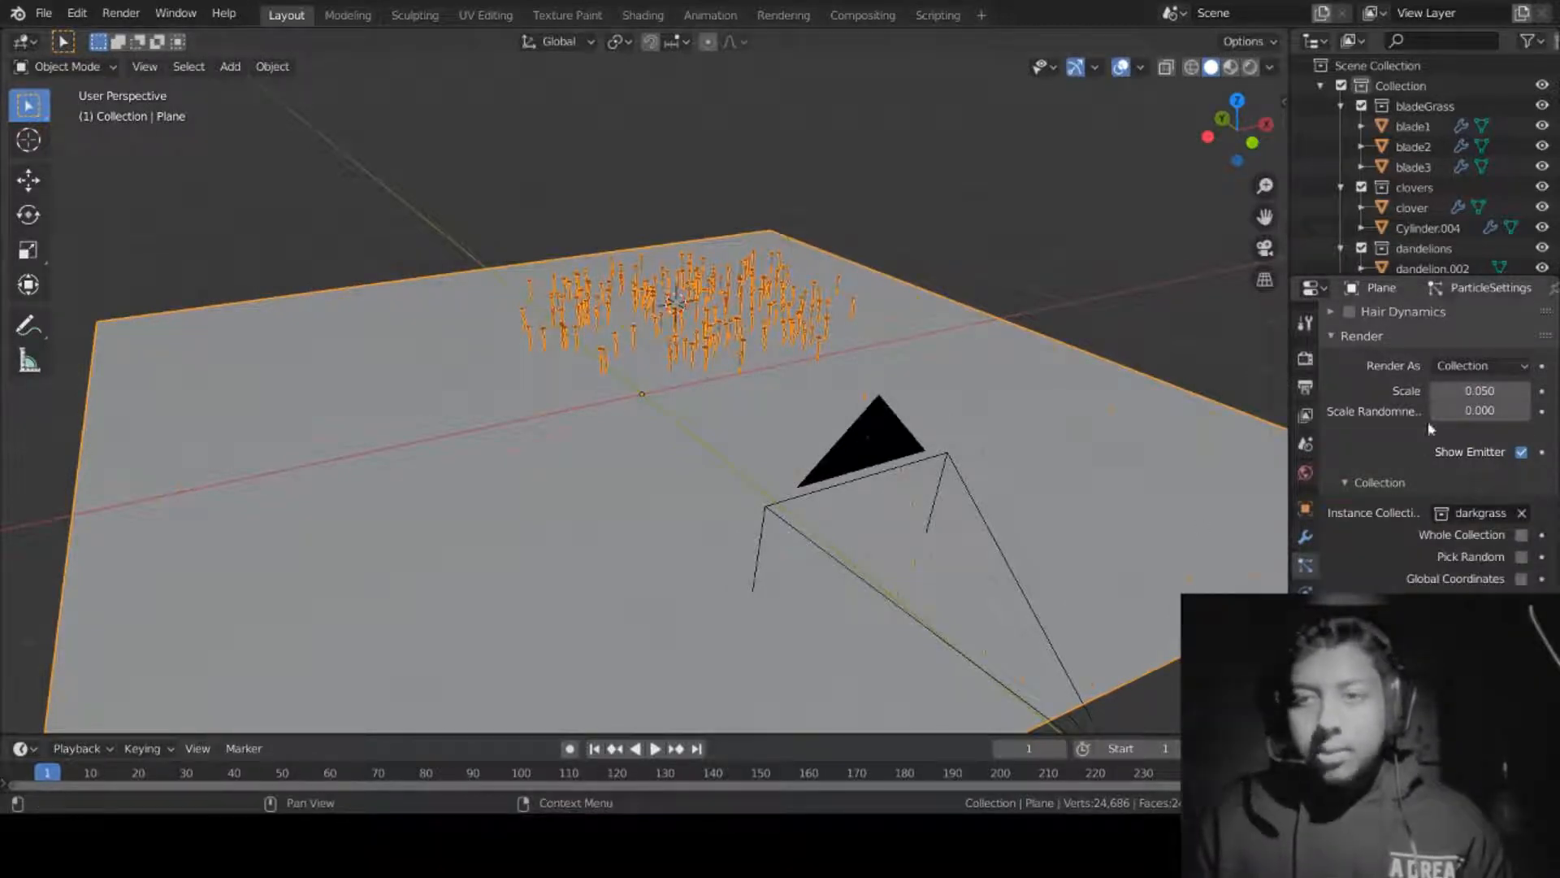
# Step: Increase the render scale of the plane's darkgrass particles to 0.62
pyautogui.moveTo(1475, 392); pyautogui.dragTo(1505, 392)
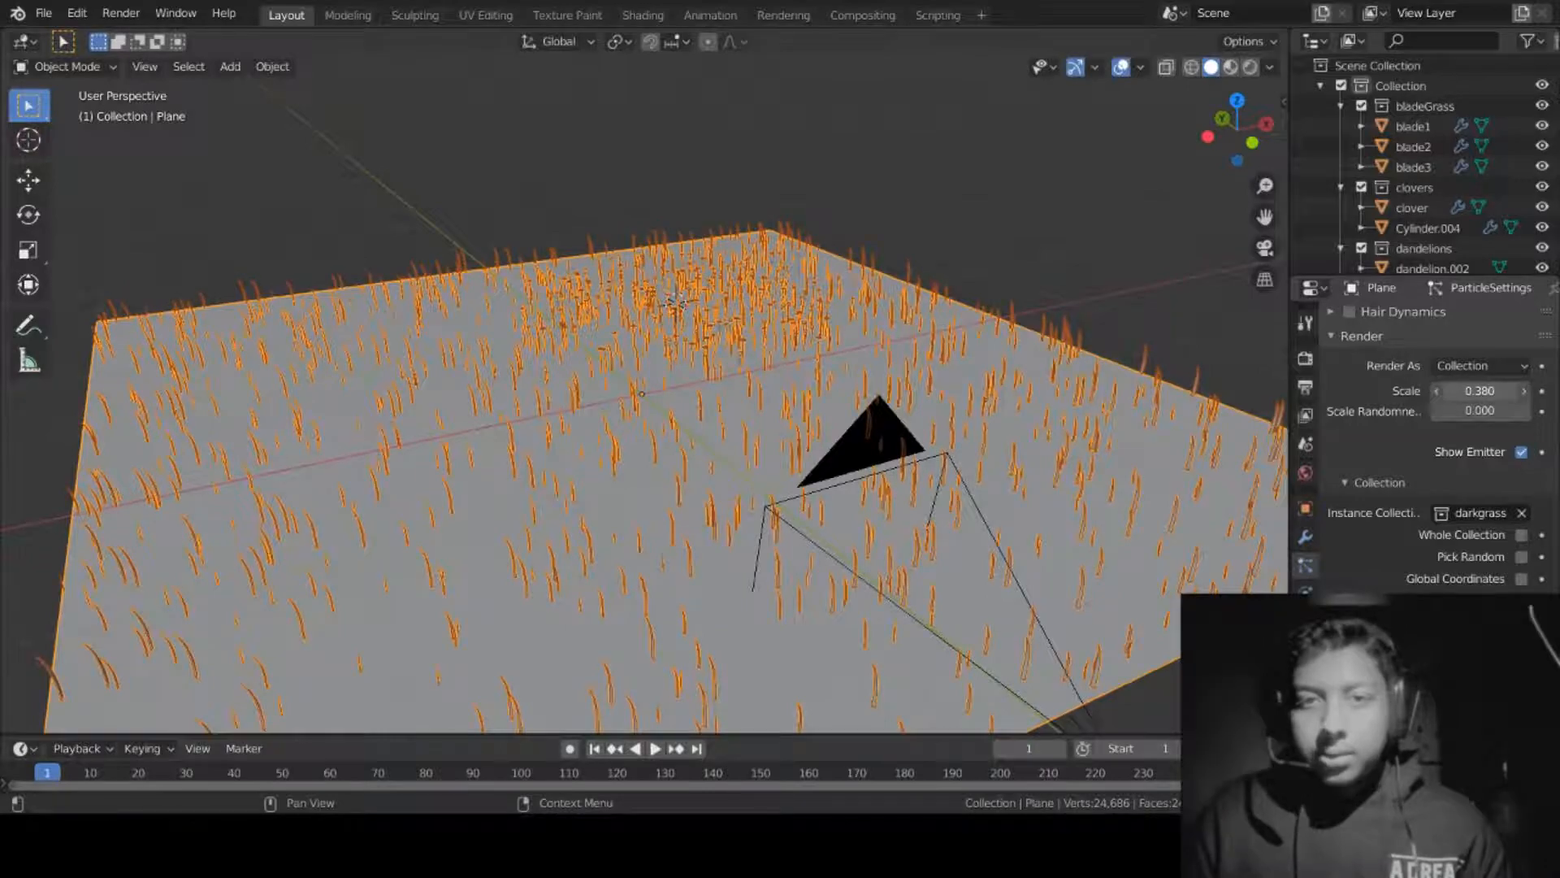
pyautogui.moveTo(934, 520); pyautogui.dragTo(941, 463, button='middle')
pyautogui.scroll(4, 940, 467)
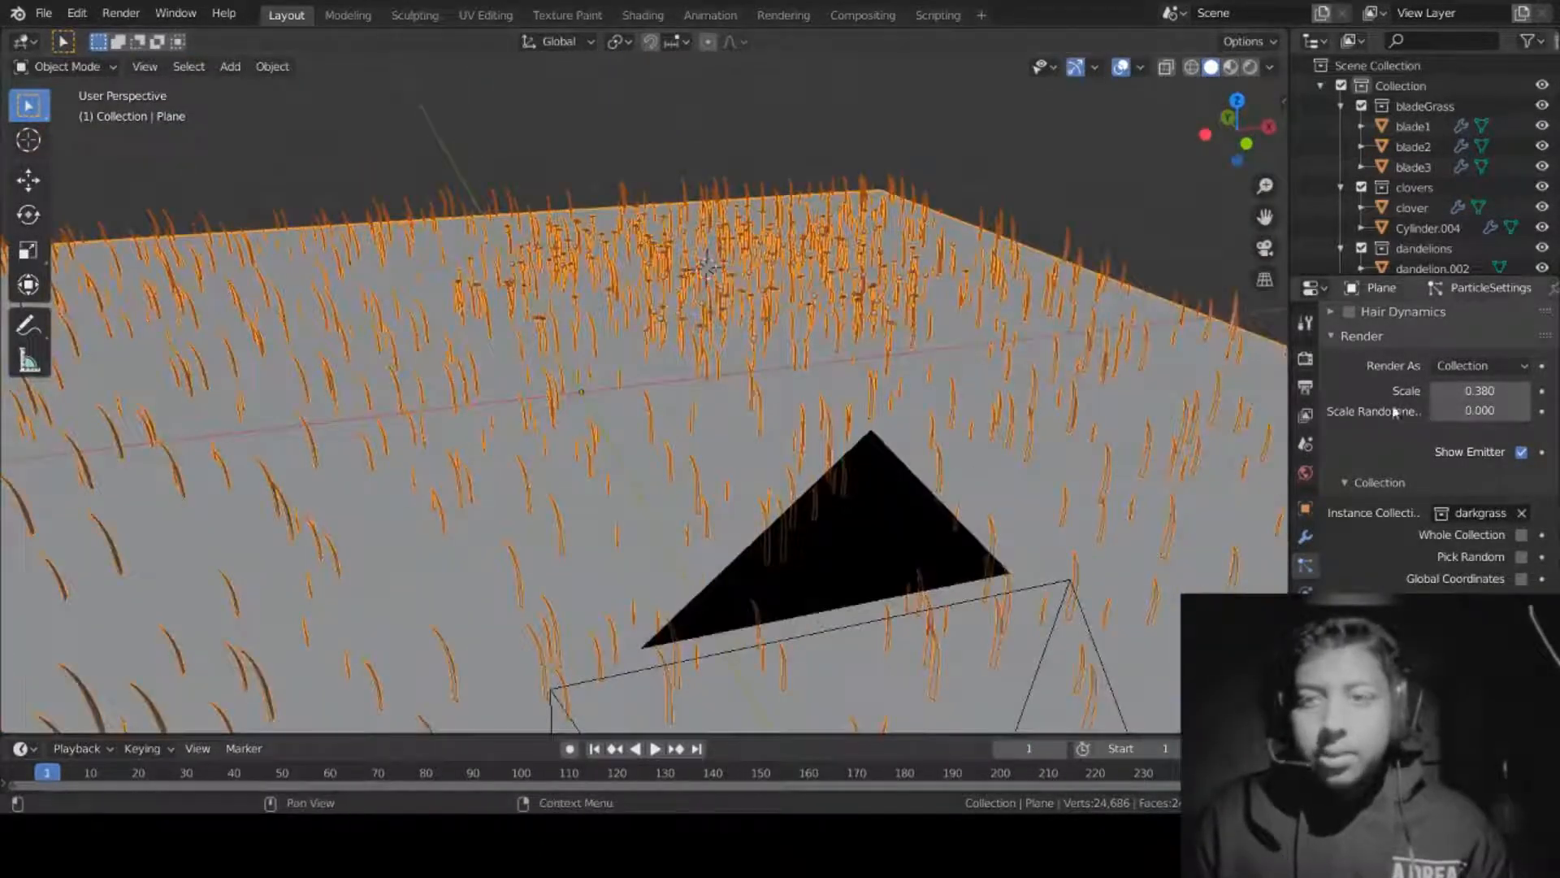
pyautogui.moveTo(1475, 390)
pyautogui.mouseDown()
pyautogui.moveTo(1501, 390)
pyautogui.moveTo(1477, 391)
pyautogui.moveTo(1485, 410)
pyautogui.moveTo(1527, 410)
pyautogui.moveTo(1504, 390)
pyautogui.mouseUp()
# Step: Set the darkgrass particle system's emission number to 5000
pyautogui.scroll(10, 1468, 390)
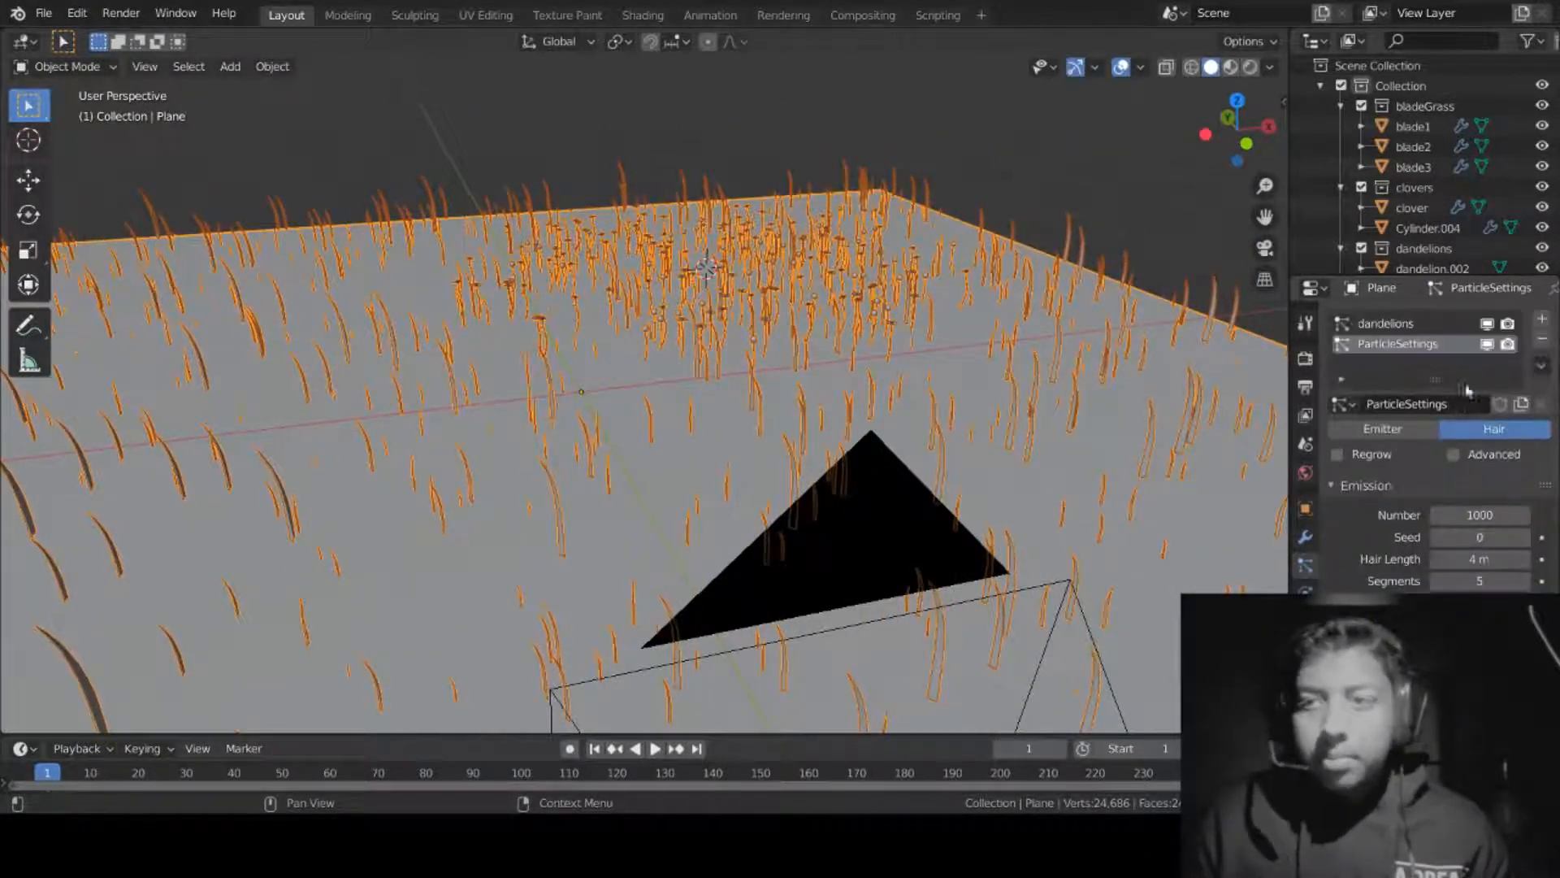
pyautogui.click(1473, 513)
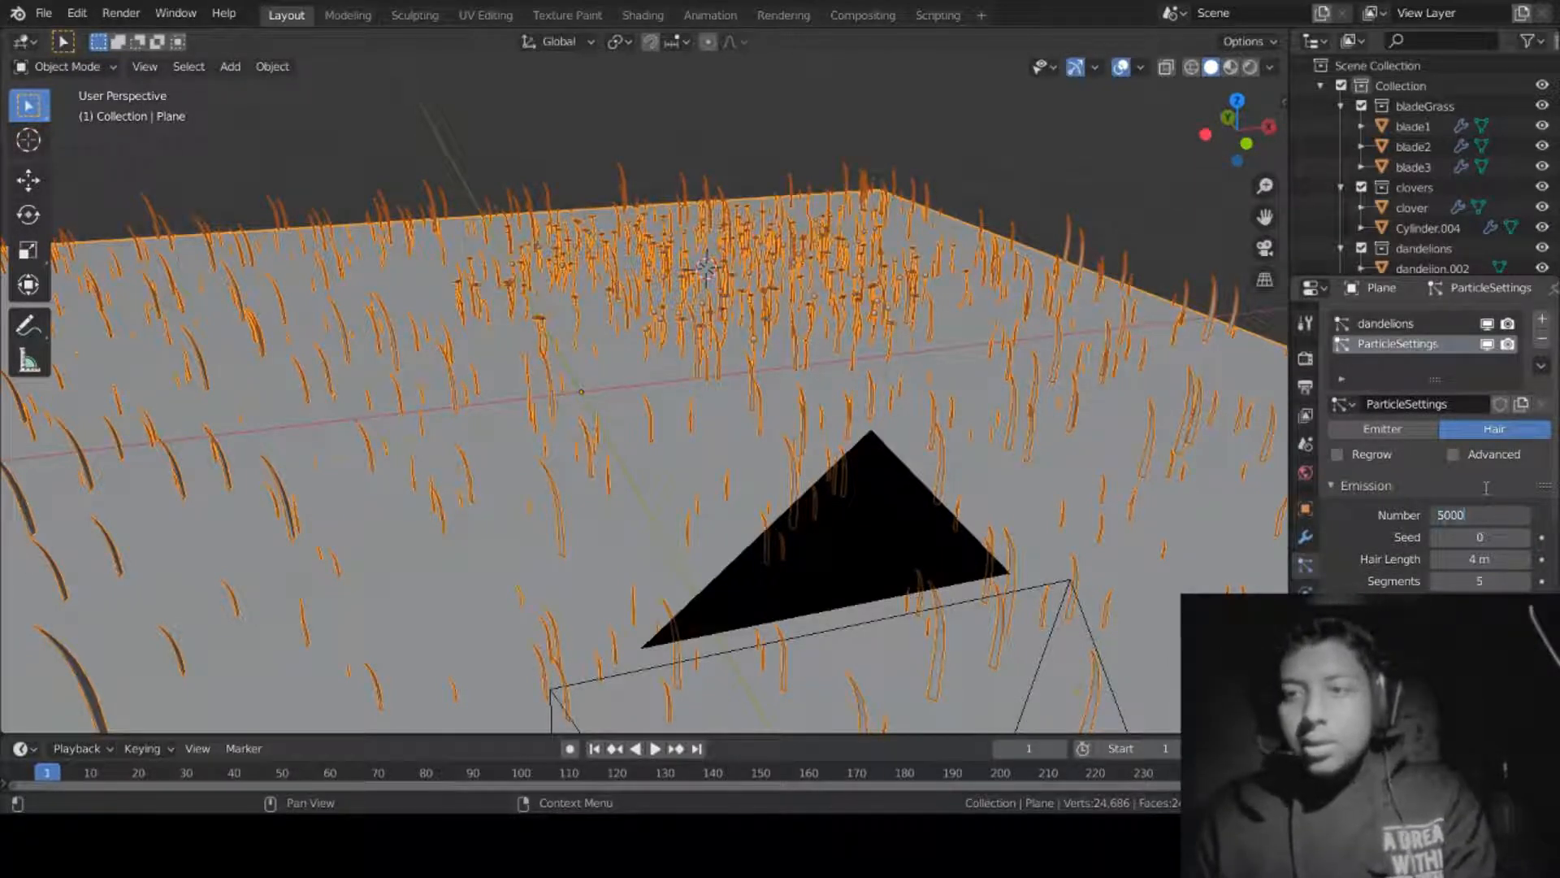
pyautogui.write('5000')
pyautogui.press('Return')
pyautogui.moveTo(1008, 594); pyautogui.dragTo(1050, 628, button='middle')
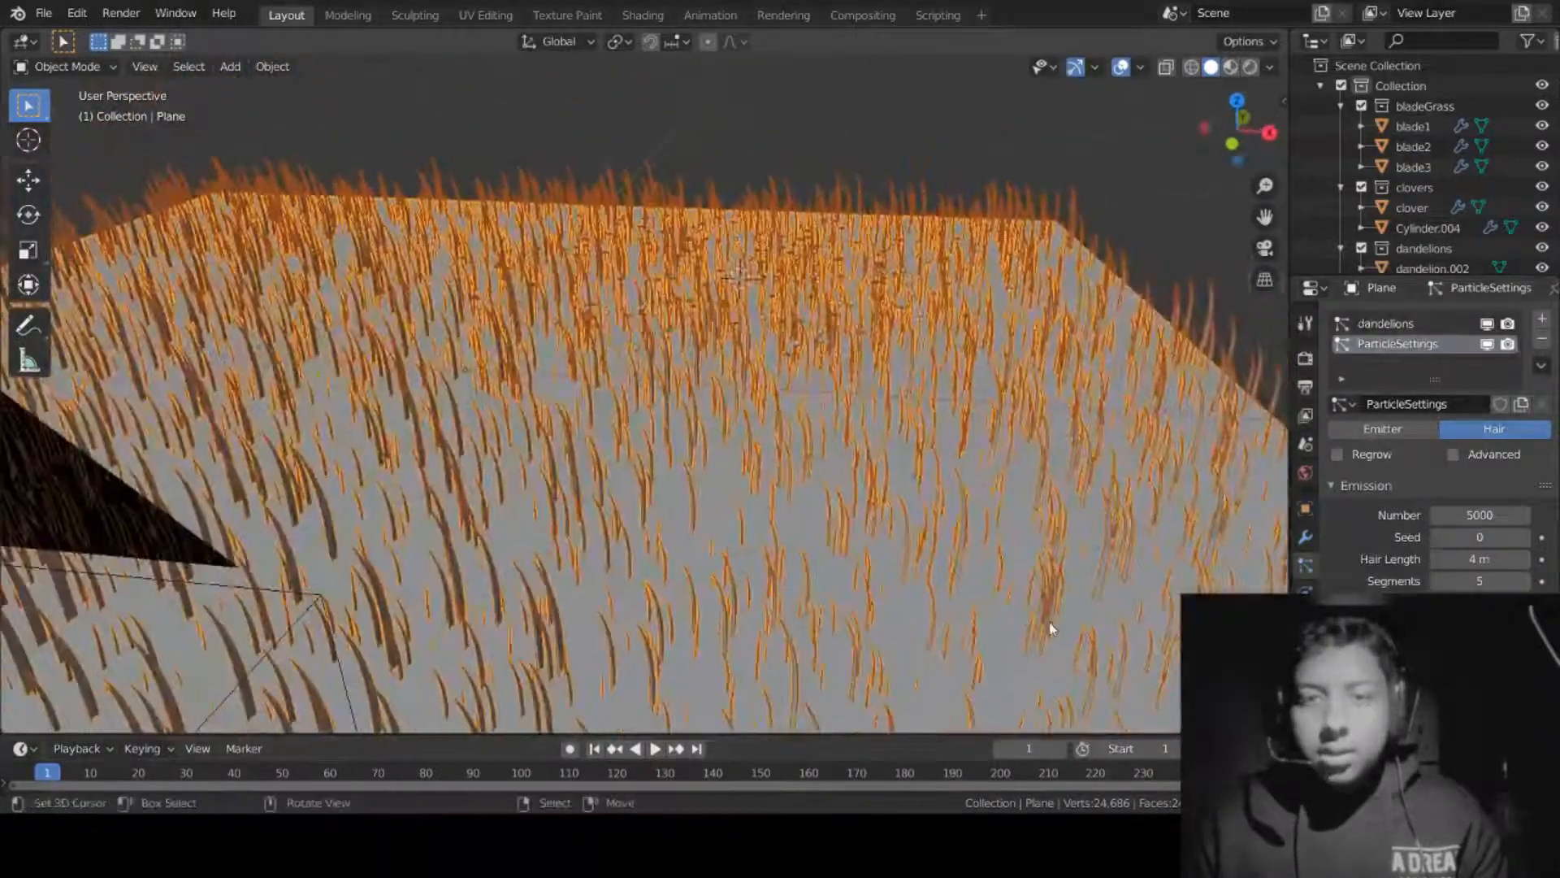
pyautogui.scroll(-4, 1473, 569)
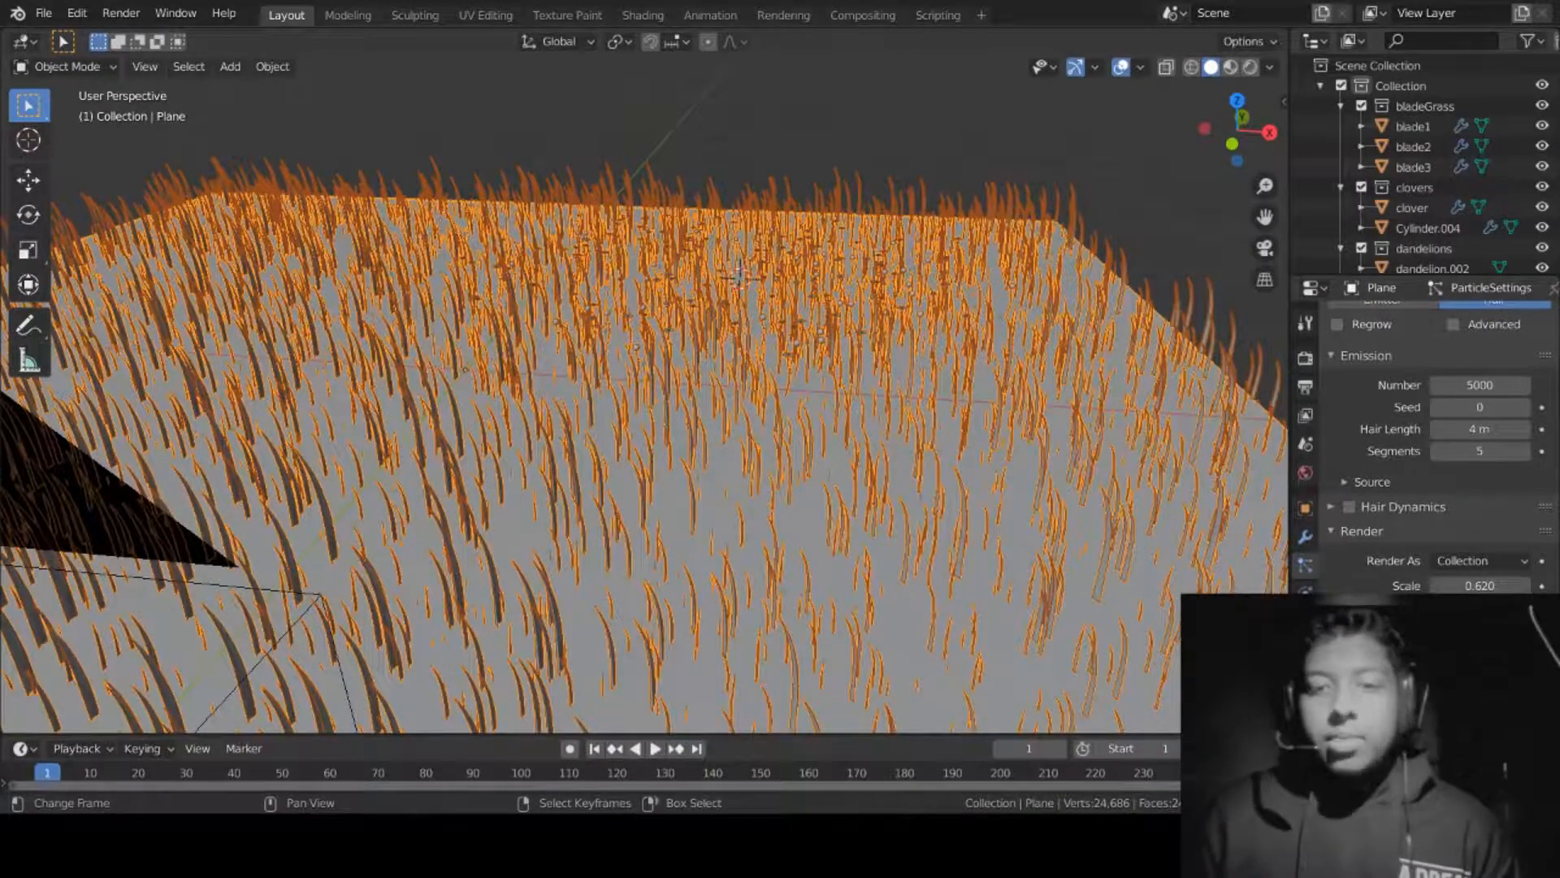
pyautogui.moveTo(742, 453); pyautogui.dragTo(901, 673, button='middle')
pyautogui.scroll(3, 1451, 439)
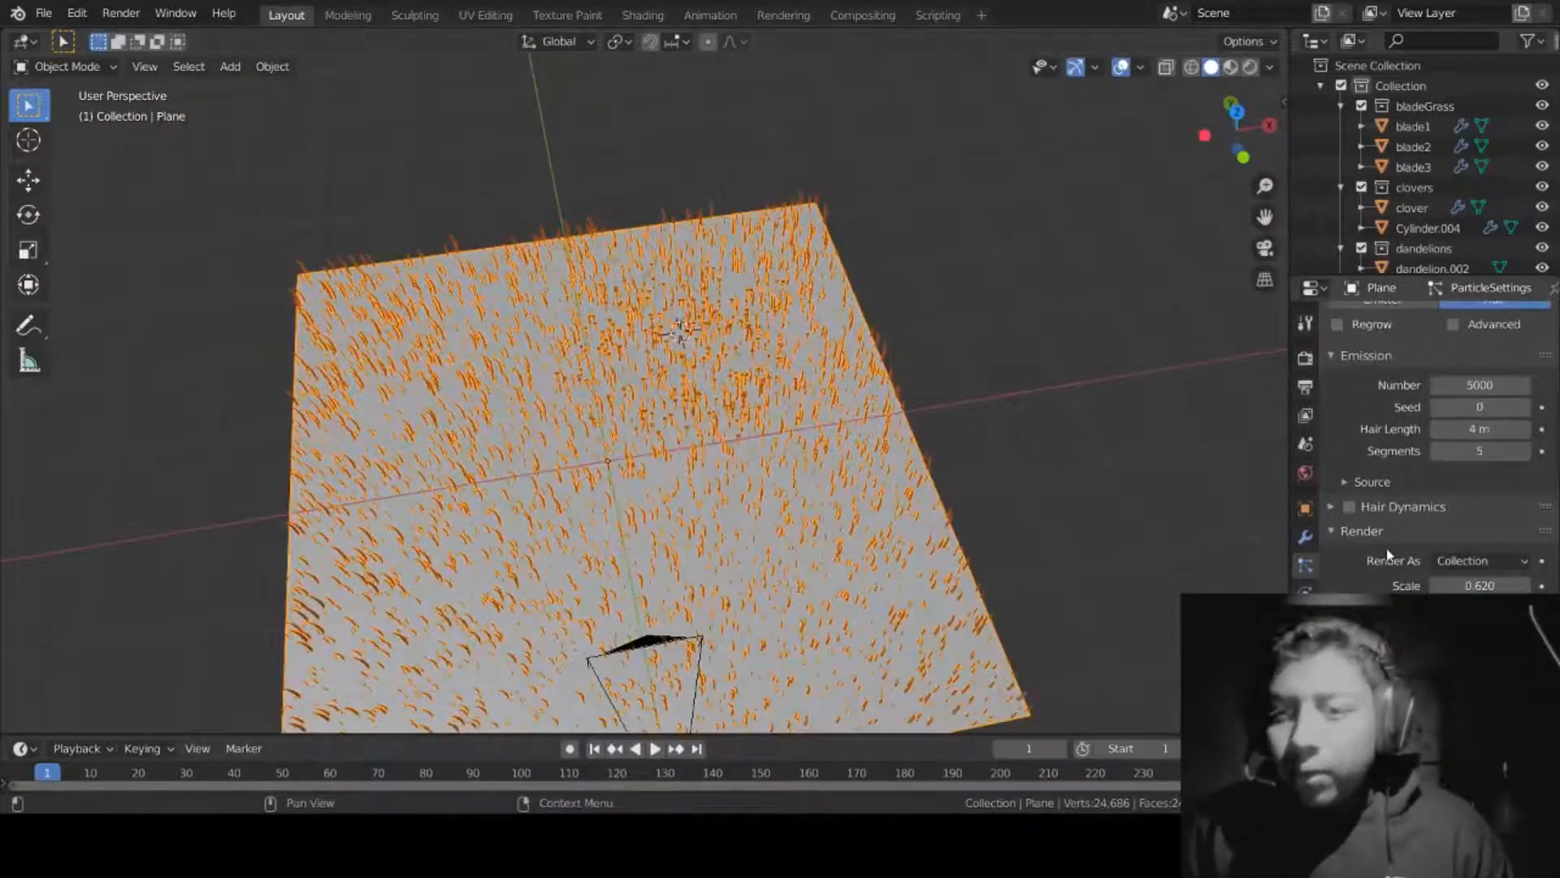
# Step: Enable advanced settings and rotation for the darkgrass hair particles, with Object Z as the orientation axis
pyautogui.scroll(2, 1451, 439)
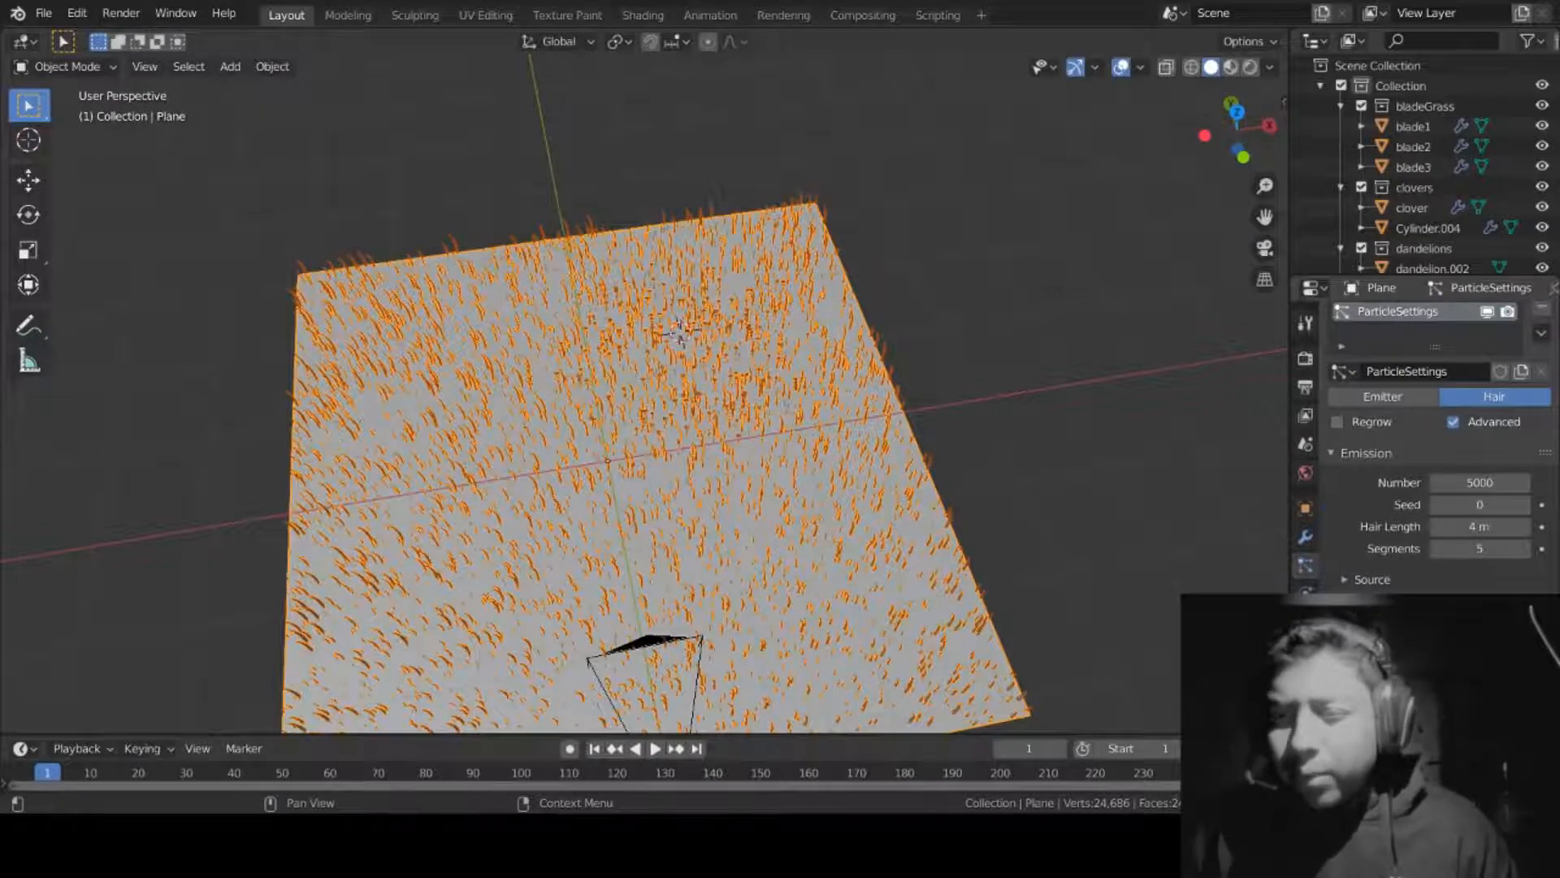
pyautogui.scroll(-3, 1438, 439)
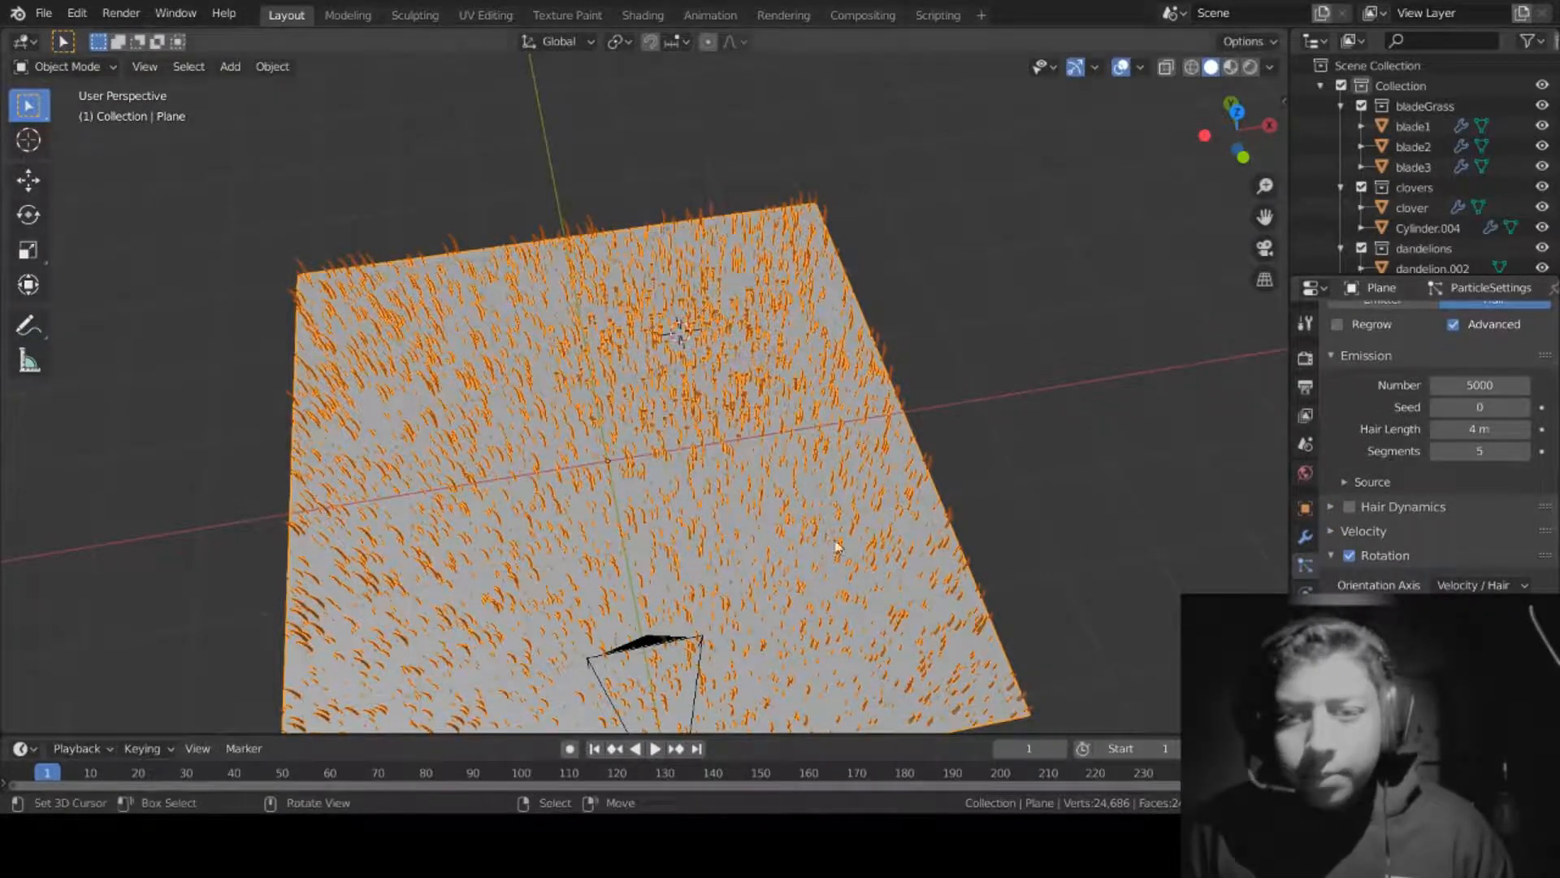
pyautogui.scroll(3, 836, 540)
pyautogui.click(1473, 586)
pyautogui.click(1443, 364)
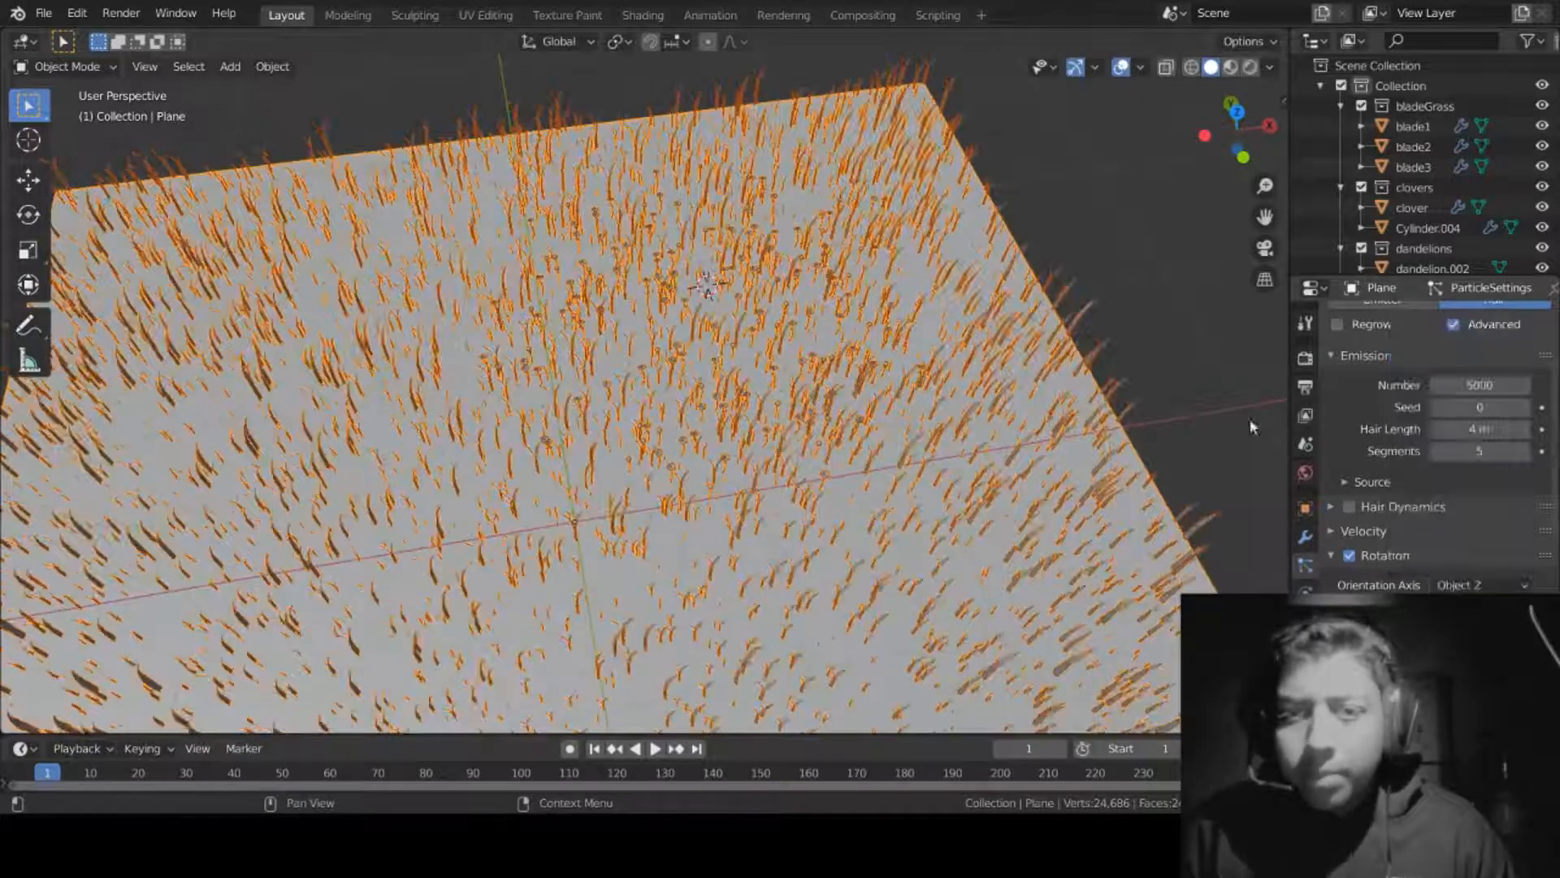
# Step: Randomize the rotation phase of the darkgrass particles and check how the blades face across the plane
pyautogui.moveTo(997, 557); pyautogui.dragTo(1000, 472, button='middle')
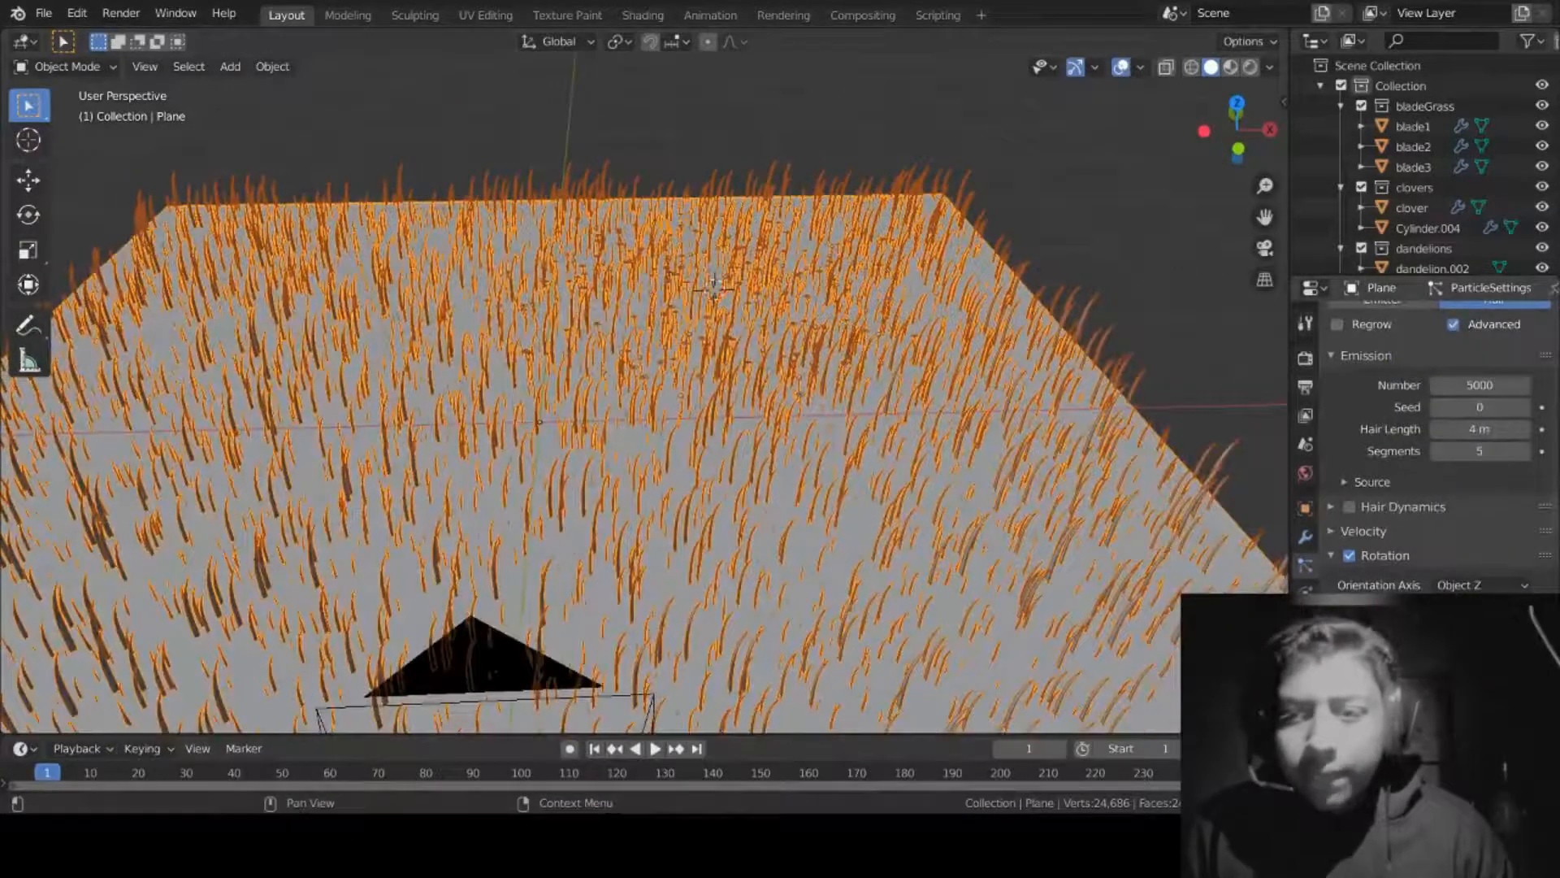
pyautogui.moveTo(1472, 637); pyautogui.dragTo(1510, 660)
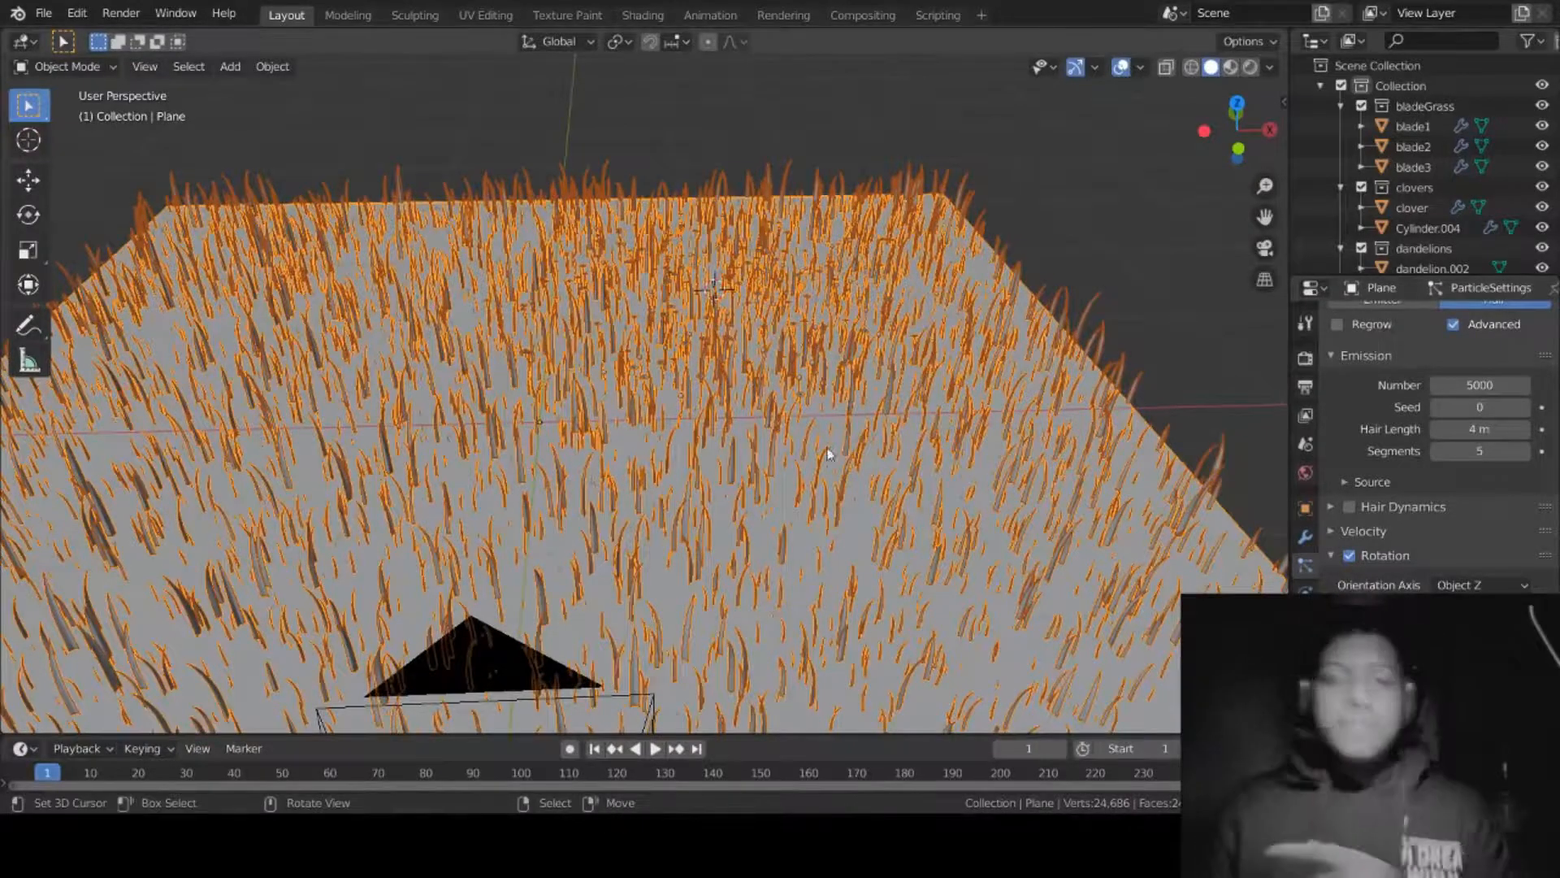
pyautogui.scroll(6, 829, 471)
pyautogui.scroll(-8, 832, 479)
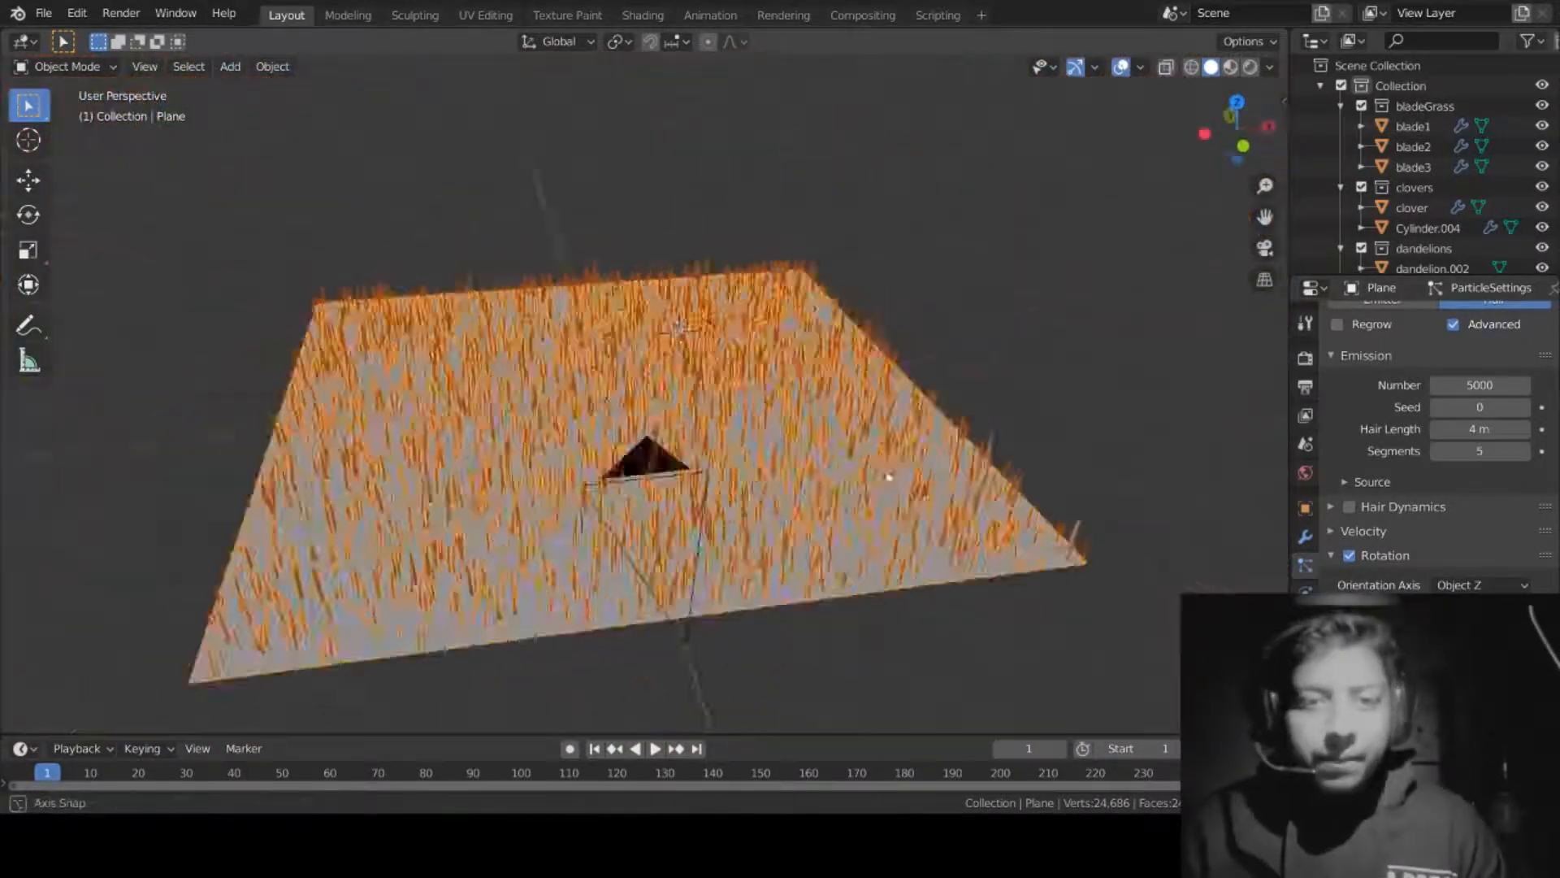
pyautogui.moveTo(821, 480); pyautogui.dragTo(938, 567, button='middle')
pyautogui.scroll(5, 933, 561)
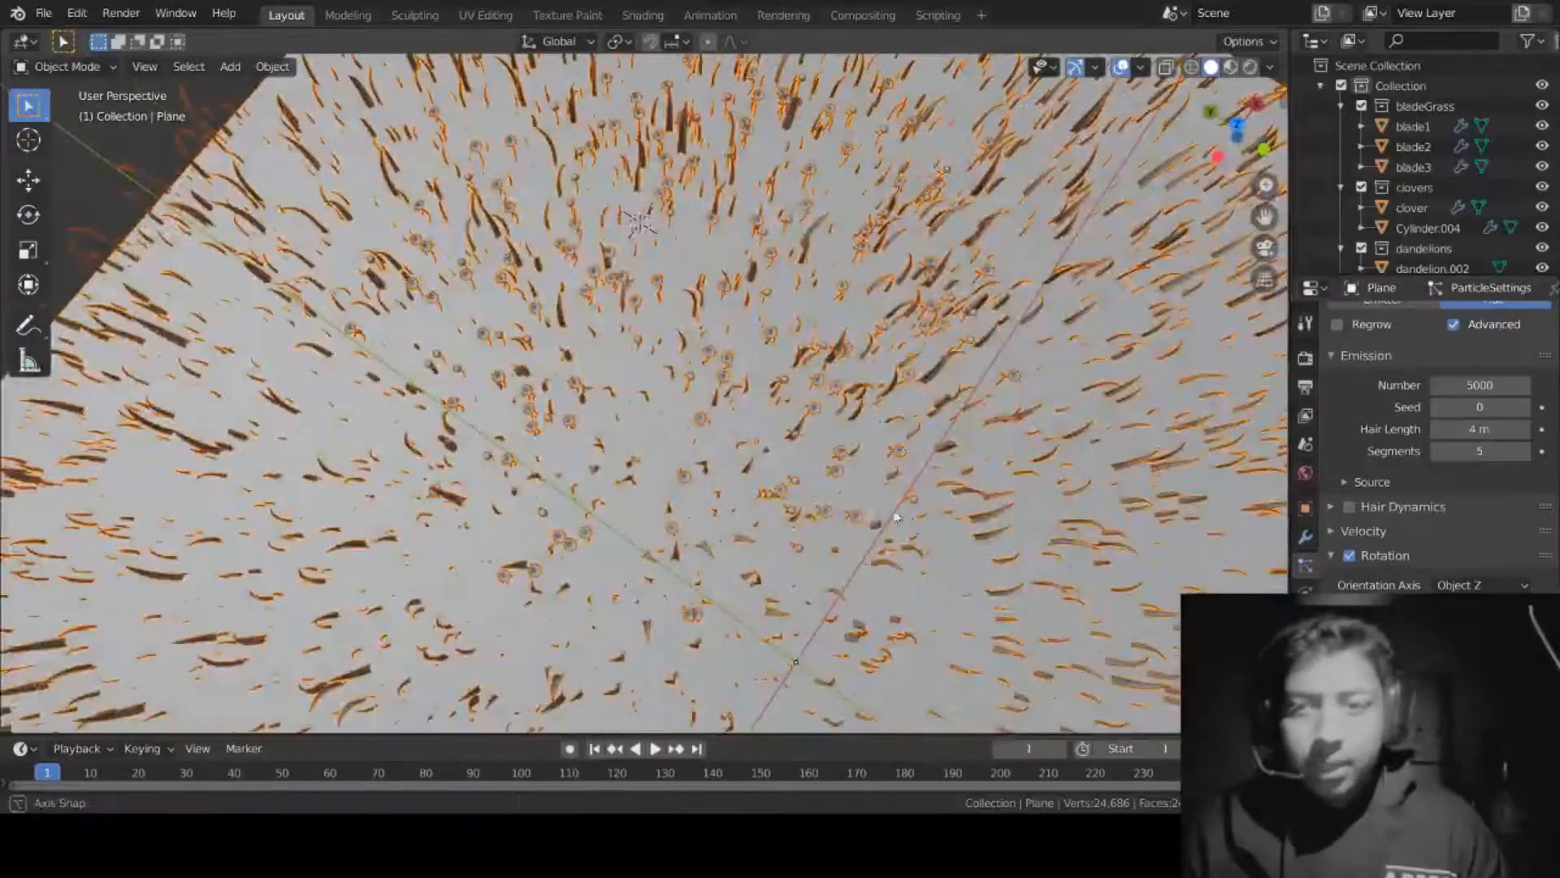
pyautogui.moveTo(895, 519); pyautogui.dragTo(1063, 491, button='middle')
pyautogui.click(1333, 556)
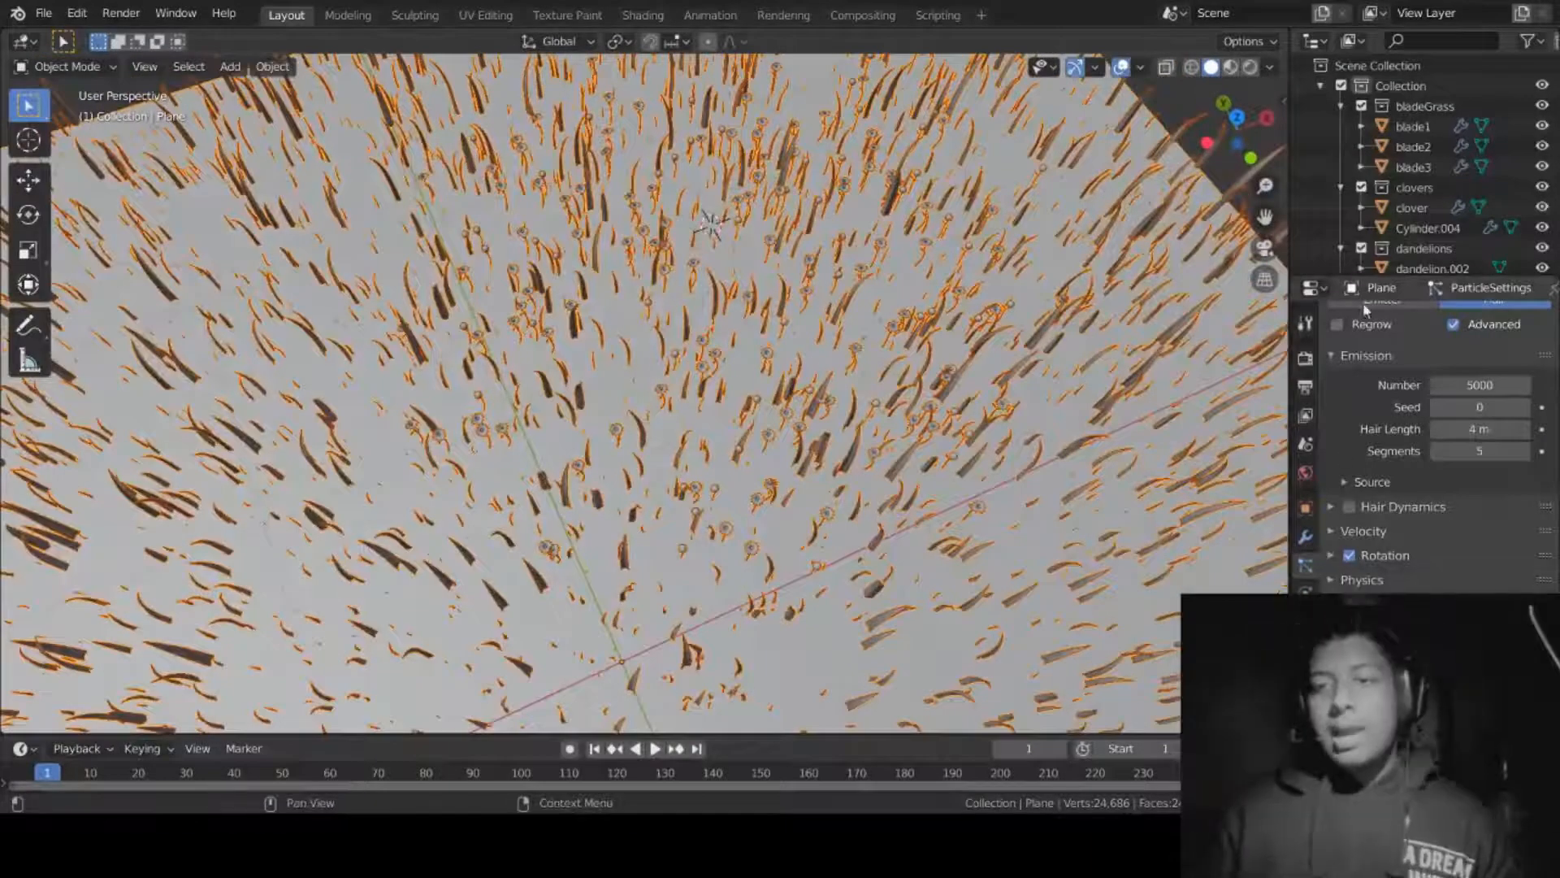
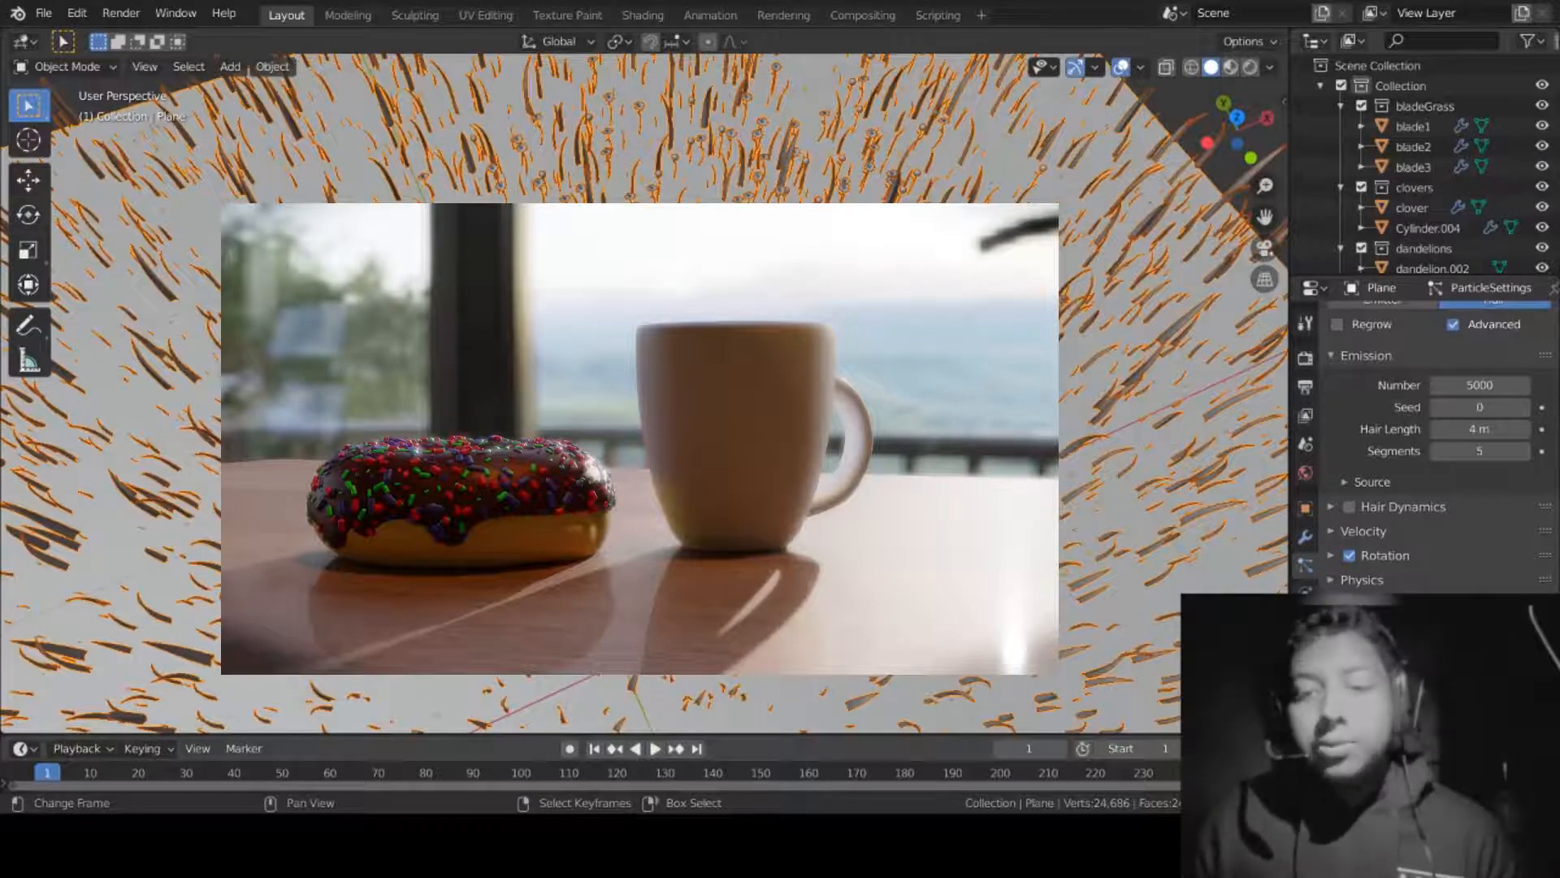
# Step: Rename the plane's second particle system as dark
pyautogui.moveTo(1086, 431); pyautogui.dragTo(1224, 359, button='middle')
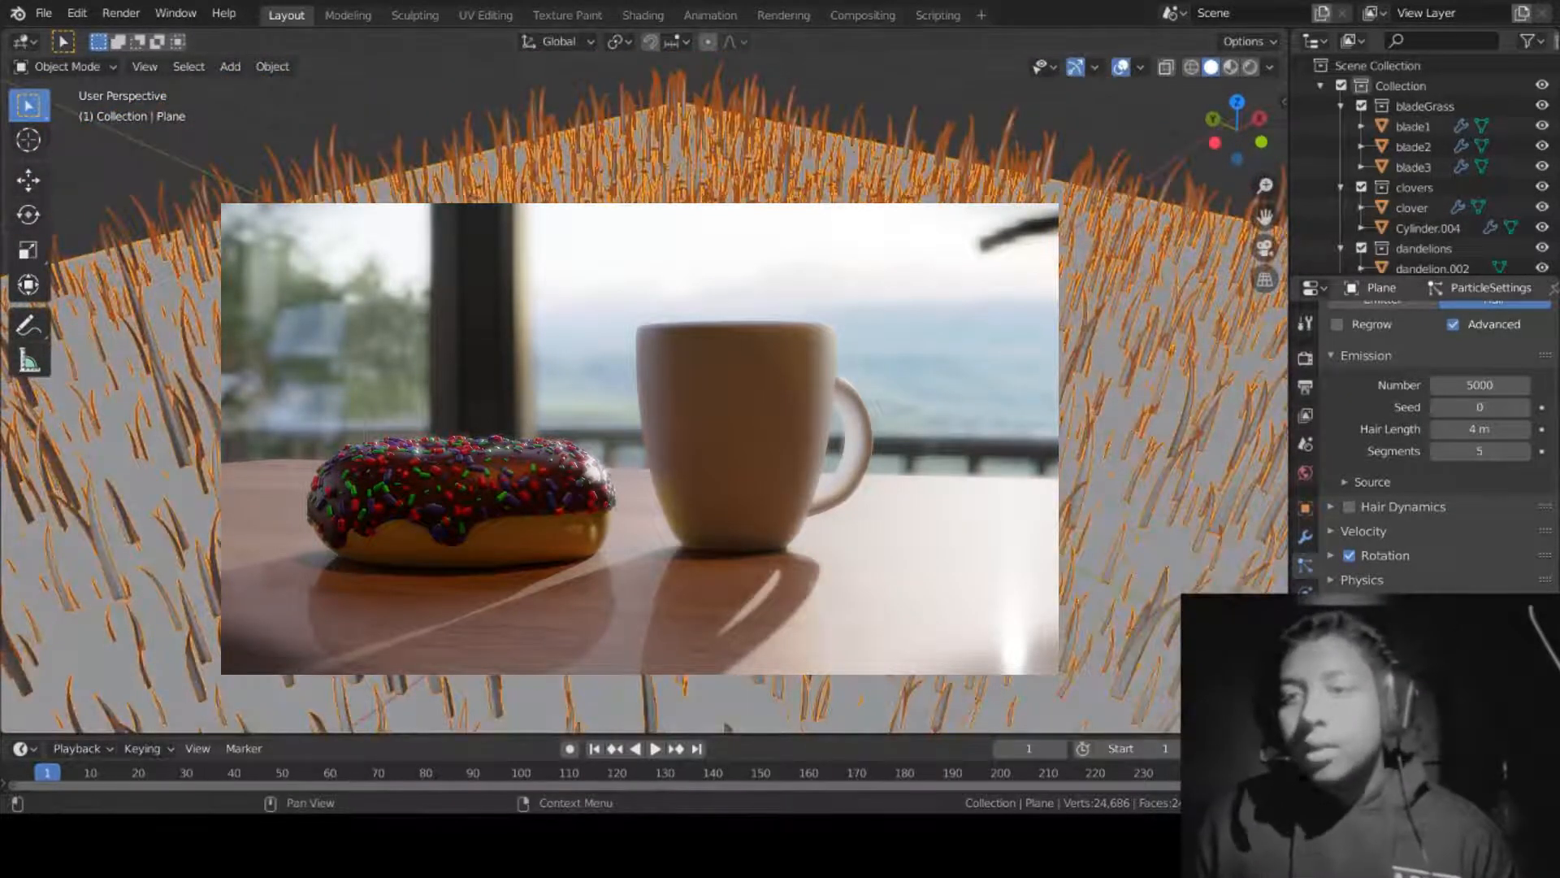
pyautogui.scroll(-3, 1352, 547)
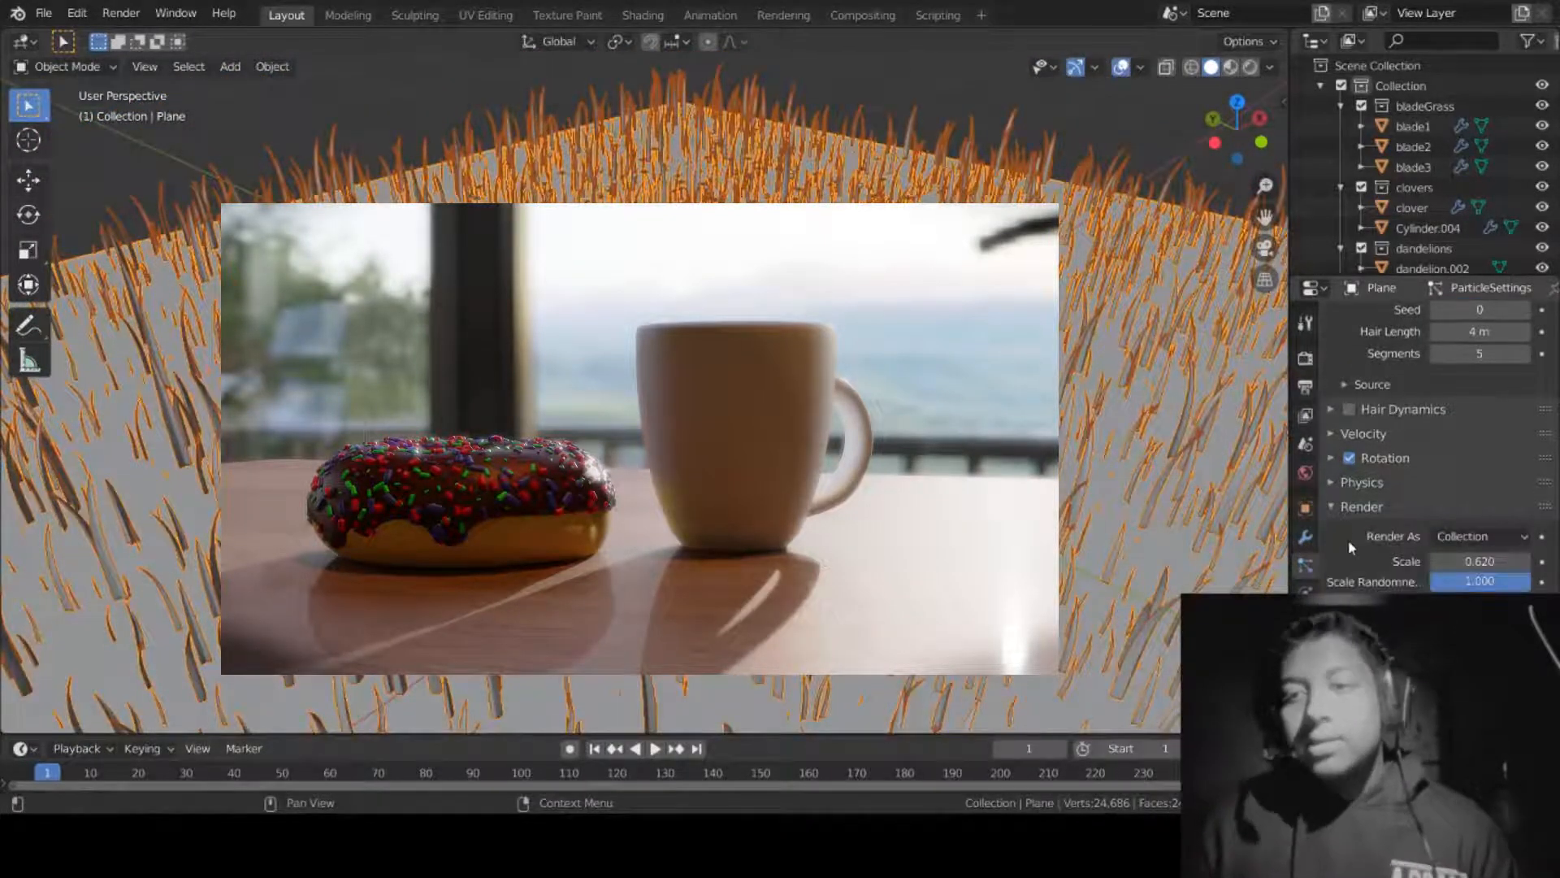
pyautogui.scroll(-4, 1348, 508)
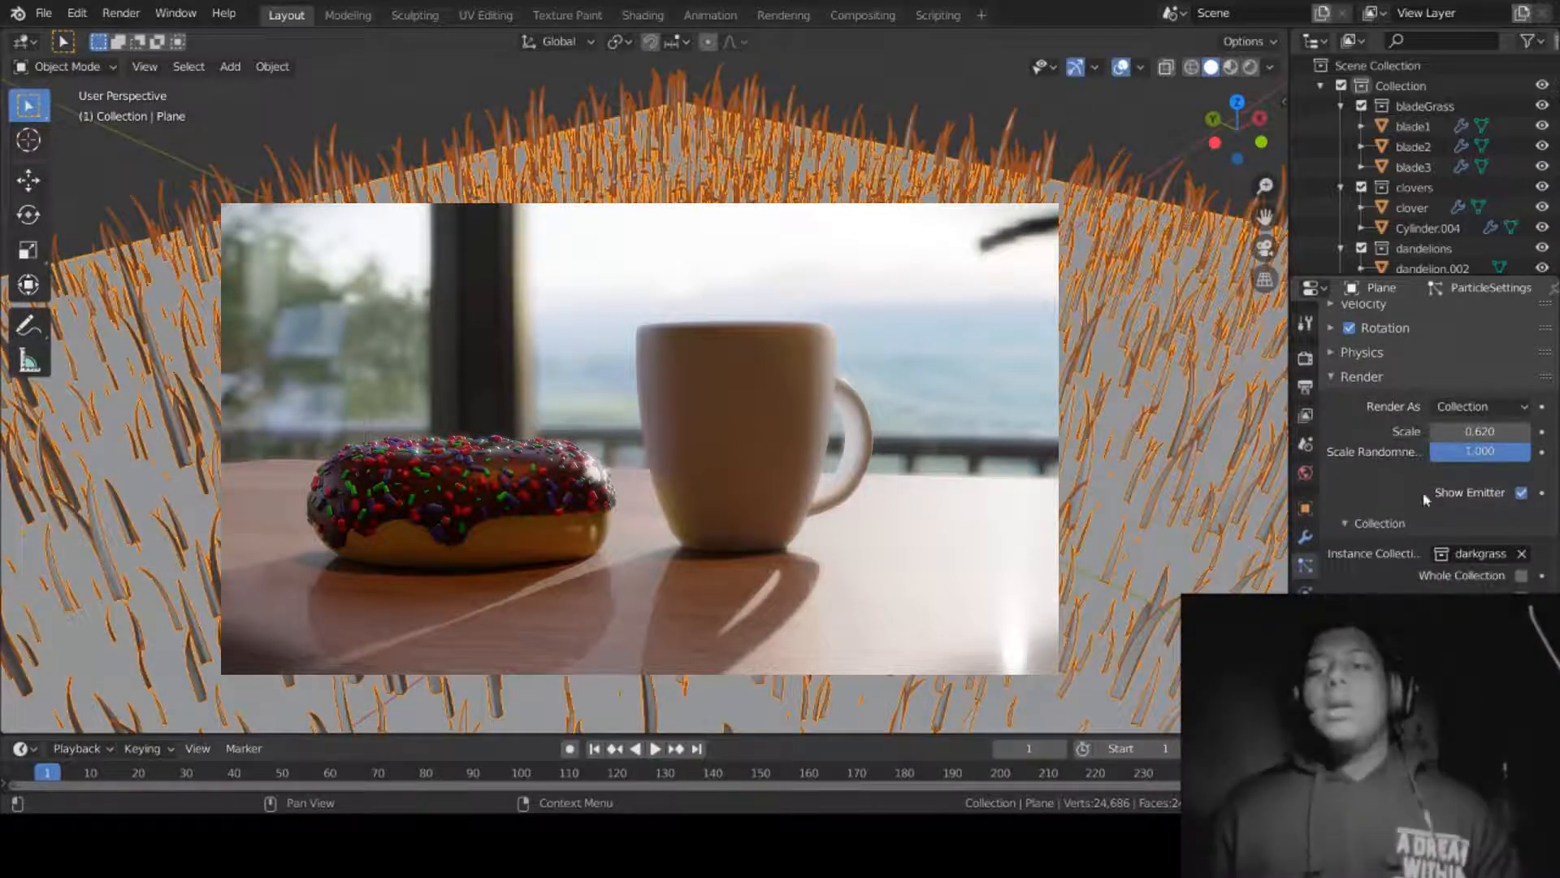
pyautogui.scroll(-4, 1424, 497)
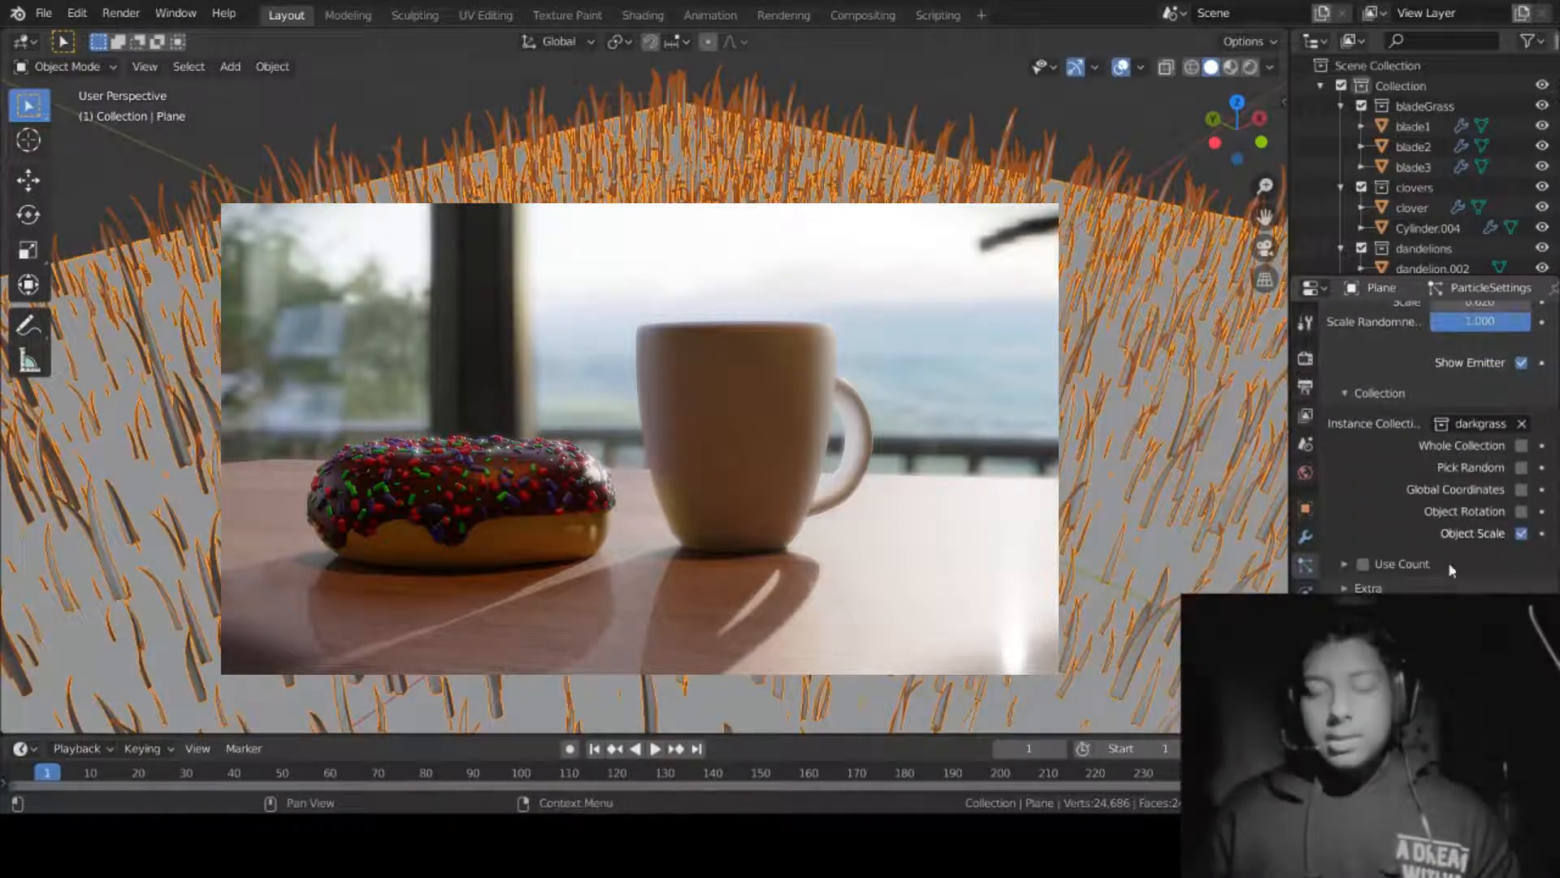
pyautogui.scroll(5, 1446, 553)
pyautogui.scroll(1, 1489, 558)
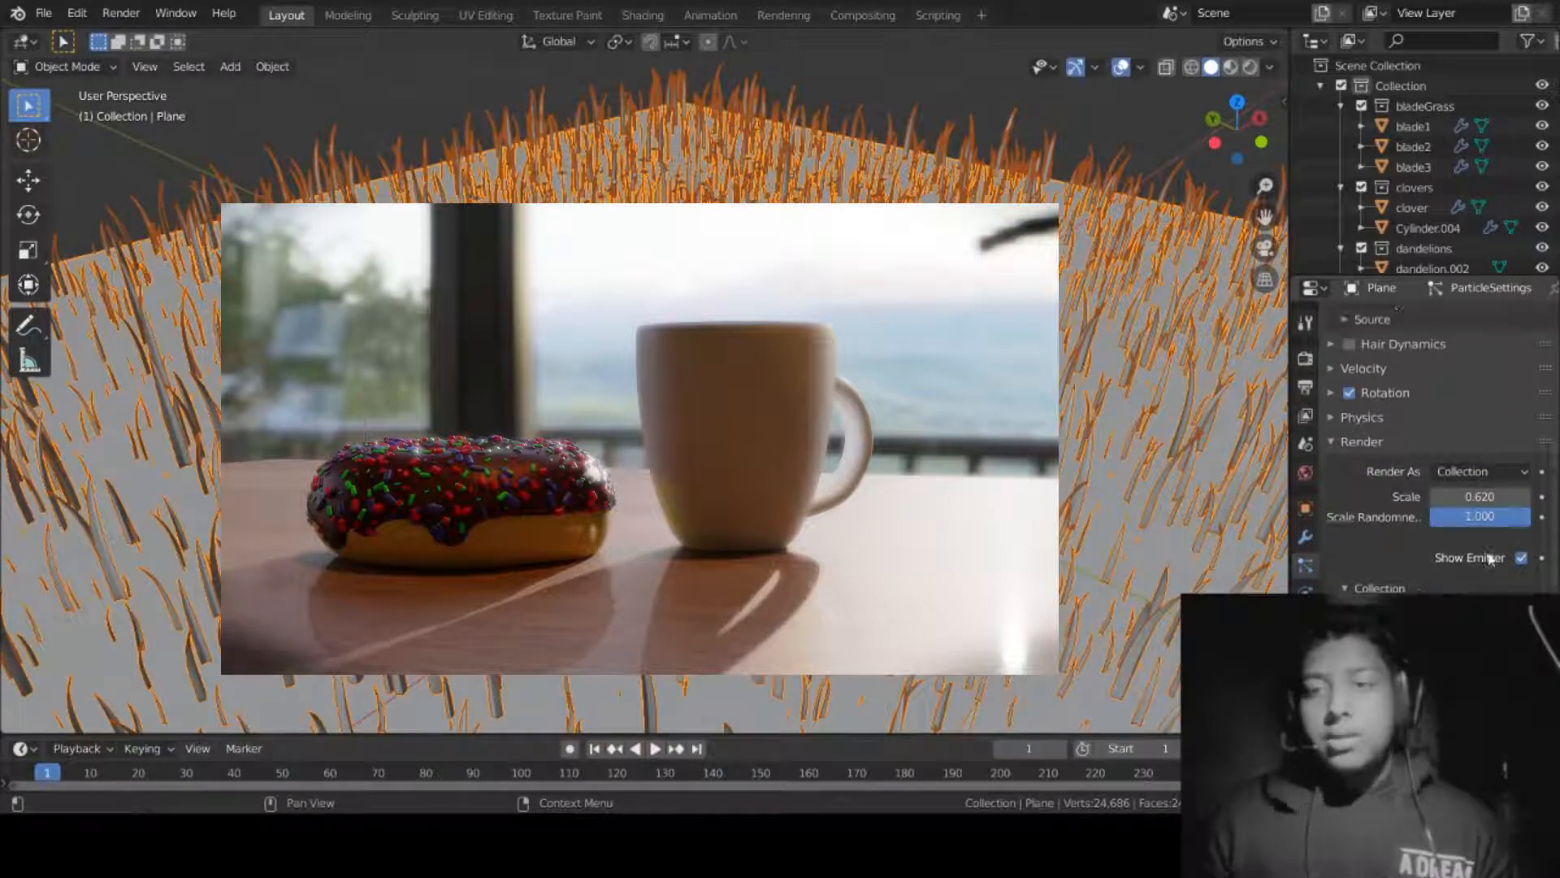
pyautogui.scroll(10, 1489, 558)
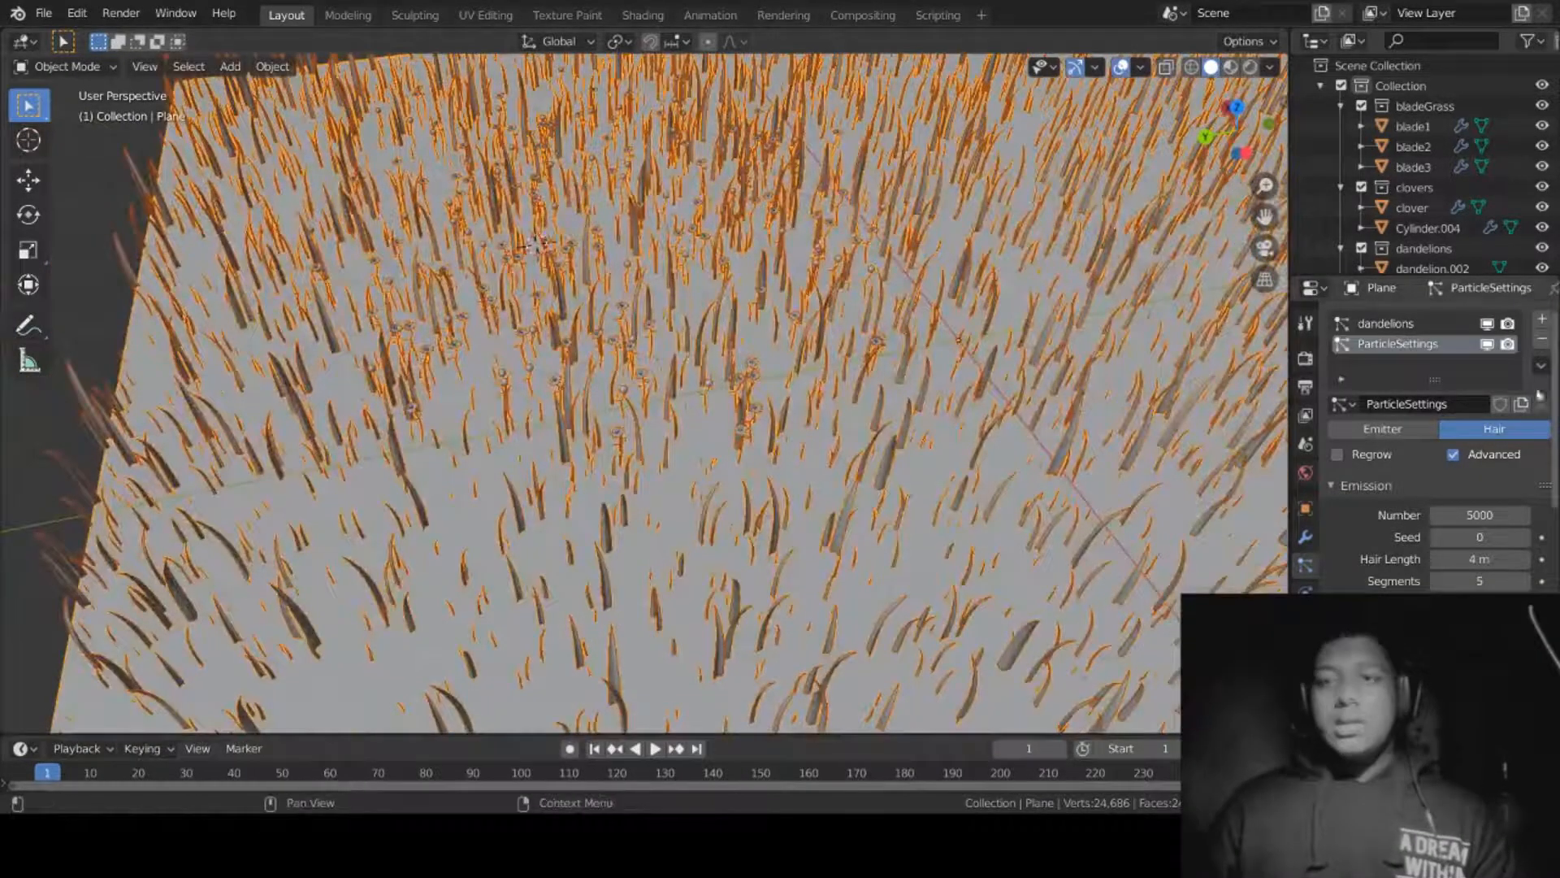
pyautogui.doubleClick(1396, 344)
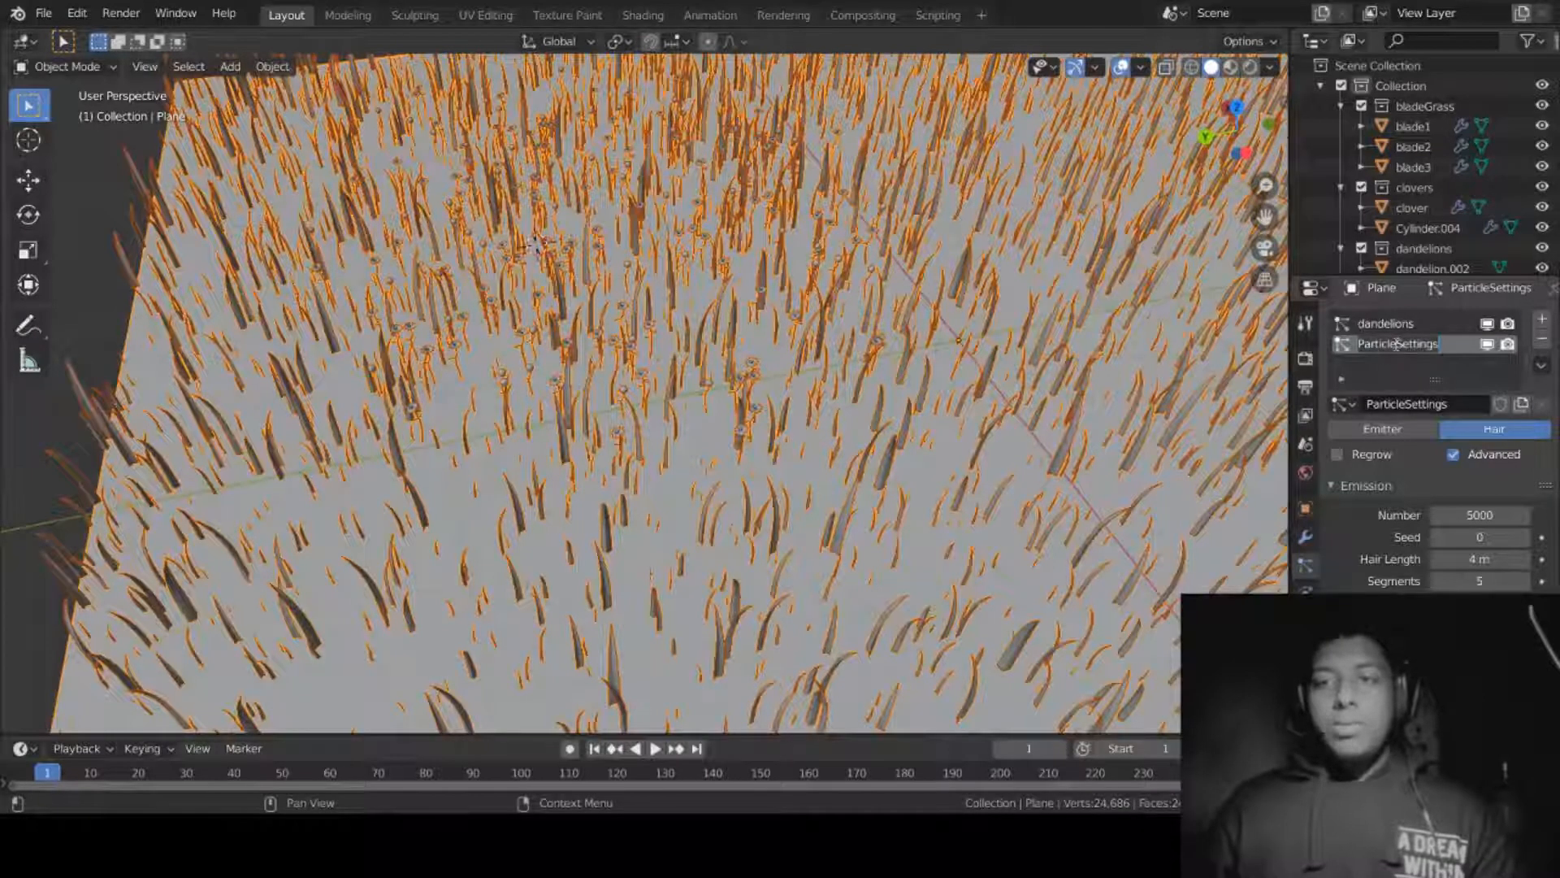
pyautogui.press('BackSpace')
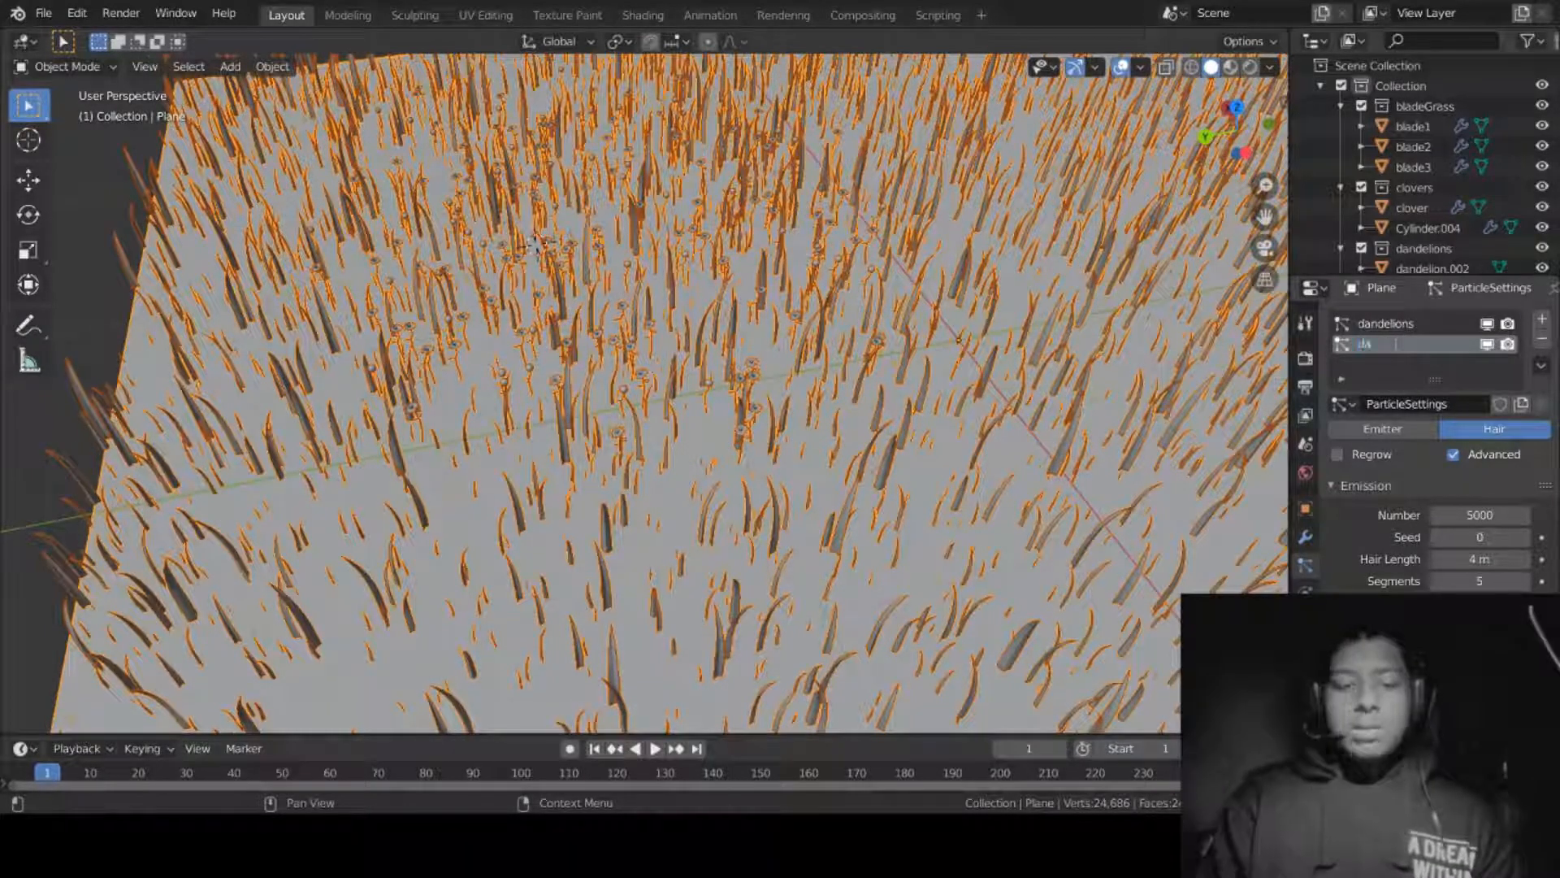
pyautogui.write('dark')
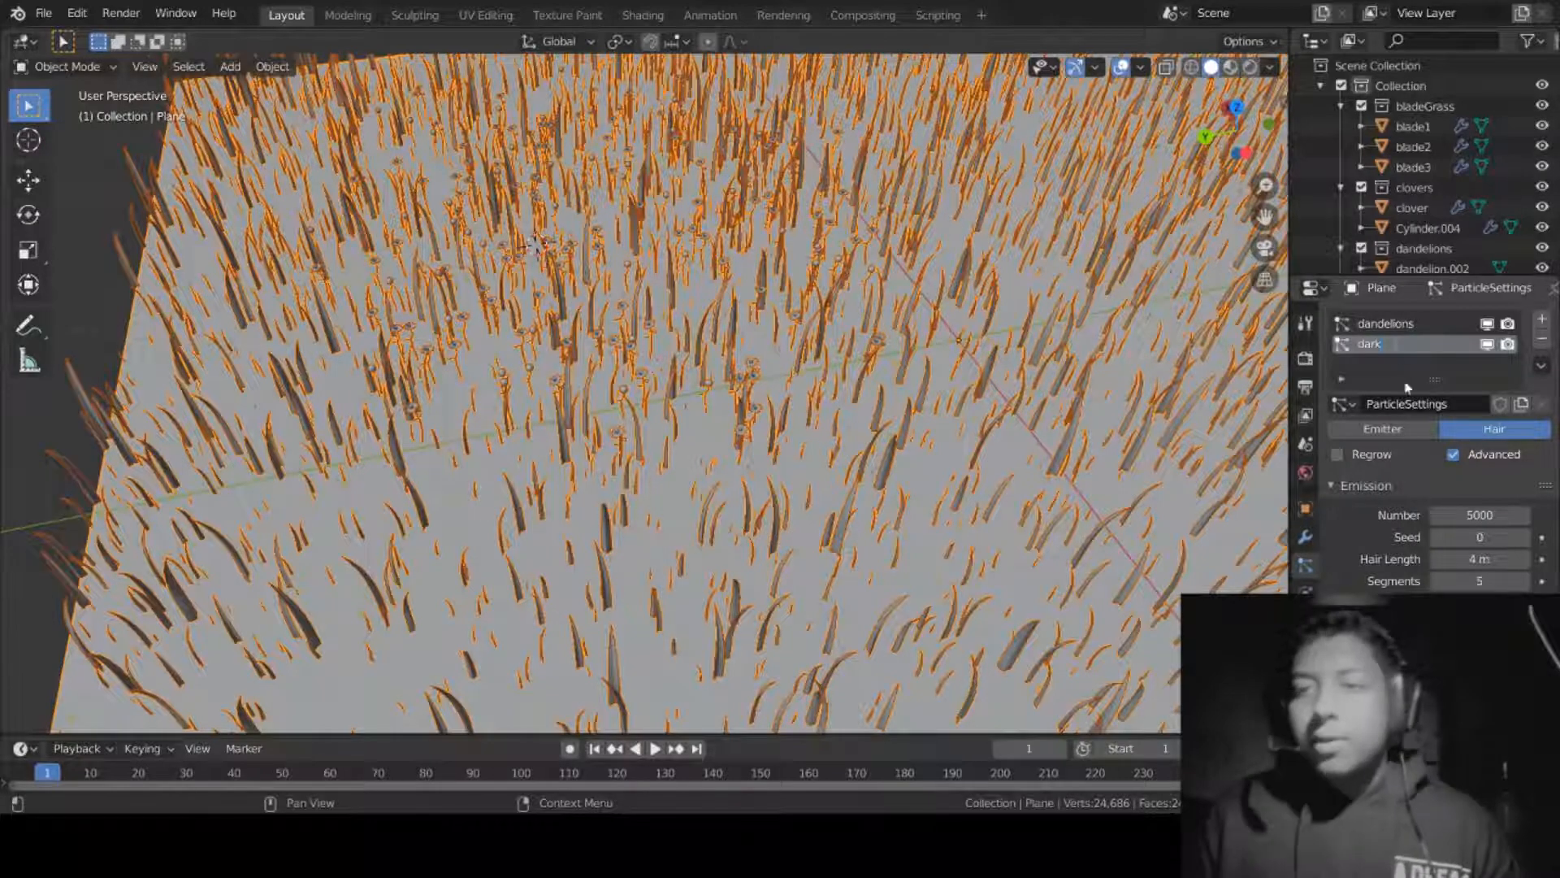
pyautogui.press('Return')
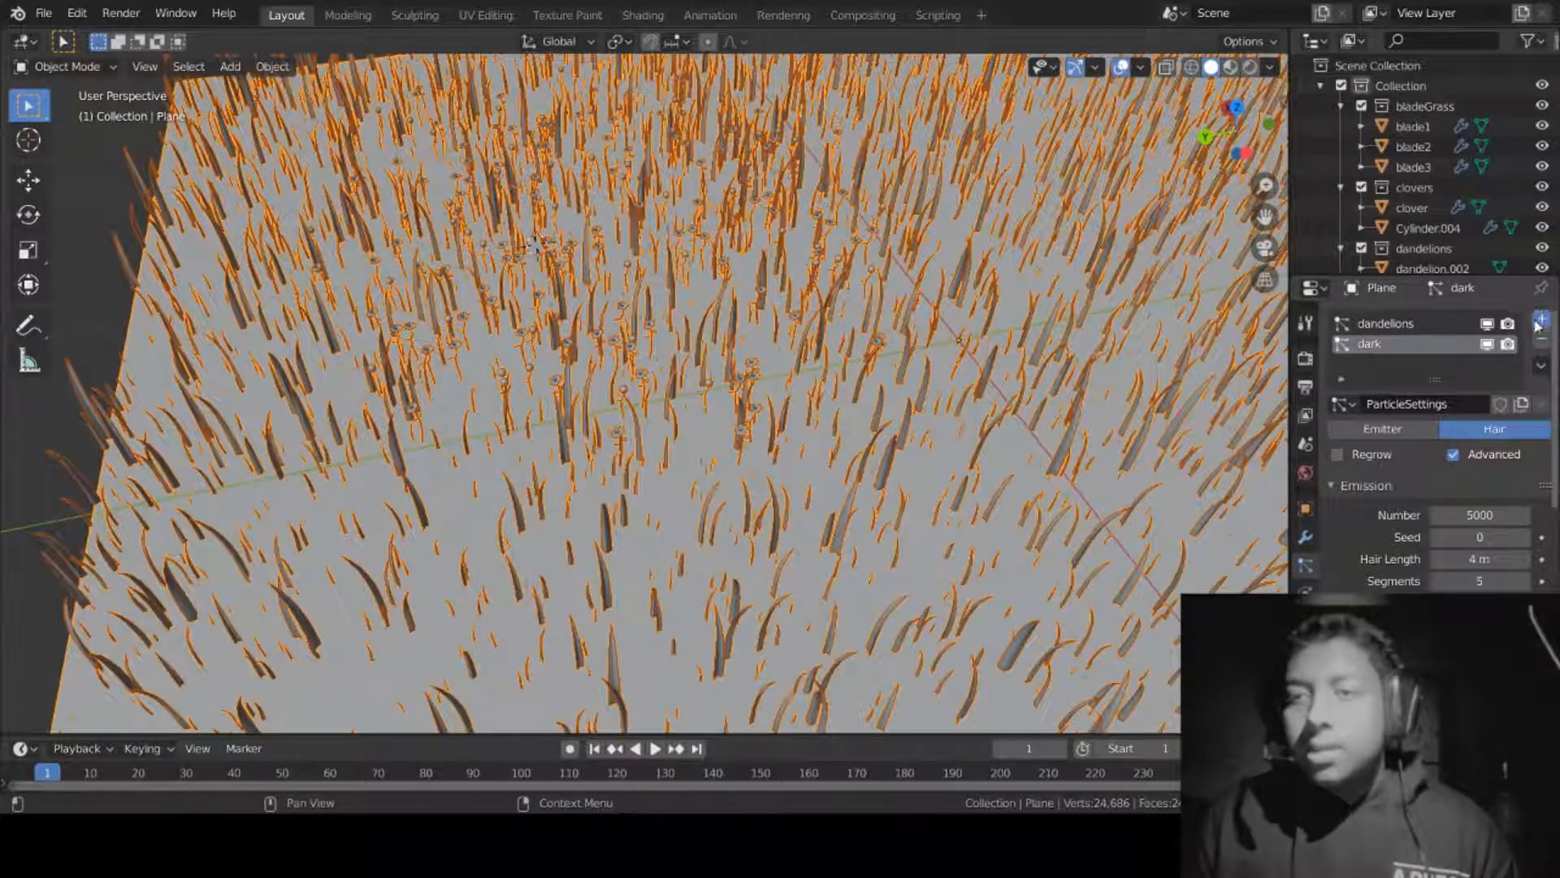
# Step: Add a third particle system to the plane and look through the dark system's settings for reference
pyautogui.click(1538, 323)
pyautogui.scroll(-4, 1415, 332)
pyautogui.scroll(5, 1414, 332)
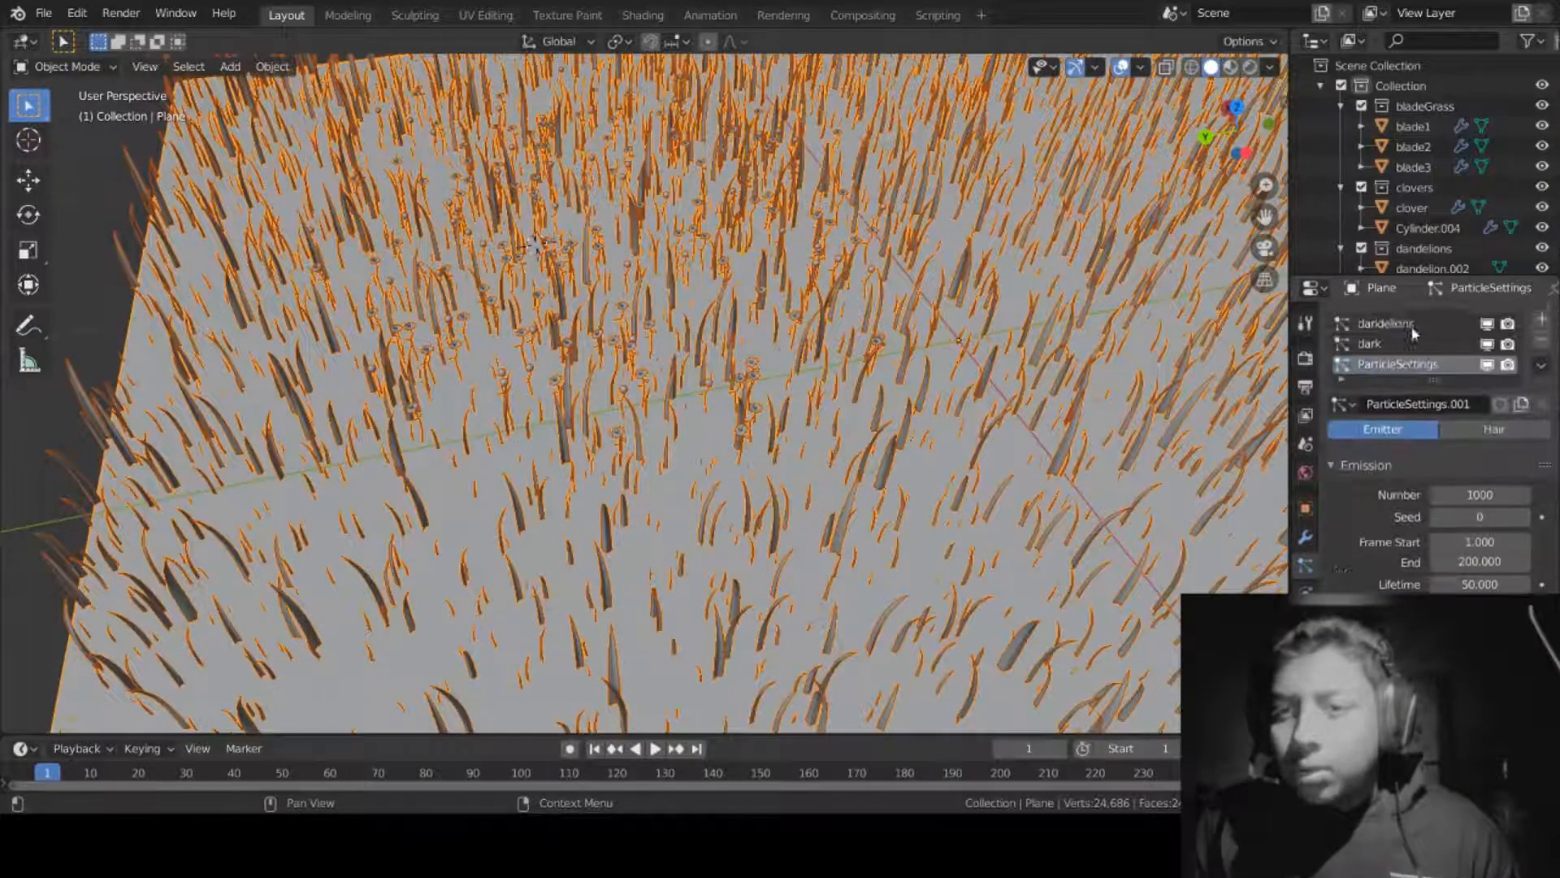
pyautogui.click(1408, 343)
pyautogui.scroll(-5, 1408, 343)
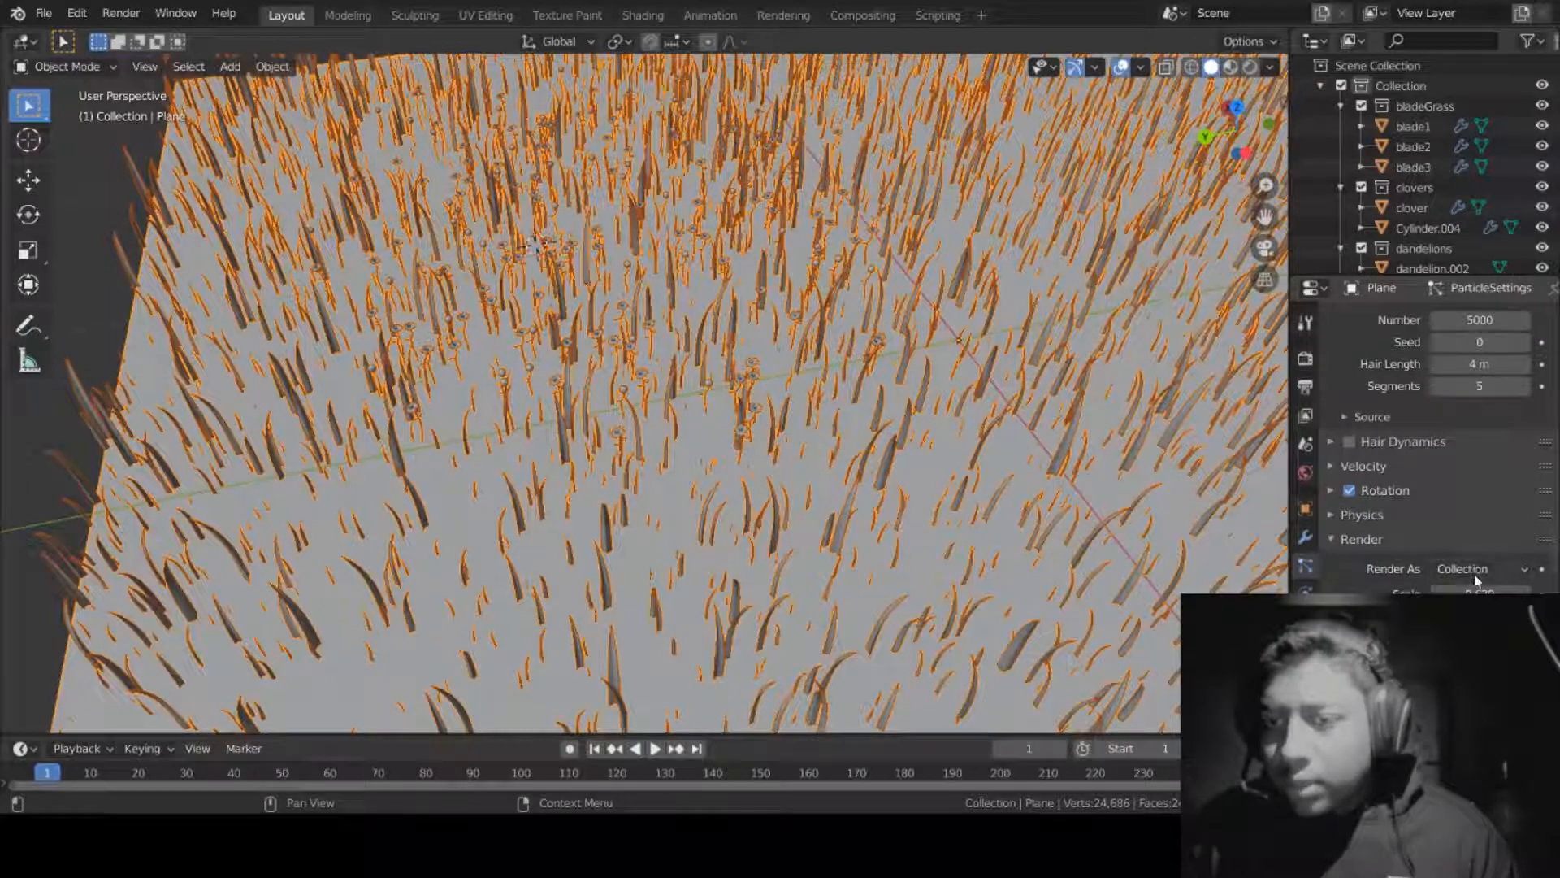
pyautogui.scroll(-3, 1454, 366)
pyautogui.scroll(8, 1455, 365)
pyautogui.click(1450, 365)
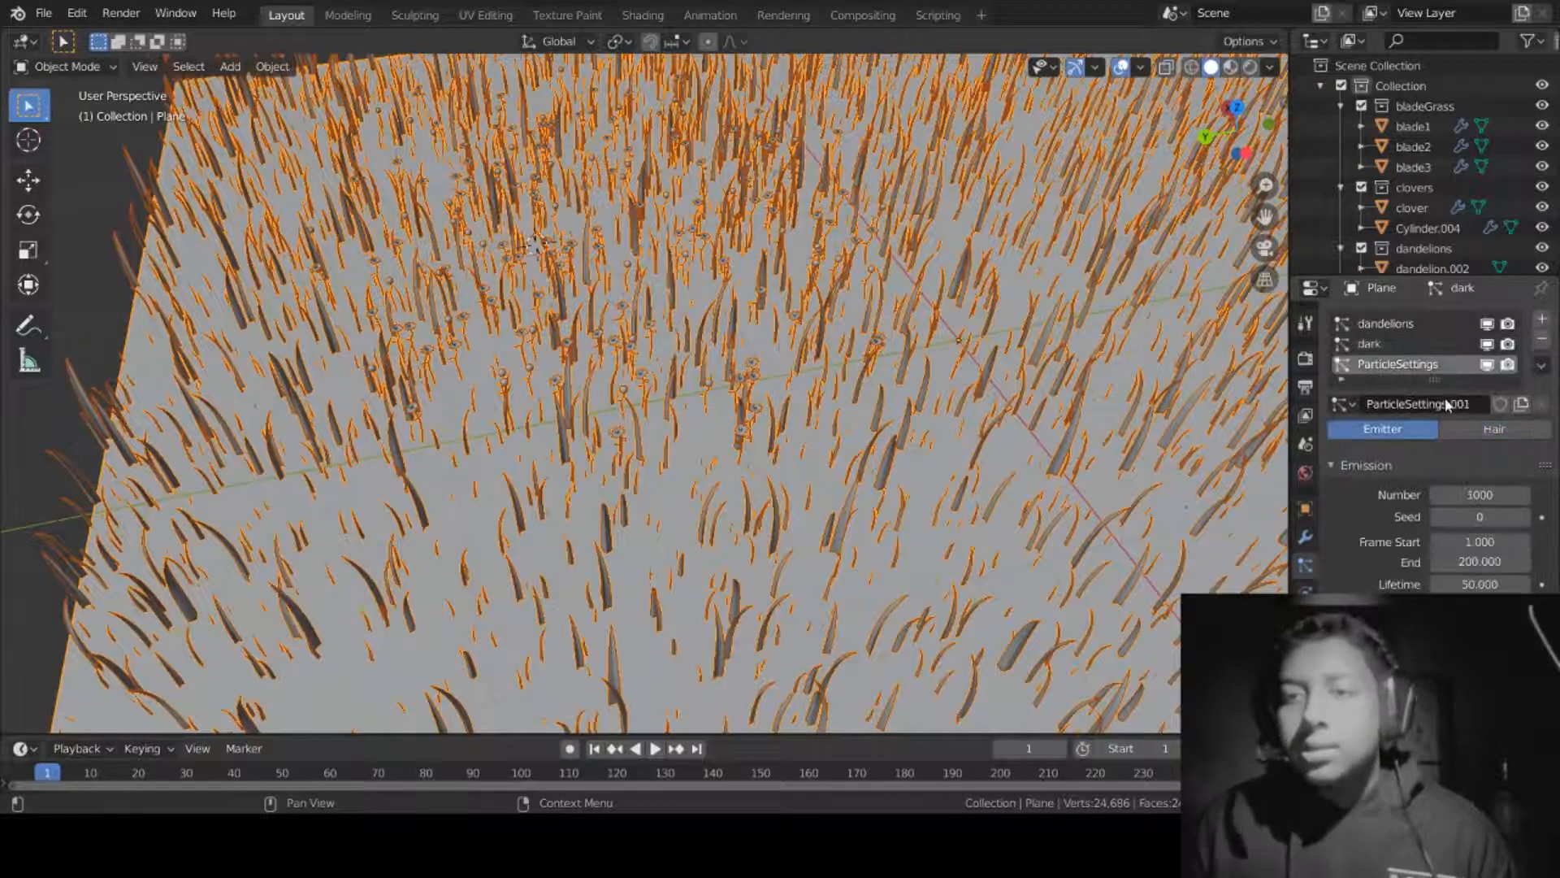
# Step: Render the new particle system as a collection, using deadGrass as the instance collection
pyautogui.scroll(-4, 1454, 536)
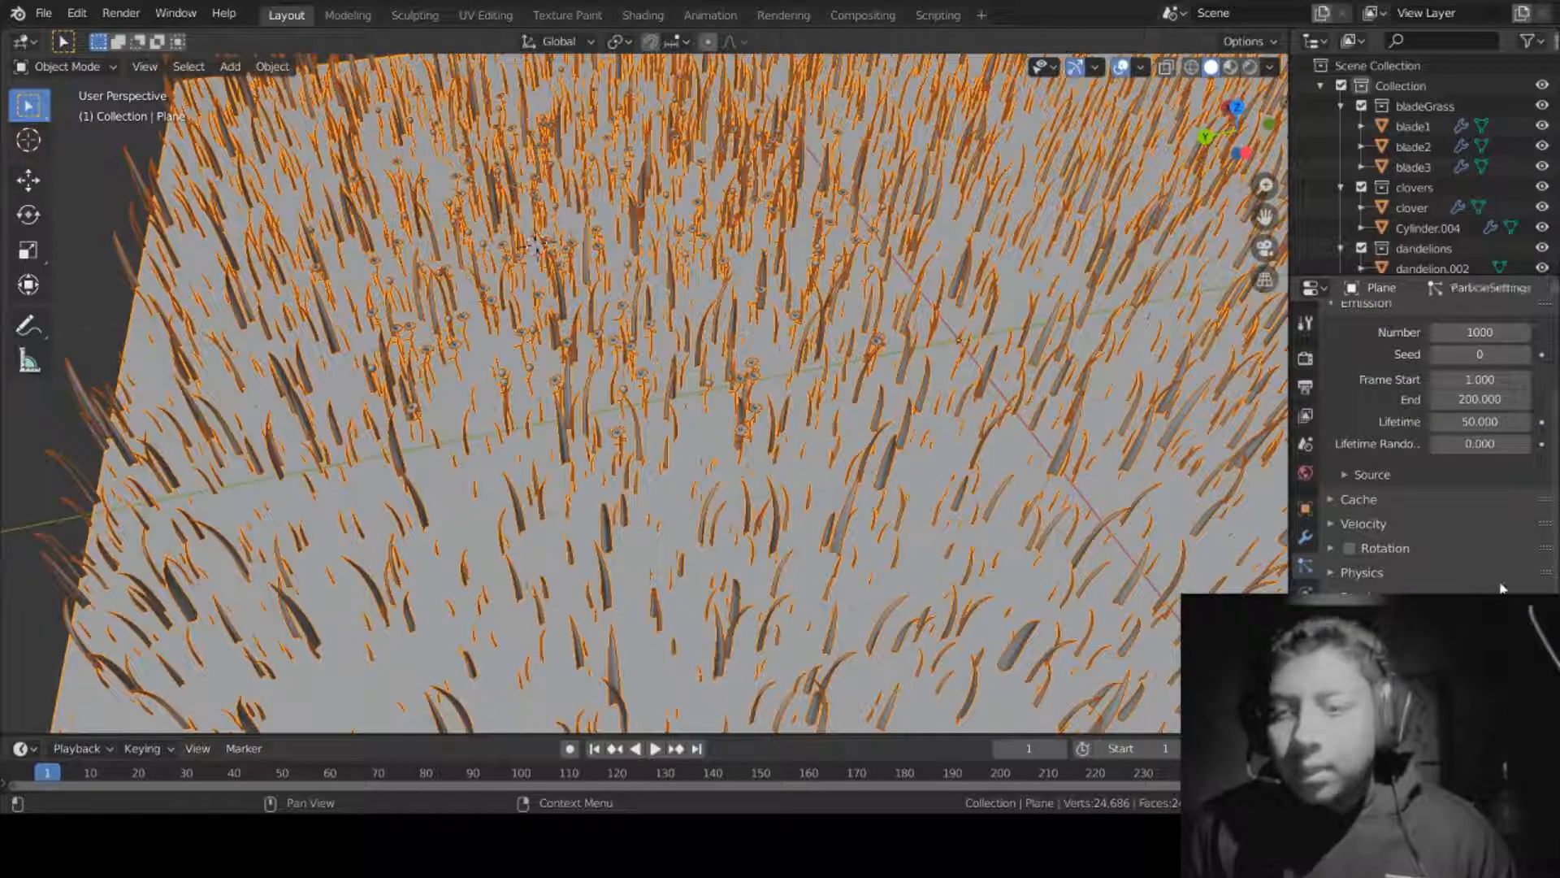
pyautogui.scroll(-5, 1502, 587)
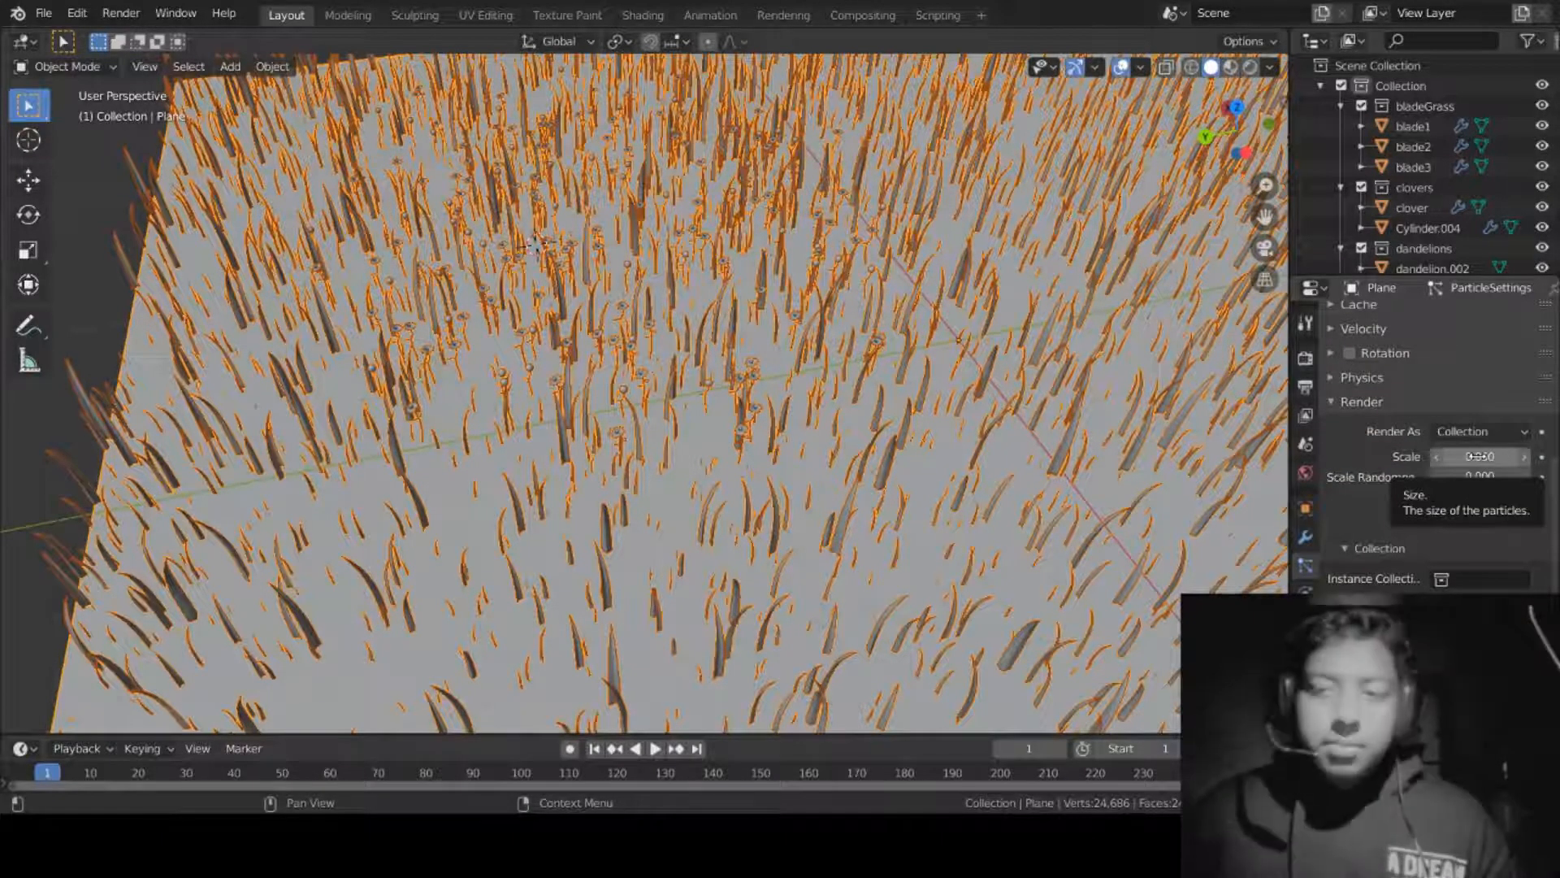
pyautogui.click(1487, 578)
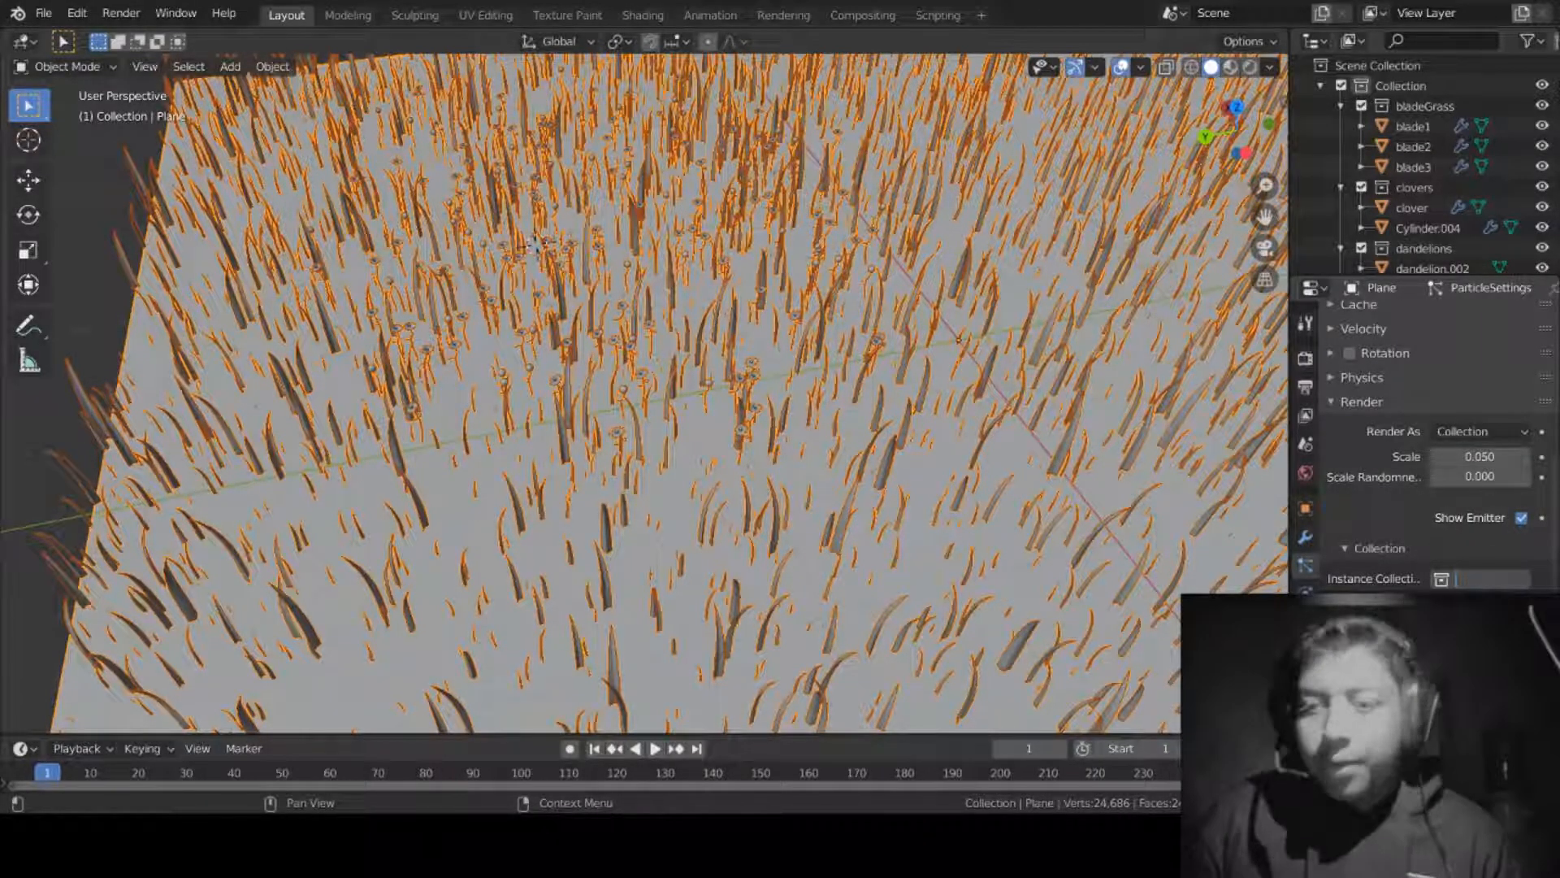
pyautogui.click(1485, 681)
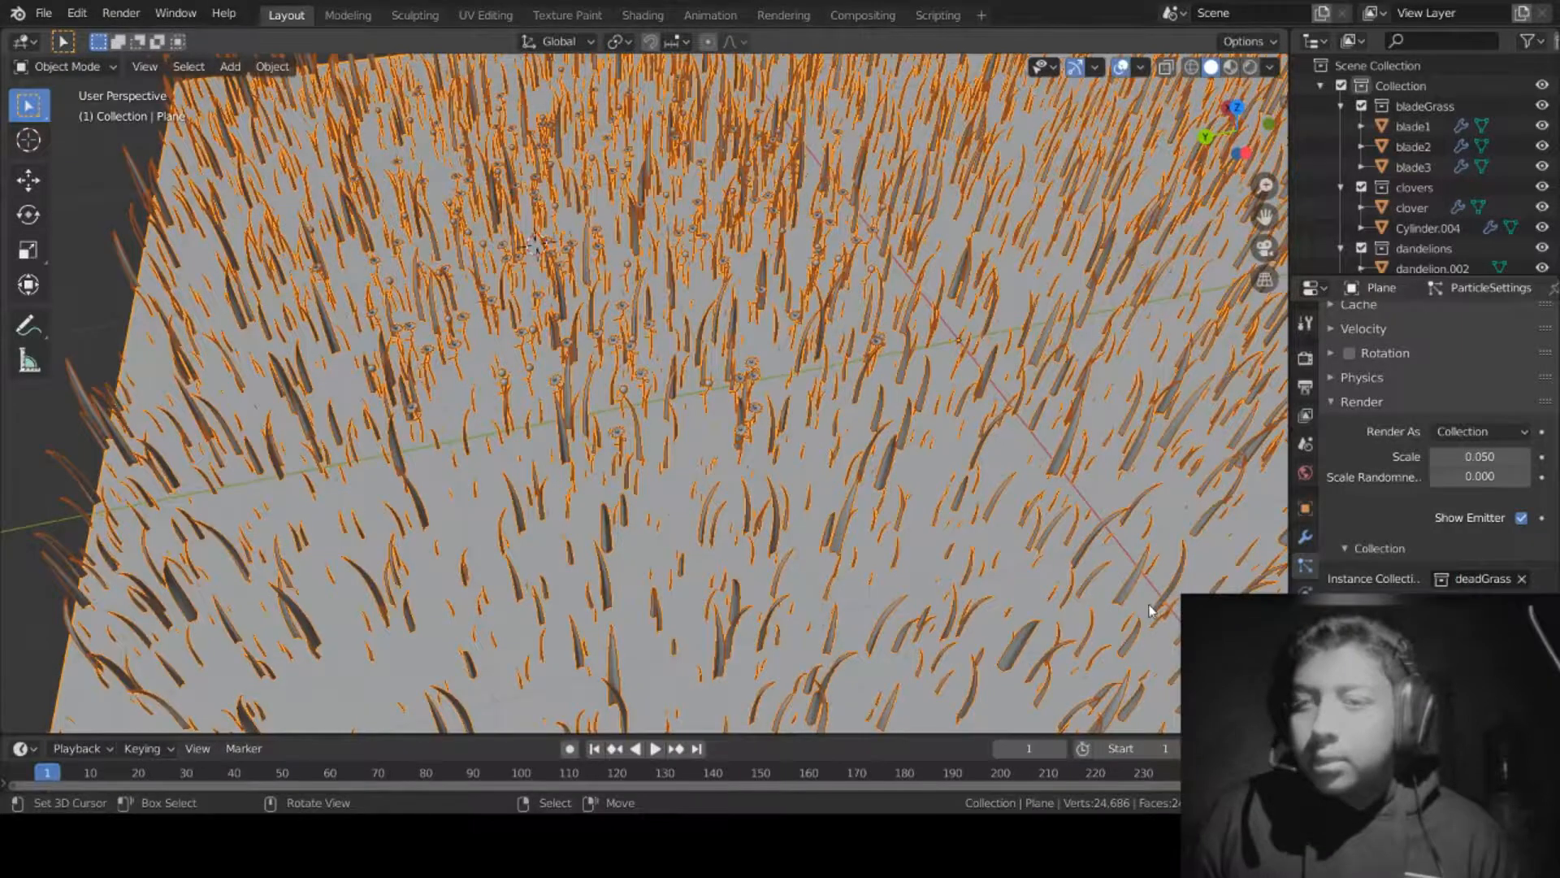
# Step: Undo the last scale change on the deadGrass particle system
pyautogui.moveTo(1150, 610); pyautogui.dragTo(1016, 569, button='middle')
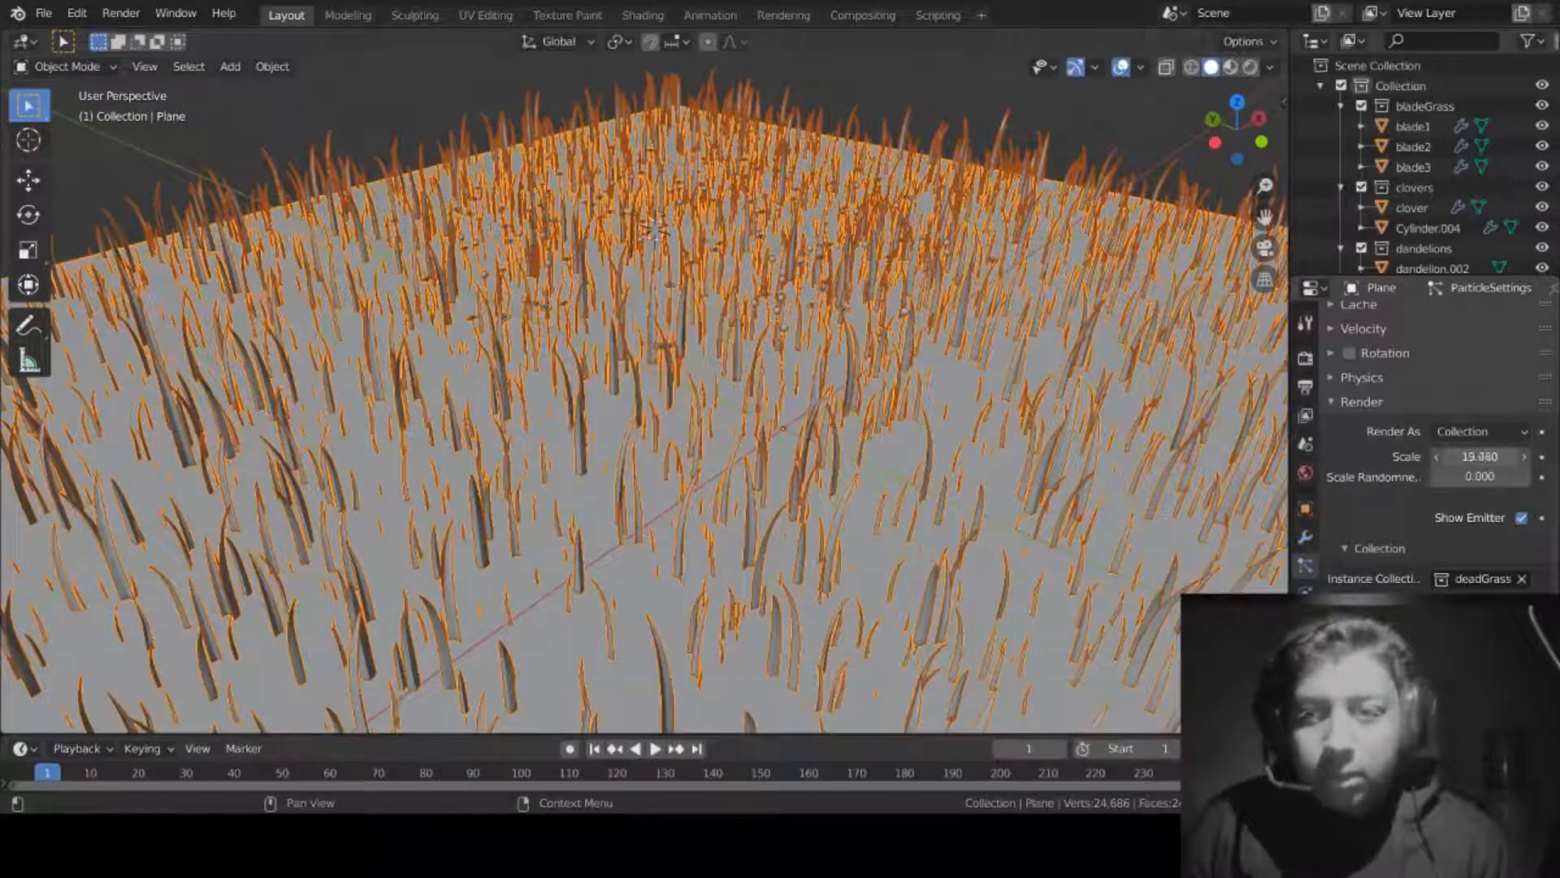
pyautogui.hotkey('ctrl', 'z')
pyautogui.moveTo(1061, 449); pyautogui.dragTo(1069, 442, button='middle')
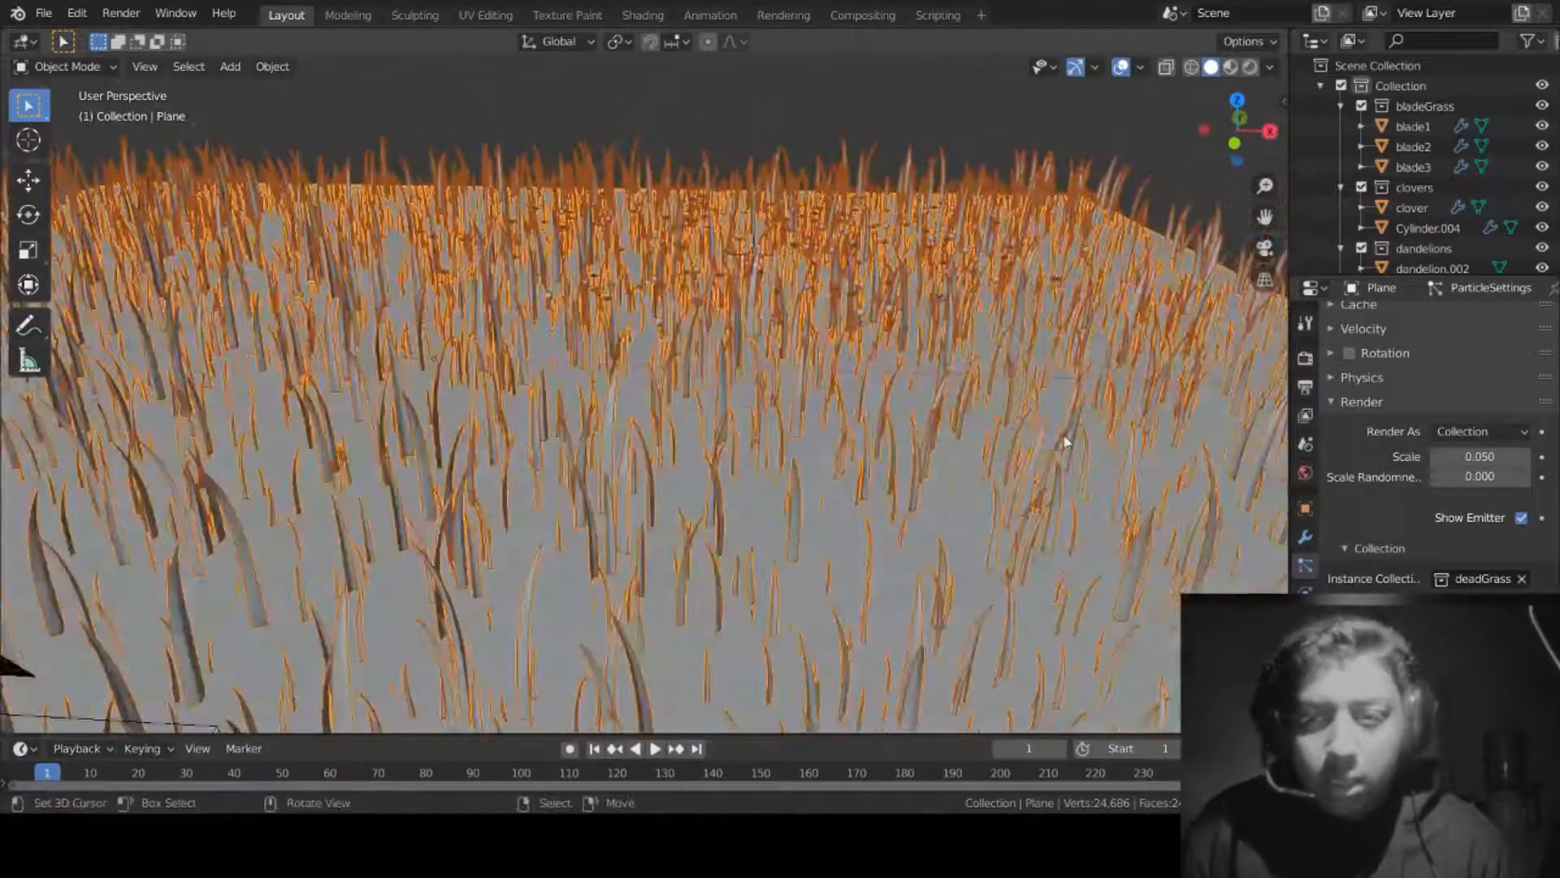
# Step: Set the scale randomness of the deadGrass particle system to 1.000
pyautogui.moveTo(1472, 477)
pyautogui.mouseDown()
pyautogui.moveTo(1532, 479)
pyautogui.moveTo(1489, 457)
pyautogui.mouseUp()
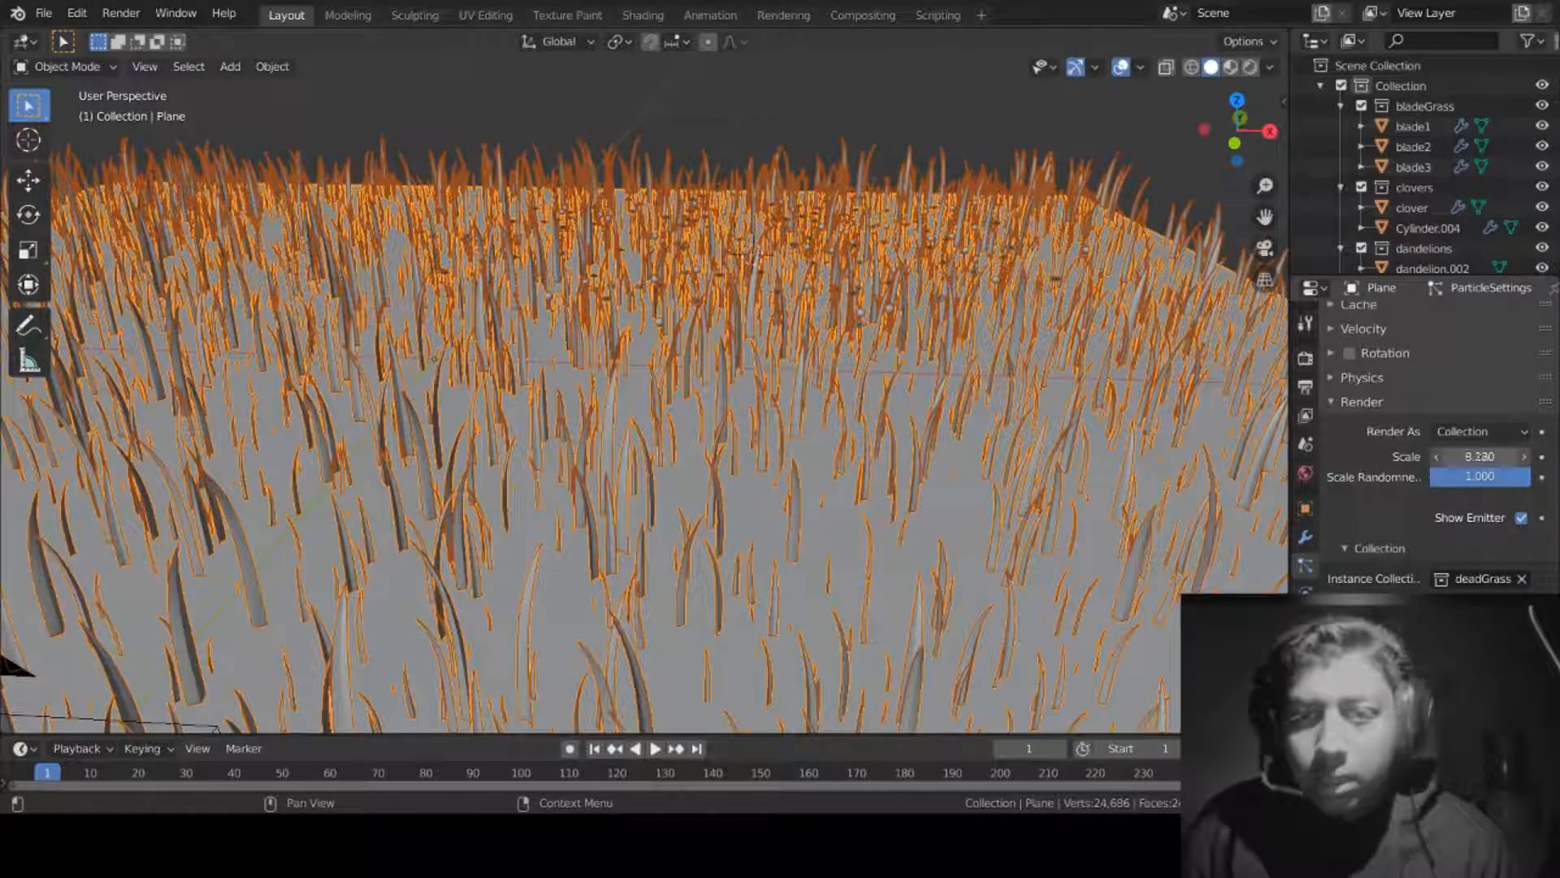
pyautogui.scroll(10, 1463, 455)
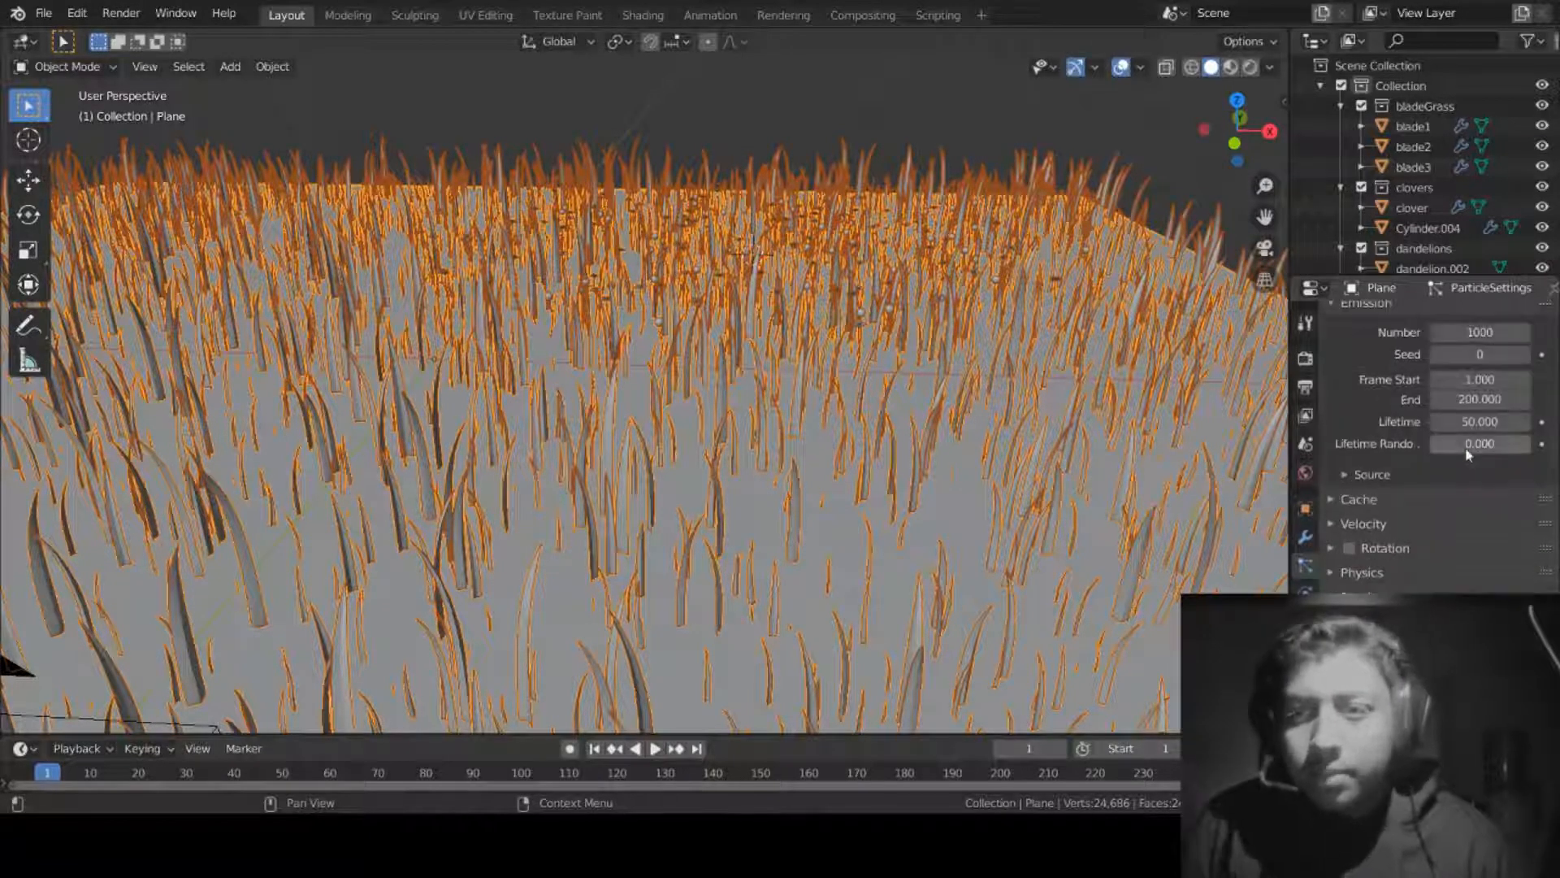
pyautogui.moveTo(1149, 428); pyautogui.dragTo(813, 456, button='middle')
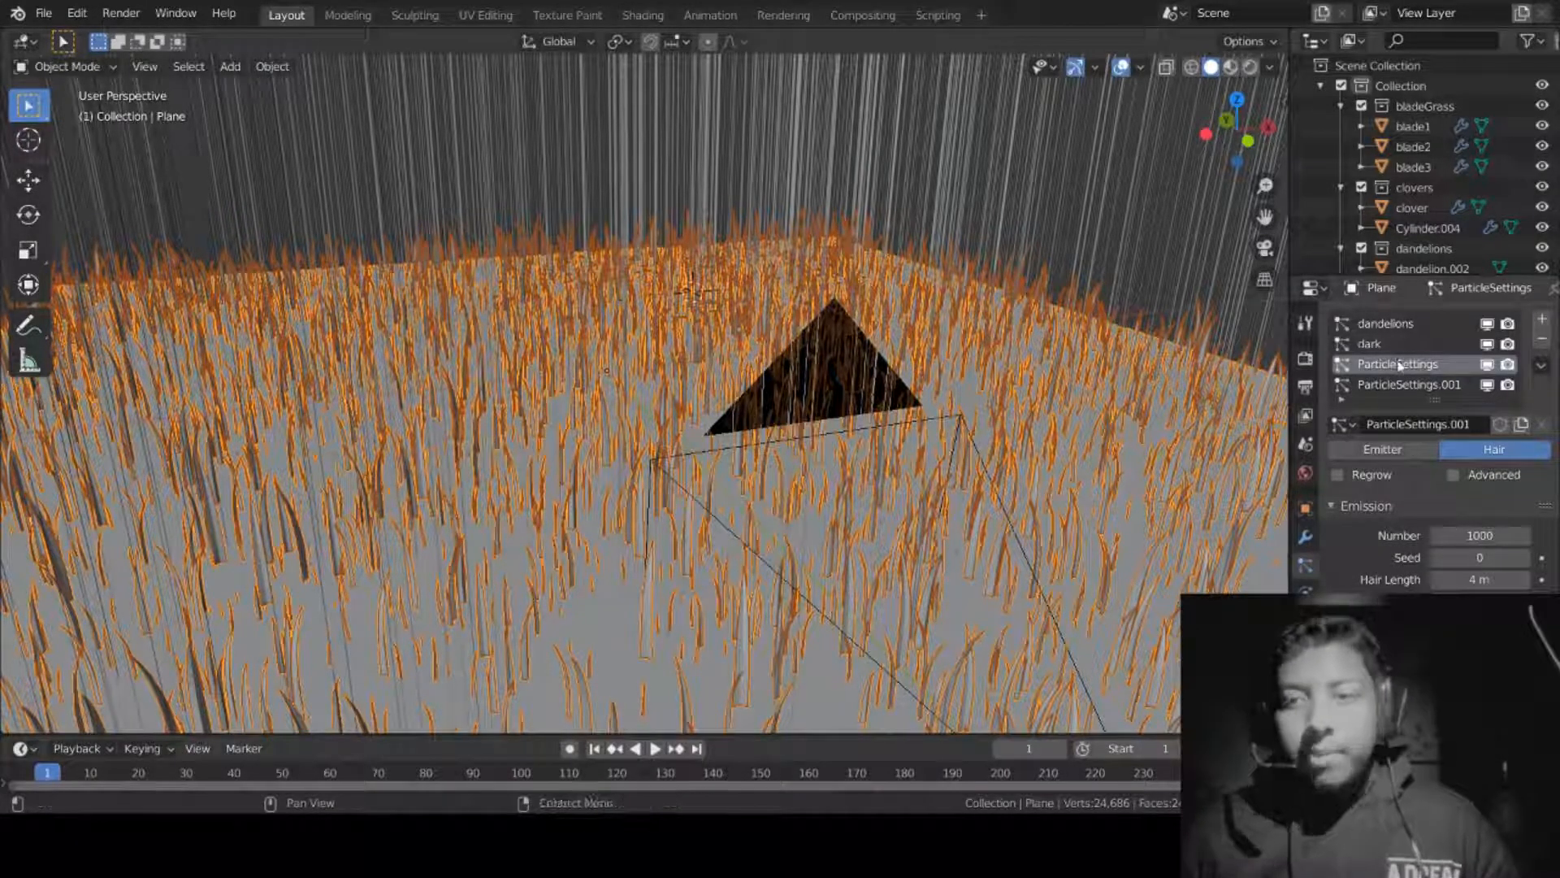
# Step: Remove the surplus fourth particle system, ParticleSettings.001, from the plane's list
pyautogui.scroll(-2, 1414, 546)
pyautogui.scroll(2, 1427, 504)
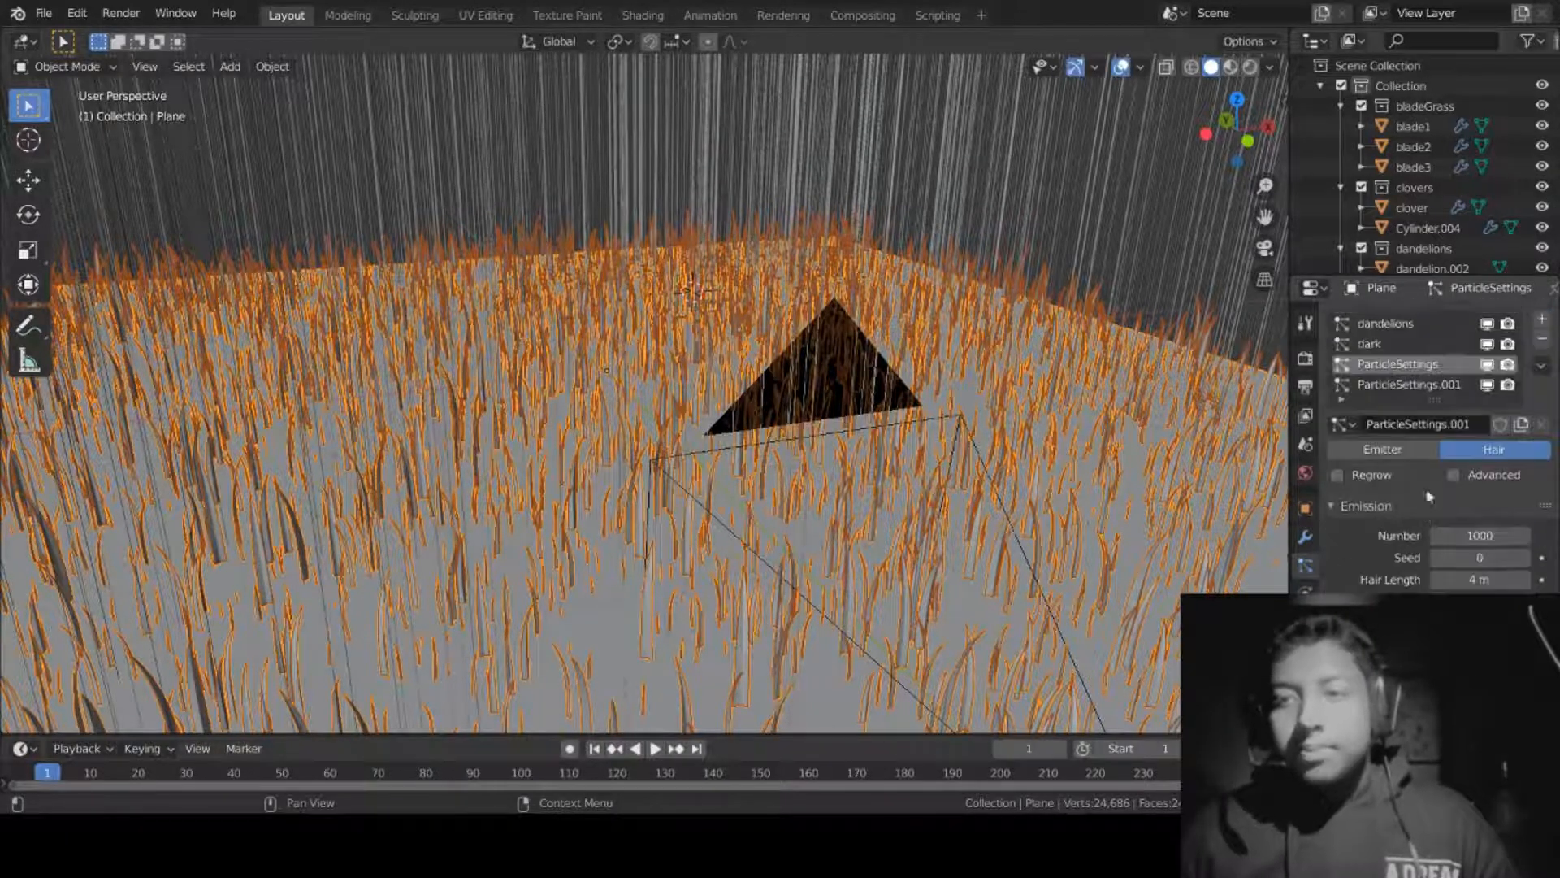
pyautogui.click(1449, 388)
pyautogui.click(1542, 341)
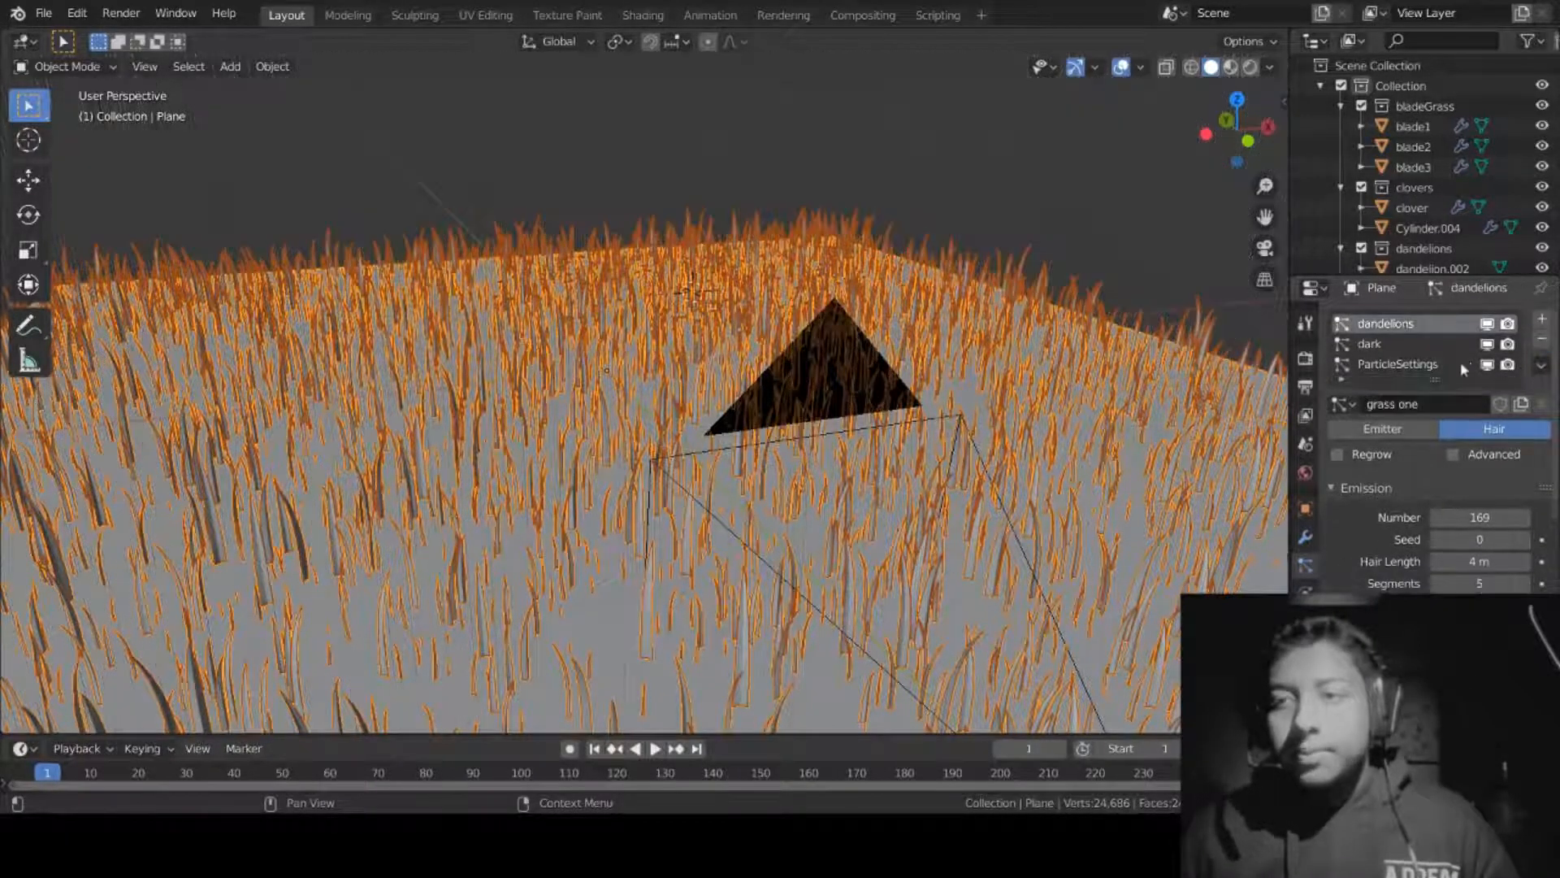
# Step: Set the plane's third particle system, which instances deadGrass, to the Hair type
pyautogui.scroll(-4, 1445, 502)
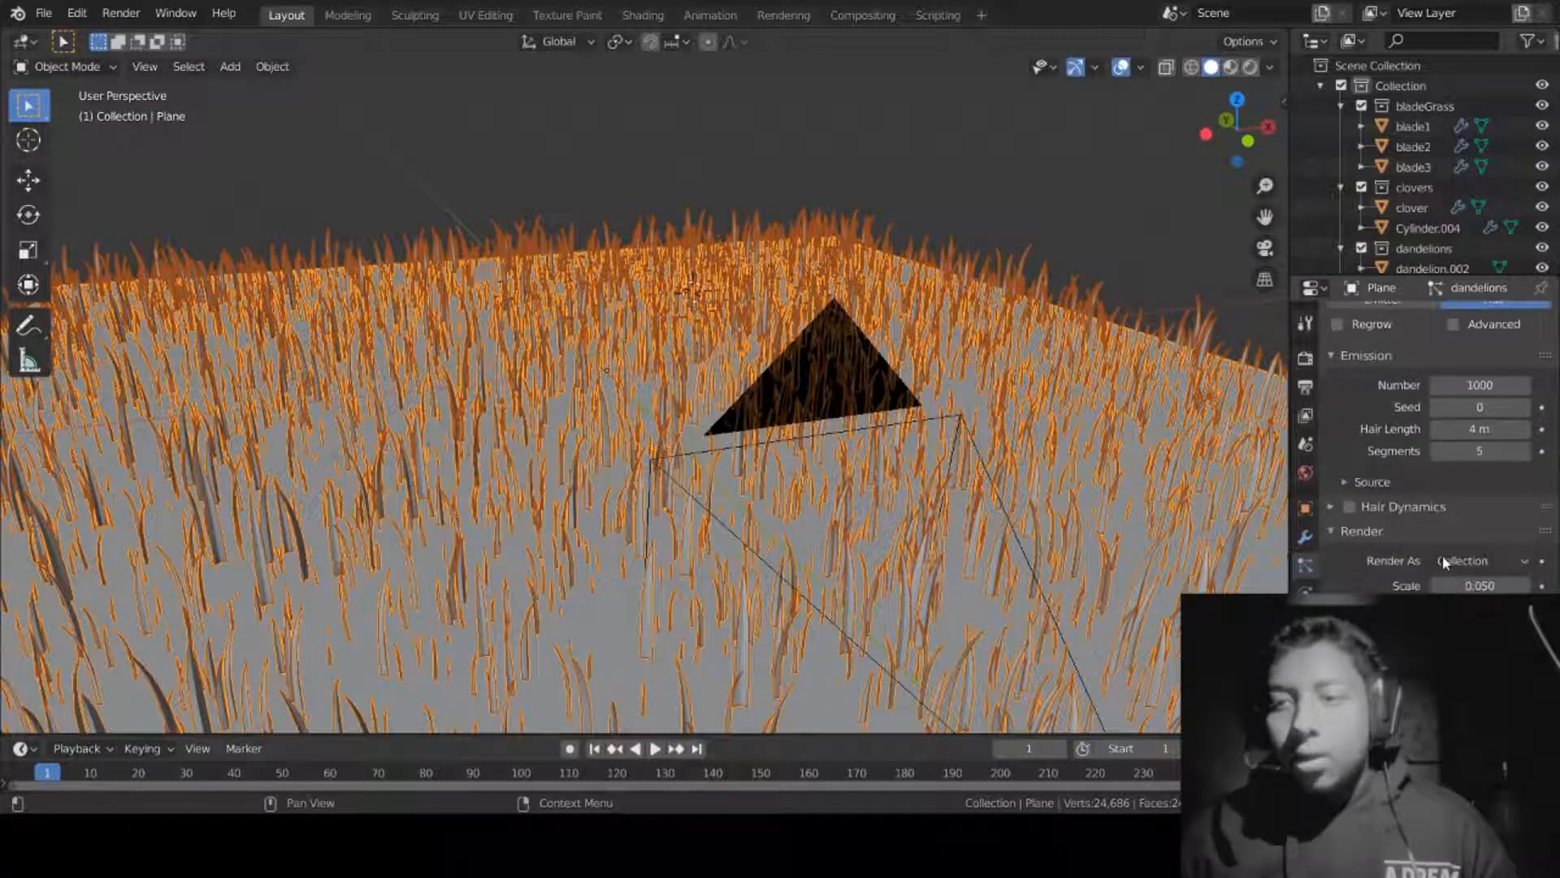
pyautogui.scroll(4, 1443, 488)
pyautogui.click(1382, 428)
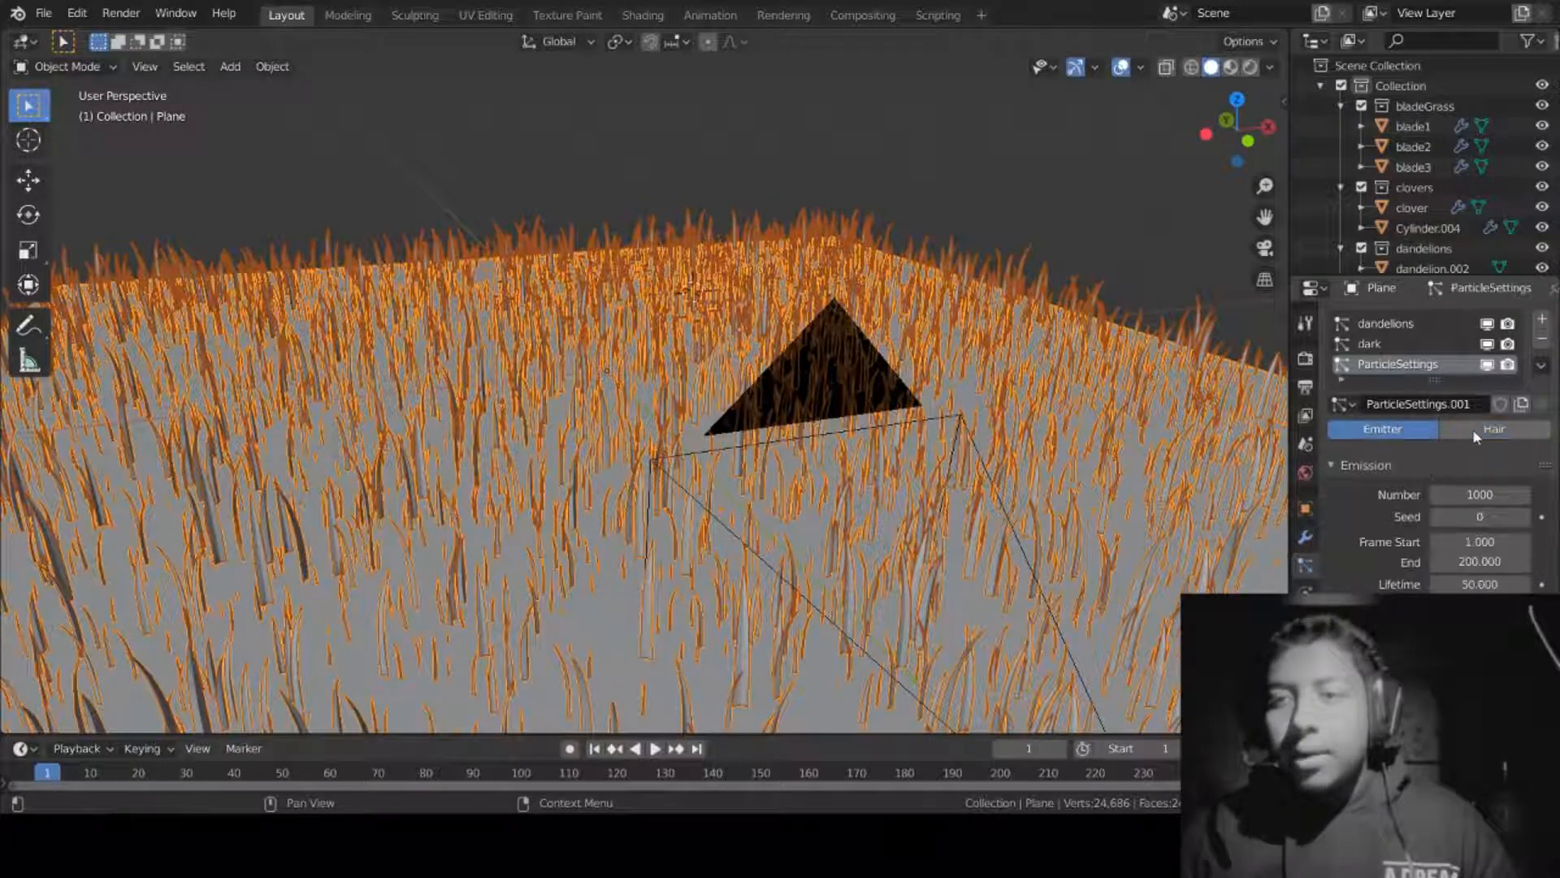
pyautogui.click(1475, 431)
pyautogui.scroll(-6, 1430, 504)
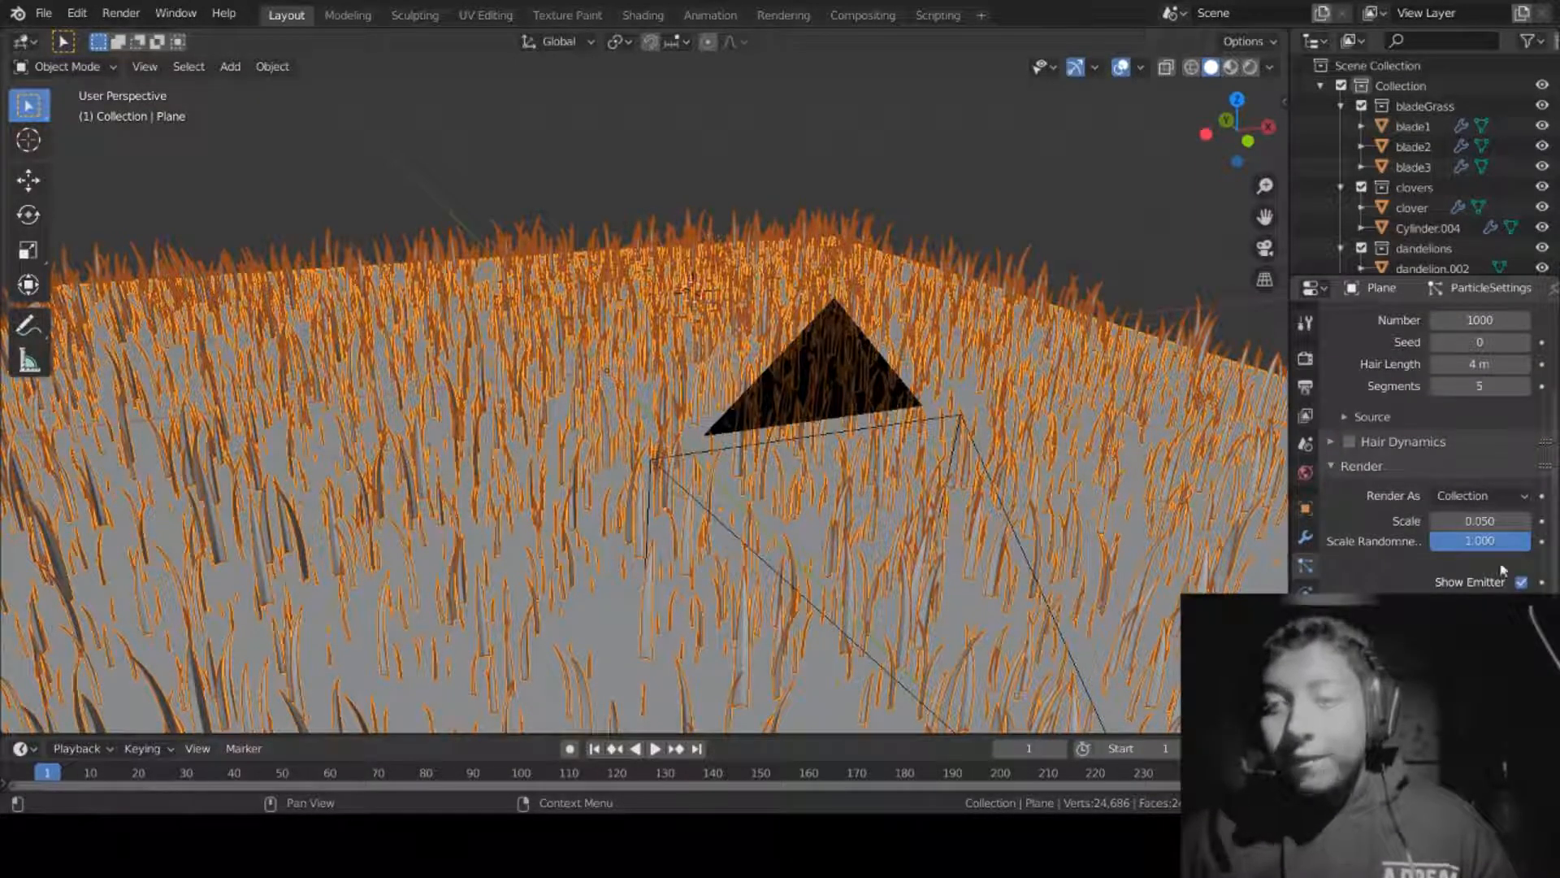
# Step: Set the render scale of the deadGrass particle system to 0.650
pyautogui.moveTo(840, 529); pyautogui.dragTo(825, 534, button='middle')
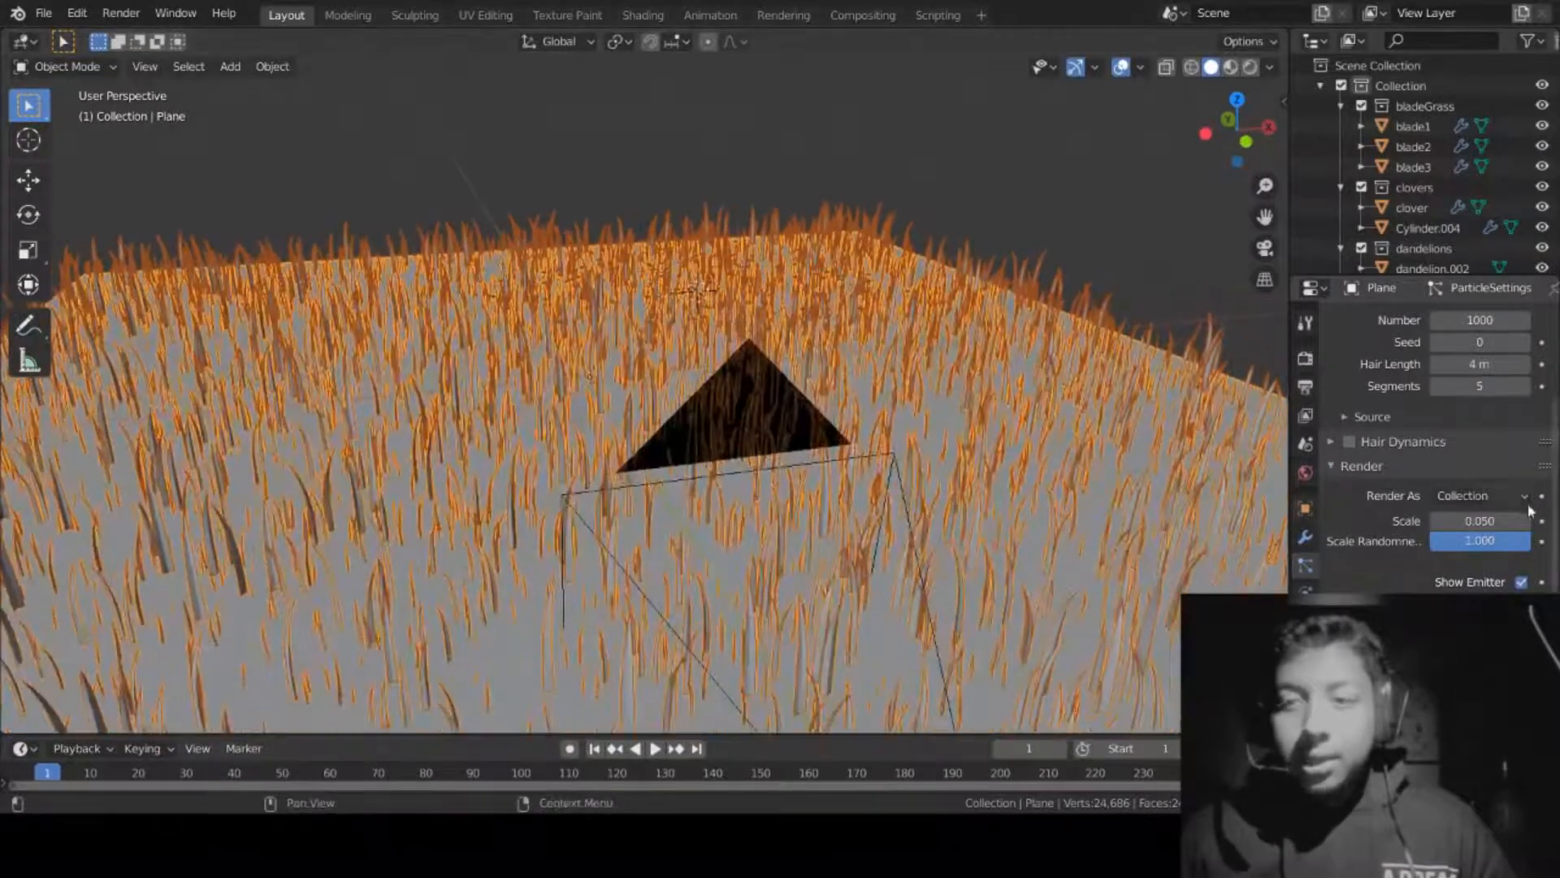
pyautogui.scroll(-3, 1549, 493)
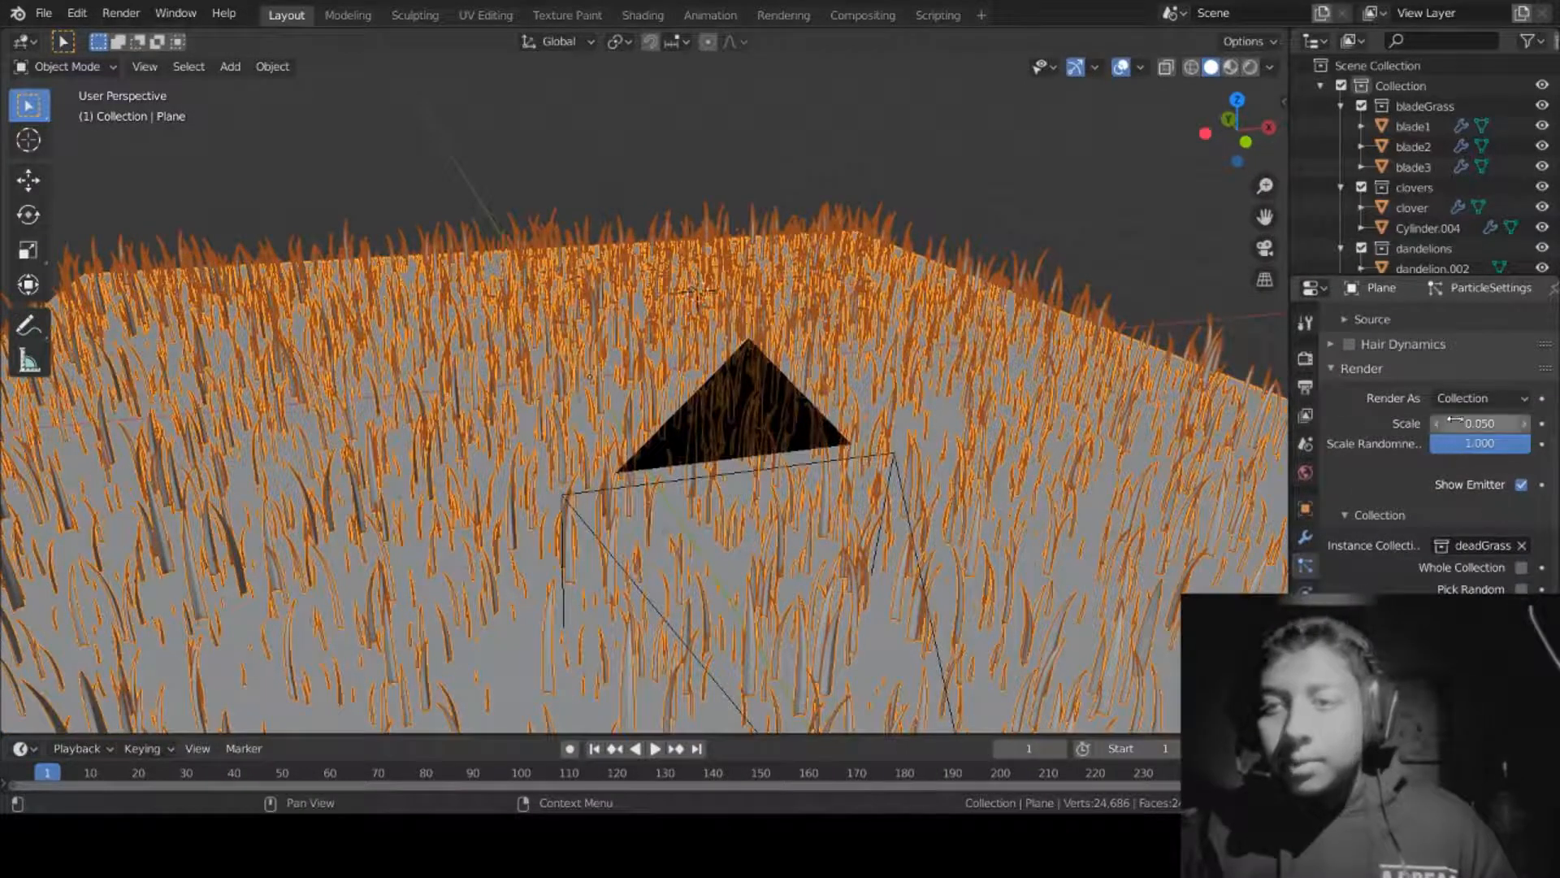
pyautogui.moveTo(1455, 421)
pyautogui.mouseDown()
pyautogui.moveTo(1520, 421)
pyautogui.moveTo(1455, 421)
pyautogui.moveTo(1483, 421)
pyautogui.mouseUp()
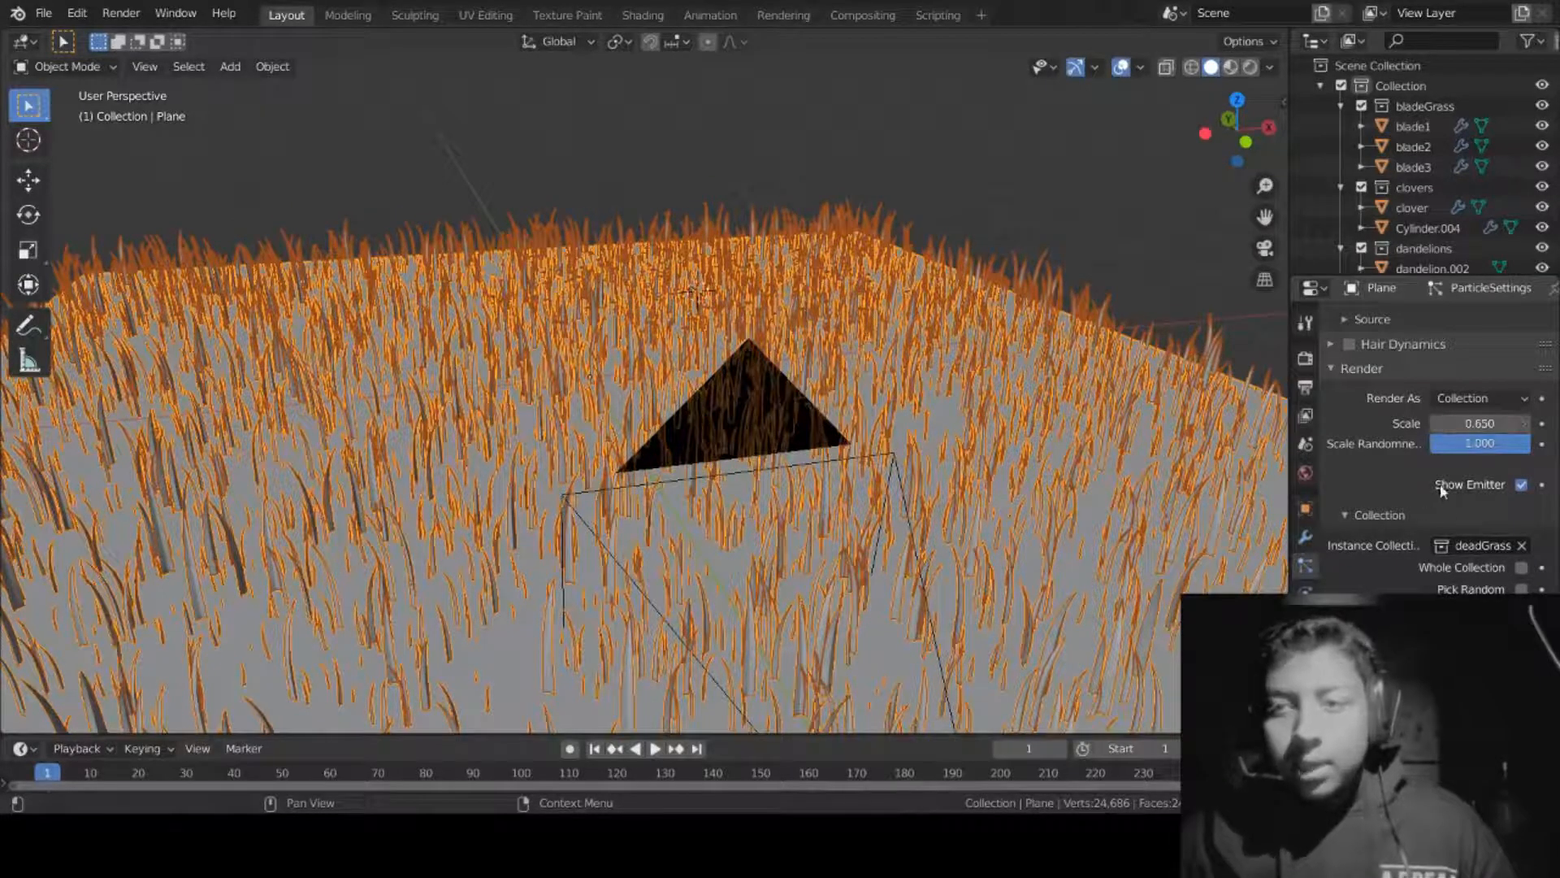
# Step: Check the emission numbers of the dark and dandelions particle systems against the deadGrass system
pyautogui.scroll(-5, 1442, 489)
pyautogui.scroll(10, 1438, 547)
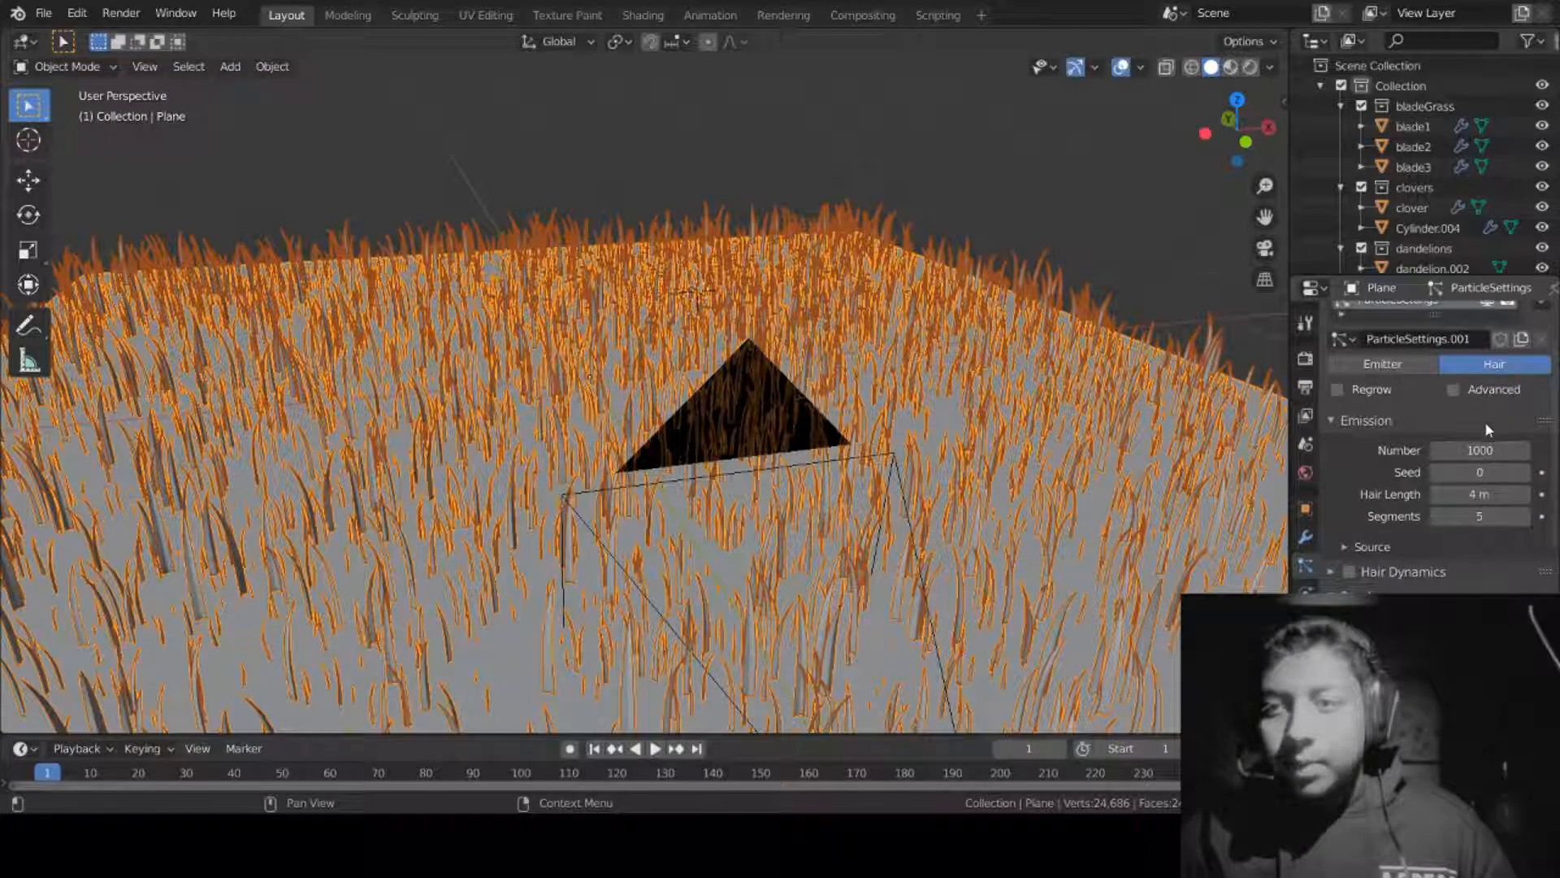
pyautogui.click(1485, 449)
pyautogui.write('5000')
pyautogui.press('Return')
pyautogui.scroll(3, 1503, 514)
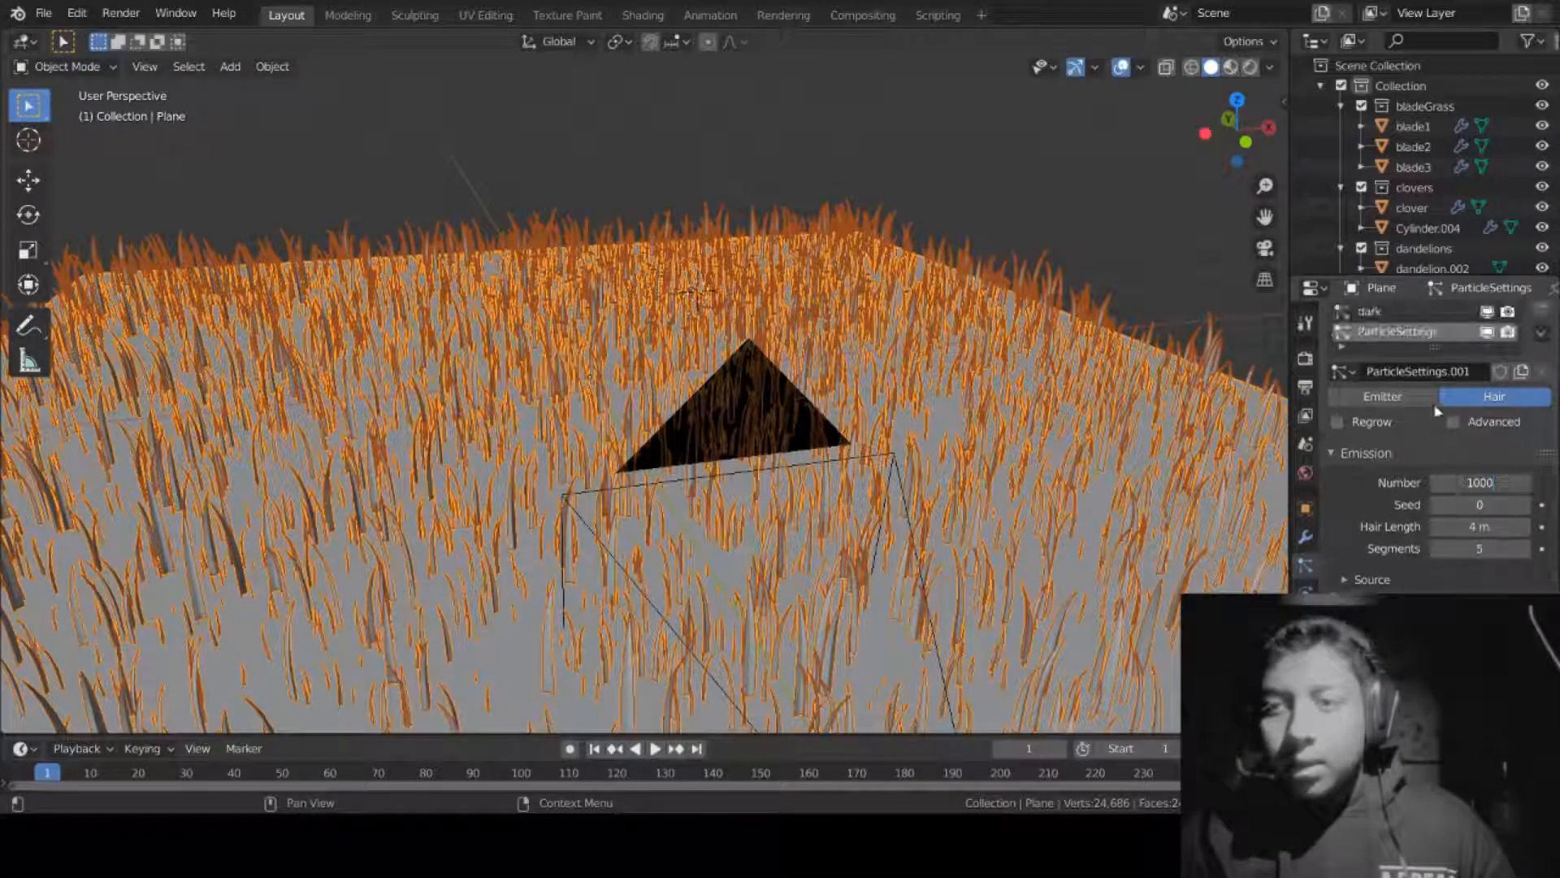
pyautogui.click(1453, 454)
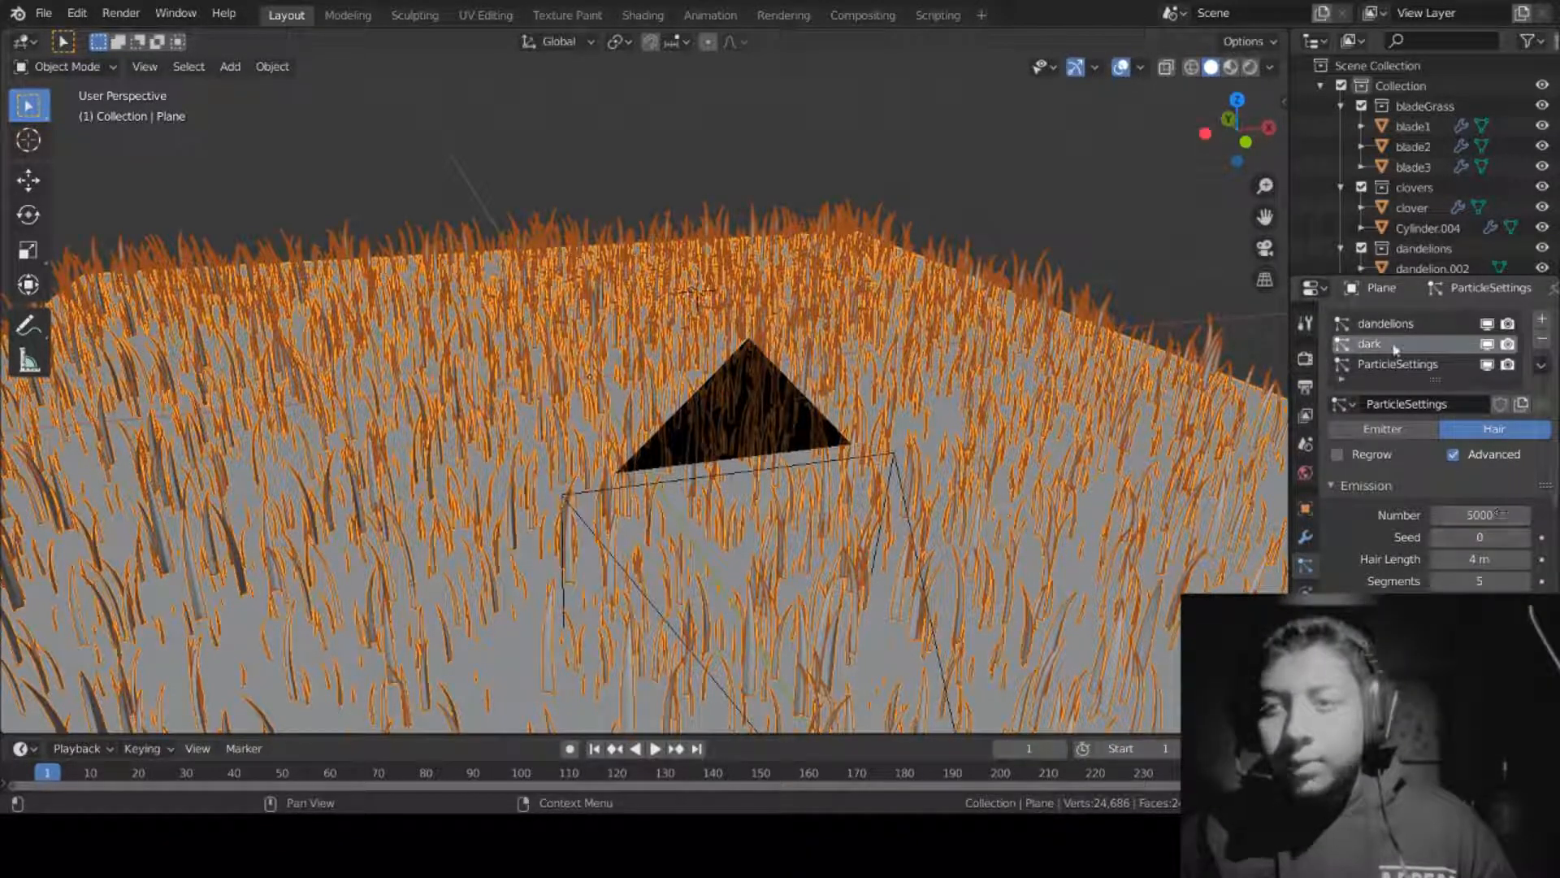
pyautogui.click(1396, 325)
pyautogui.click(1404, 370)
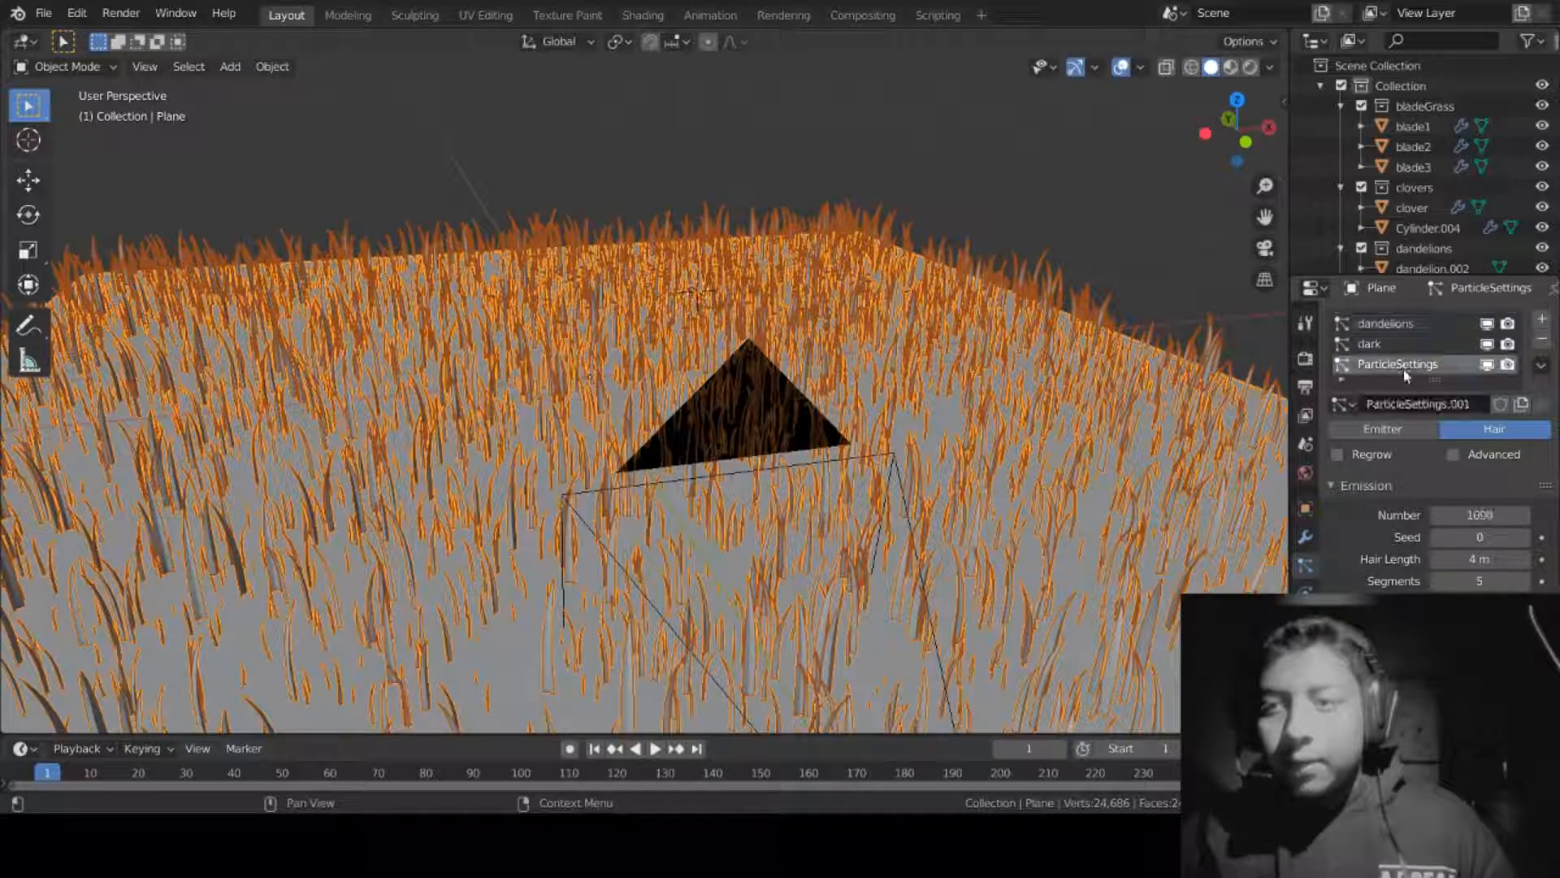
# Step: Set the emission number of the deadGrass particle system to 2000
pyautogui.write('2')
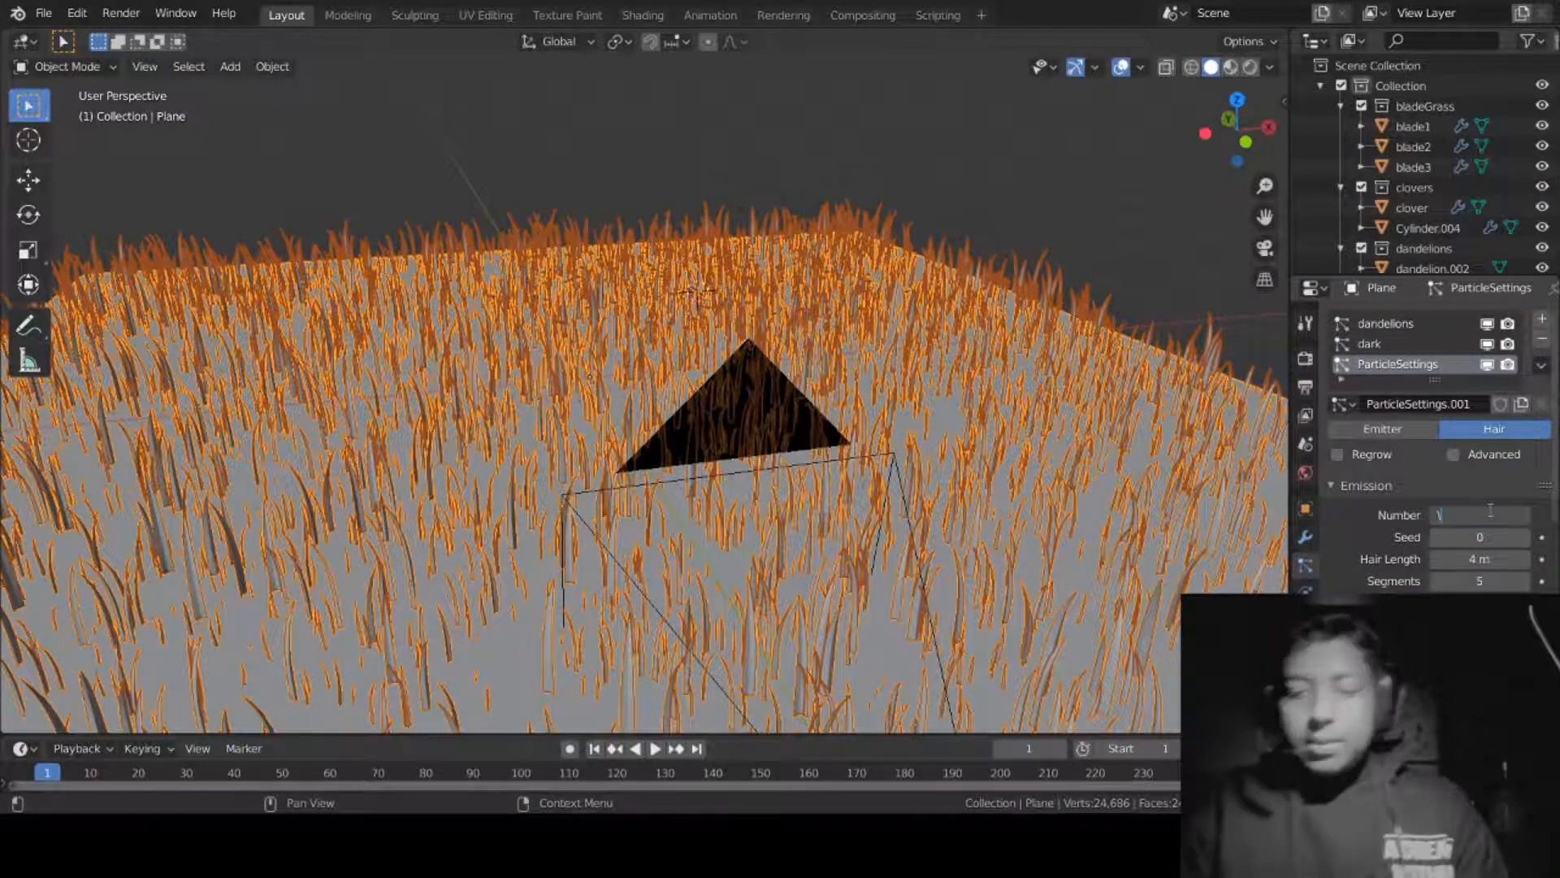
pyautogui.write('000')
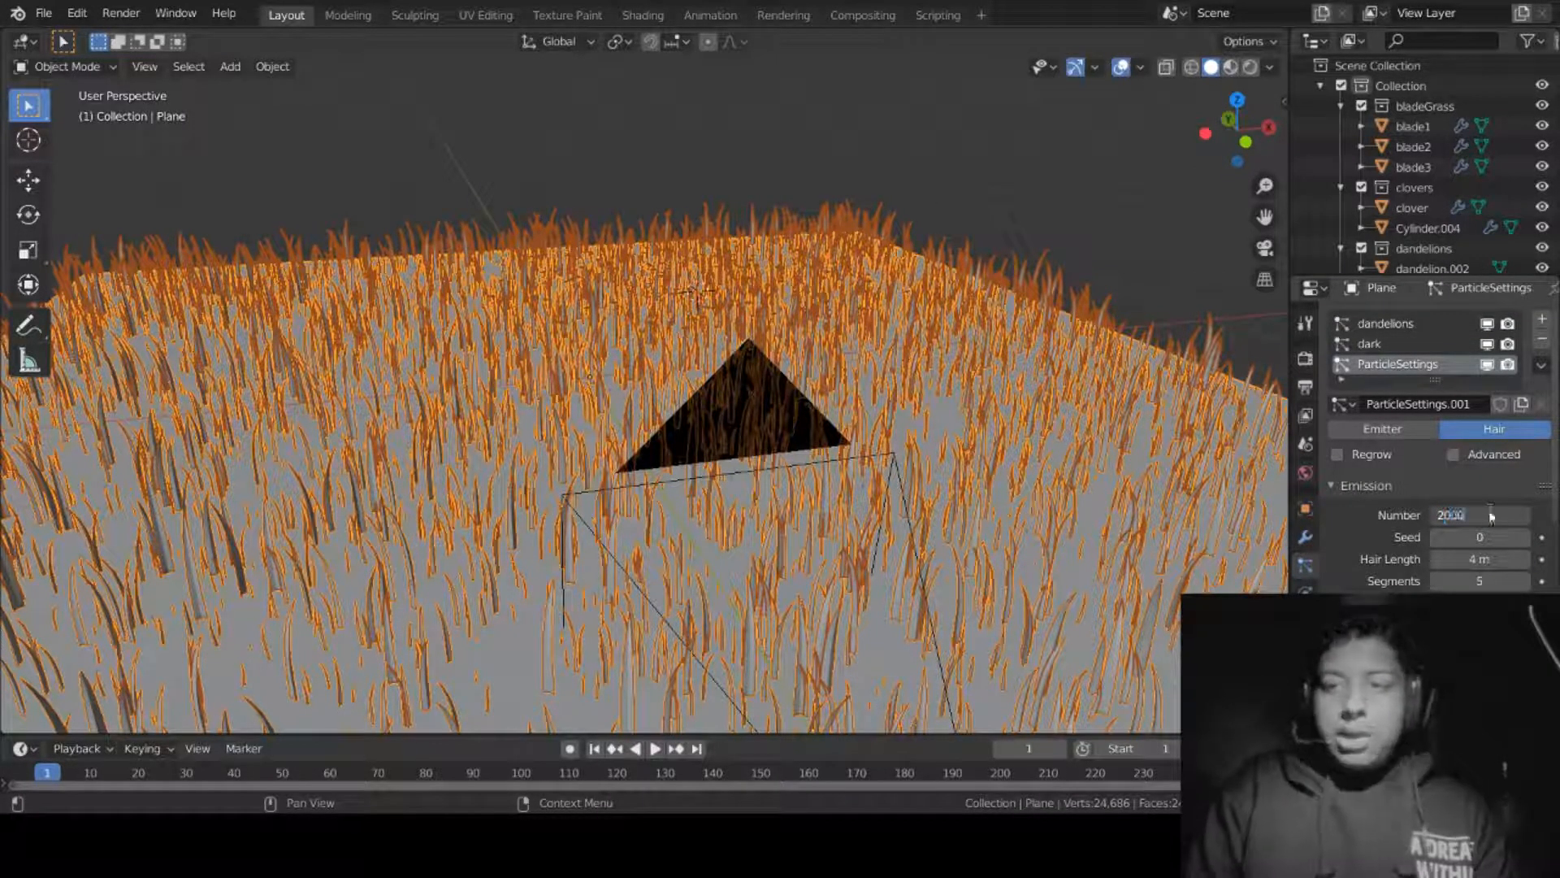
pyautogui.press('Return')
pyautogui.scroll(-4, 852, 526)
pyautogui.scroll(4, 852, 527)
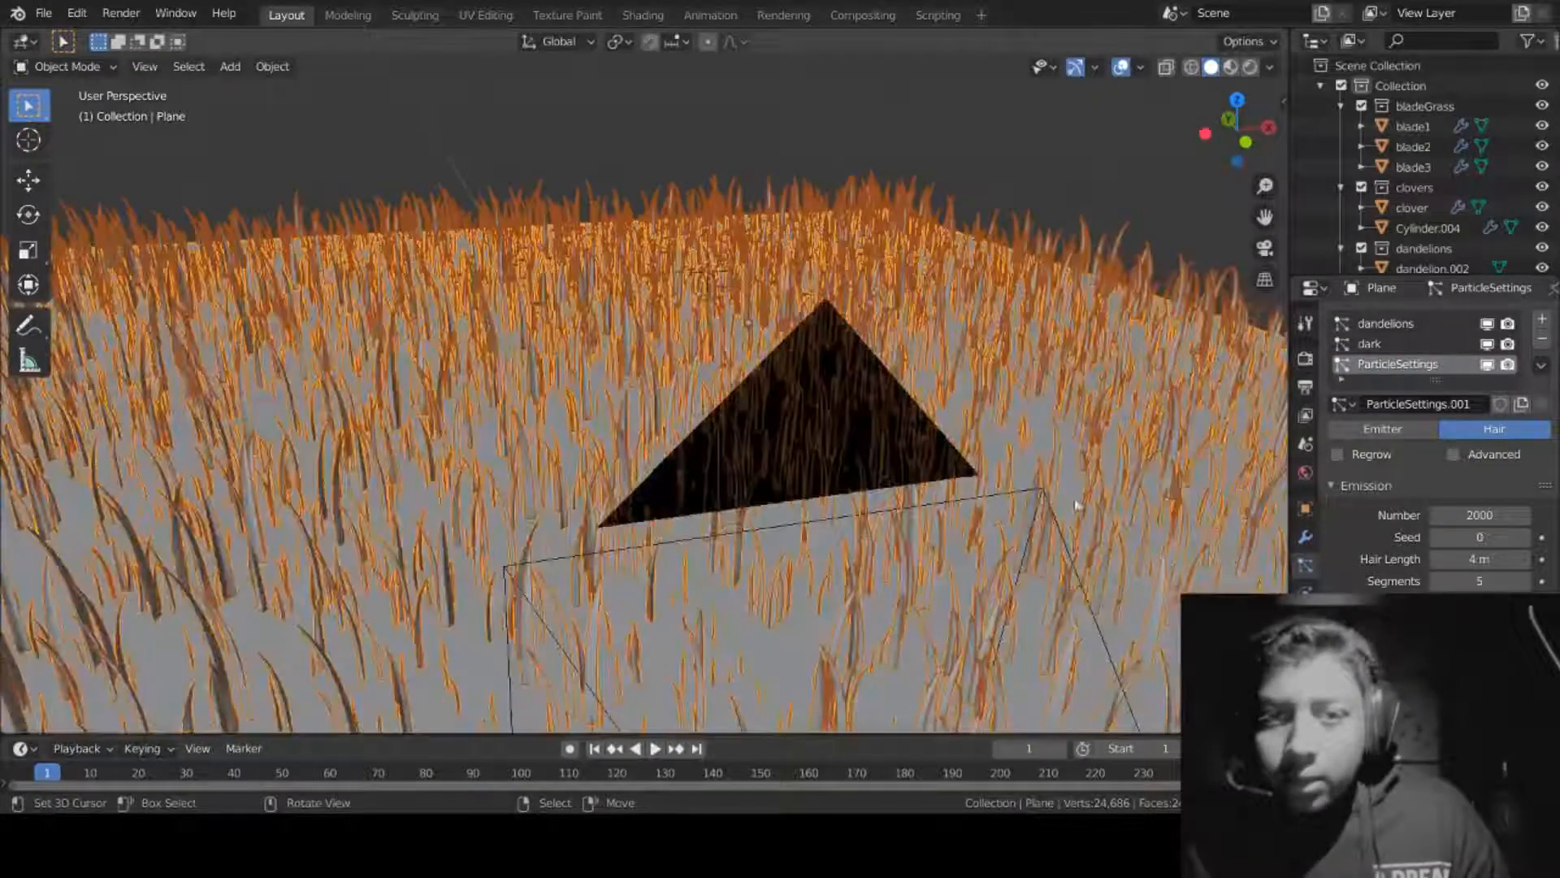
# Step: Enable advanced settings and rotation for the deadGrass particle system, with Object Z as the orientation axis
pyautogui.scroll(-8, 1498, 587)
pyautogui.scroll(-3, 1498, 589)
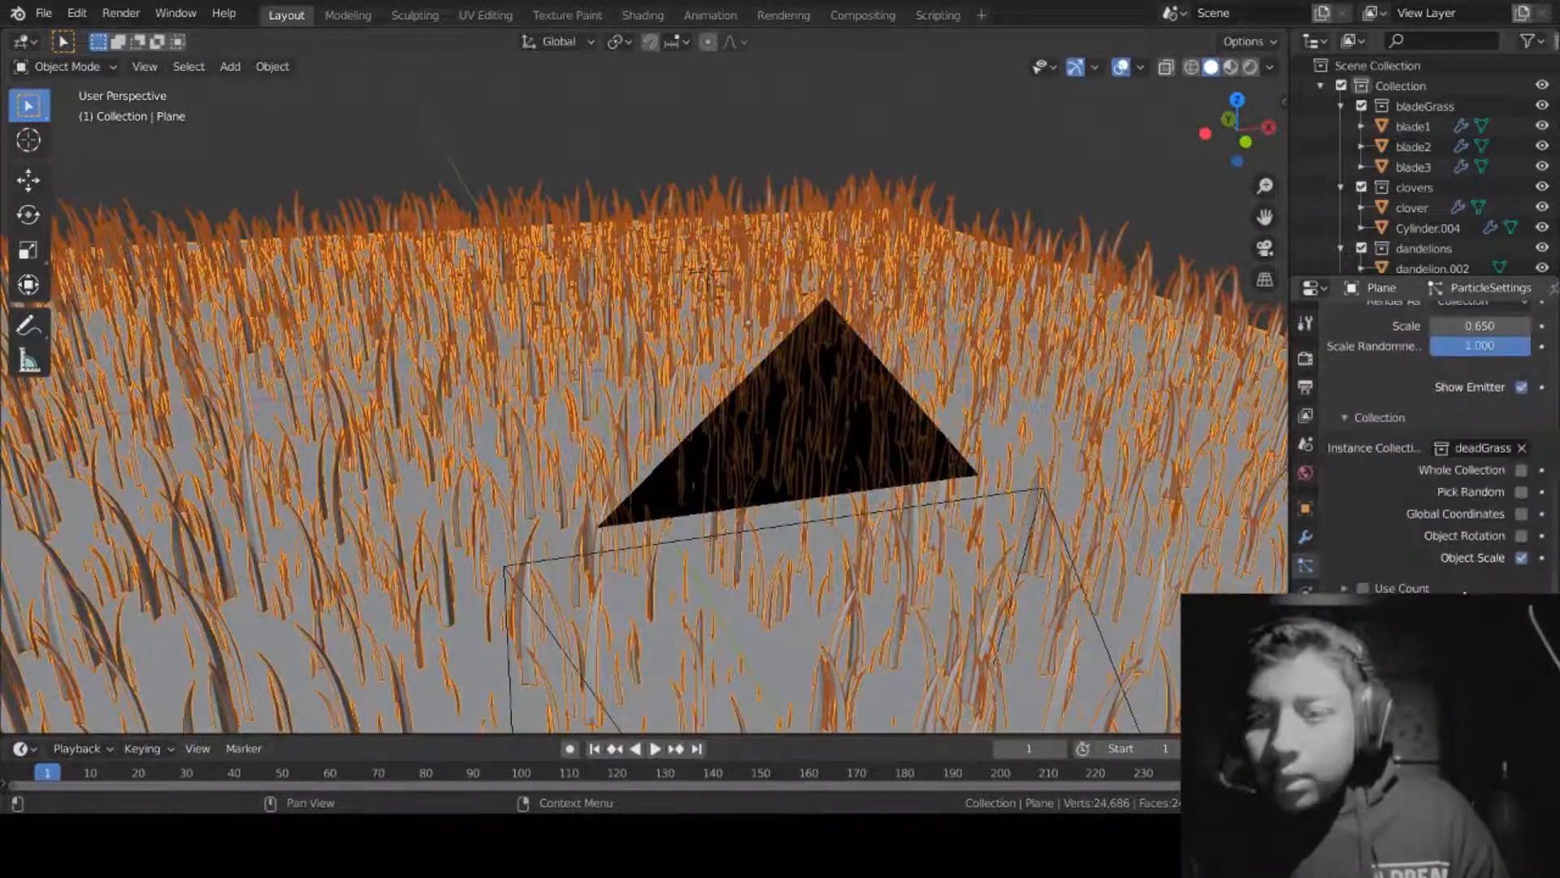
pyautogui.scroll(10, 1408, 505)
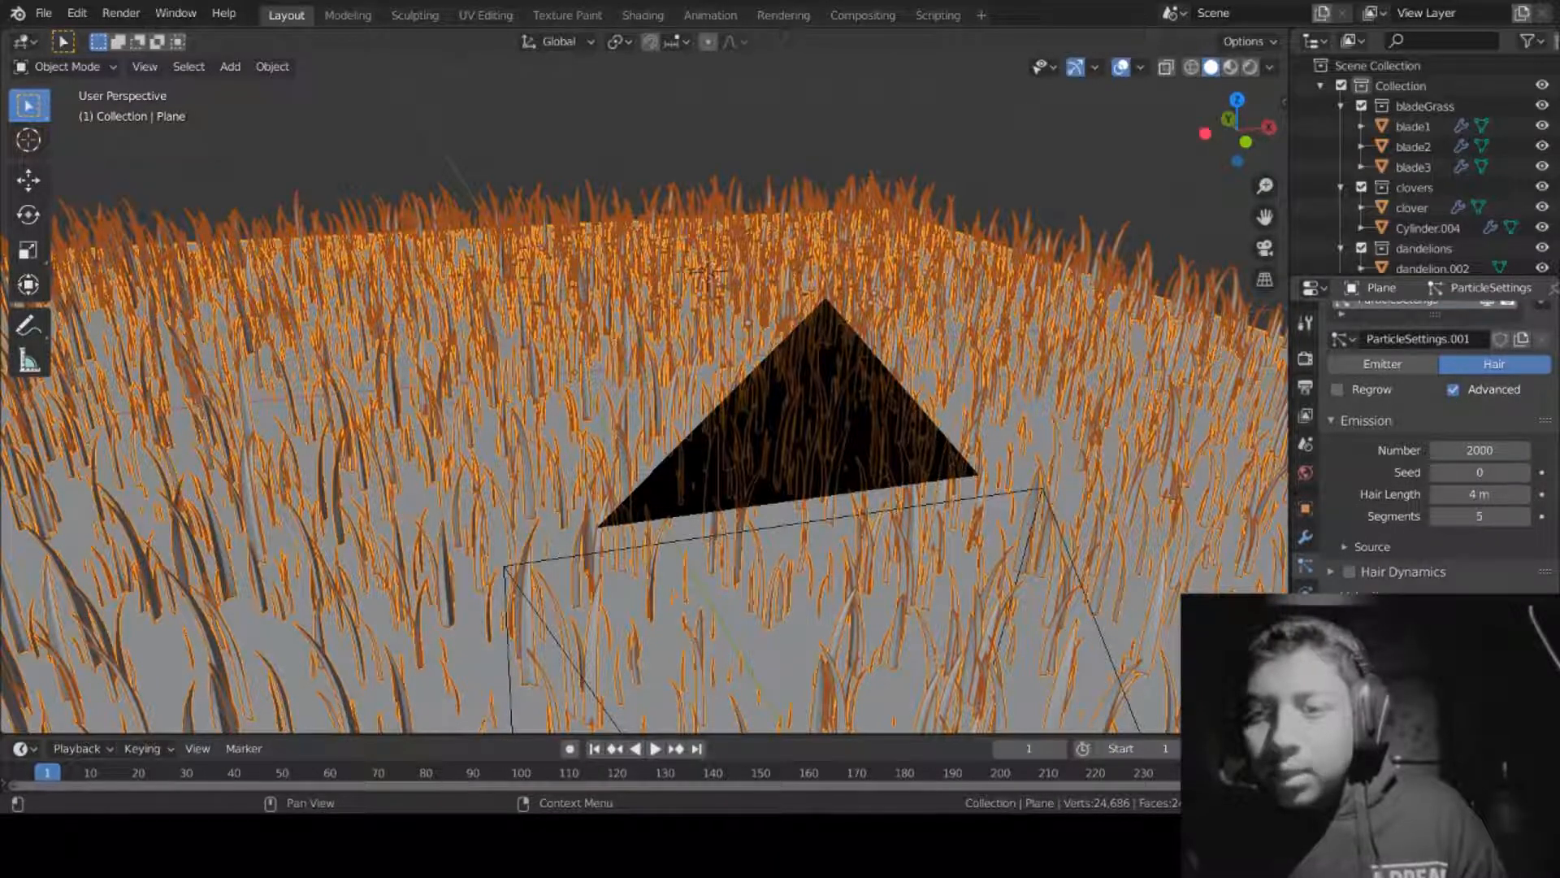
pyautogui.click(1475, 650)
pyautogui.click(1461, 431)
pyautogui.scroll(-3, 1440, 565)
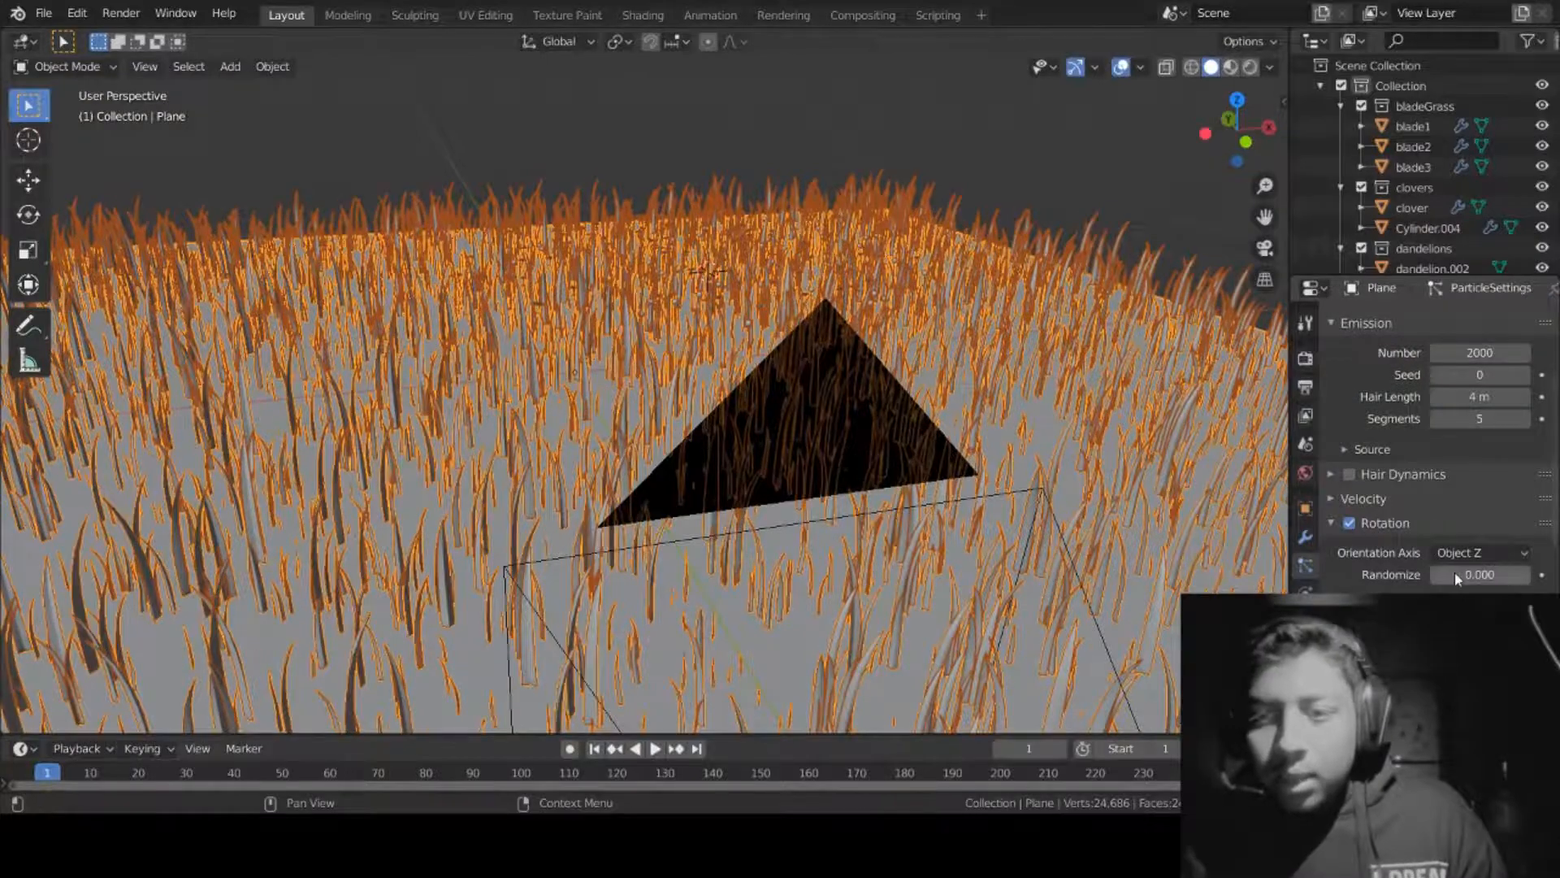
pyautogui.moveTo(1480, 575); pyautogui.dragTo(1434, 574)
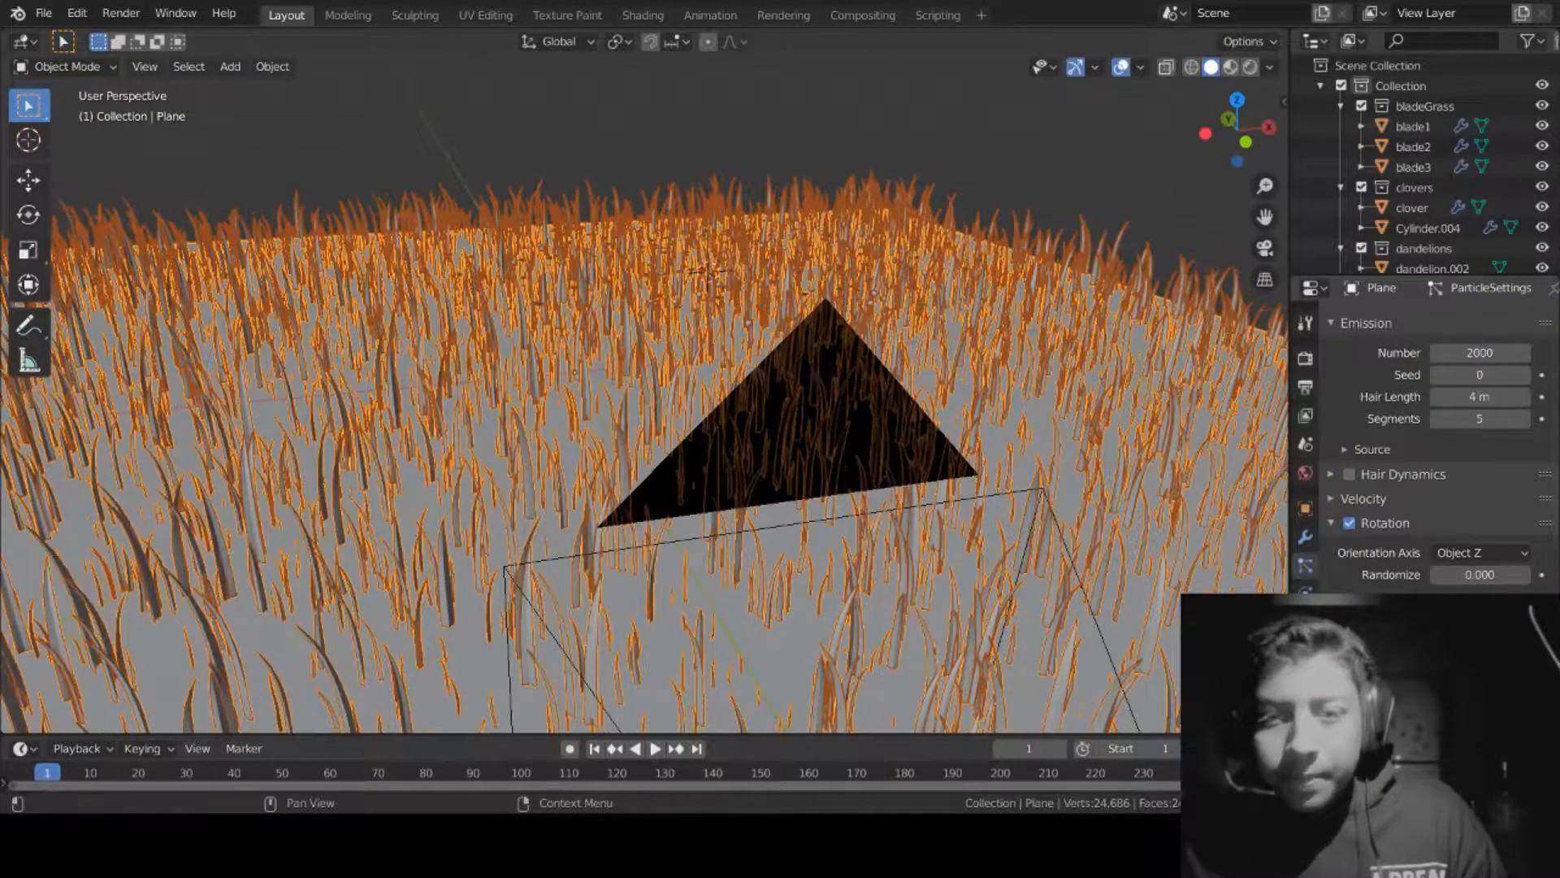
# Step: Look through the camera and use walk navigation to back it away until the grass fills the lower half of the frame
pyautogui.moveTo(949, 520); pyautogui.dragTo(1187, 525, button='middle')
pyautogui.hotkey('alt', 'a')
pyautogui.press('a')
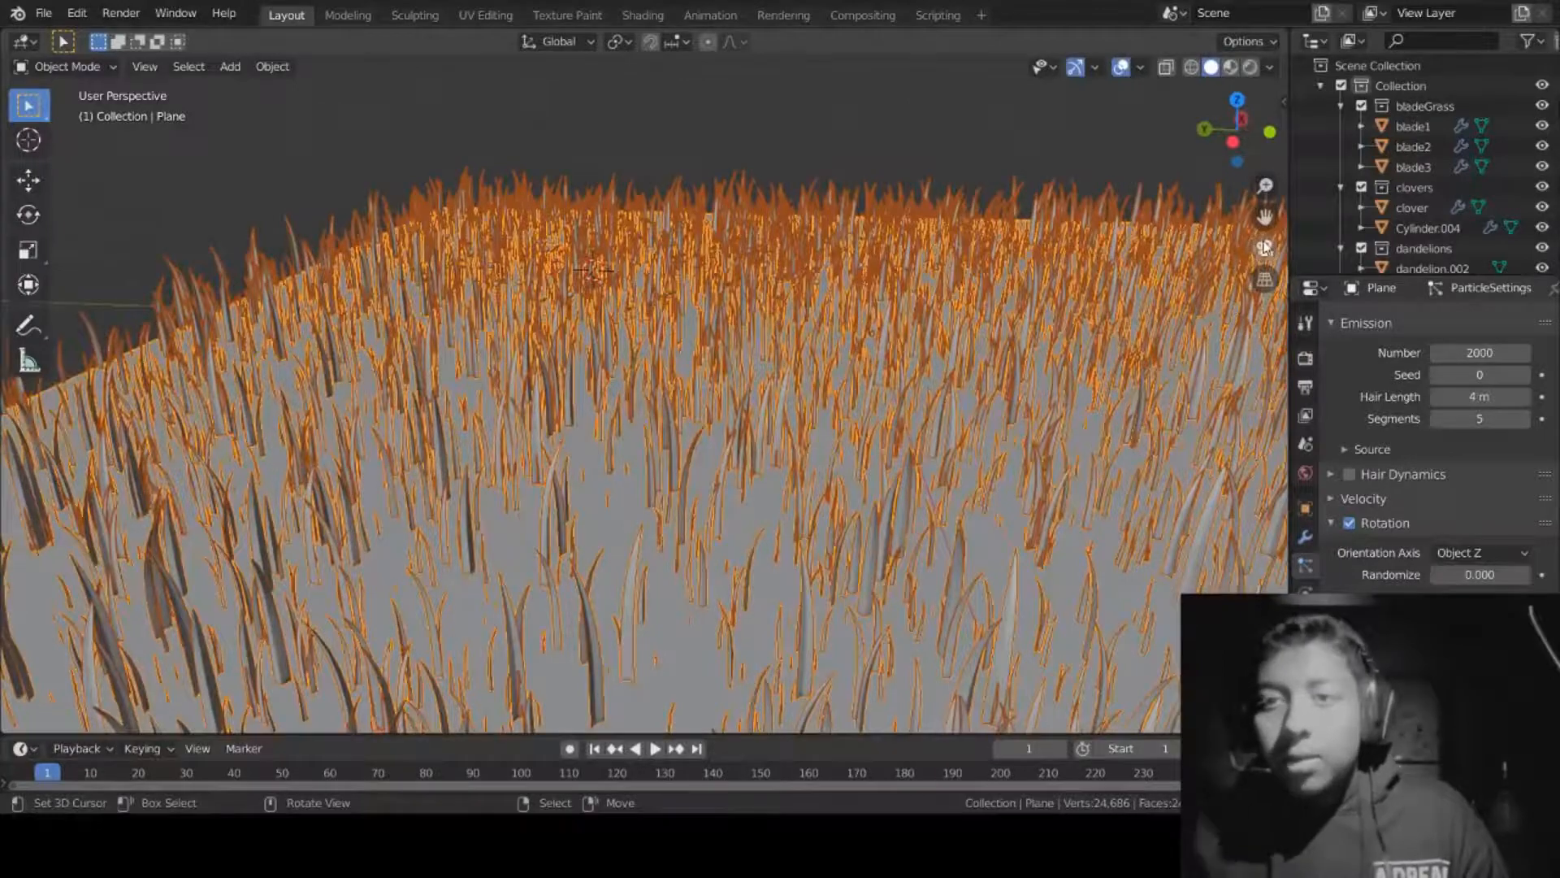
pyautogui.press('KP_0')
pyautogui.scroll(8, 888, 290)
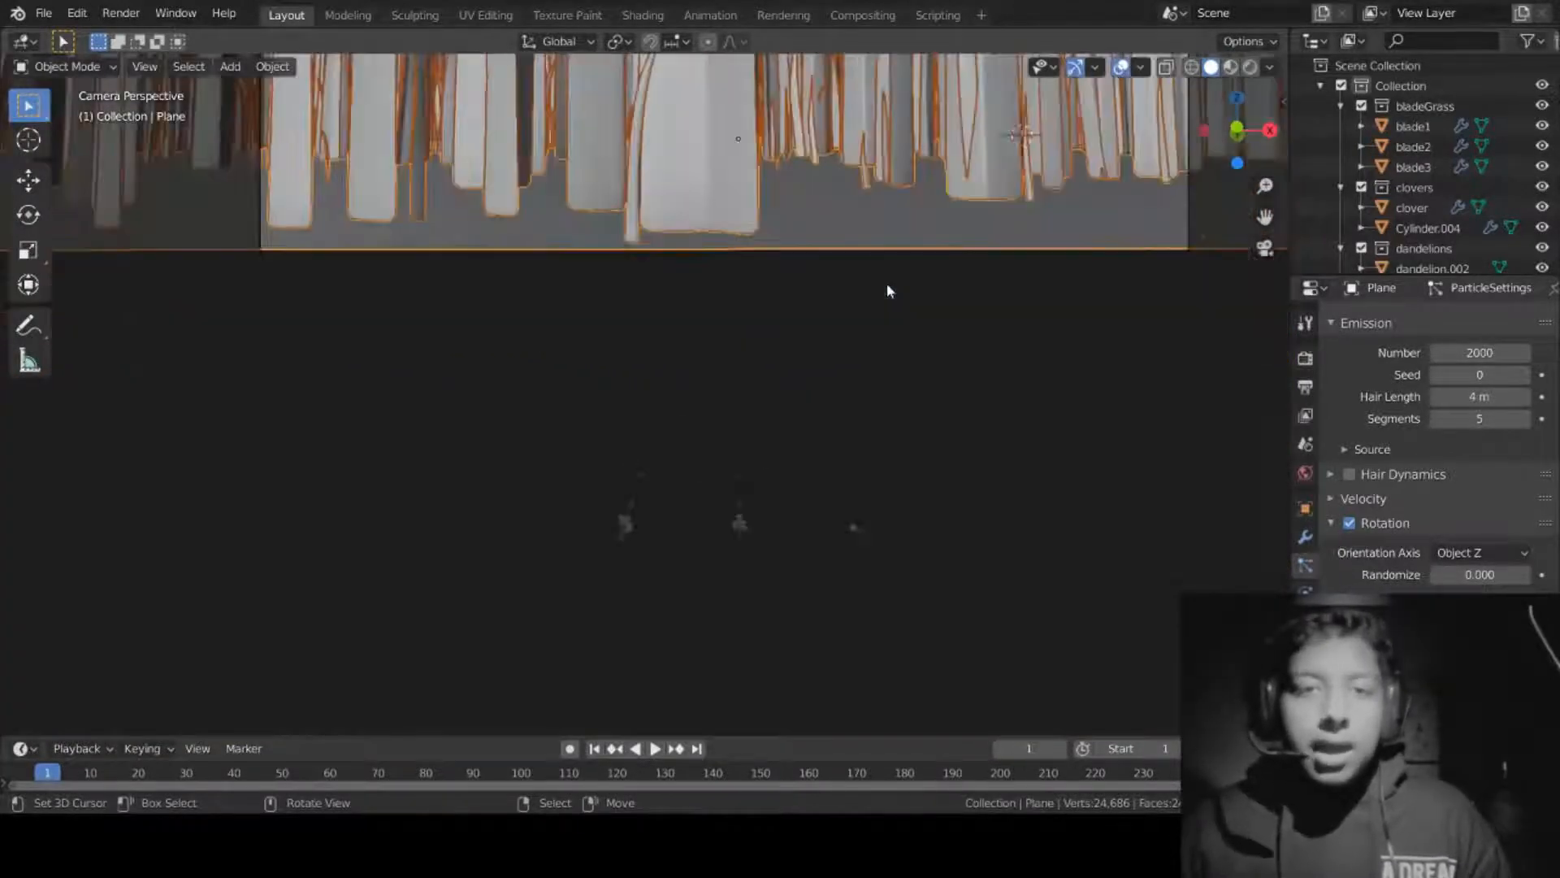
pyautogui.hotkey('shift', '`')
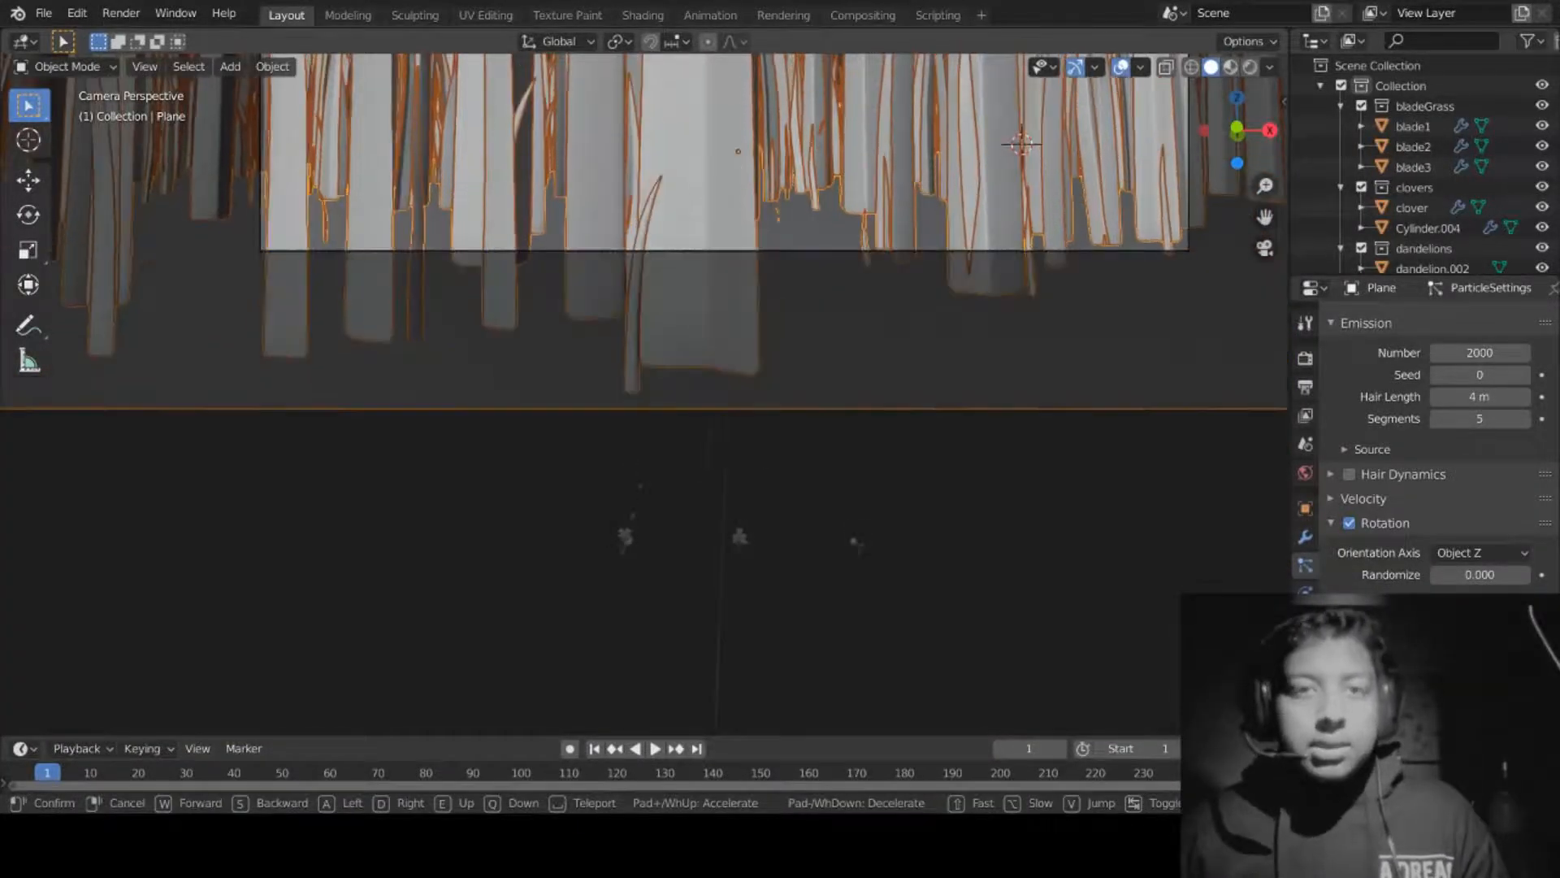
pyautogui.press('s')
pyautogui.press('w')
pyautogui.press('s')
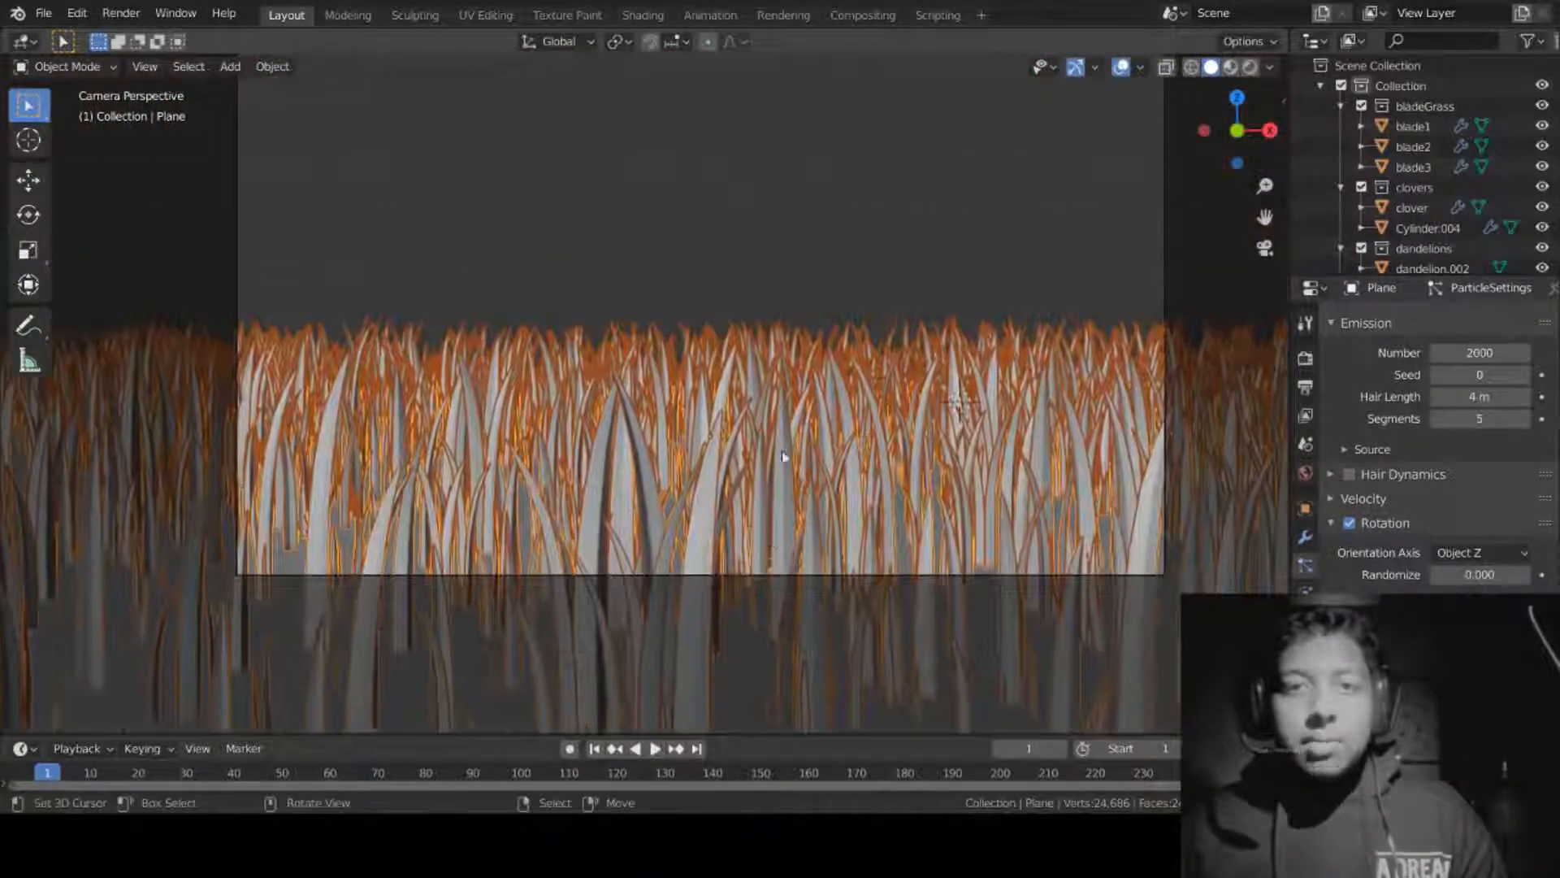
pyautogui.click(808, 424)
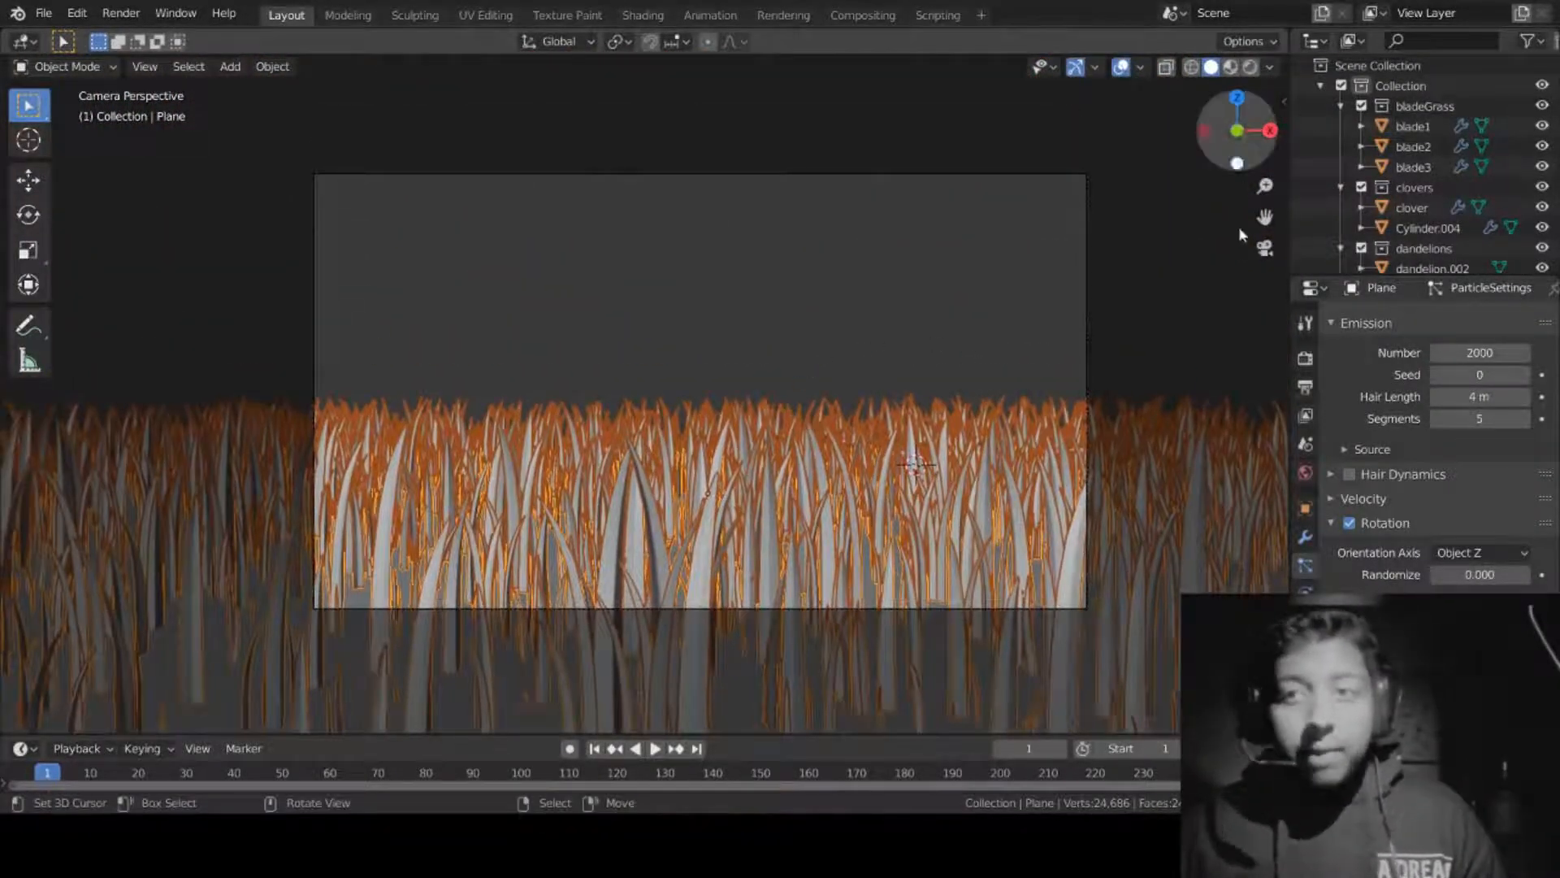
pyautogui.moveTo(1264, 186); pyautogui.dragTo(1095, 314)
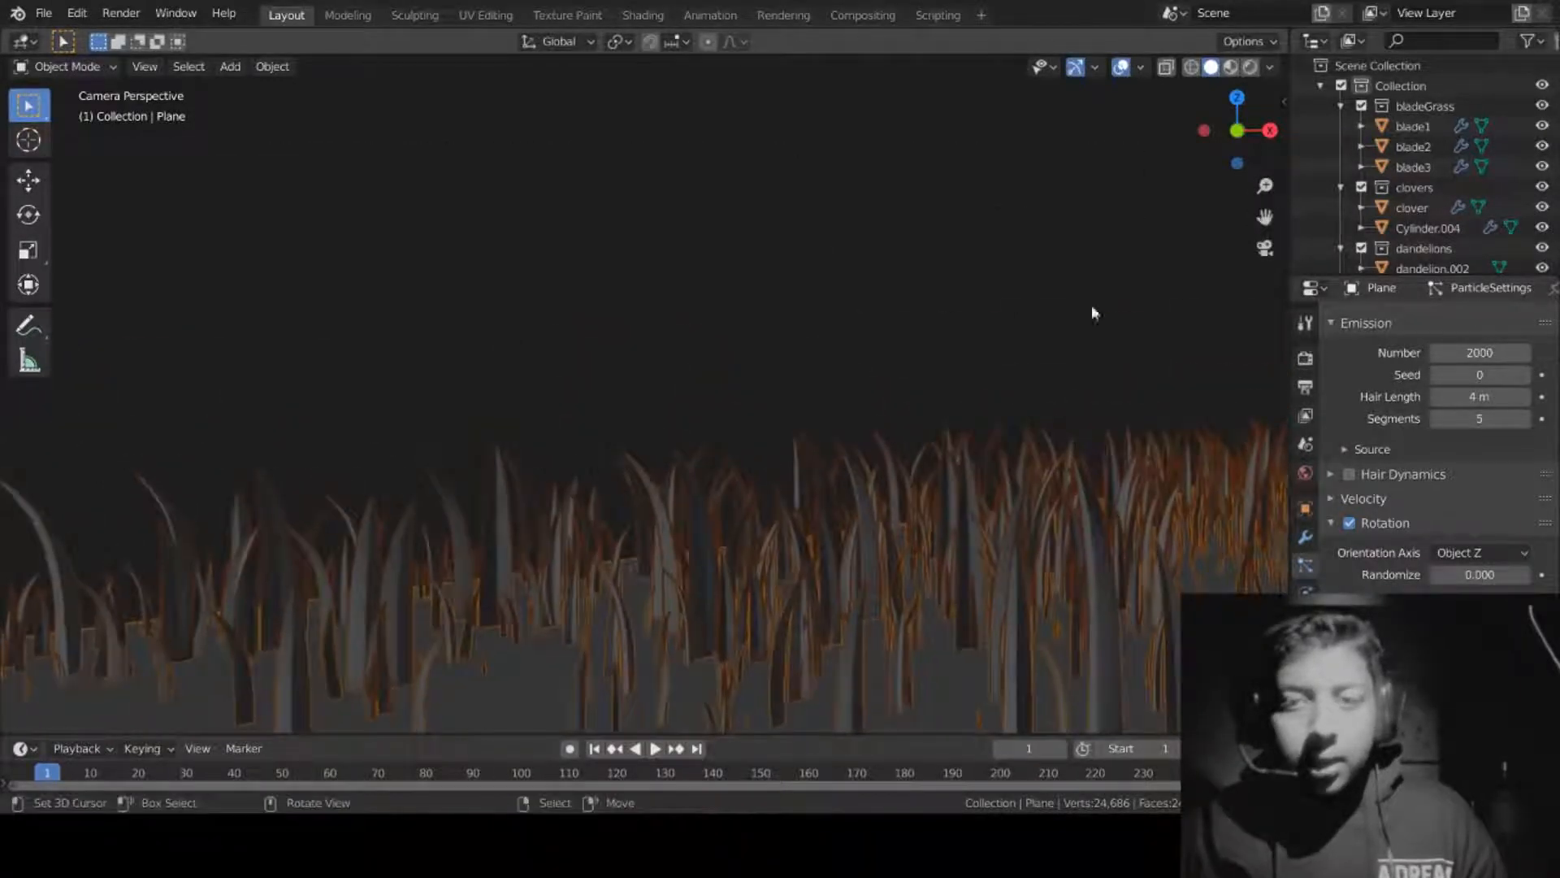
pyautogui.scroll(-5, 1016, 355)
pyautogui.keyDown('shift'); pyautogui.moveTo(1014, 357); pyautogui.dragTo(746, 372, button='middle'); pyautogui.keyUp('shift')
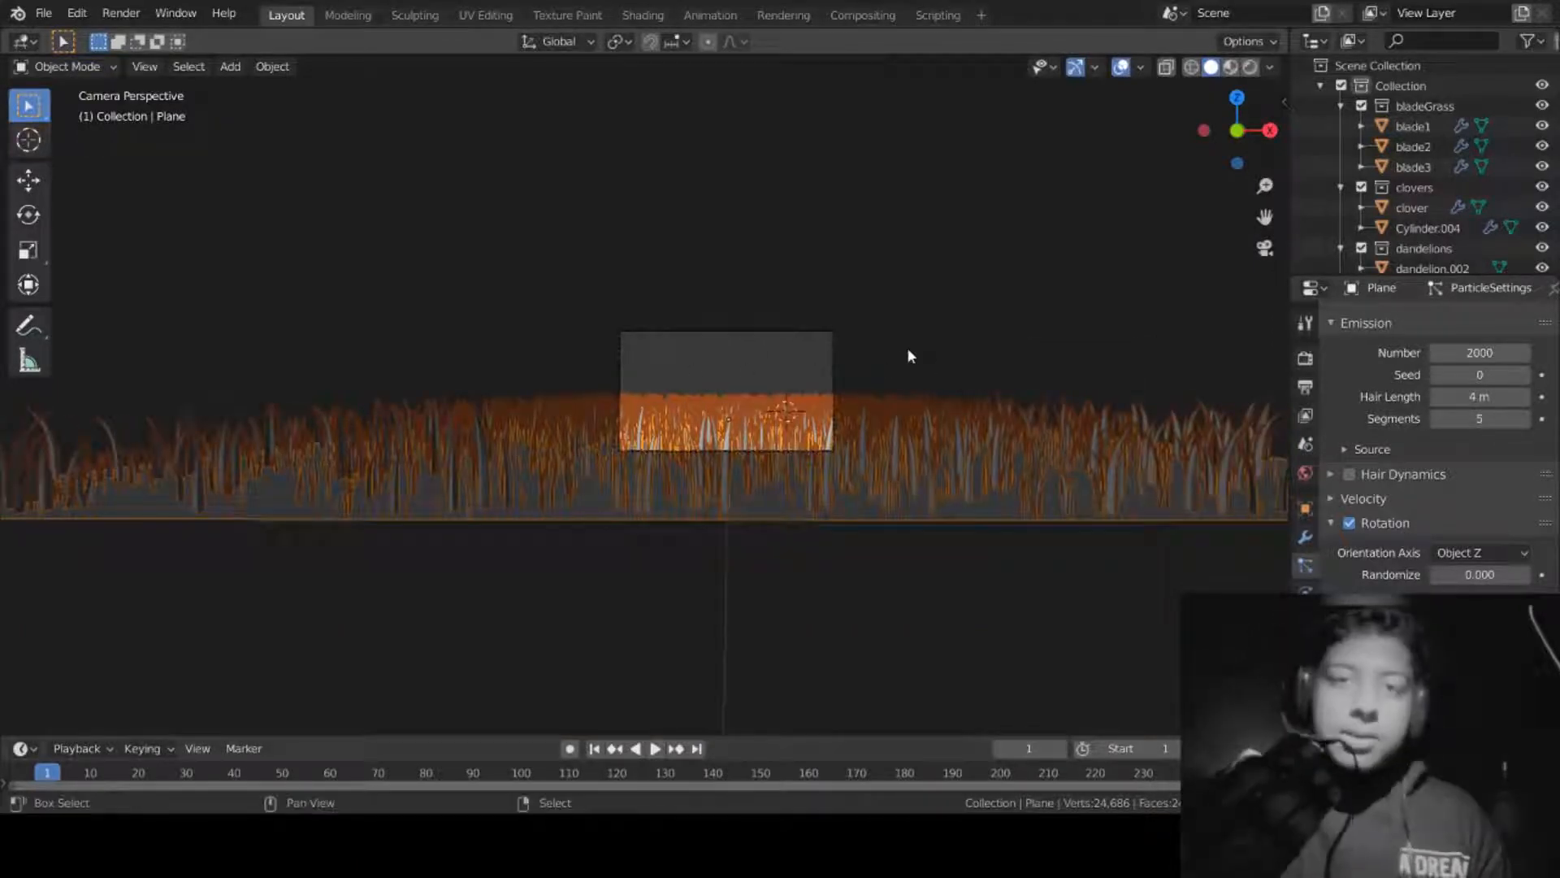
pyautogui.scroll(5, 899, 395)
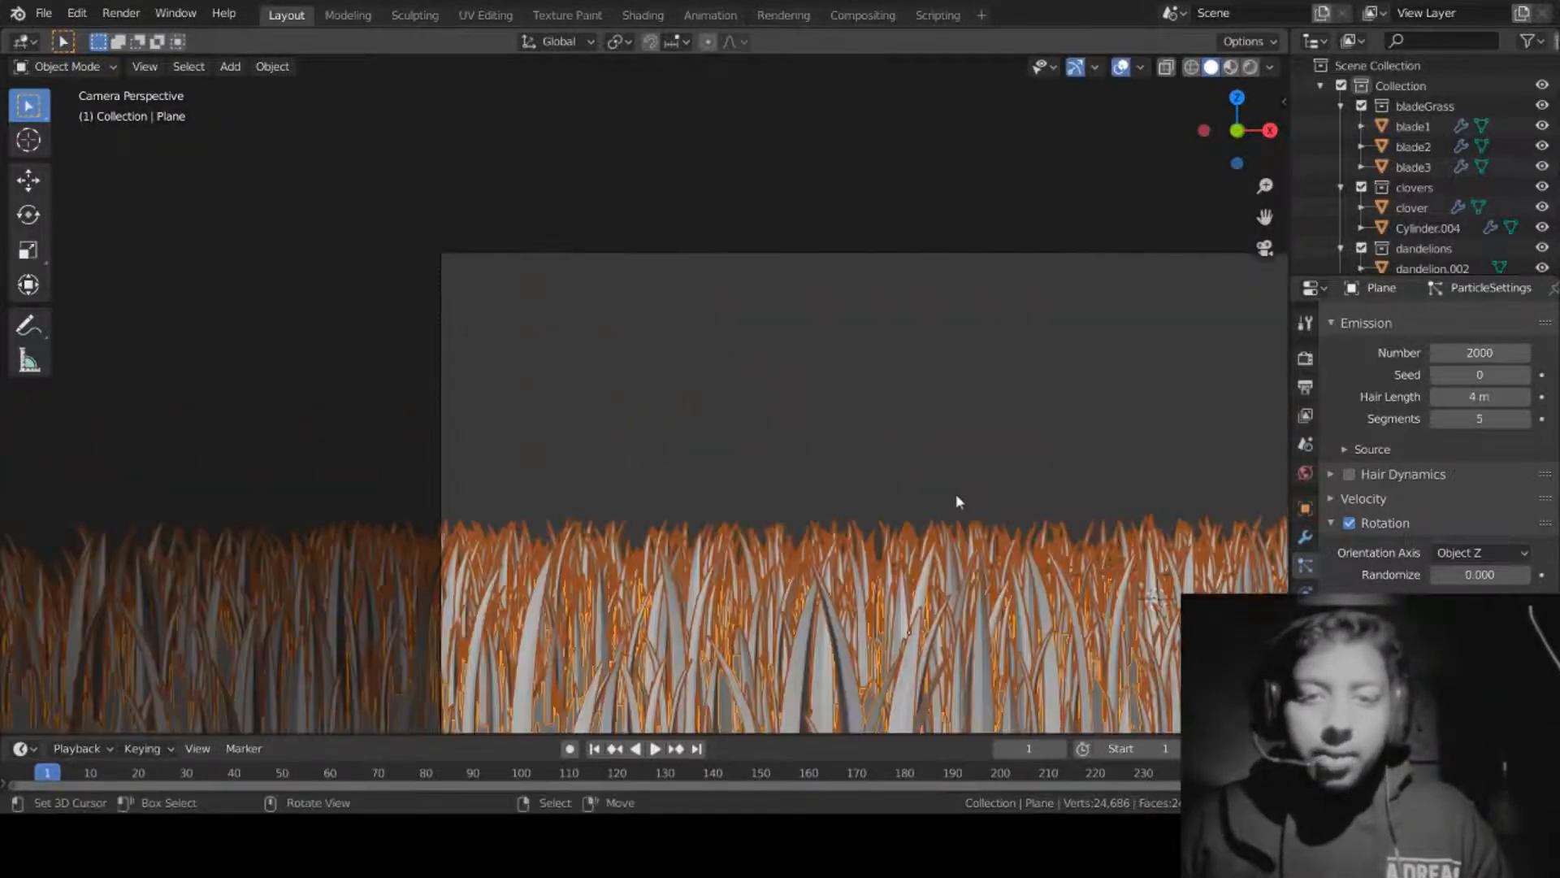
pyautogui.scroll(-4, 768, 471)
pyautogui.moveTo(846, 477); pyautogui.dragTo(1017, 461, button='middle')
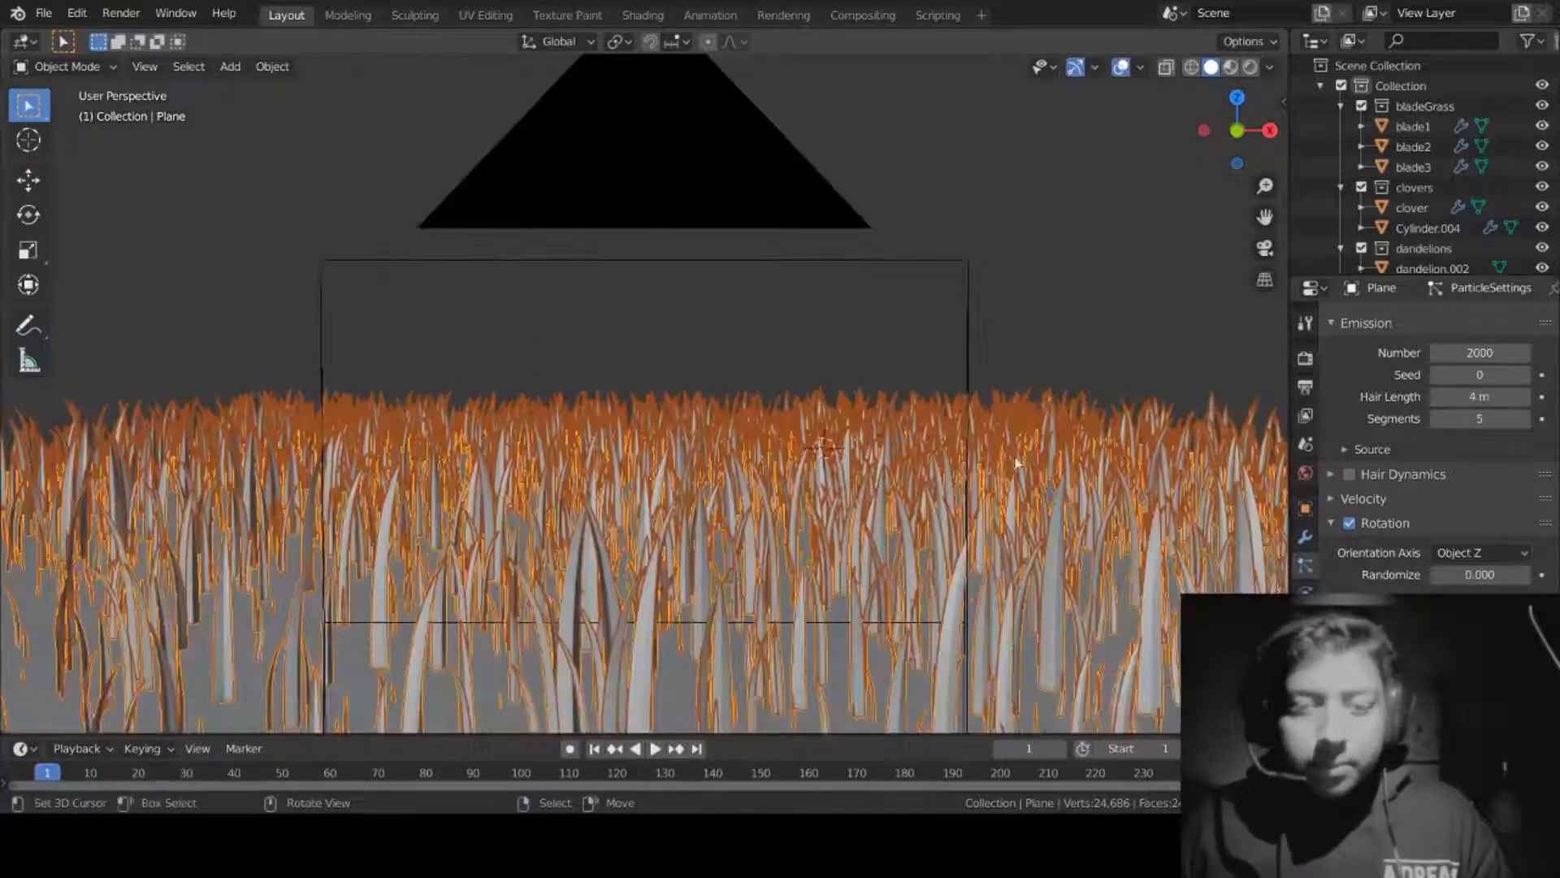
# Step: Reposition the camera with walk navigation so the grass plane's front edge sits just inside the bottom of the frame
pyautogui.click(1264, 247)
pyautogui.hotkey('shift', '`')
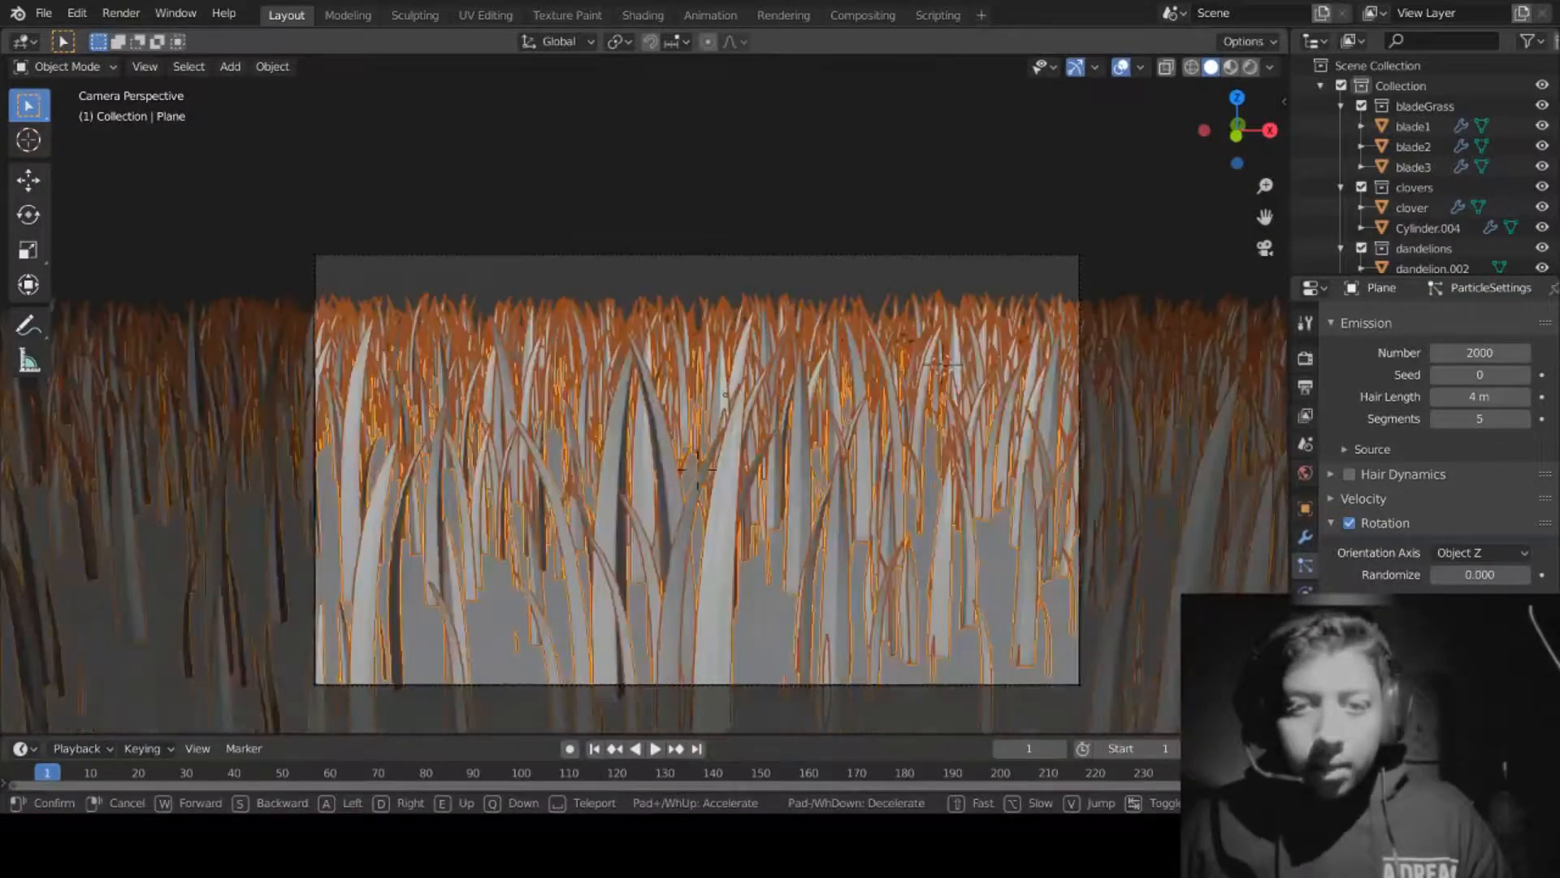
pyautogui.press('s')
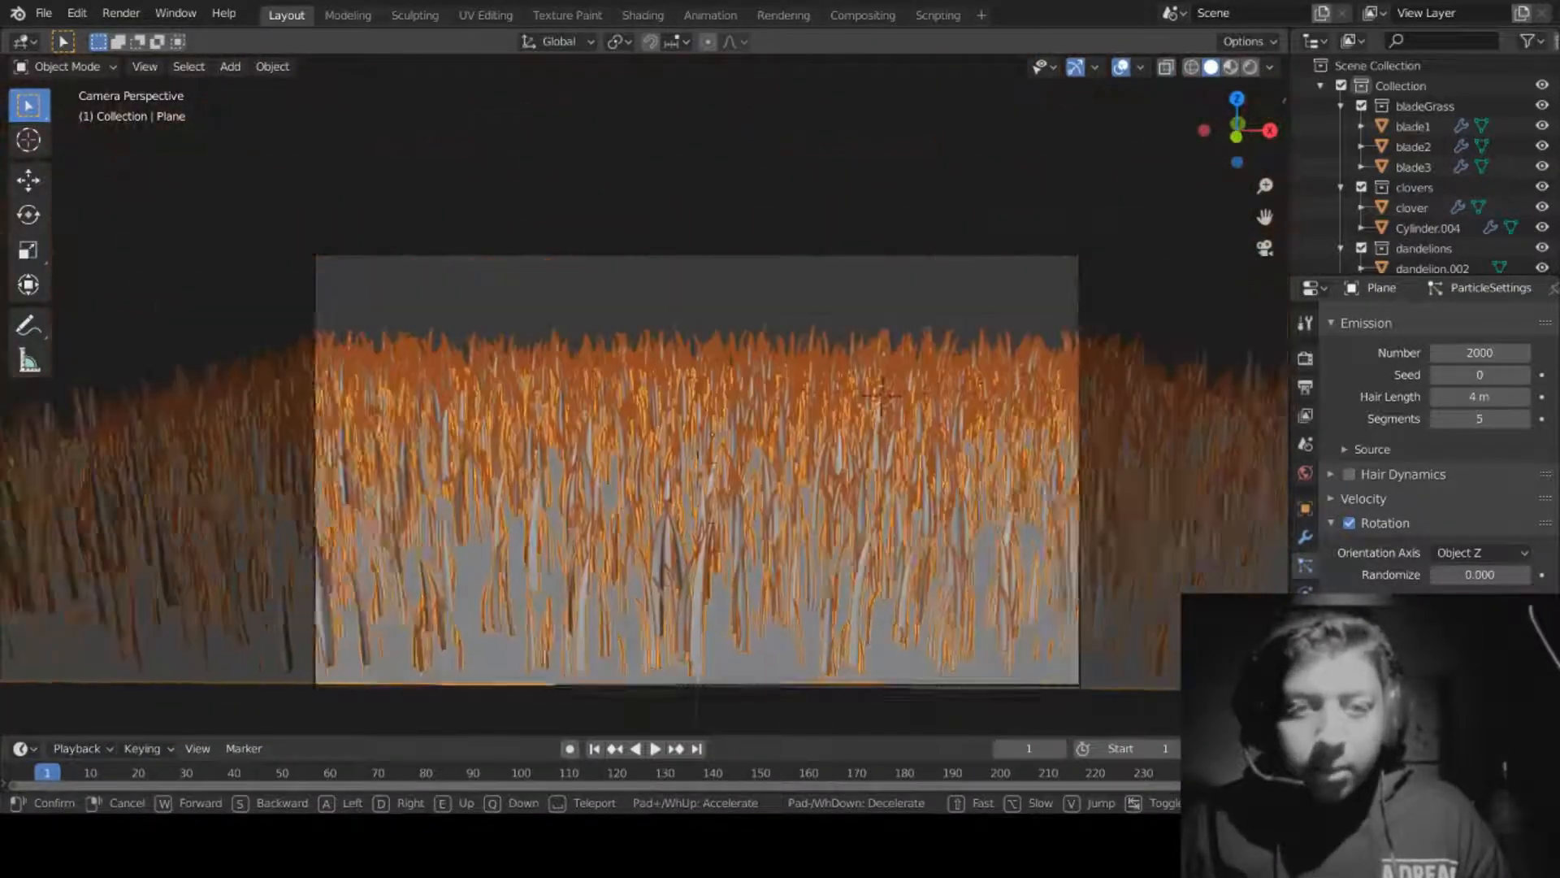
pyautogui.press('w')
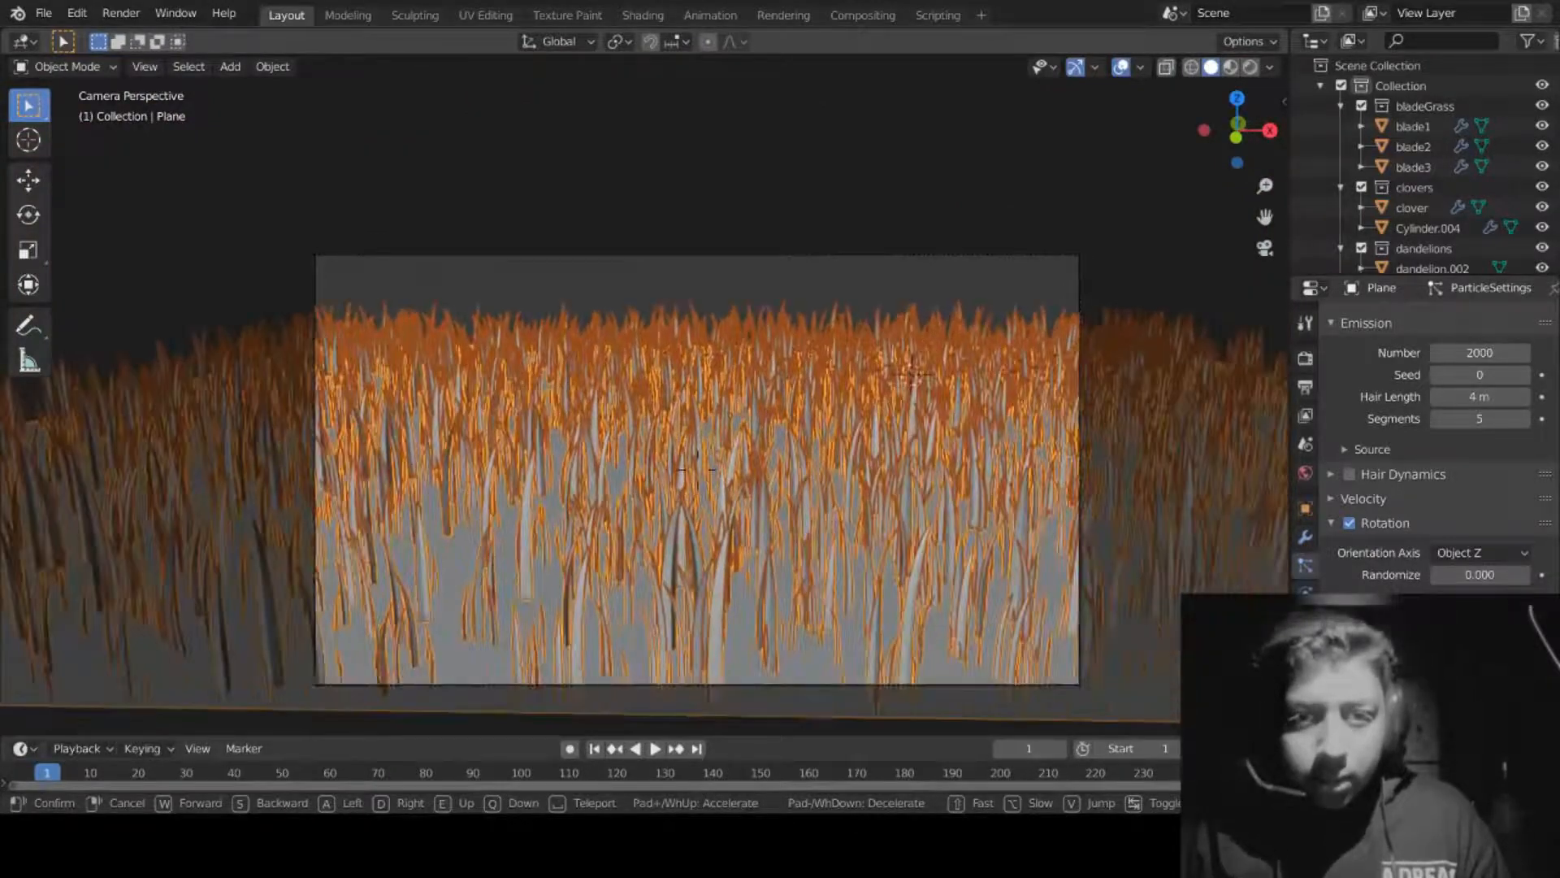
pyautogui.press('s')
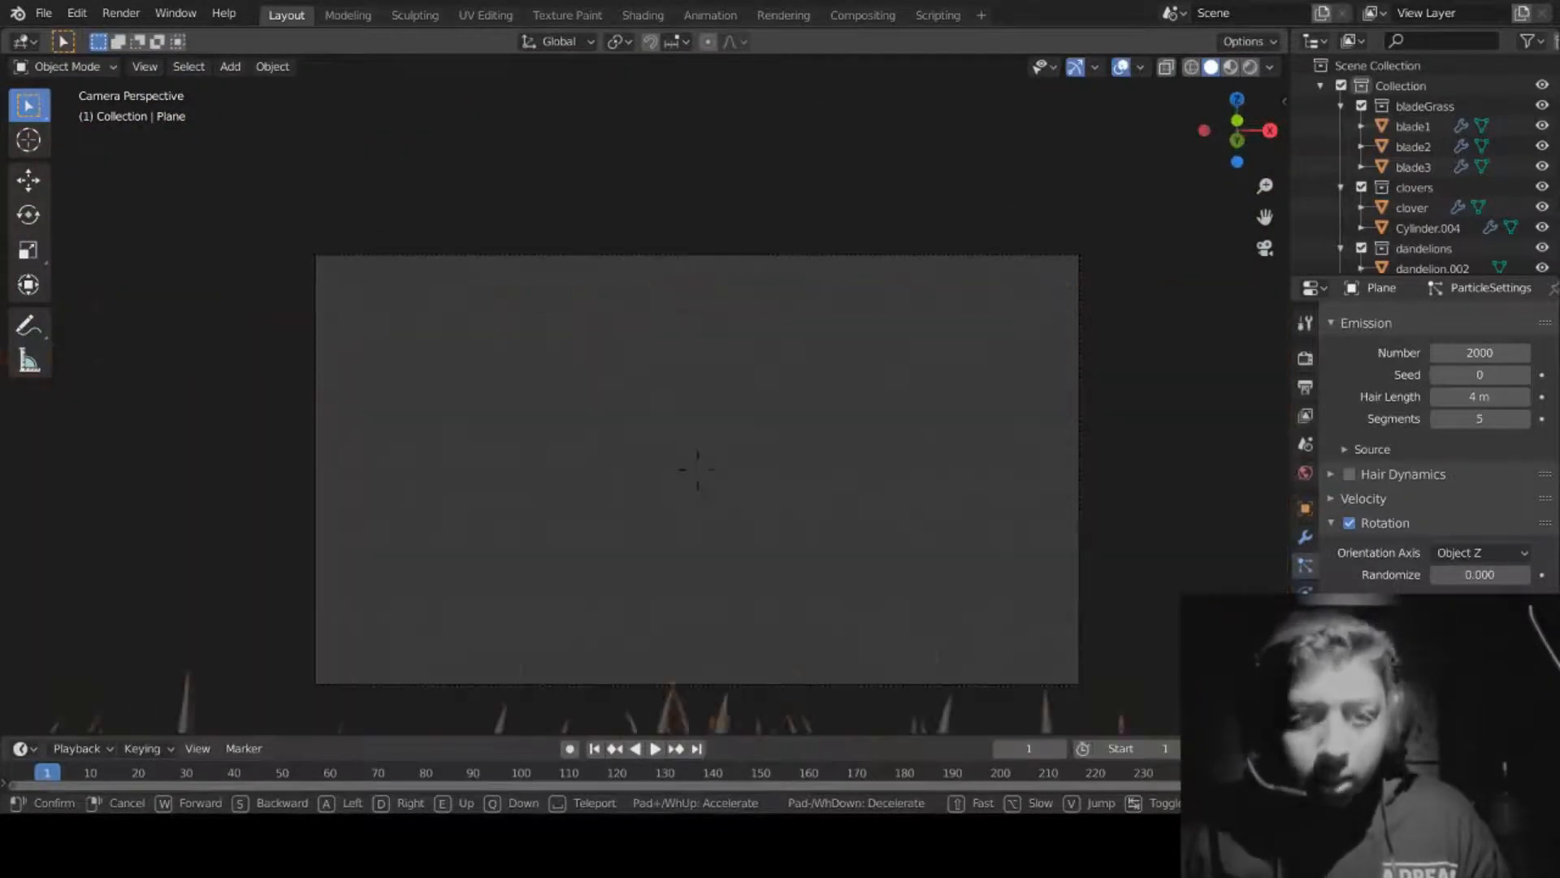
pyautogui.press('w')
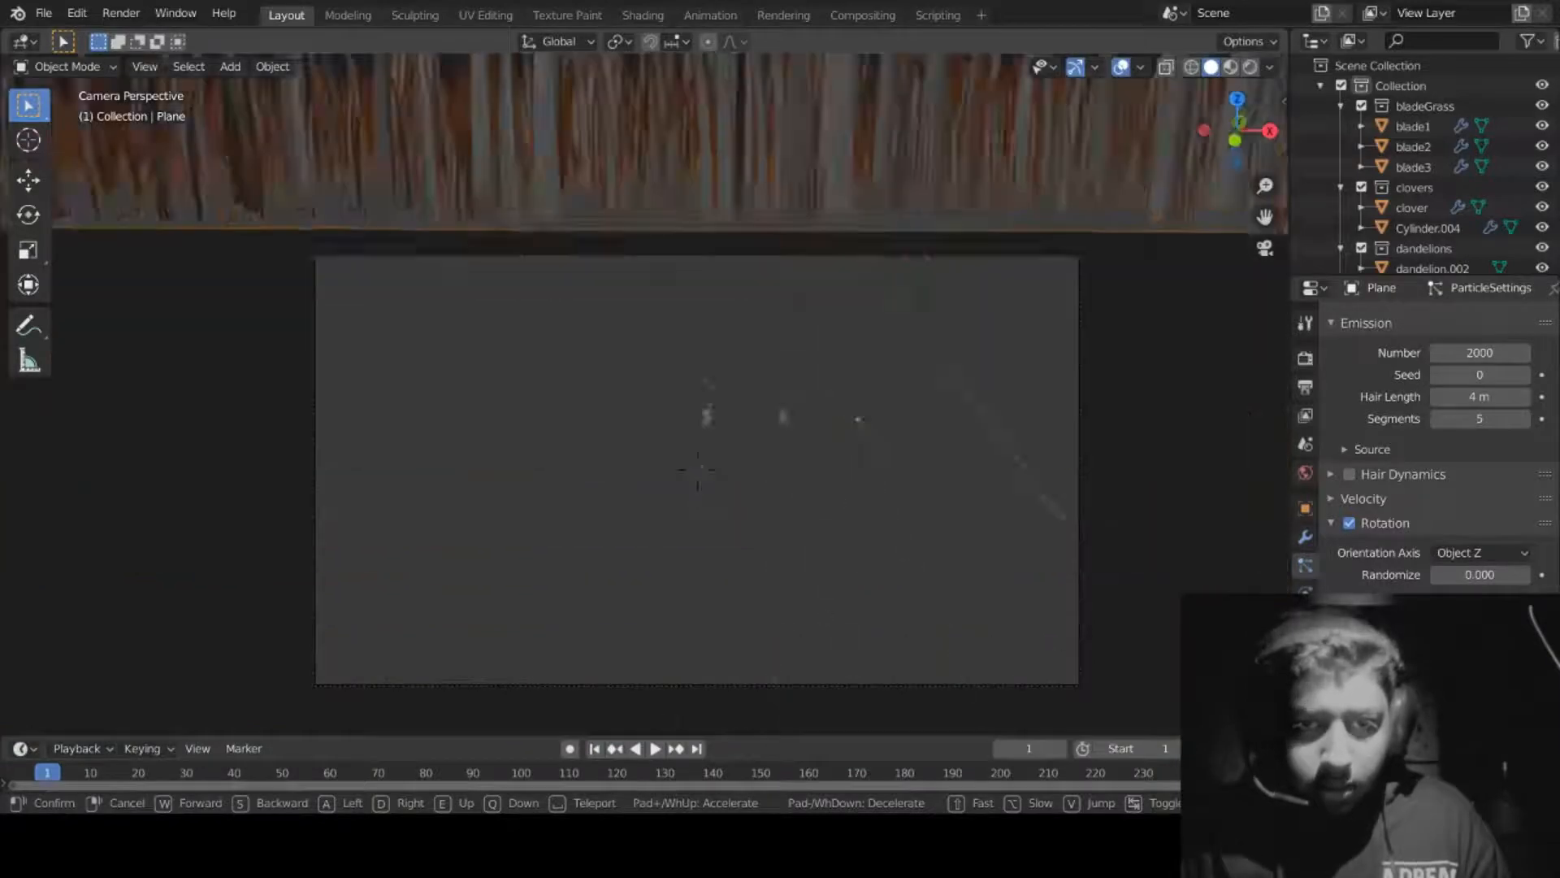
pyautogui.press('s')
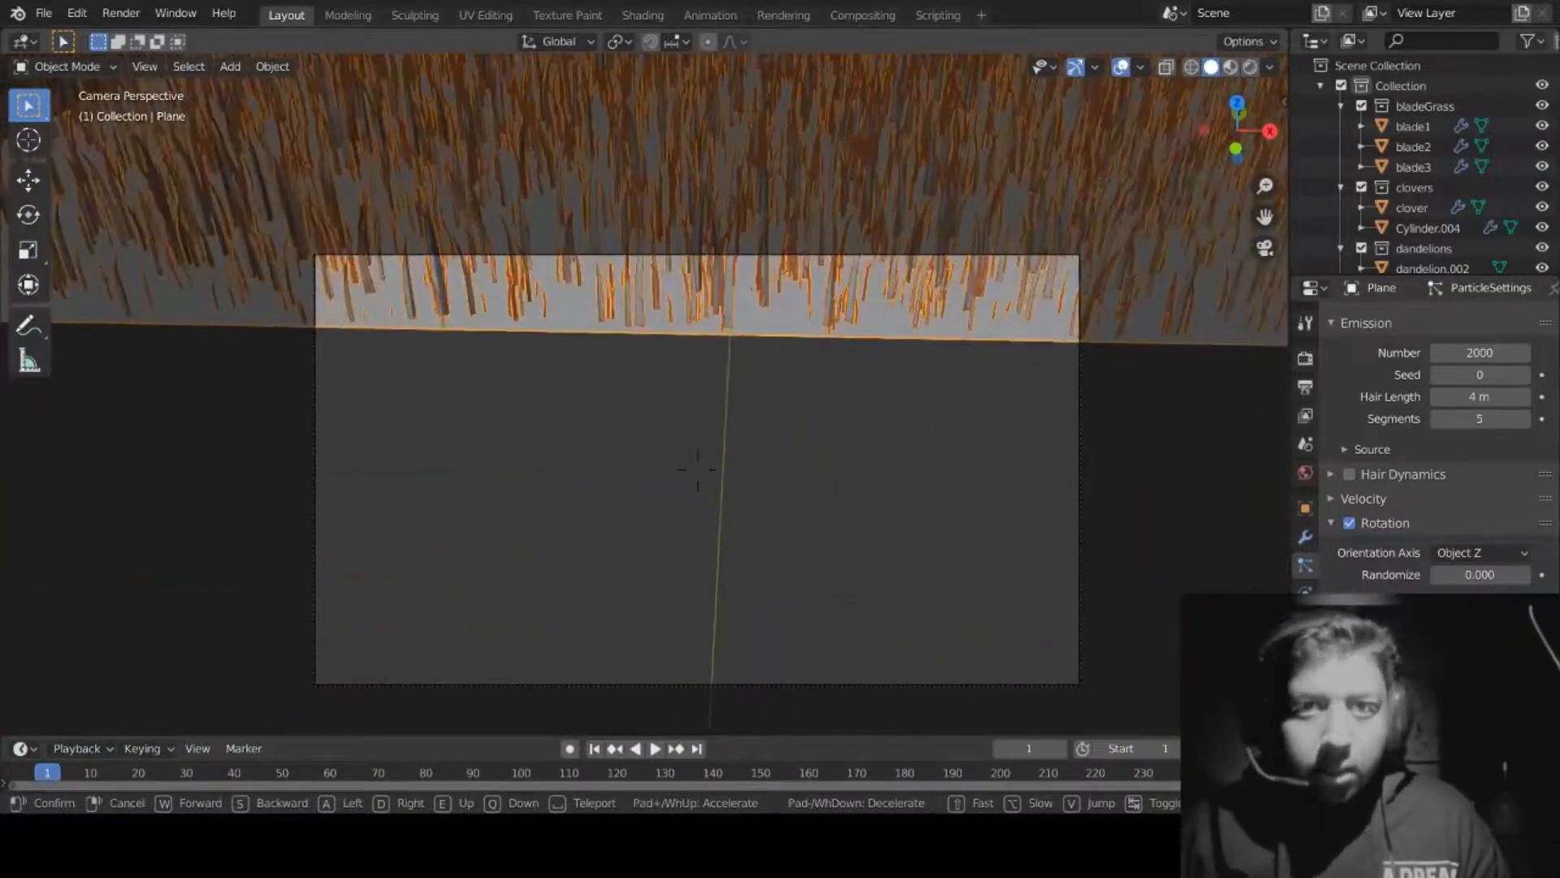
pyautogui.press('s')
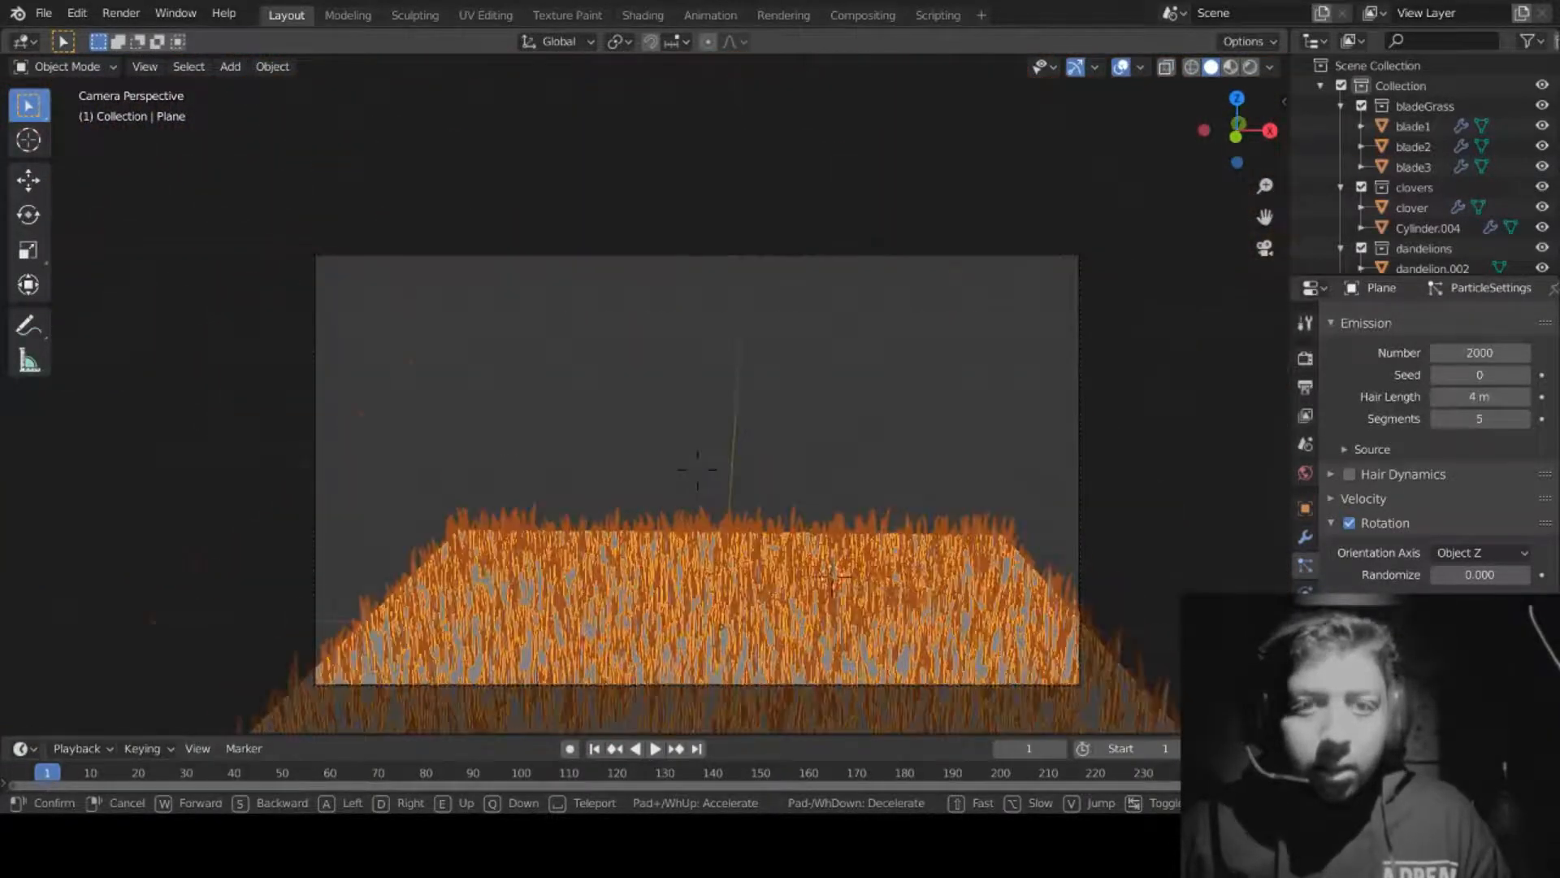
pyautogui.press('w')
pyautogui.press('w')
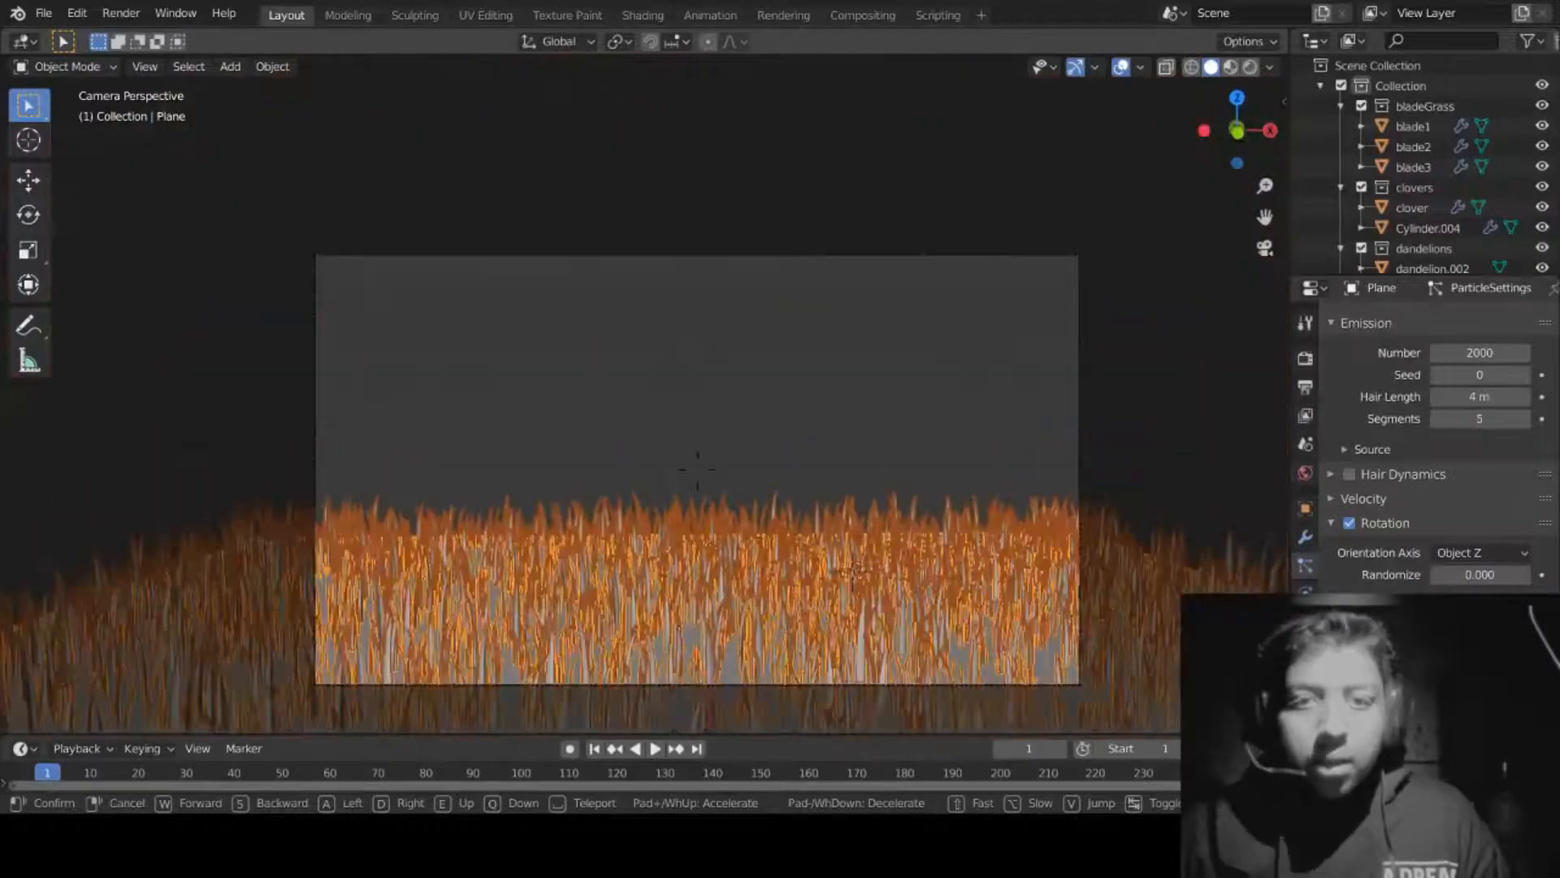
pyautogui.press('s')
pyautogui.press('s')
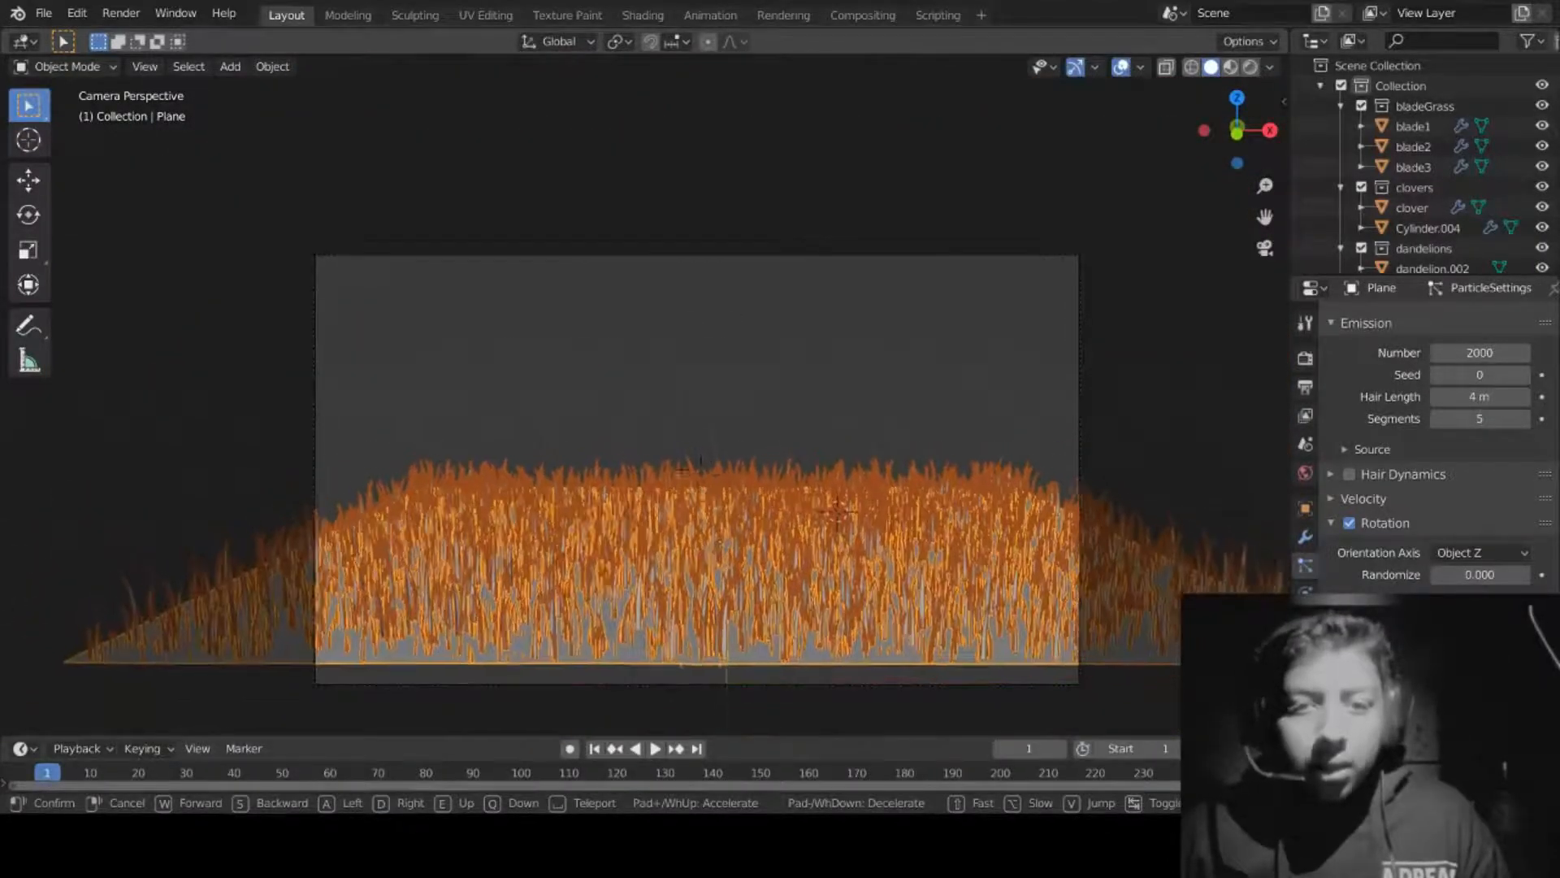
pyautogui.click(652, 415)
# Step: Walk the camera slightly forward so the grass spans the full frame width, and deselect the plane
pyautogui.scroll(5, 690, 466)
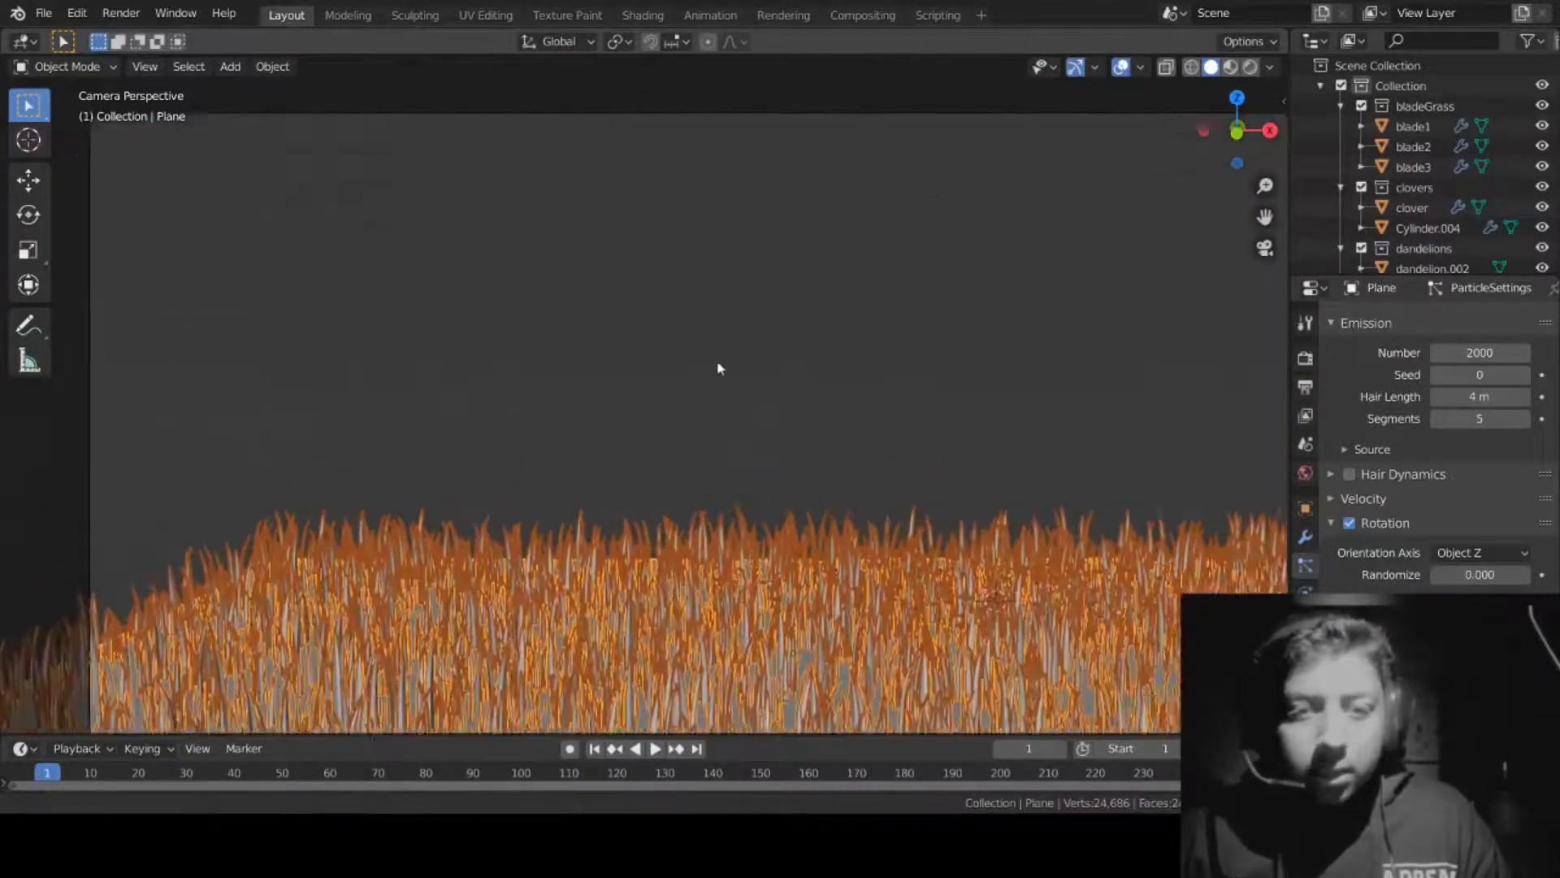
pyautogui.scroll(-5, 666, 359)
pyautogui.hotkey('shift', '`')
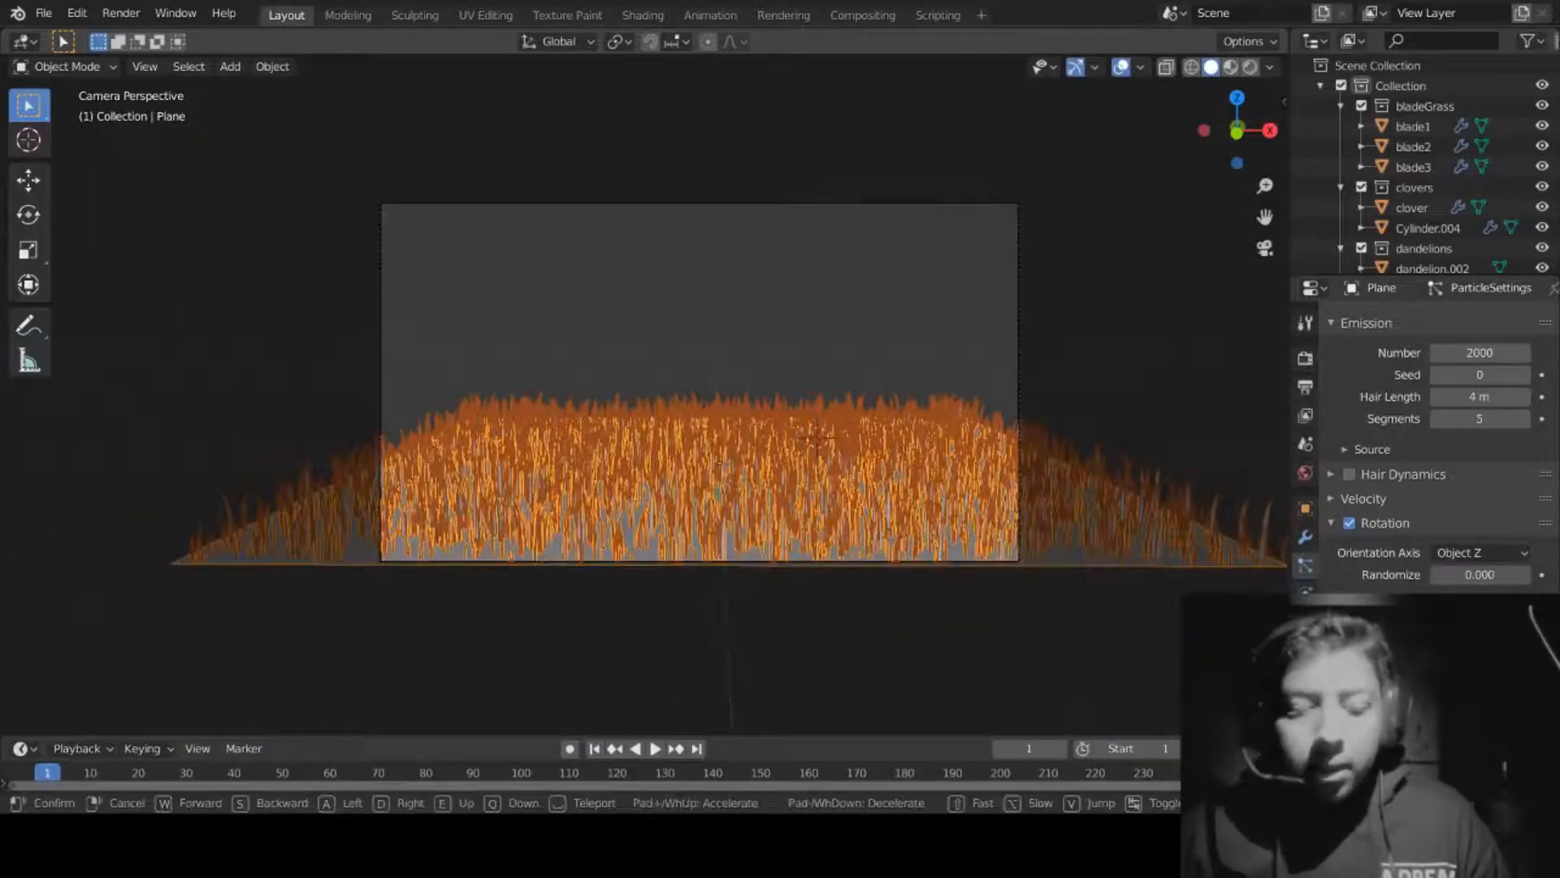
pyautogui.press('w')
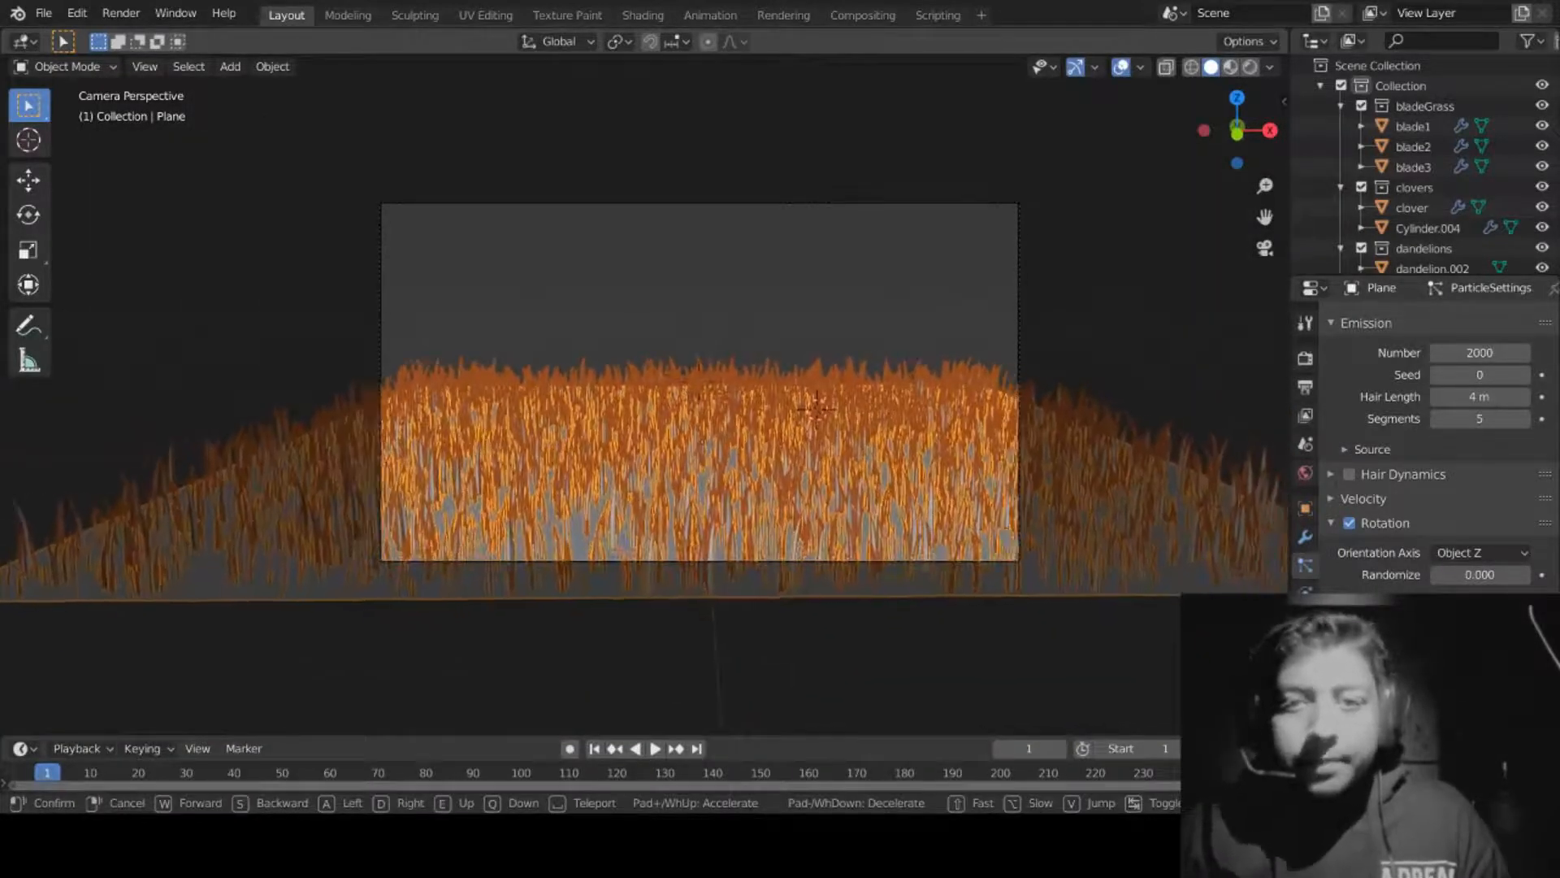
pyautogui.press('w')
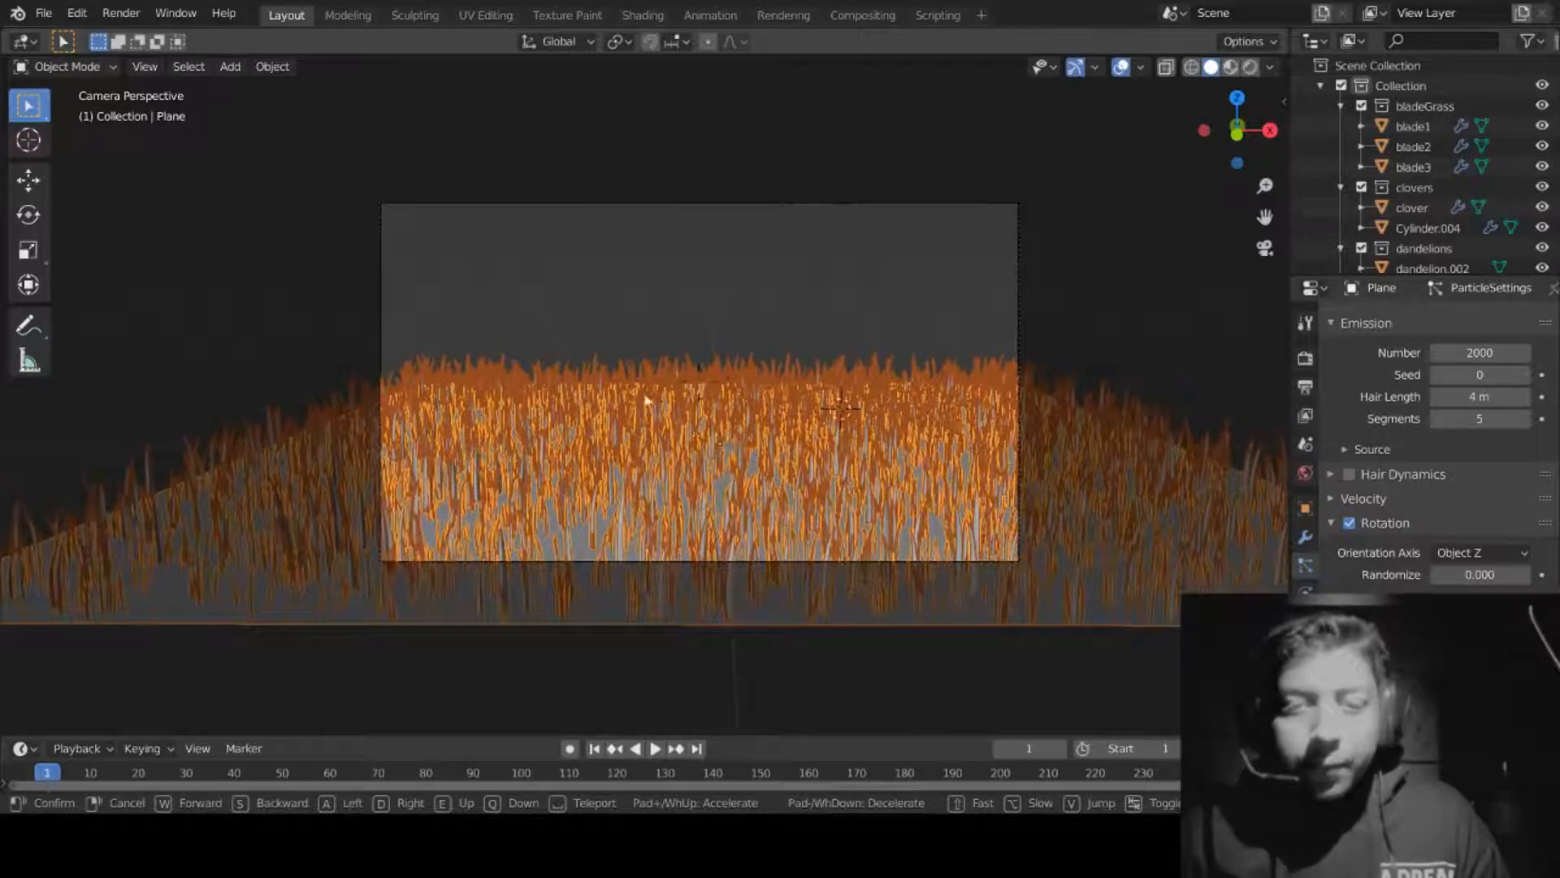
pyautogui.click(646, 399)
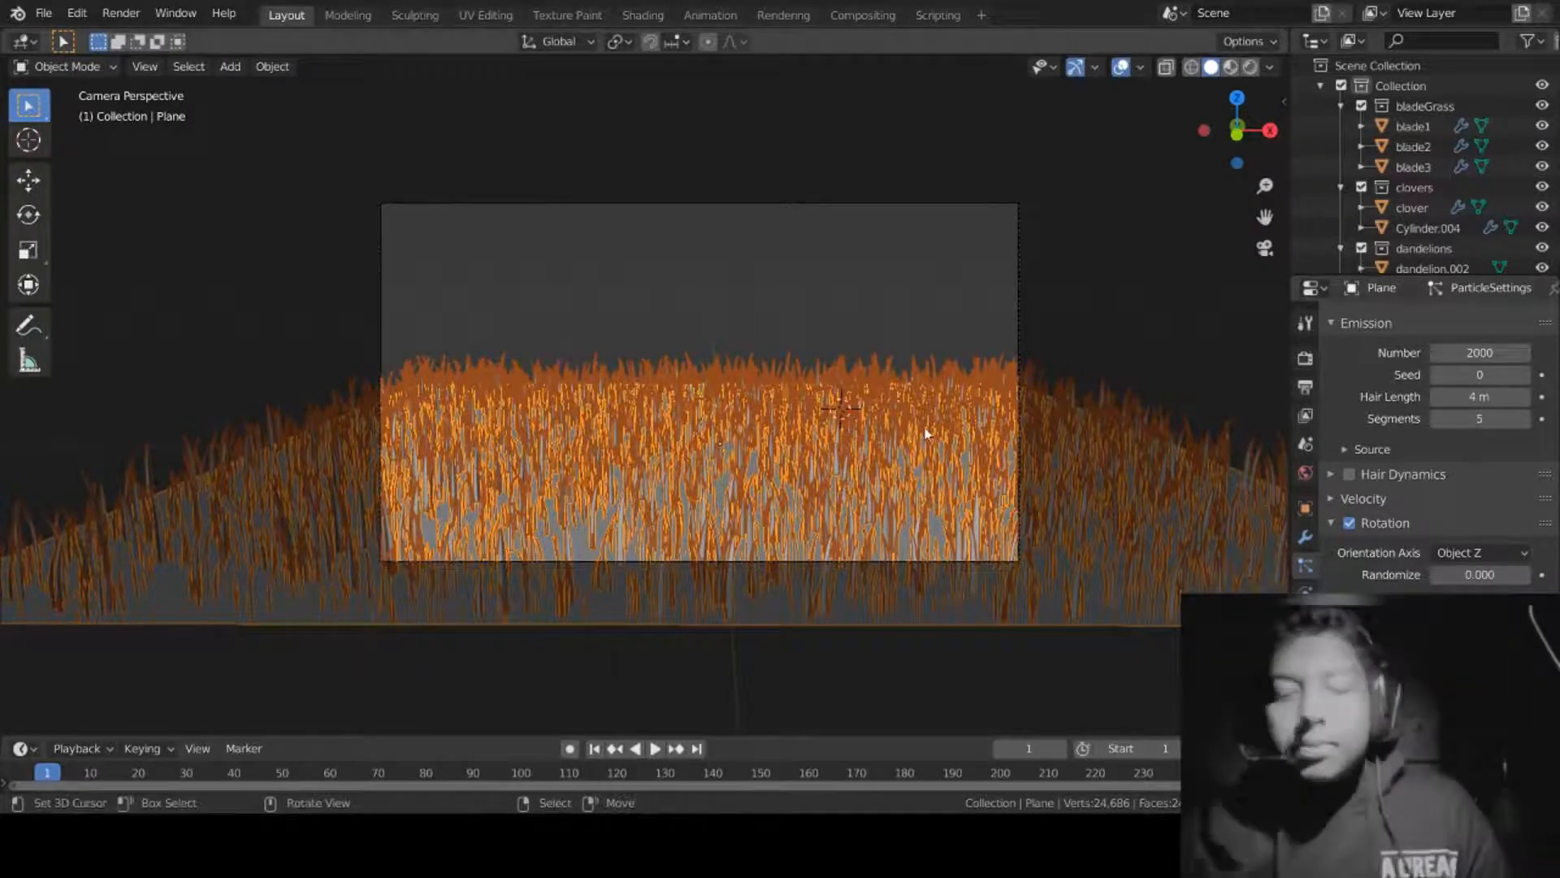
pyautogui.hotkey('alt', 'a')
pyautogui.scroll(2, 919, 482)
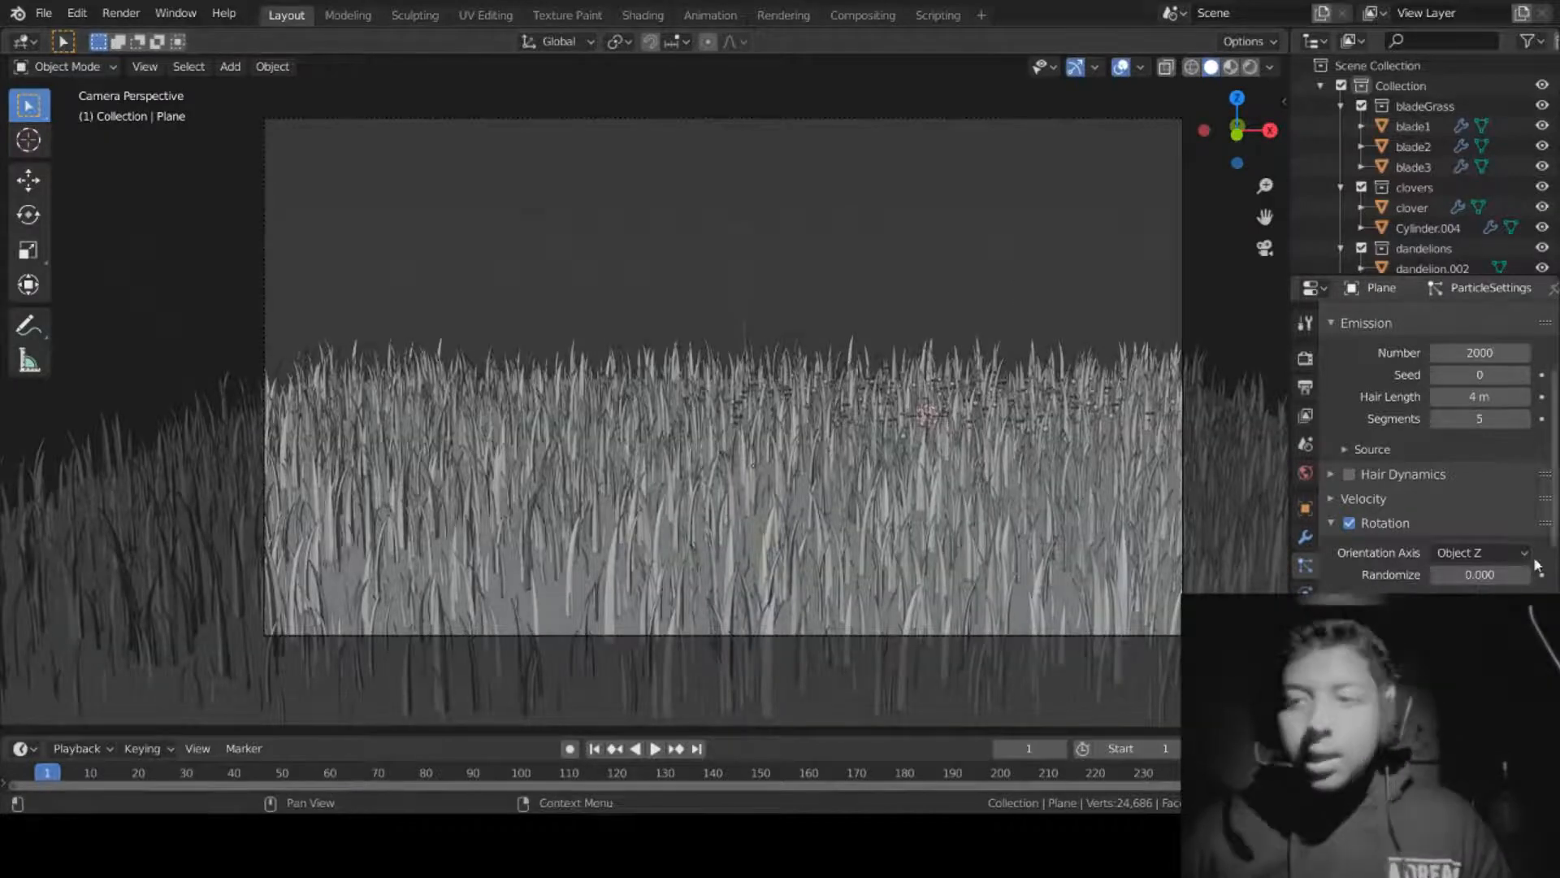
# Step: Add another particle system to the plane and set its type to Hair
pyautogui.scroll(5, 1538, 567)
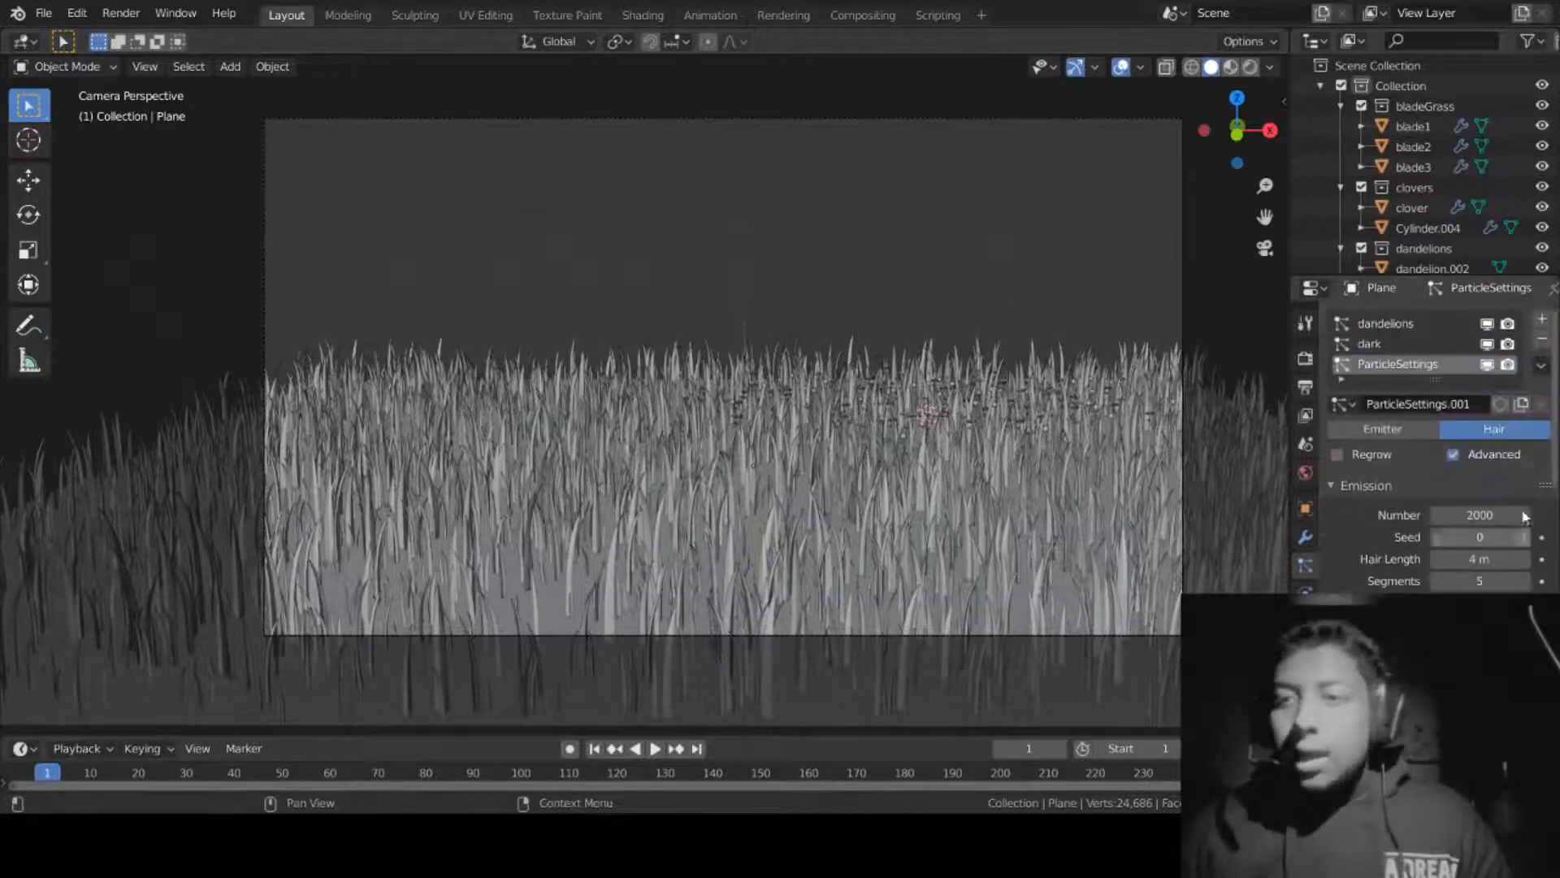
pyautogui.click(1542, 318)
pyautogui.click(1494, 448)
pyautogui.scroll(-8, 1501, 520)
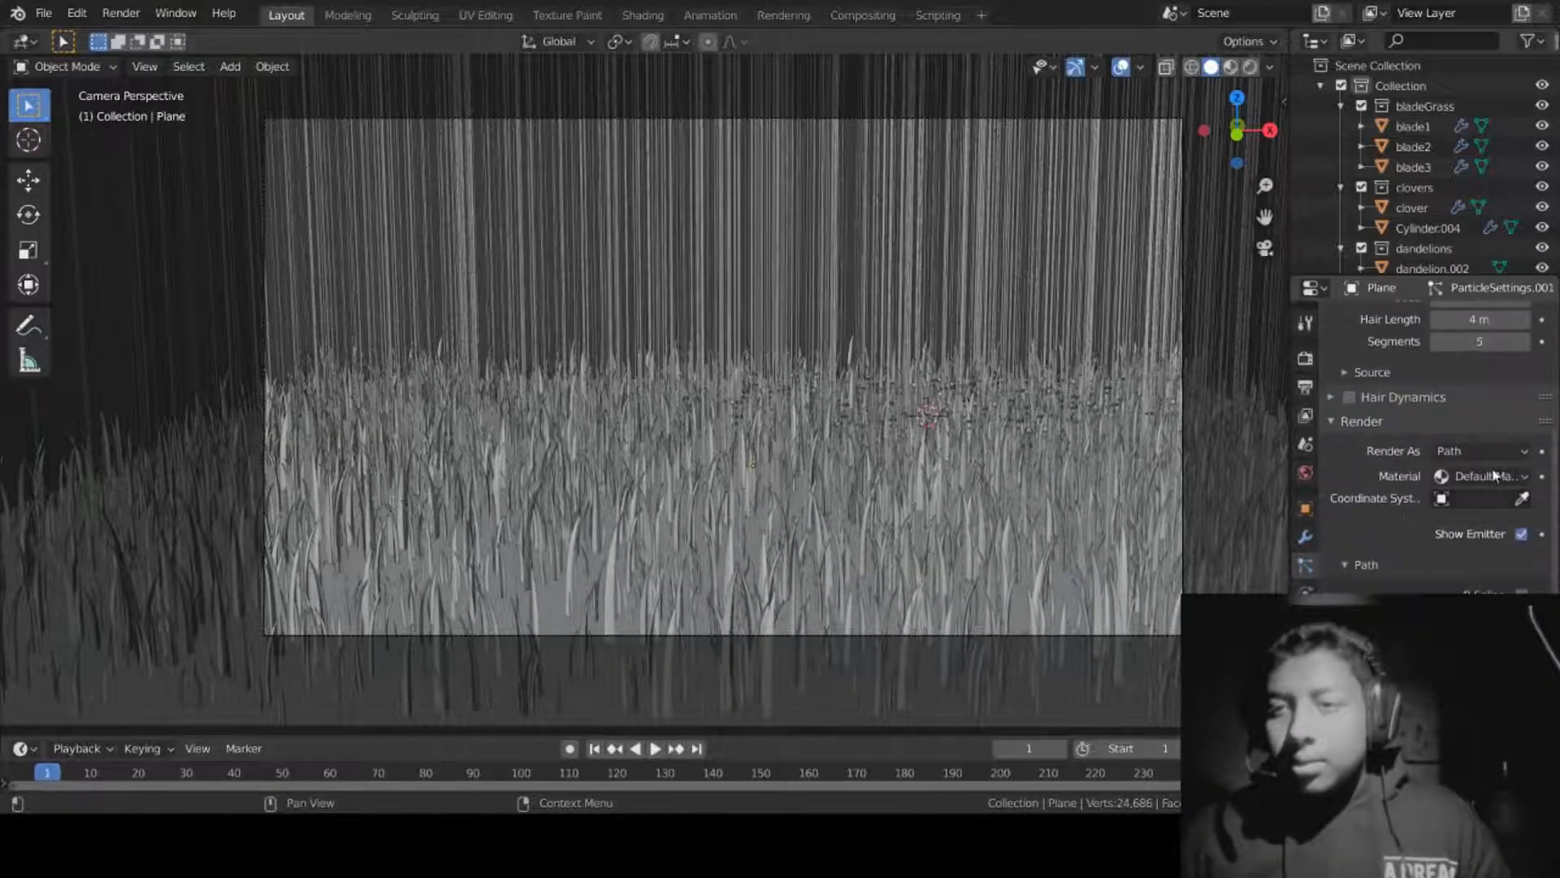
# Step: Render the new particle system as a collection, with Flowers as the instance collection
pyautogui.click(1479, 450)
pyautogui.click(1459, 539)
pyautogui.scroll(-2, 1498, 574)
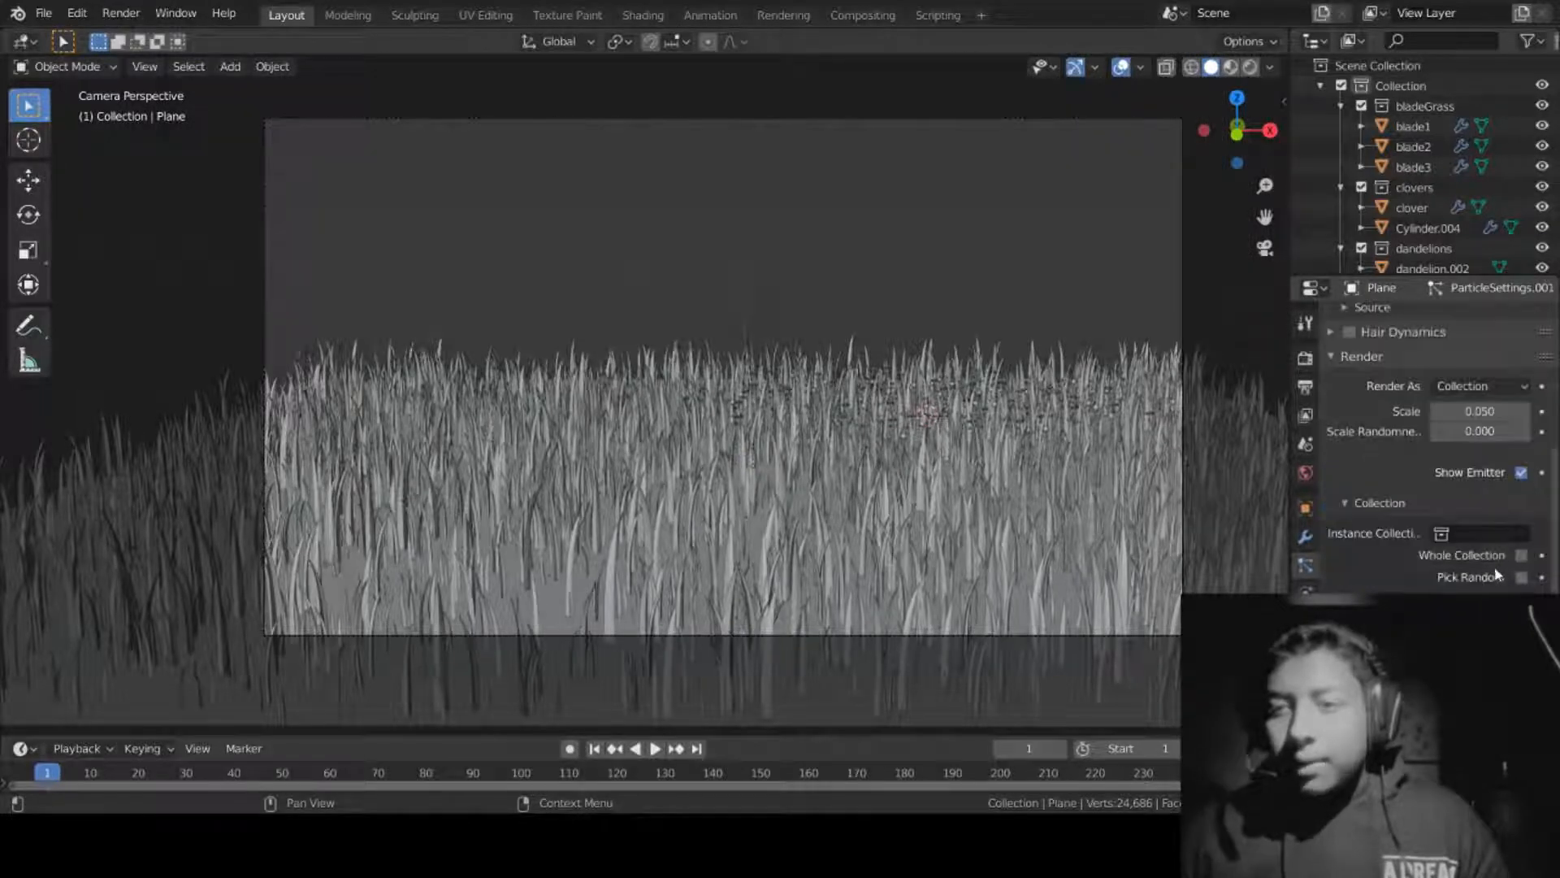
pyautogui.click(1492, 534)
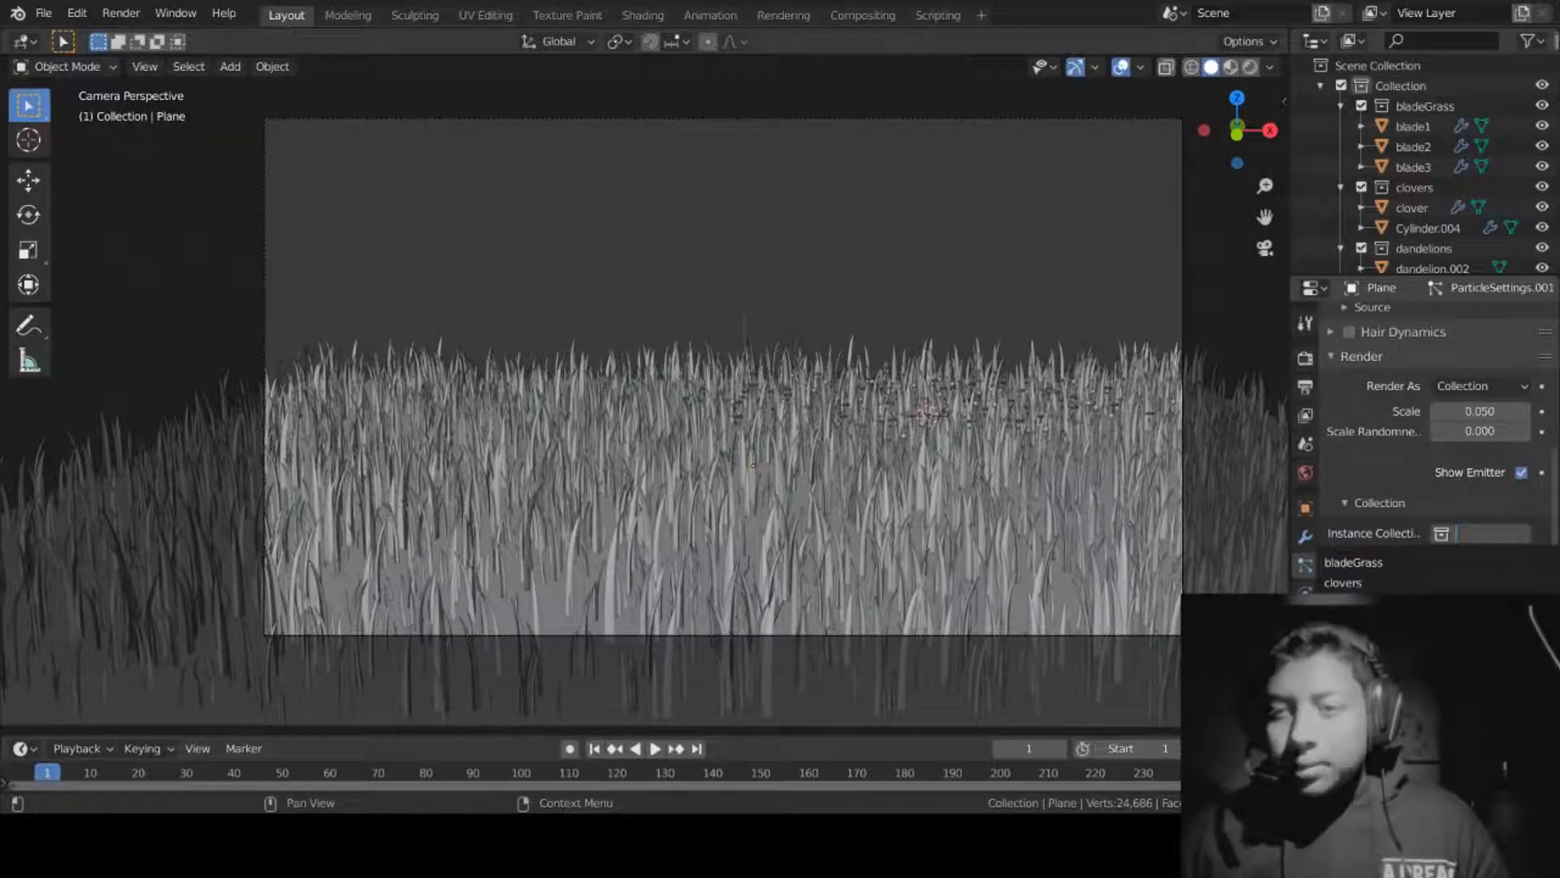
pyautogui.click(1463, 642)
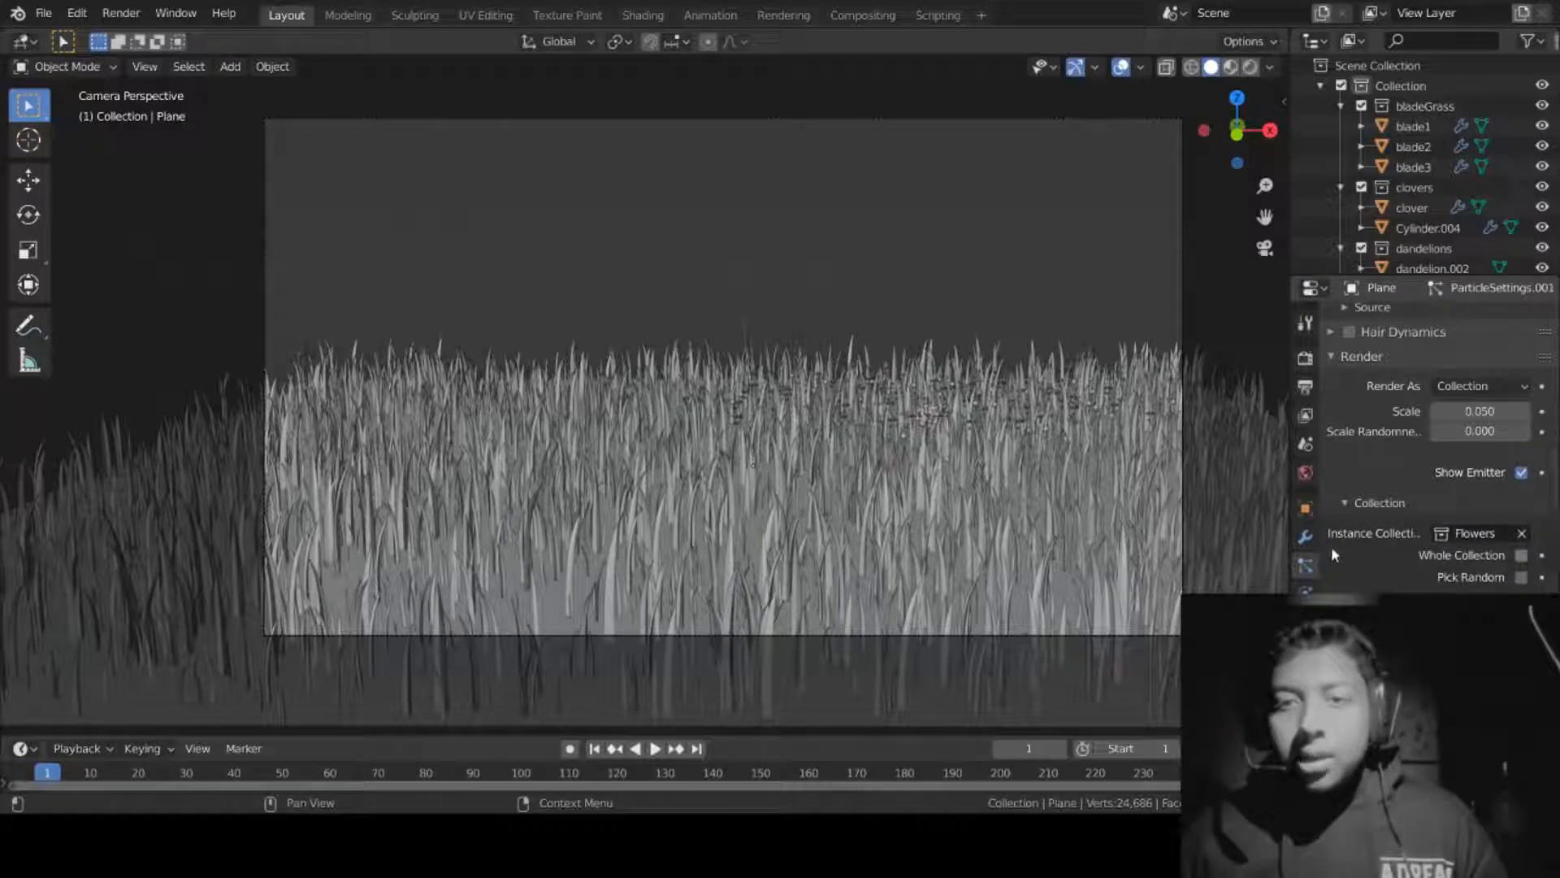
pyautogui.moveTo(748, 477); pyautogui.dragTo(1252, 297, button='middle')
pyautogui.click(1264, 248)
# Step: Assign a density vertex group to the Flowers particle system
pyautogui.scroll(-10, 1485, 491)
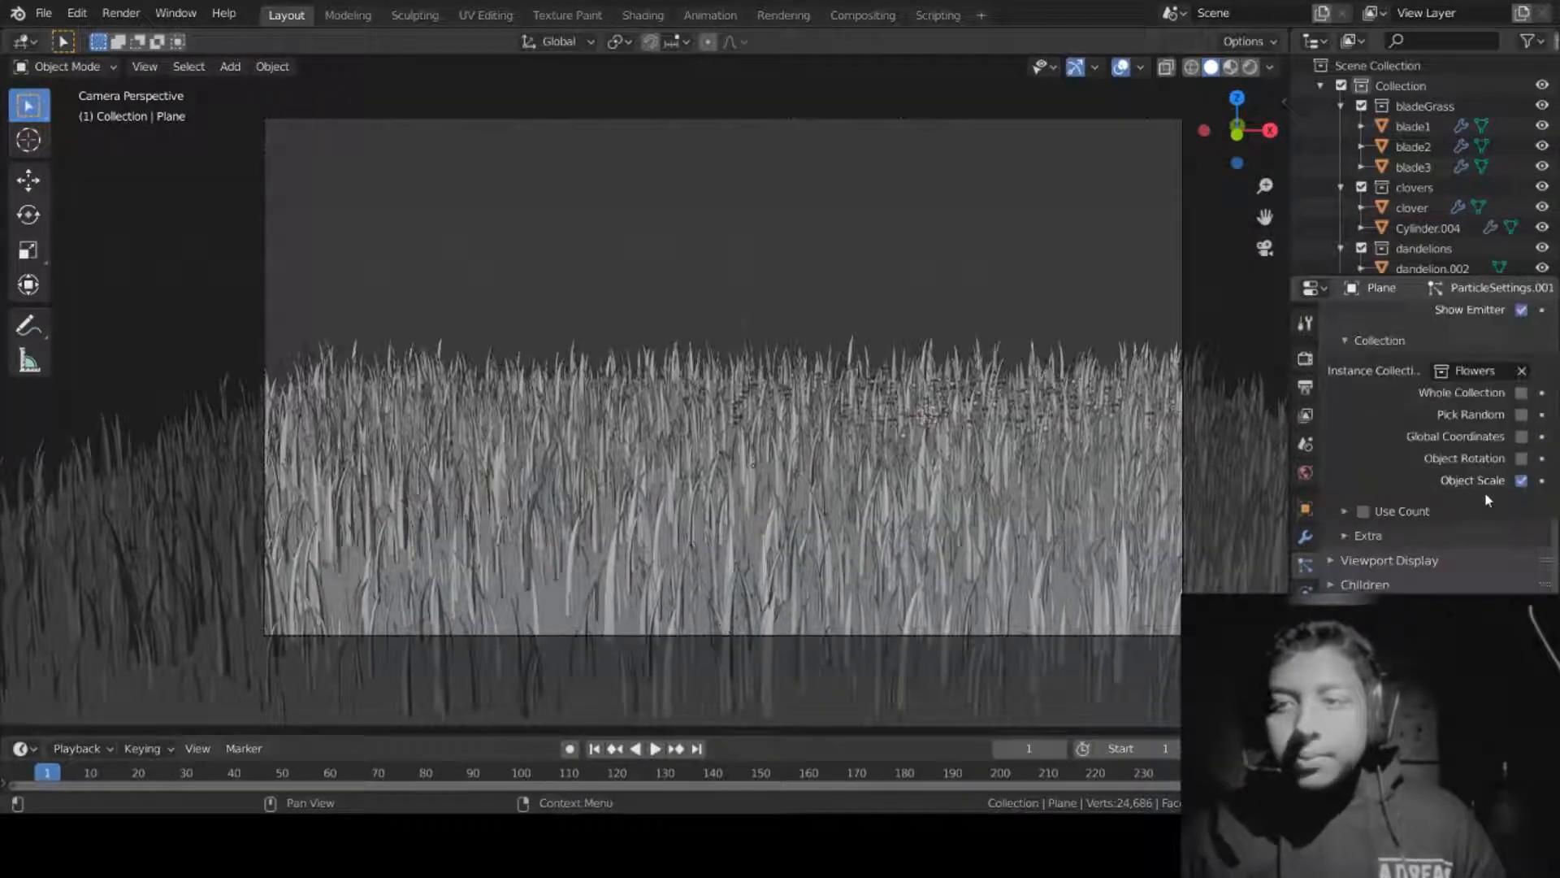
pyautogui.click(1465, 568)
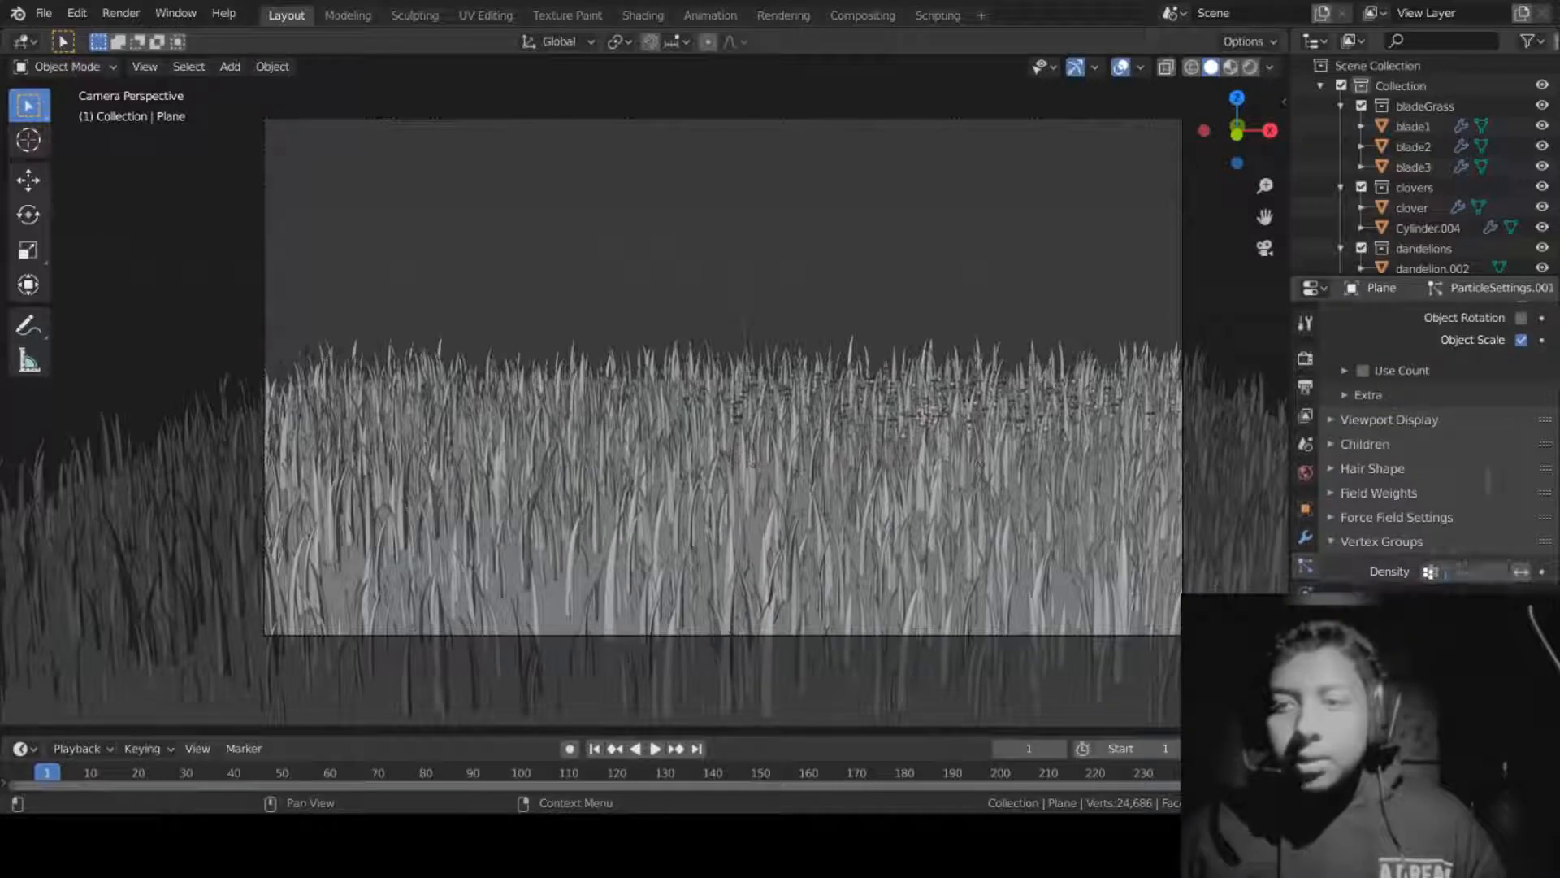
pyautogui.scroll(6, 1486, 483)
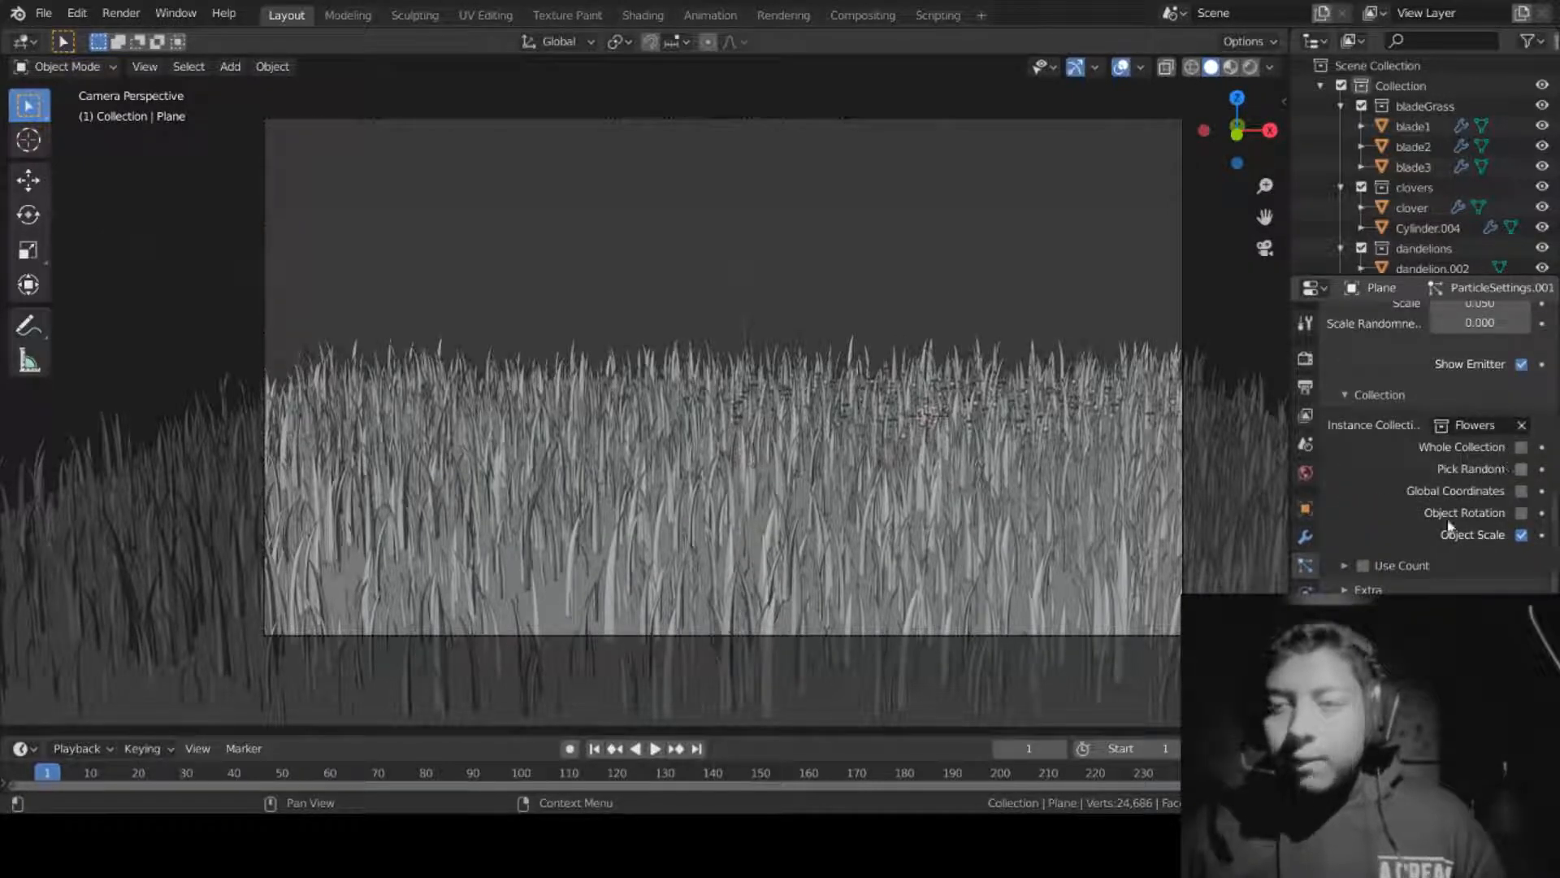
pyautogui.scroll(9, 1462, 487)
# Step: Try a larger render scale of about 0.390 for the Flowers particles
pyautogui.scroll(-4, 1478, 461)
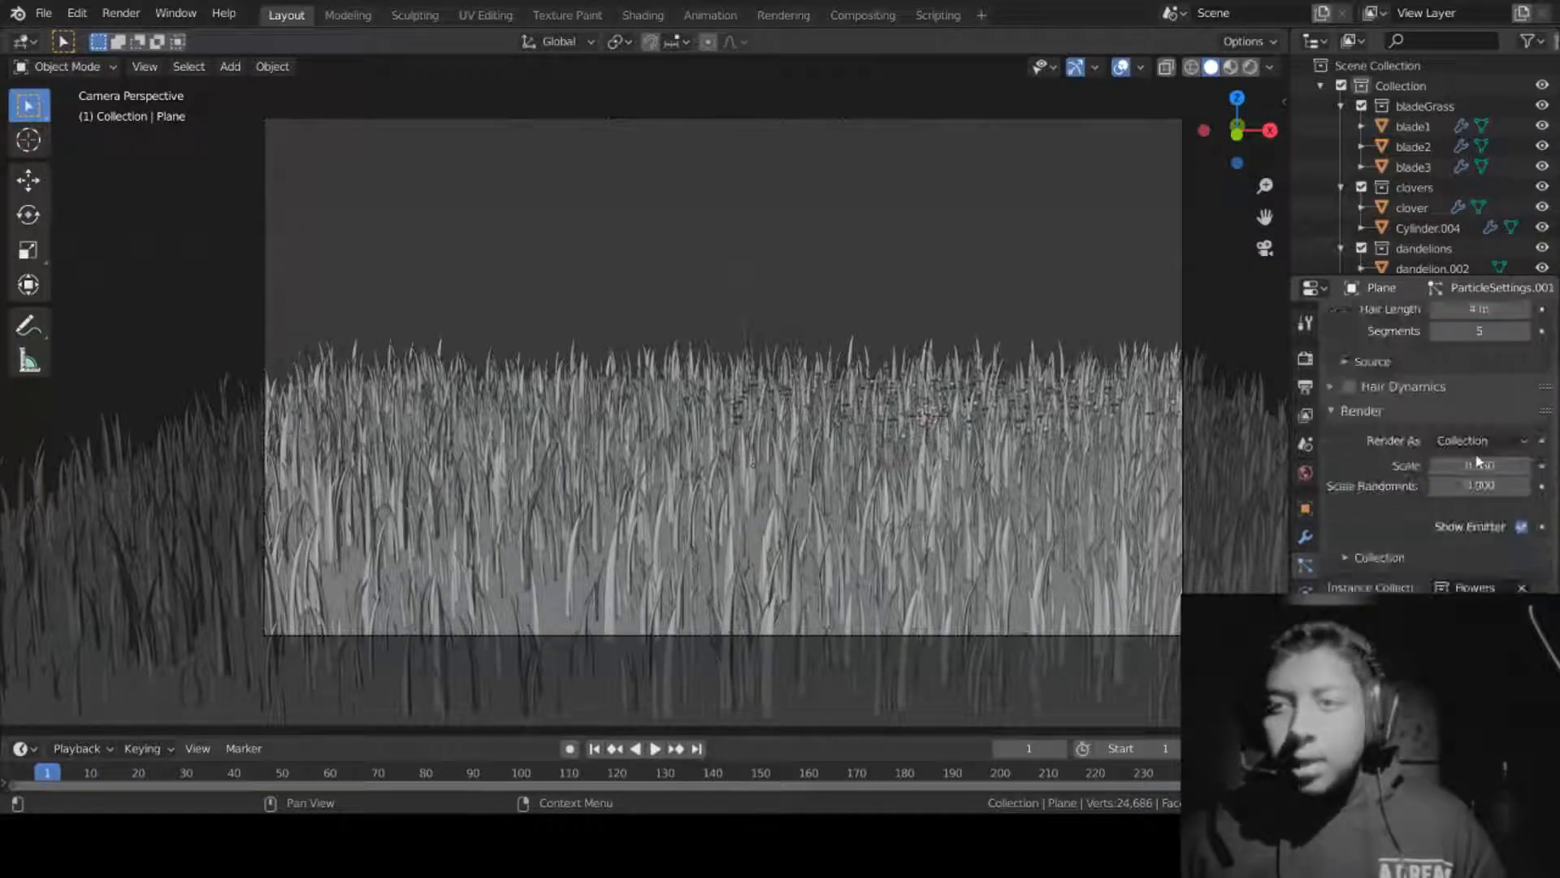
pyautogui.moveTo(1473, 466)
pyautogui.mouseDown()
pyautogui.moveTo(1553, 466)
pyautogui.moveTo(1472, 465)
pyautogui.mouseUp()
pyautogui.scroll(-1, 1463, 512)
pyautogui.scroll(-7, 1455, 520)
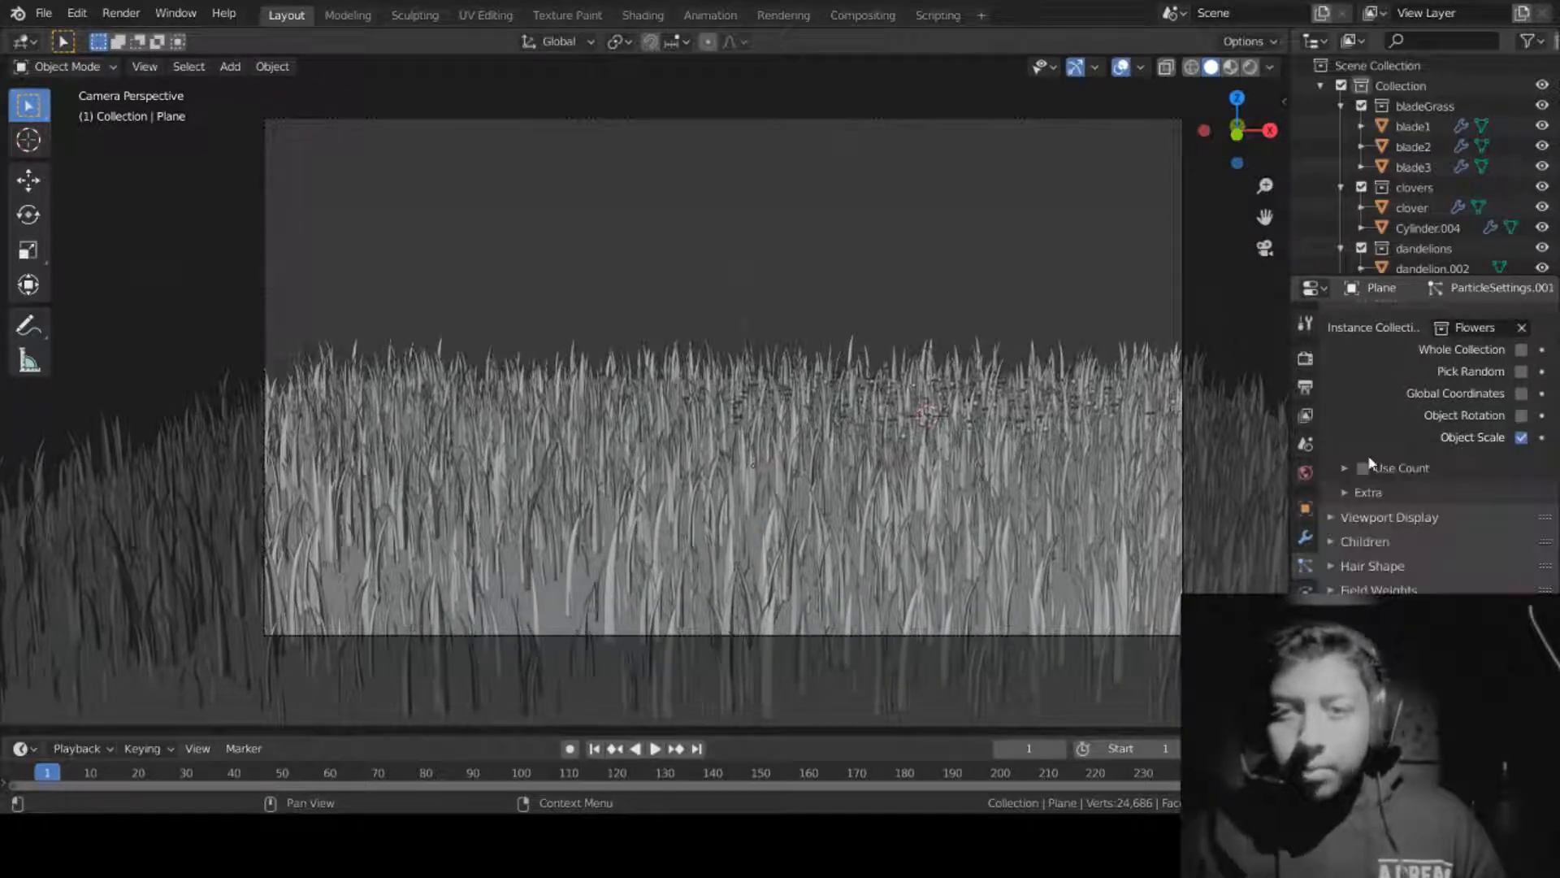
pyautogui.scroll(6, 1445, 427)
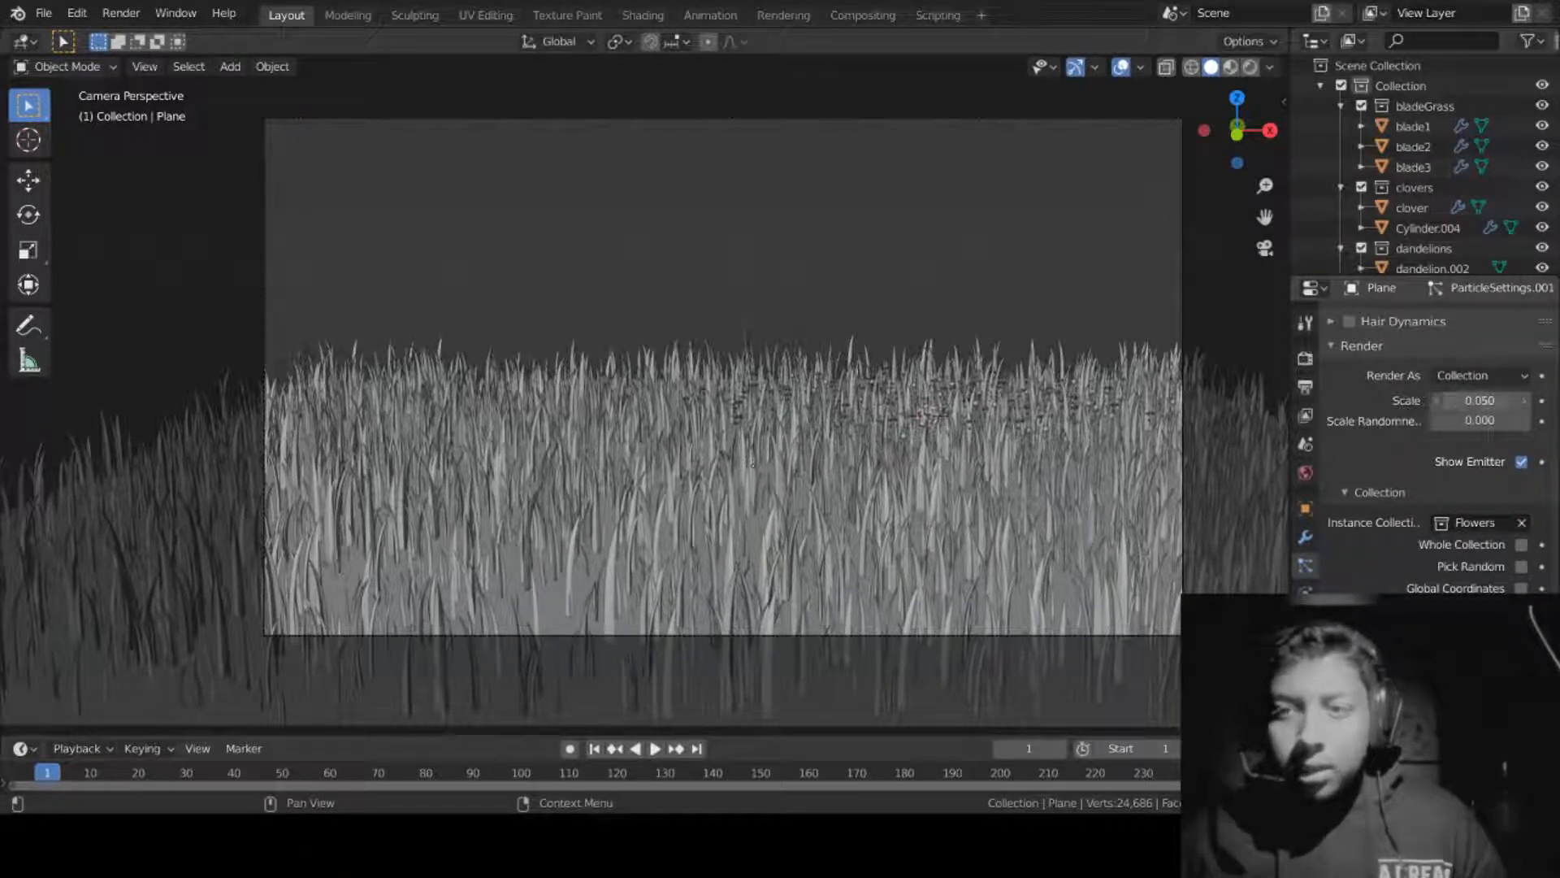
pyautogui.moveTo(1479, 400)
pyautogui.mouseDown()
pyautogui.moveTo(1520, 401)
pyautogui.moveTo(1479, 400)
pyautogui.mouseUp()
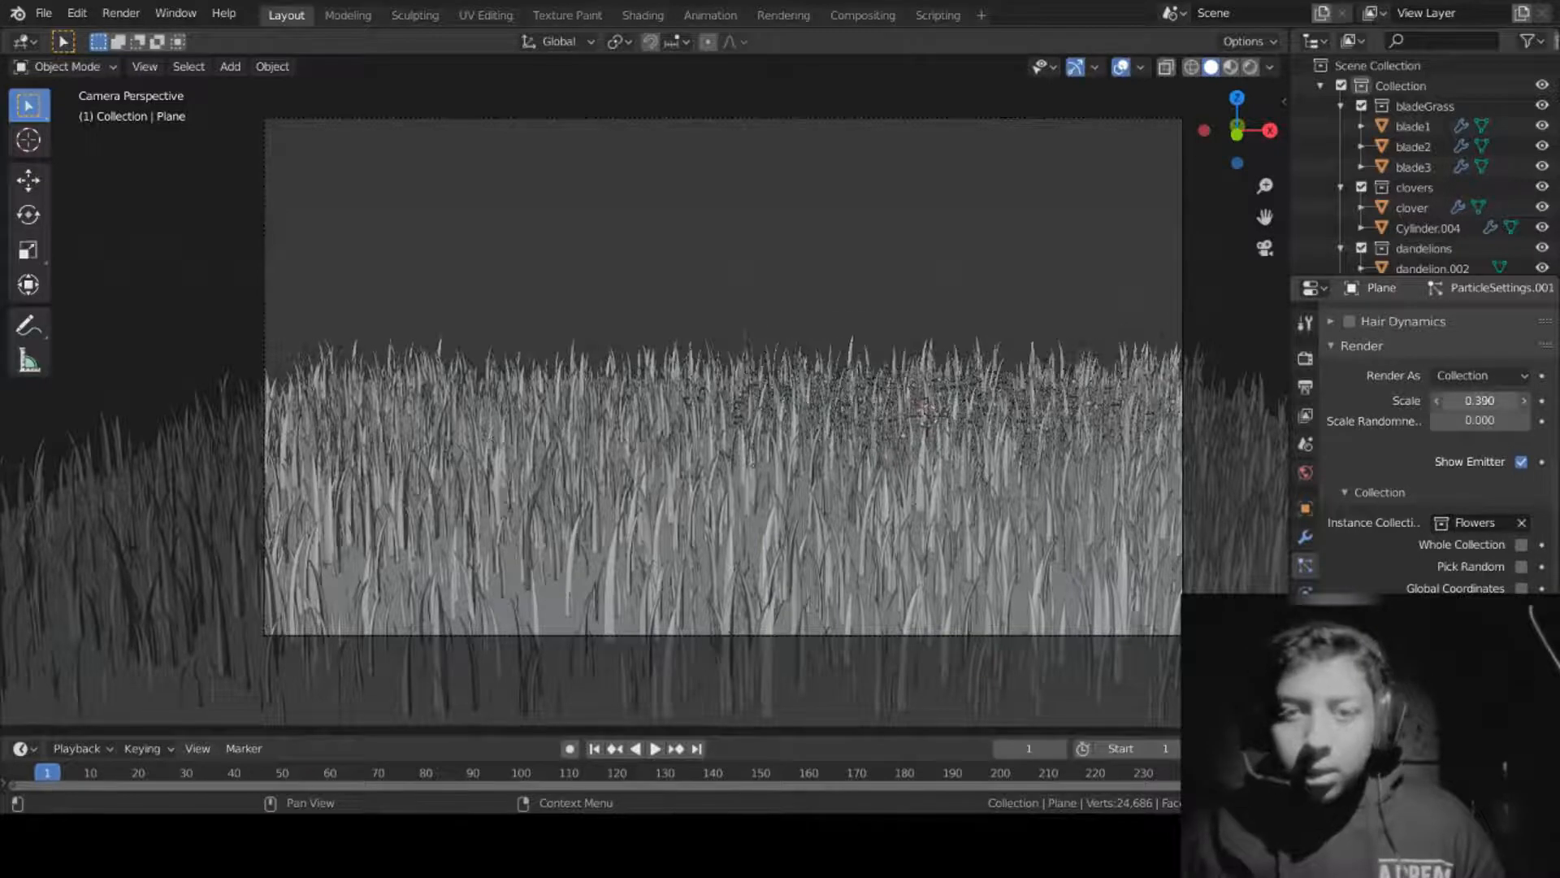
# Step: Set the Flowers particle system's emission number to 20 and its render scale to 1.880
pyautogui.scroll(6, 1463, 398)
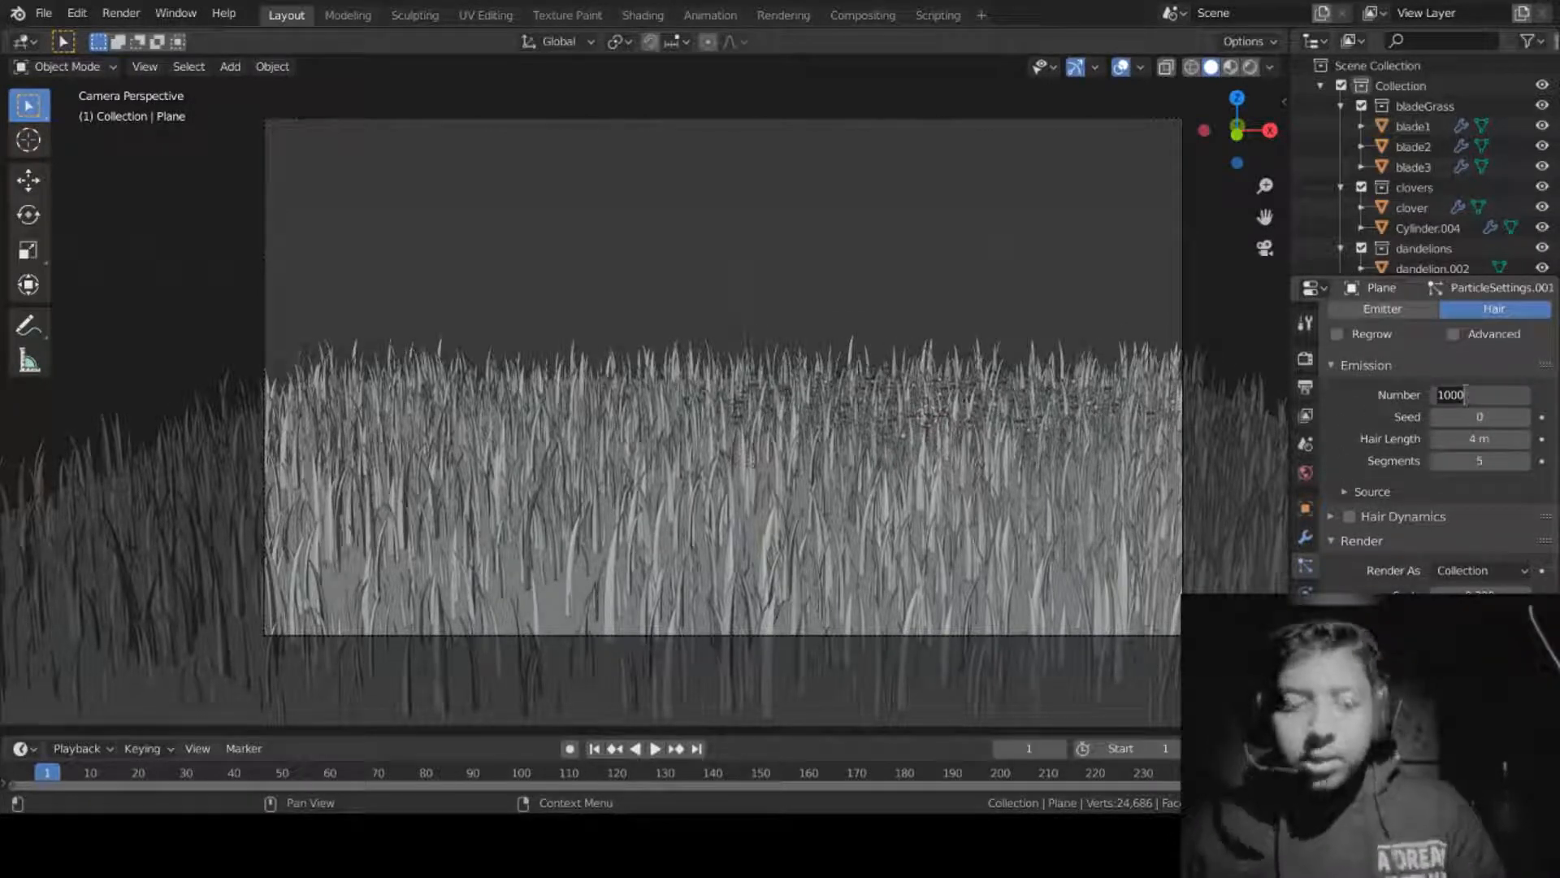
pyautogui.press('Return')
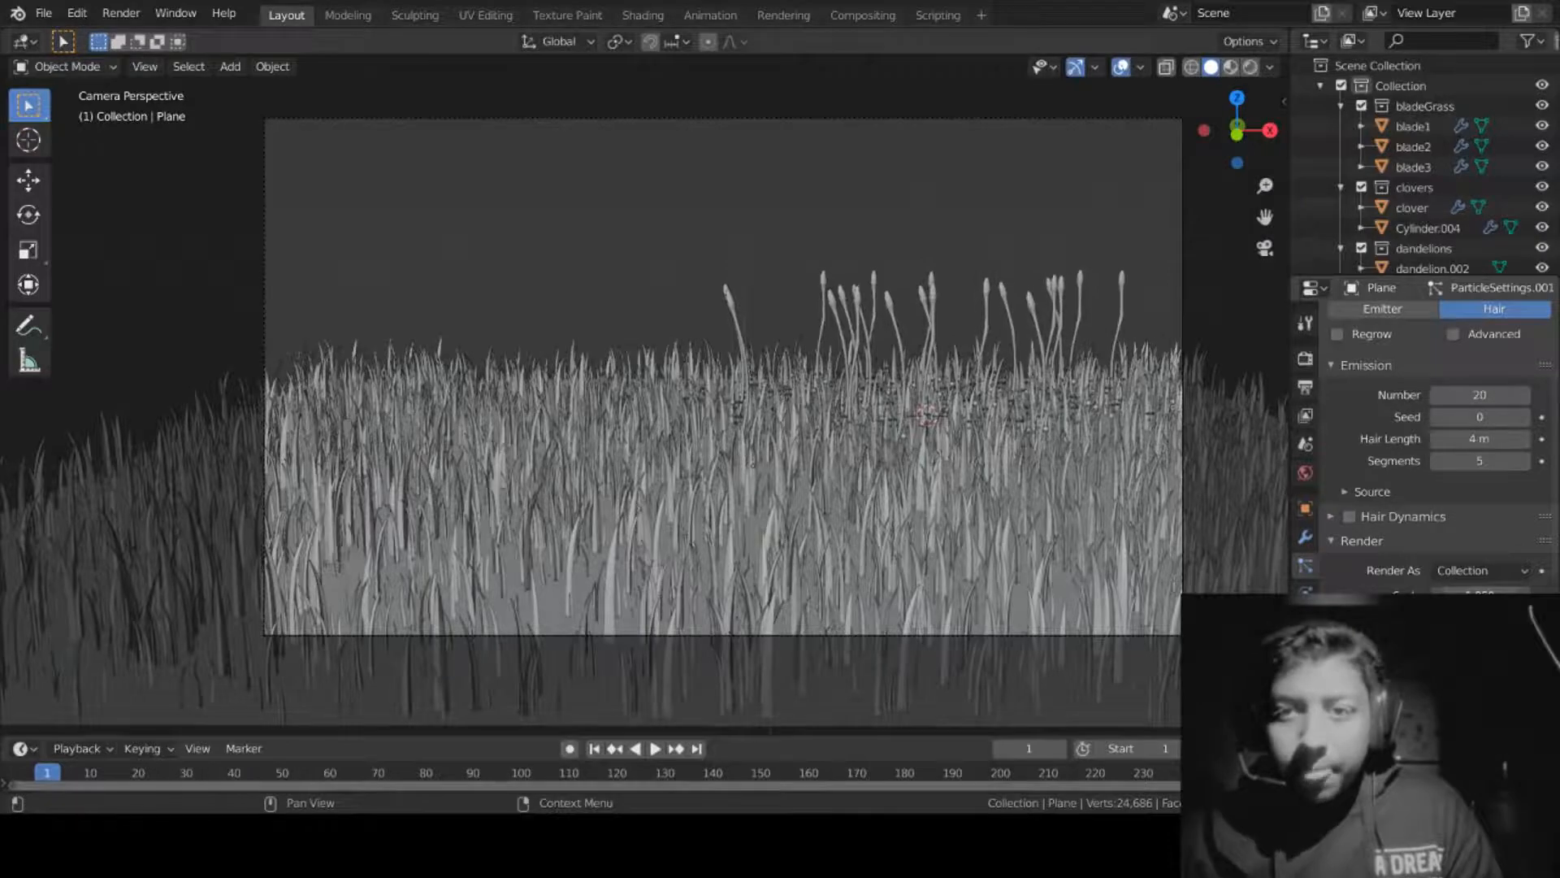
pyautogui.scroll(3, 1016, 422)
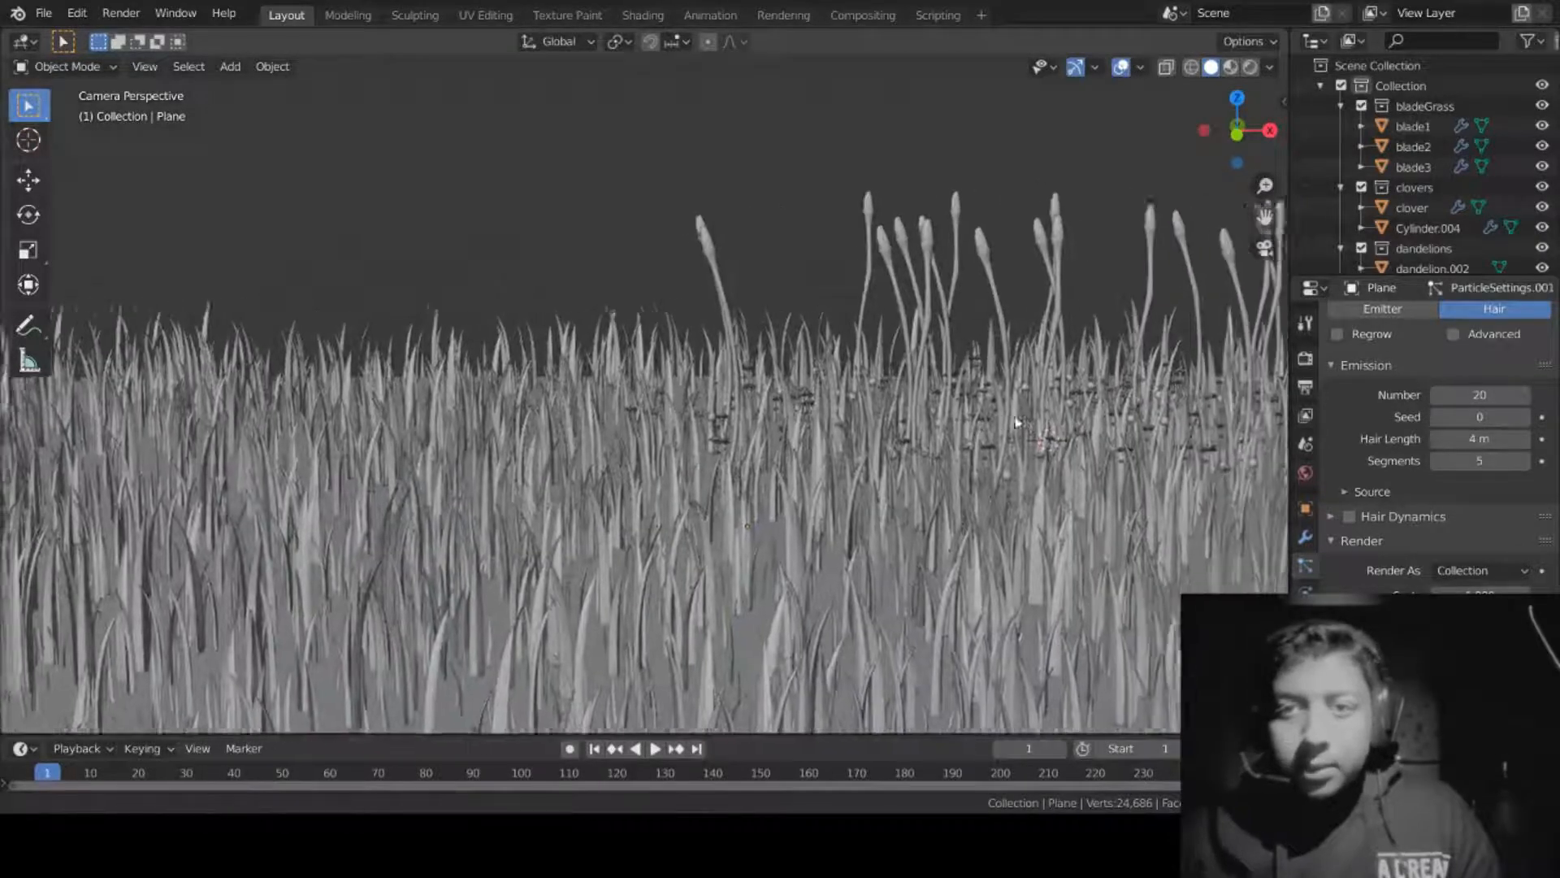
pyautogui.scroll(-4, 1016, 421)
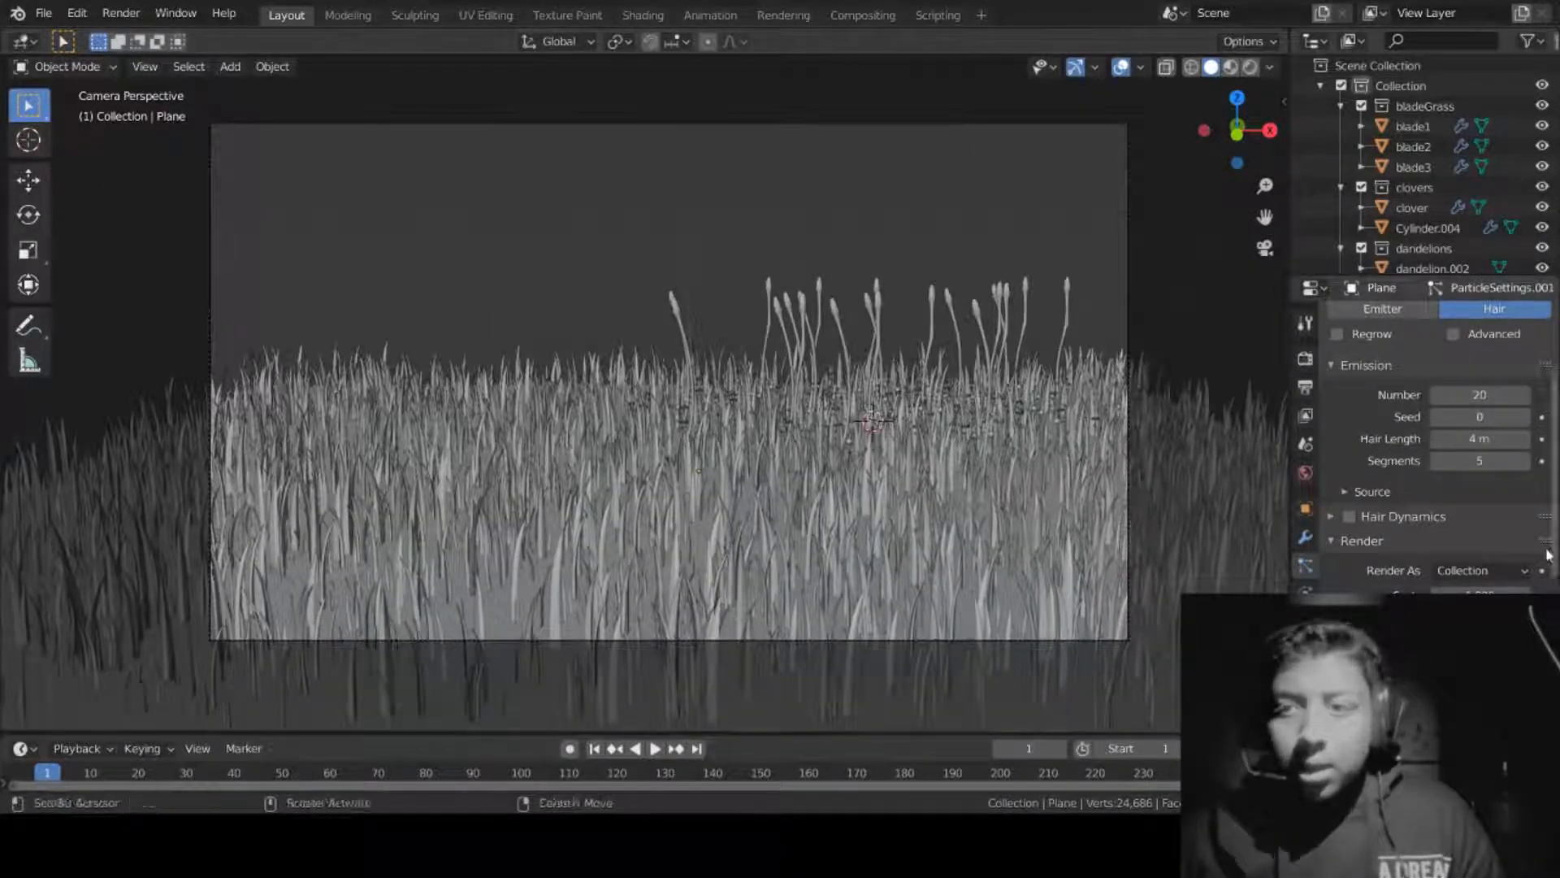
# Step: Try the Whole Collection option for the Flowers particle instances
pyautogui.scroll(-5, 1357, 413)
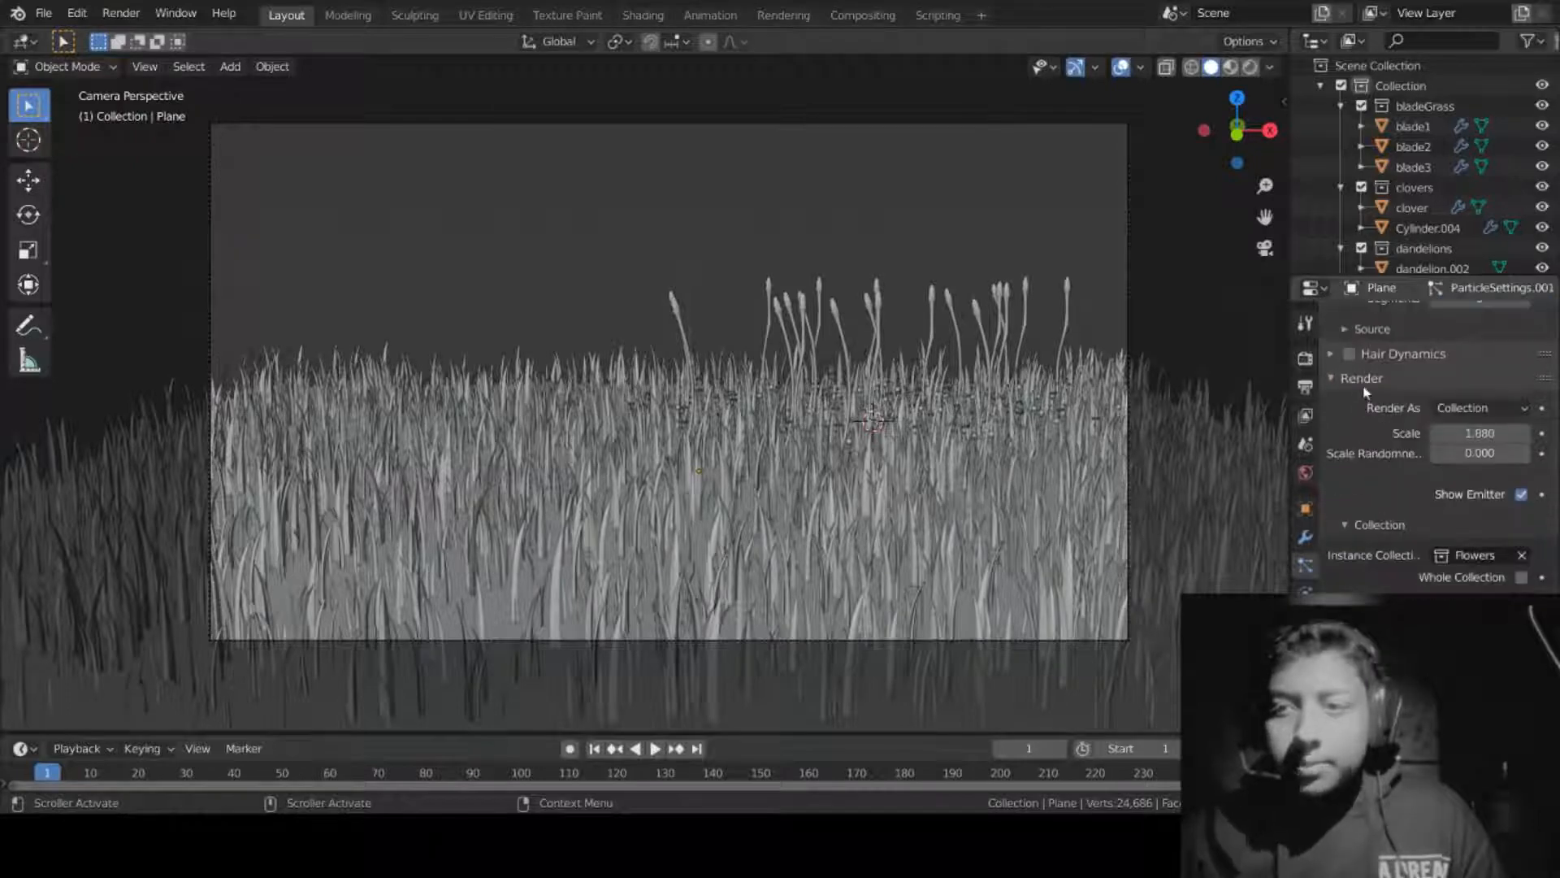
pyautogui.click(1522, 577)
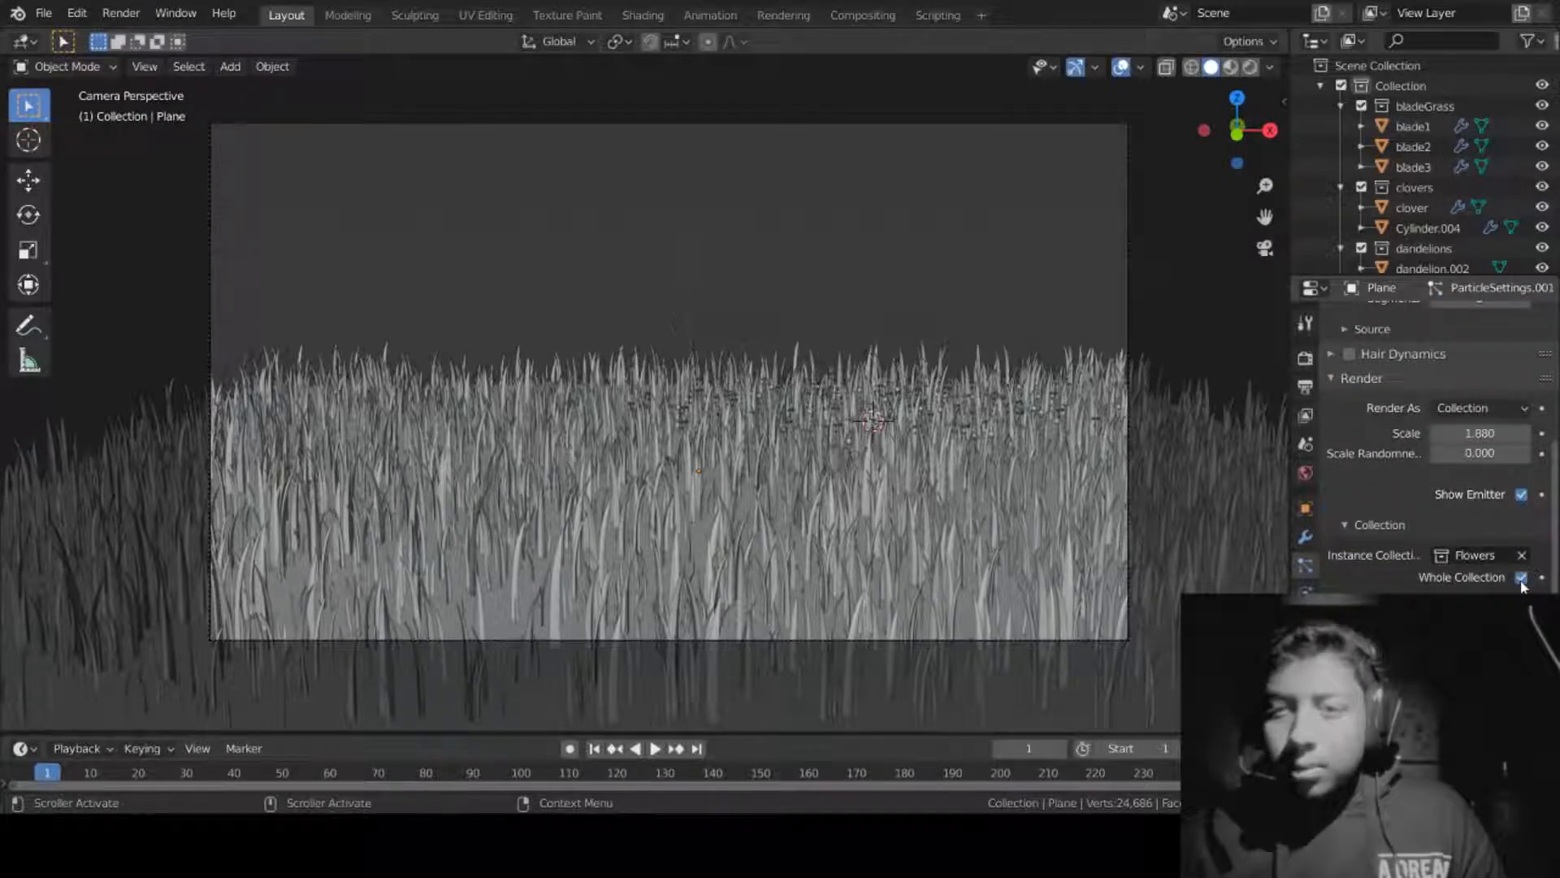
pyautogui.click(1521, 577)
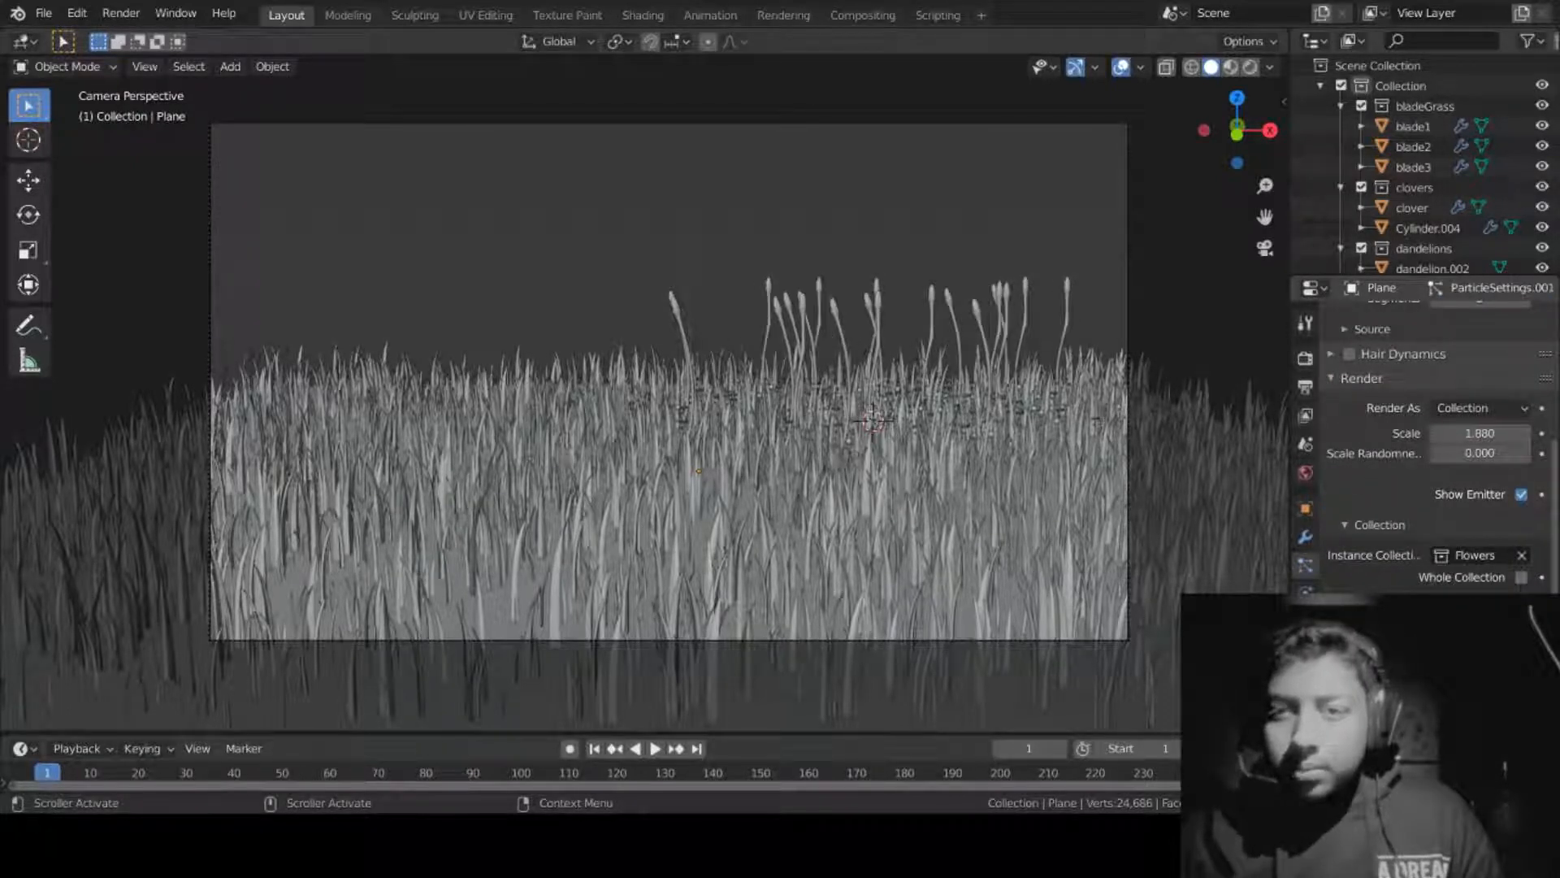
pyautogui.click(1522, 577)
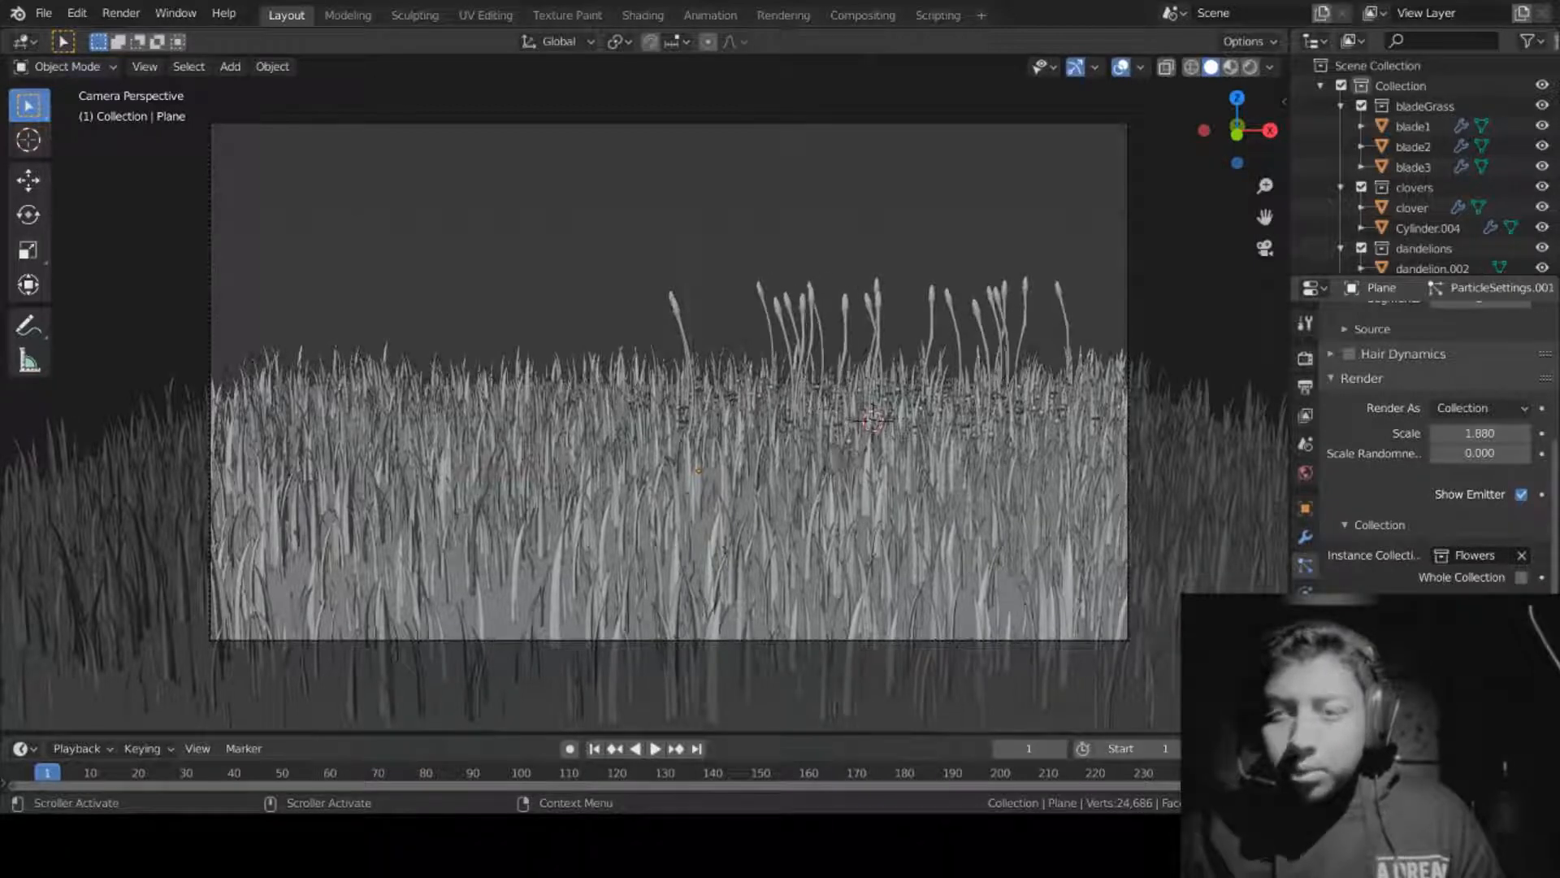
# Step: Set the Flowers particle system's rotation Randomize to 0.000 and Randomize Phase to 2.000
pyautogui.scroll(10, 1447, 512)
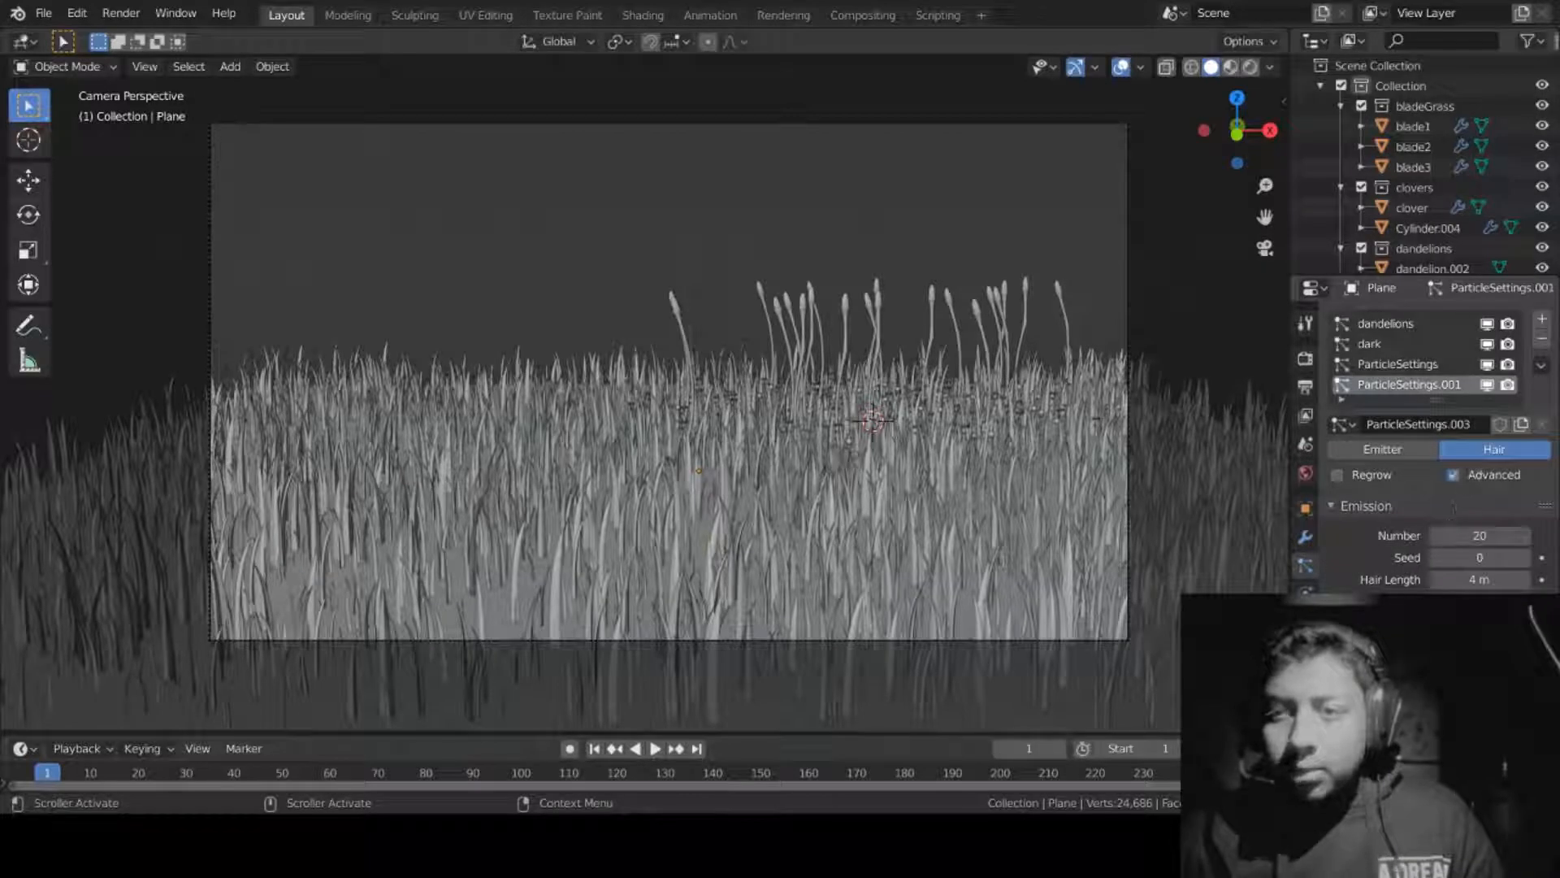
pyautogui.scroll(-5, 1349, 545)
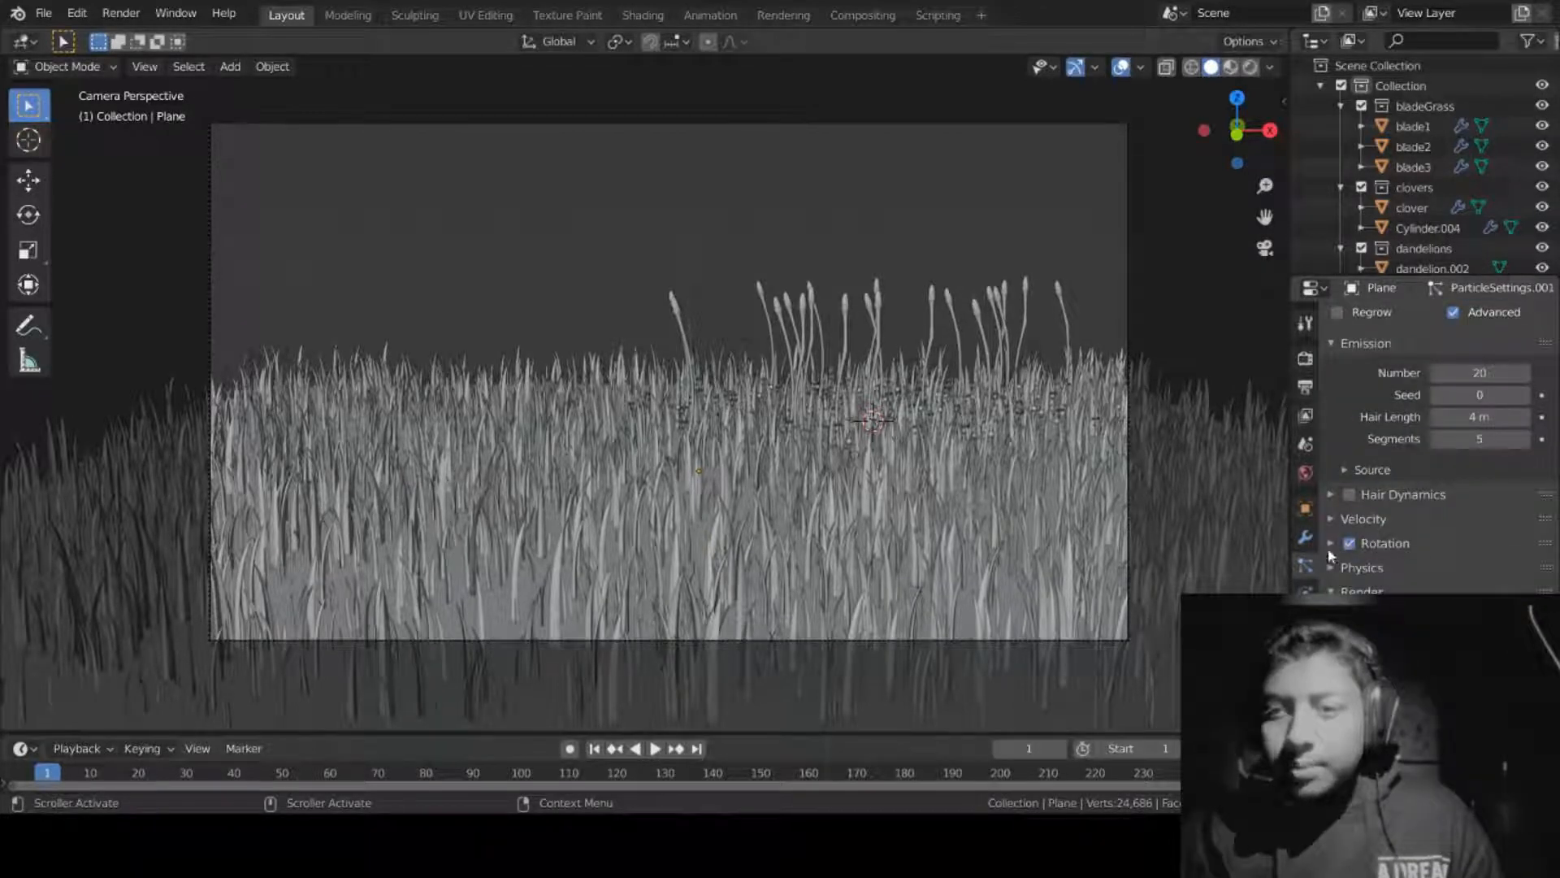
pyautogui.click(1329, 546)
pyautogui.scroll(-2, 1382, 544)
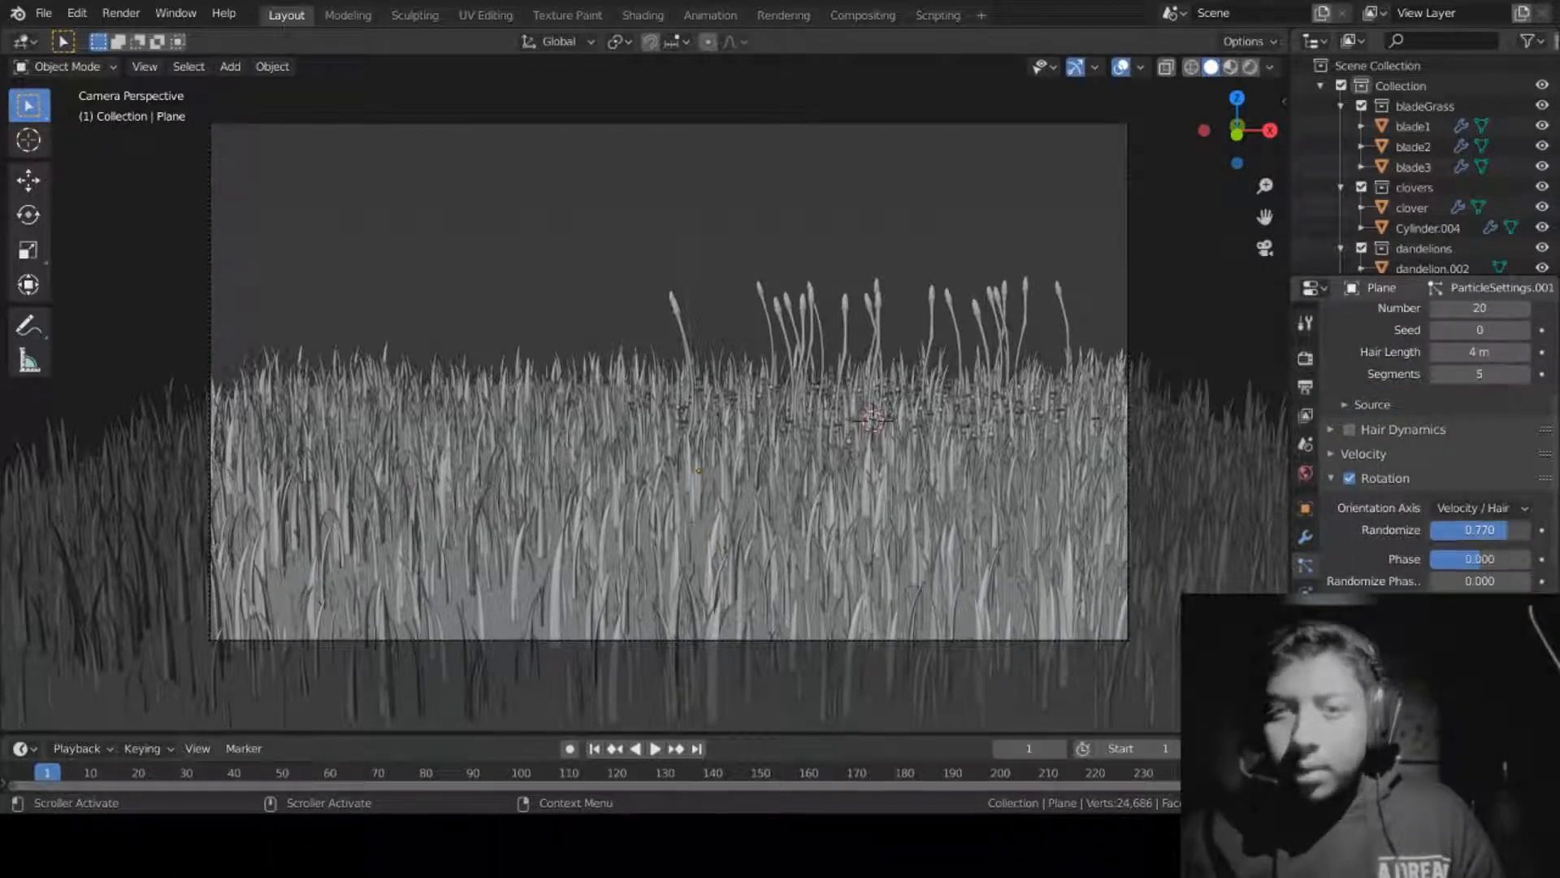
pyautogui.moveTo(1508, 530); pyautogui.dragTo(1460, 587)
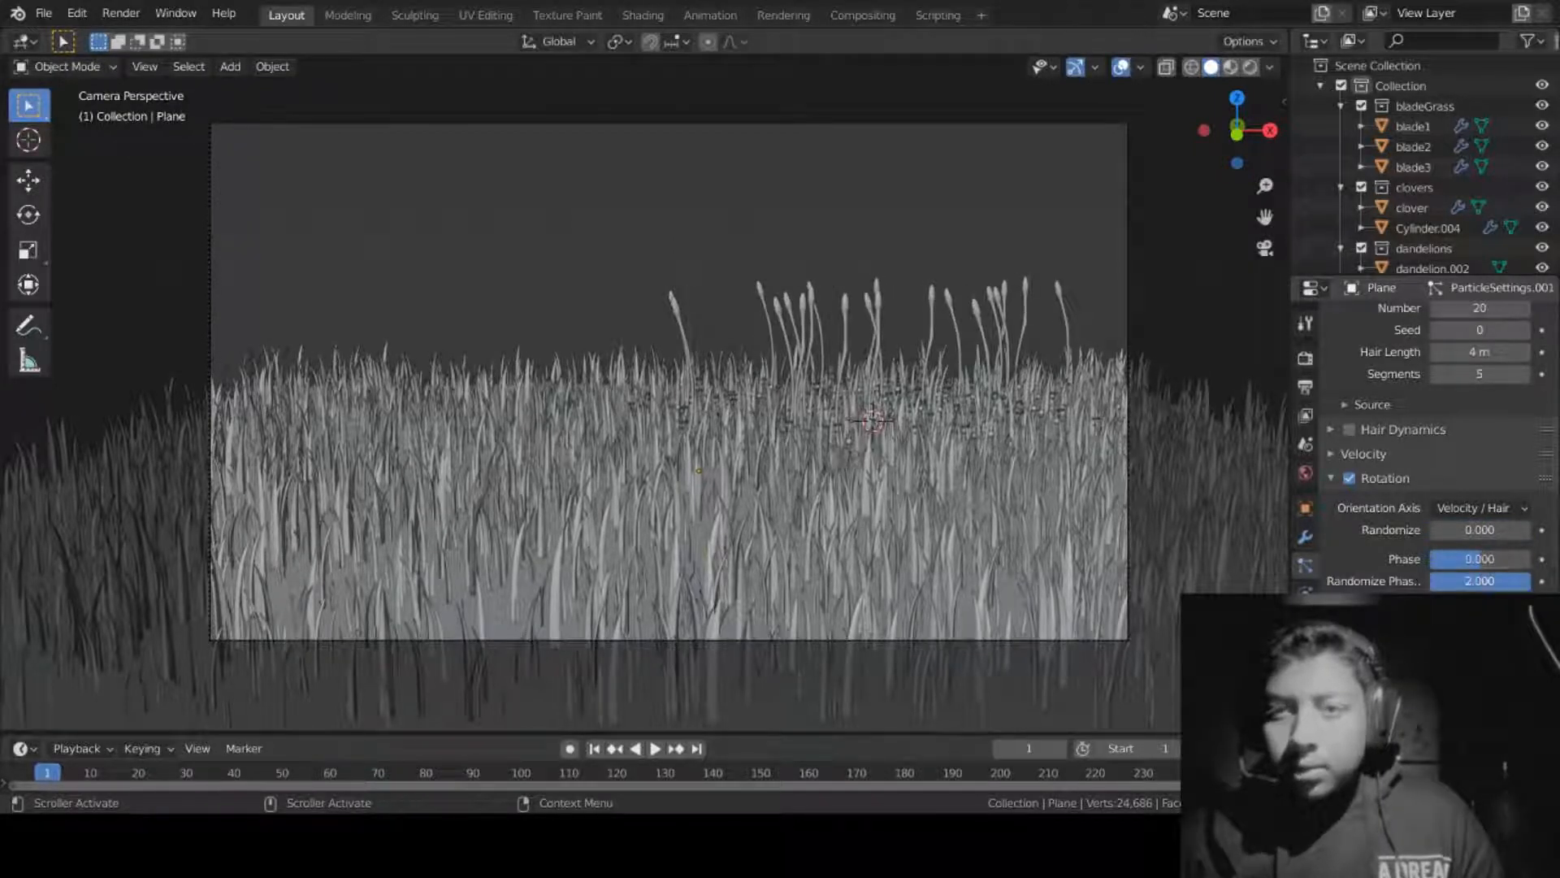
# Step: Orient the Flowers particles along Object Z with Phase 1.000 and Randomize Phase 2.000
pyautogui.click(1491, 509)
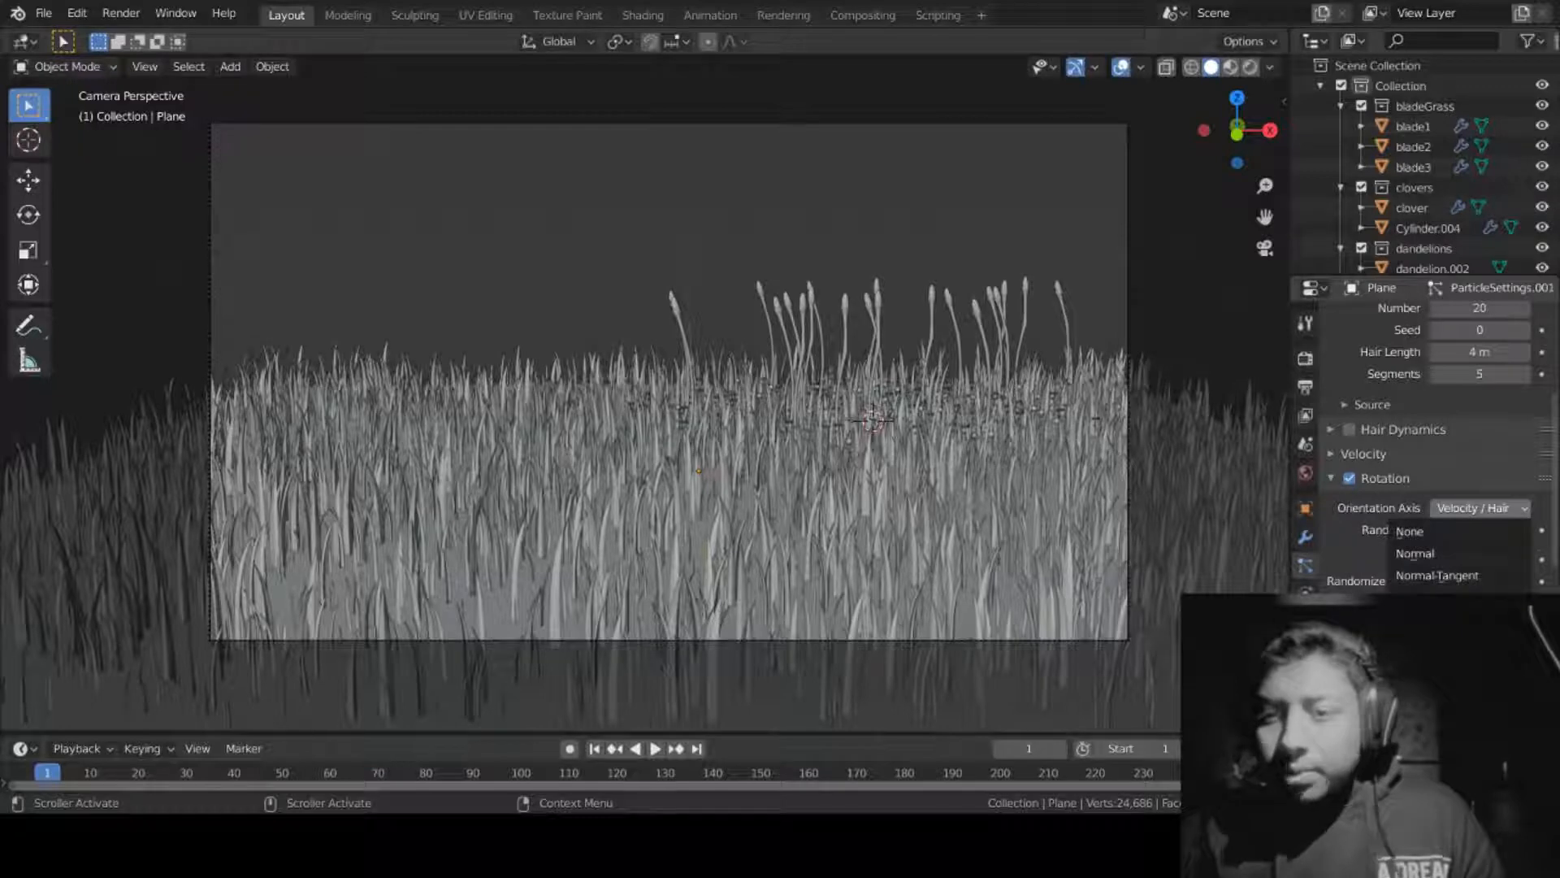
pyautogui.click(1460, 729)
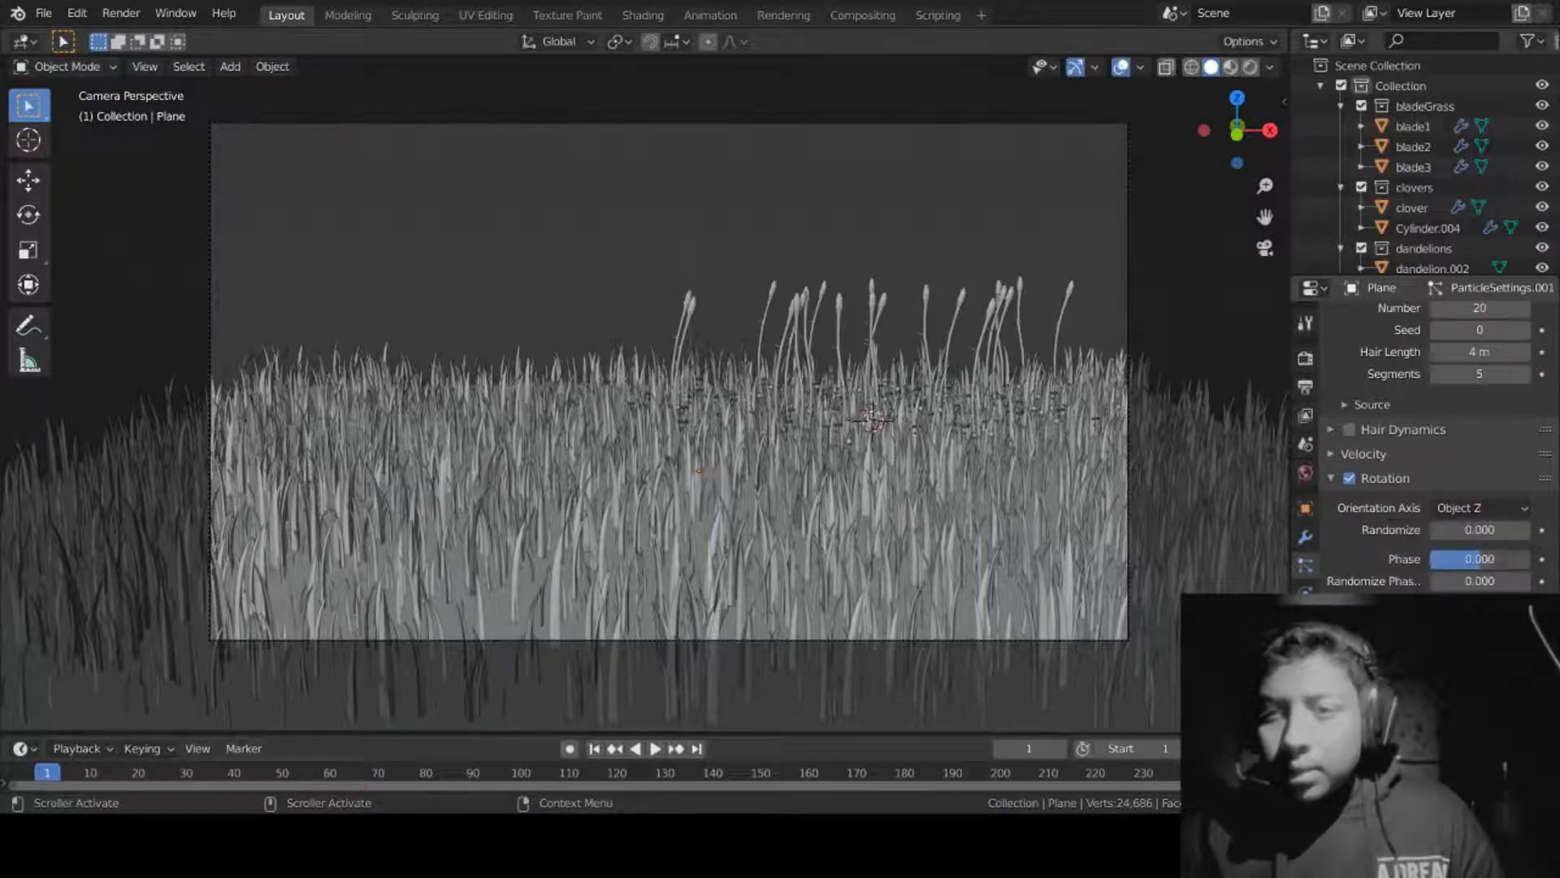
pyautogui.moveTo(1469, 562); pyautogui.dragTo(1549, 580)
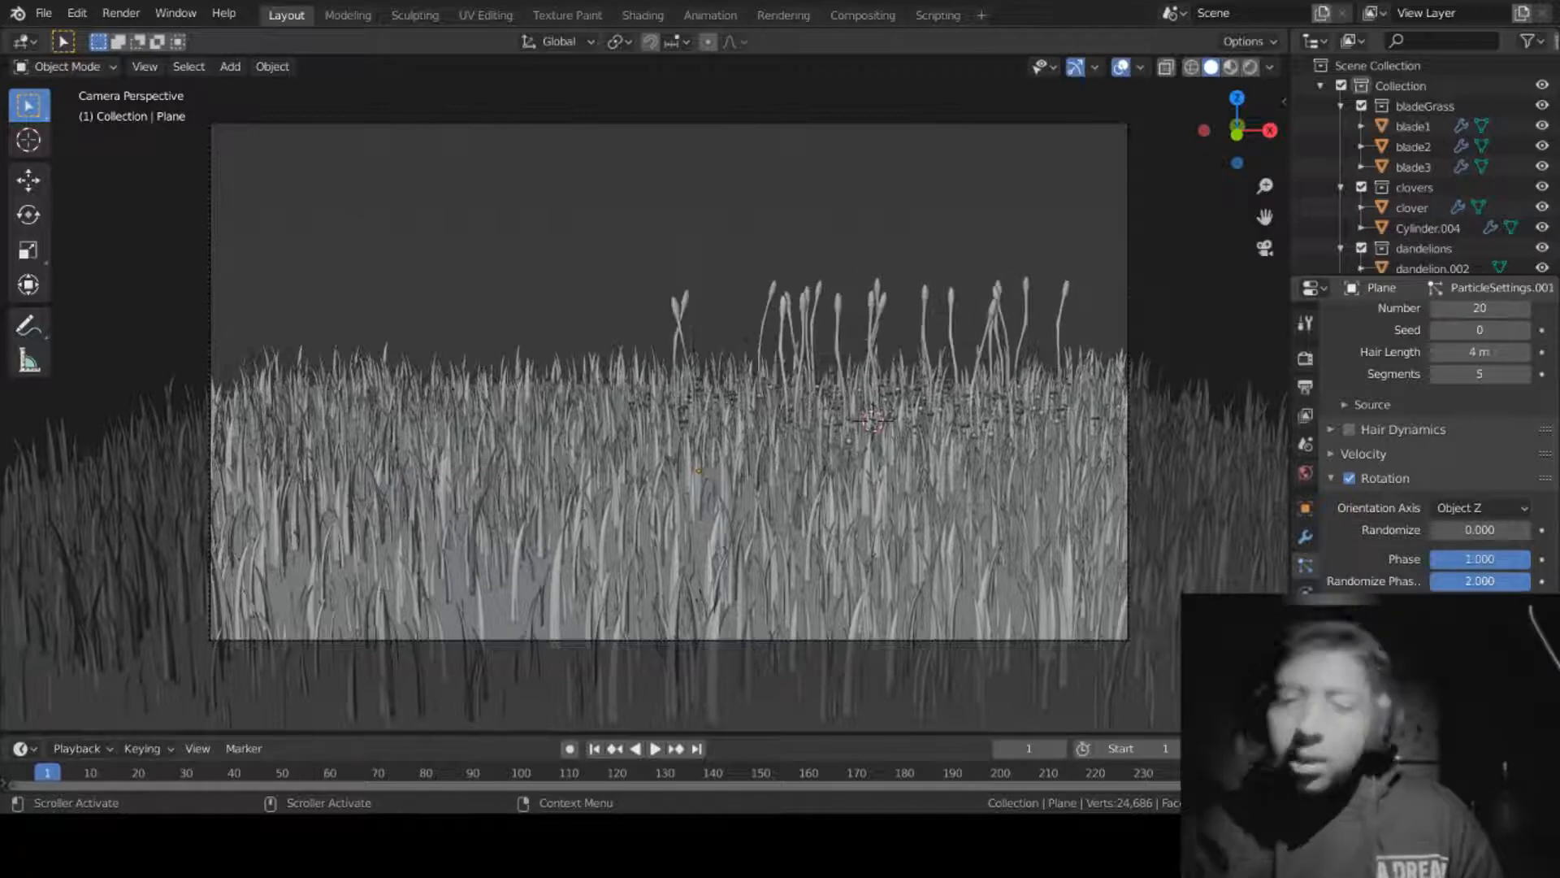
pyautogui.click(1349, 478)
pyautogui.click(1349, 478)
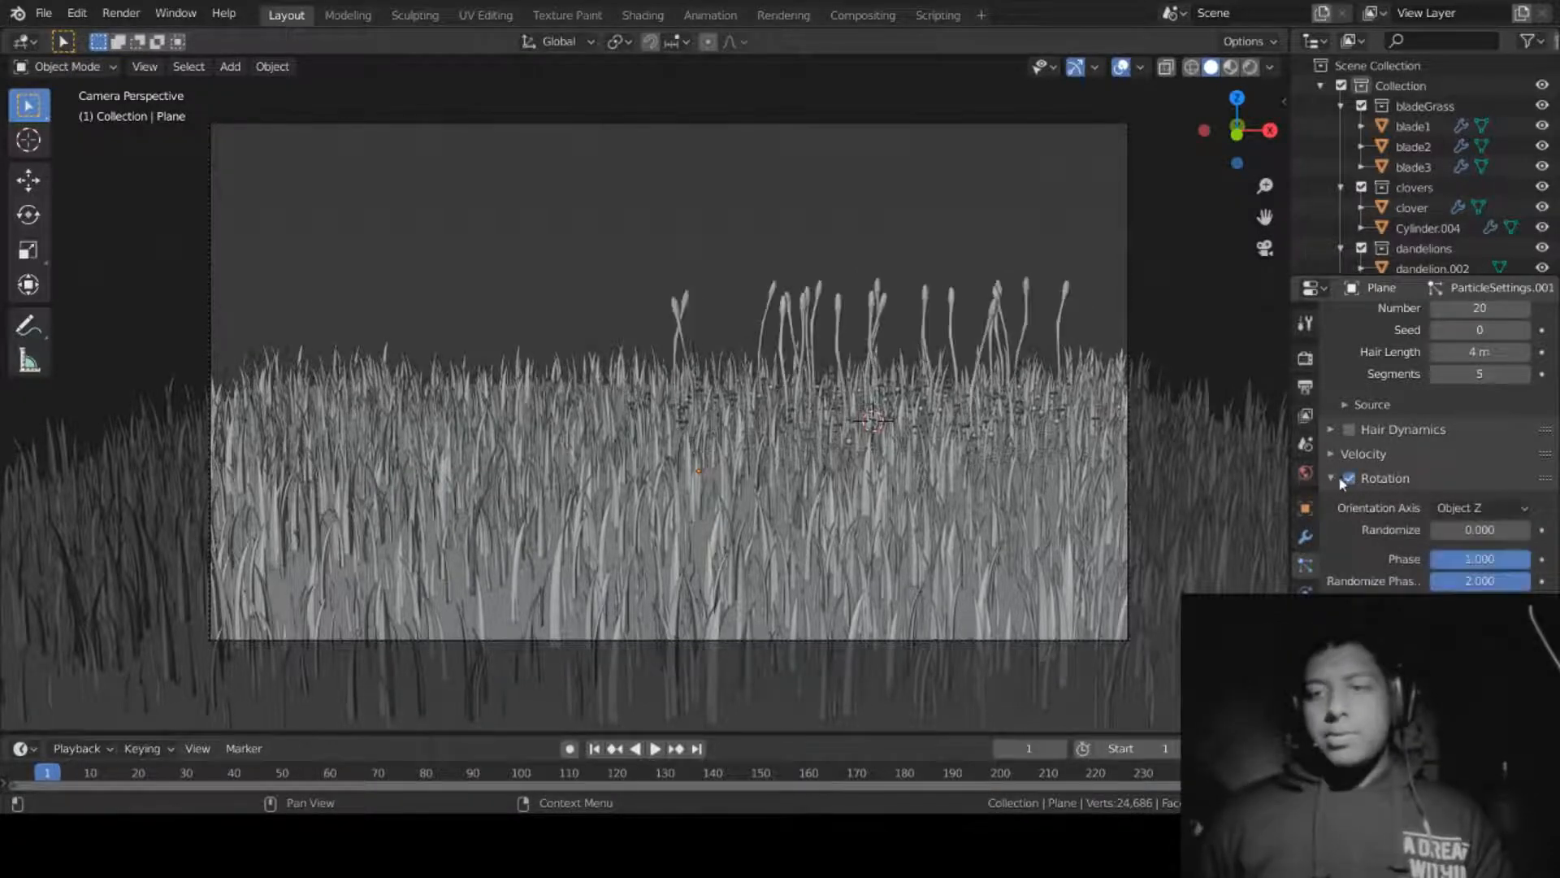
pyautogui.click(1331, 478)
pyautogui.scroll(2, 1093, 436)
pyautogui.scroll(-1, 1012, 446)
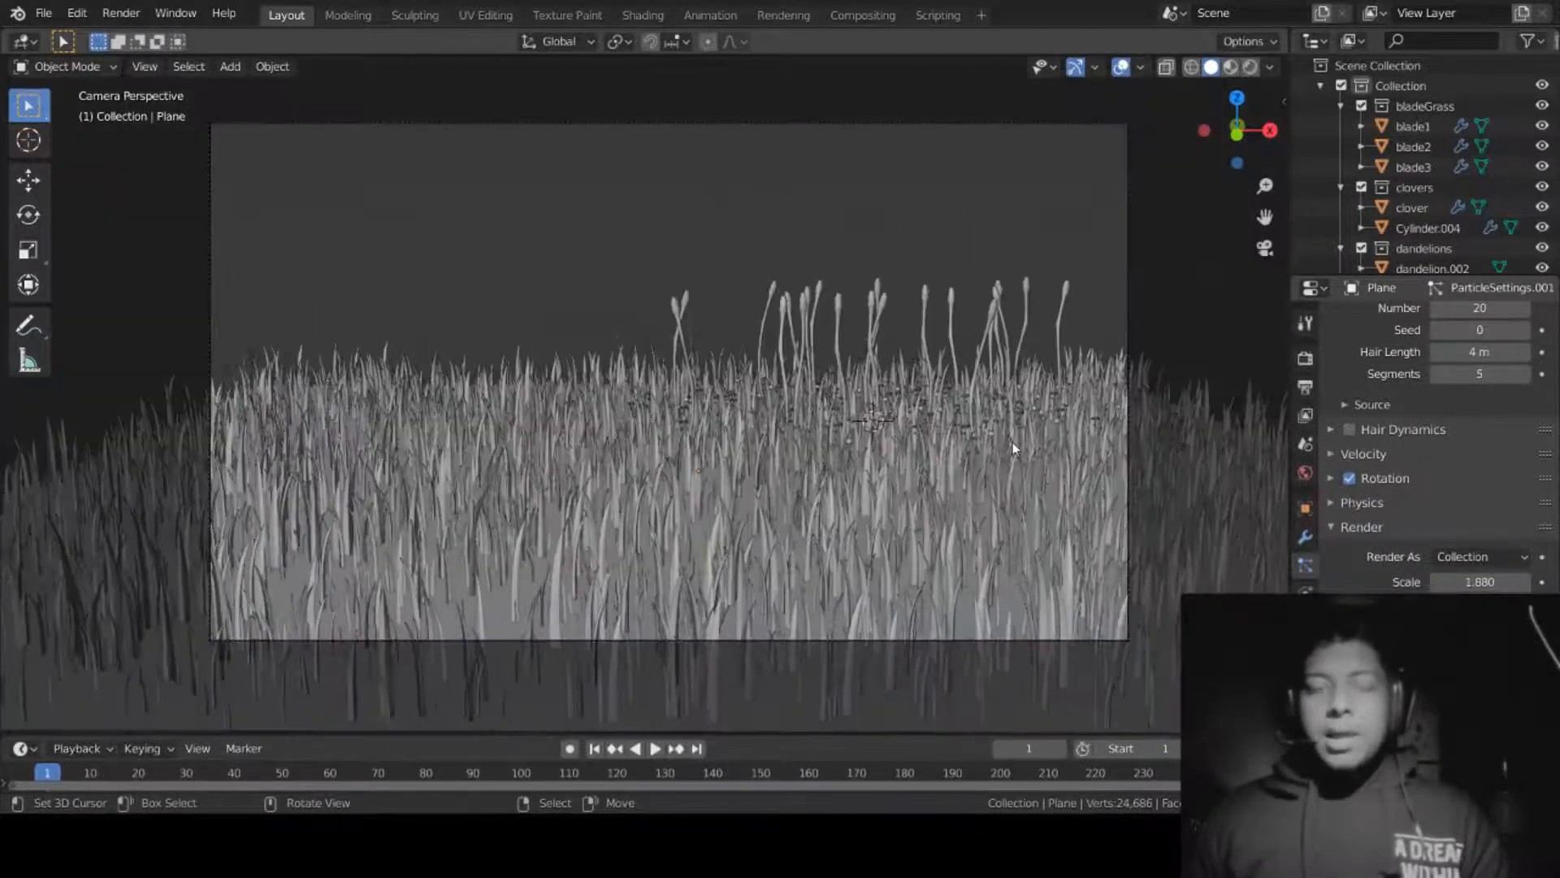
# Step: Put the ground plane into Edit Mode with vertex selection and enable proportional editing
pyautogui.moveTo(1010, 422); pyautogui.dragTo(1023, 379, button='middle')
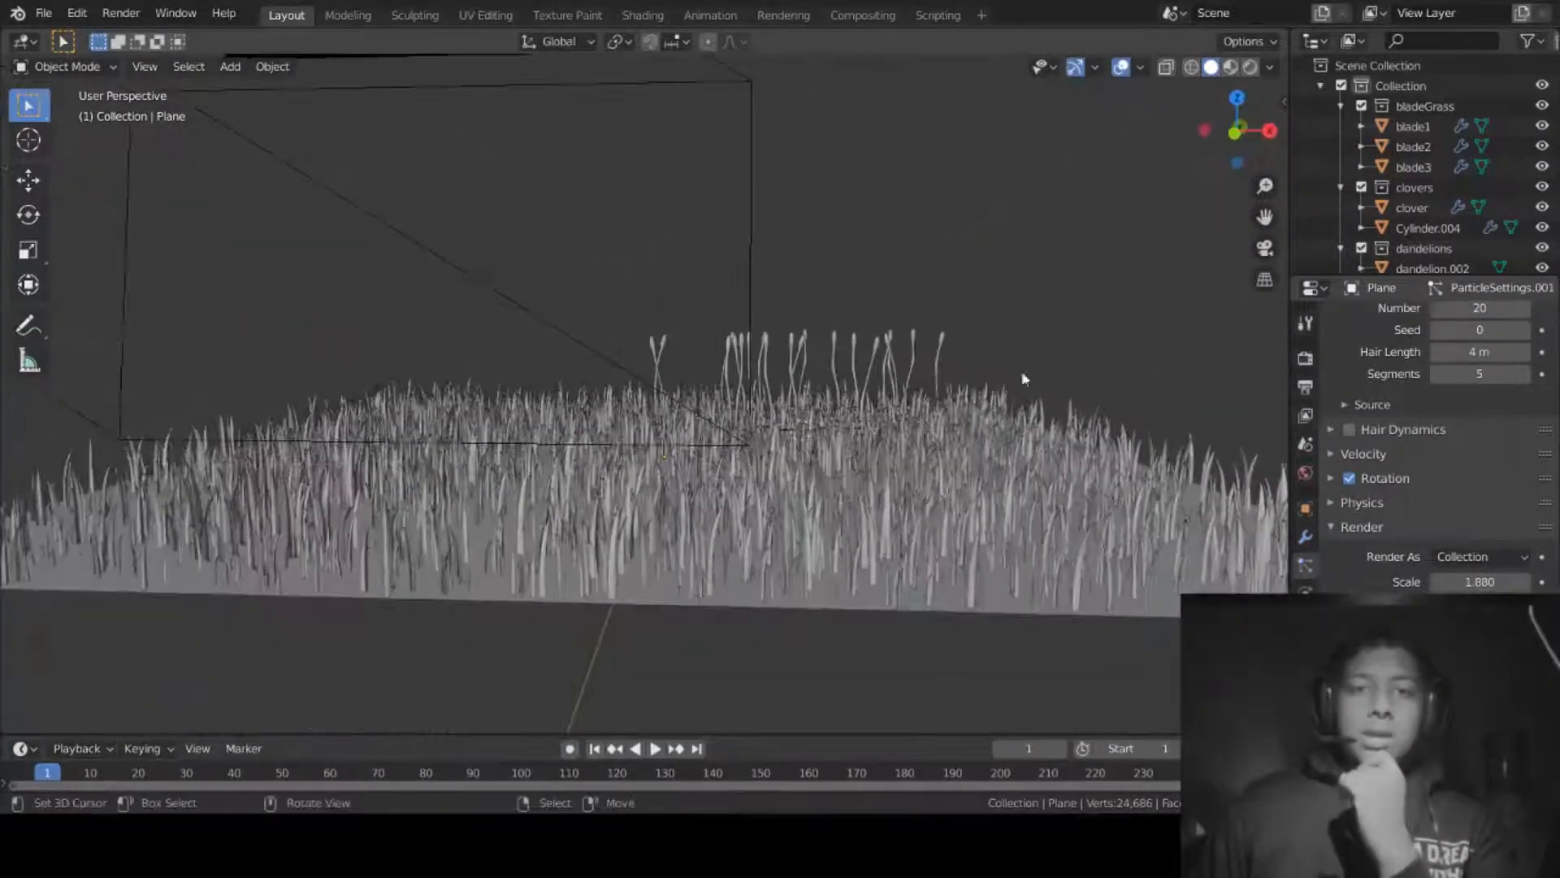
pyautogui.click(1265, 247)
pyautogui.click(705, 437)
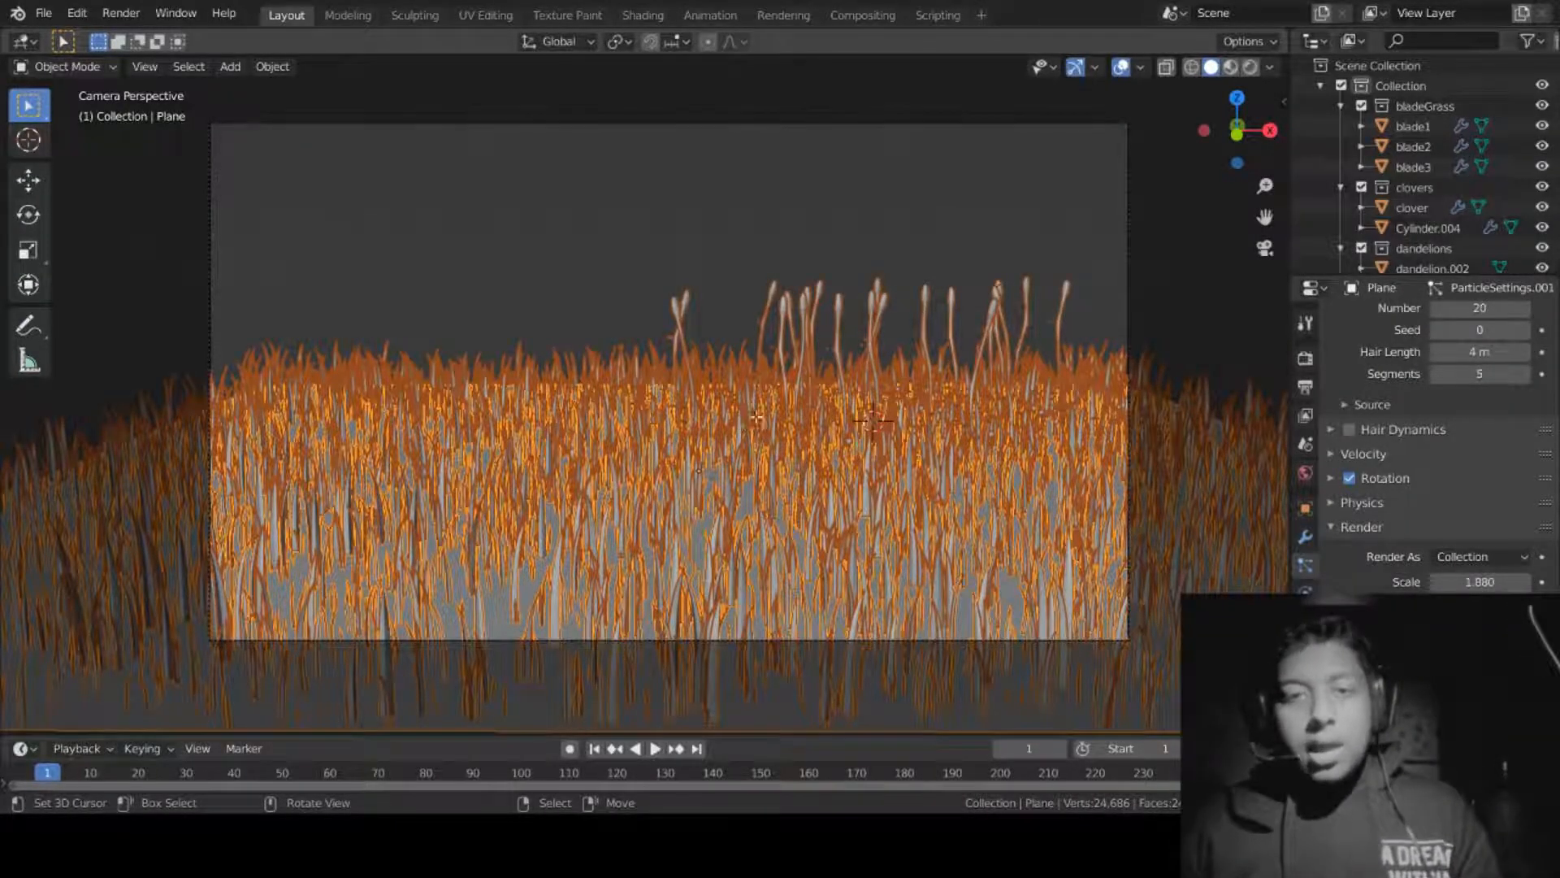
pyautogui.press('Tab')
pyautogui.click(517, 404)
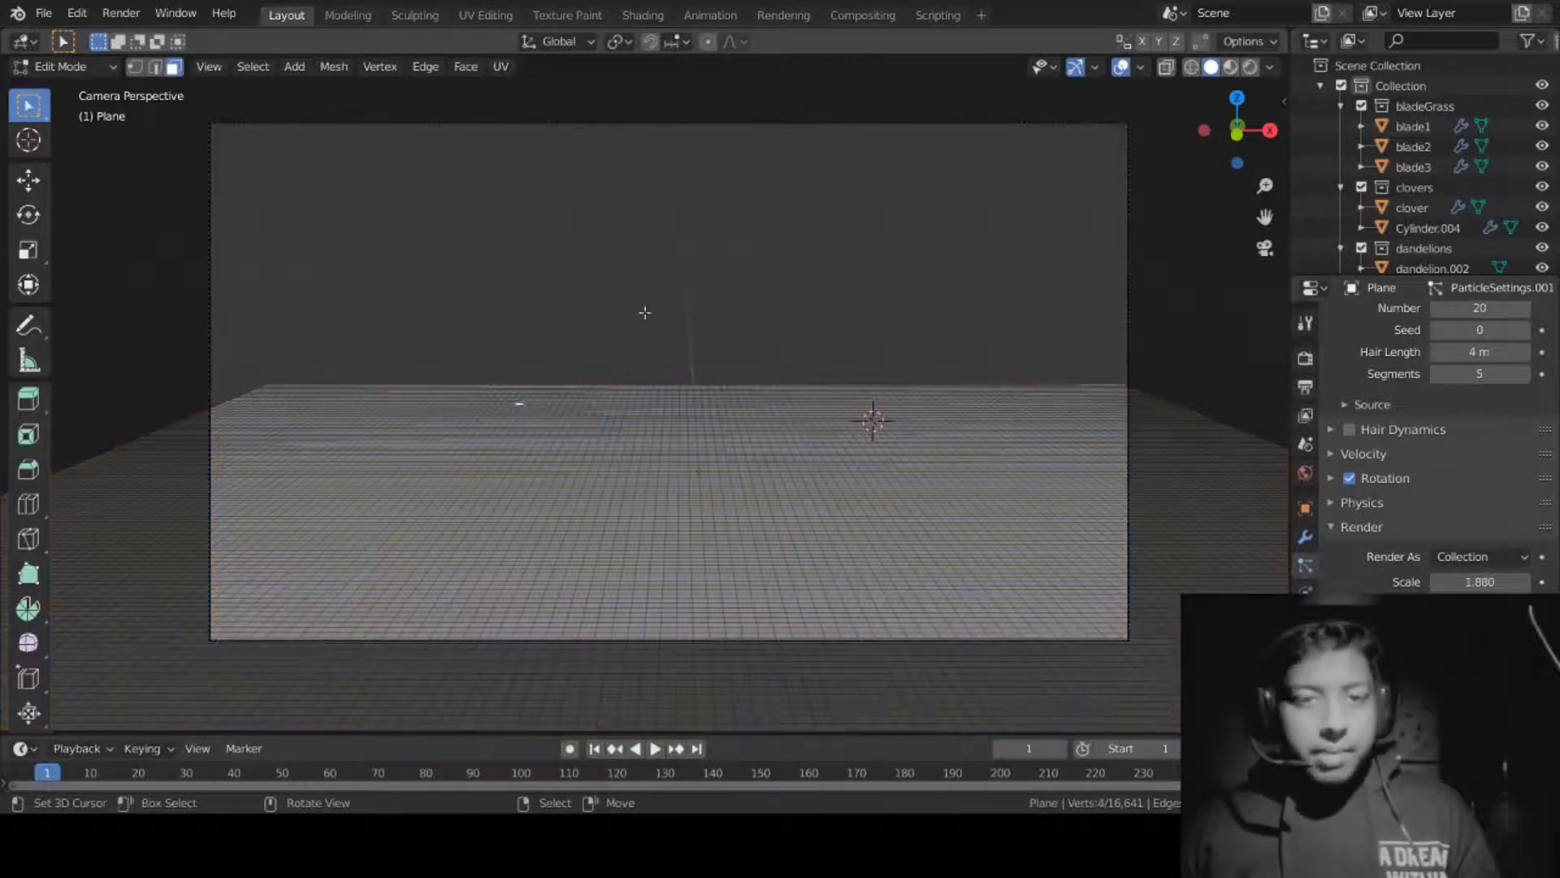
pyautogui.click(135, 68)
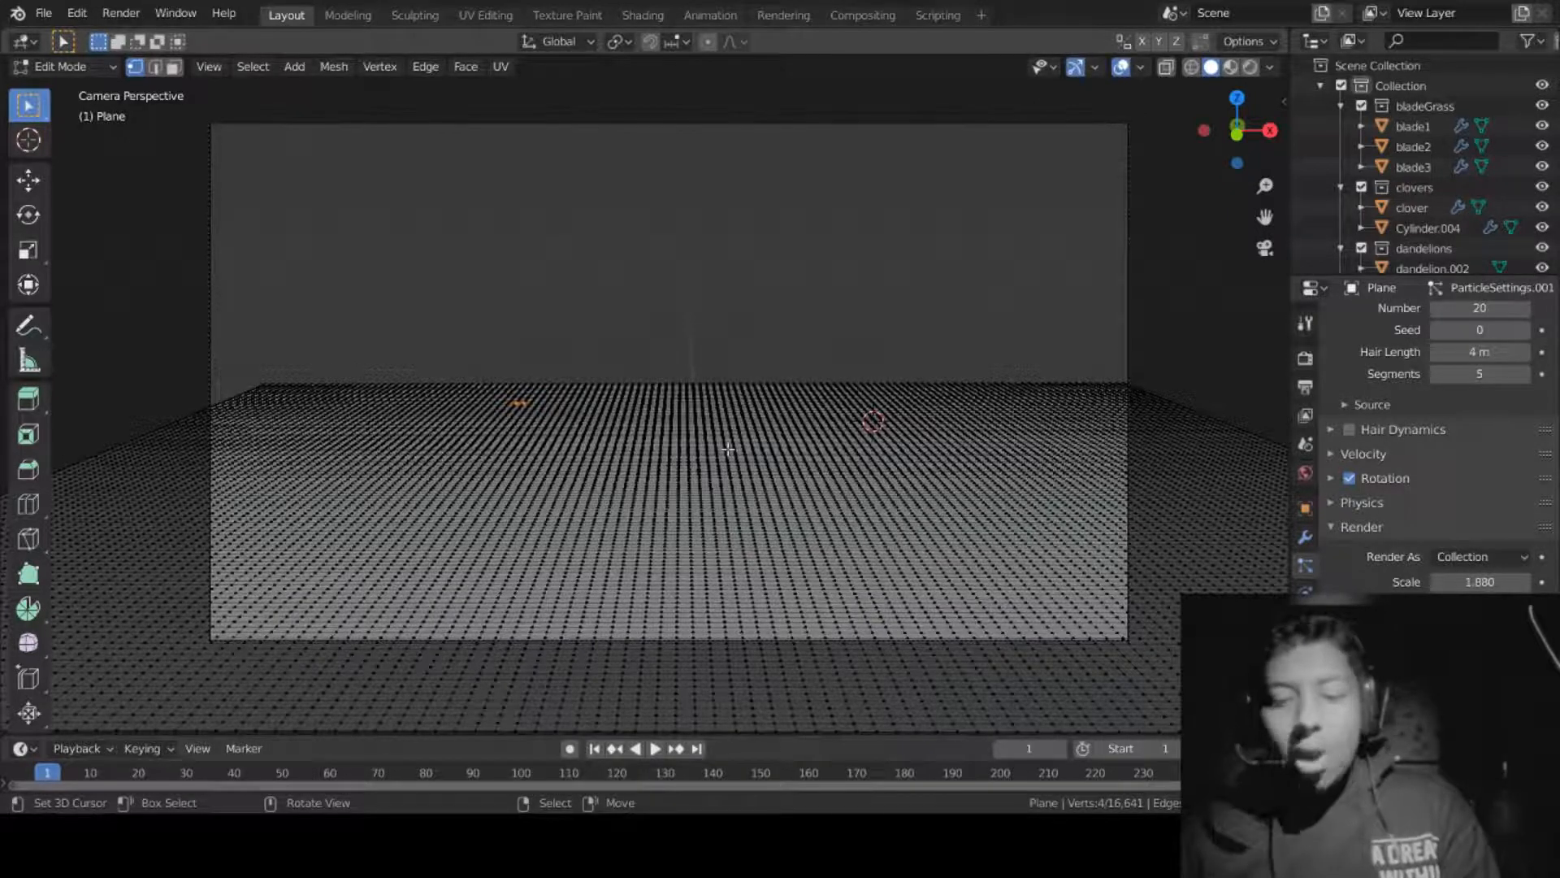
pyautogui.click(706, 45)
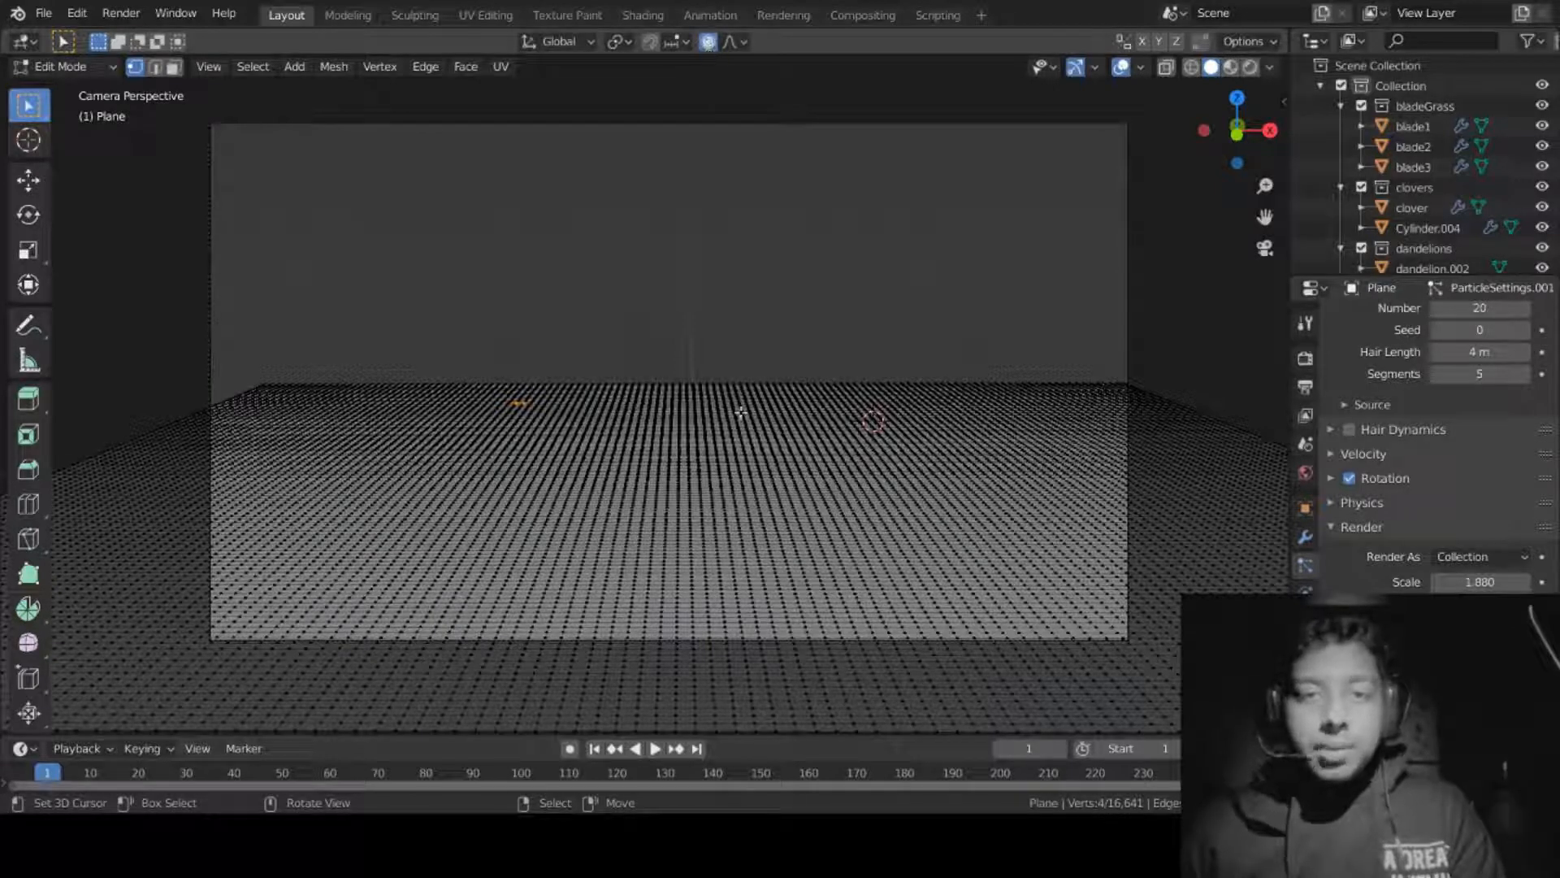
pyautogui.press('g')
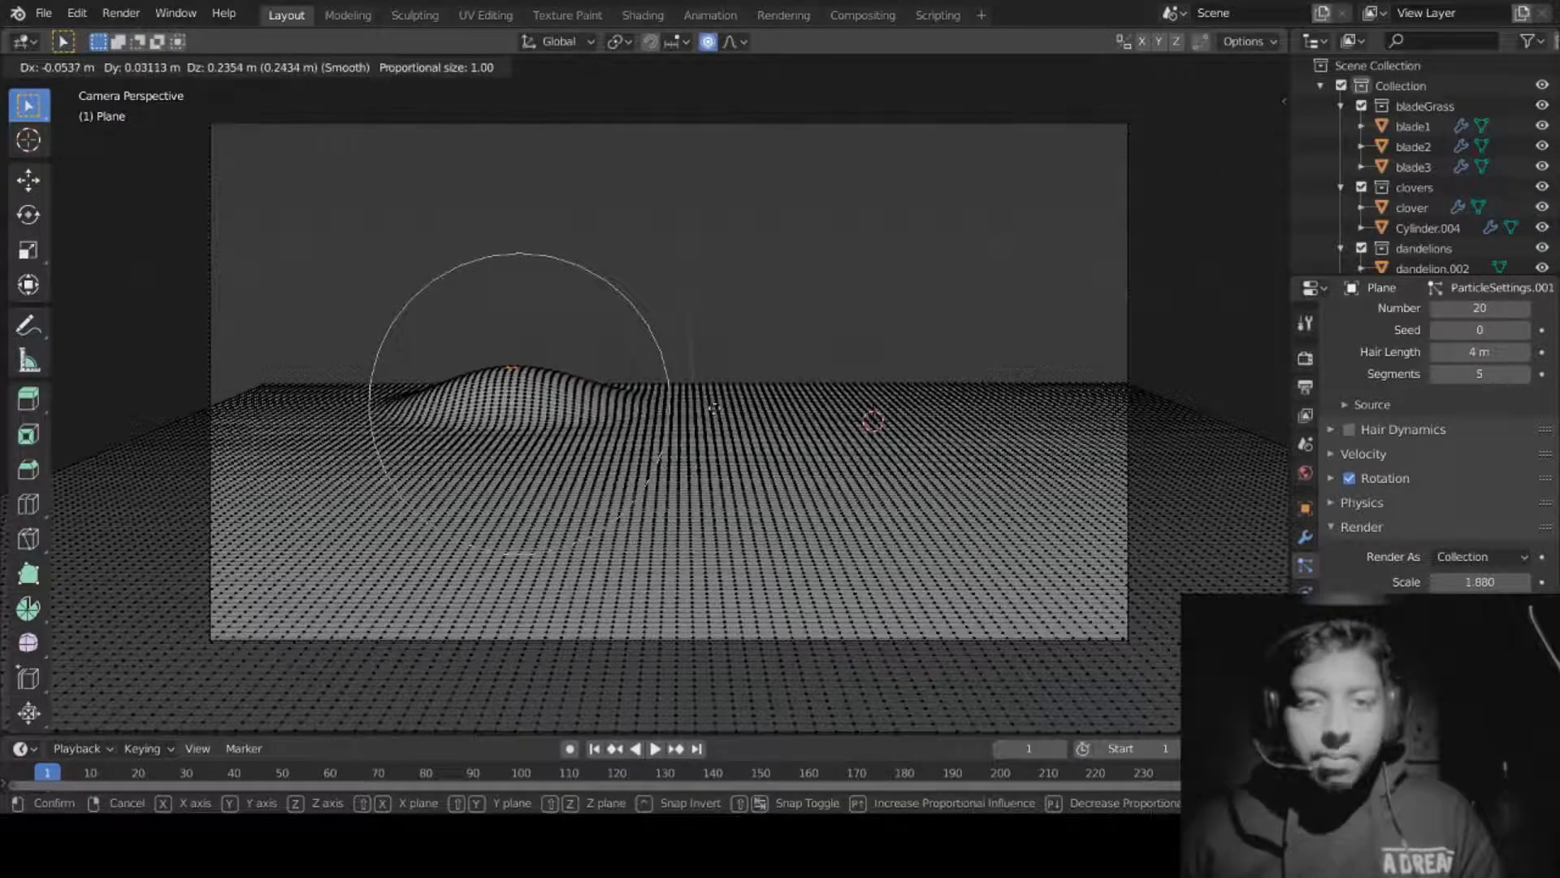
pyautogui.rightClick(699, 444)
pyautogui.press('s')
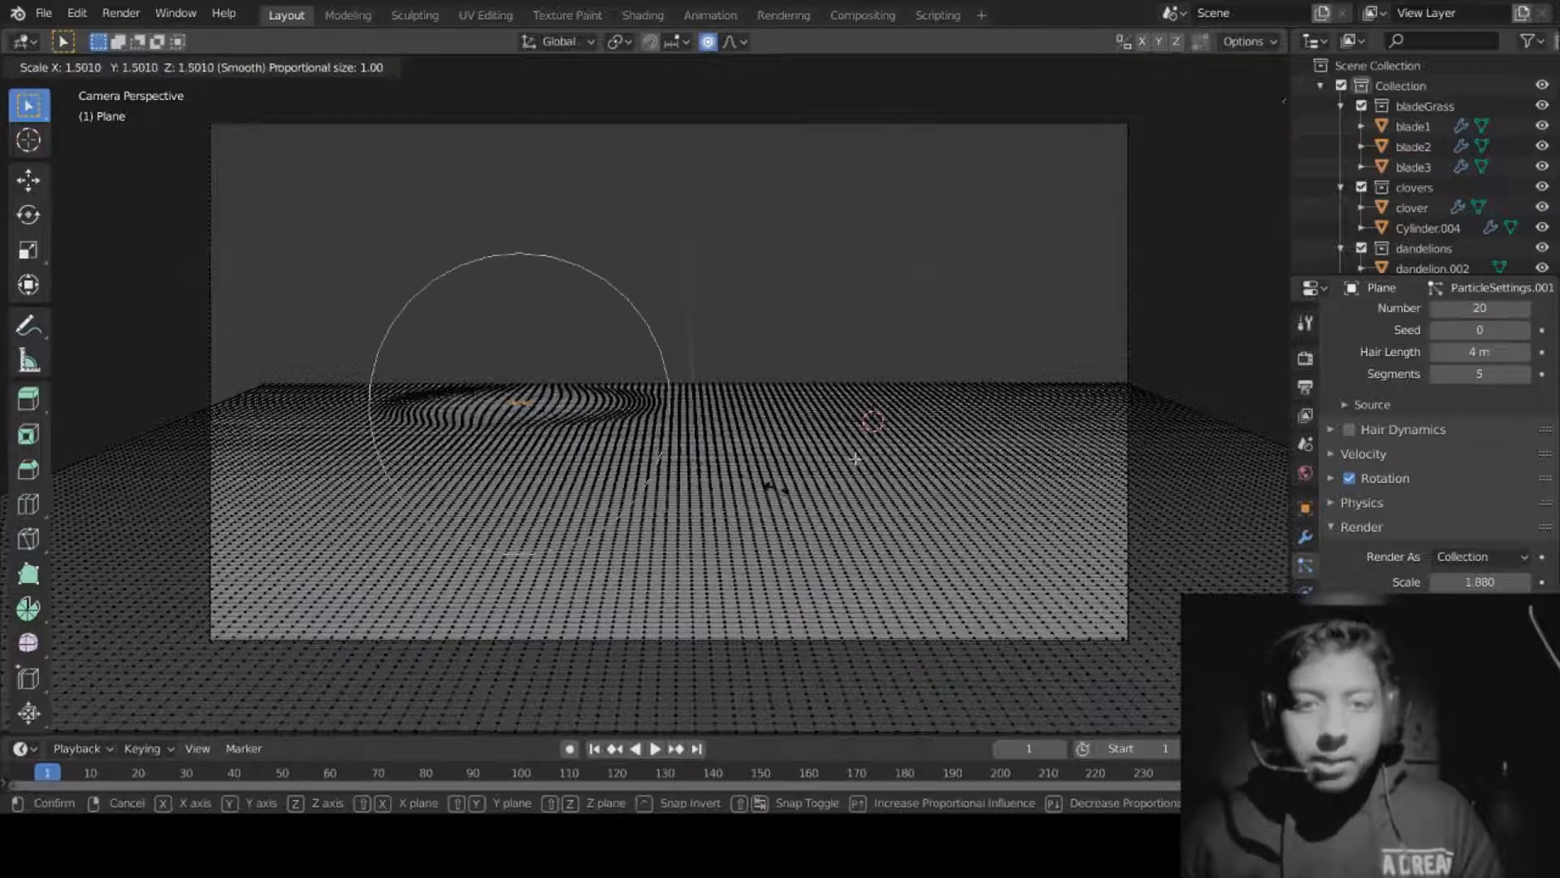
pyautogui.rightClick(897, 431)
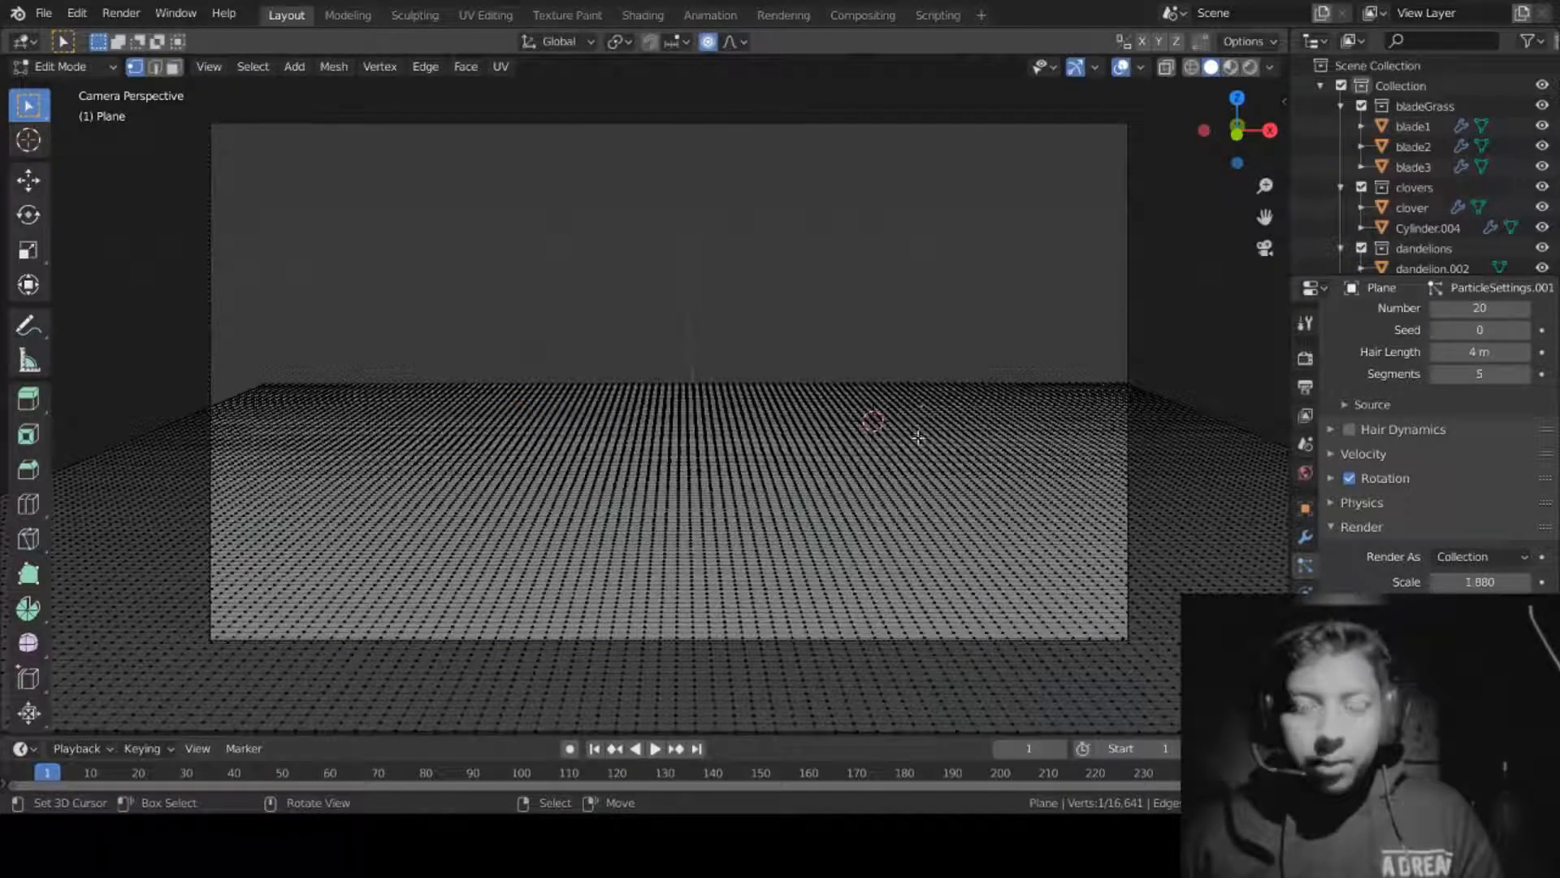
# Step: Raise a broad hill at the back right of the plane from one vertex, with a proportional size of about 2.14
pyautogui.press('g')
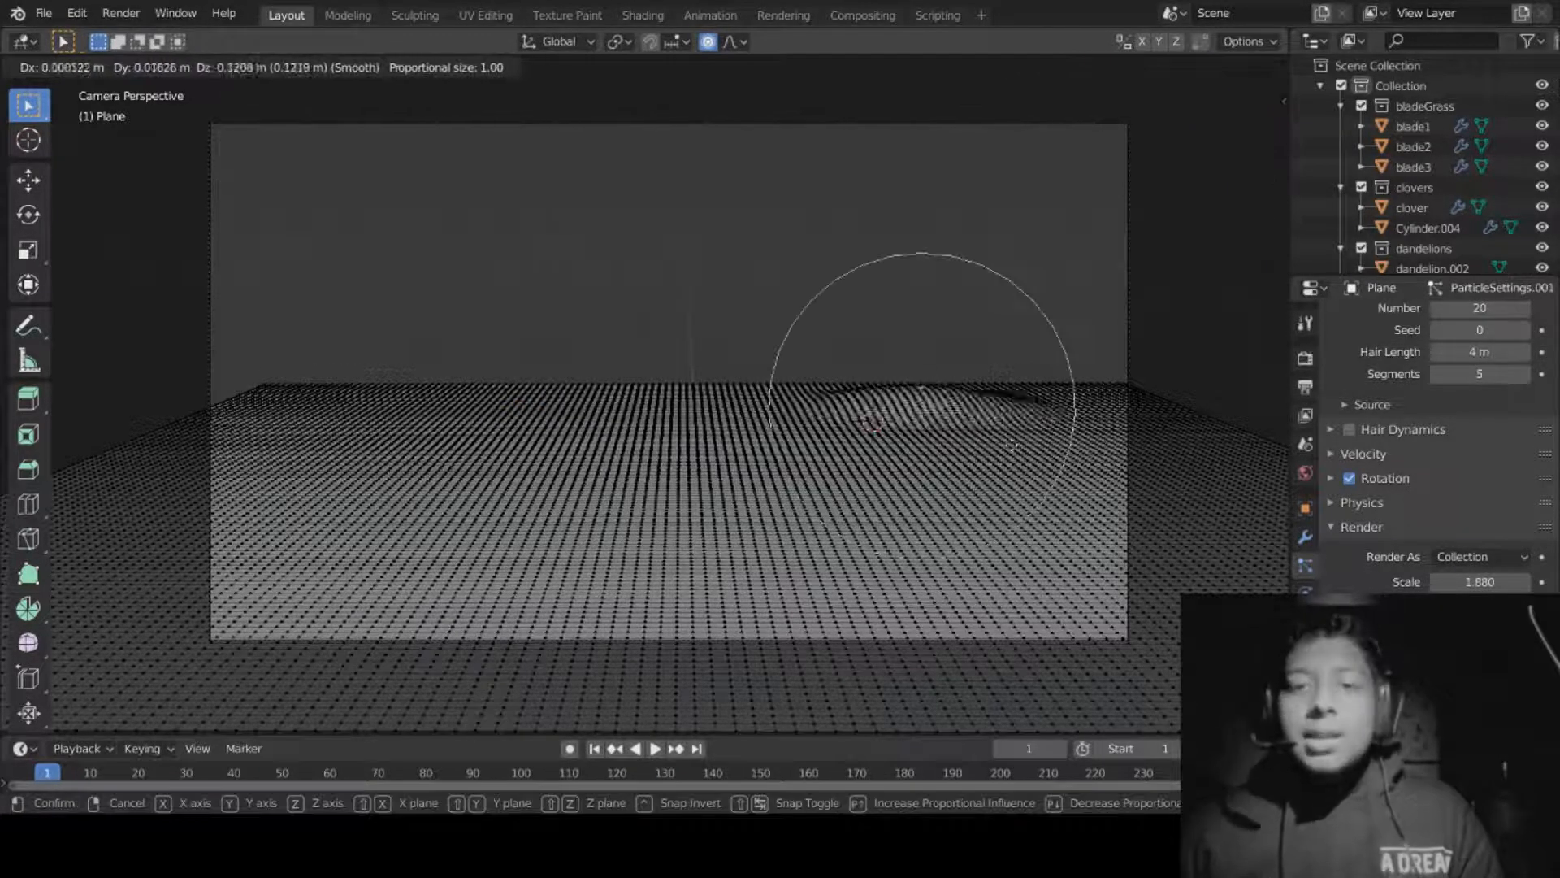
pyautogui.scroll(12, 943, 427)
pyautogui.scroll(-7, 943, 427)
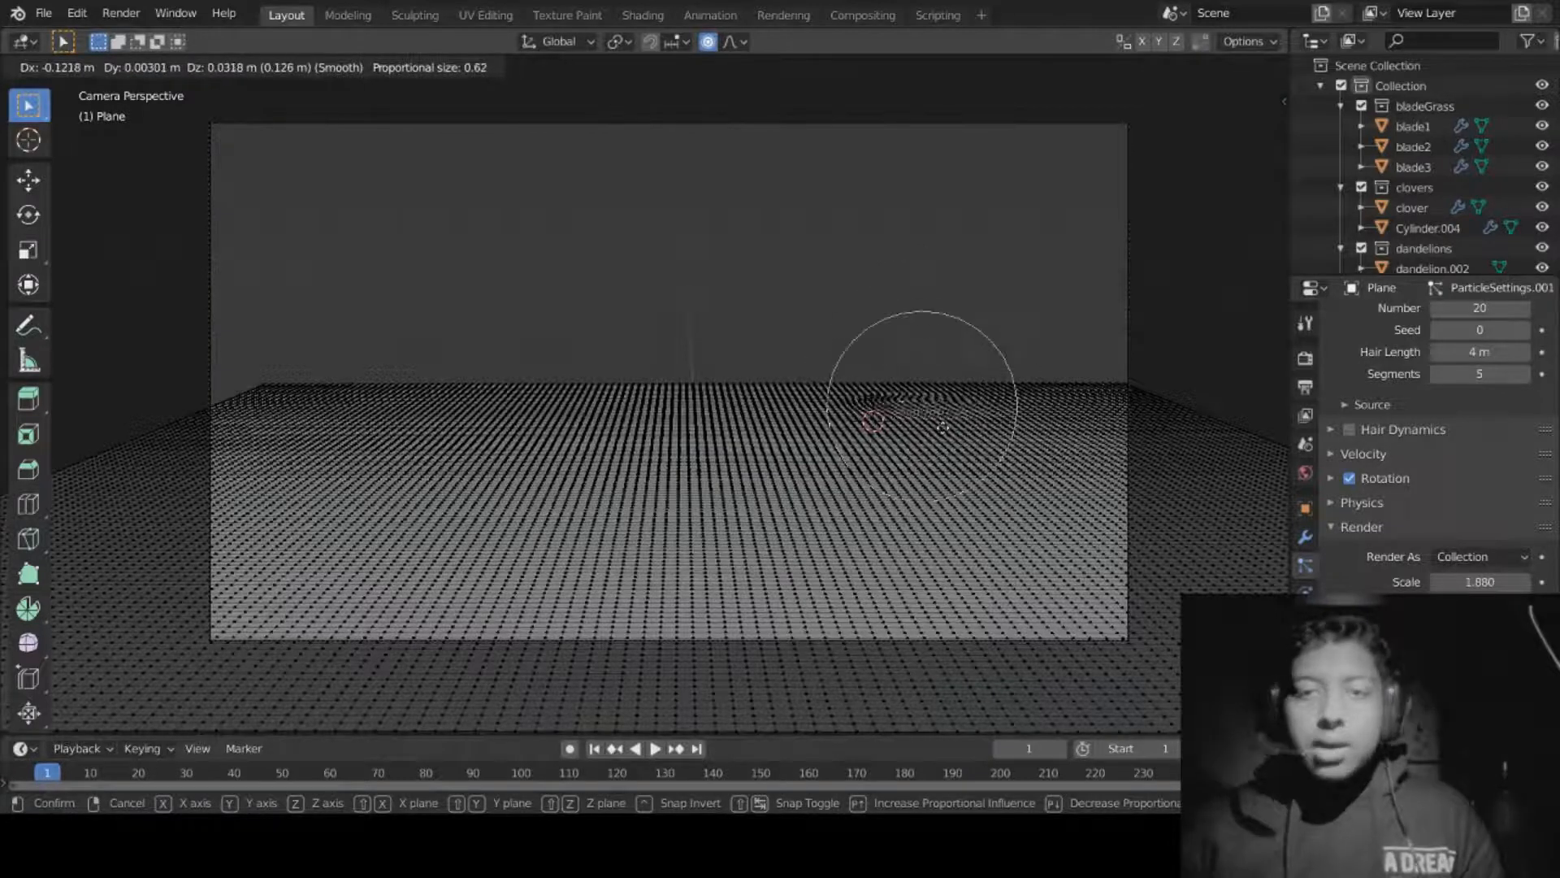
pyautogui.scroll(-19, 943, 427)
pyautogui.scroll(18, 943, 427)
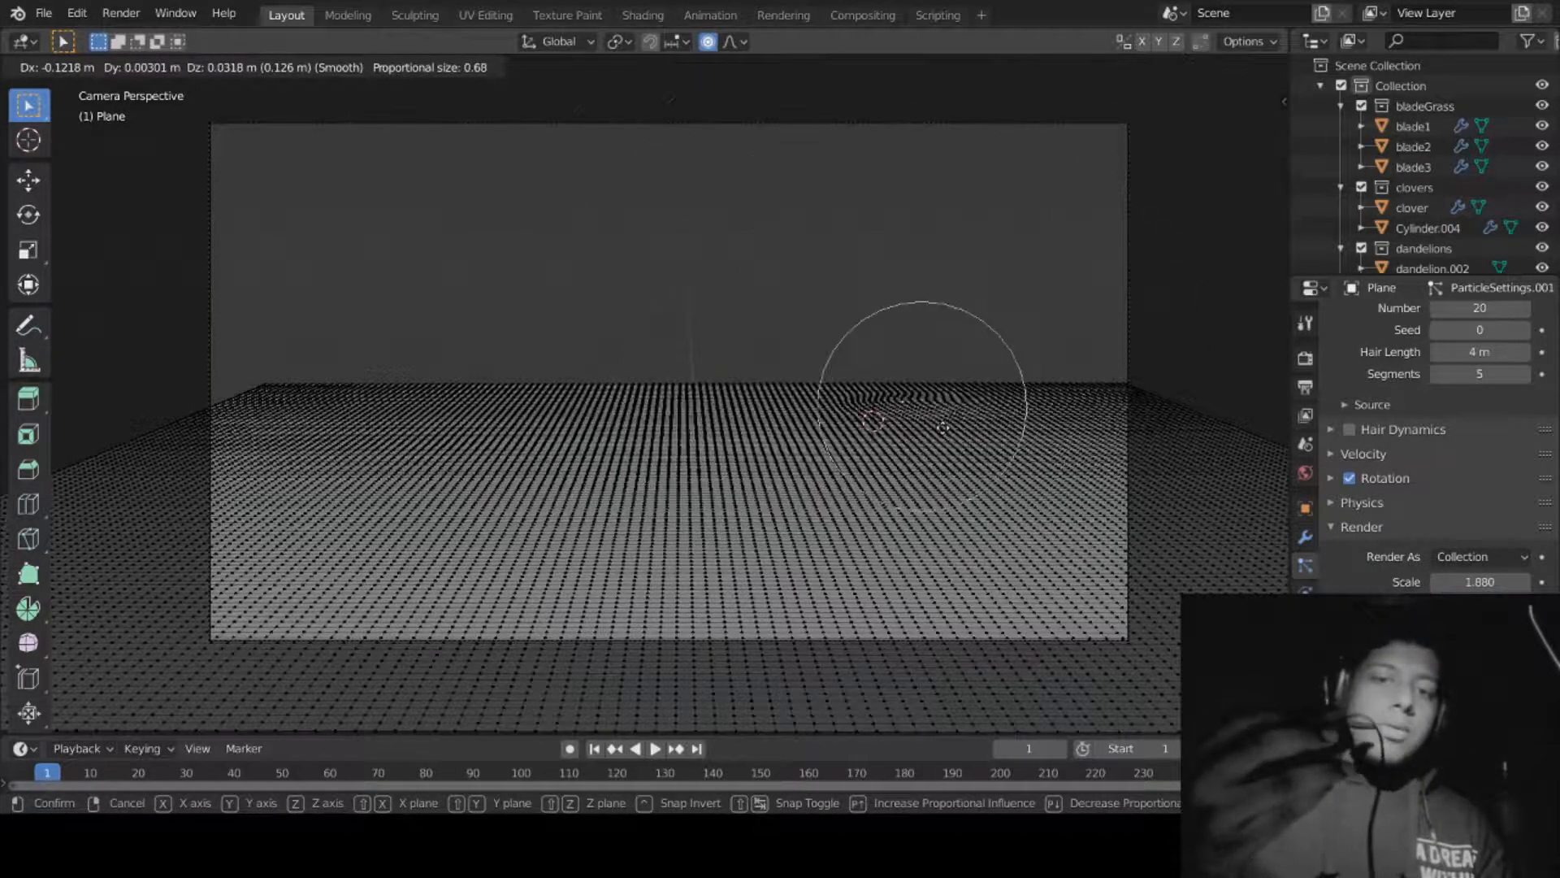
pyautogui.scroll(9, 943, 427)
pyautogui.scroll(-20, 943, 427)
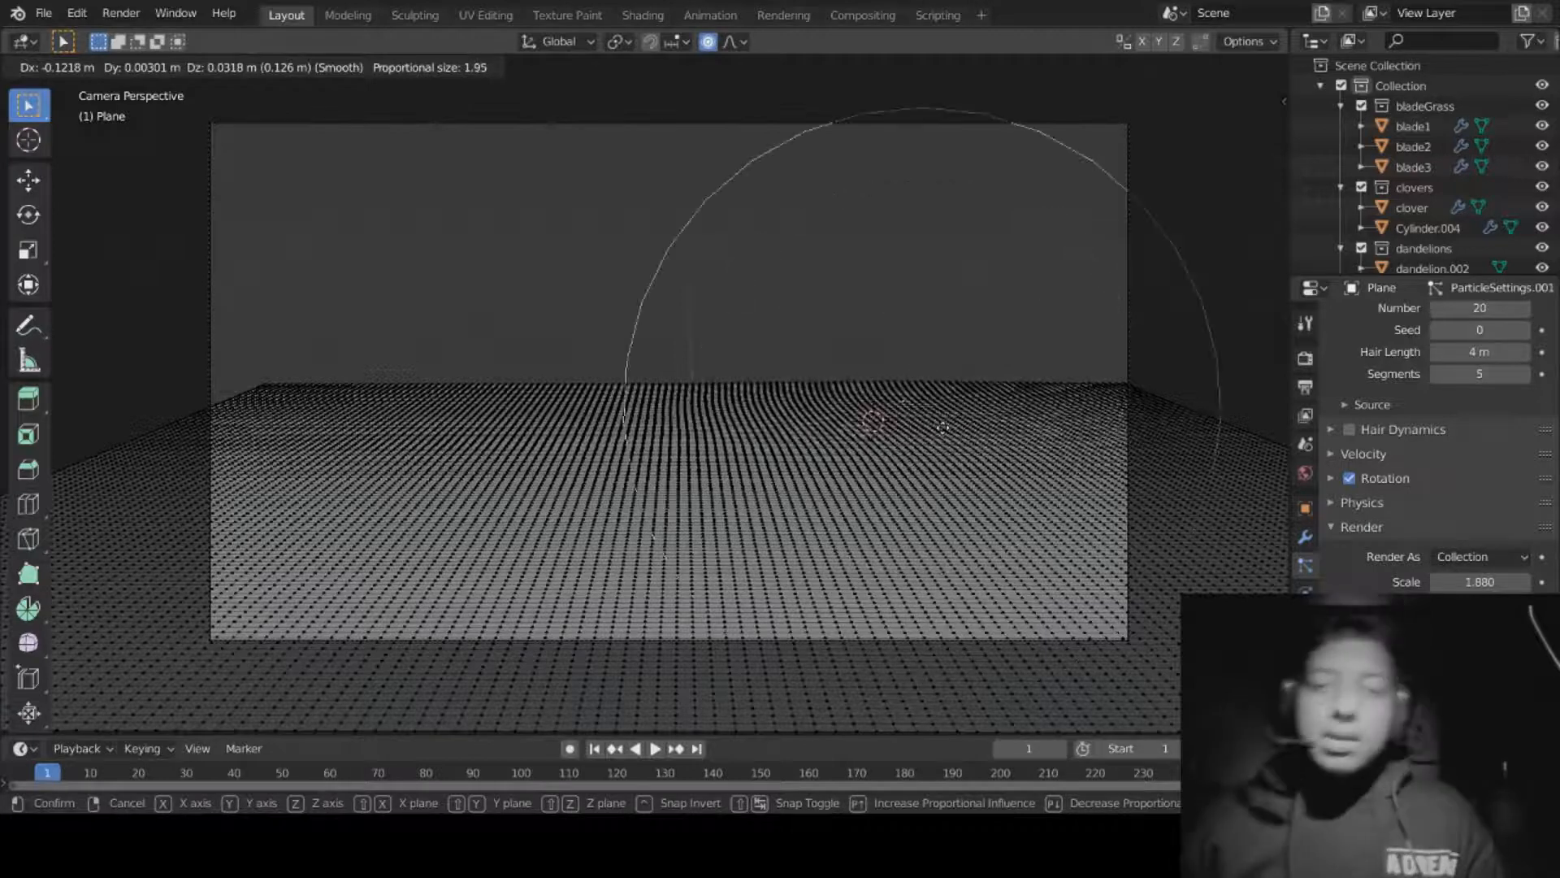
pyautogui.scroll(9, 945, 418)
pyautogui.scroll(-6, 951, 383)
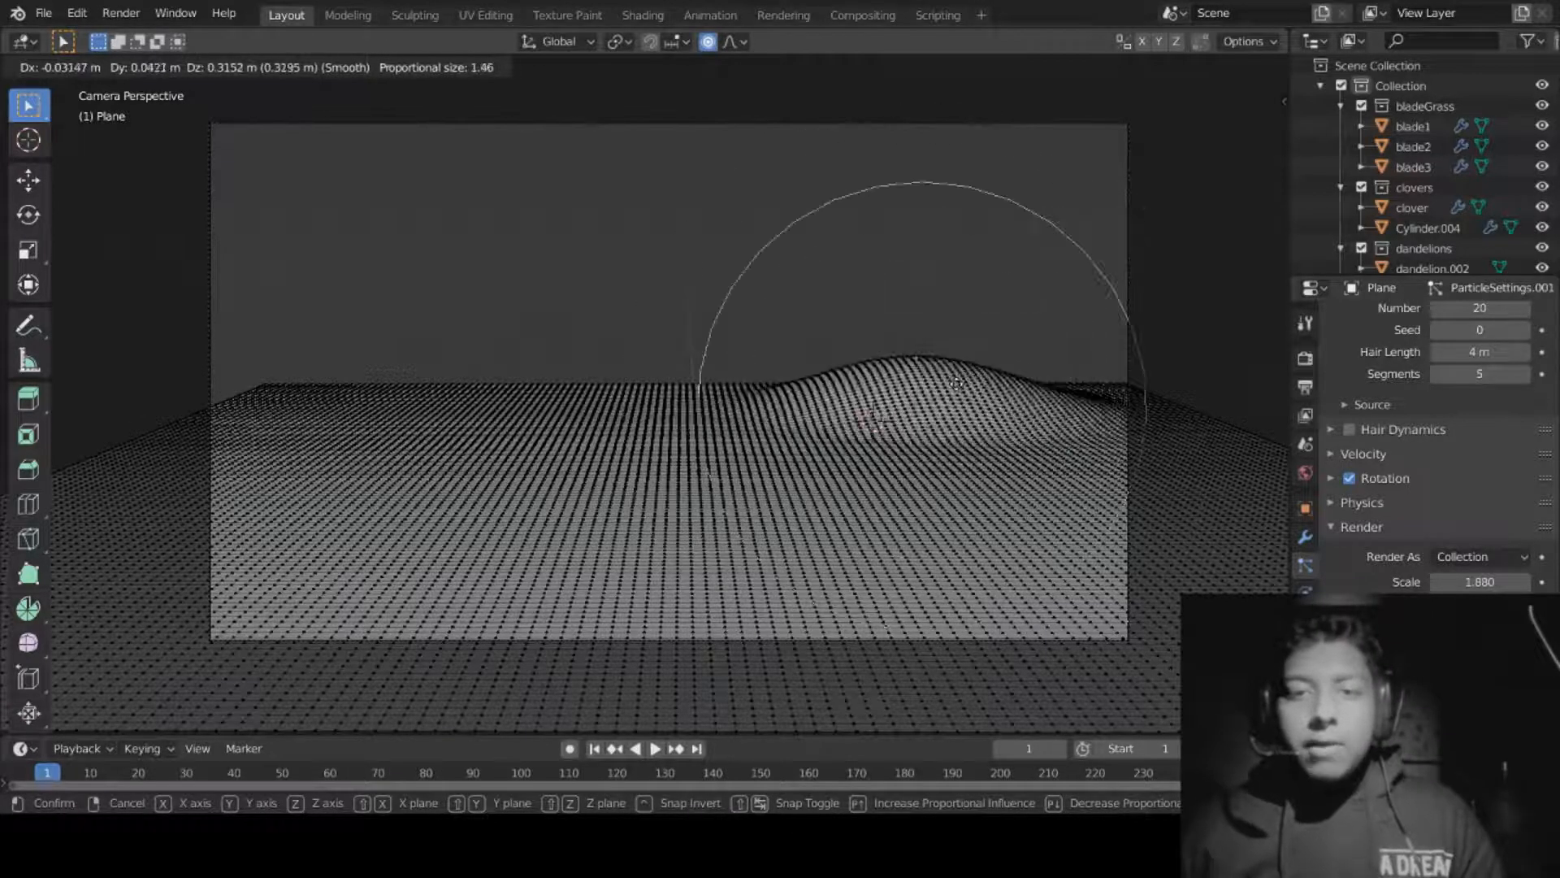
pyautogui.click(967, 371)
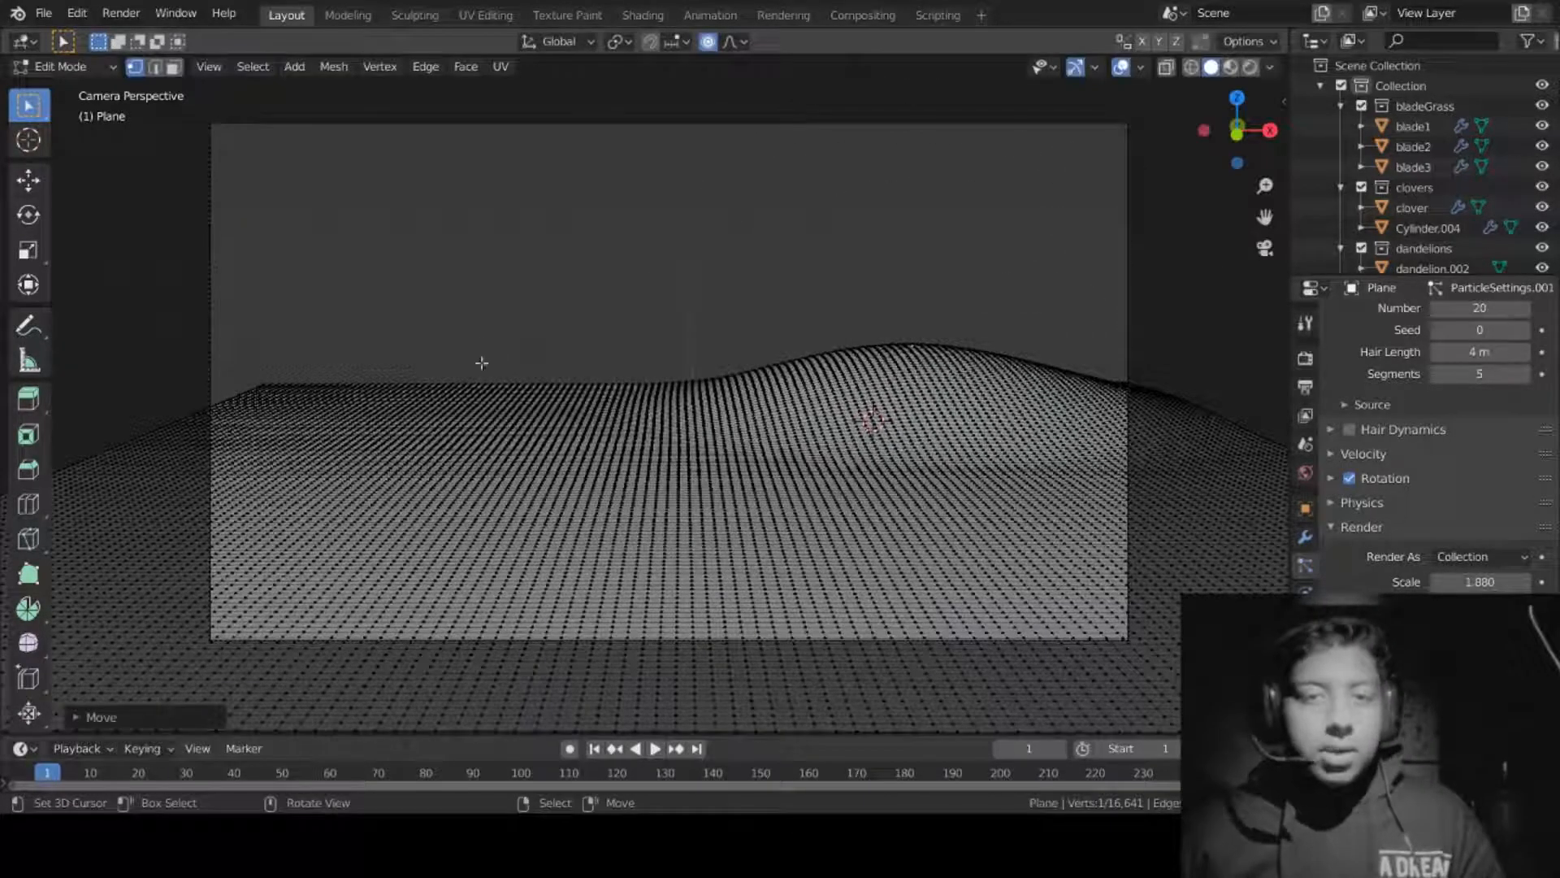
# Step: Raise a second, gentler hill at the back left of the plane using the same proportional falloff
pyautogui.rightClick(441, 381)
pyautogui.press('g')
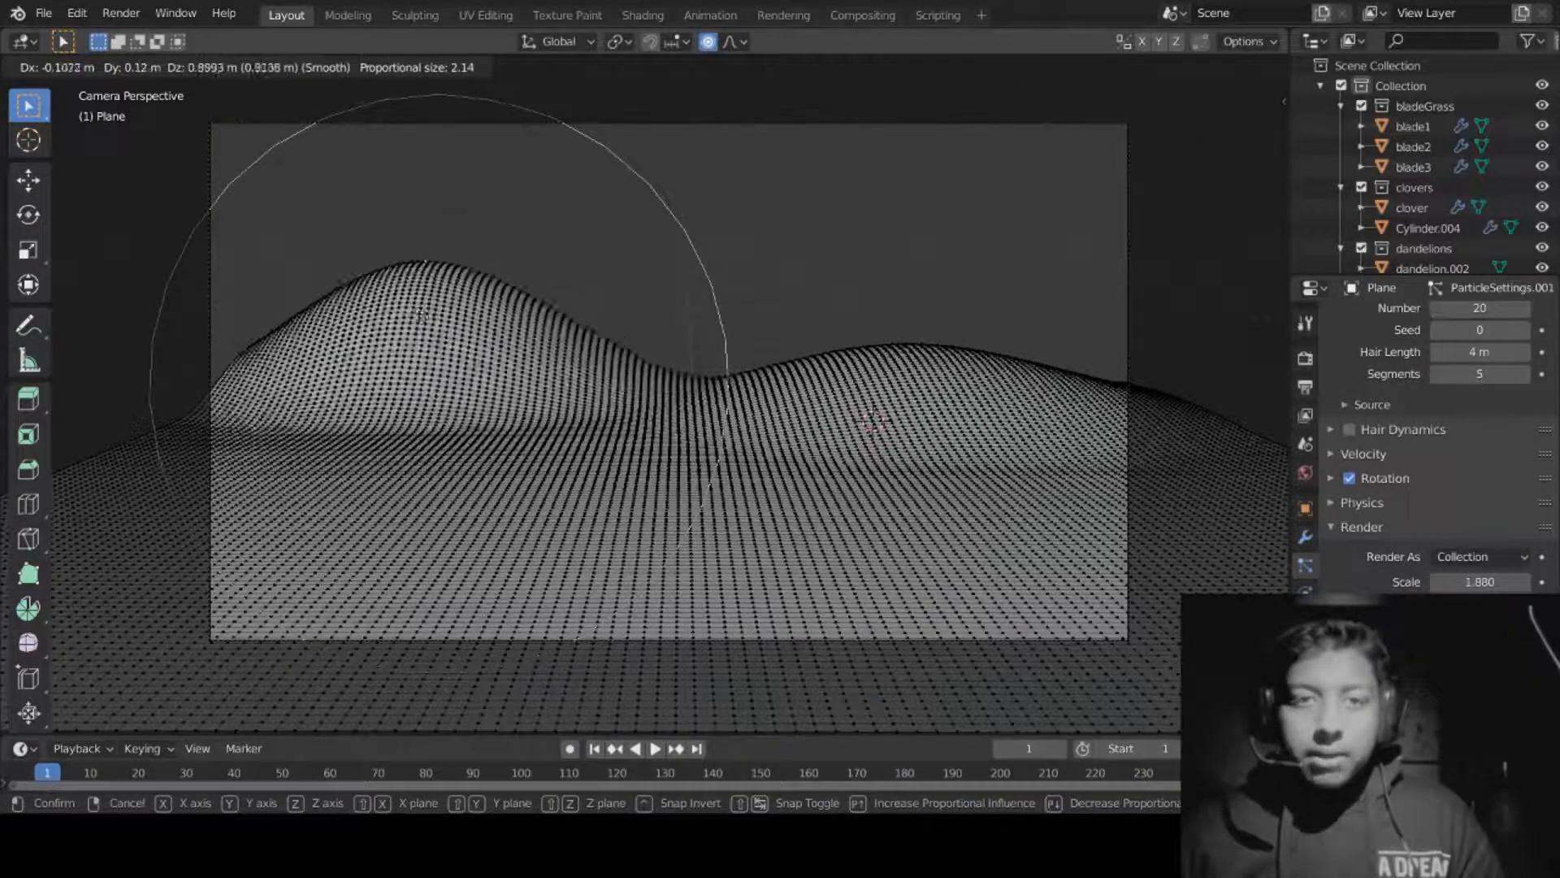
pyautogui.click(420, 341)
# Step: Lift the plane's front-left area and its outer right side slightly with proportional editing
pyautogui.rightClick(390, 549)
pyautogui.press('g')
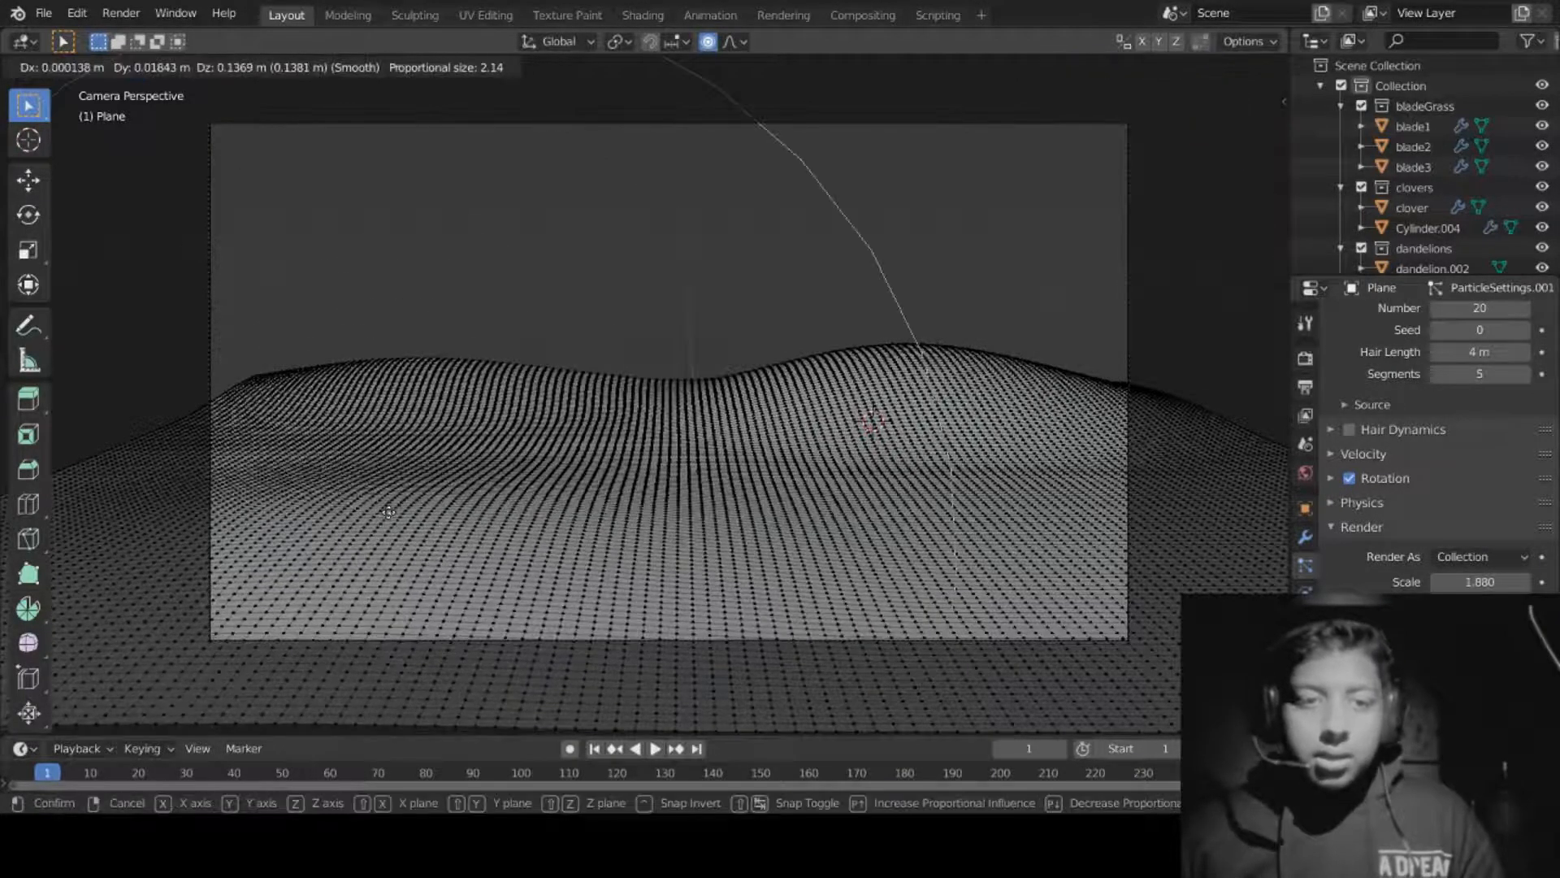
pyautogui.click(706, 527)
pyautogui.rightClick(1190, 507)
pyautogui.press('g')
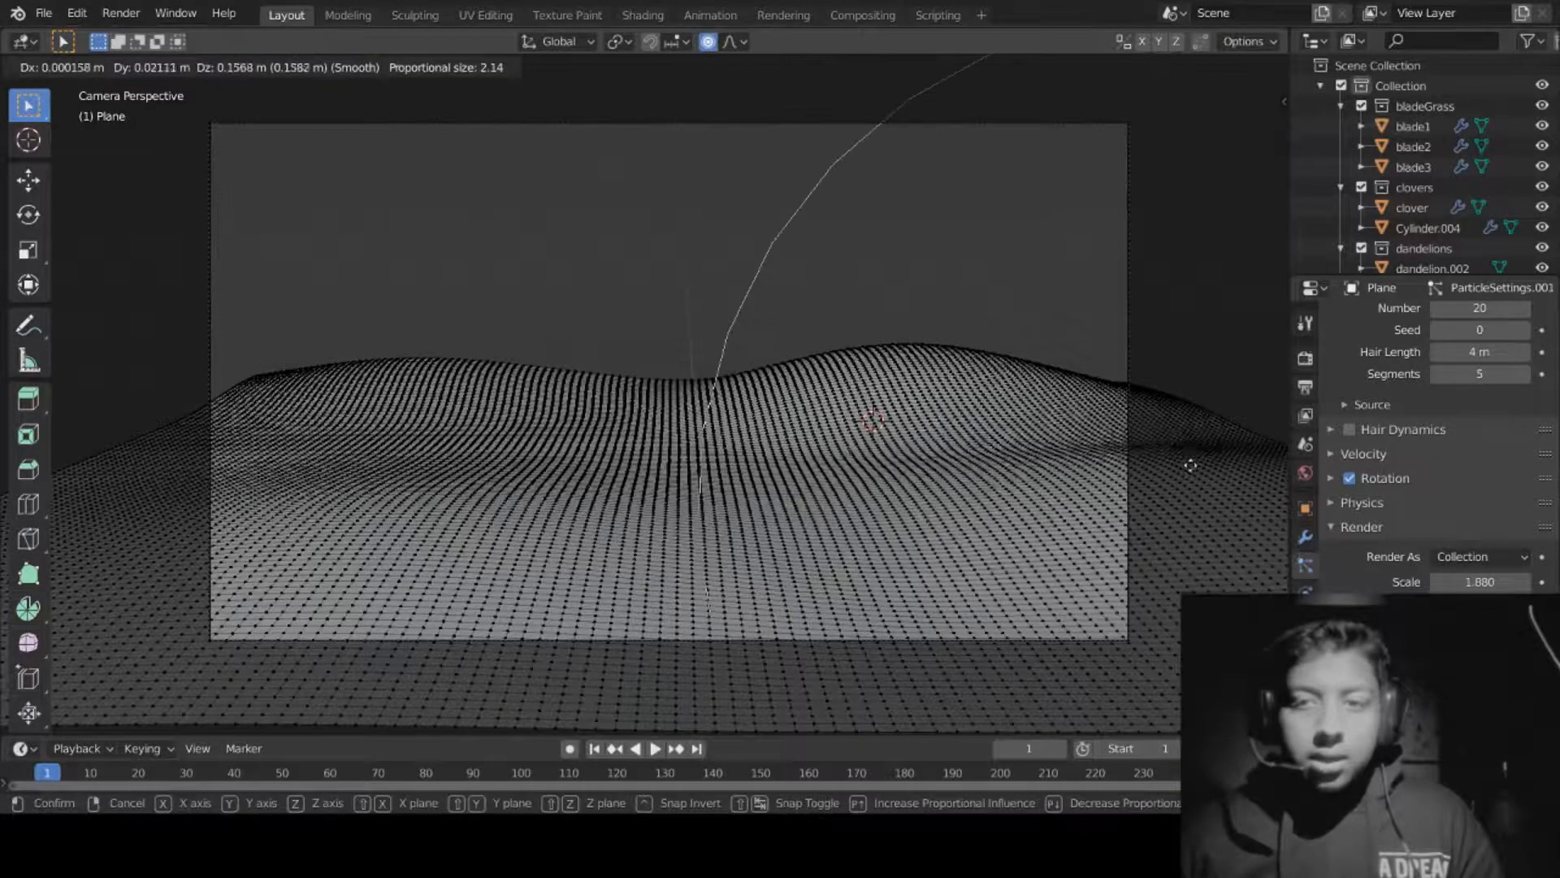
pyautogui.click(1191, 456)
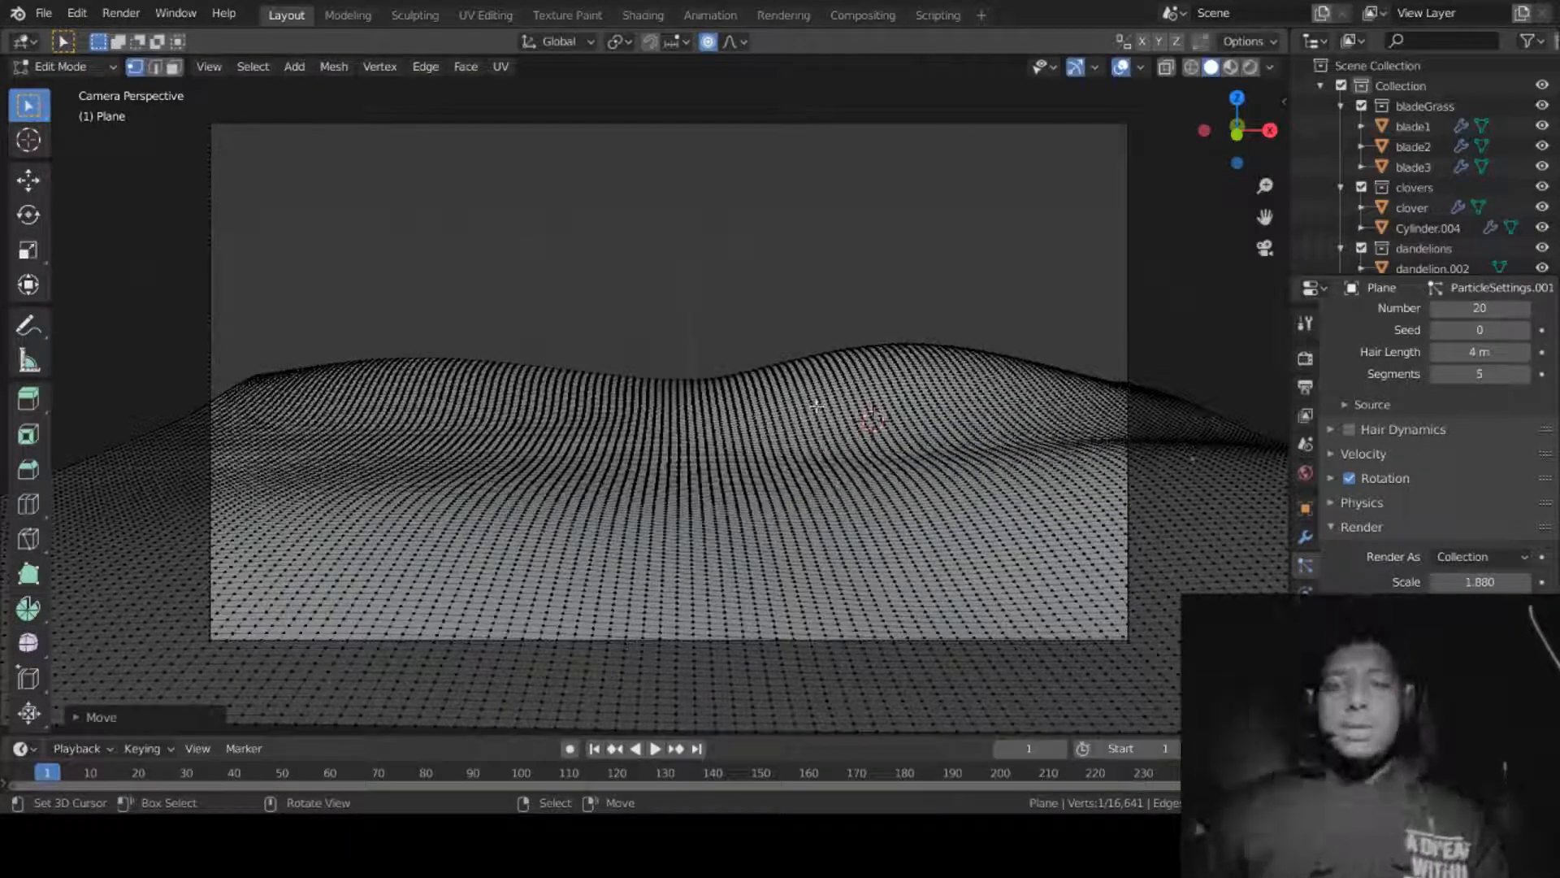
# Step: Return the plane to Object Mode, restore the camera view and deselect everything
pyautogui.moveTo(939, 436); pyautogui.dragTo(1133, 390, button='middle')
pyautogui.press('Tab')
pyautogui.click(1262, 252)
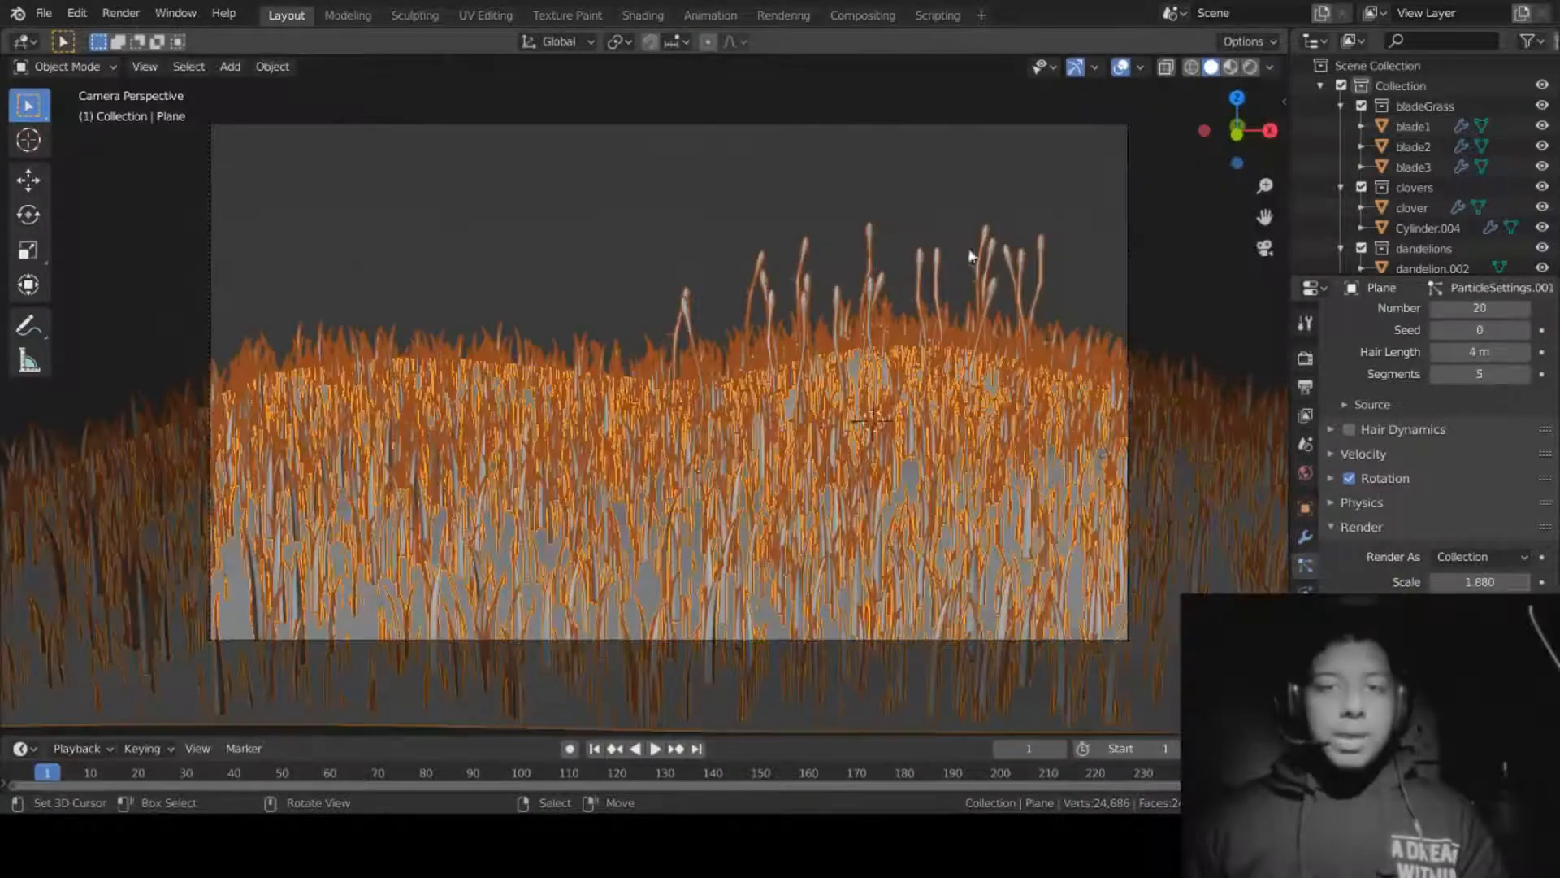
pyautogui.scroll(-2, 804, 381)
pyautogui.hotkey('alt', 'a')
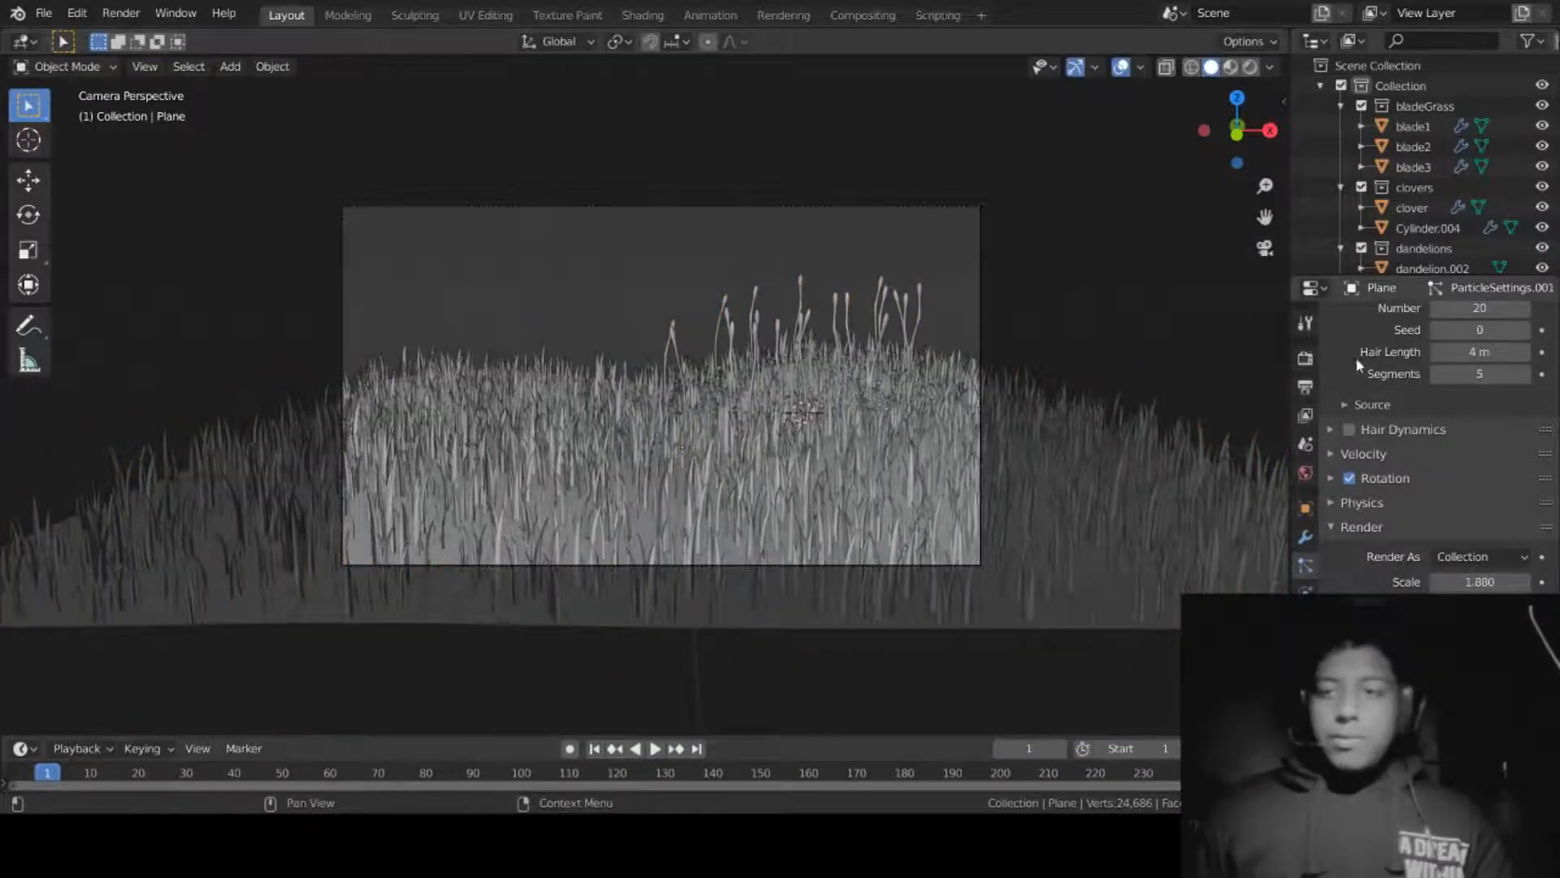
# Step: Switch the render engine to Cycles on GPU Compute and set the render samples to 5
pyautogui.click(1305, 359)
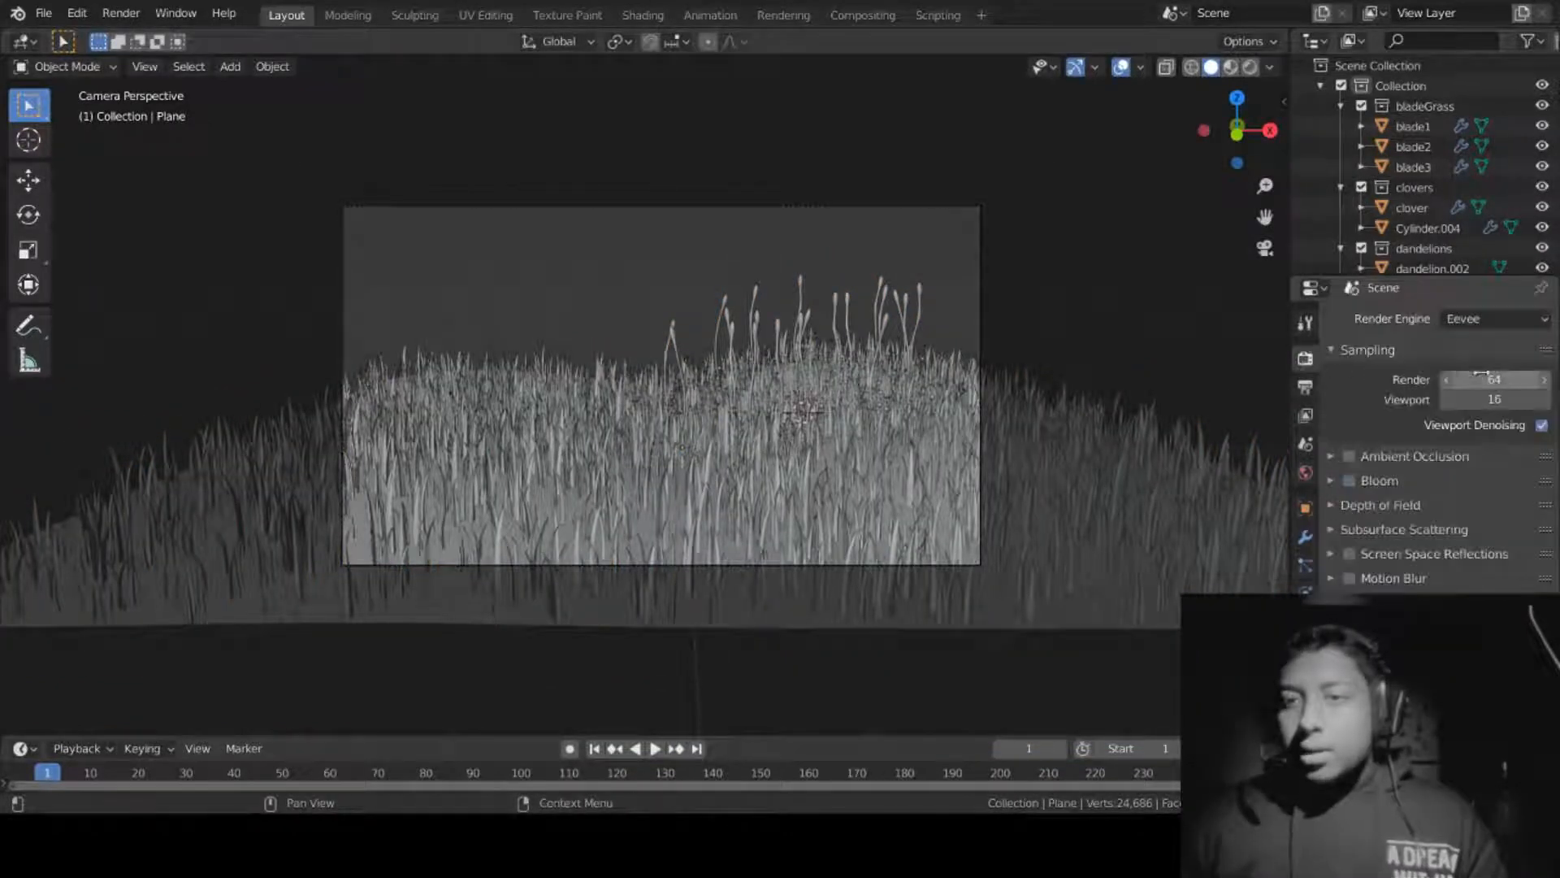
pyautogui.click(1455, 320)
pyautogui.click(1458, 386)
pyautogui.click(1455, 370)
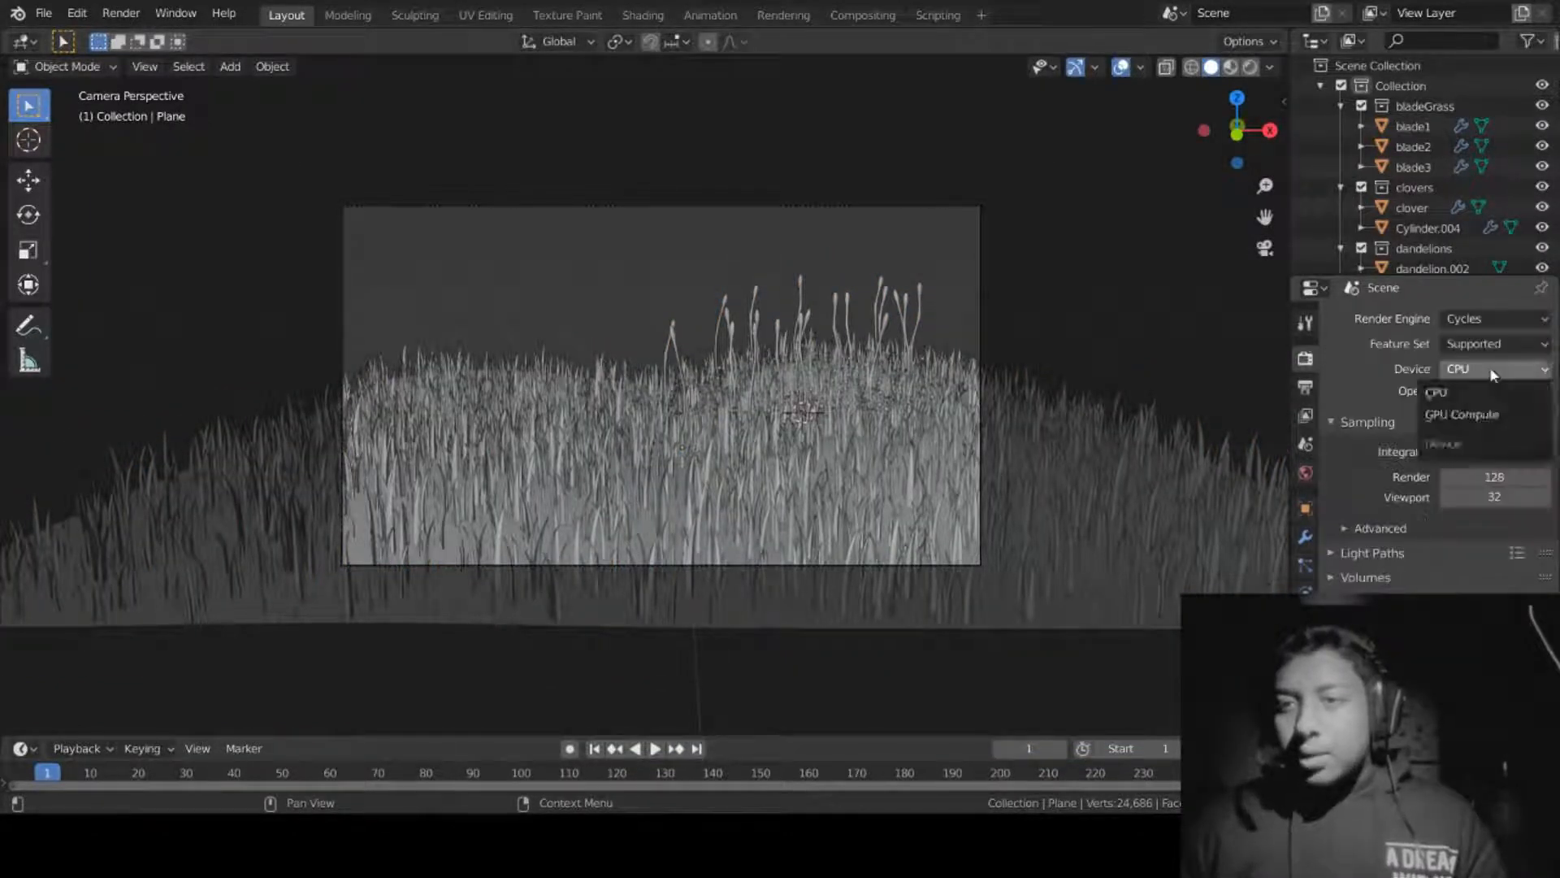
pyautogui.click(1461, 416)
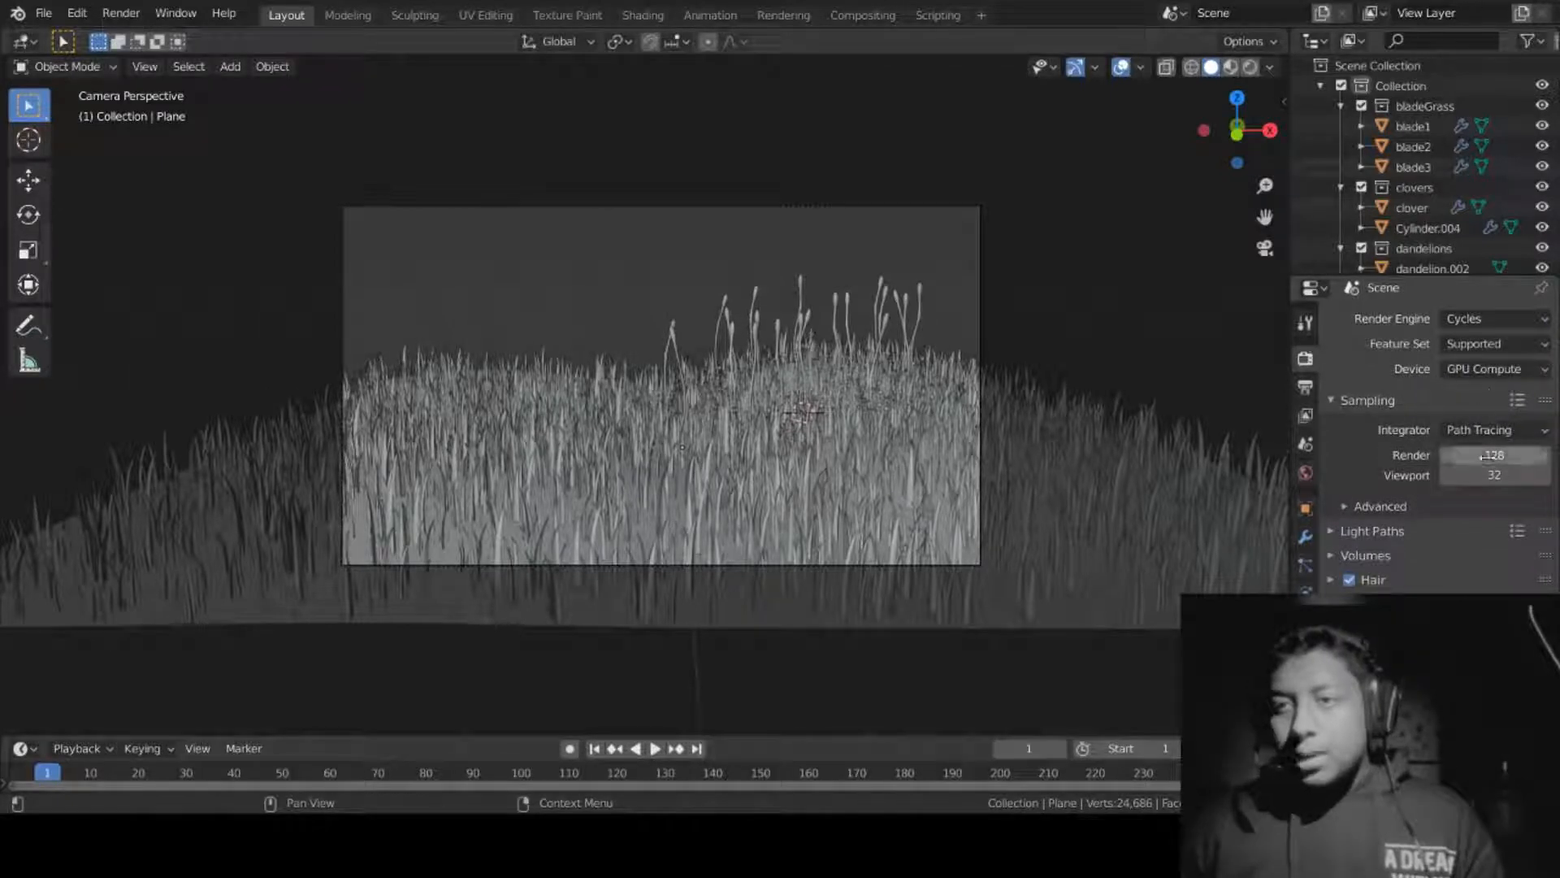
pyautogui.click(1489, 455)
pyautogui.press('Return')
# Step: Reduce the output resolution percentage to 50% and reopen the render settings
pyautogui.click(1305, 387)
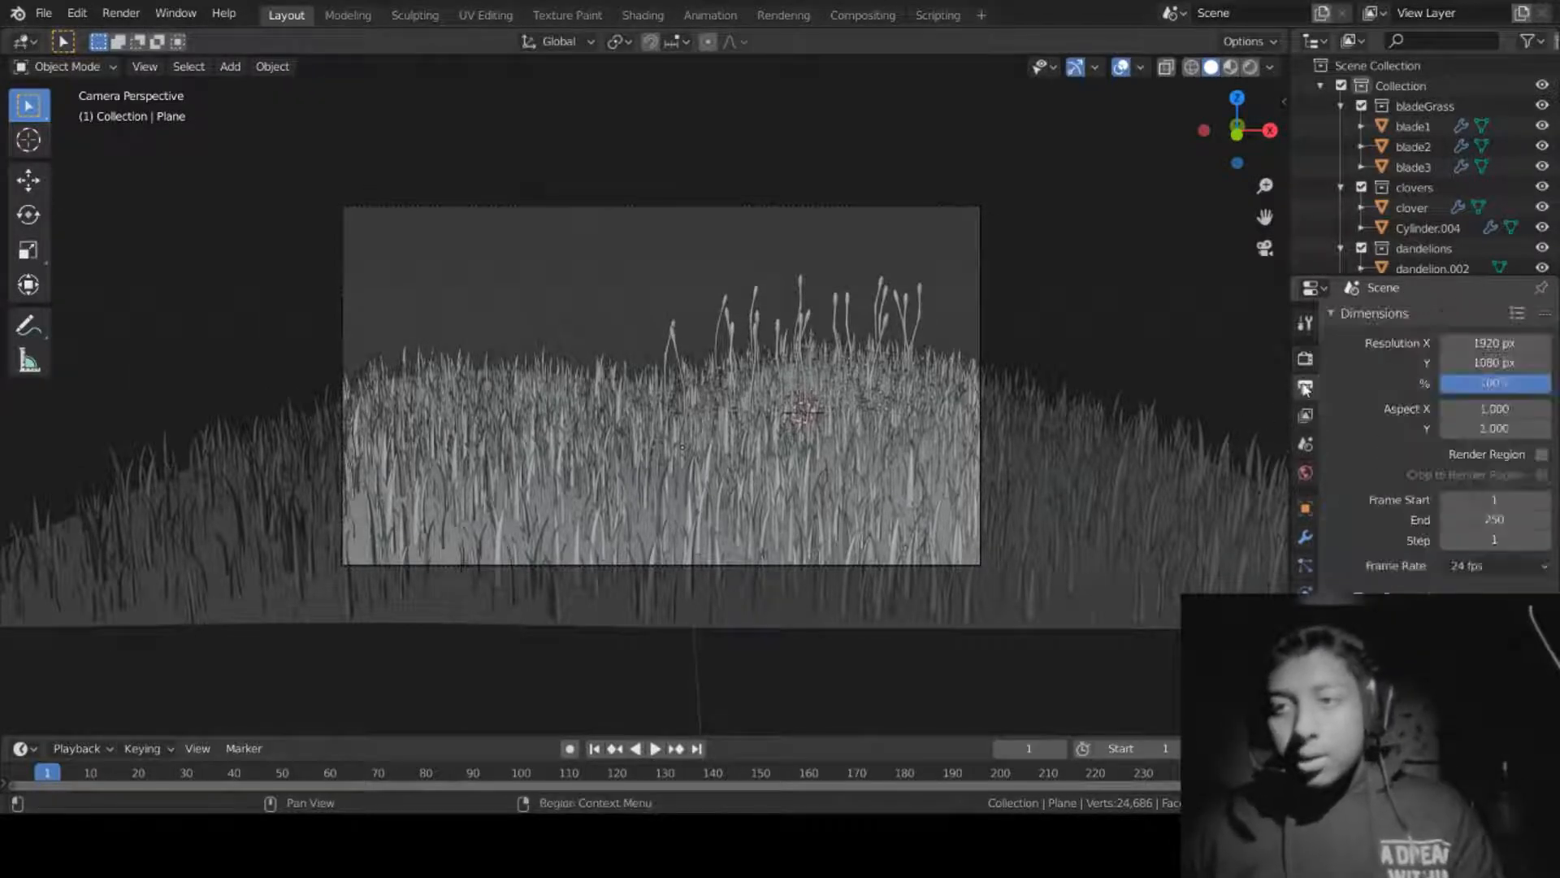
pyautogui.click(1496, 383)
pyautogui.write('5')
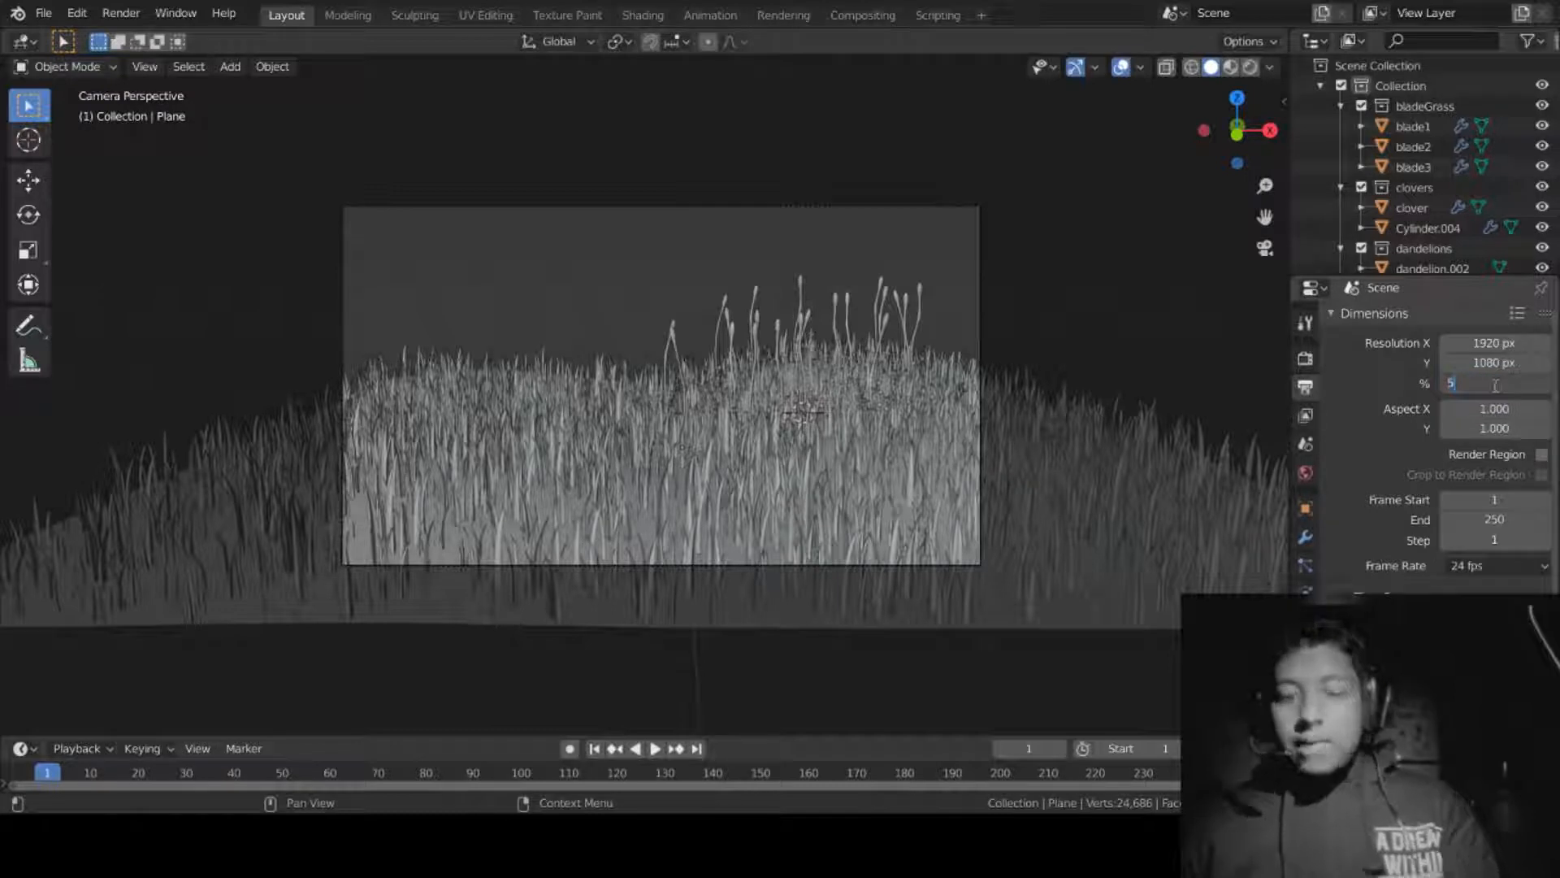
pyautogui.write('0')
pyautogui.press('Return')
pyautogui.click(1305, 358)
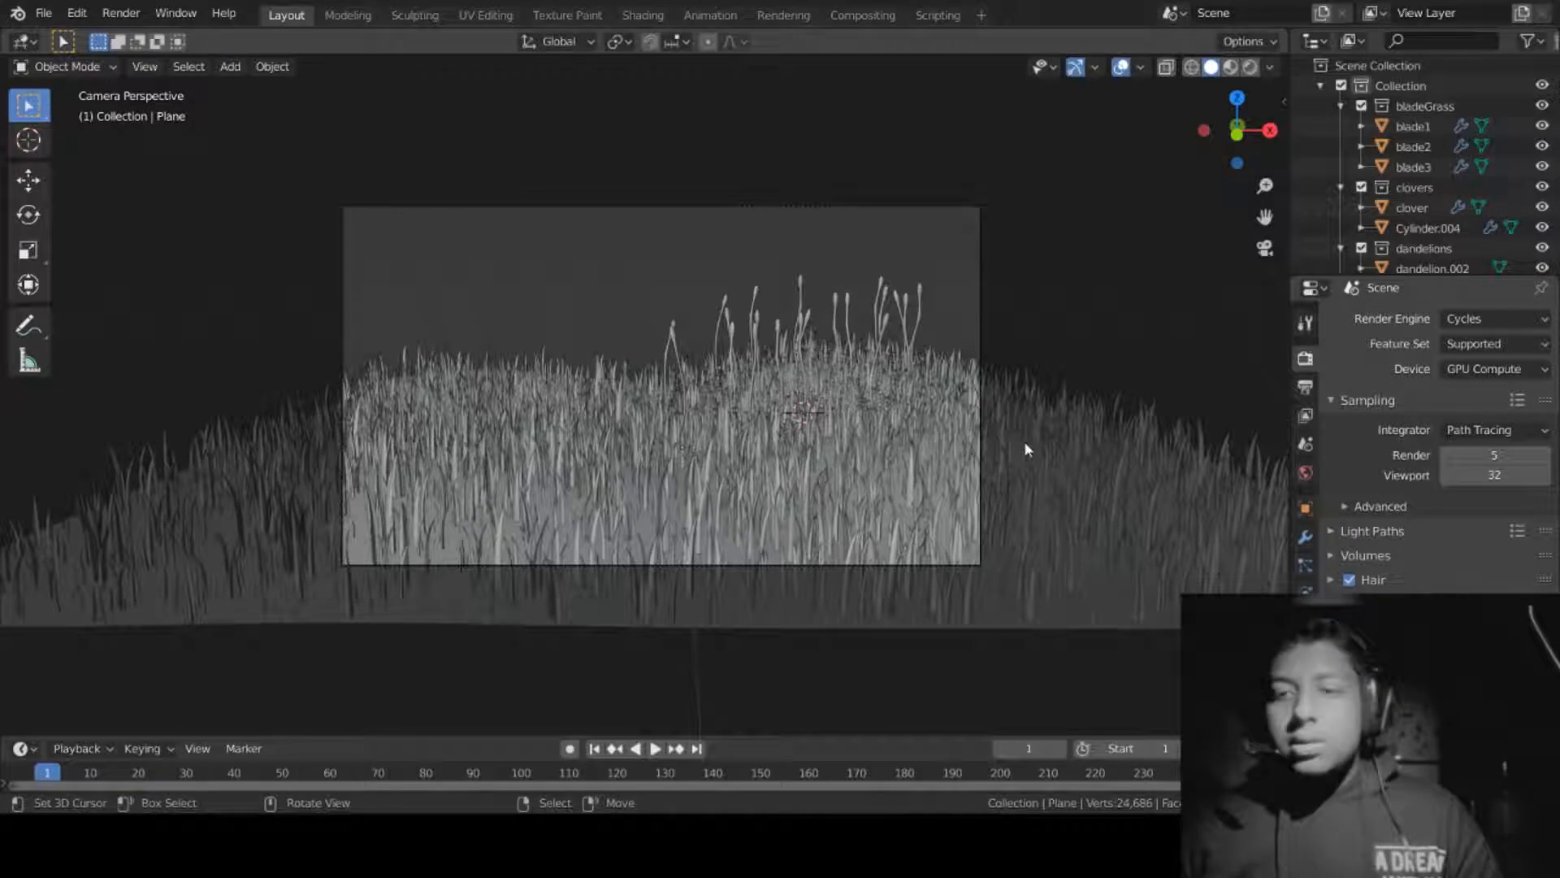
# Step: Render the camera view and examine the grass coverage in the result up close
pyautogui.press('F12')
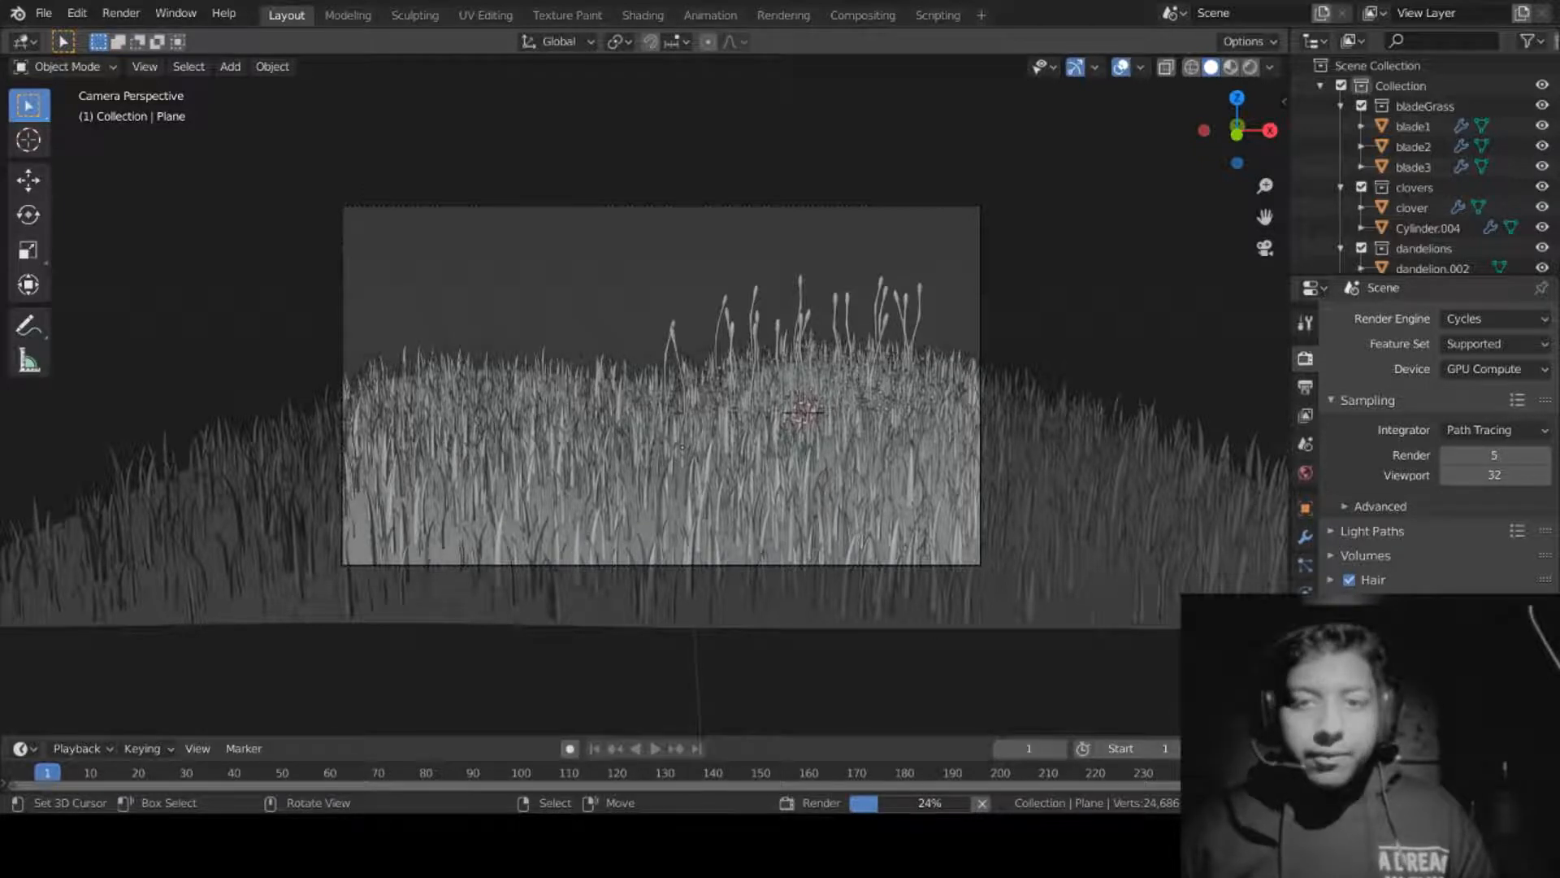
pyautogui.hotkey('alt', 'Tab')
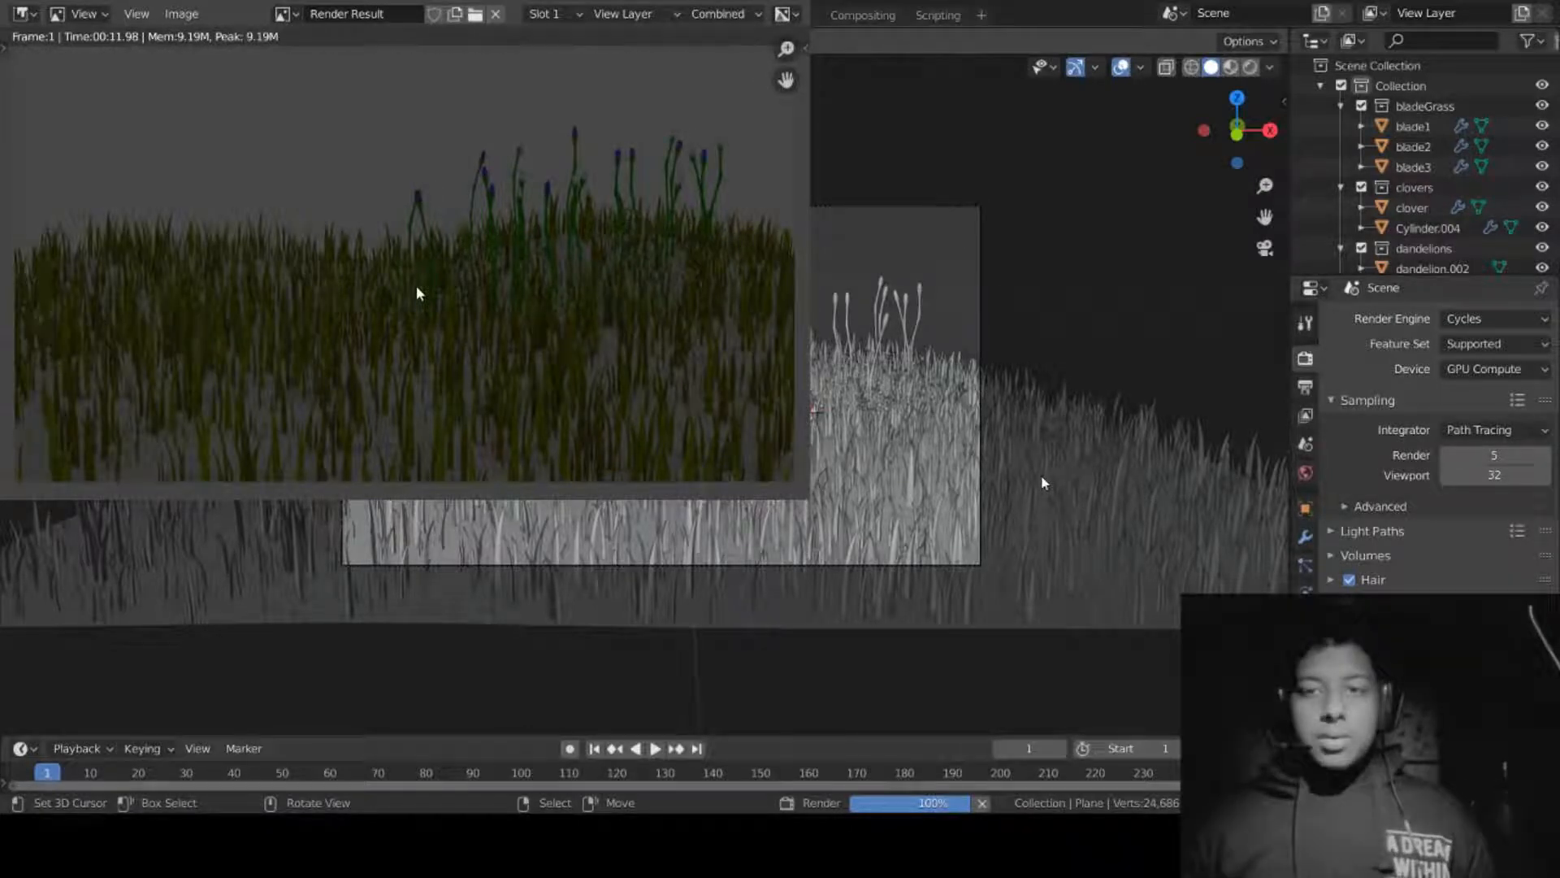
pyautogui.scroll(-1, 416, 285)
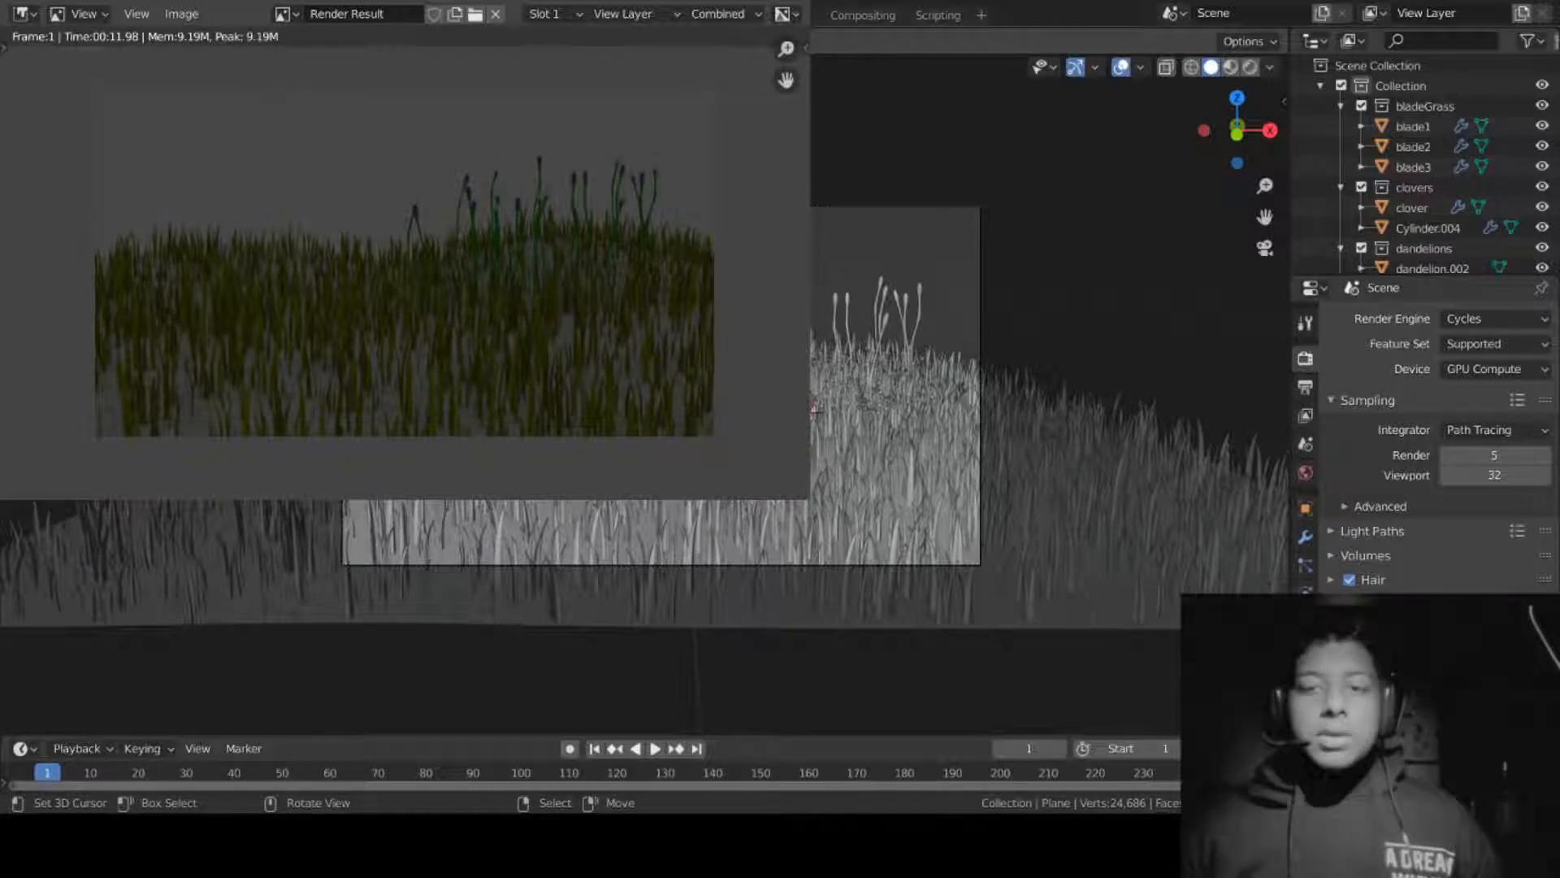
pyautogui.scroll(2, 457, 348)
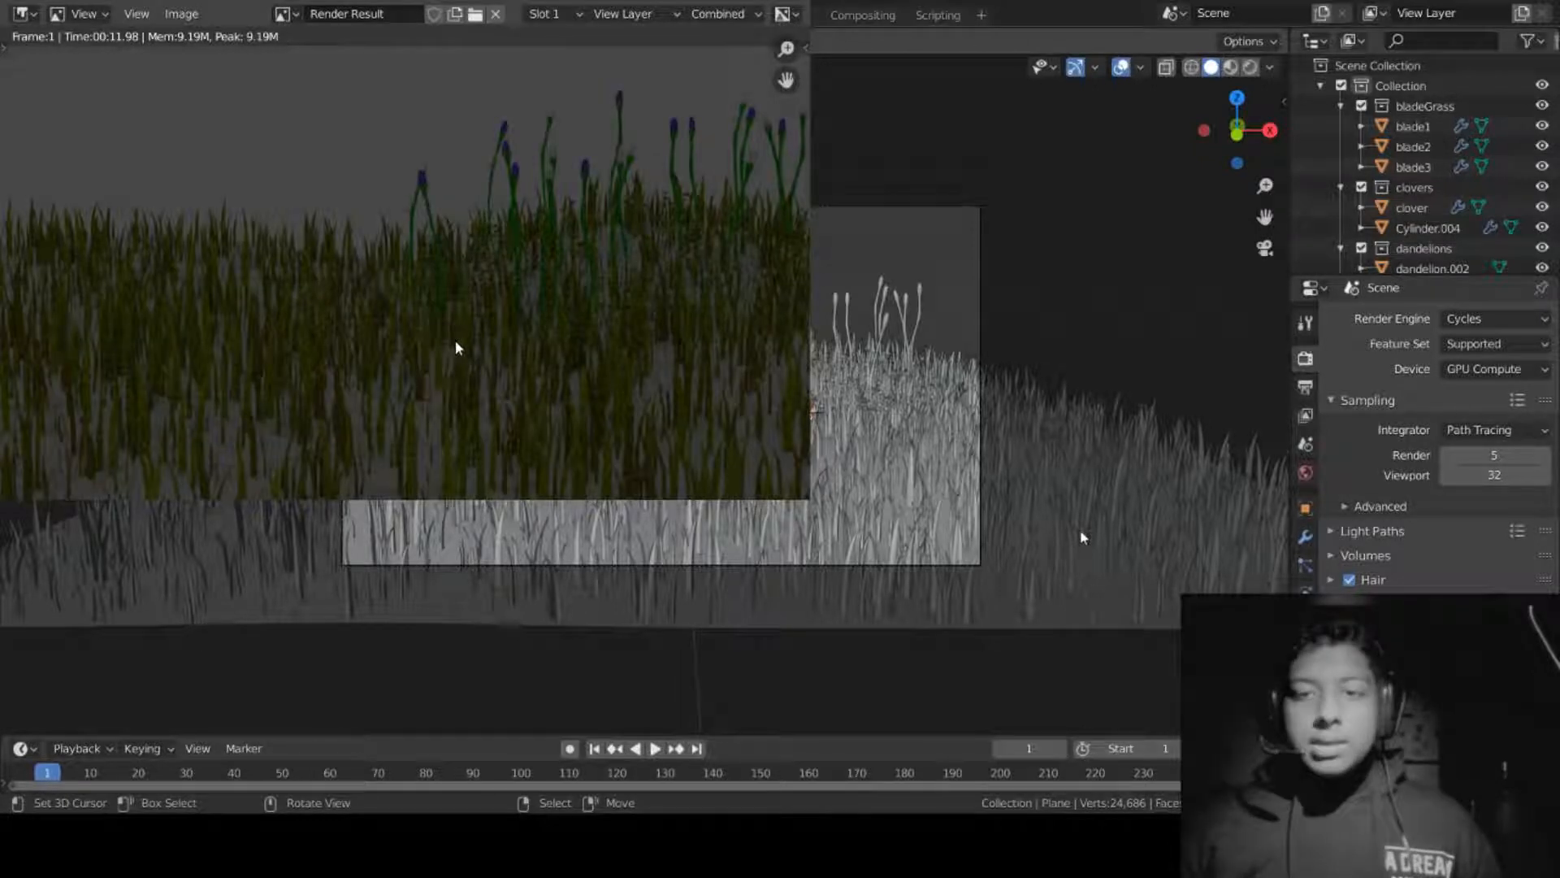
pyautogui.scroll(-1, 458, 348)
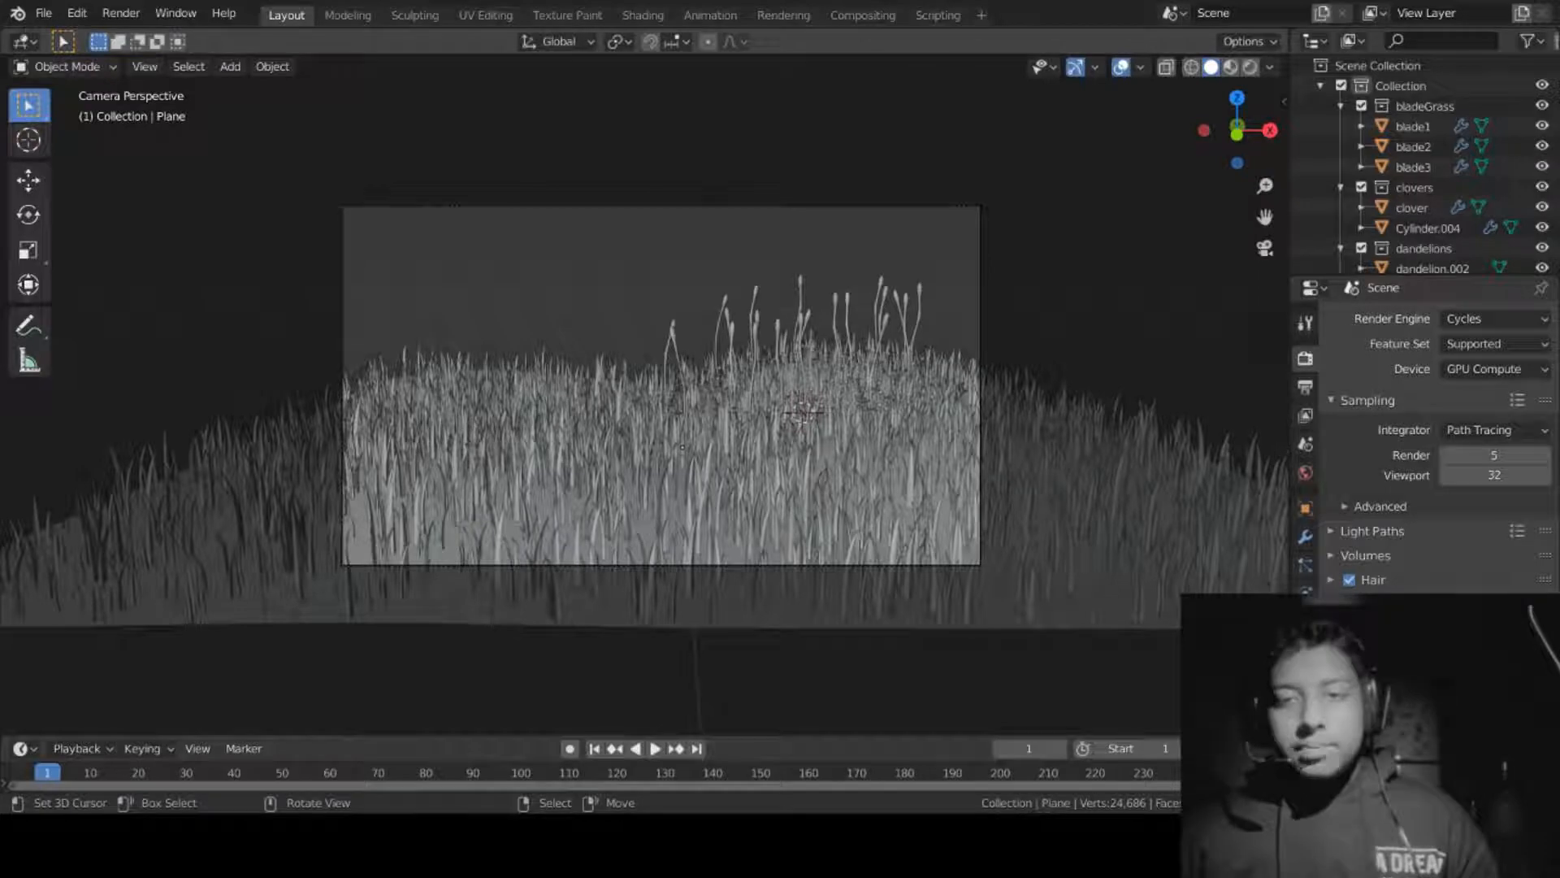
# Step: Turn on child particles for the plane's dark particle system, which scatters the darkgrass collection, to thicken the grass
pyautogui.click(864, 547)
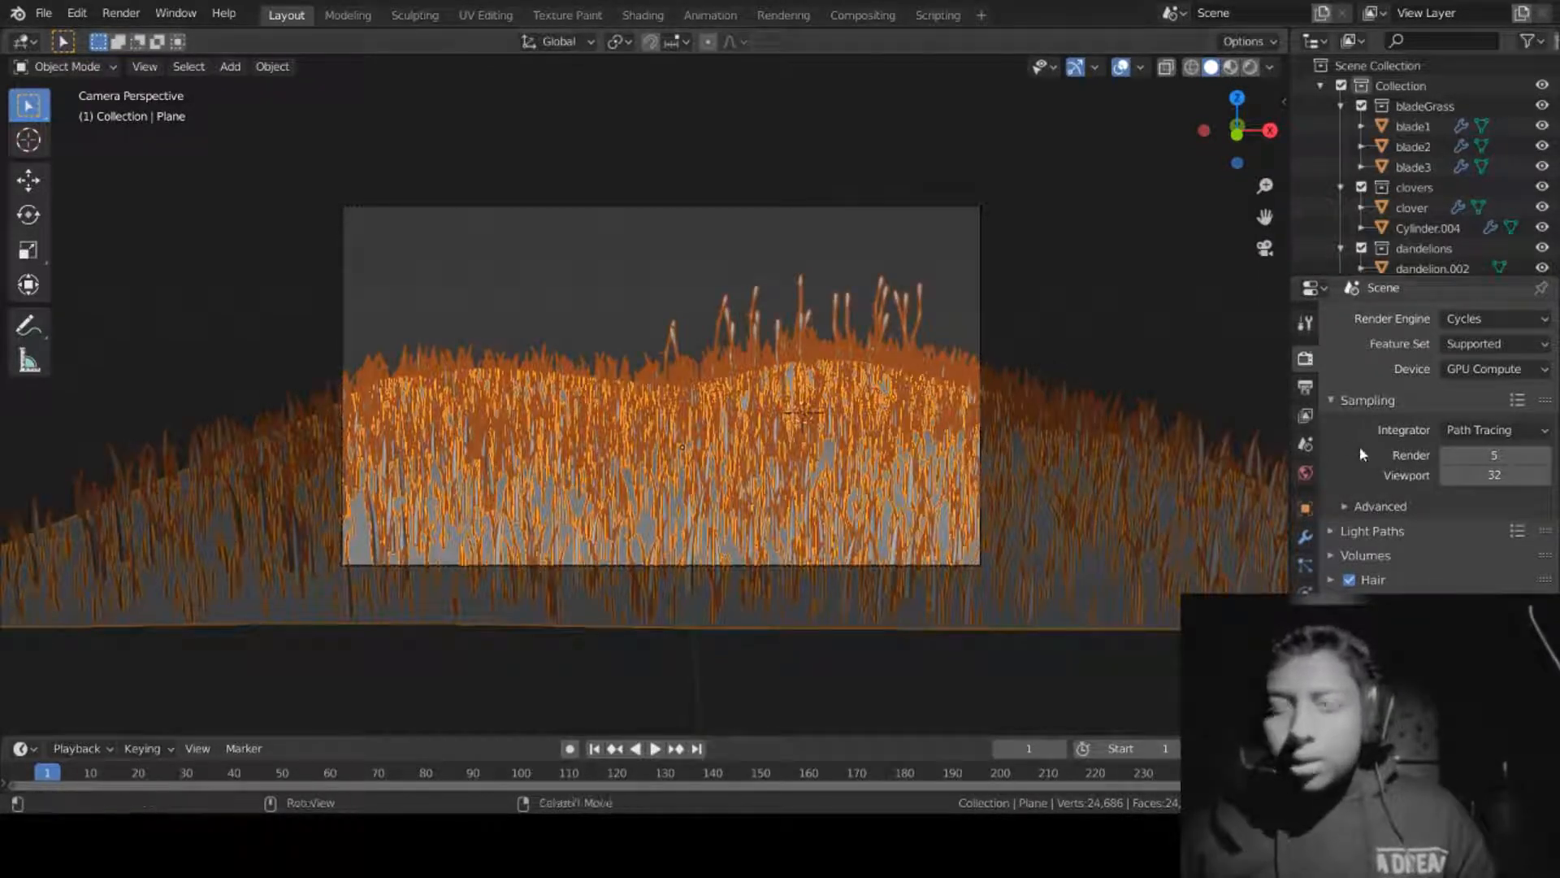
pyautogui.click(1306, 566)
pyautogui.scroll(2, 992, 465)
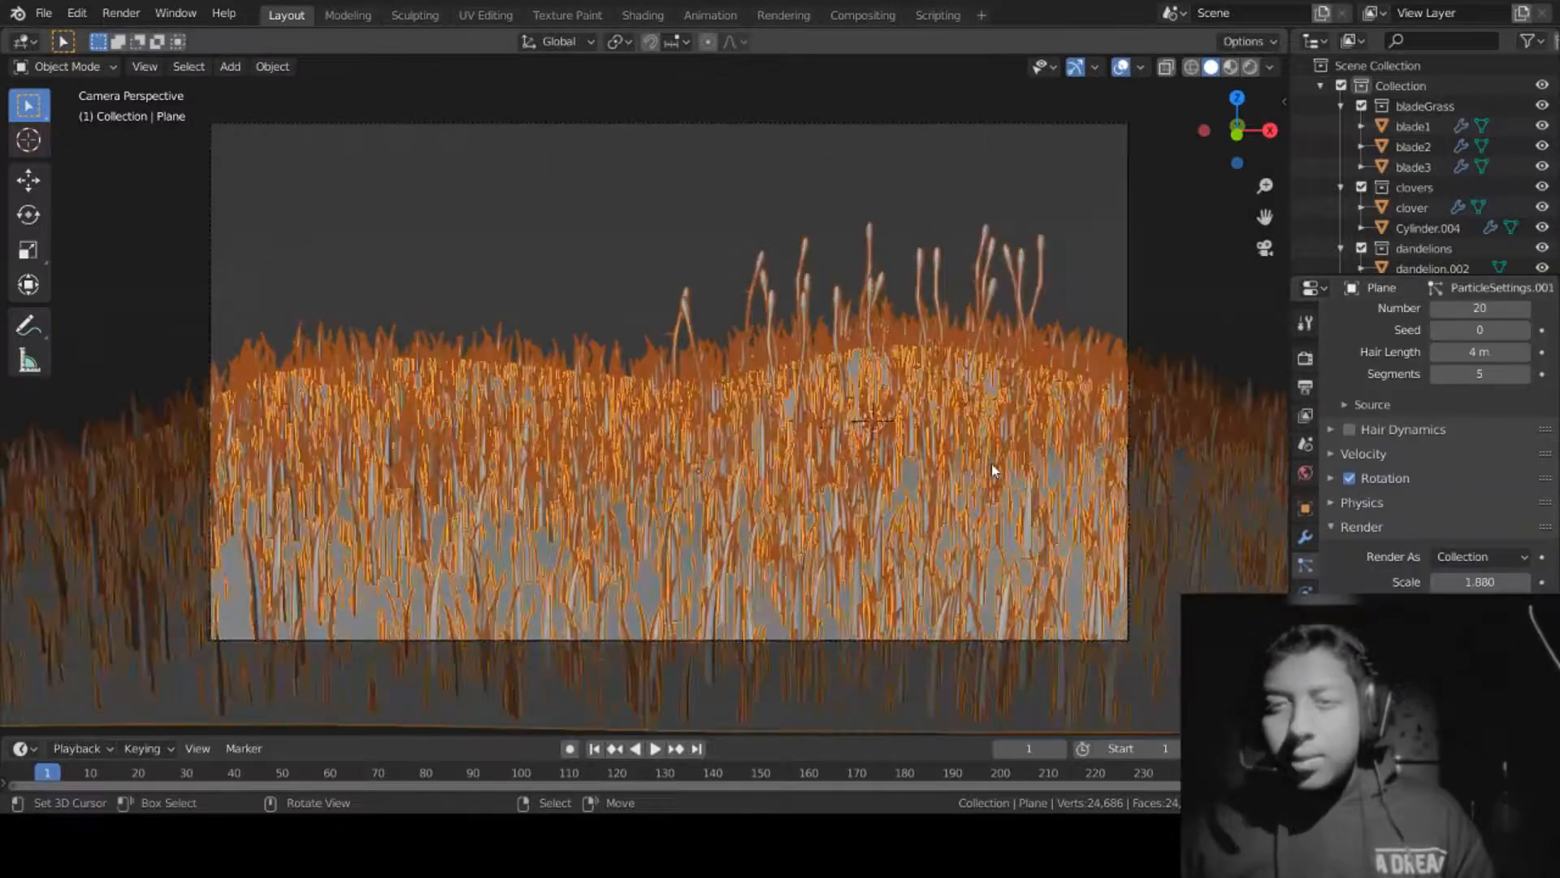
pyautogui.scroll(6, 1463, 423)
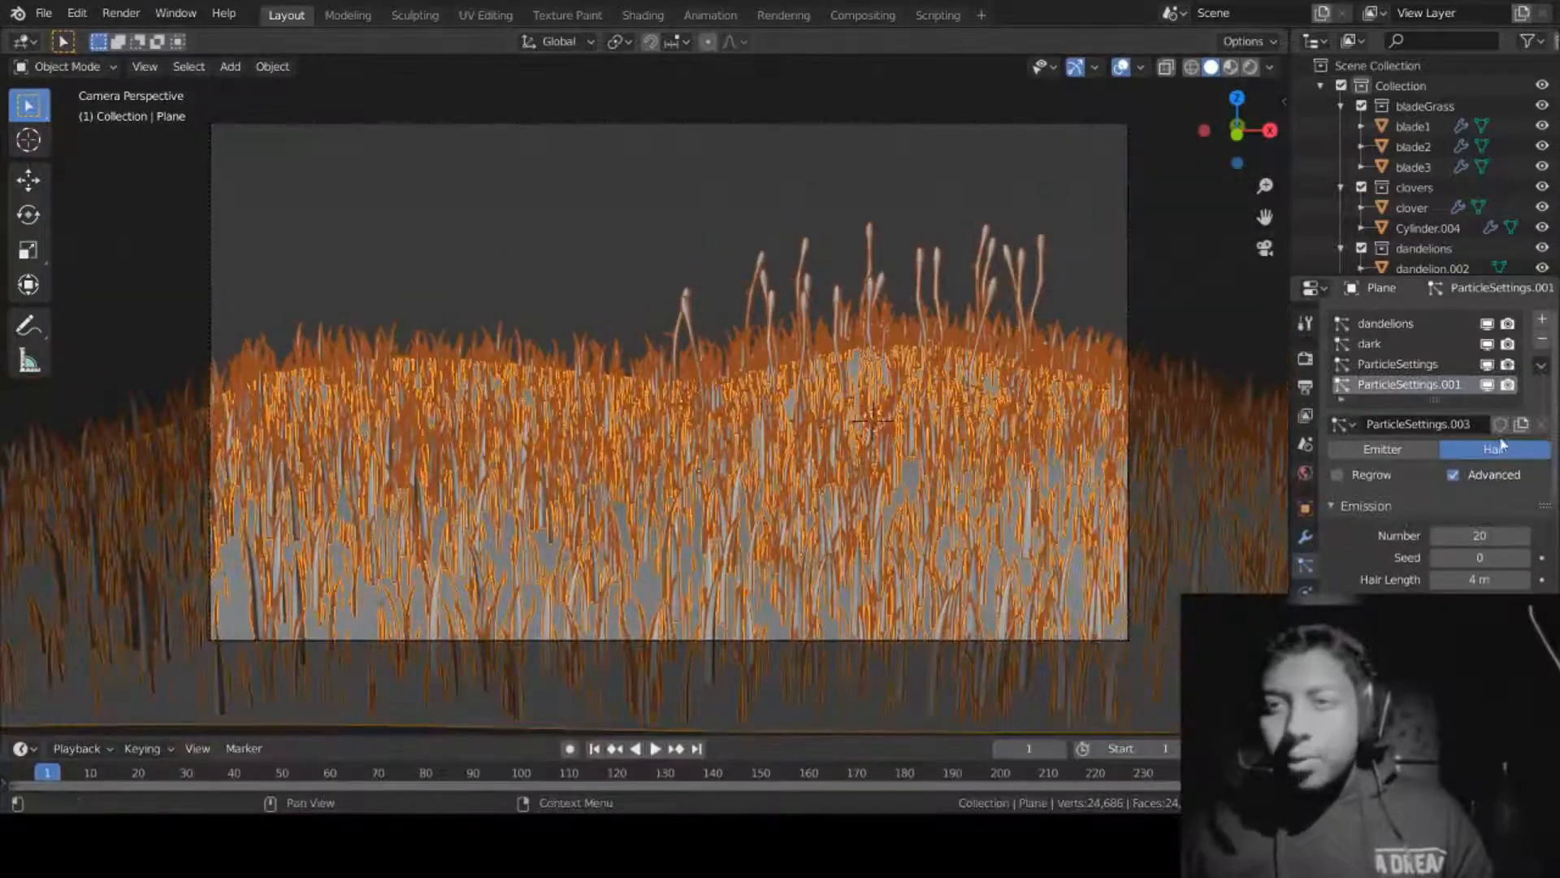
pyautogui.click(1406, 343)
pyautogui.click(1113, 400)
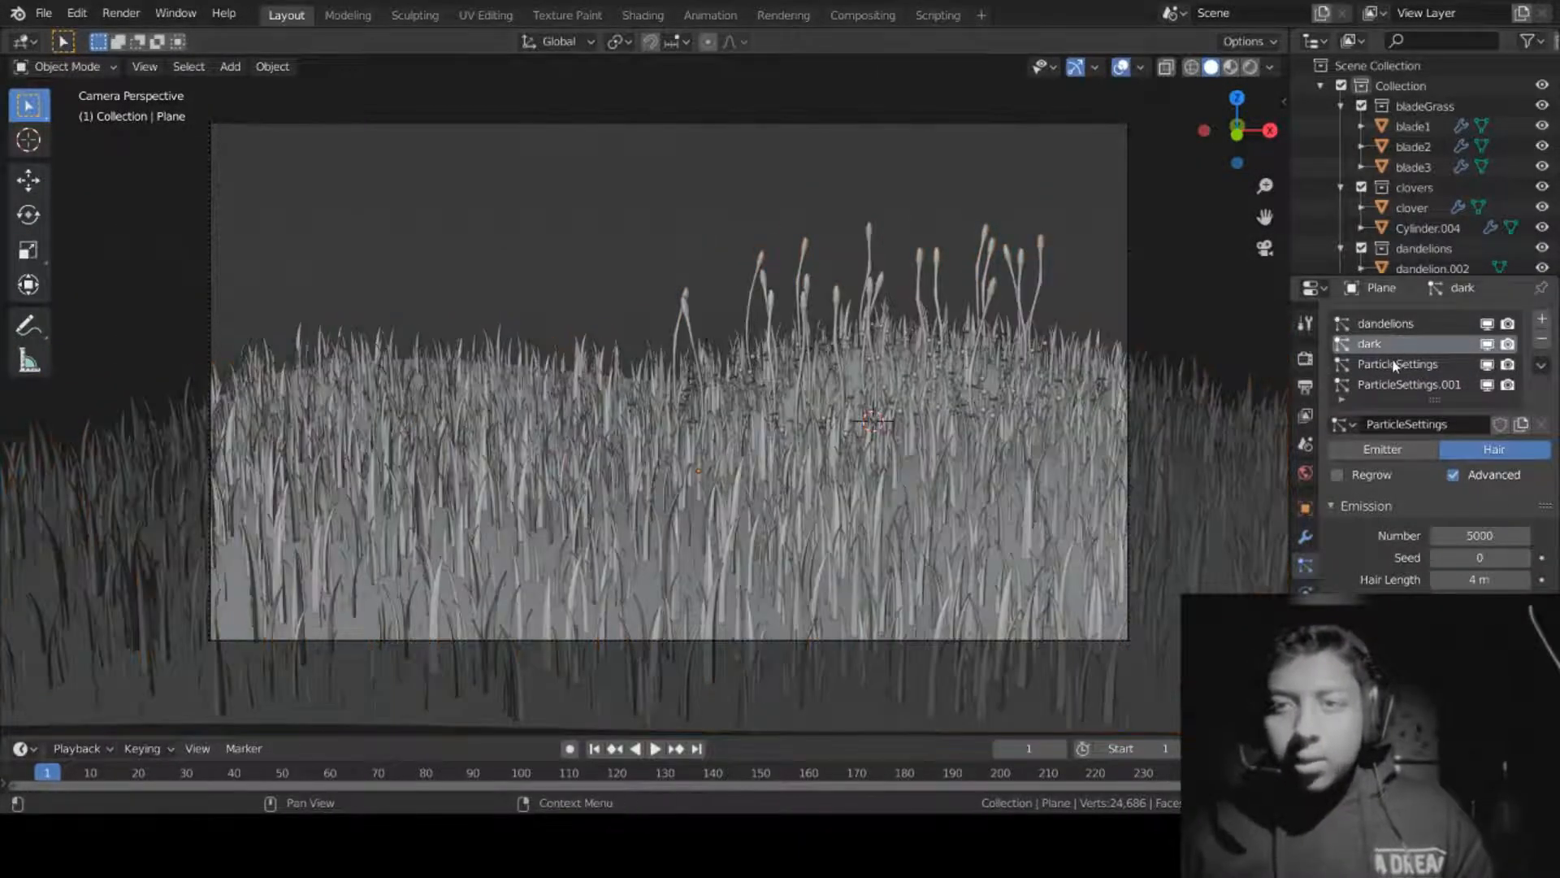
pyautogui.scroll(-10, 1416, 424)
pyautogui.scroll(-5, 1424, 487)
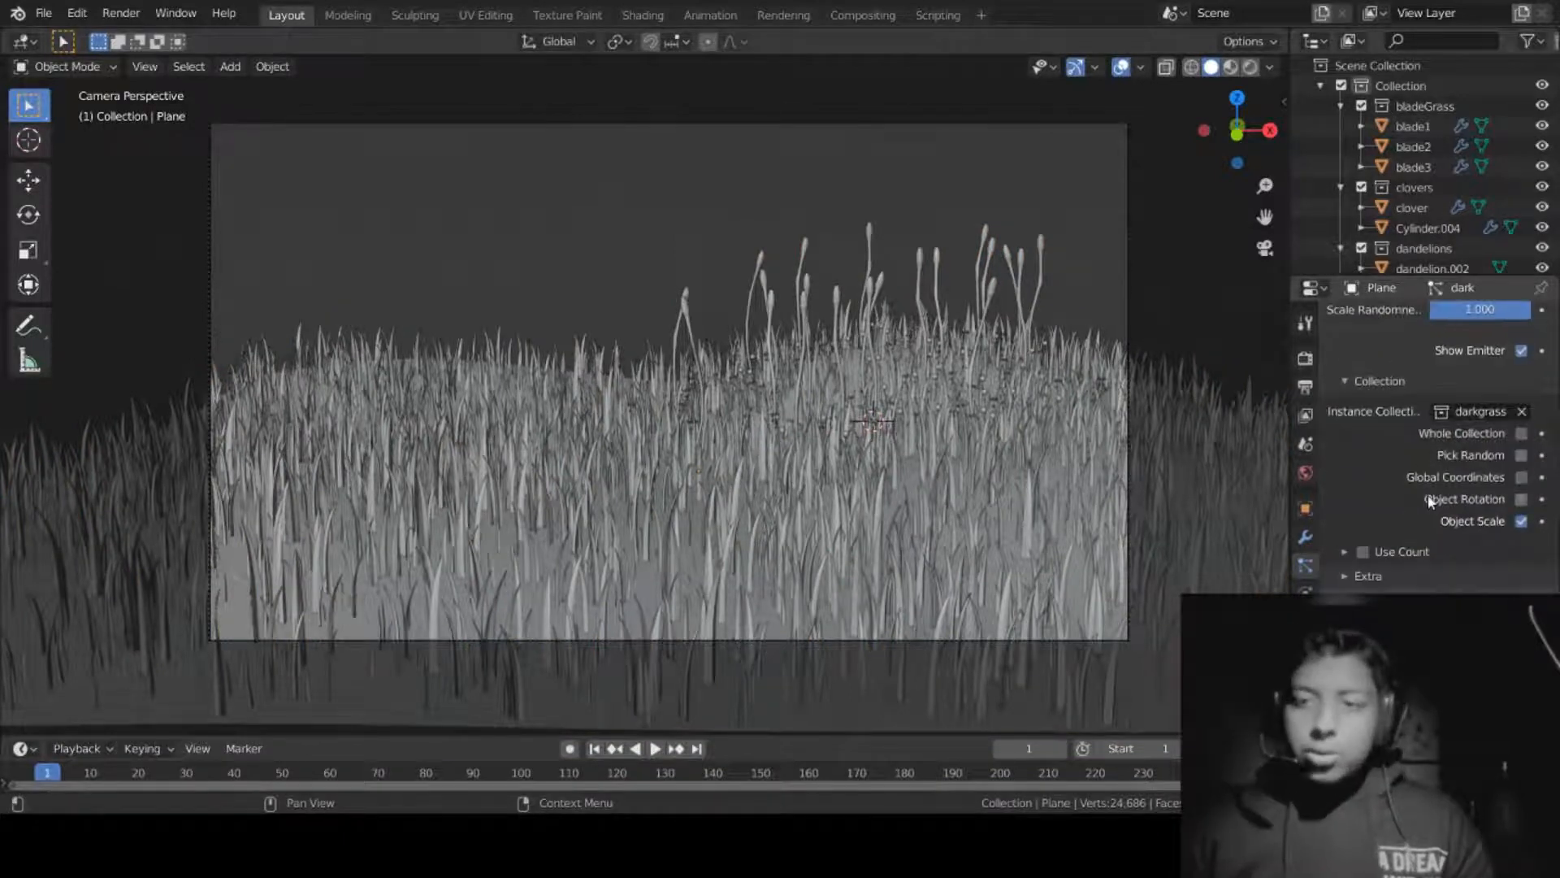
pyautogui.scroll(-1, 1422, 528)
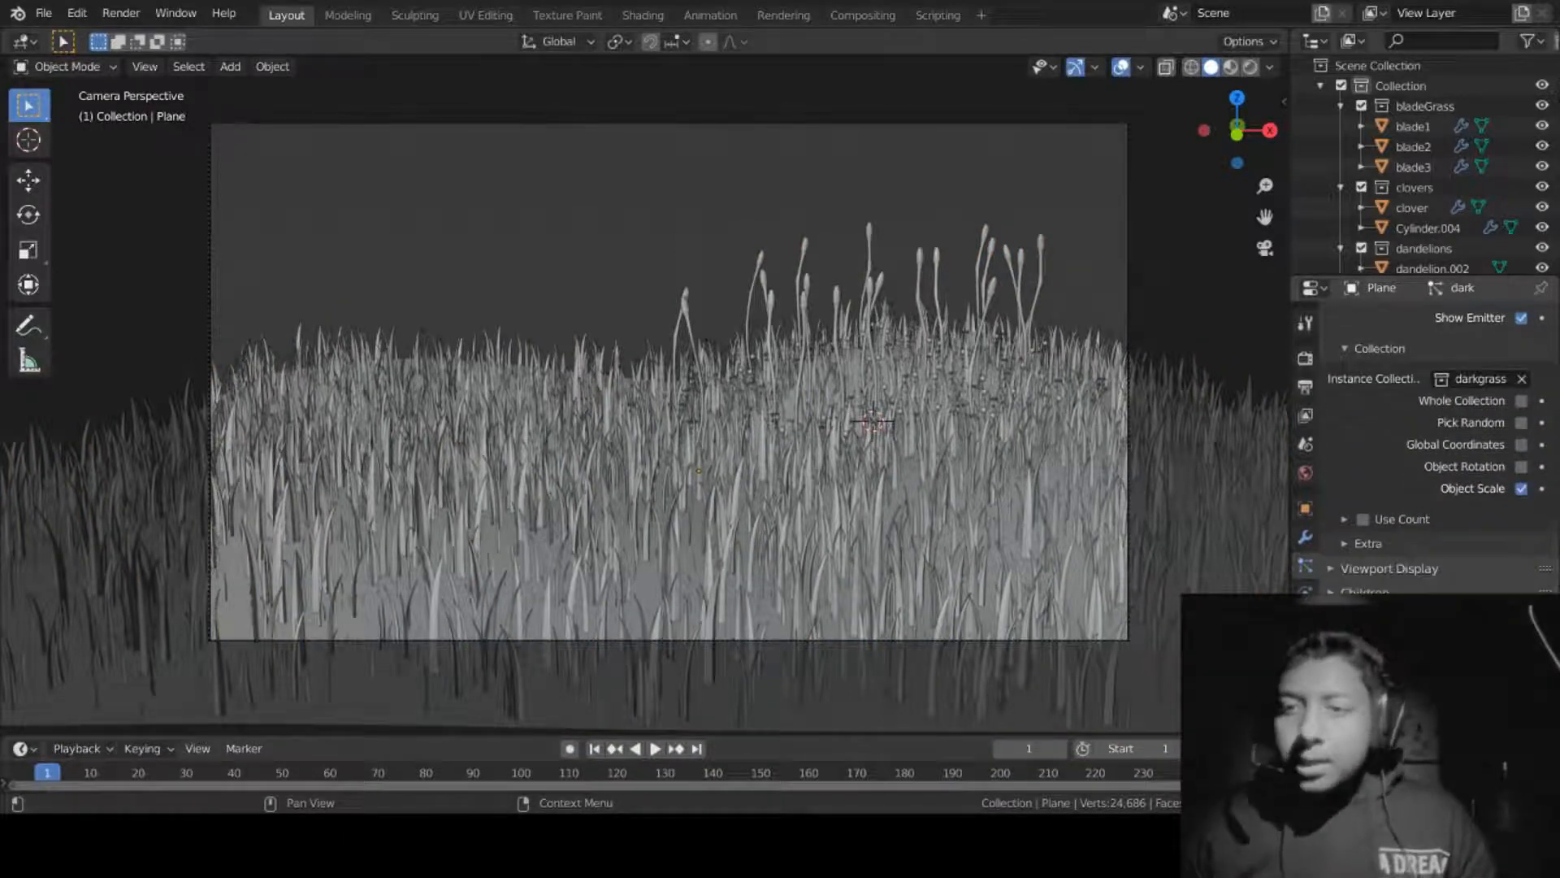
pyautogui.click(1400, 597)
pyautogui.click(1434, 619)
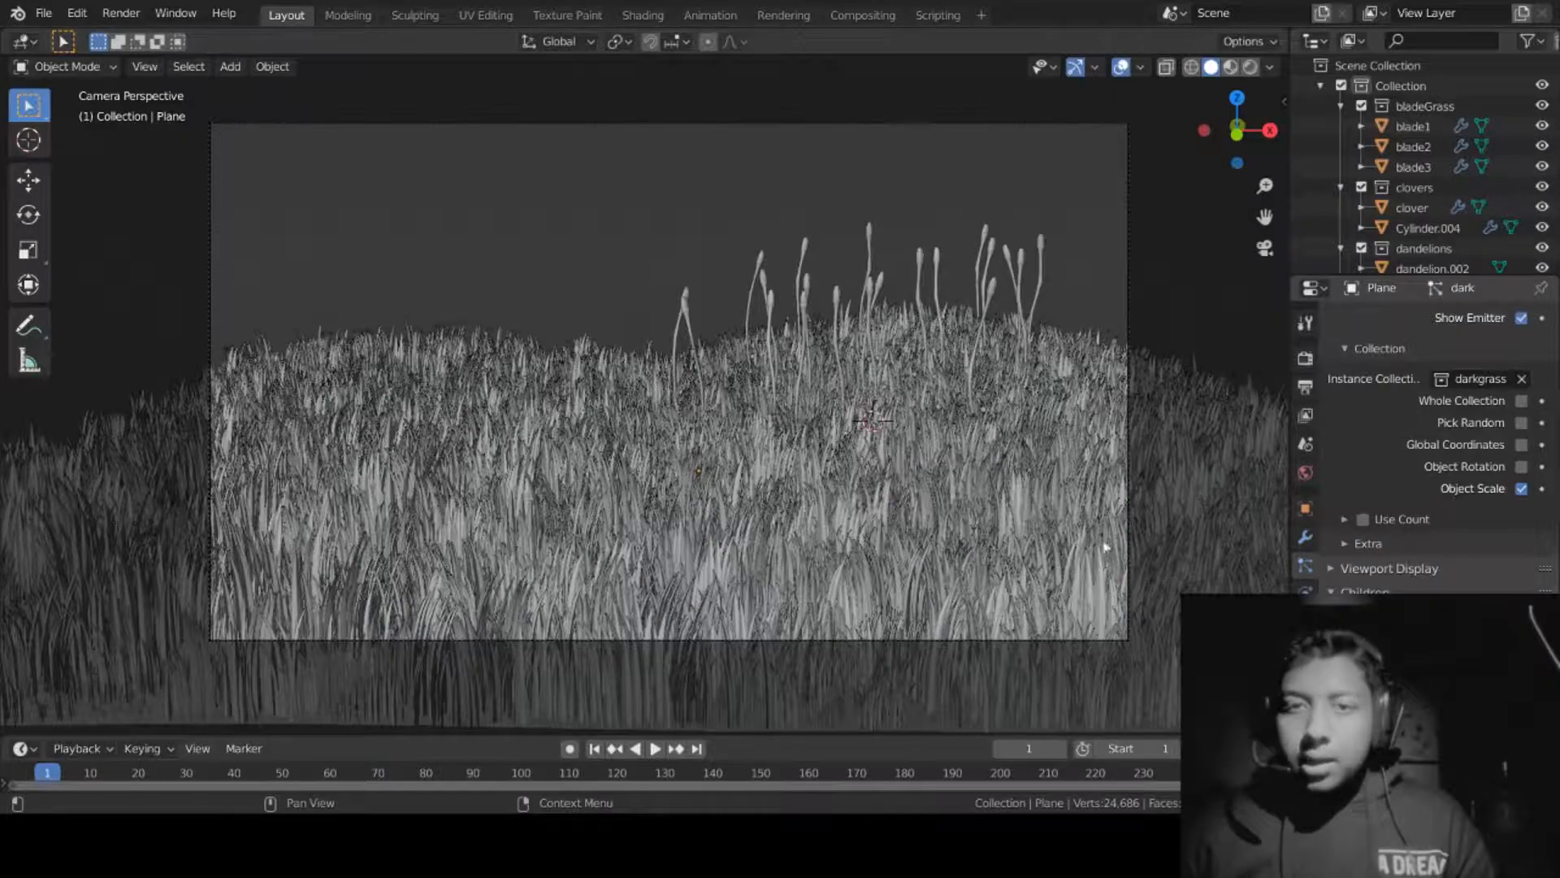
# Step: Return to the camera view, render the thickened grass and move the result window clear of the viewport
pyautogui.moveTo(1101, 549); pyautogui.dragTo(1285, 256, button='middle')
pyautogui.click(1265, 248)
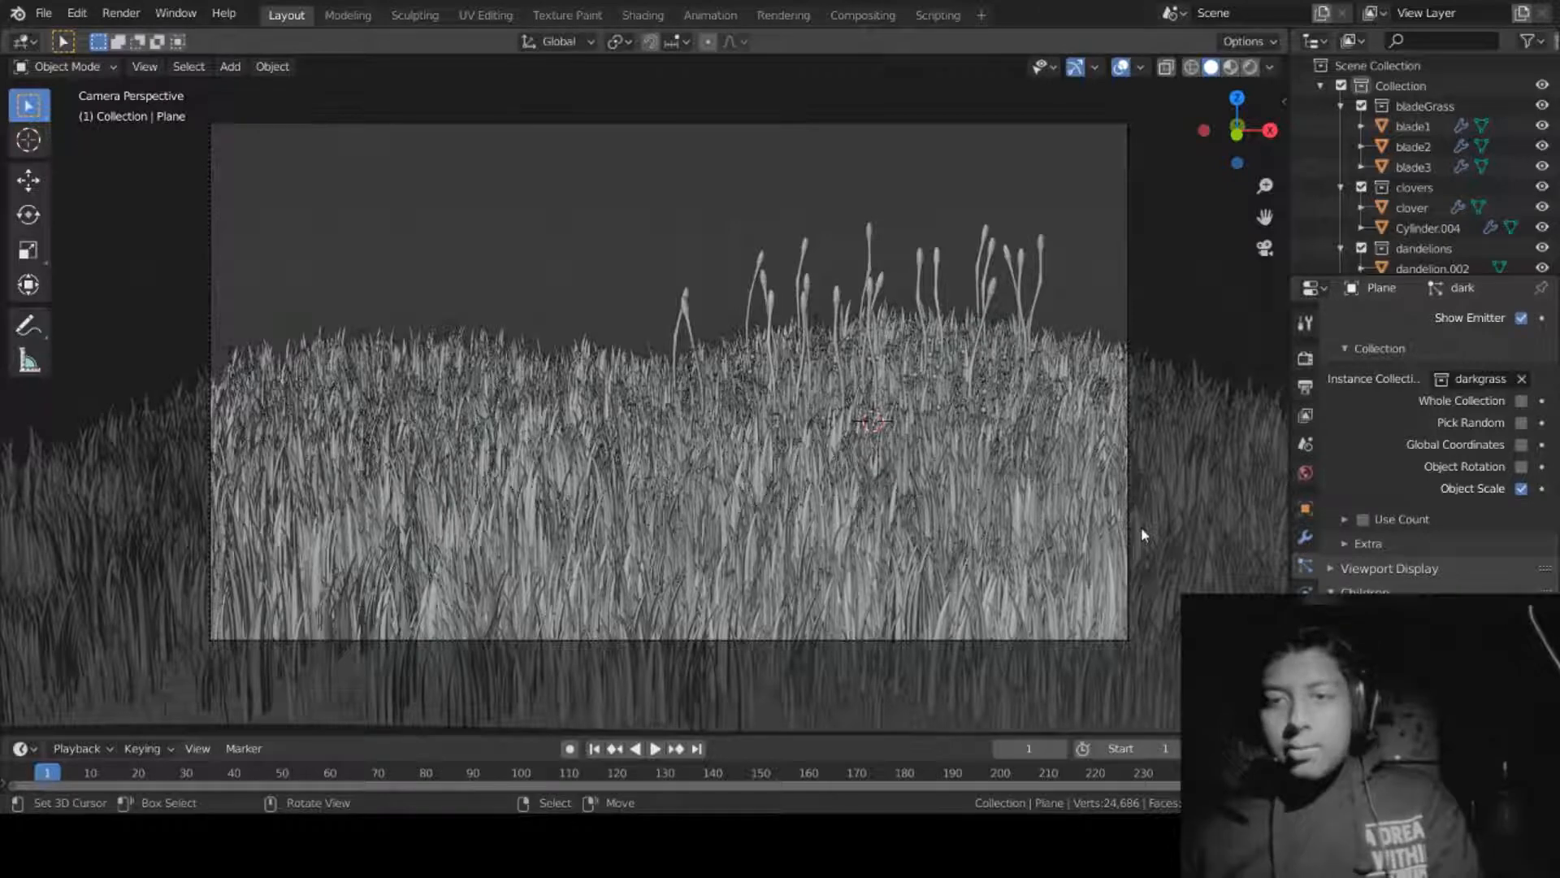
pyautogui.press('F12')
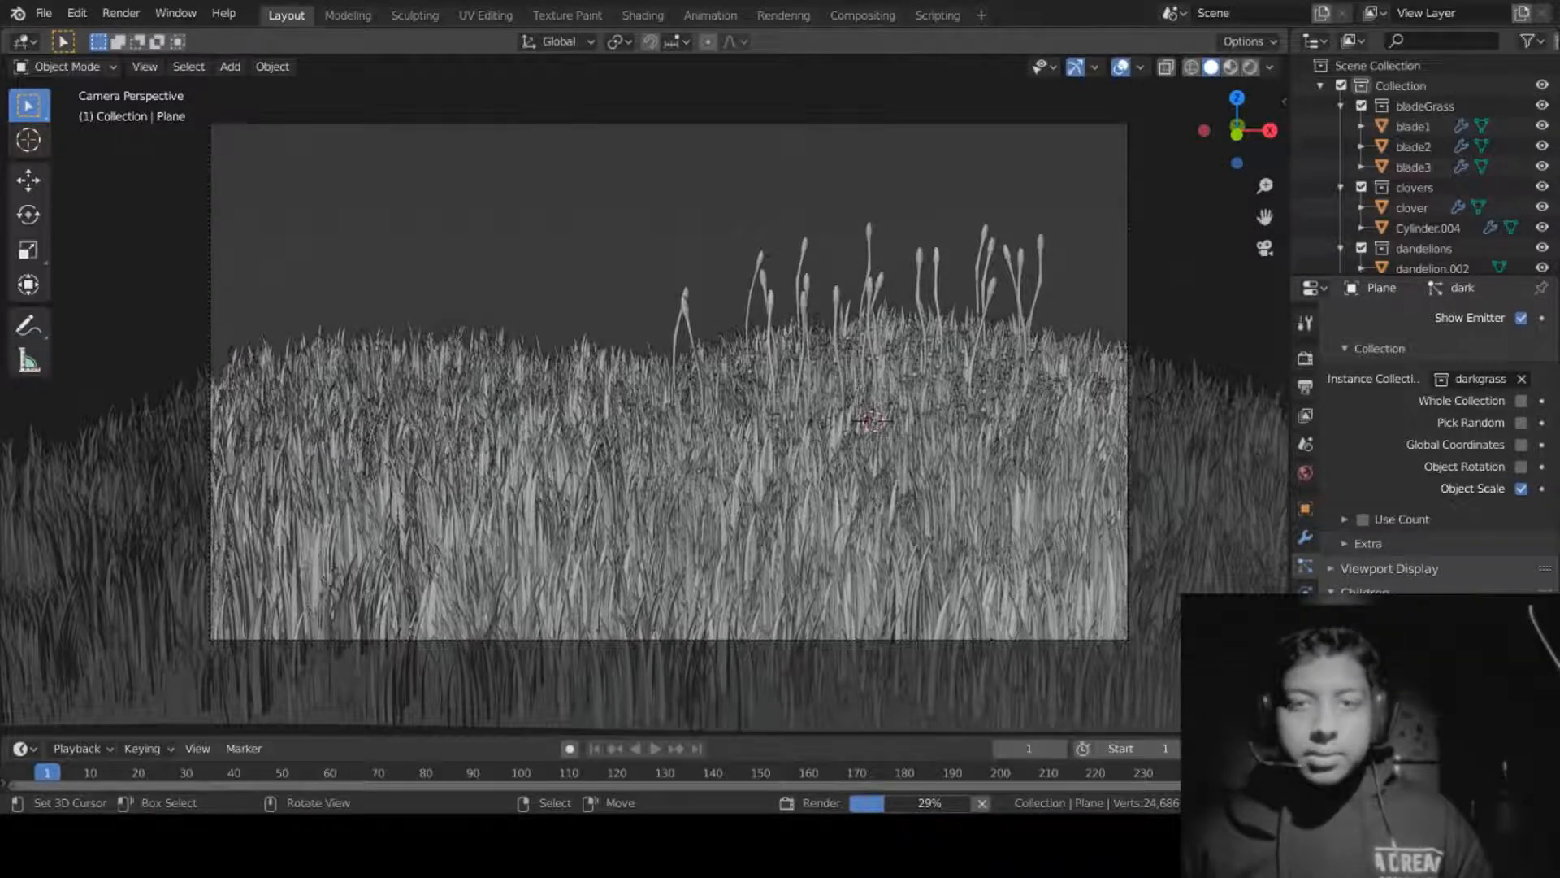
pyautogui.hotkey('alt', 'Tab')
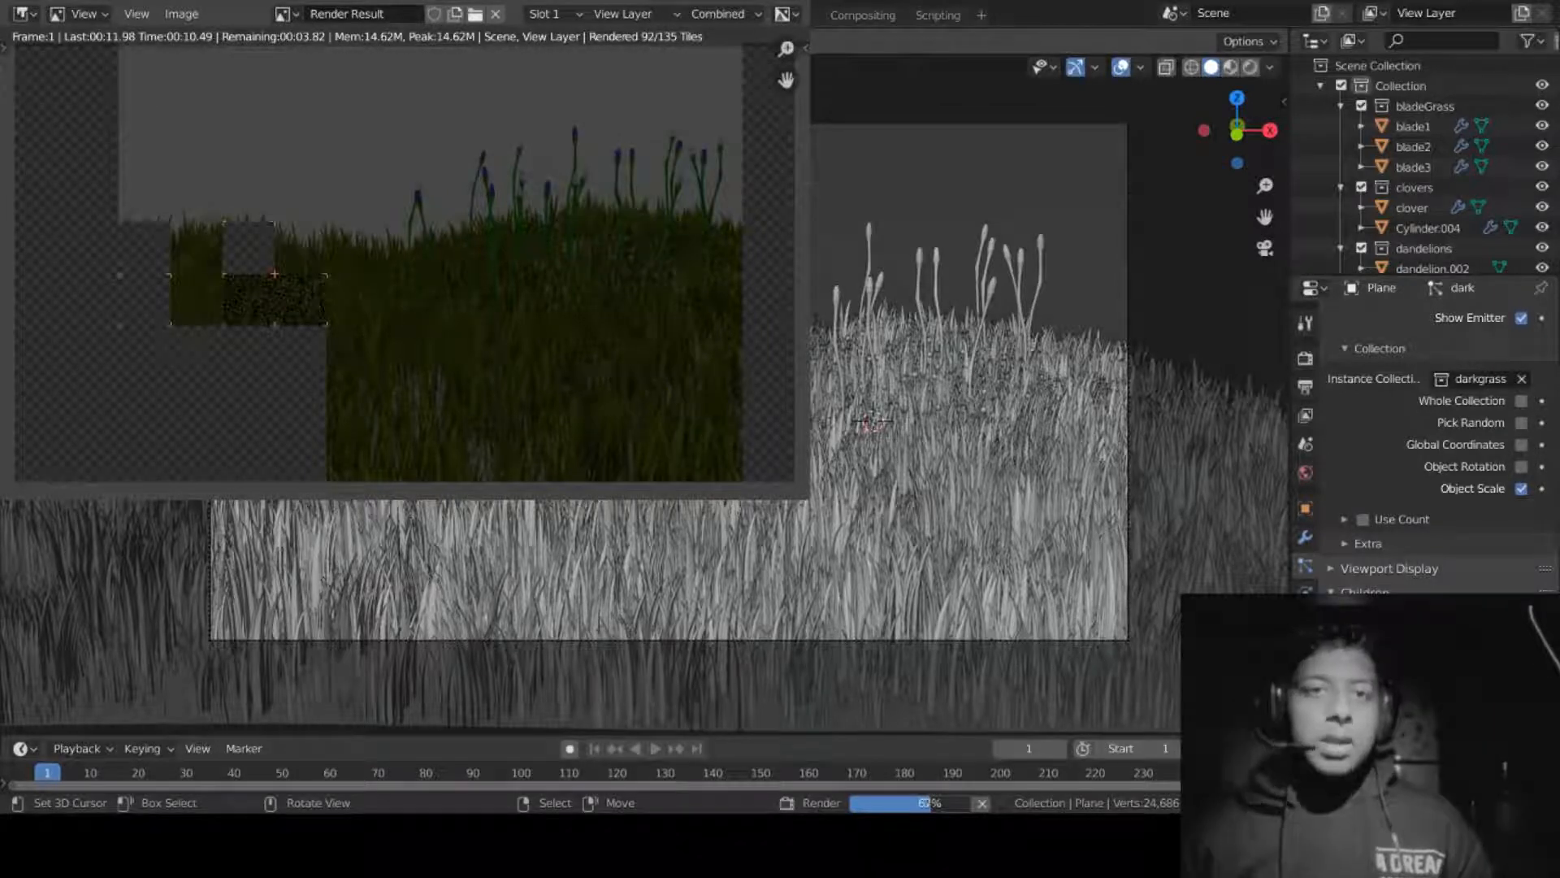
pyautogui.moveTo(404, 2); pyautogui.dragTo(462, 136)
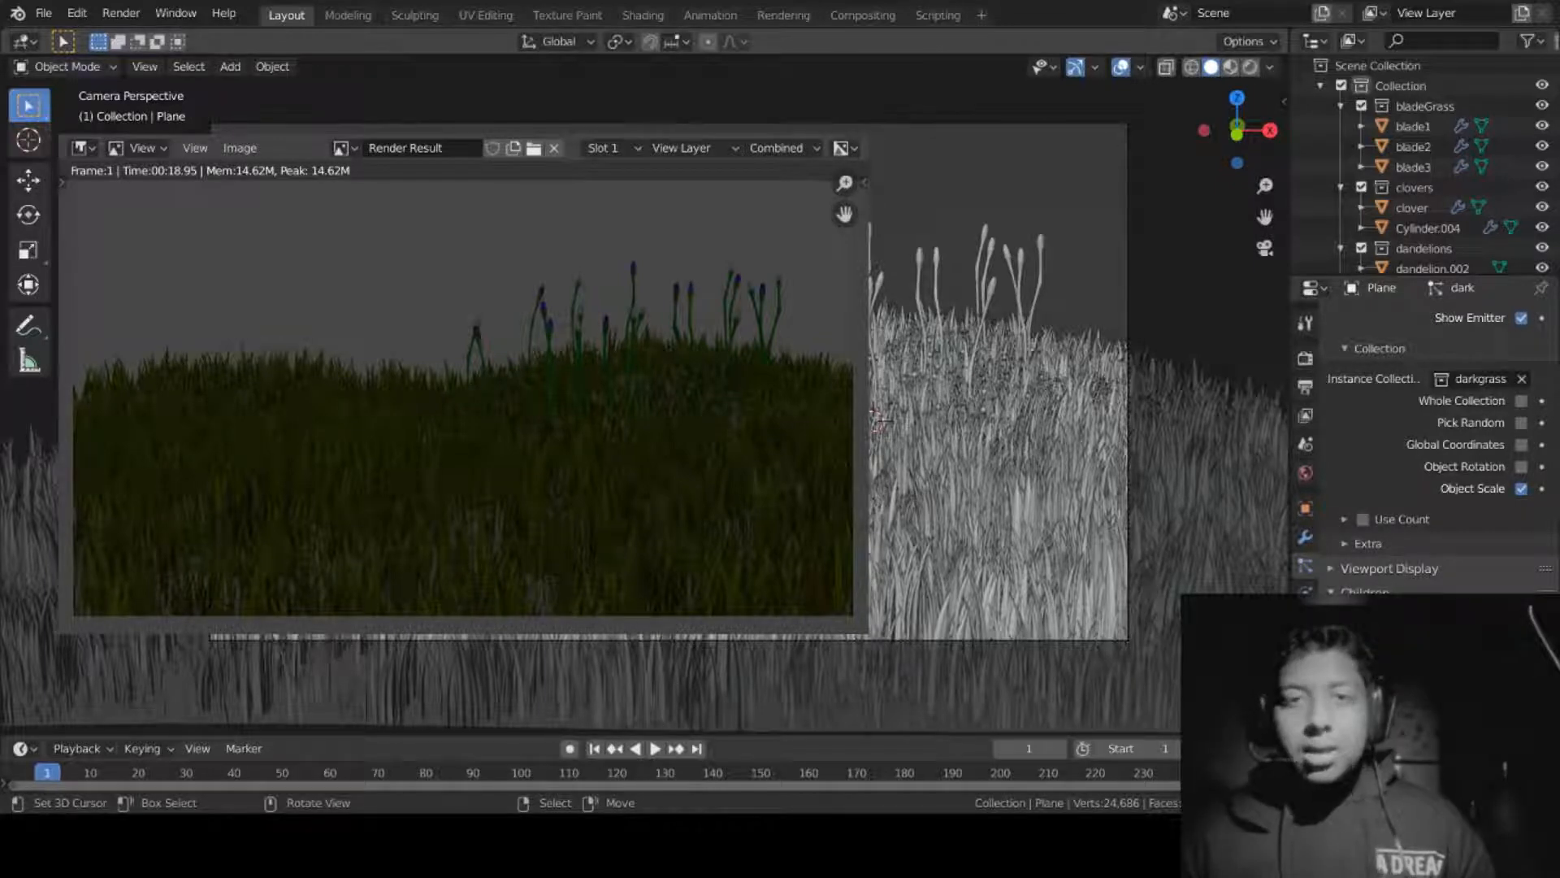
pyautogui.moveTo(463, 124); pyautogui.dragTo(404, 803)
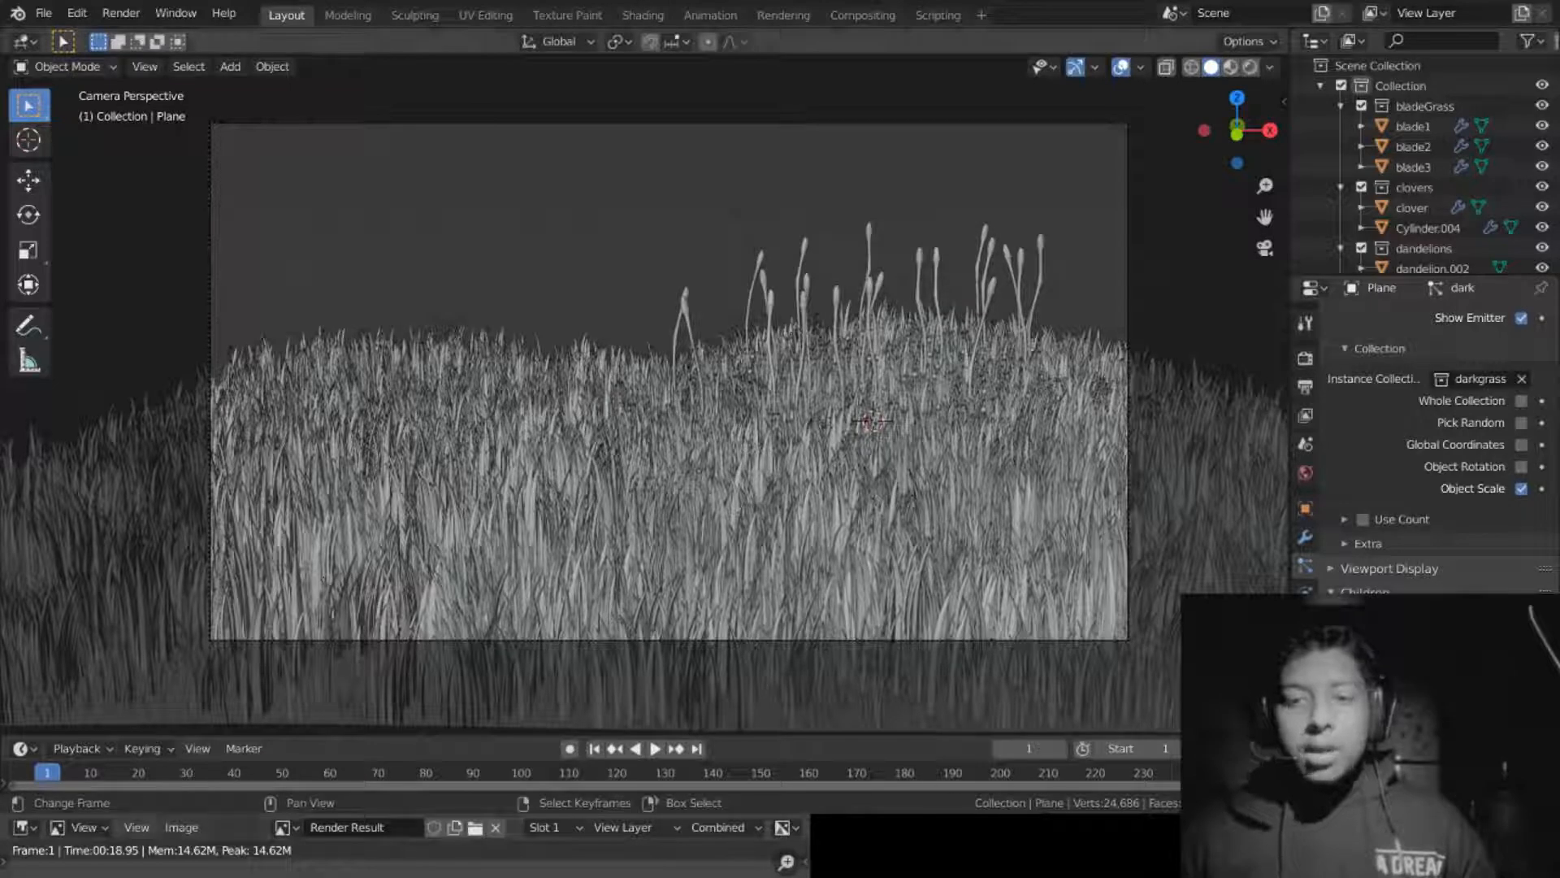
# Step: Switch the render result to Slot 2 and move its window out of the way again
pyautogui.moveTo(398, 817); pyautogui.dragTo(472, 300)
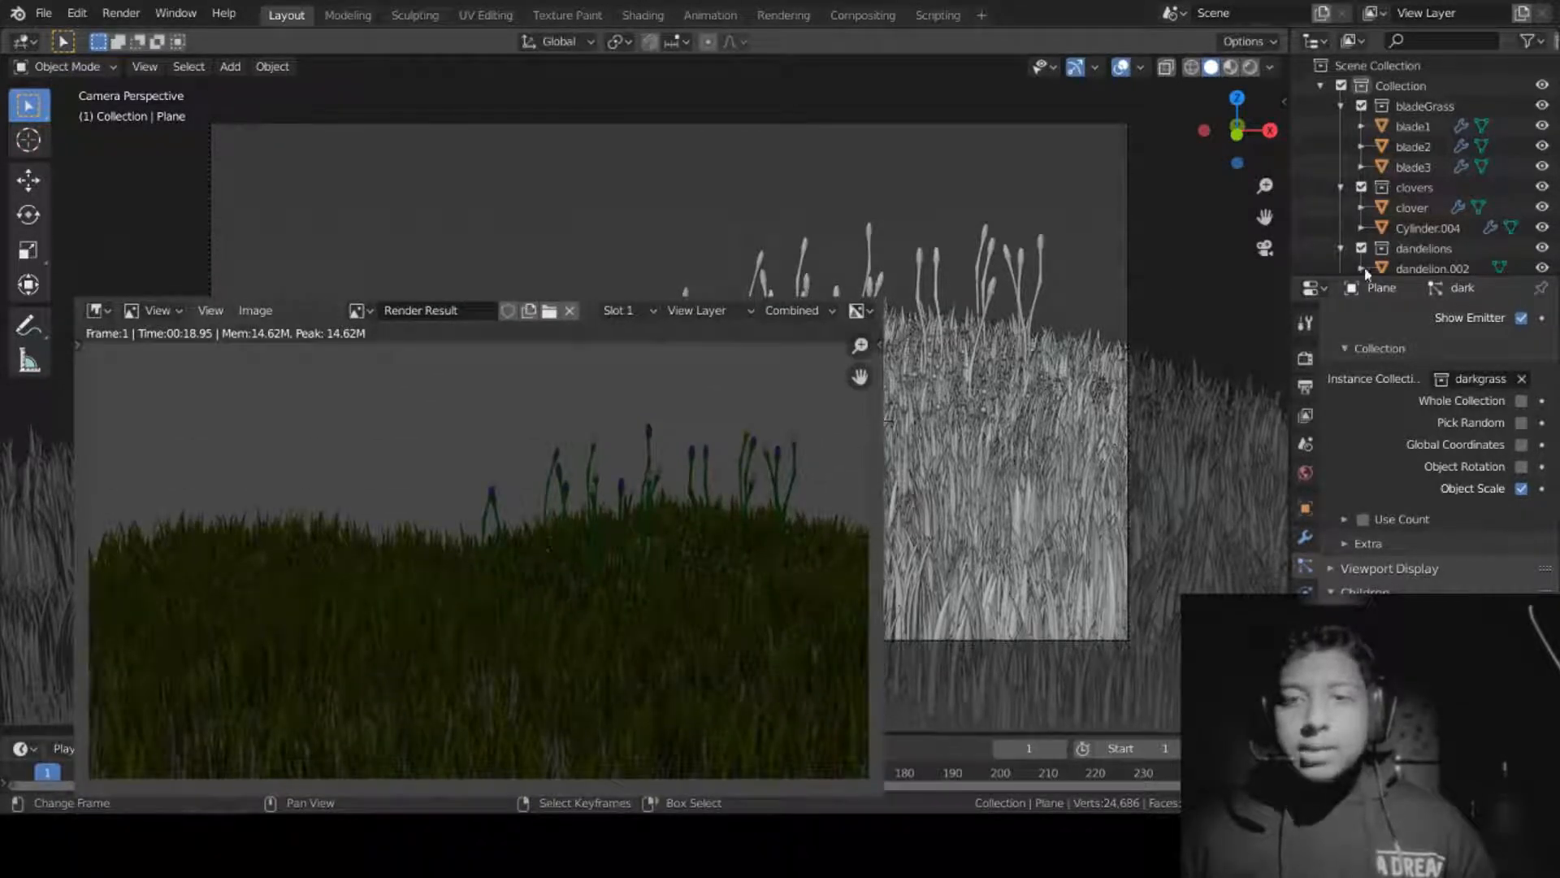
pyautogui.click(624, 310)
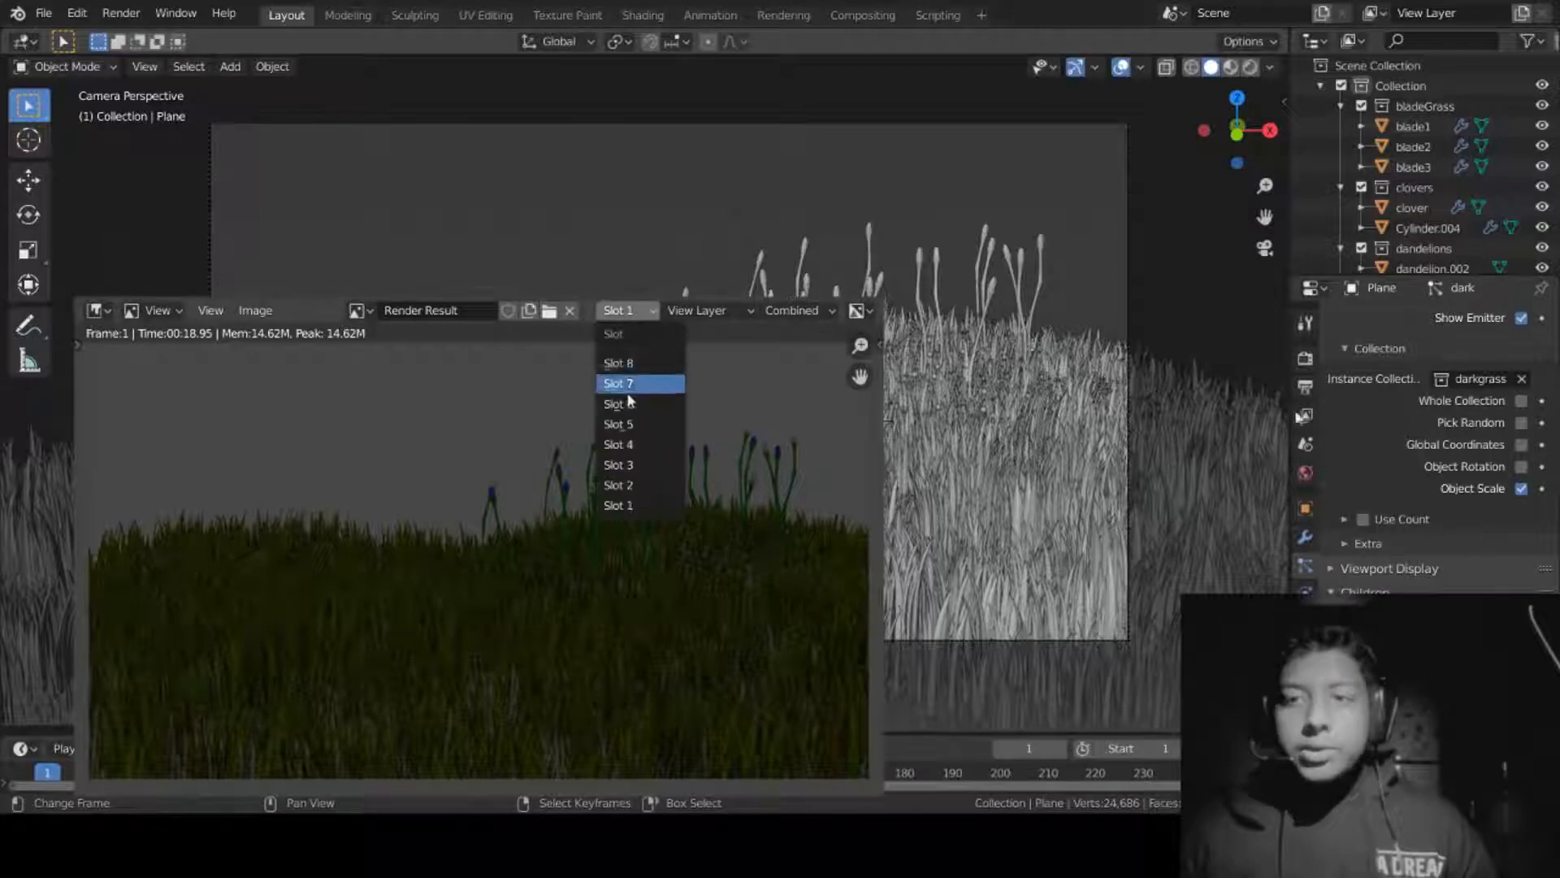
pyautogui.click(618, 486)
pyautogui.moveTo(480, 285); pyautogui.dragTo(391, 818)
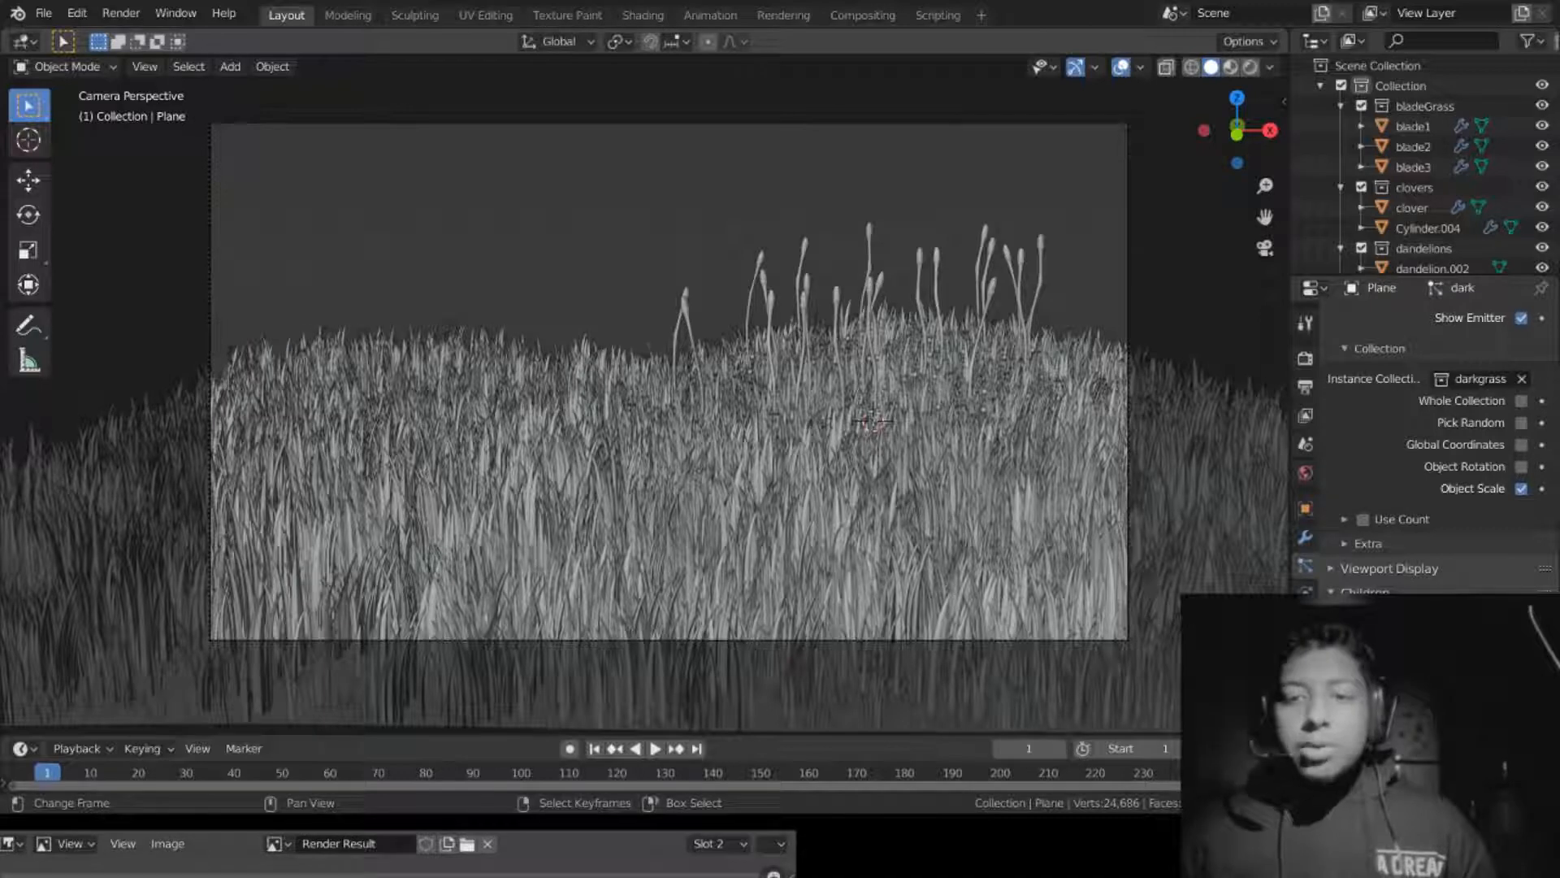
# Step: Add a Sun light near the middle of the grass and raise it above the hill to a height of about 1.66 m
pyautogui.keyDown('shift'); pyautogui.rightClick(693, 460); pyautogui.keyUp('shift')
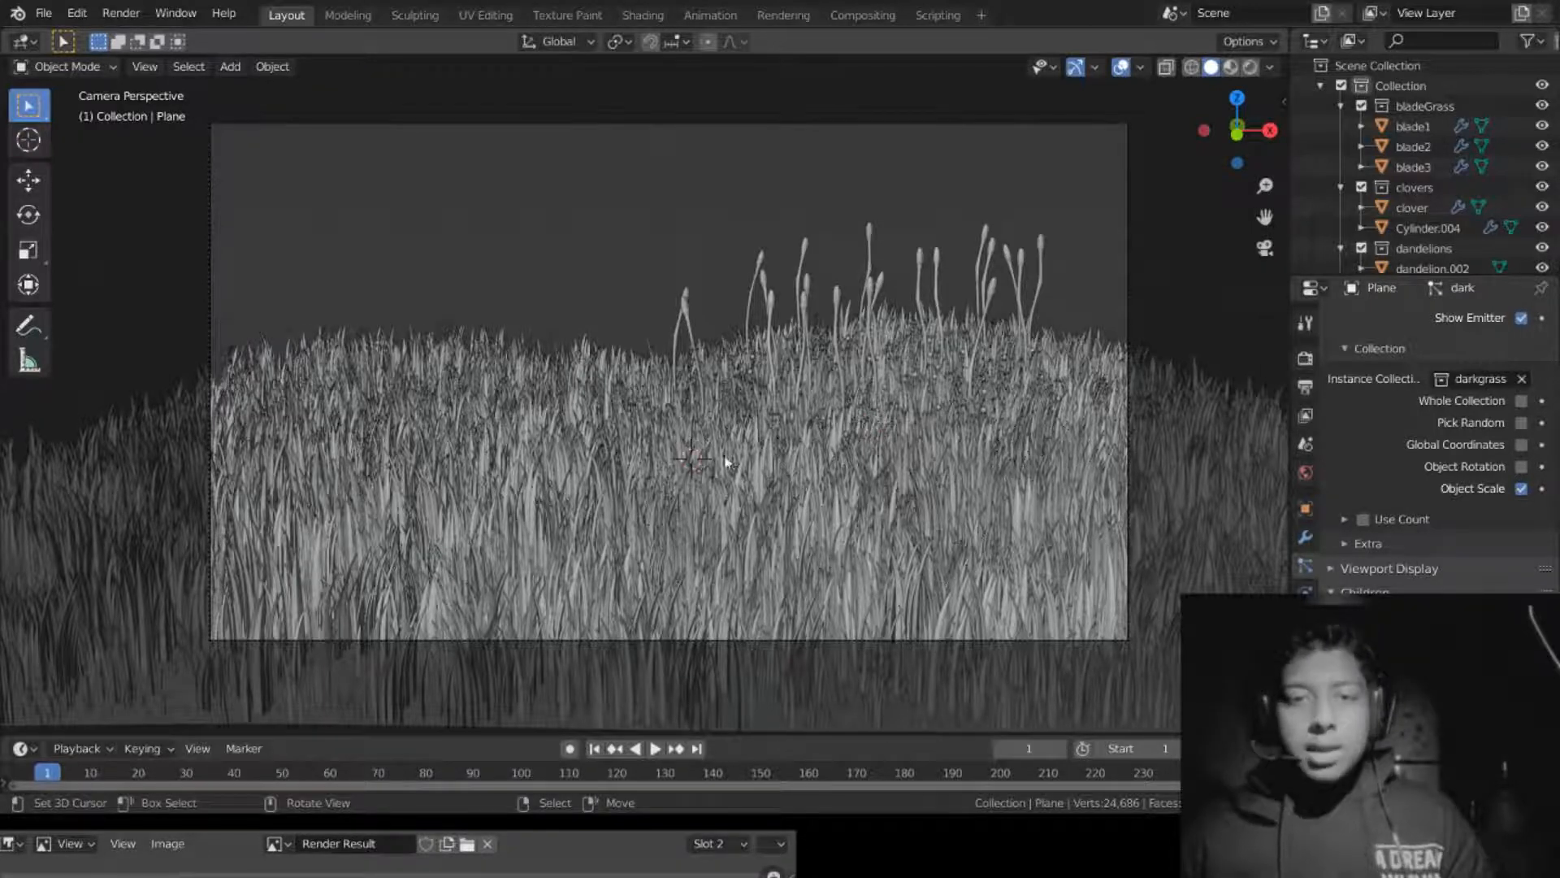
pyautogui.keyDown('shift'); pyautogui.rightClick(723, 460); pyautogui.keyUp('shift')
pyautogui.hotkey('shift', 'a')
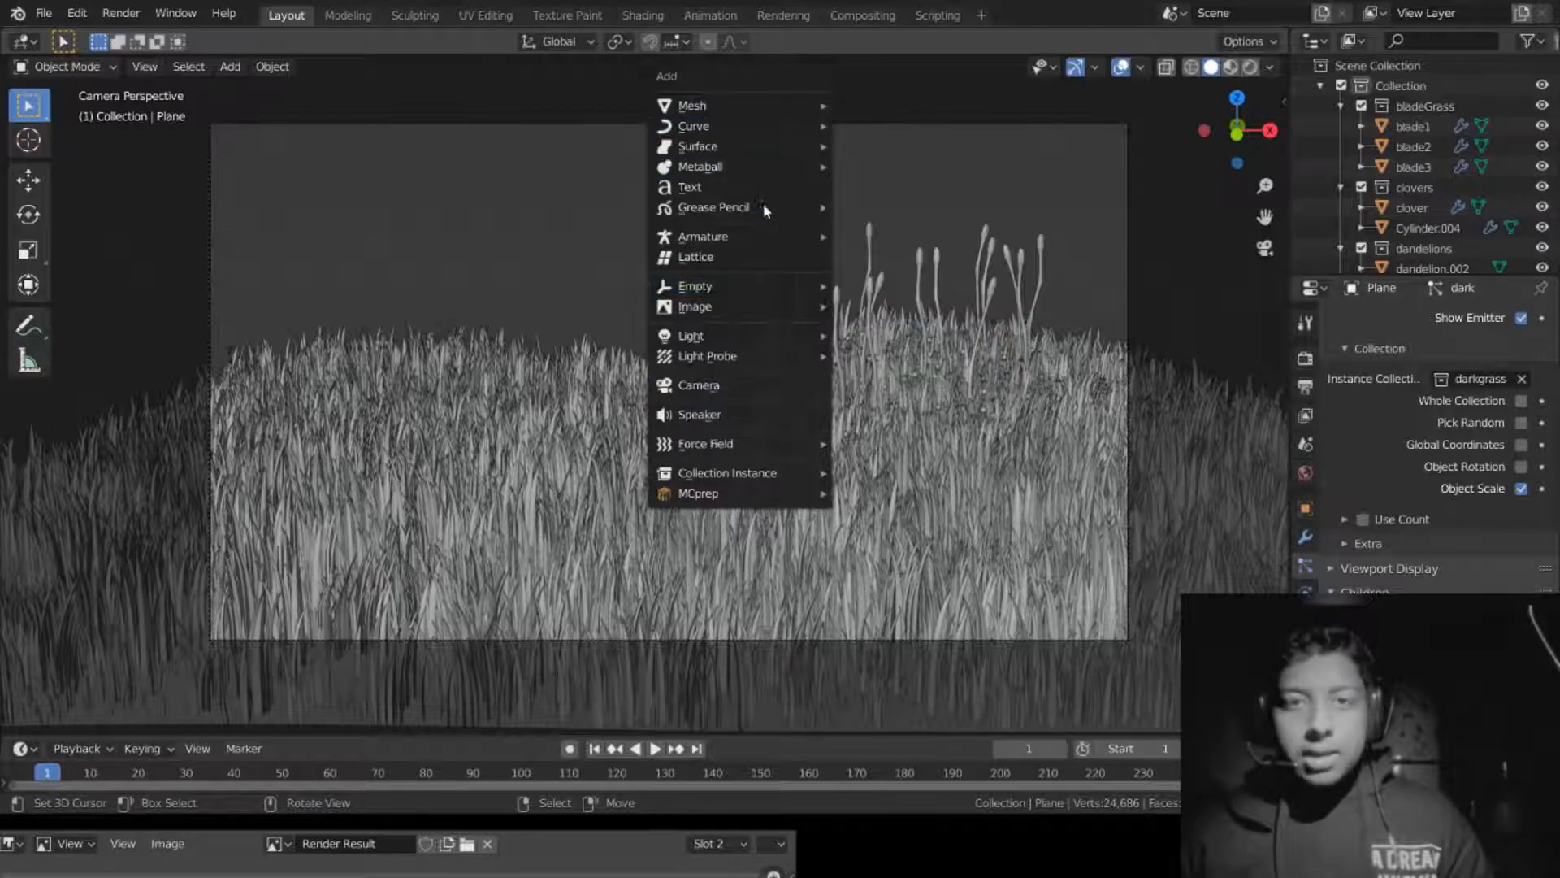
pyautogui.moveTo(739, 335)
pyautogui.click(871, 358)
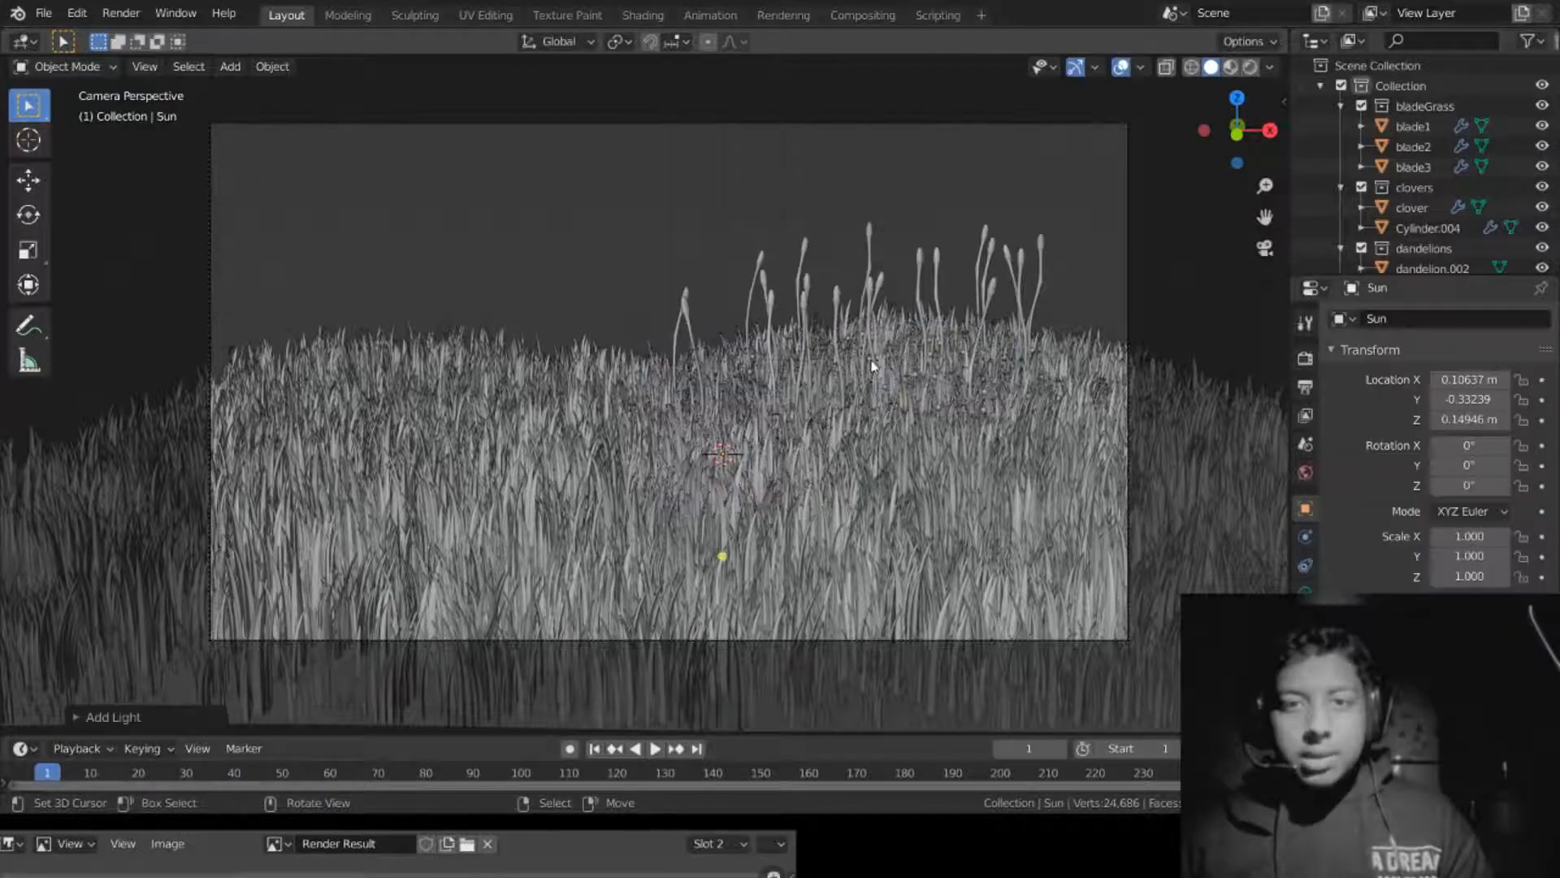
pyautogui.press('g')
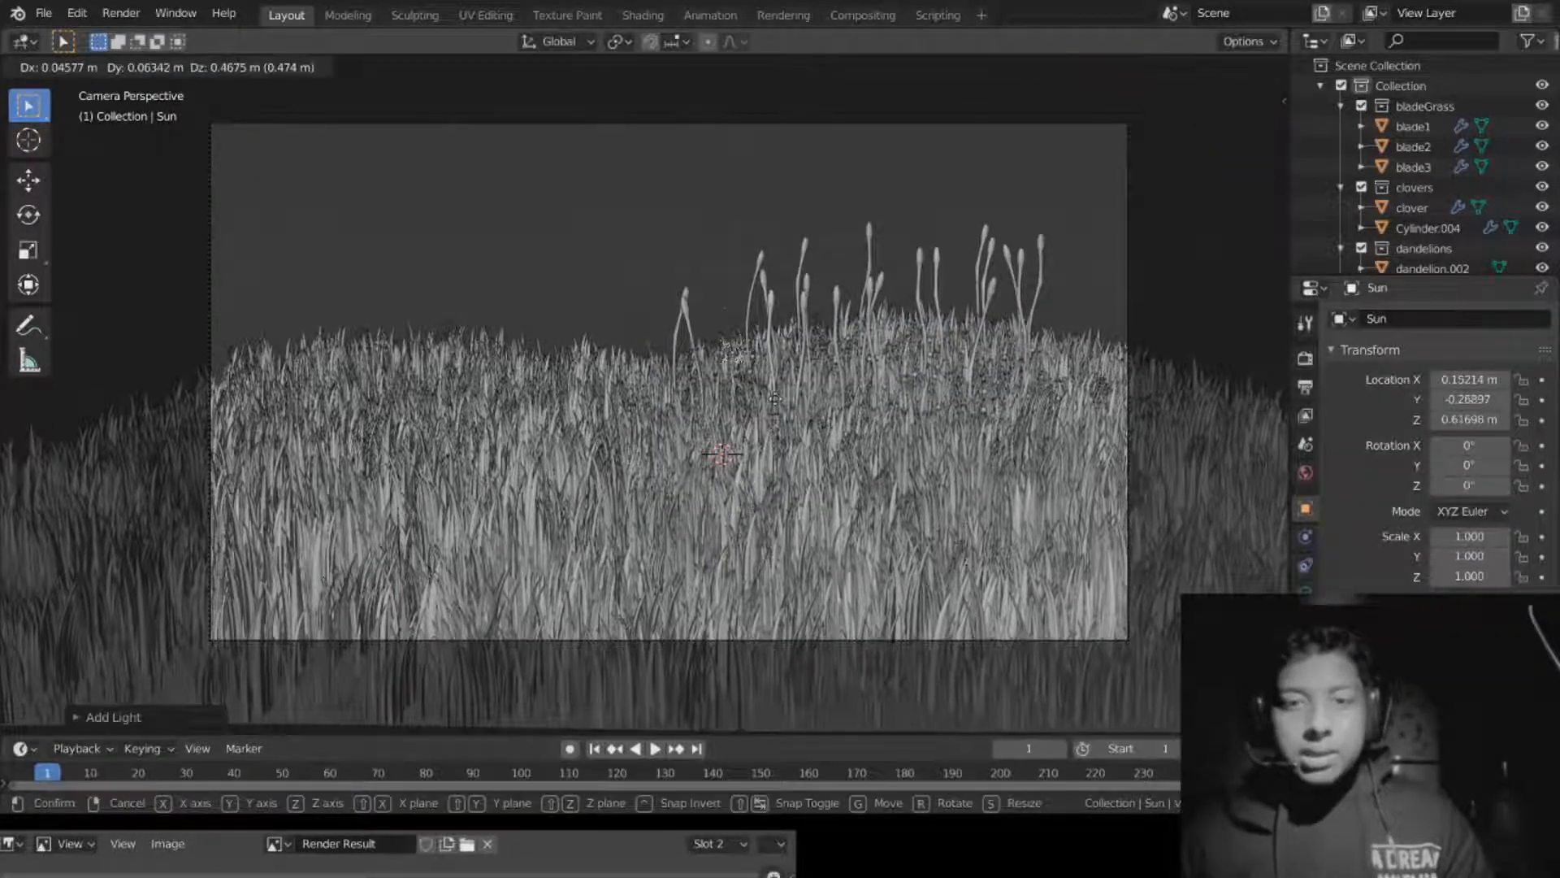
pyautogui.click(774, 212)
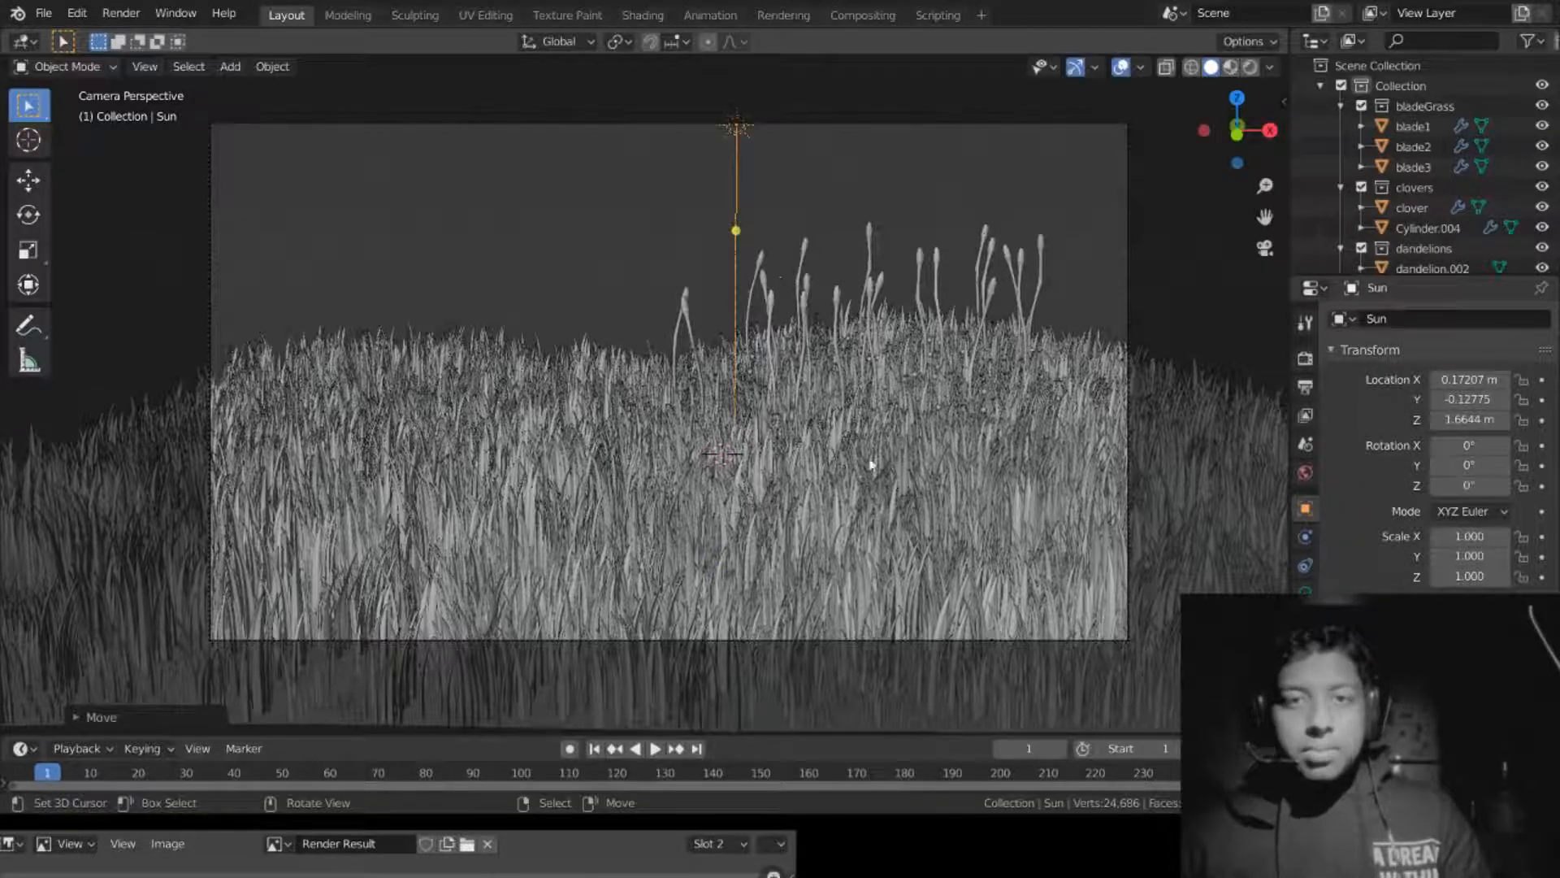
# Step: Tilt the Sun light to about 58° on Y, render the lit scene into Slot 2 and move the result window aside
pyautogui.press('r')
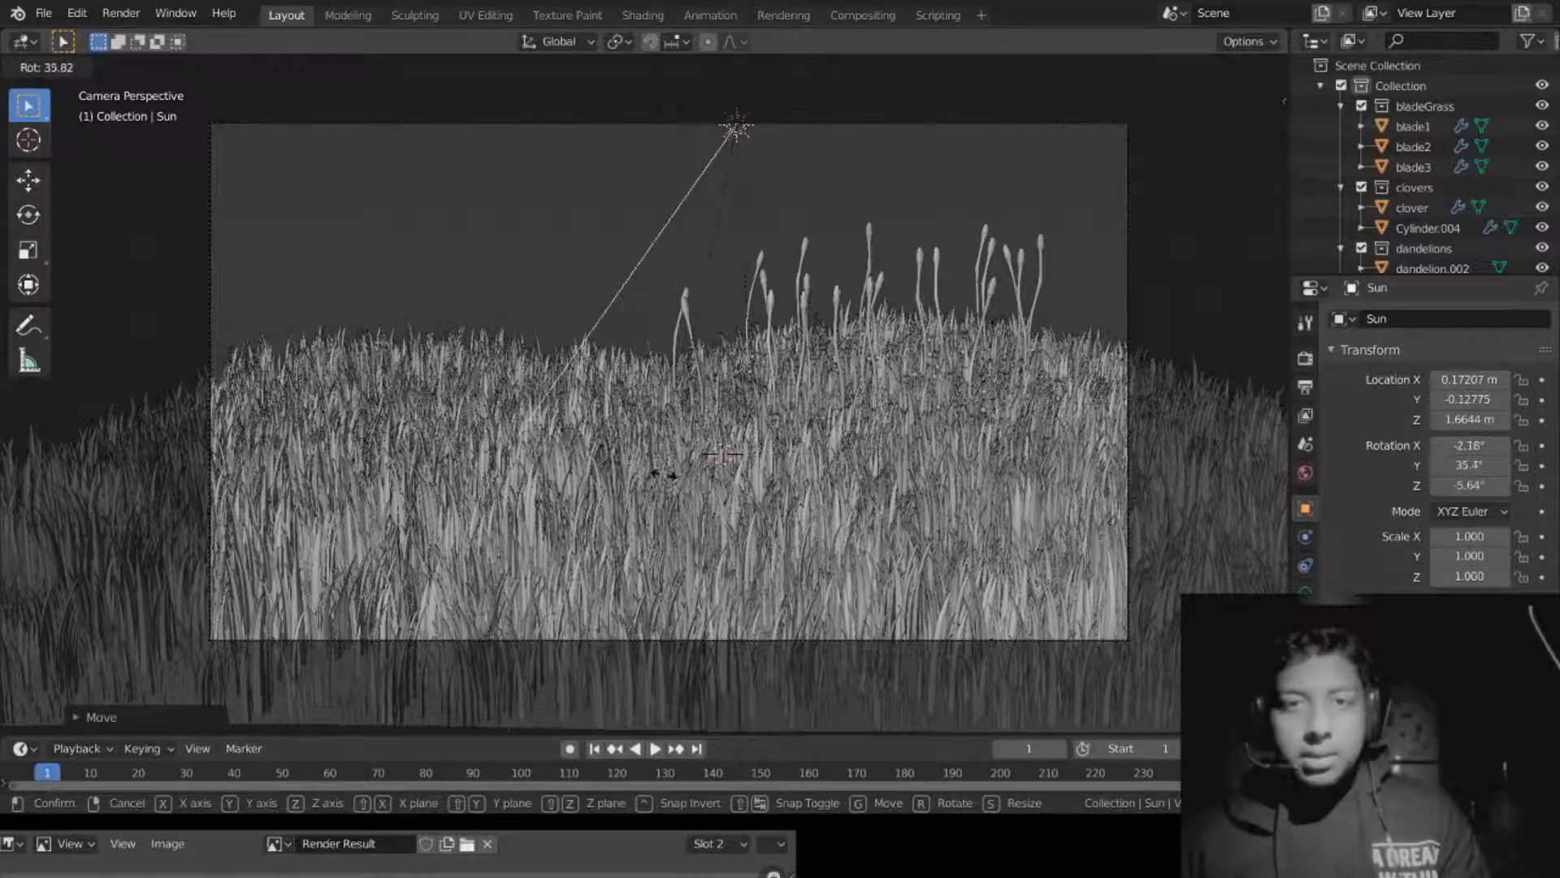
pyautogui.press('Escape')
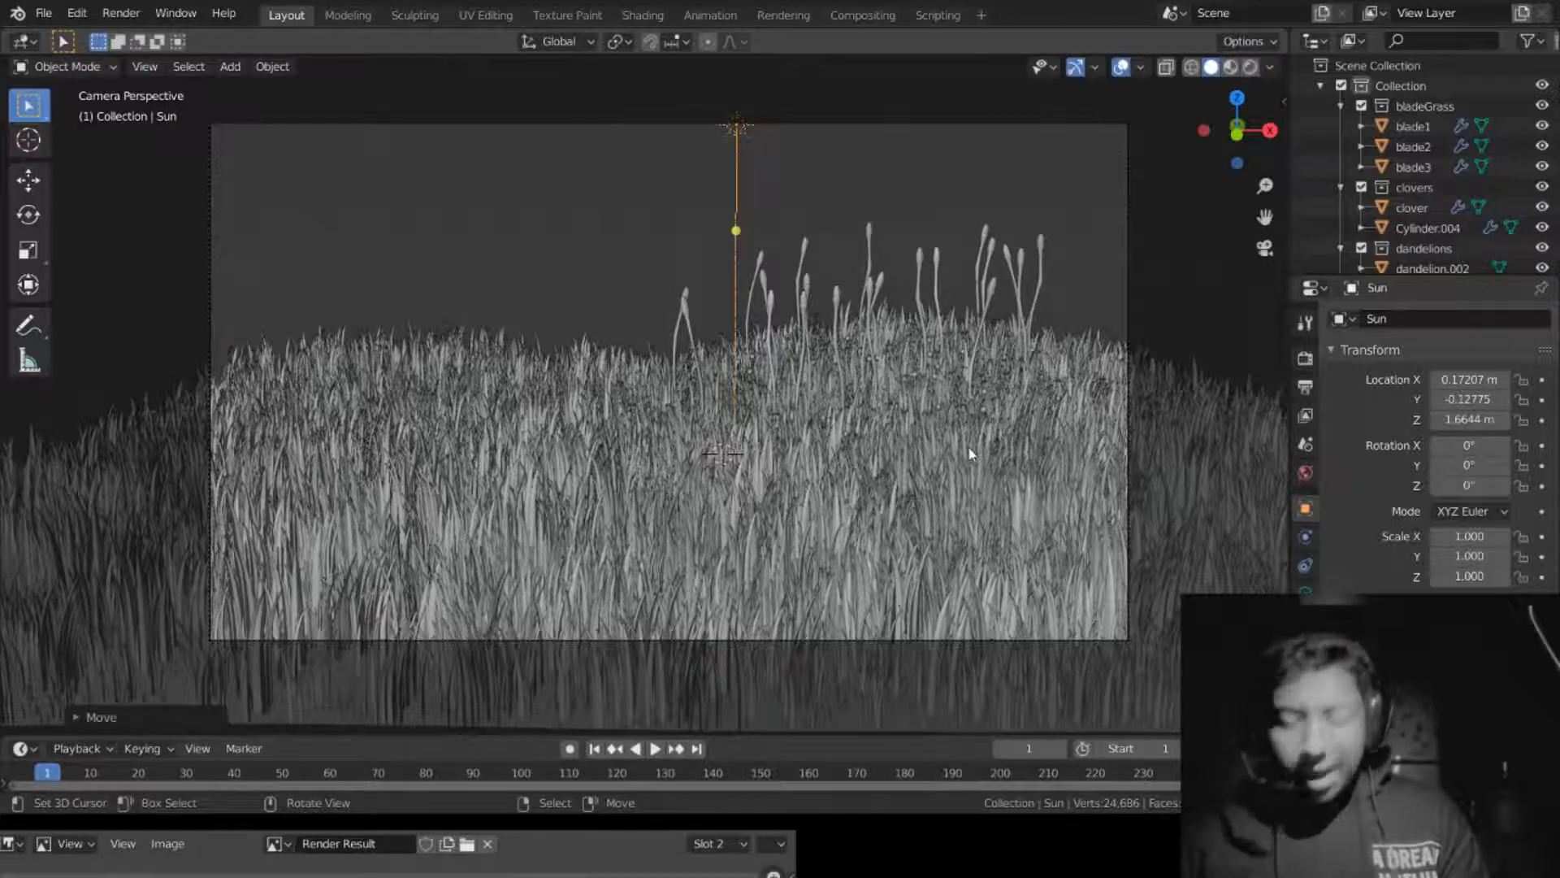
pyautogui.press('r')
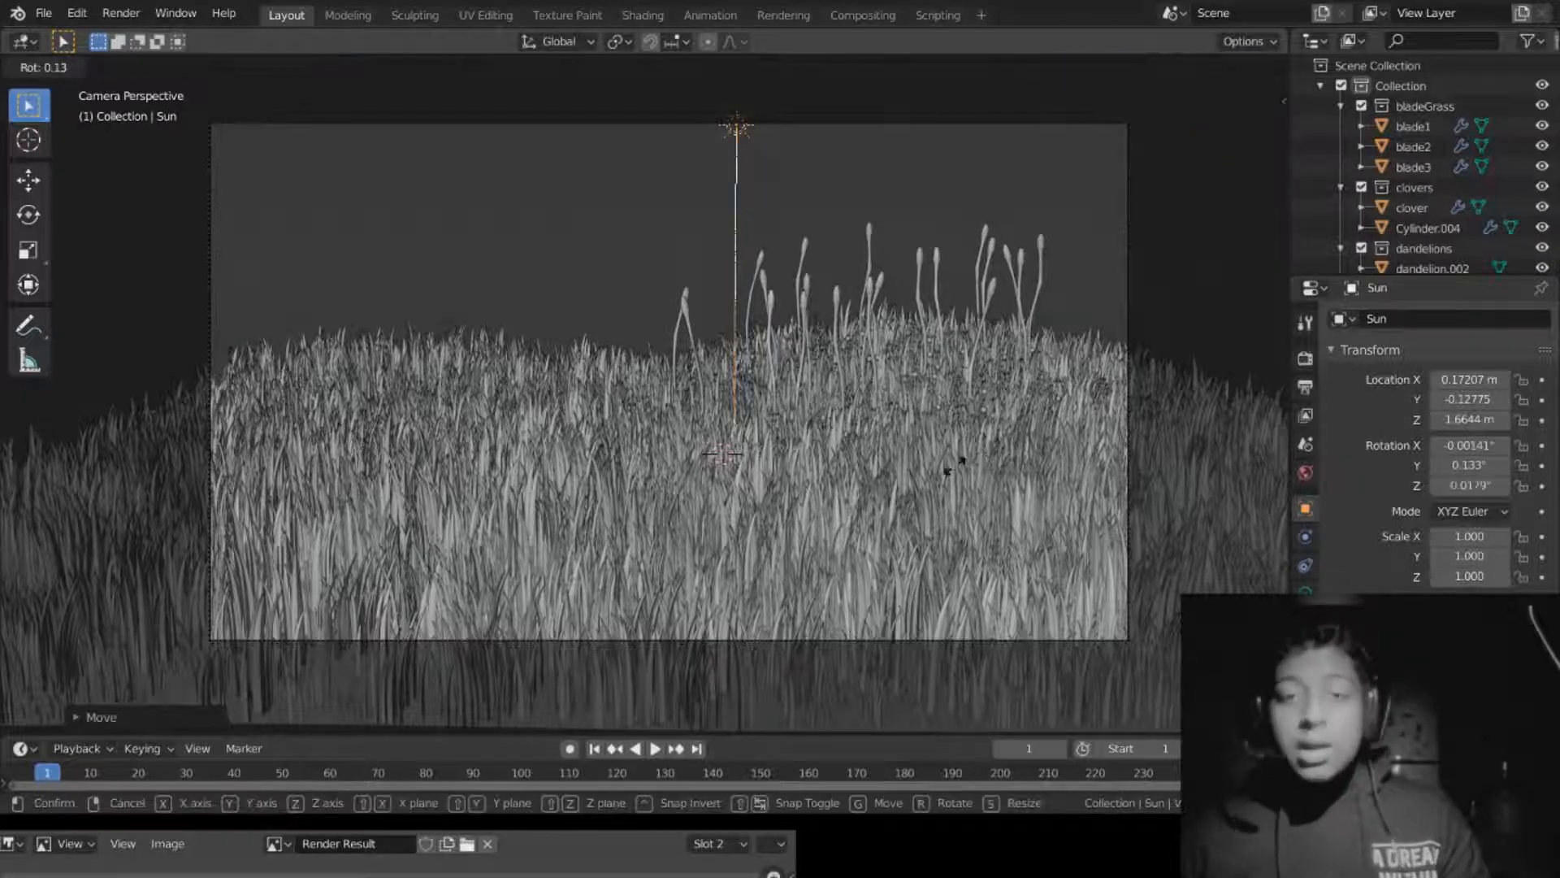
pyautogui.click(604, 462)
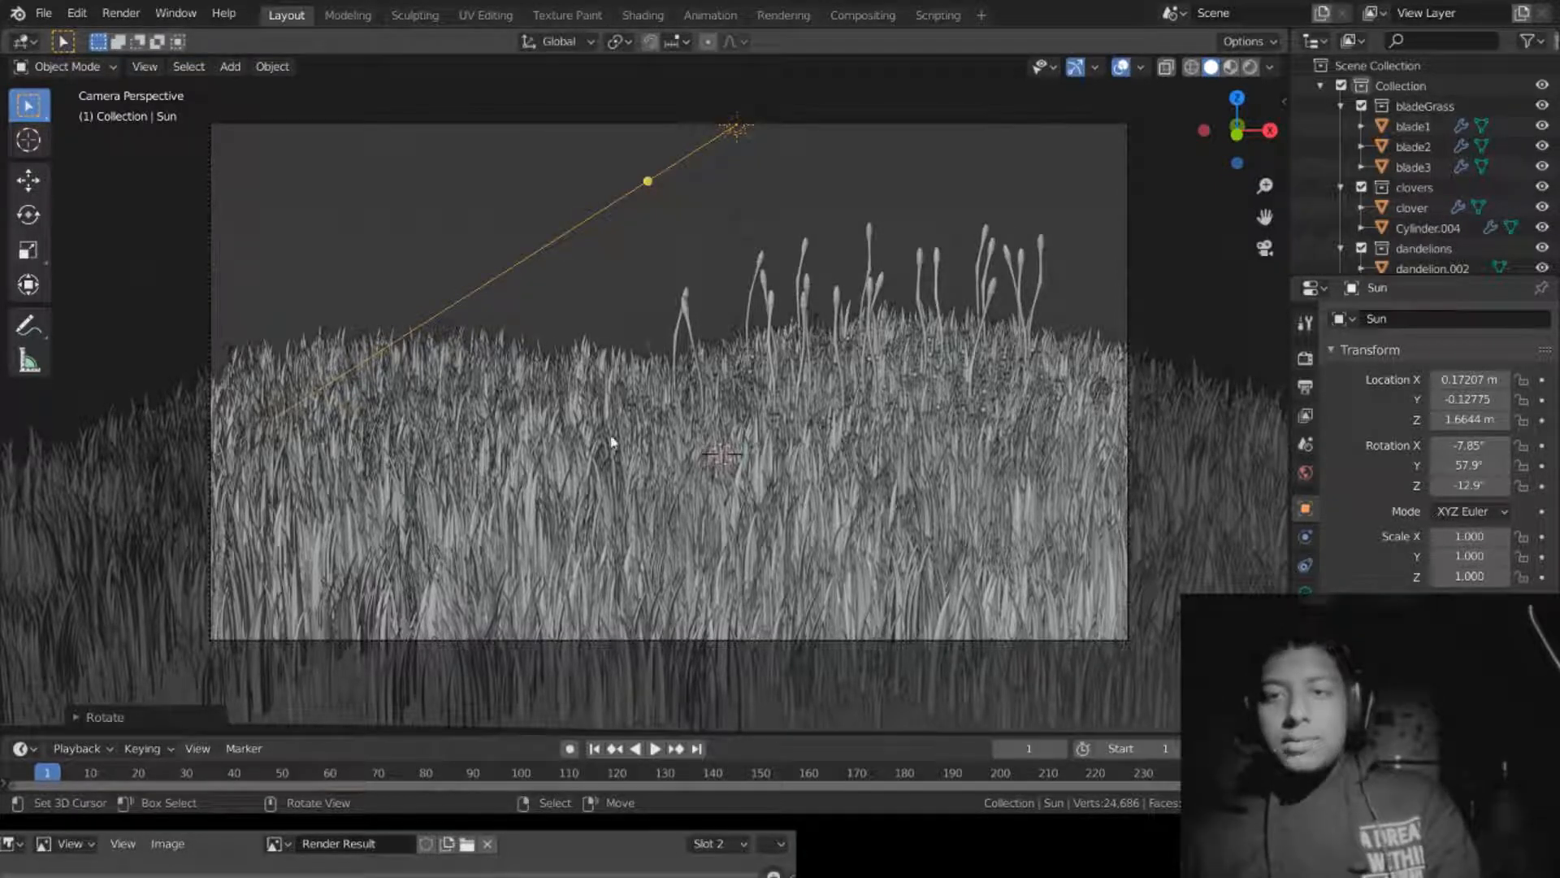
pyautogui.press('F12')
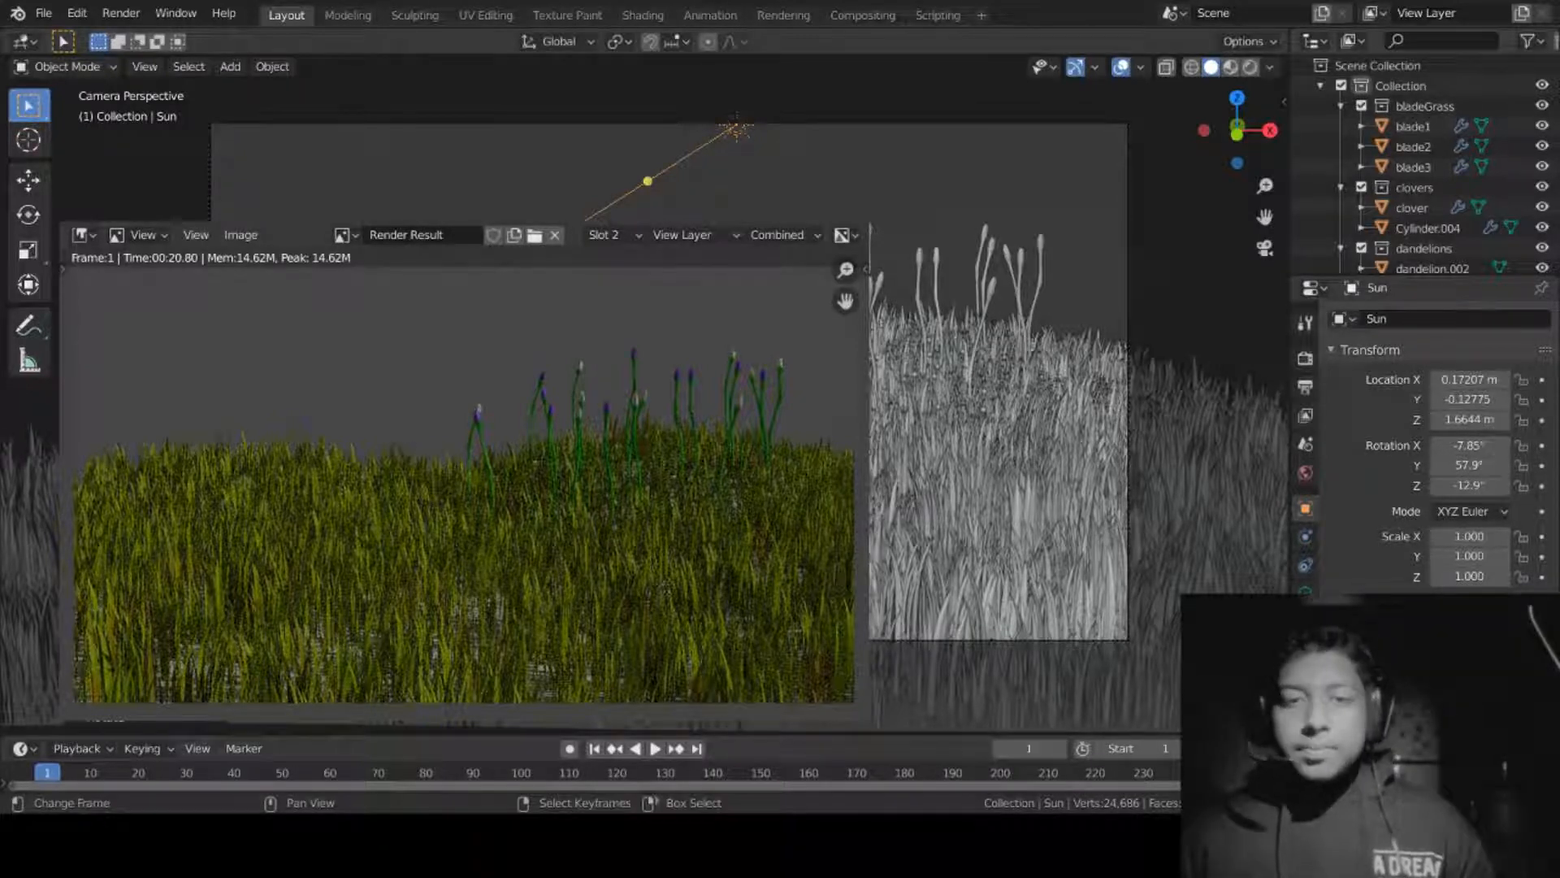
pyautogui.moveTo(406, 209); pyautogui.dragTo(367, 802)
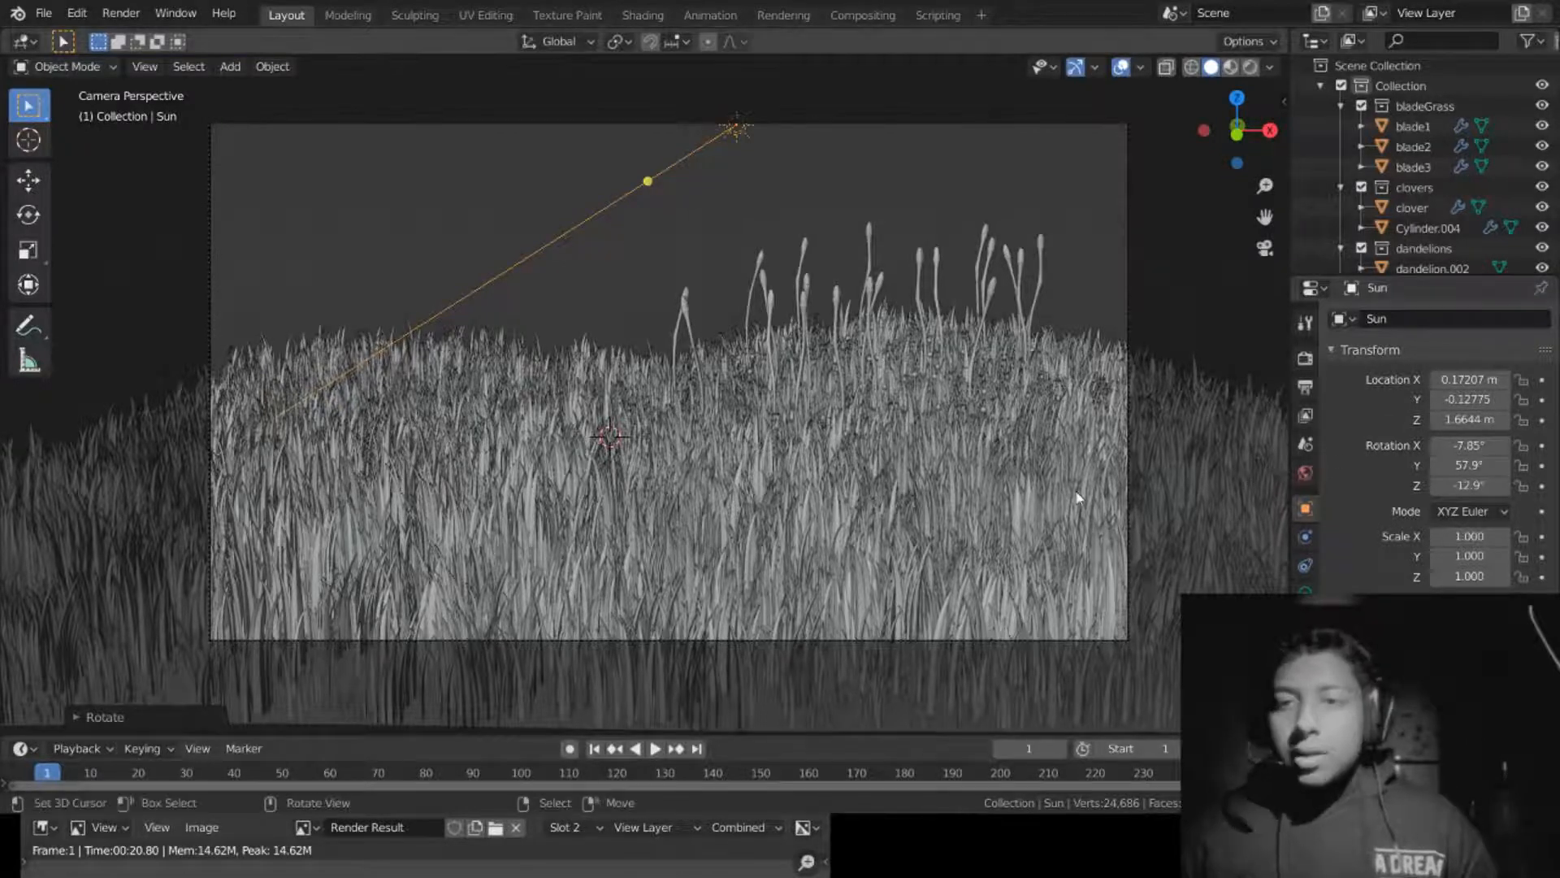
# Step: Set the children render amount of the plane's dark particle system to 10 and leave everything deselected
pyautogui.click(1073, 519)
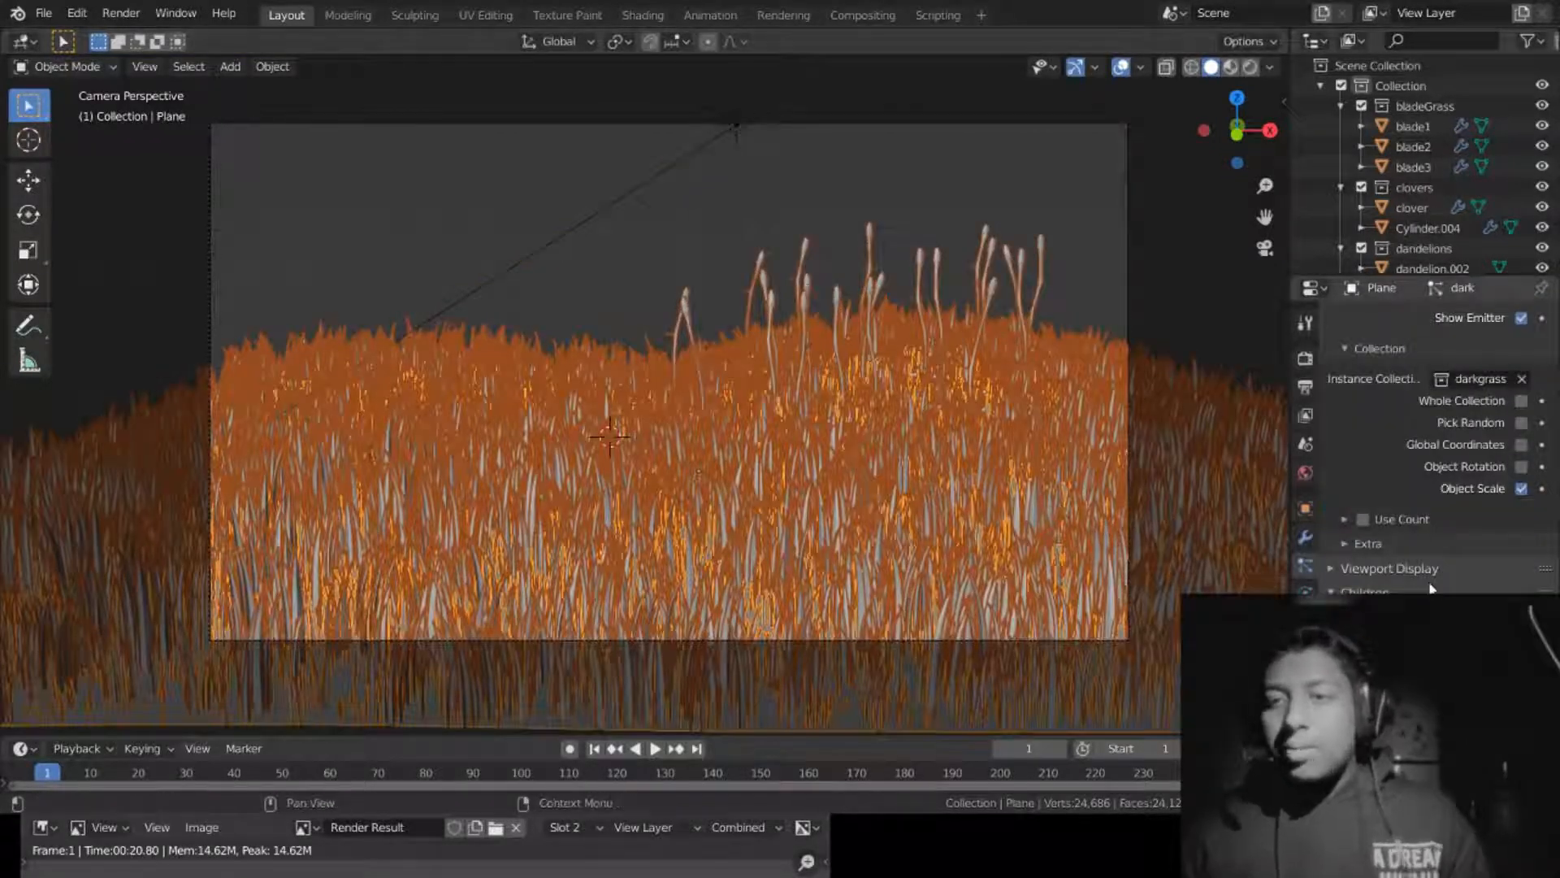
pyautogui.scroll(-4, 1431, 589)
pyautogui.hotkey('alt', 'a')
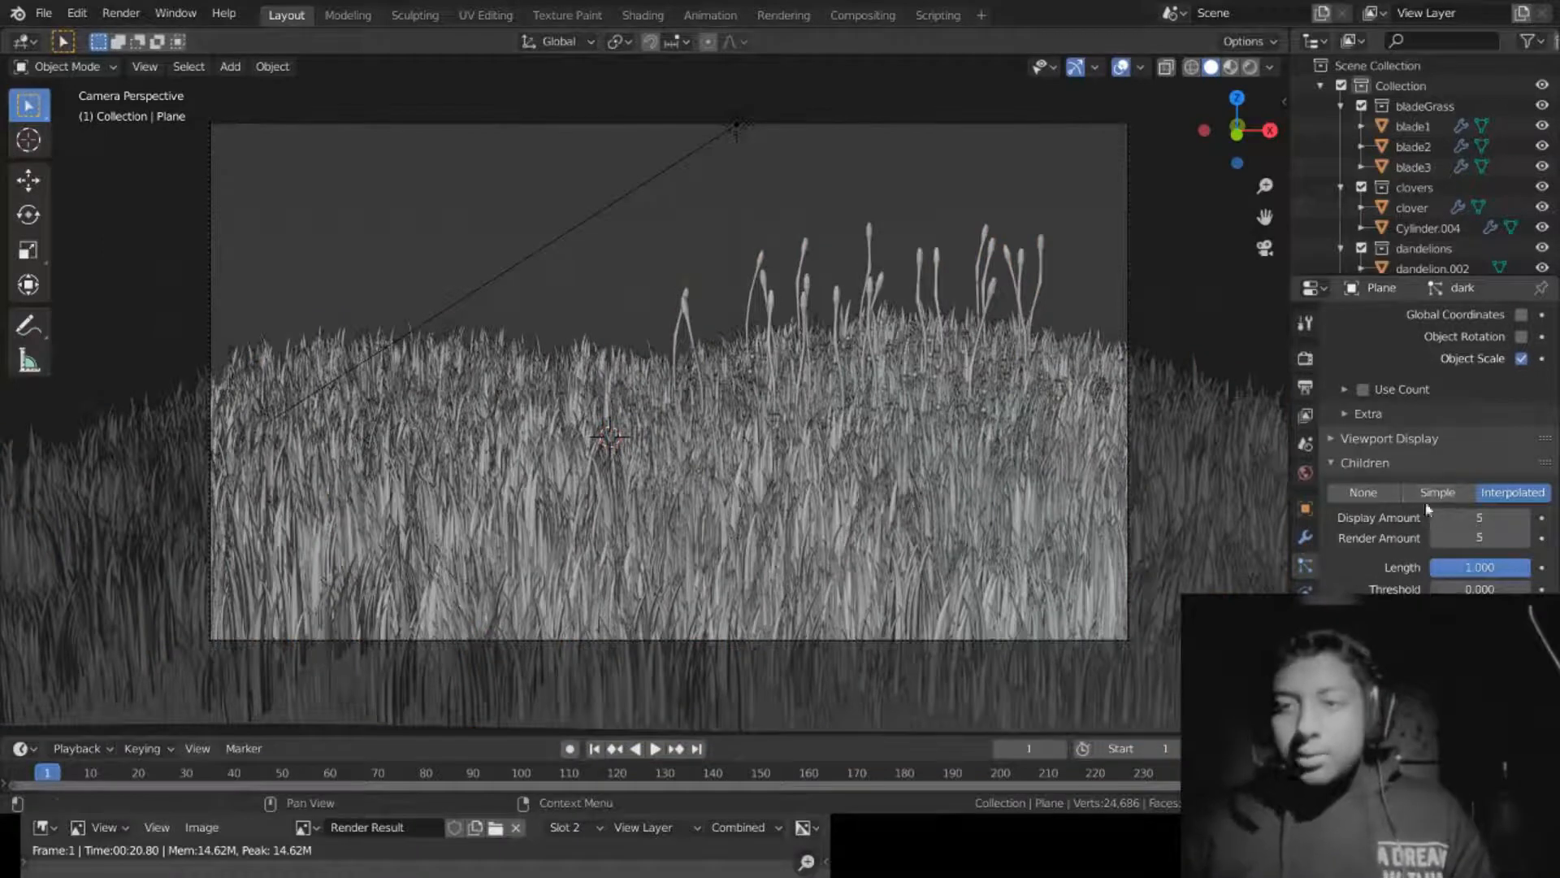
pyautogui.click(1470, 537)
pyautogui.write('10')
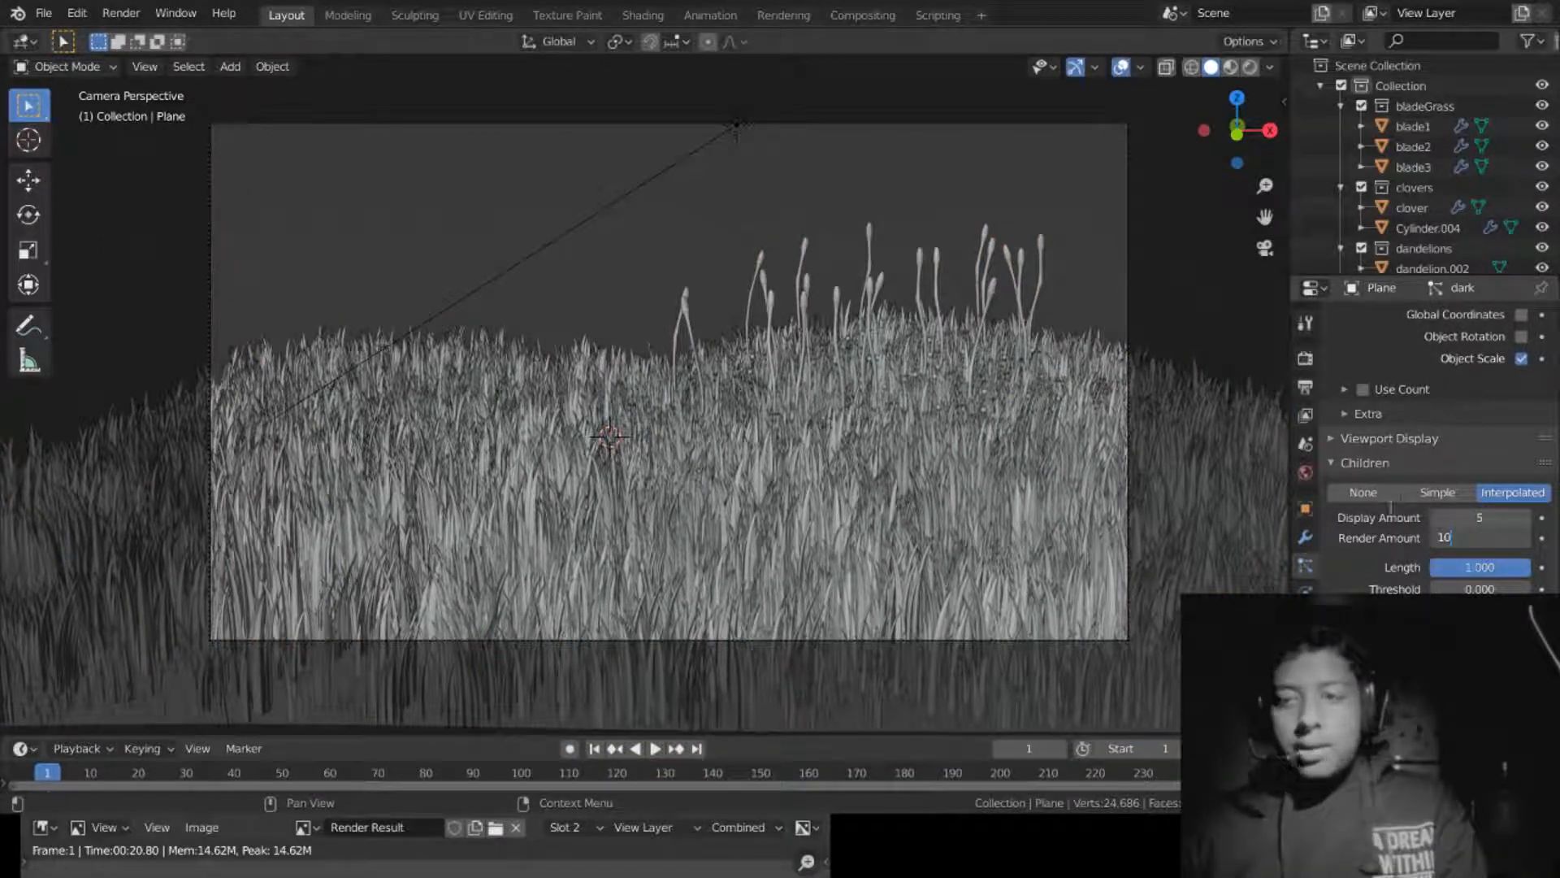
pyautogui.press('Return')
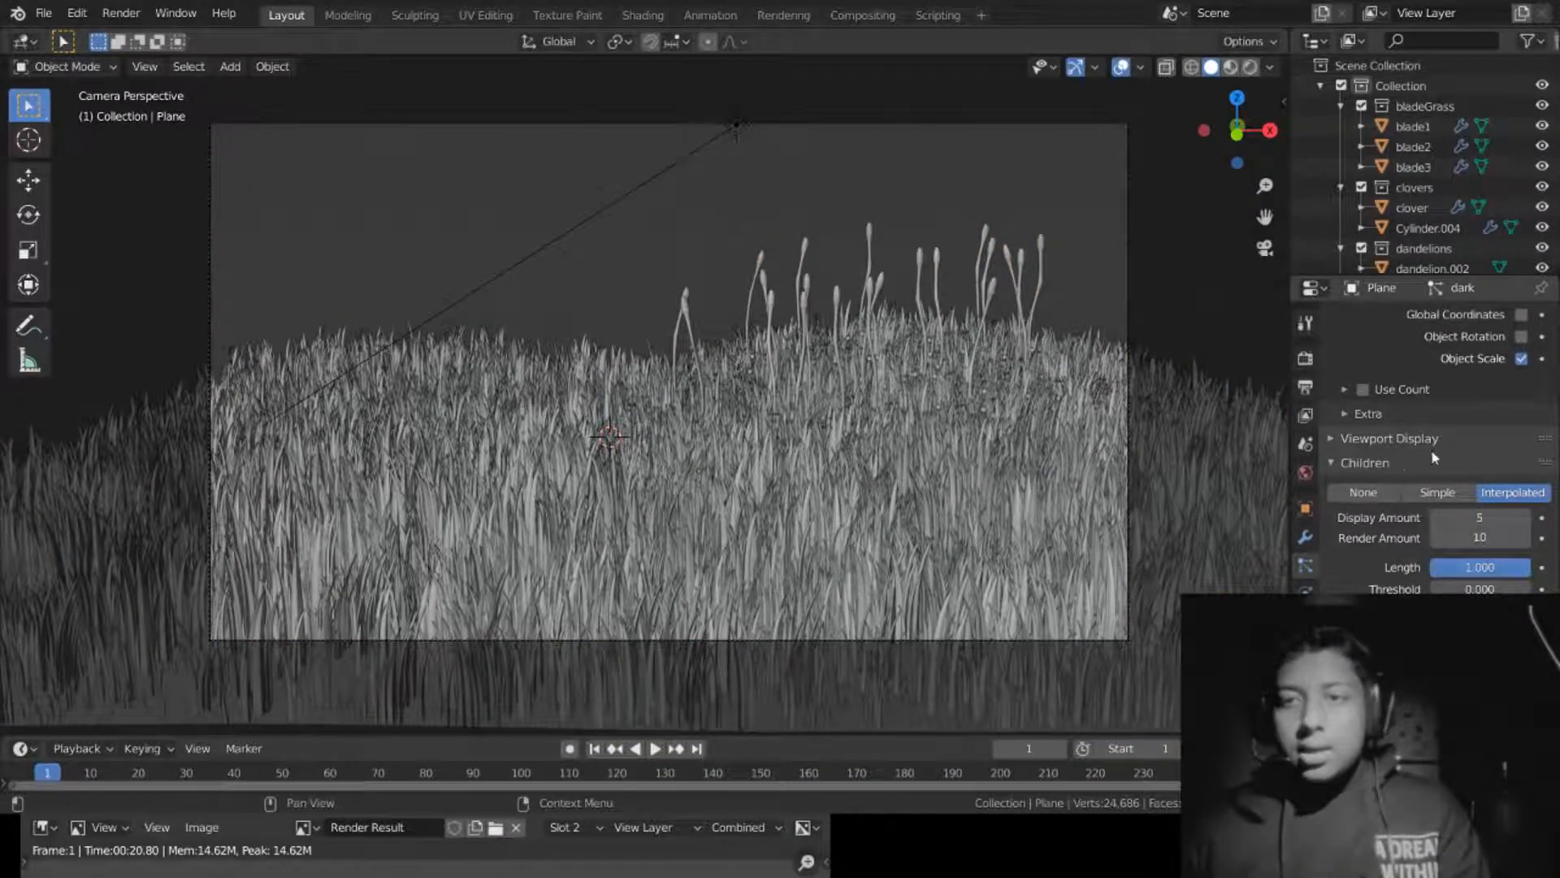
# Step: Switch the render result to Slot 3, render the scene into it and move the result window out of the way
pyautogui.scroll(5, 1388, 487)
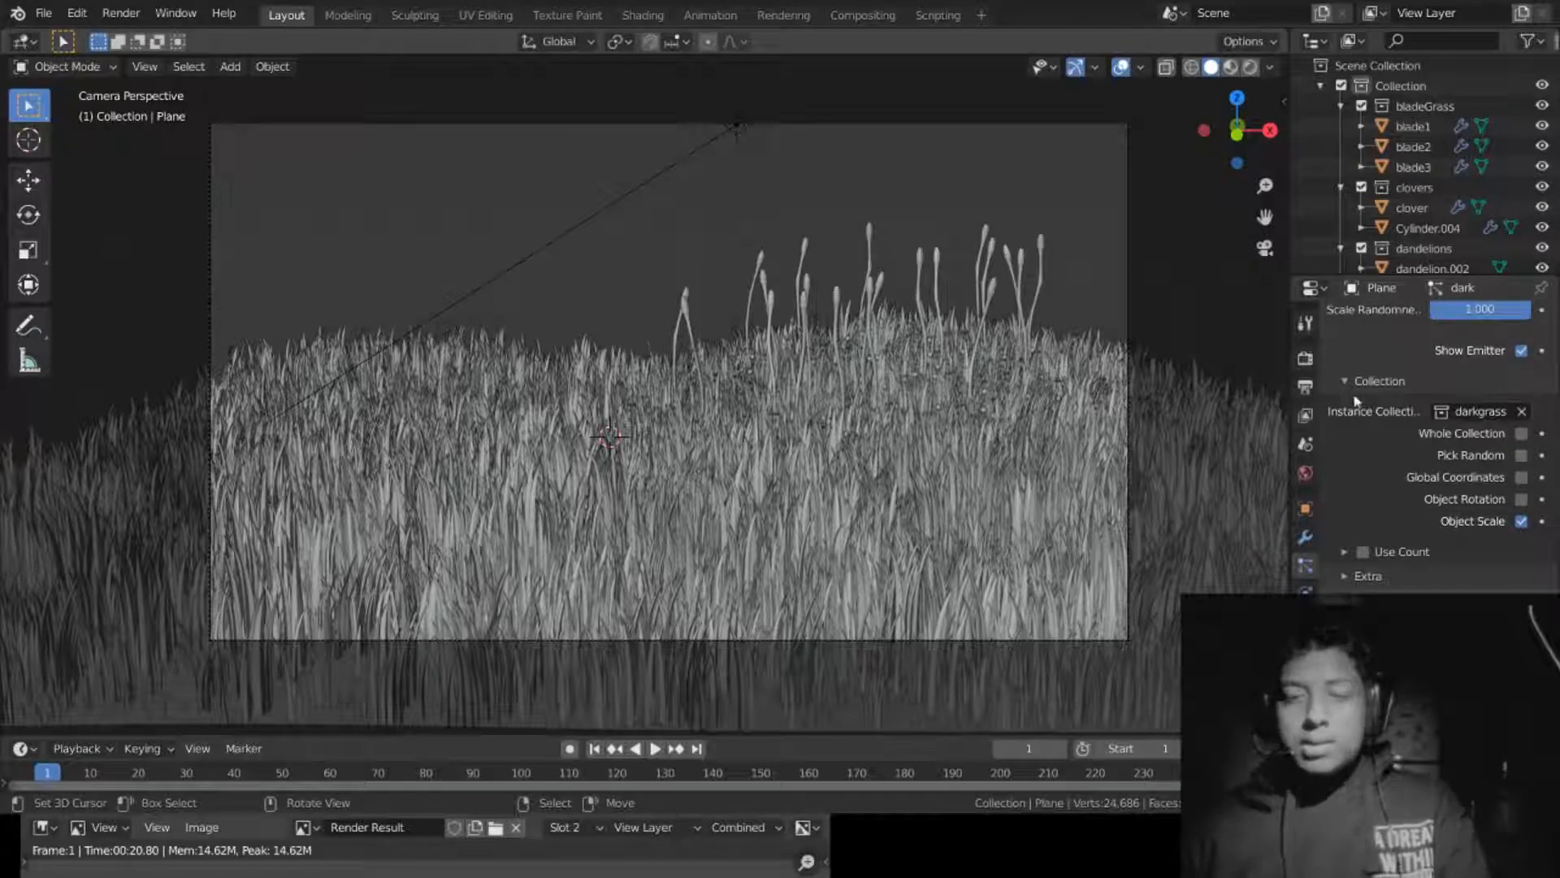
pyautogui.click(569, 828)
pyautogui.click(567, 853)
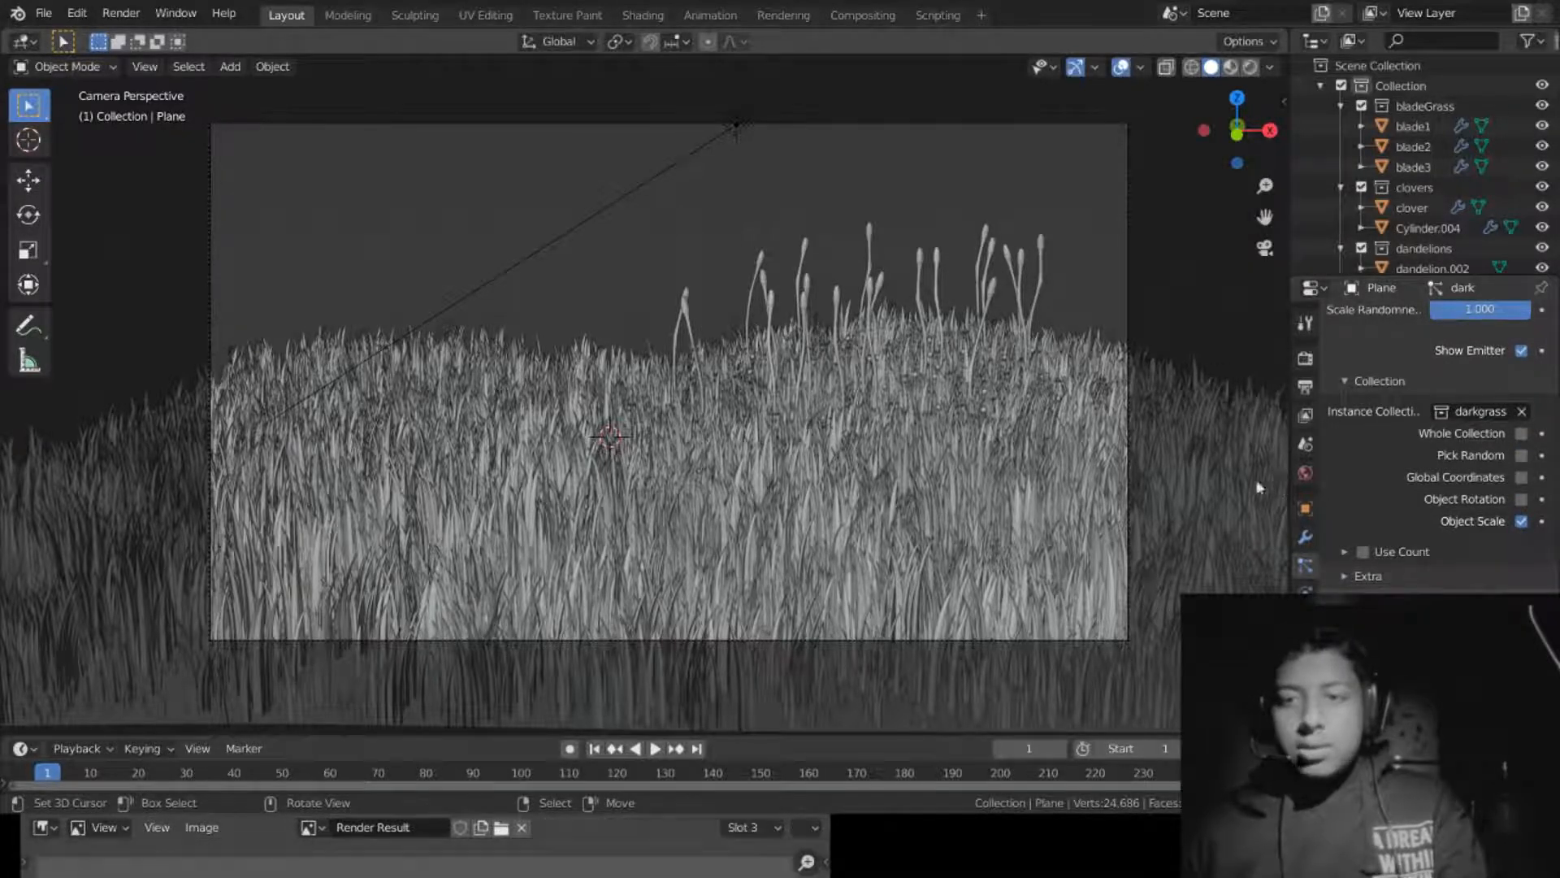
pyautogui.press('F12')
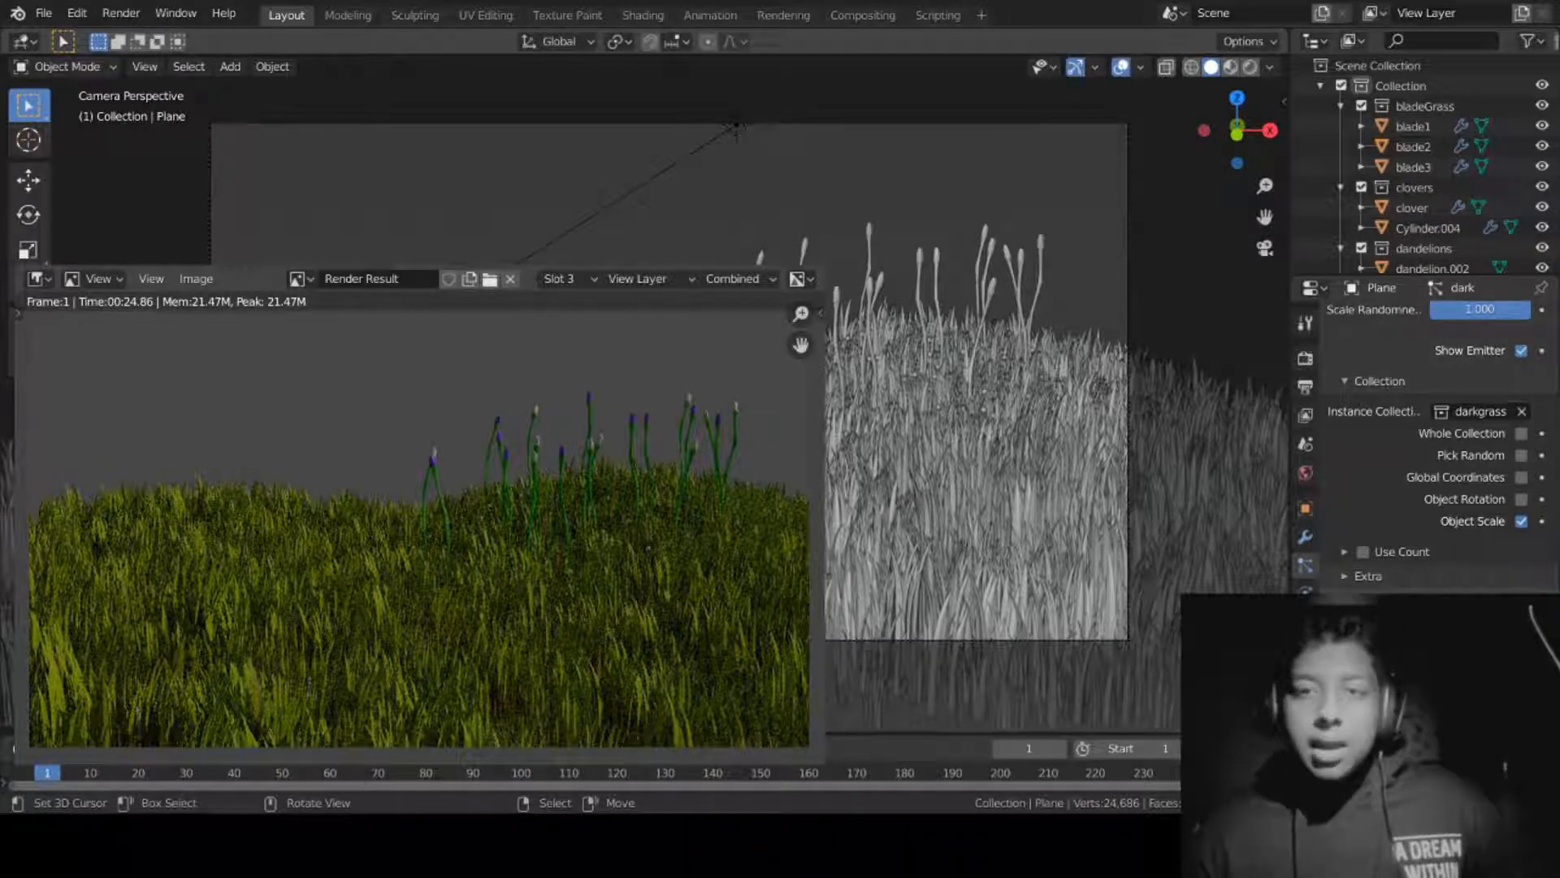
pyautogui.click(1305, 359)
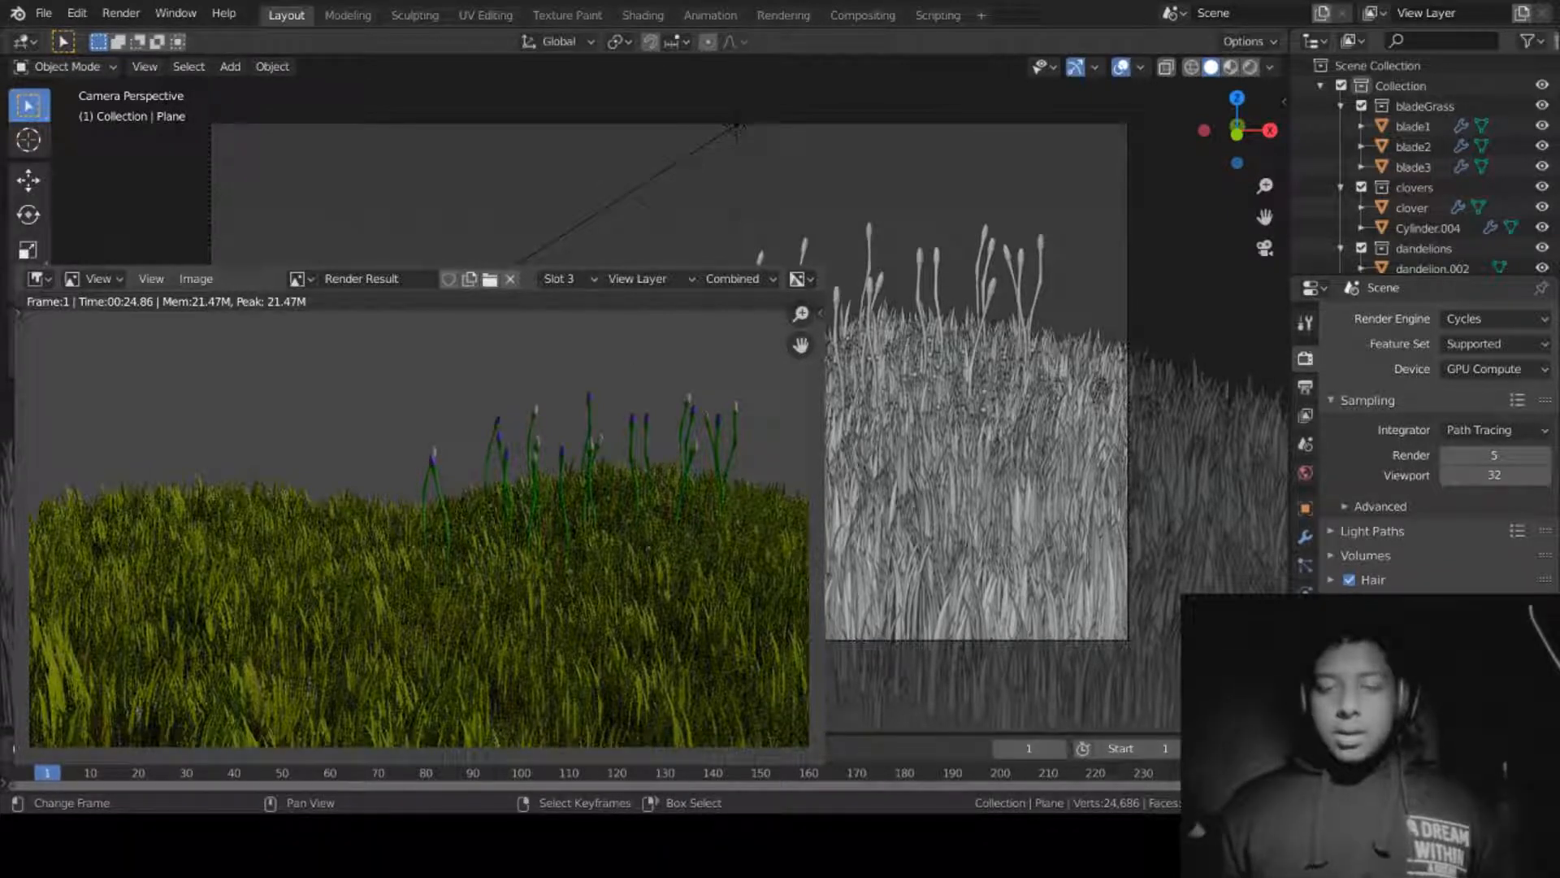
pyautogui.moveTo(414, 256); pyautogui.dragTo(400, 805)
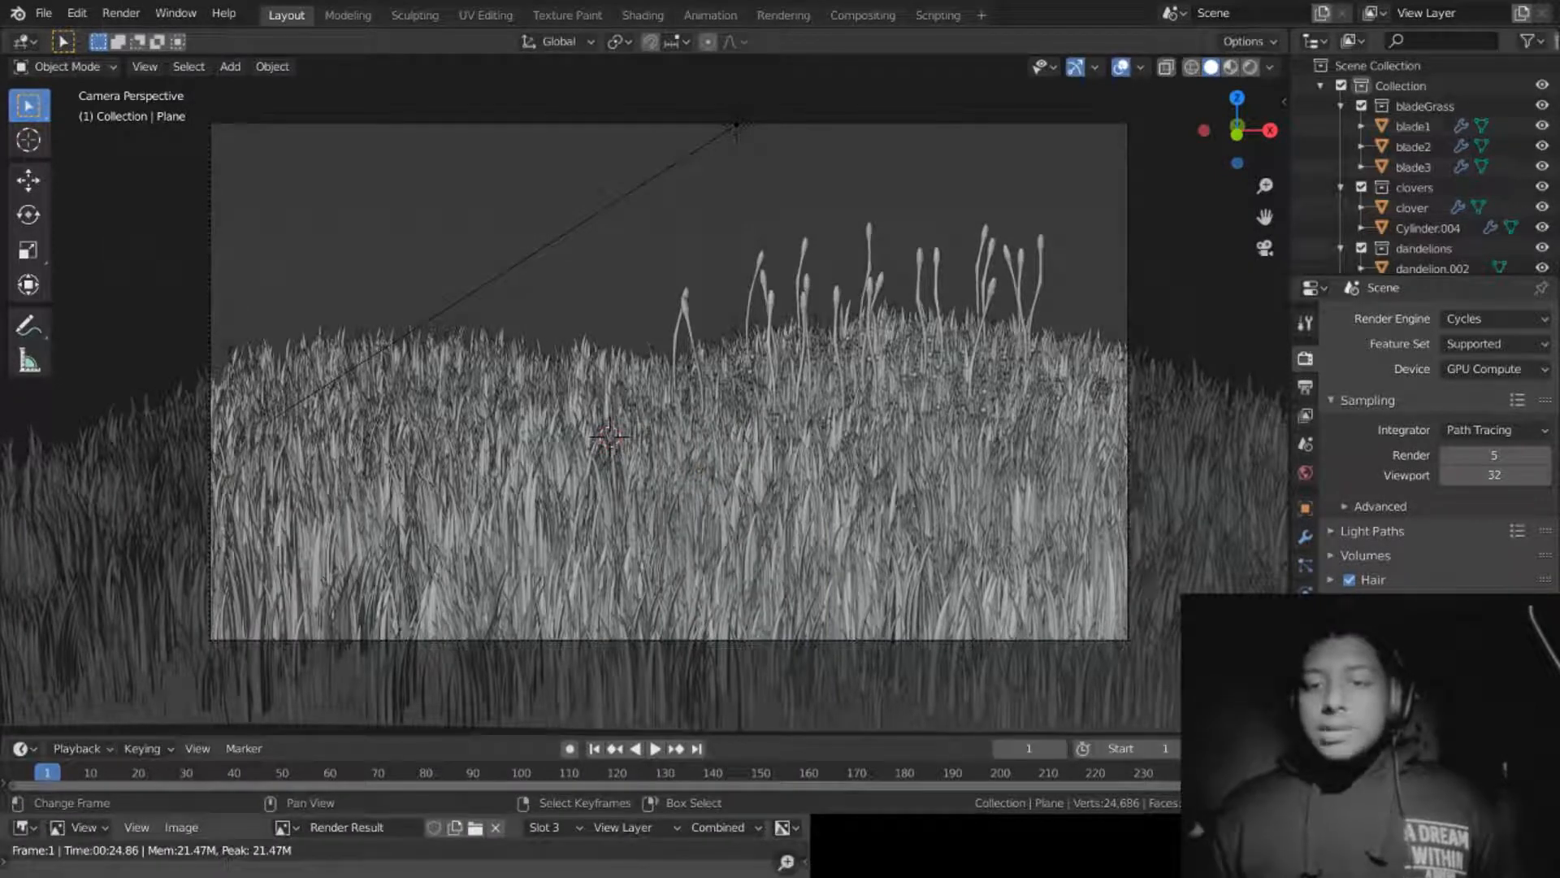
# Step: Enable Use Nodes in the Compositing workspace and connect the Render Layers image to a Viewer node as backdrop
pyautogui.click(870, 16)
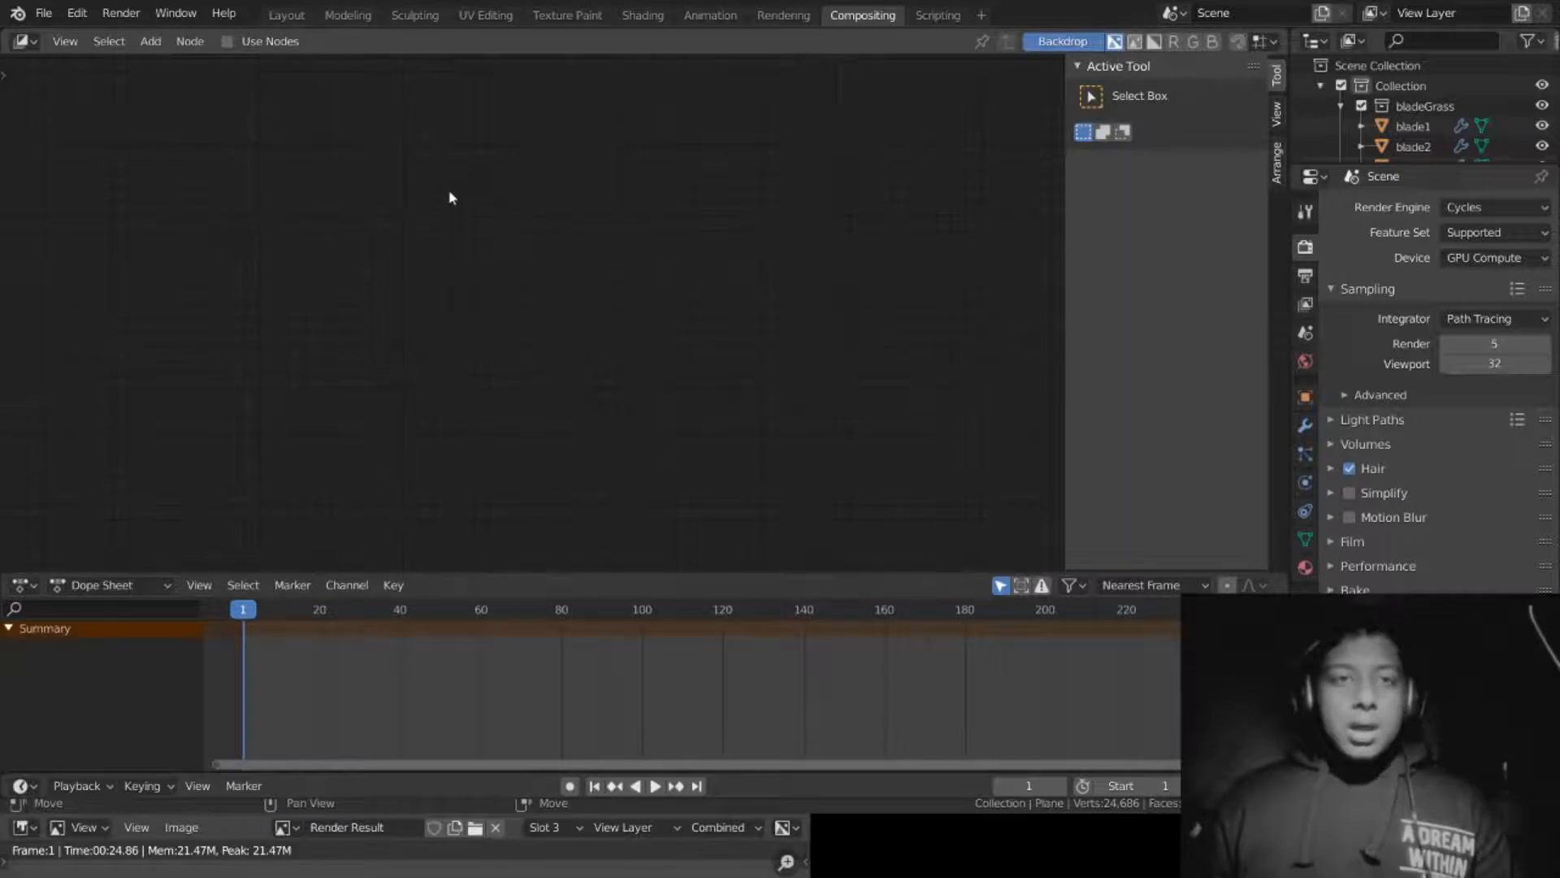
pyautogui.click(248, 42)
pyautogui.scroll(5, 534, 251)
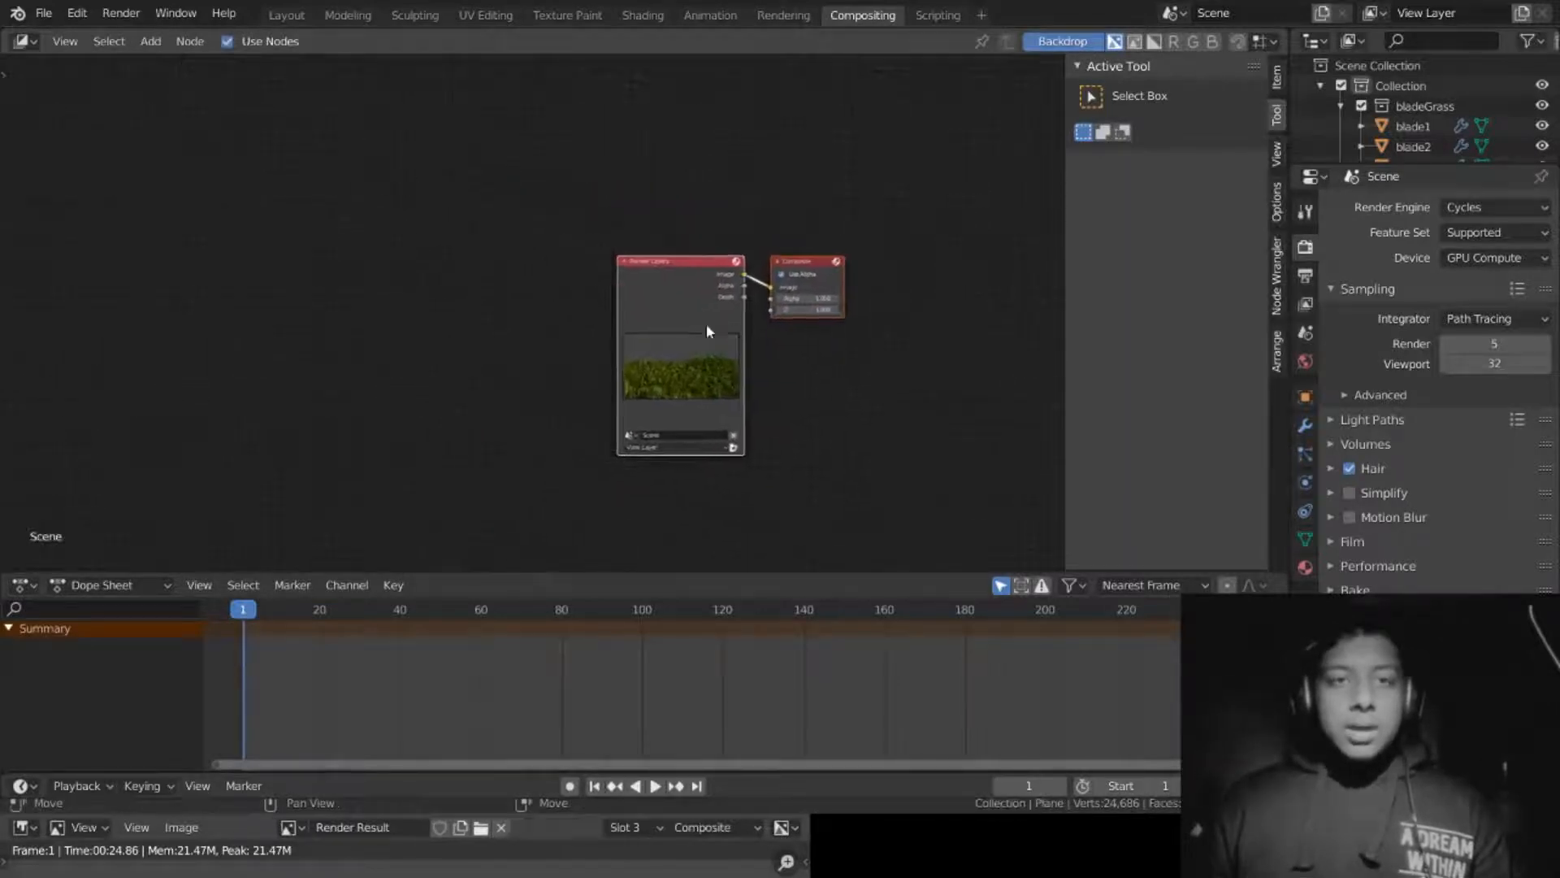
pyautogui.moveTo(739, 327); pyautogui.dragTo(423, 274, button='middle')
pyautogui.scroll(-1, 423, 274)
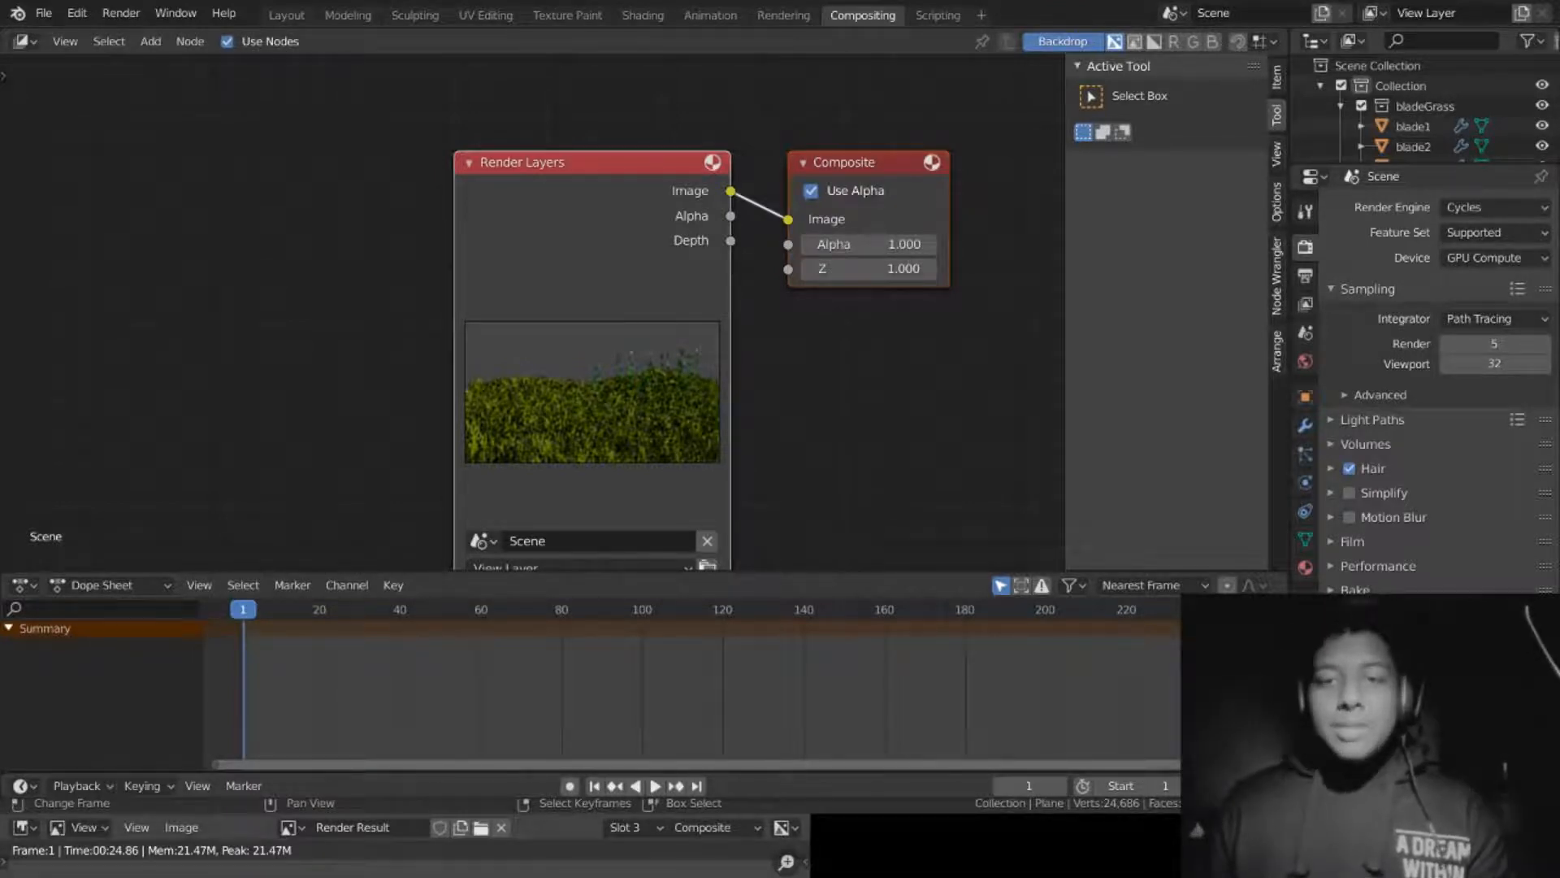
pyautogui.scroll(-5, 661, 301)
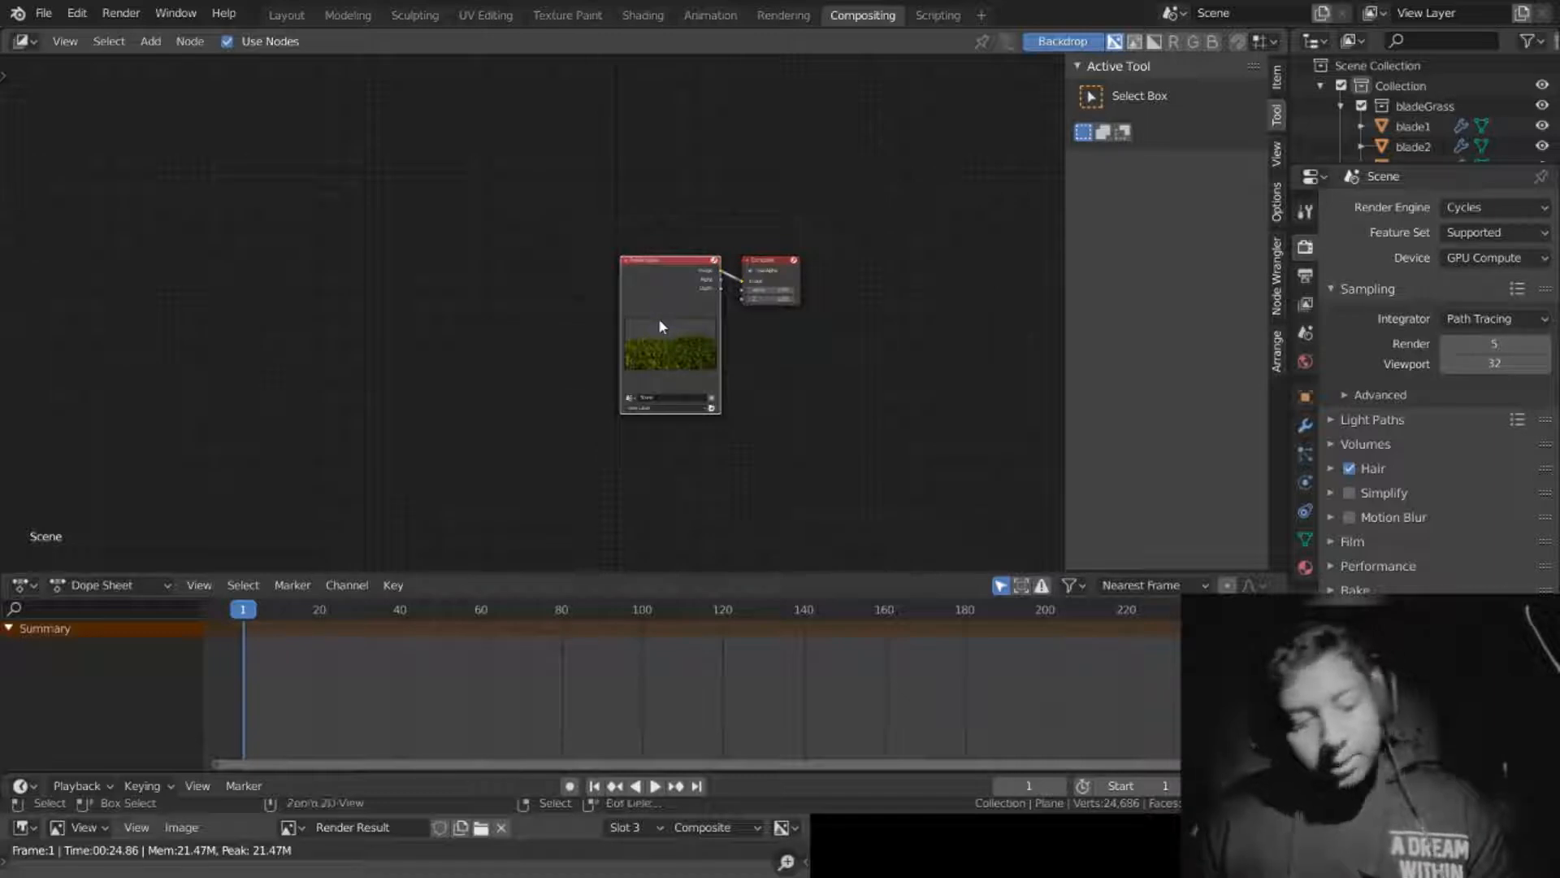
pyautogui.keyDown('ctrl'); pyautogui.keyDown('shift'); pyautogui.click(662, 266); pyautogui.keyUp('shift'); pyautogui.keyUp('ctrl')
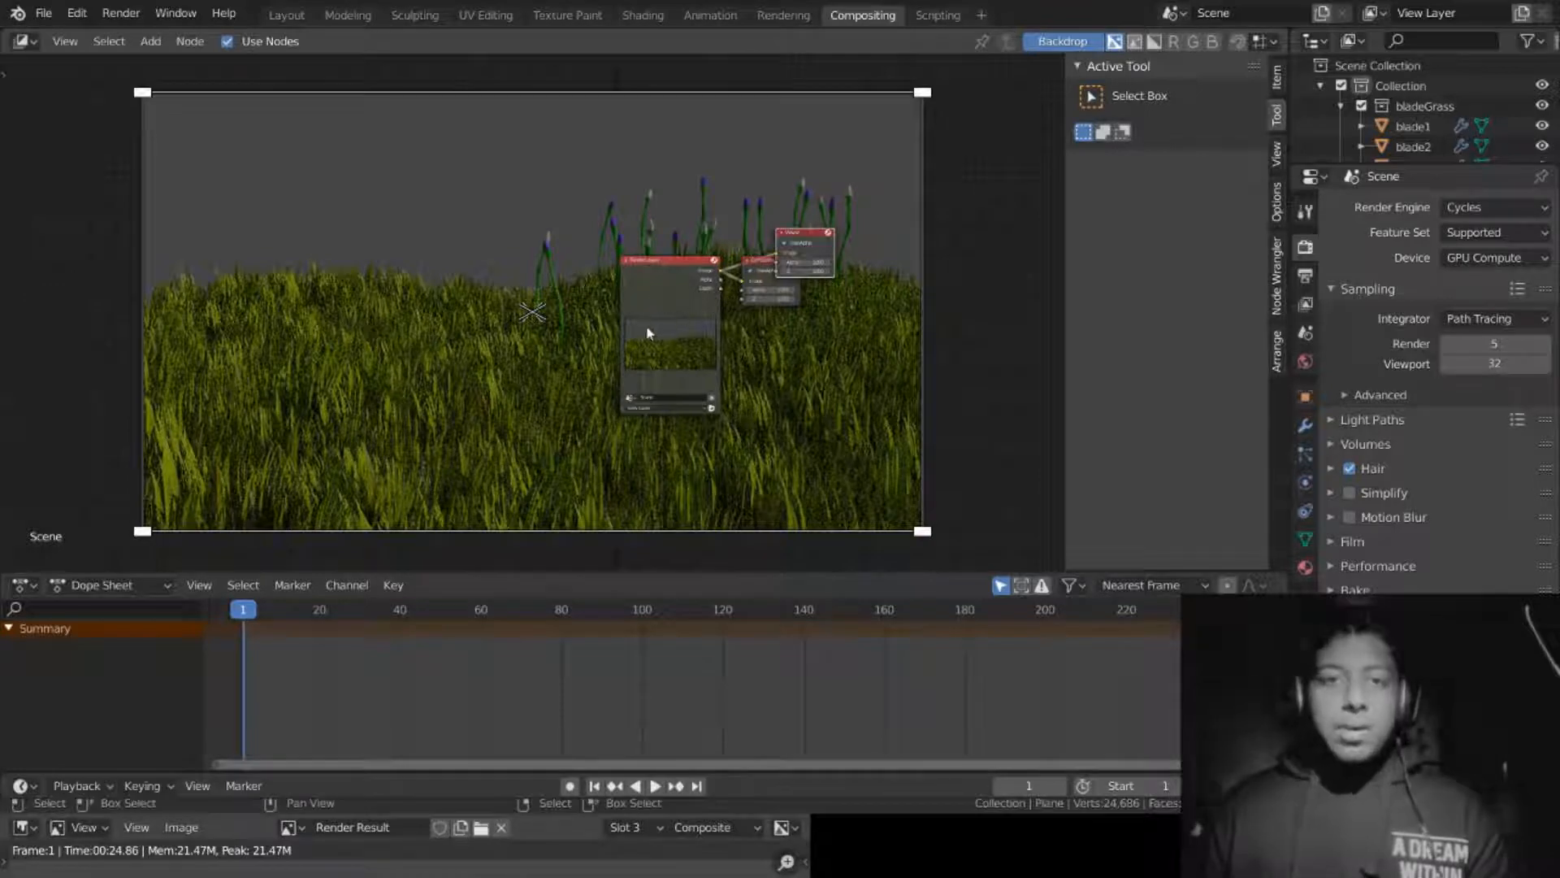
# Step: Zoom the compositor's backdrop image out and back in to examine the render behind the nodes
pyautogui.press('v')
pyautogui.press('v')
pyautogui.press('v')
pyautogui.press('v')
pyautogui.press('v')
pyautogui.press('v')
pyautogui.press('v')
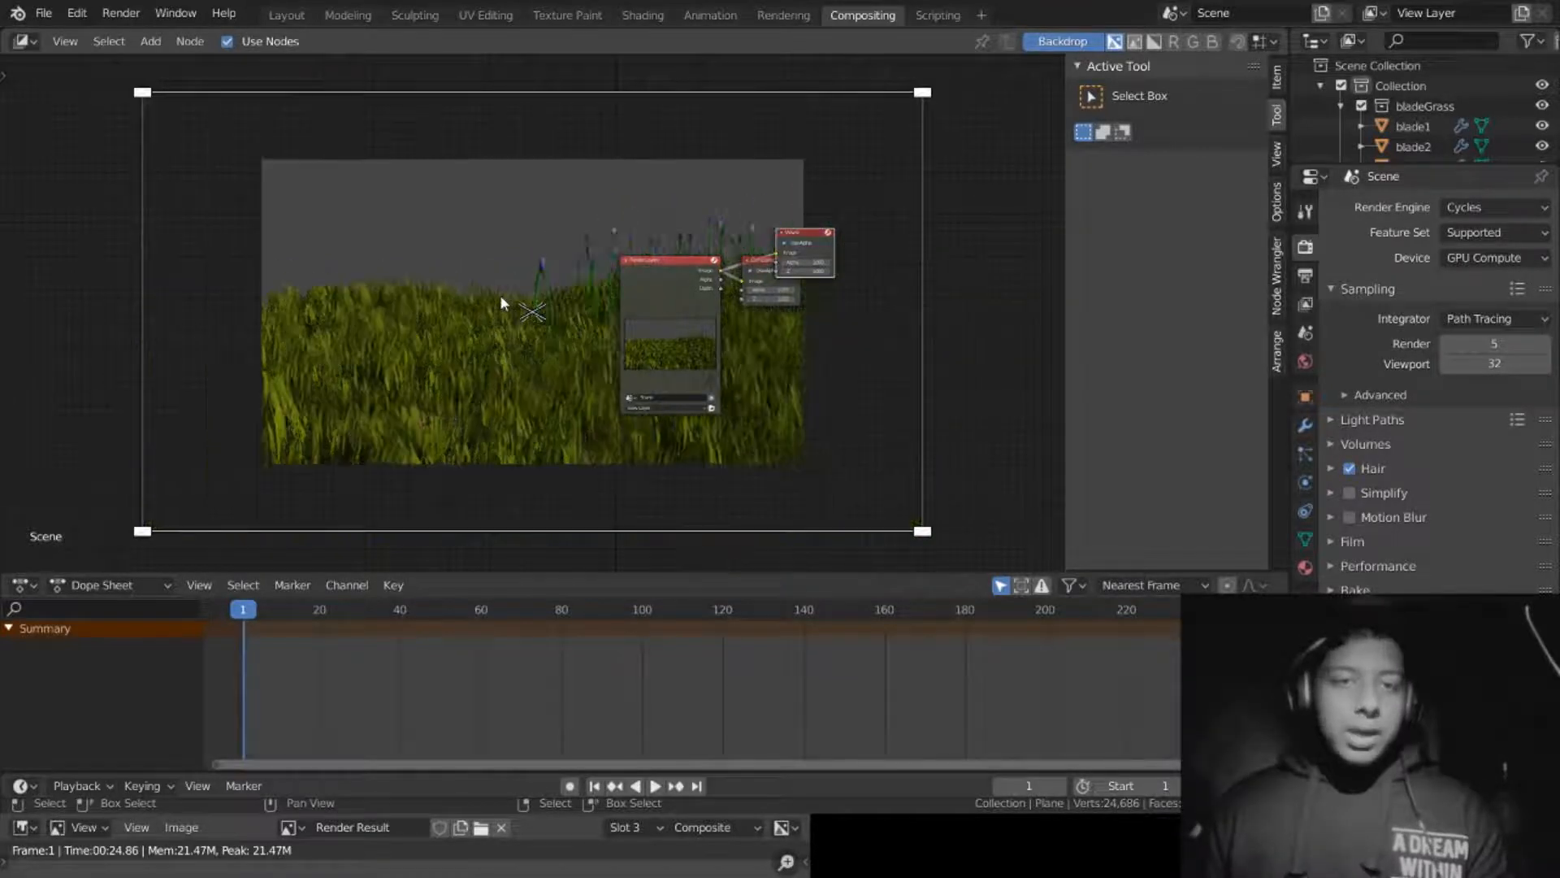
pyautogui.hotkey('alt', 'v')
pyautogui.hotkey('alt', 'v')
pyautogui.hotkey('alt', 'v')
pyautogui.hotkey('alt', 'v')
pyautogui.hotkey('alt', 'v')
pyautogui.hotkey('alt', 'v')
pyautogui.hotkey('alt', 'v')
pyautogui.hotkey('alt', 'v')
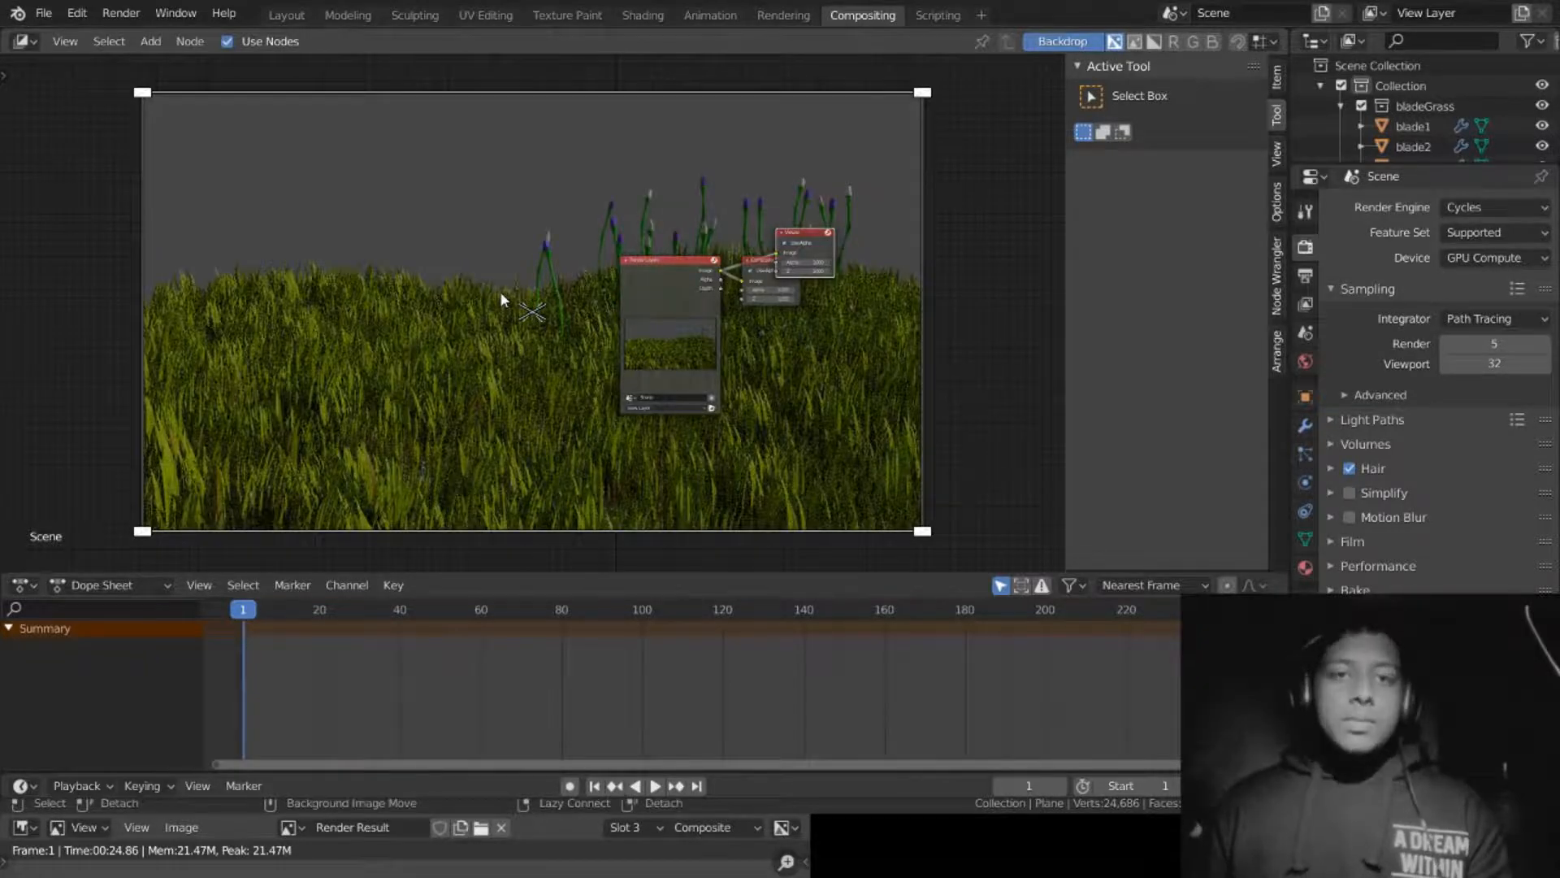
pyautogui.hotkey('alt', 'v')
pyautogui.hotkey('alt', 'v')
pyautogui.press('v')
pyautogui.press('v')
pyautogui.press('v')
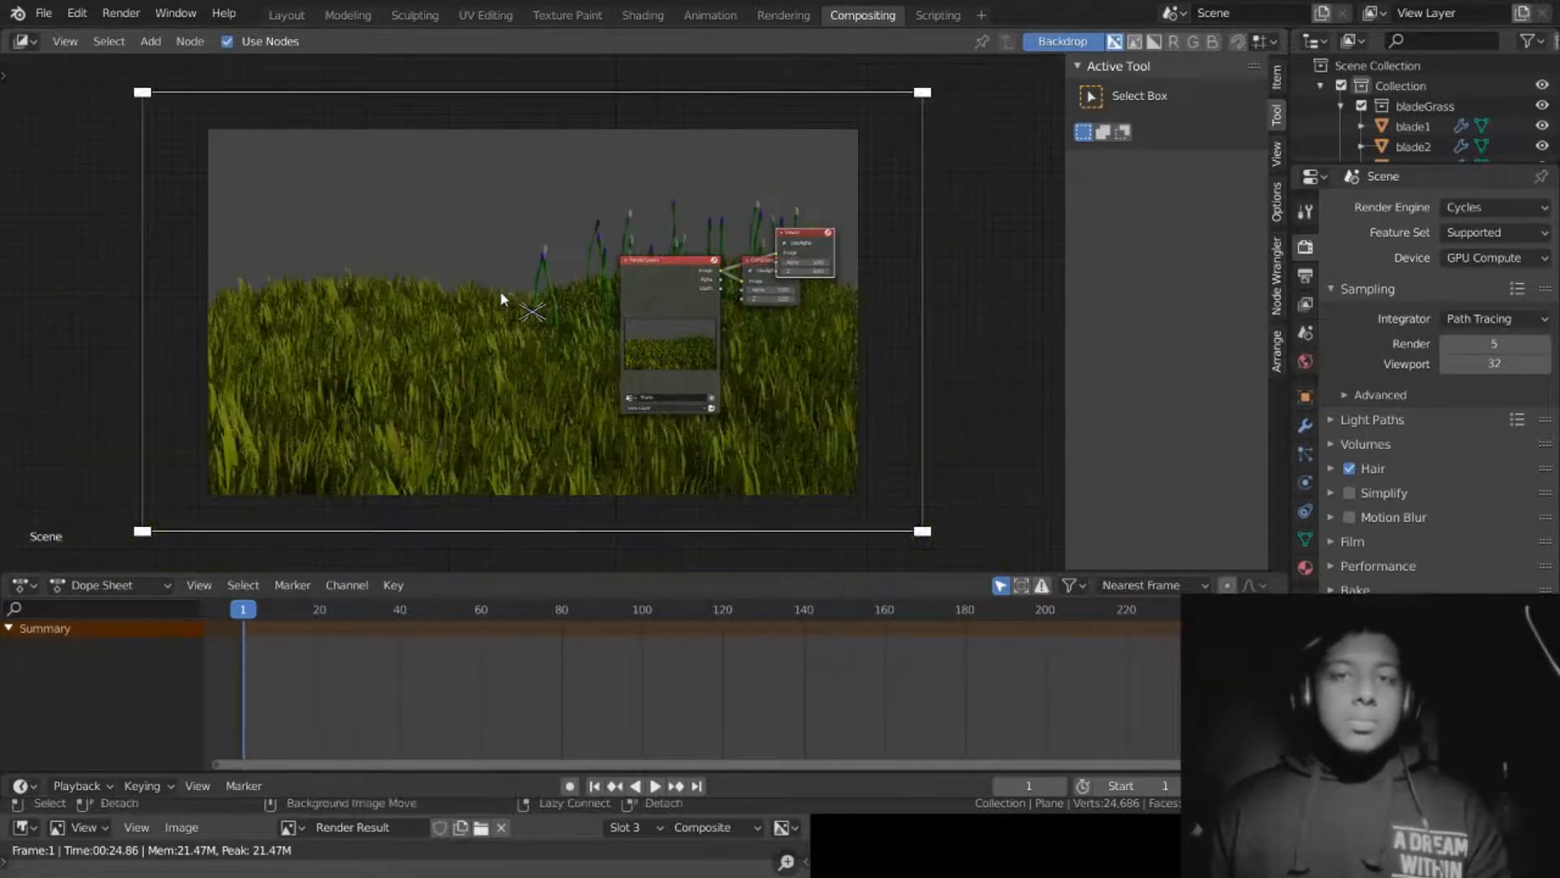
pyautogui.hotkey('alt', 'v')
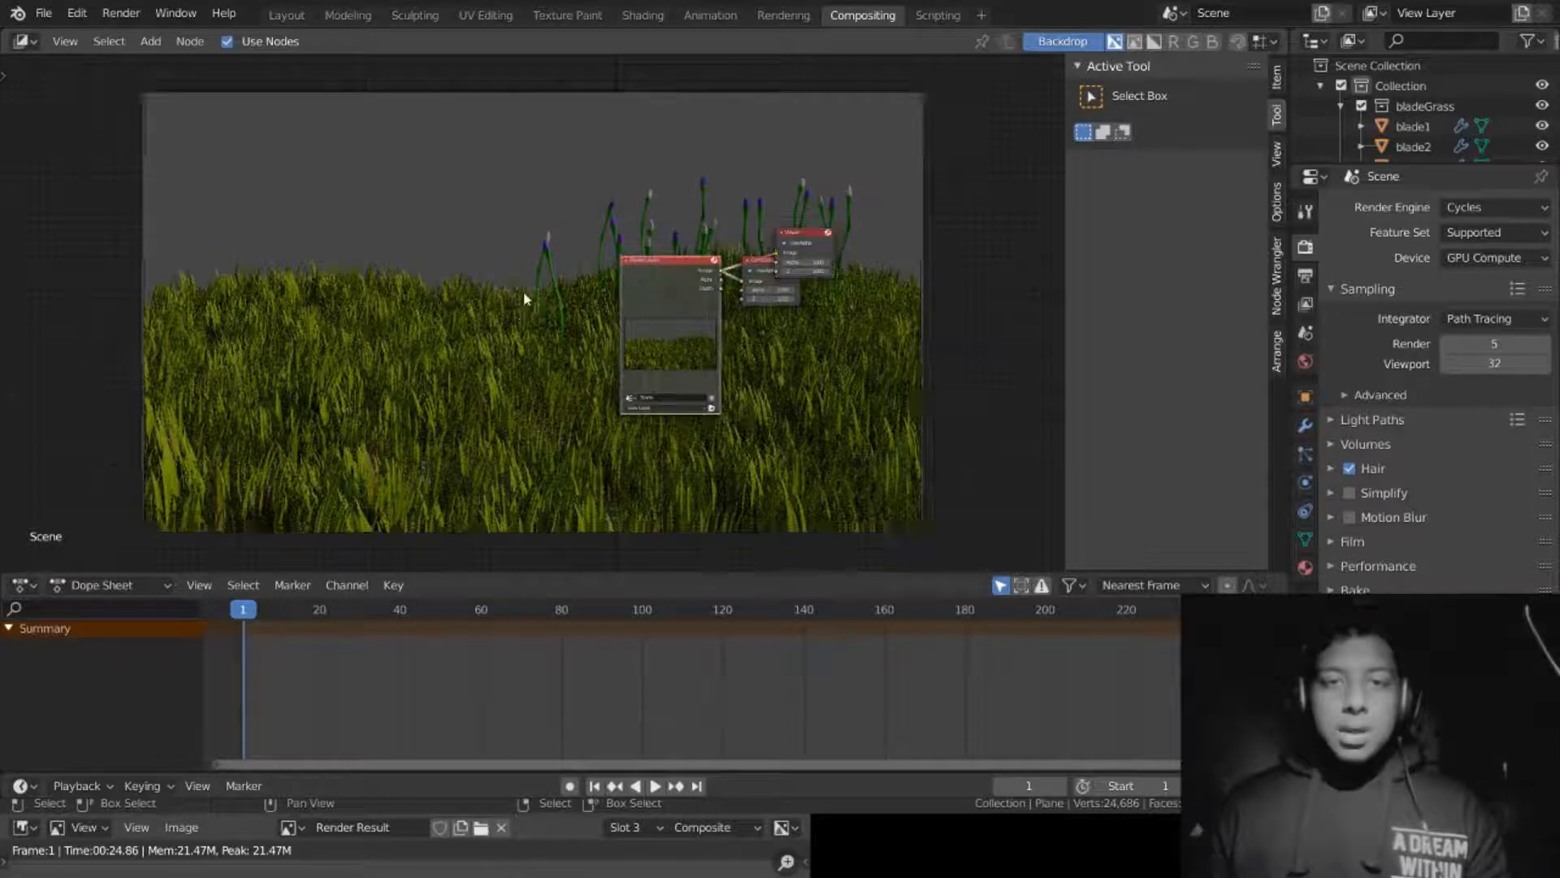
# Step: Move the Render Layers node well away from the output nodes and insert a Denoise node on its link to Composite
pyautogui.moveTo(634, 287); pyautogui.dragTo(148, 274)
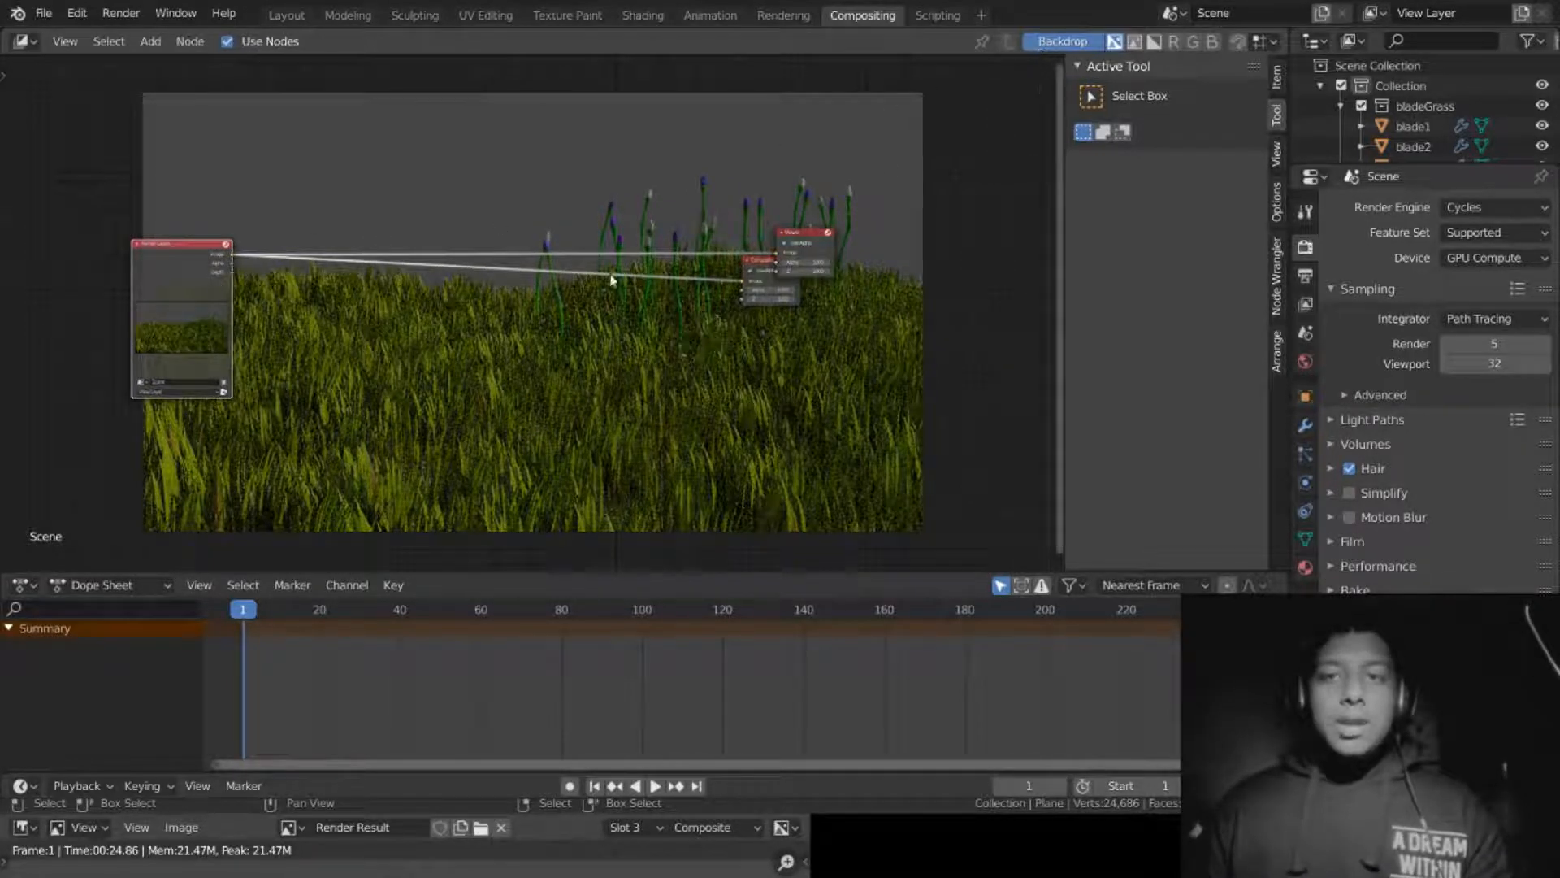
pyautogui.moveTo(603, 278); pyautogui.dragTo(766, 293, button='middle')
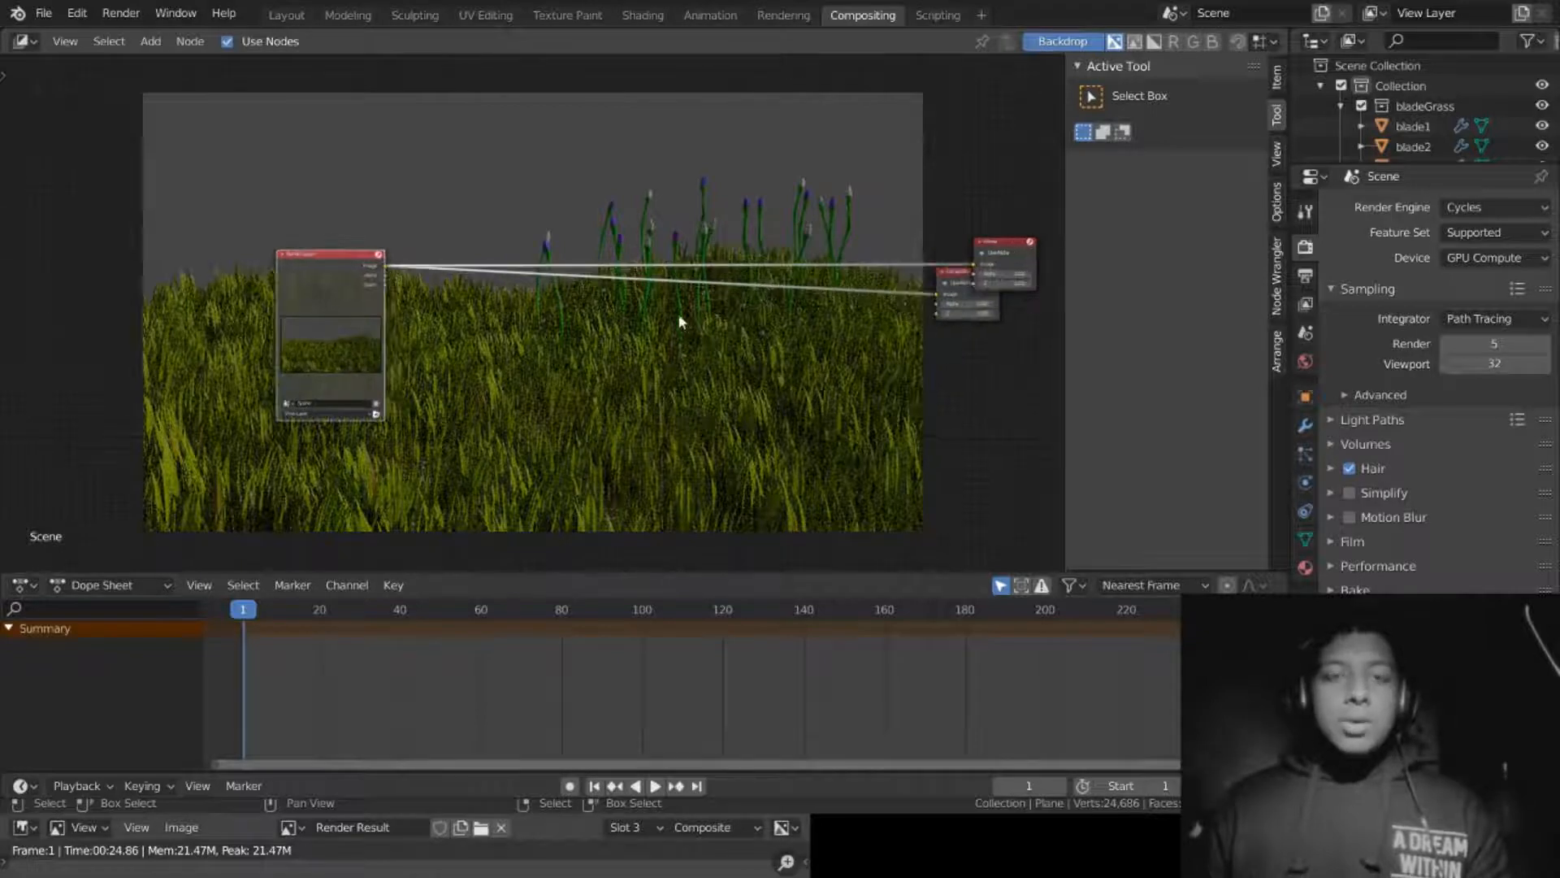
pyautogui.scroll(2, 678, 314)
pyautogui.hotkey('shift', 'a')
pyautogui.click(648, 174)
pyautogui.write('deno')
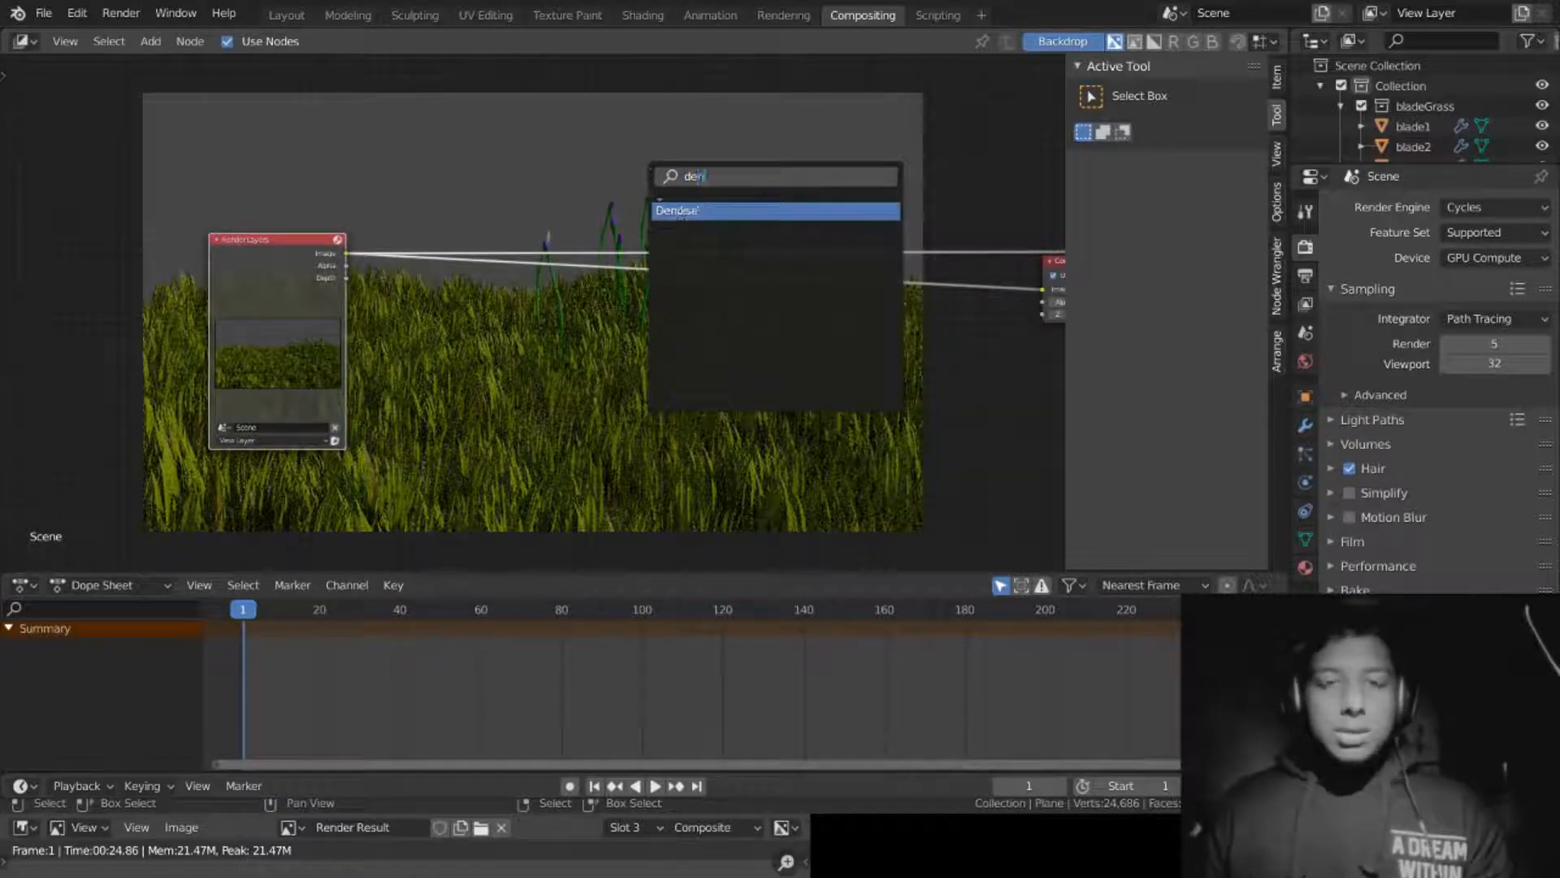
pyautogui.press('Return')
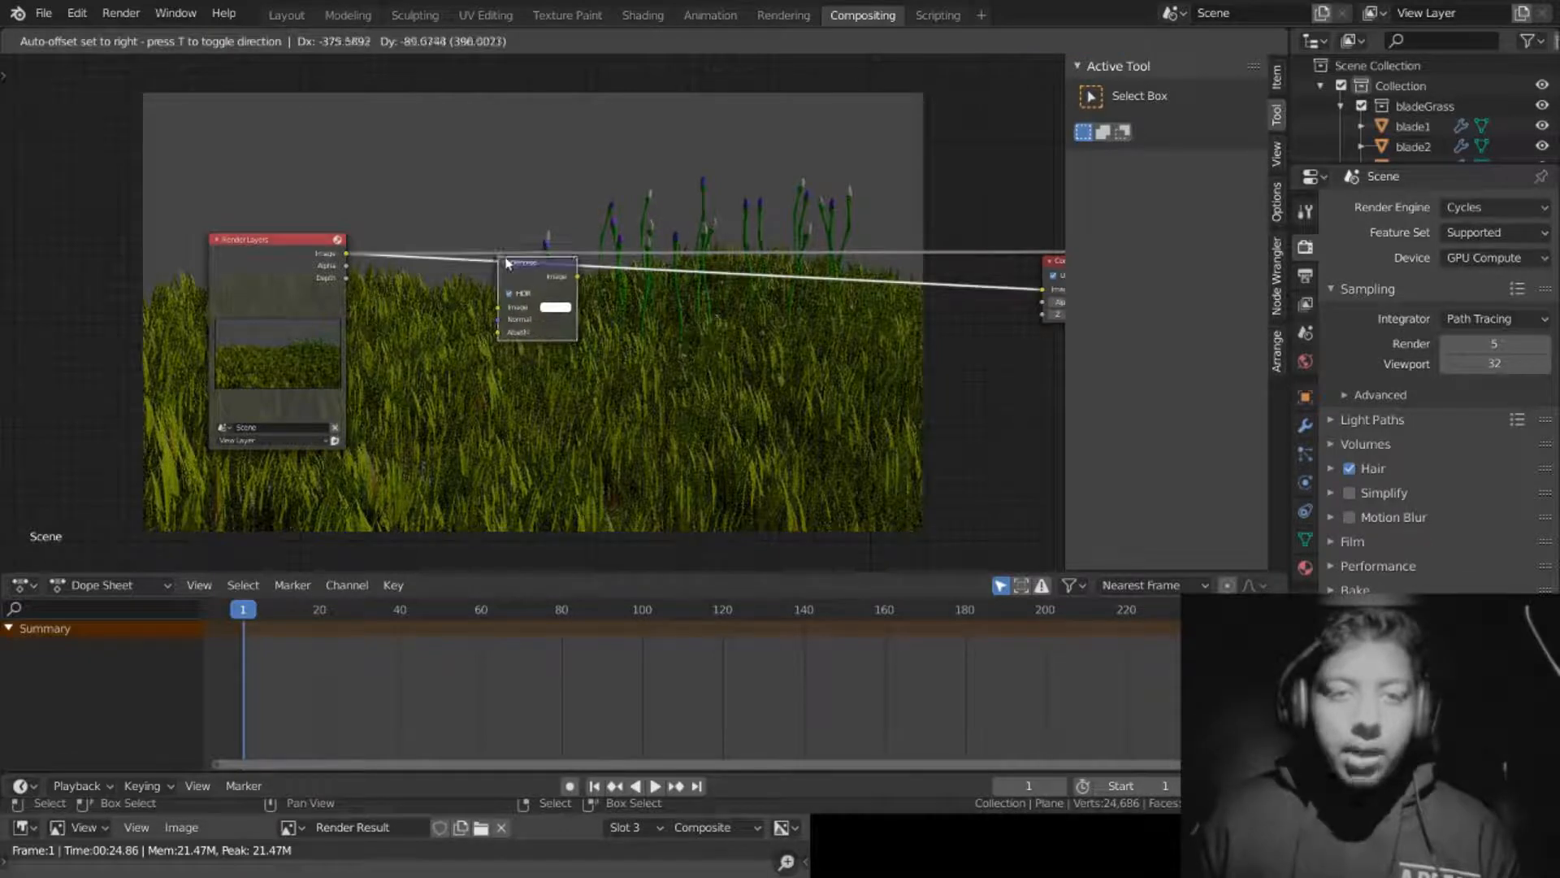
pyautogui.click(500, 254)
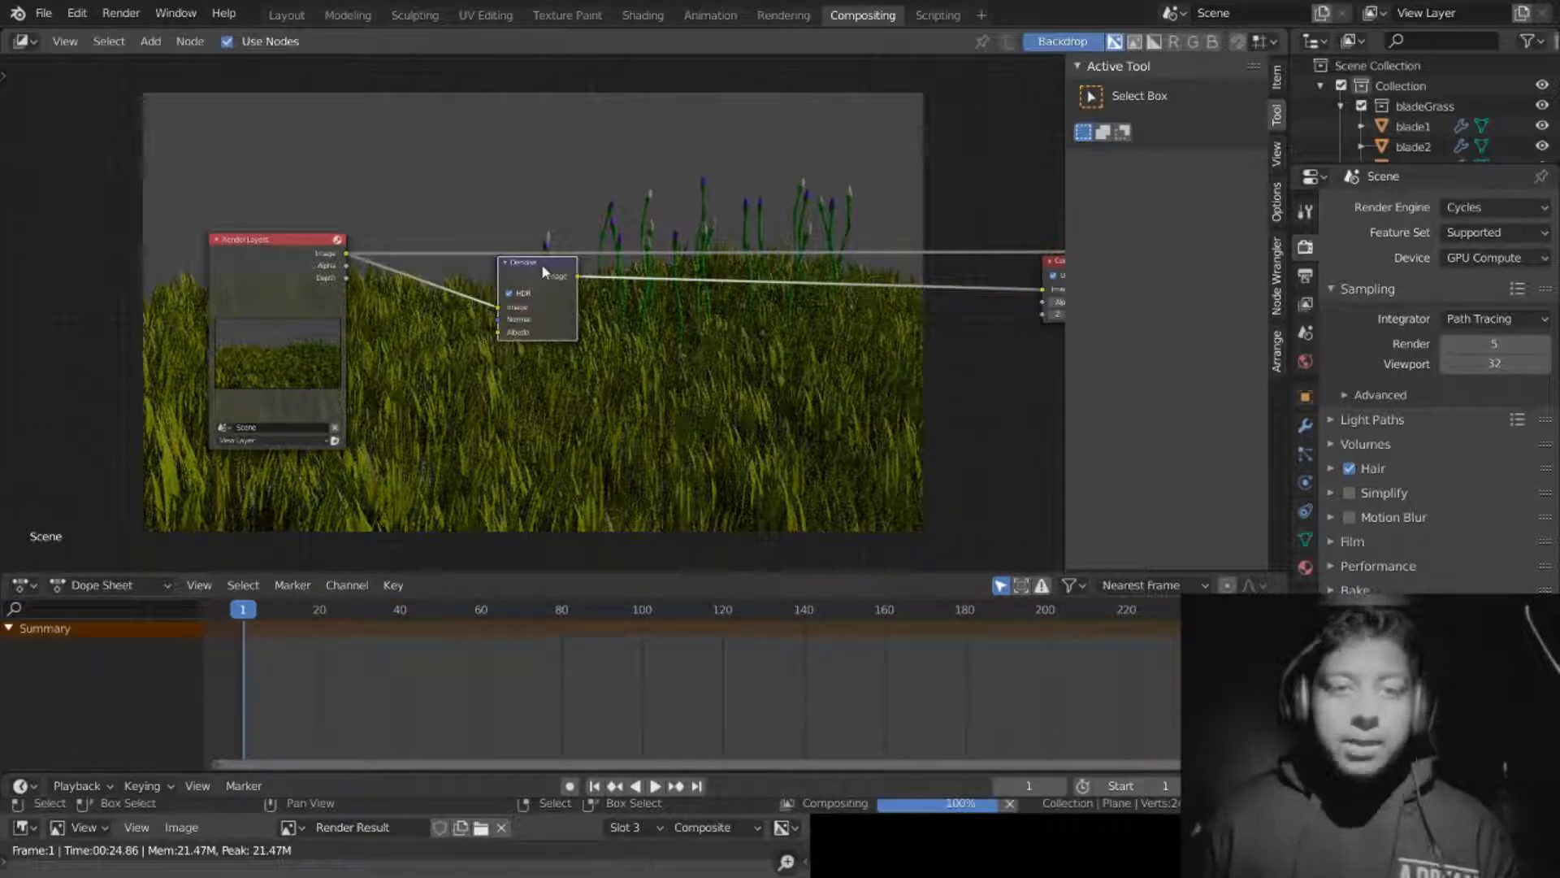
# Step: Connect the Denoise output to the Viewer and examine the denoised grass in the backdrop
pyautogui.keyDown('ctrl'); pyautogui.keyDown('shift'); pyautogui.click(543, 271); pyautogui.keyUp('shift'); pyautogui.keyUp('ctrl')
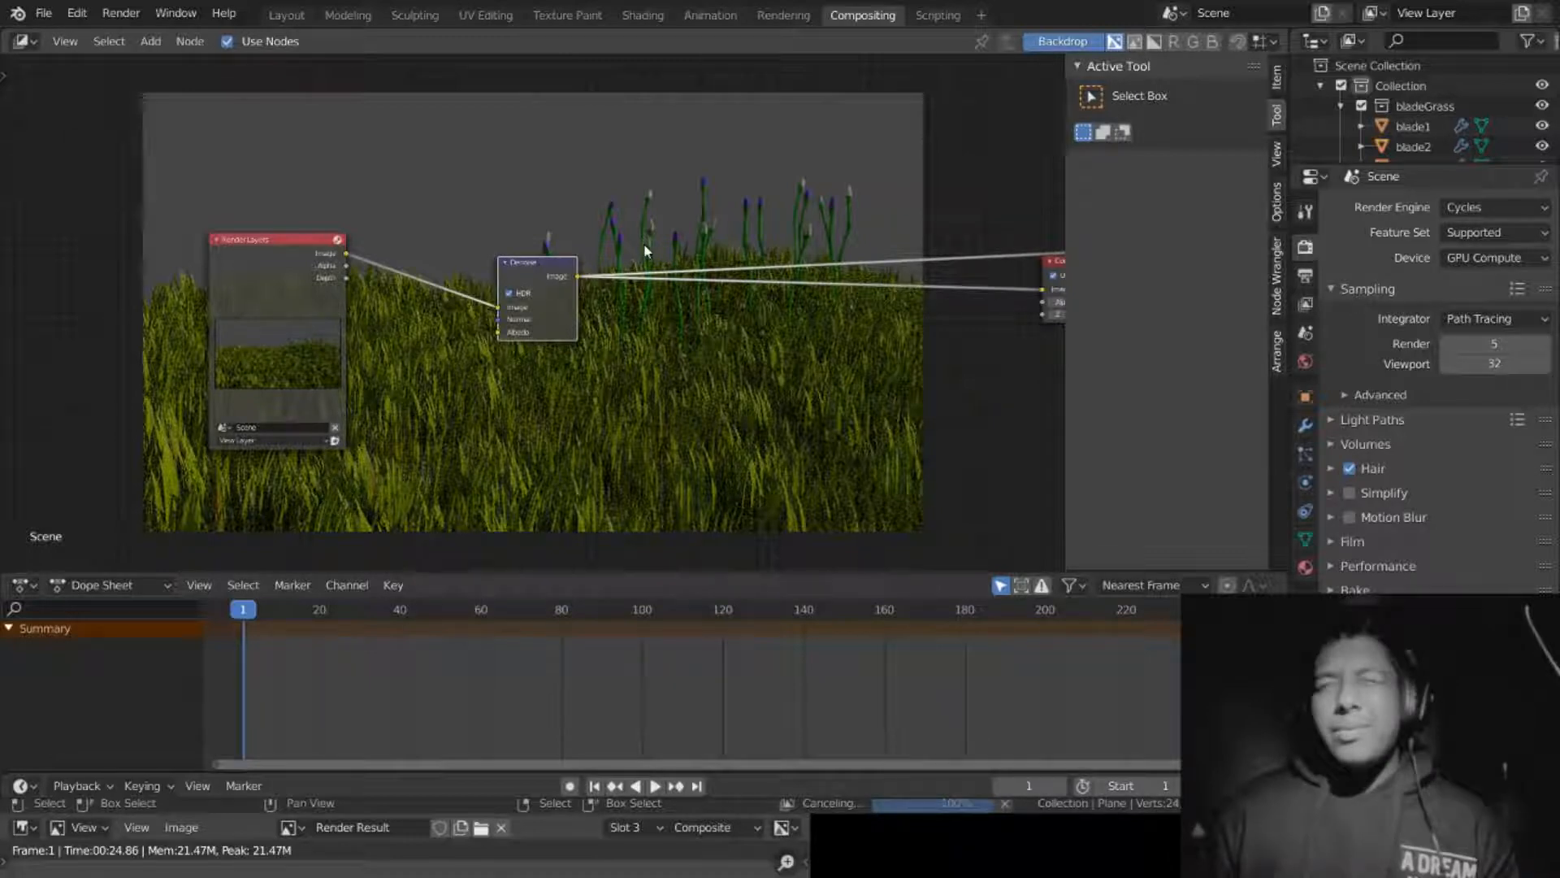
pyautogui.moveTo(646, 251); pyautogui.dragTo(608, 423, button='middle')
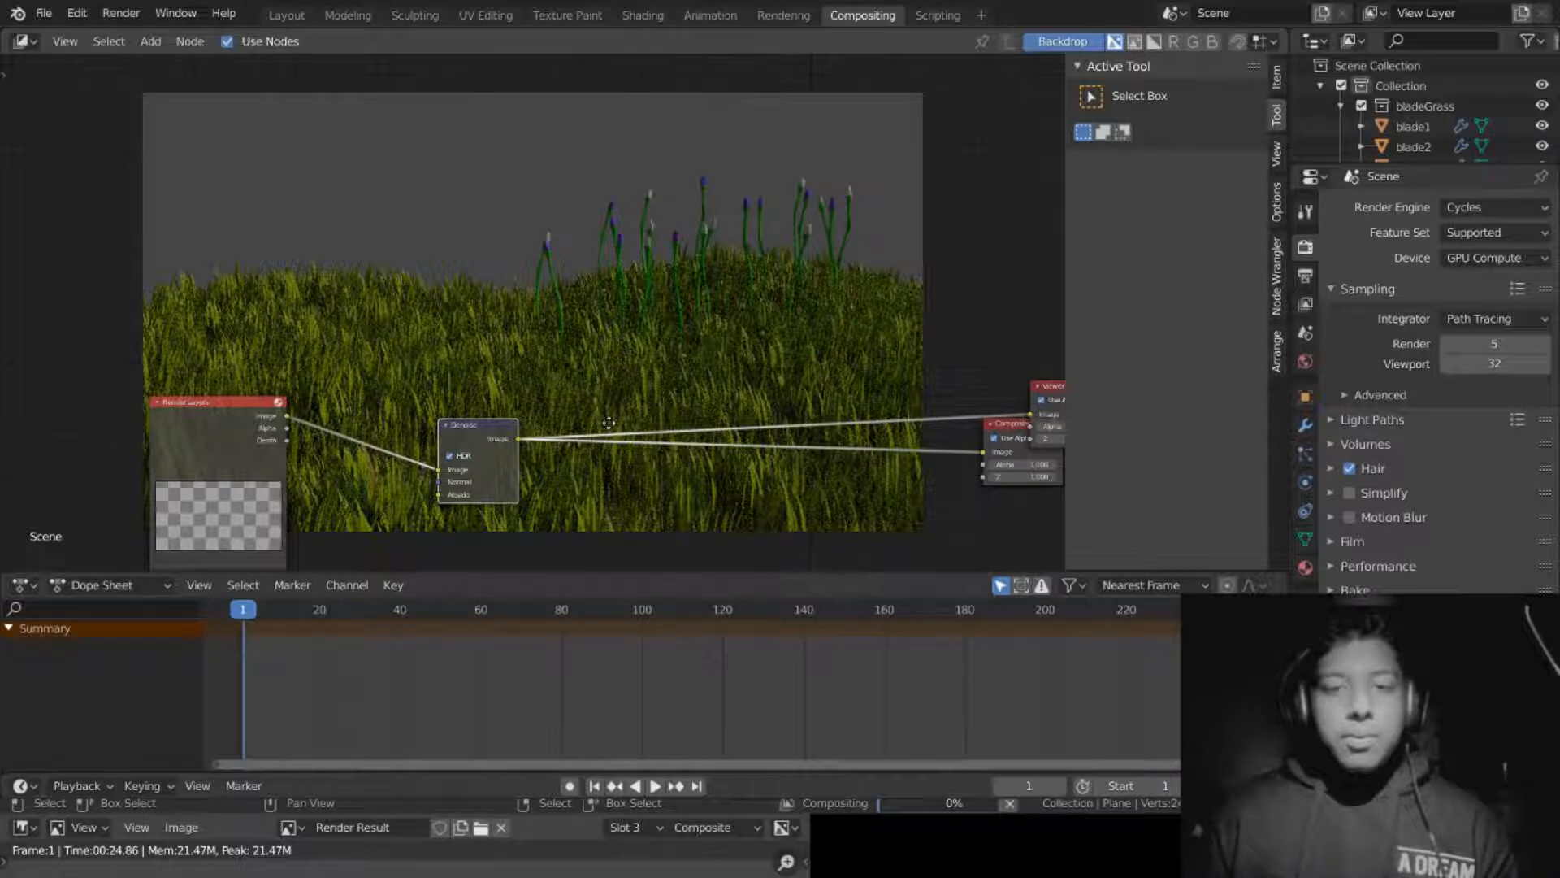
pyautogui.moveTo(608, 422); pyautogui.dragTo(605, 452, button='middle')
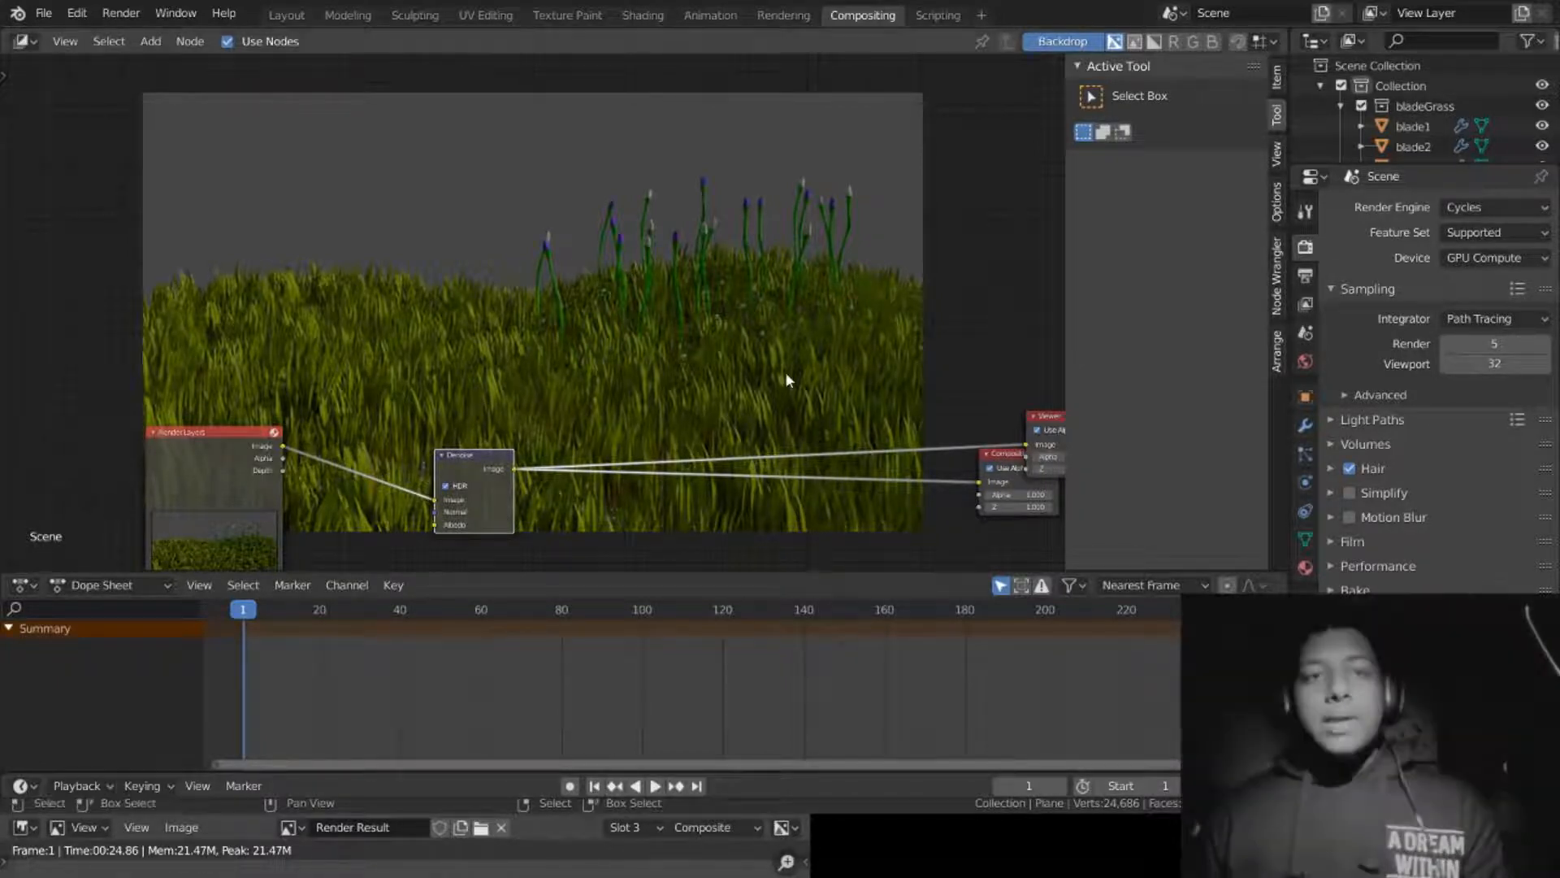
pyautogui.scroll(-3, 746, 368)
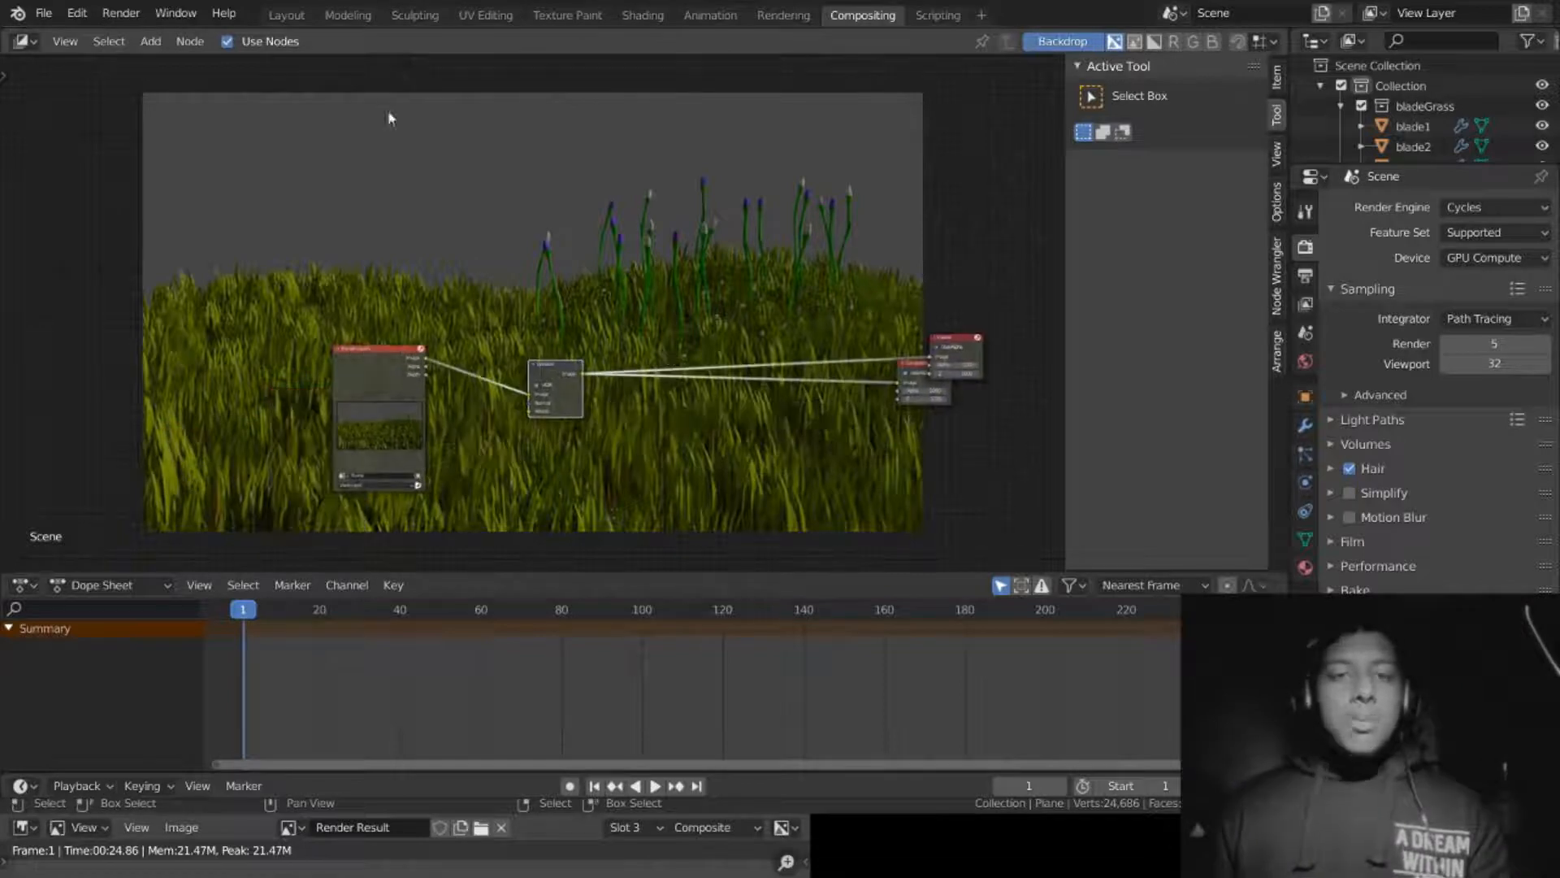
# Step: Return to the Layout workspace and enable the Mist data pass for the view layer
pyautogui.click(273, 13)
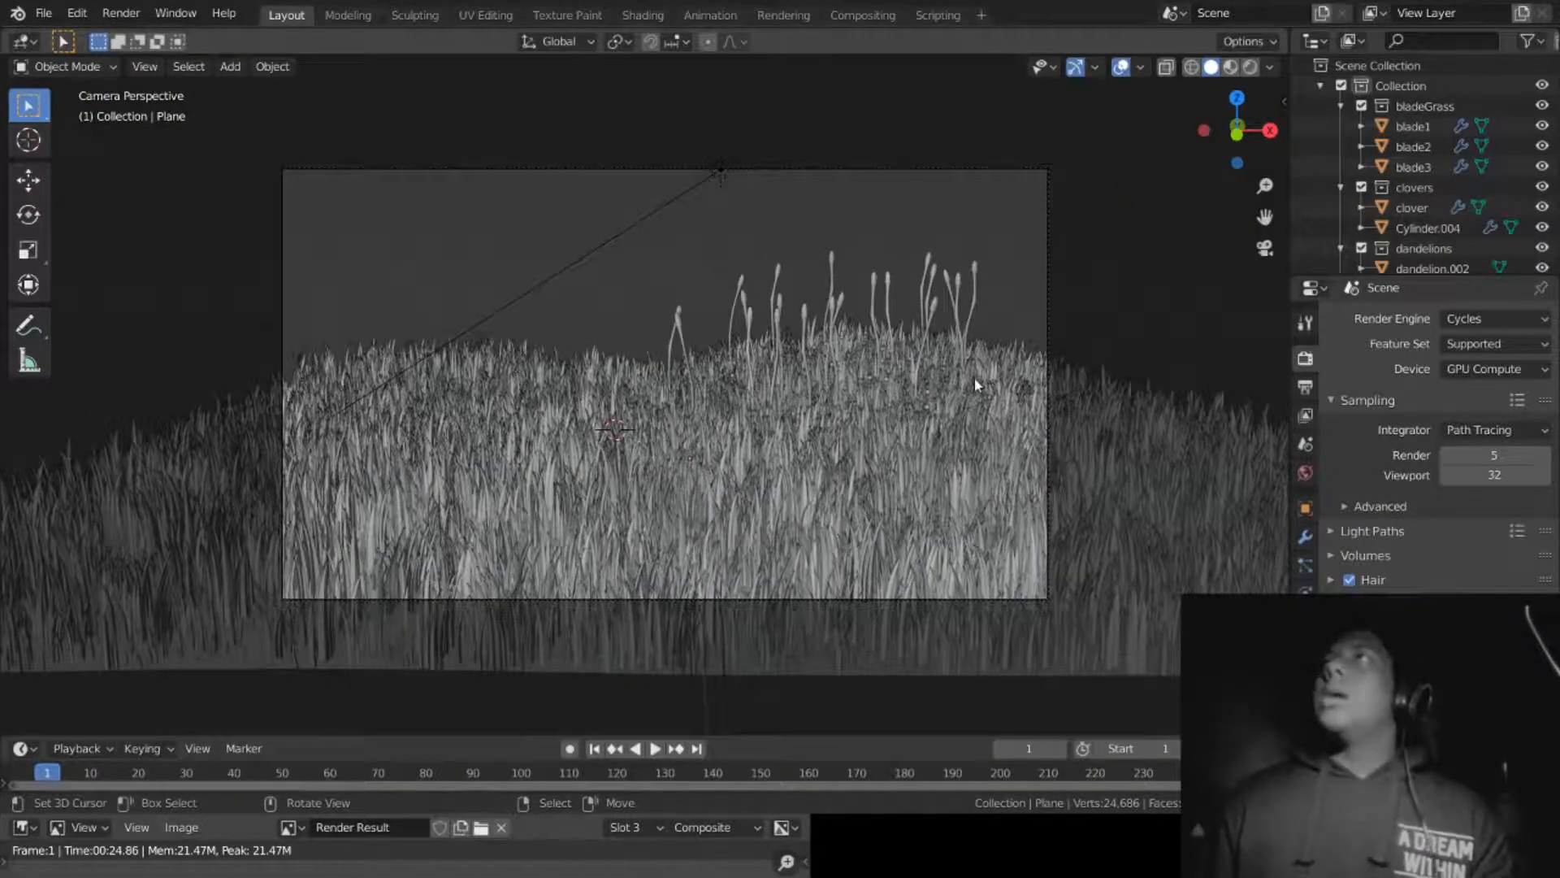
pyautogui.click(1305, 387)
pyautogui.click(1306, 439)
pyautogui.click(1305, 421)
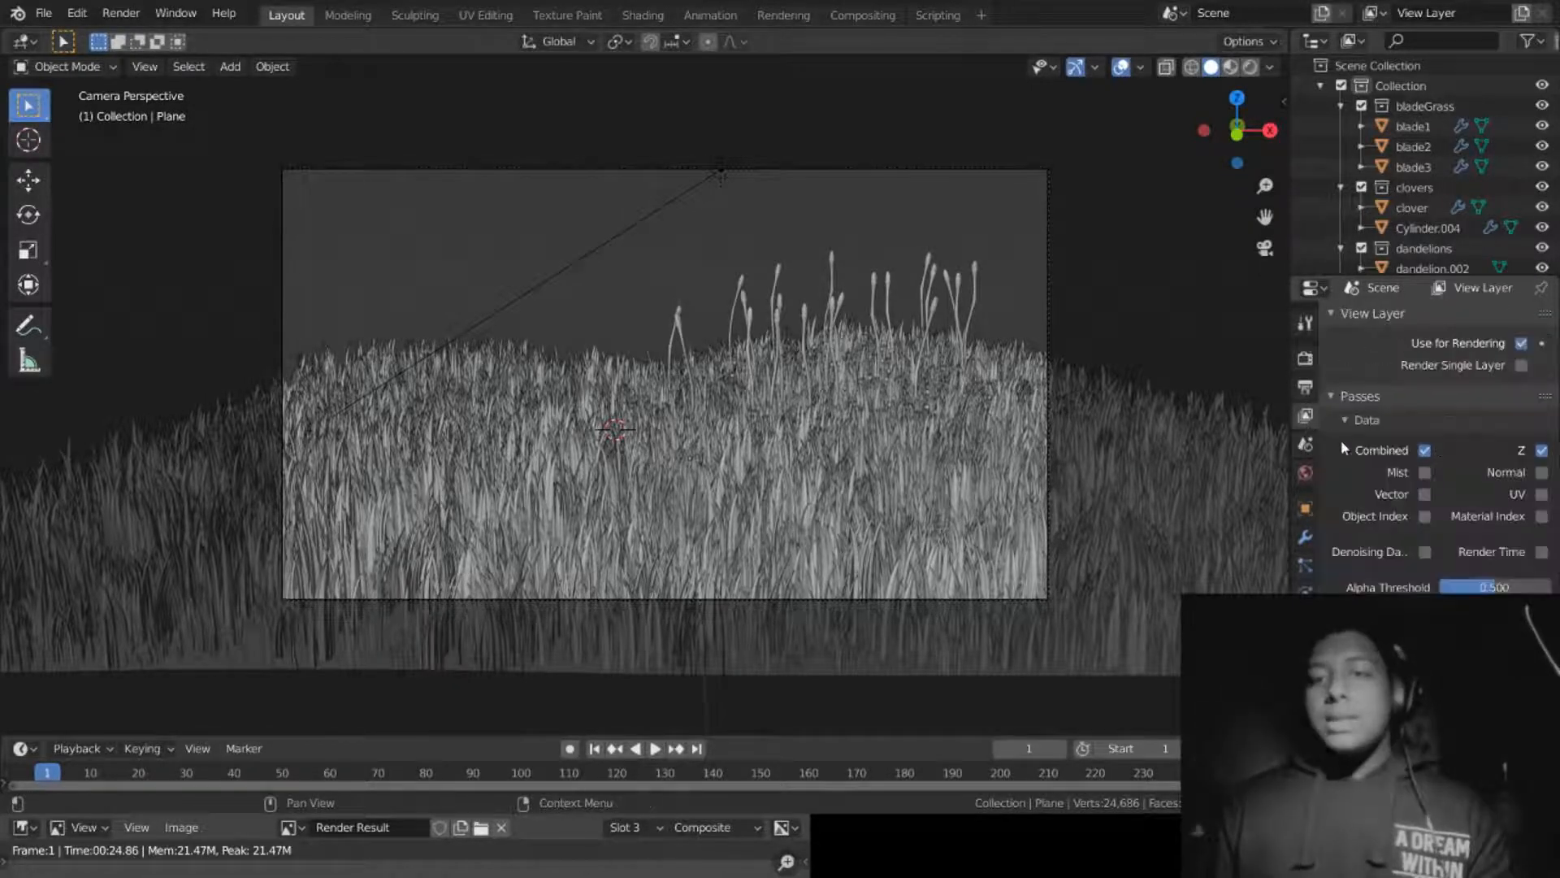
pyautogui.click(1426, 472)
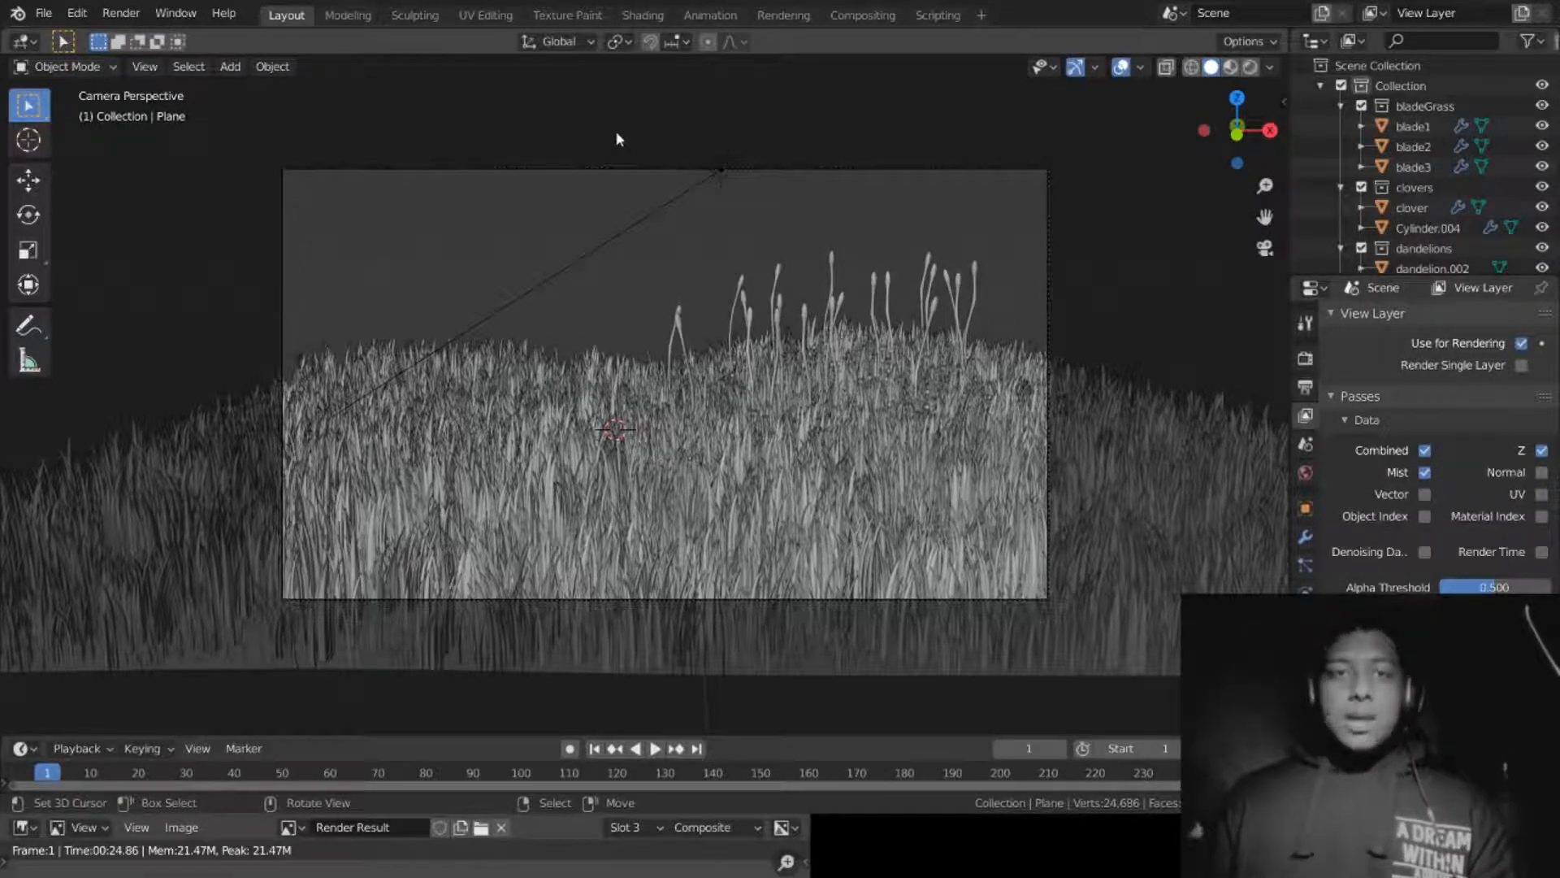
pyautogui.click(1426, 472)
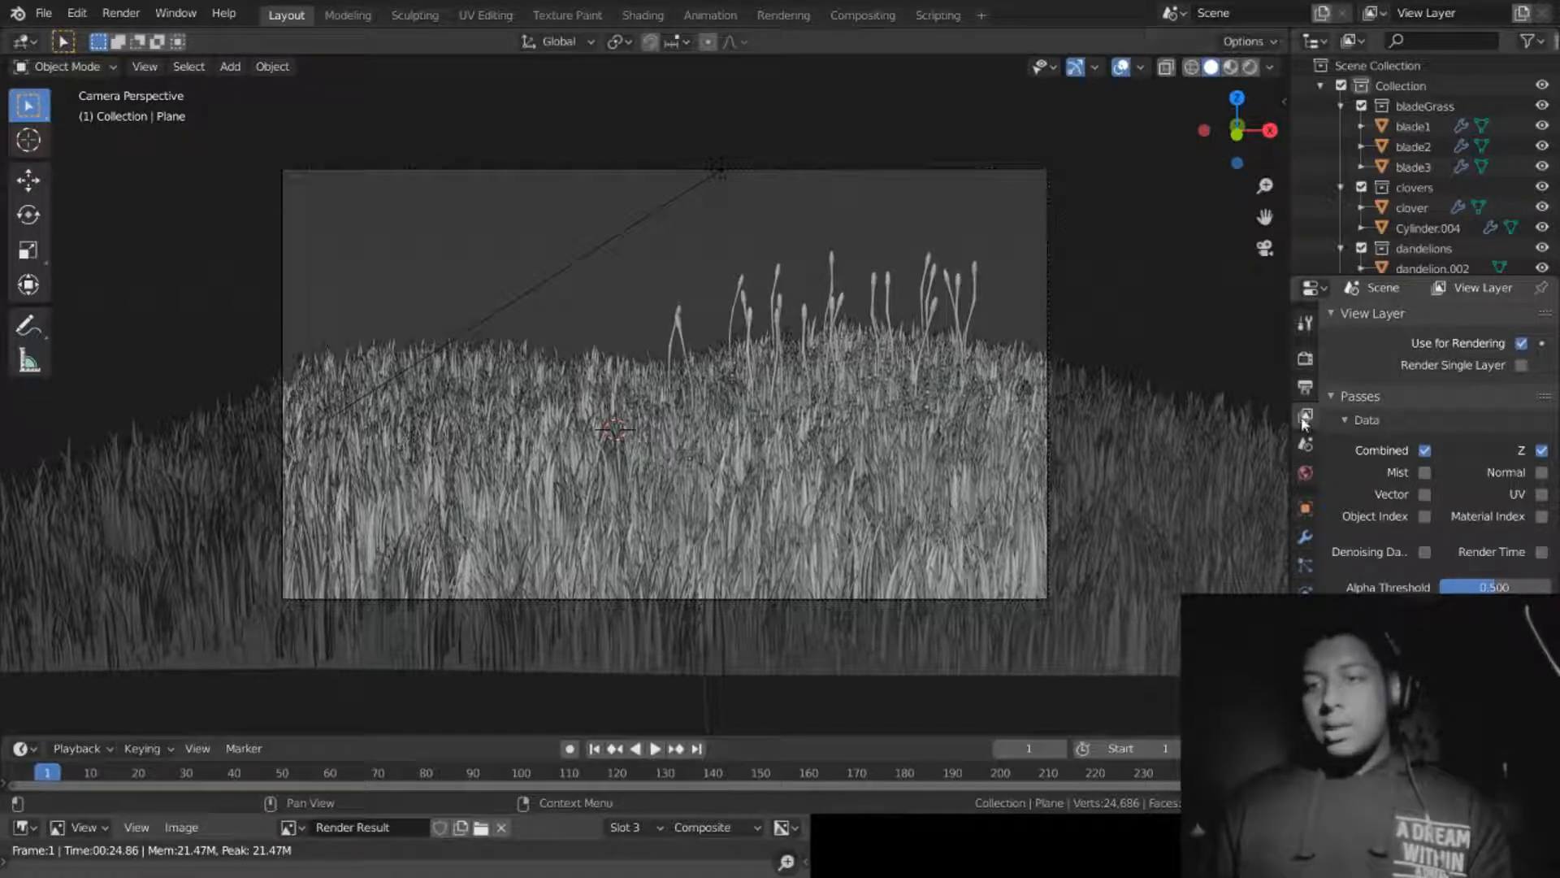
pyautogui.click(1425, 473)
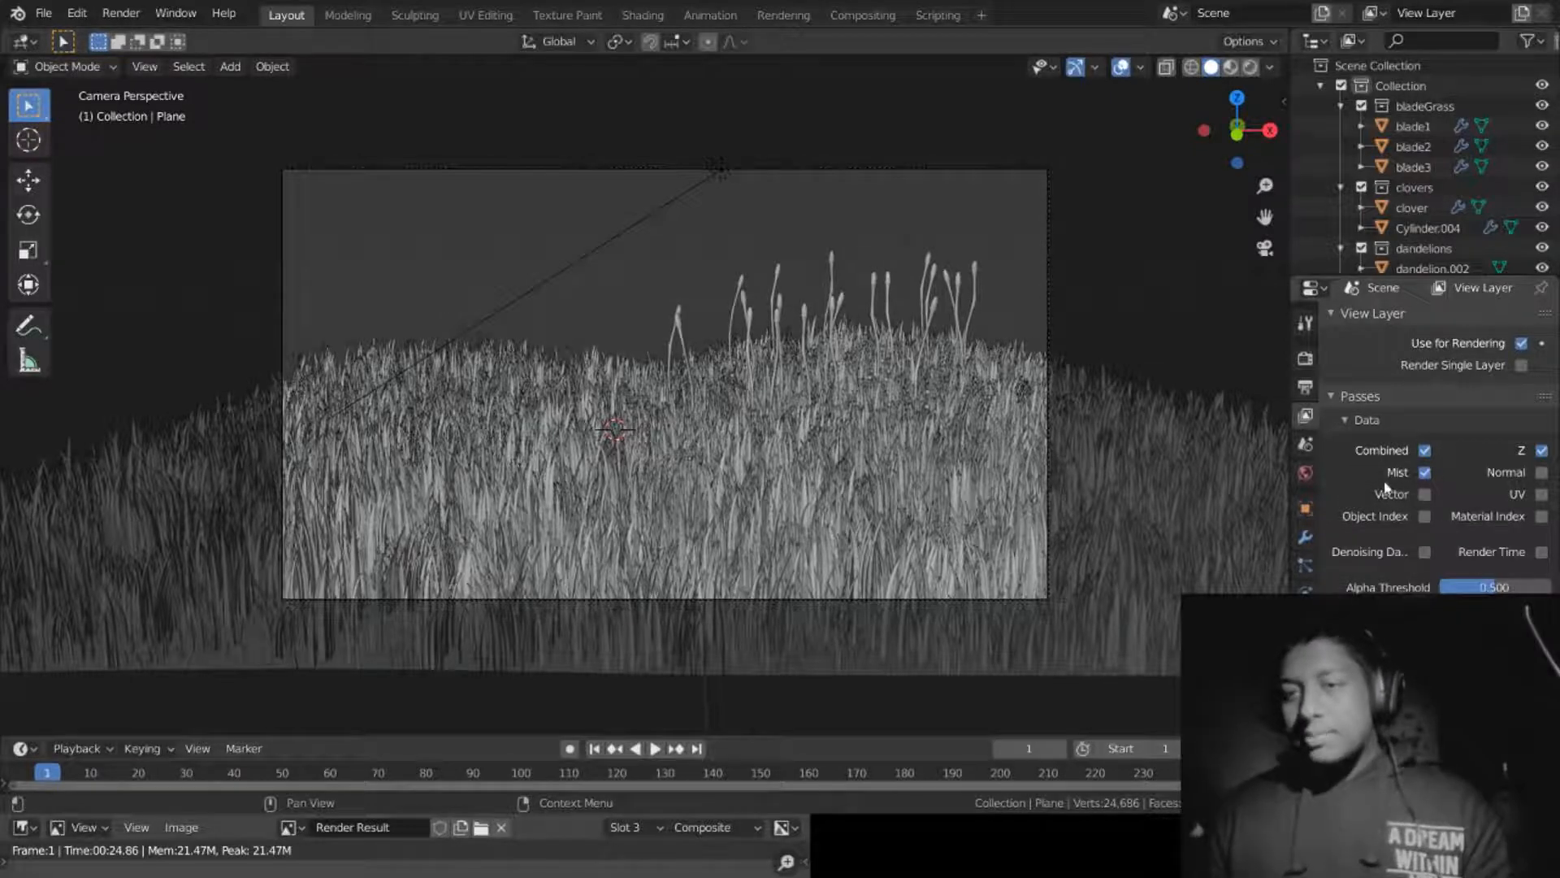
pyautogui.click(1304, 444)
pyautogui.click(1305, 415)
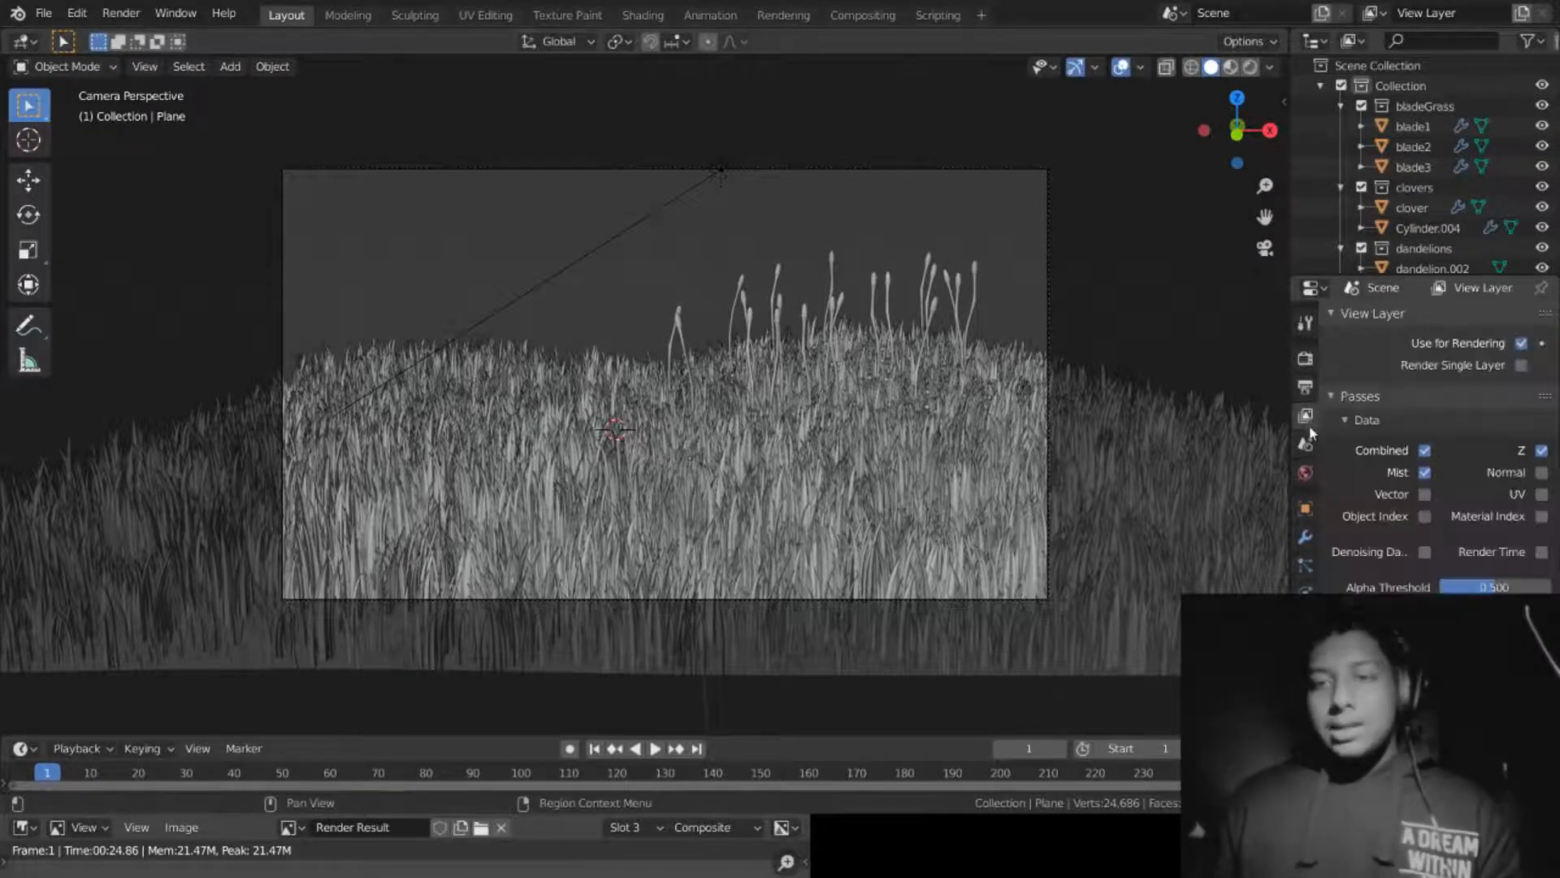
# Step: Expand the world's Mist Pass settings and render the scene again with the mist pass
pyautogui.click(1306, 472)
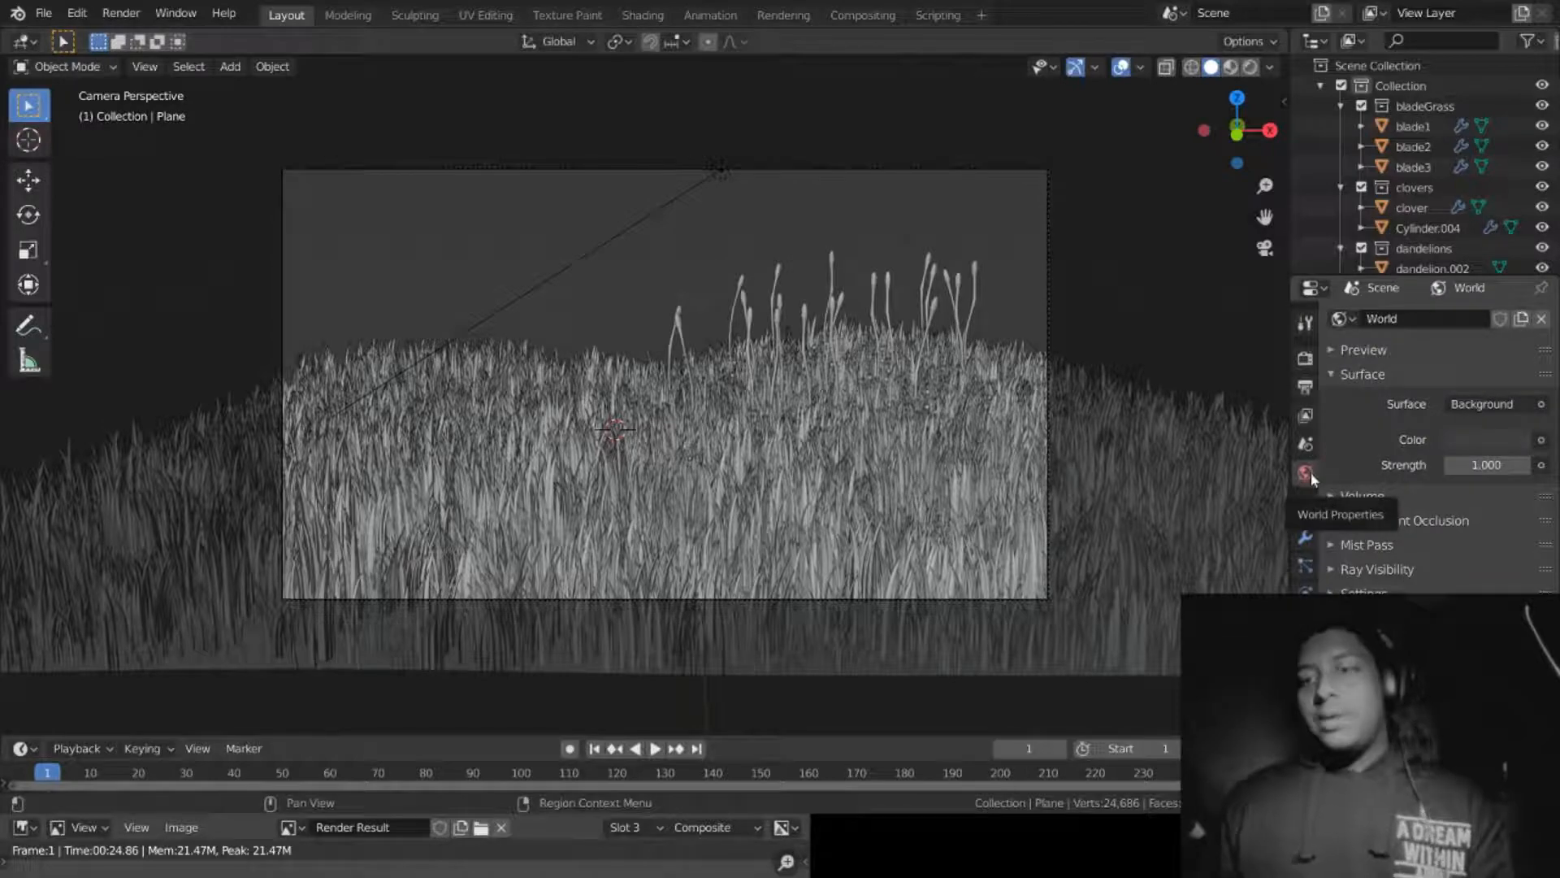
pyautogui.click(1353, 546)
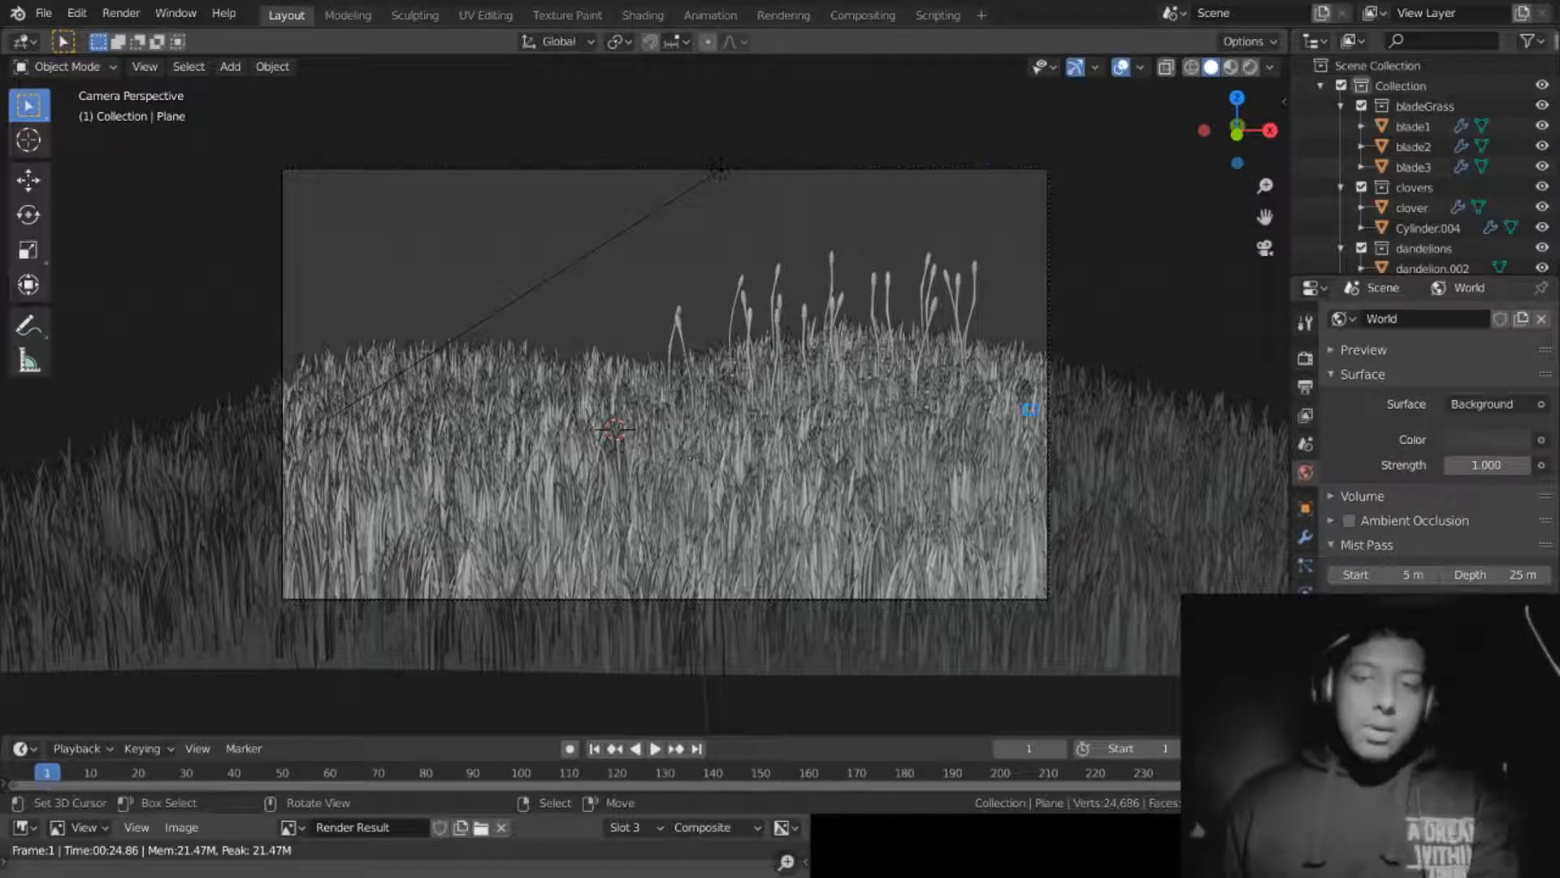
pyautogui.press('F12')
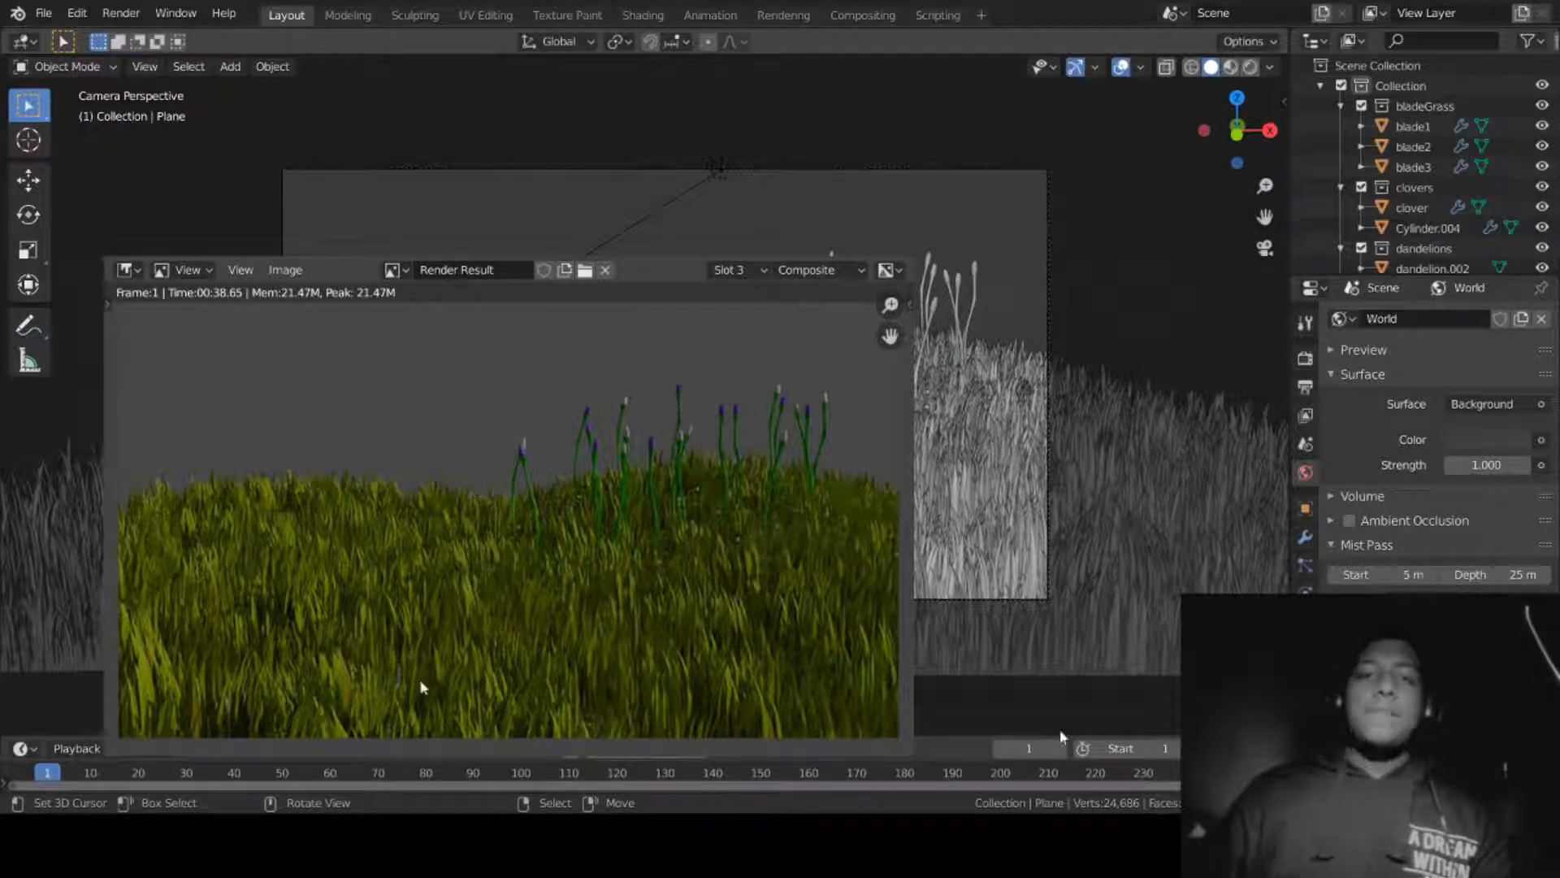
# Step: In the Compositing workspace, insert a Mix node on the link between Render Layers and Denoise, and move the render window out of the way
pyautogui.click(874, 21)
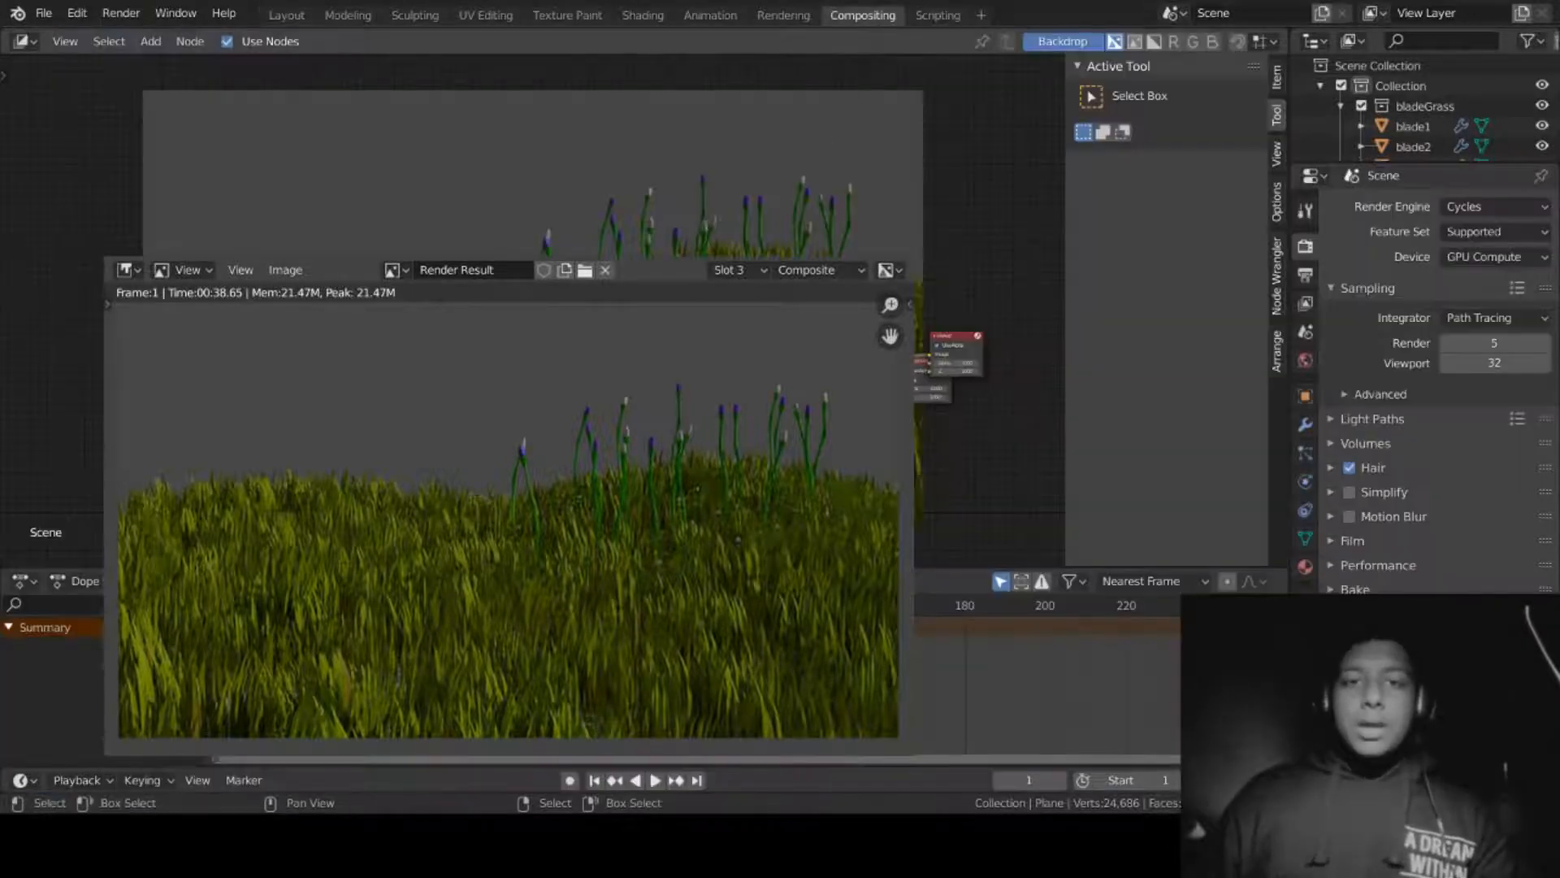
pyautogui.scroll(4, 989, 366)
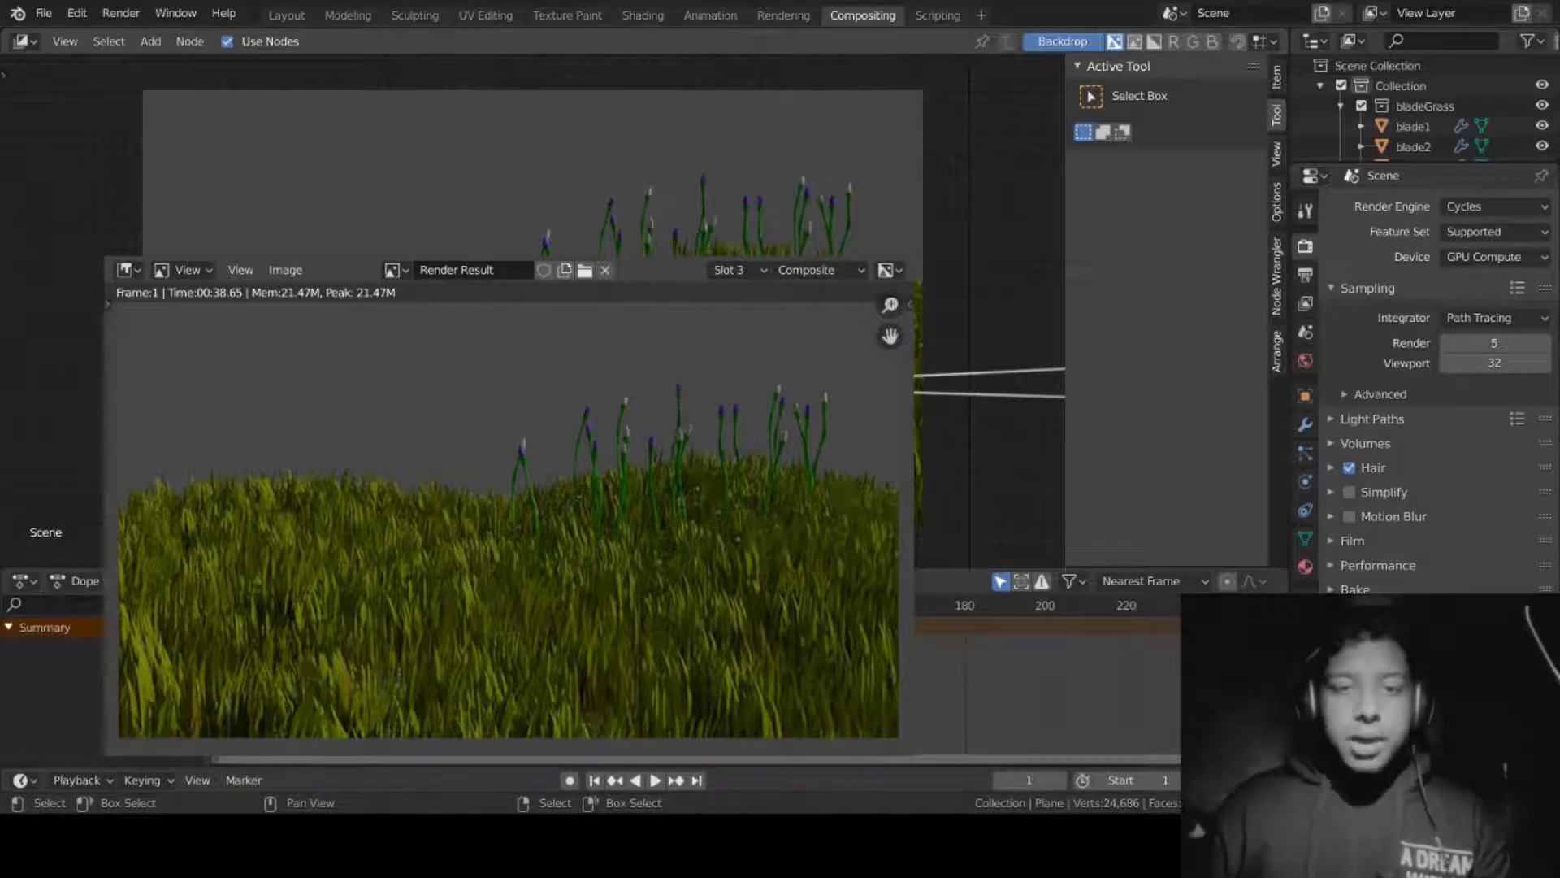
pyautogui.hotkey('shift', 'd')
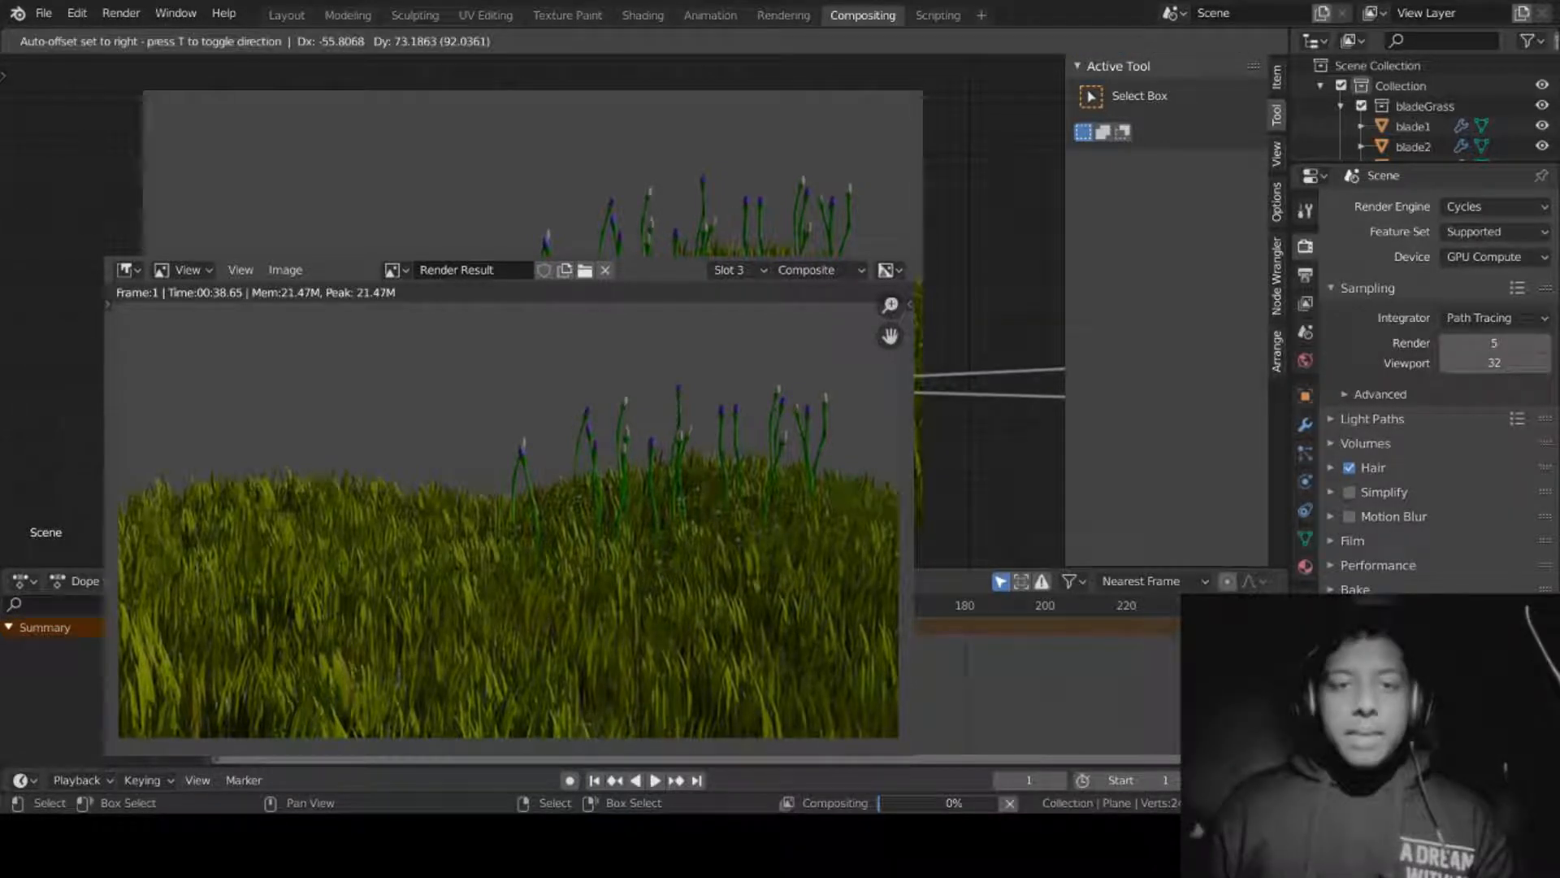
pyautogui.click(989, 382)
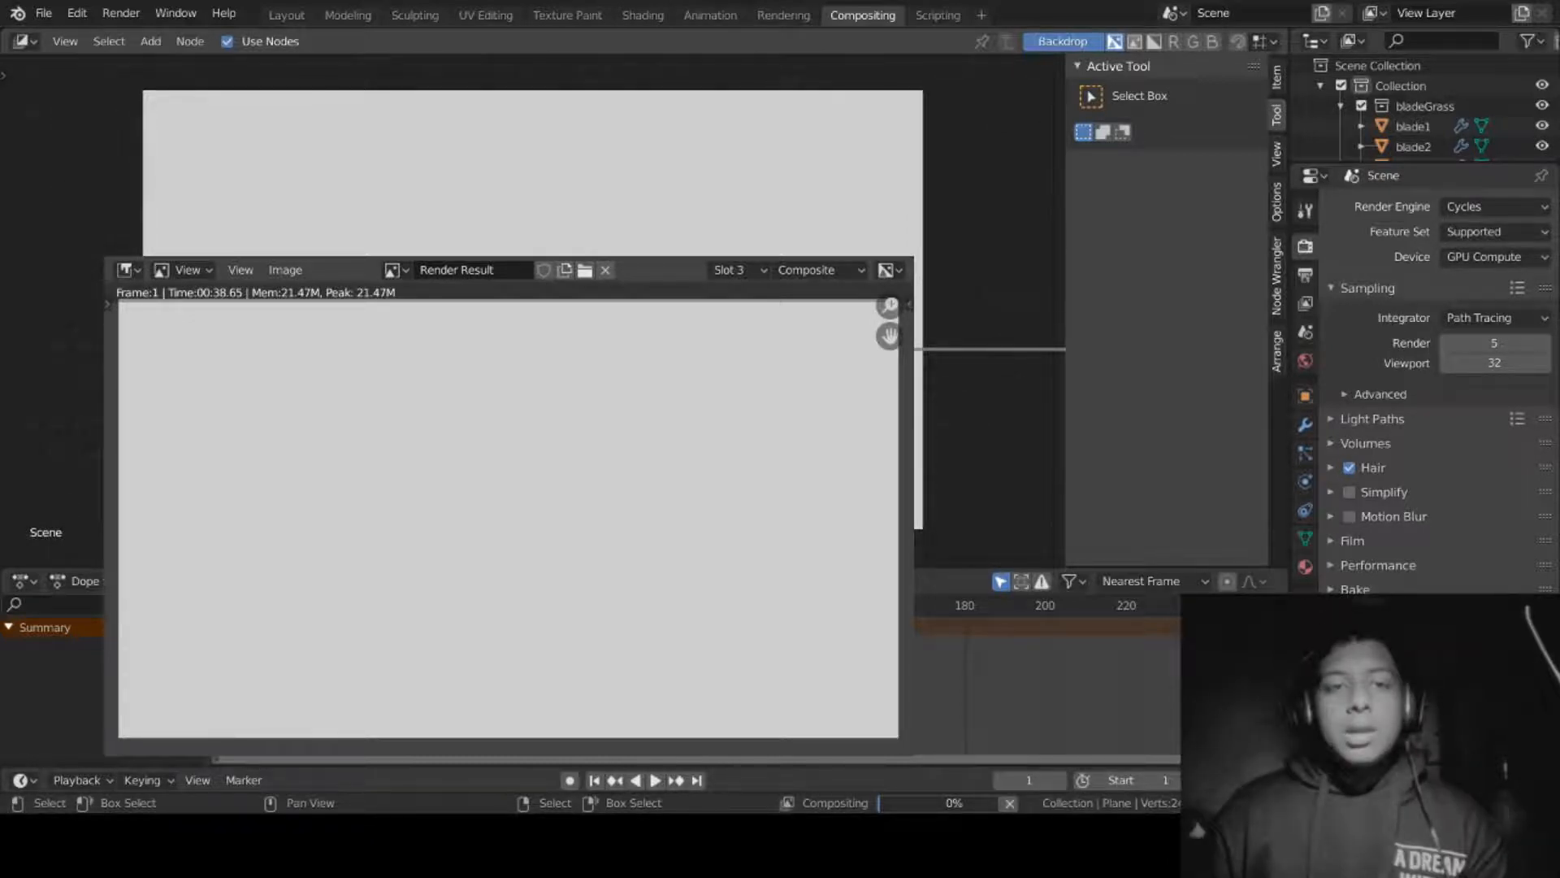
pyautogui.moveTo(508, 246); pyautogui.dragTo(405, 804)
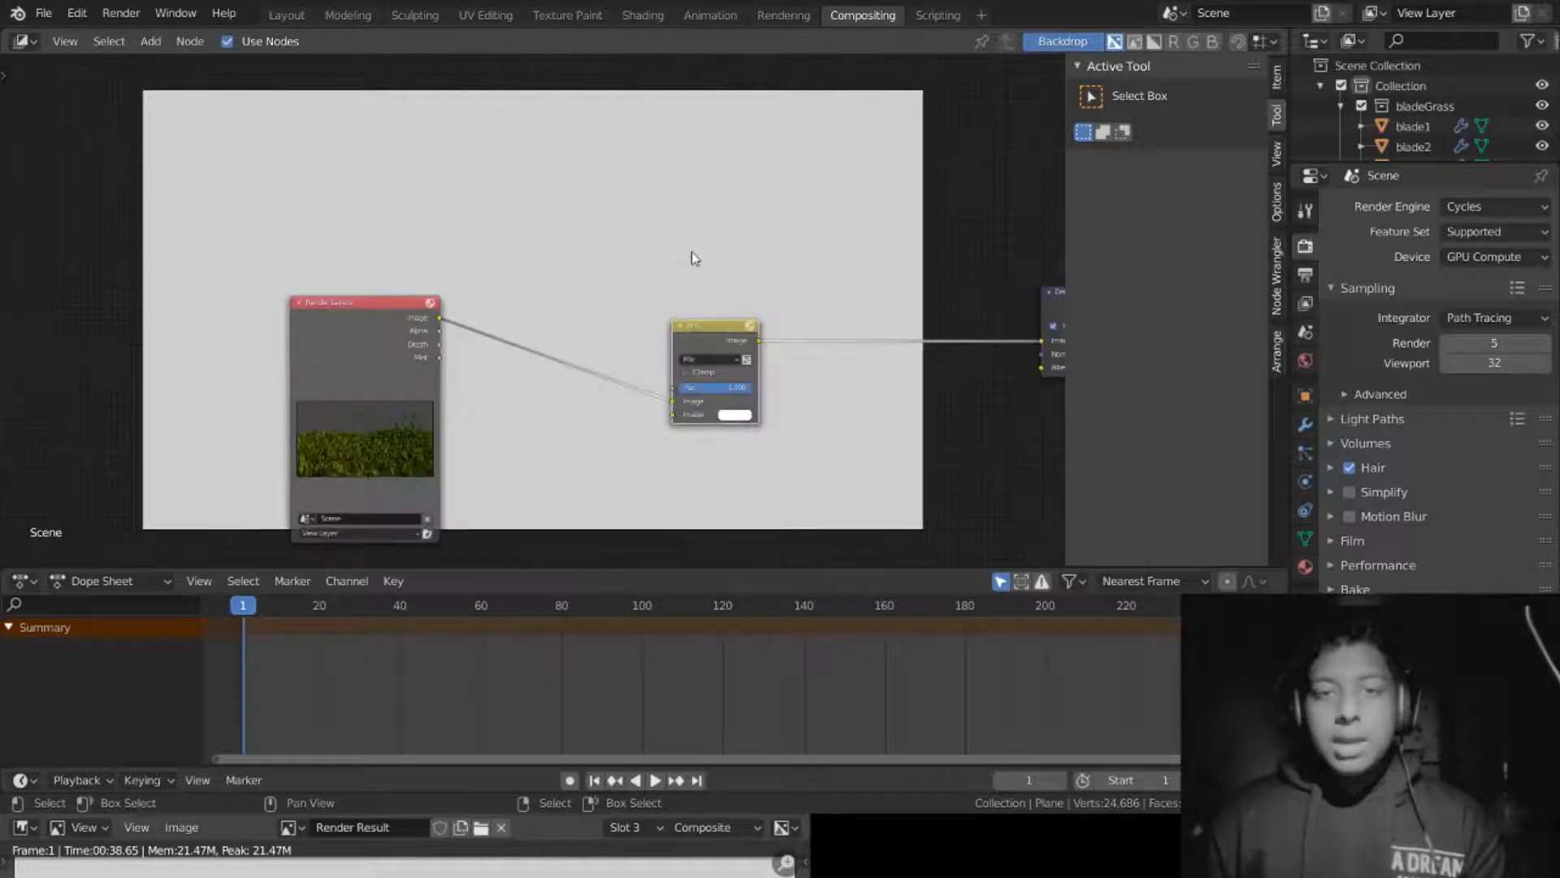
pyautogui.hotkey('shift', 'a')
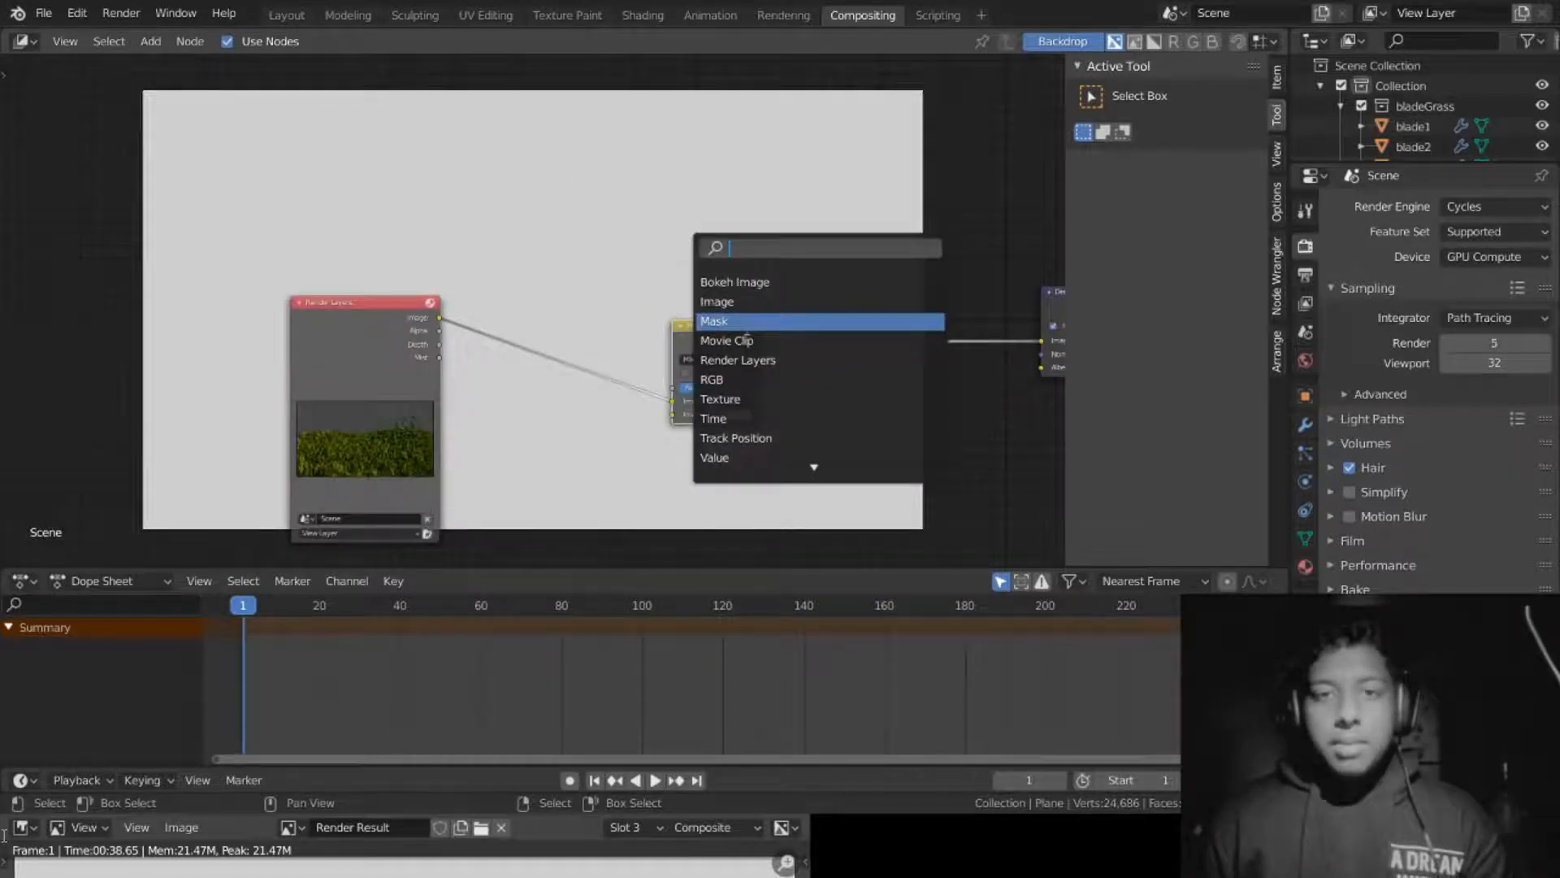
pyautogui.write('mi')
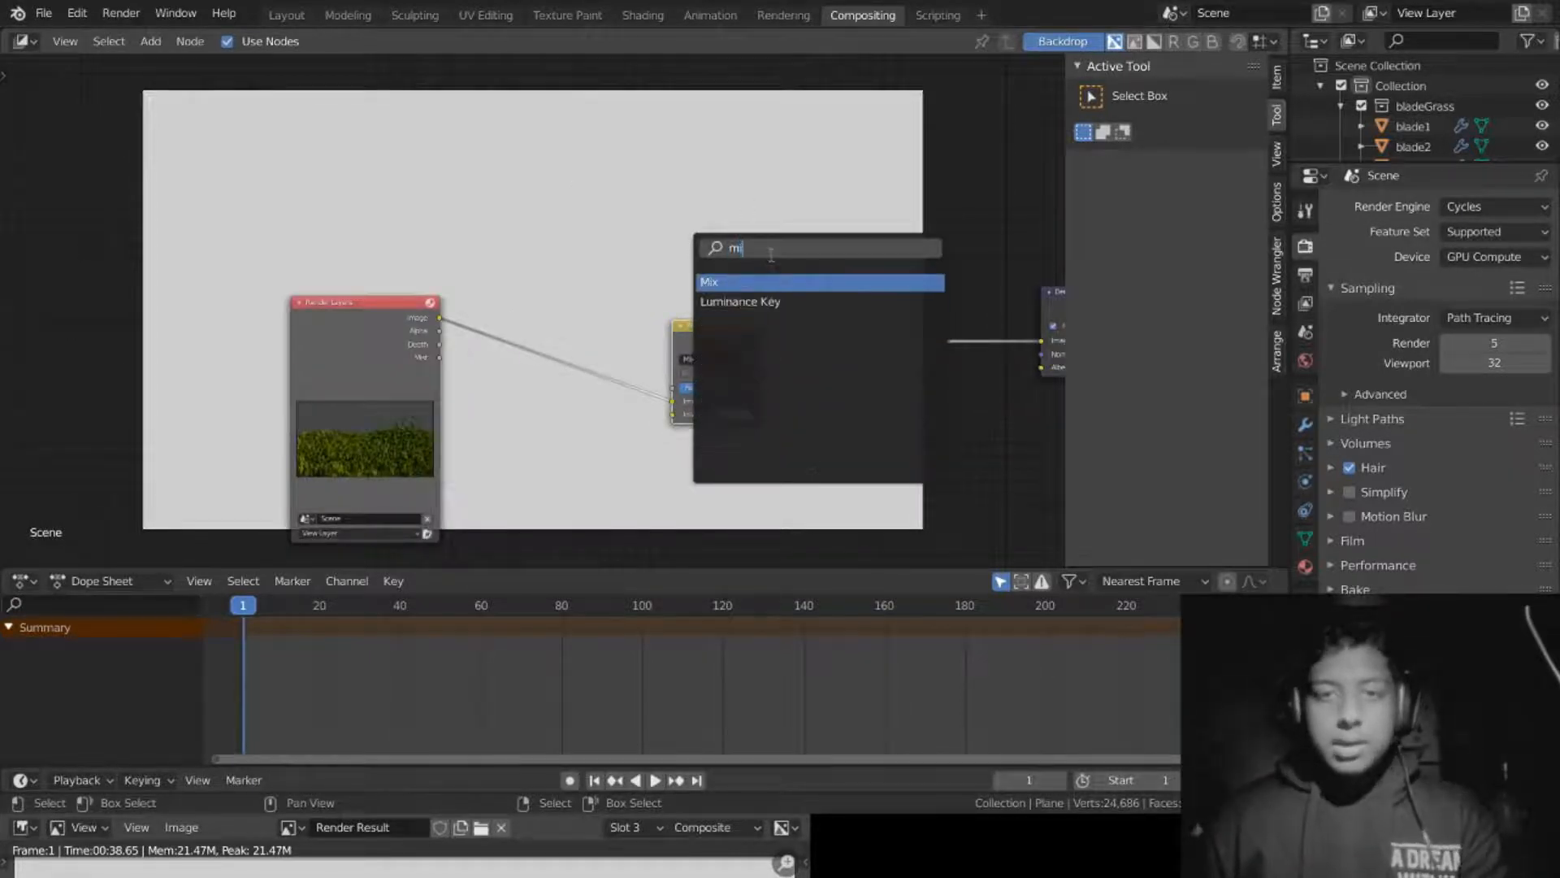
pyautogui.click(767, 280)
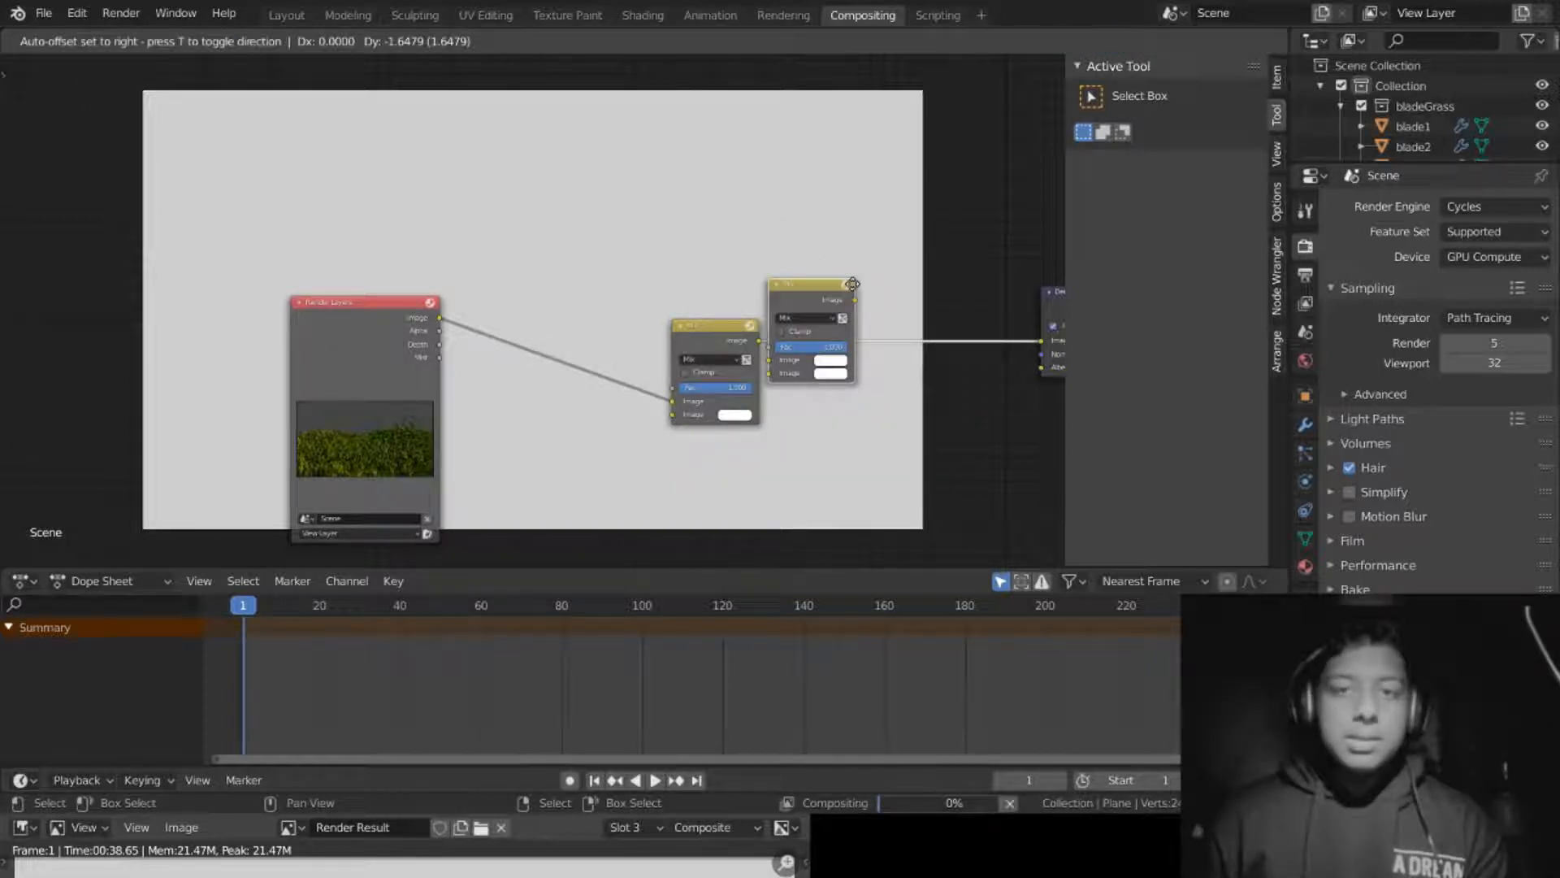
pyautogui.press('Escape')
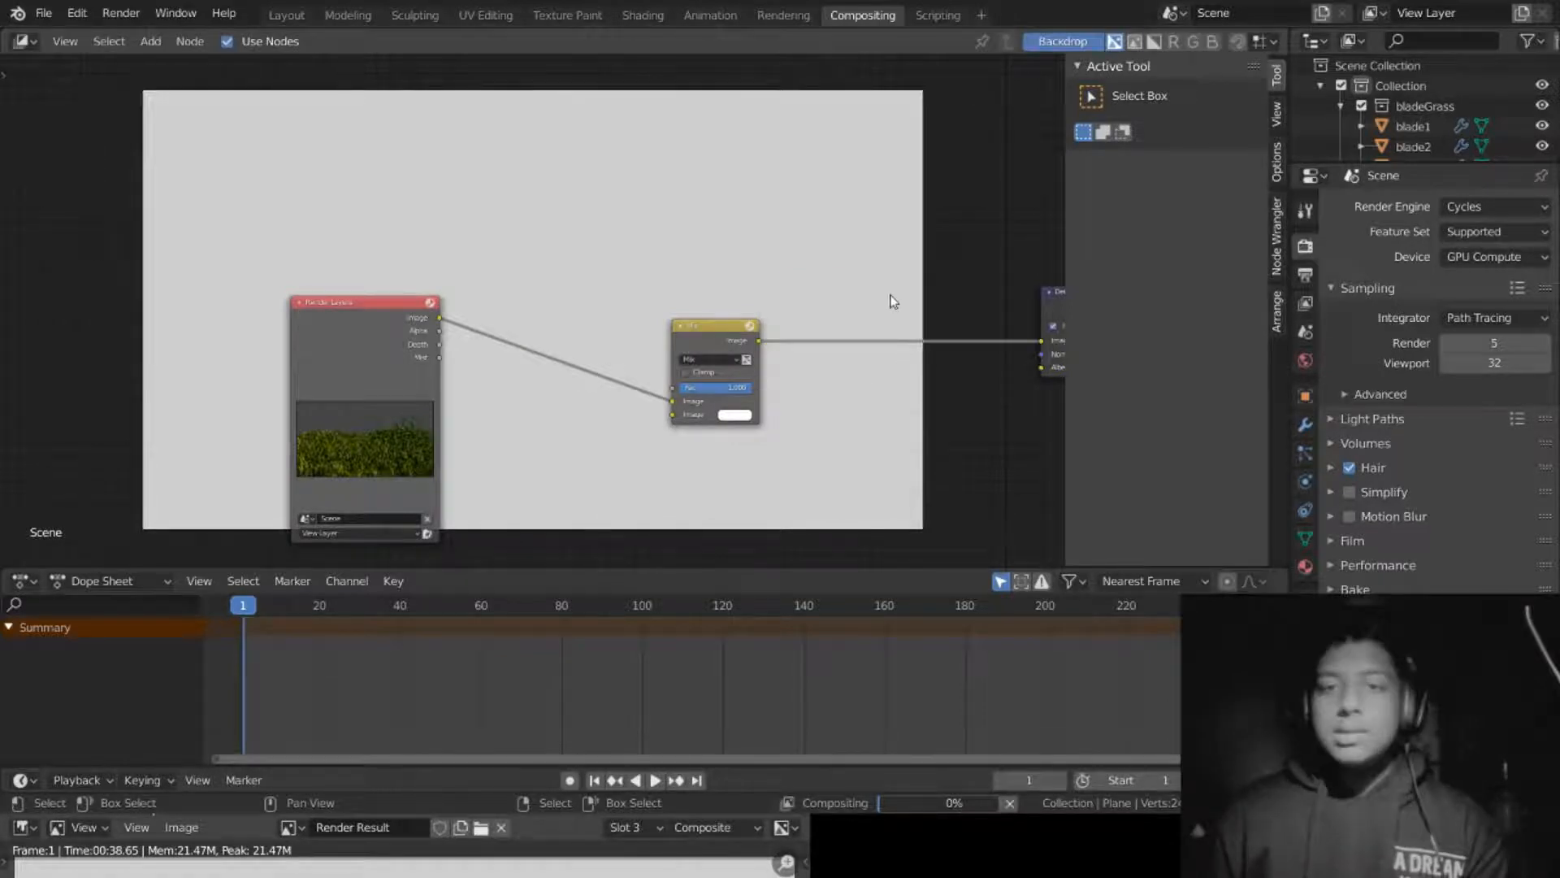
# Step: Connect the Render Layers Mist output to the Mix node's Fac input
pyautogui.scroll(2, 470, 251)
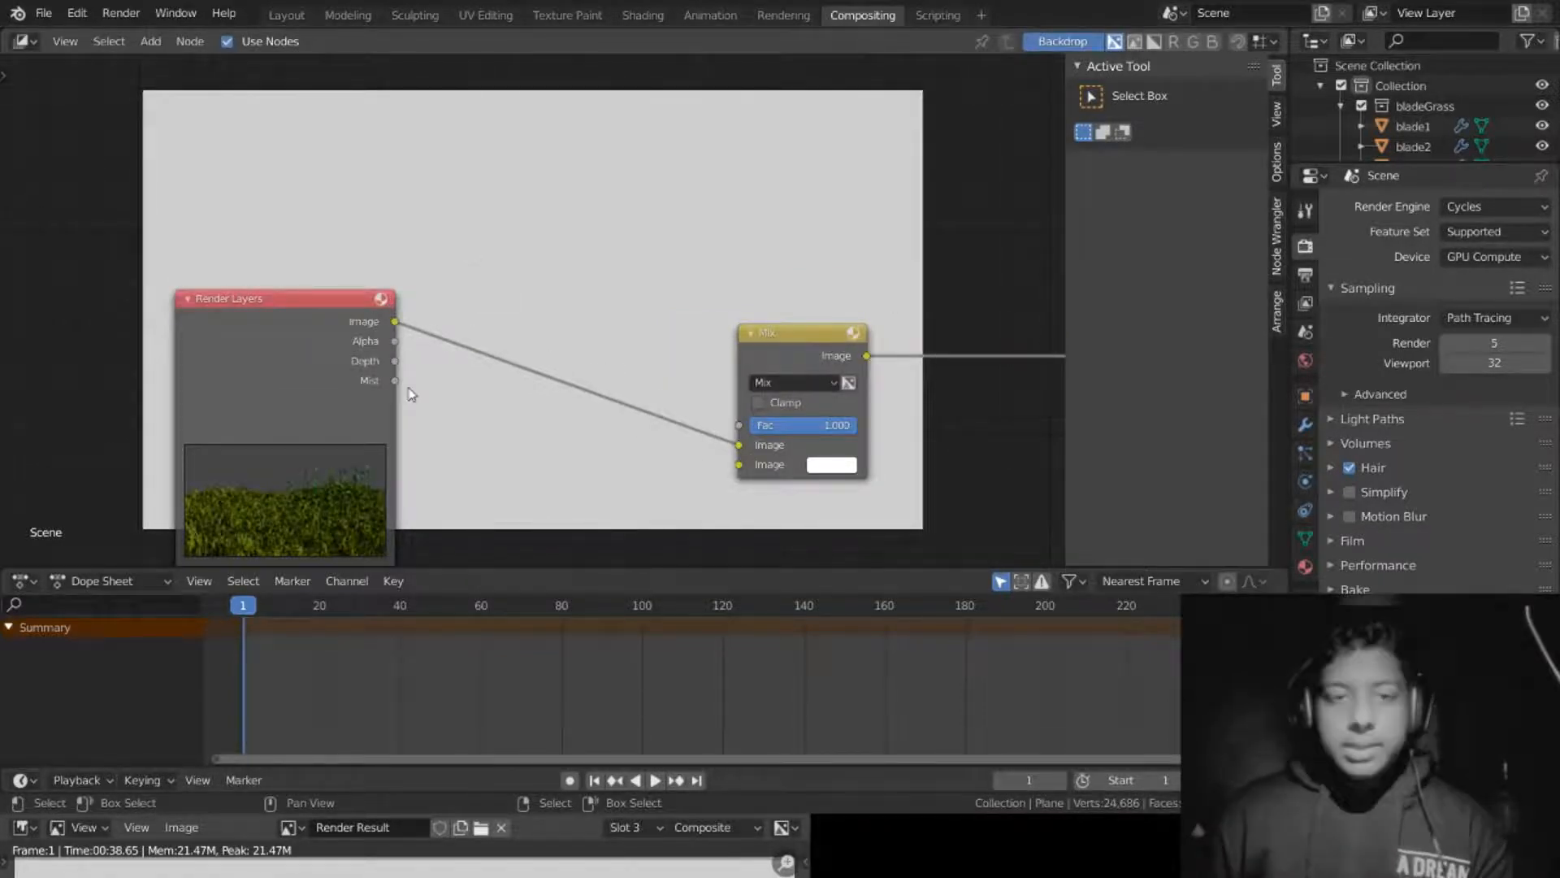
pyautogui.moveTo(395, 380); pyautogui.dragTo(746, 430)
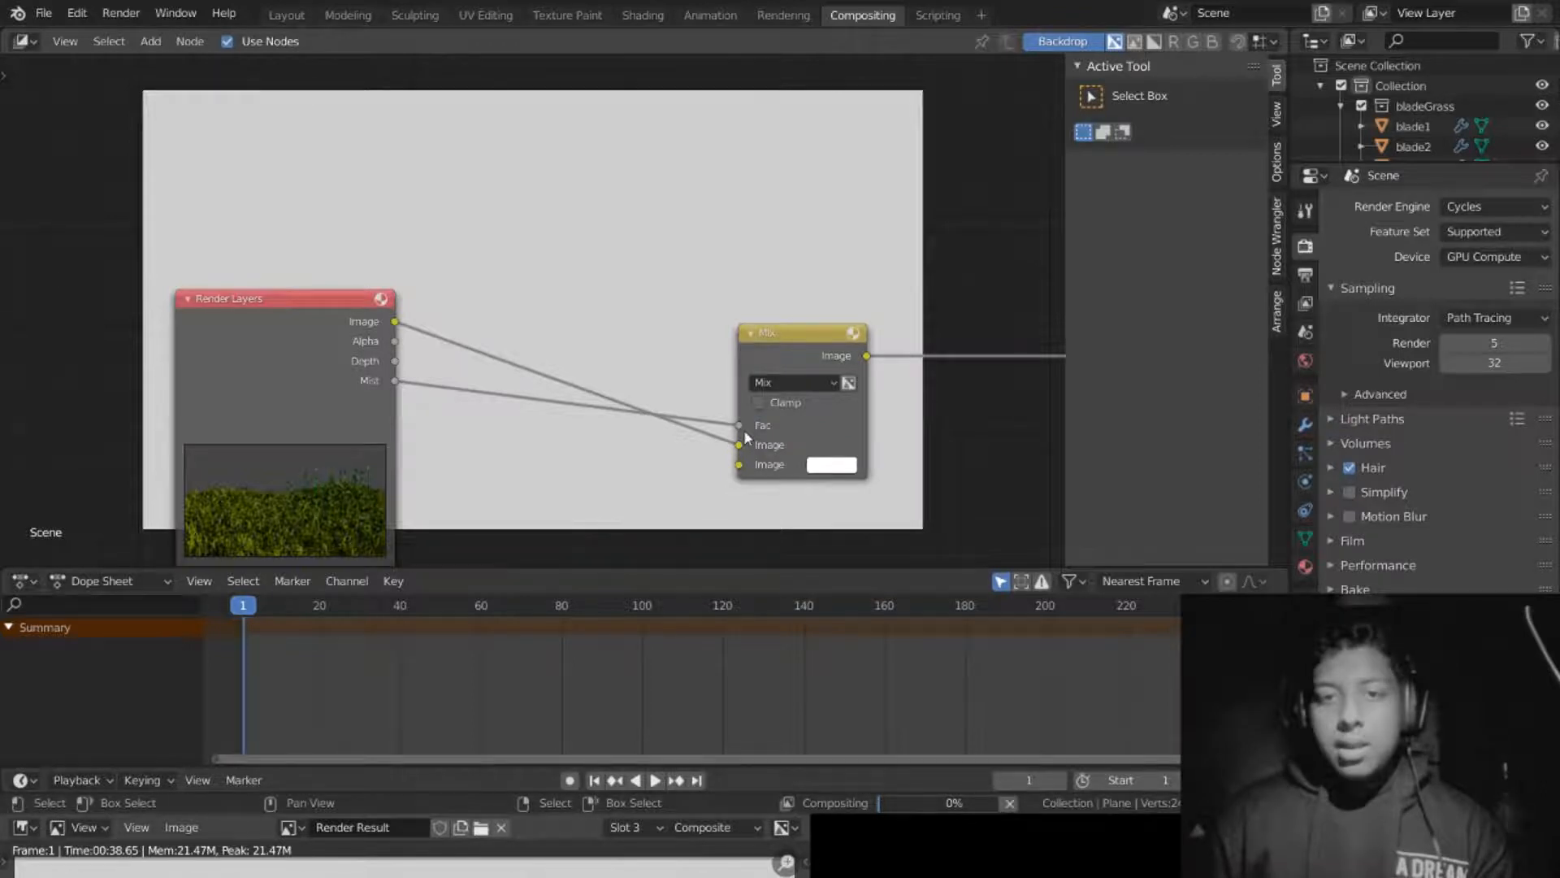
pyautogui.moveTo(475, 323); pyautogui.dragTo(379, 368, button='middle')
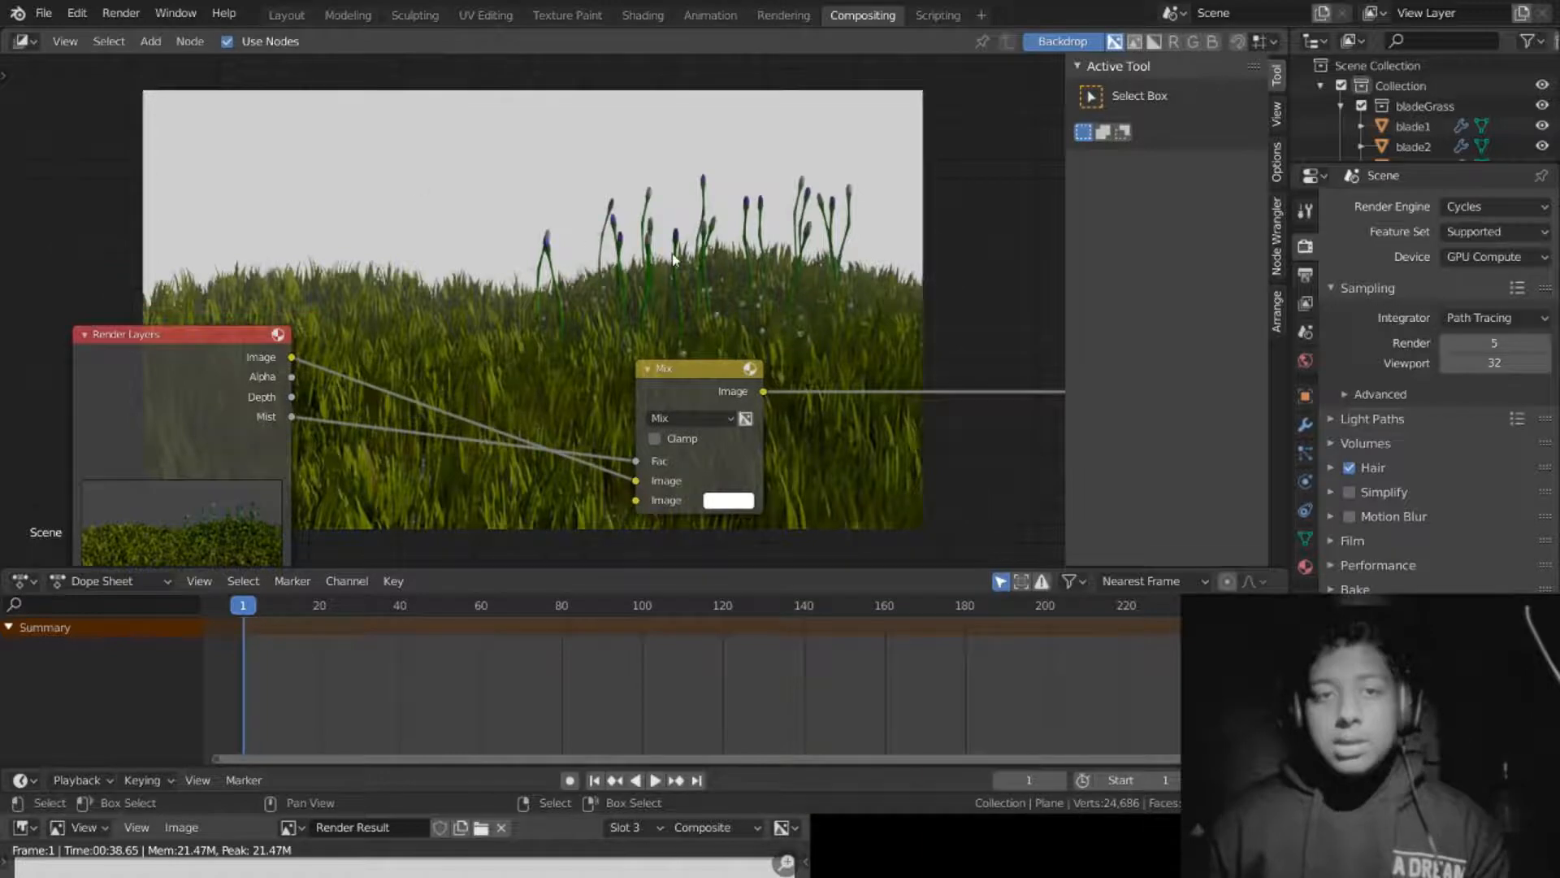
# Step: Add a Map Value node on the link between the Mist output and the Mix node's Fac input
pyautogui.moveTo(574, 394); pyautogui.dragTo(647, 280, button='middle')
pyautogui.hotkey('shift', 'a')
pyautogui.click(646, 275)
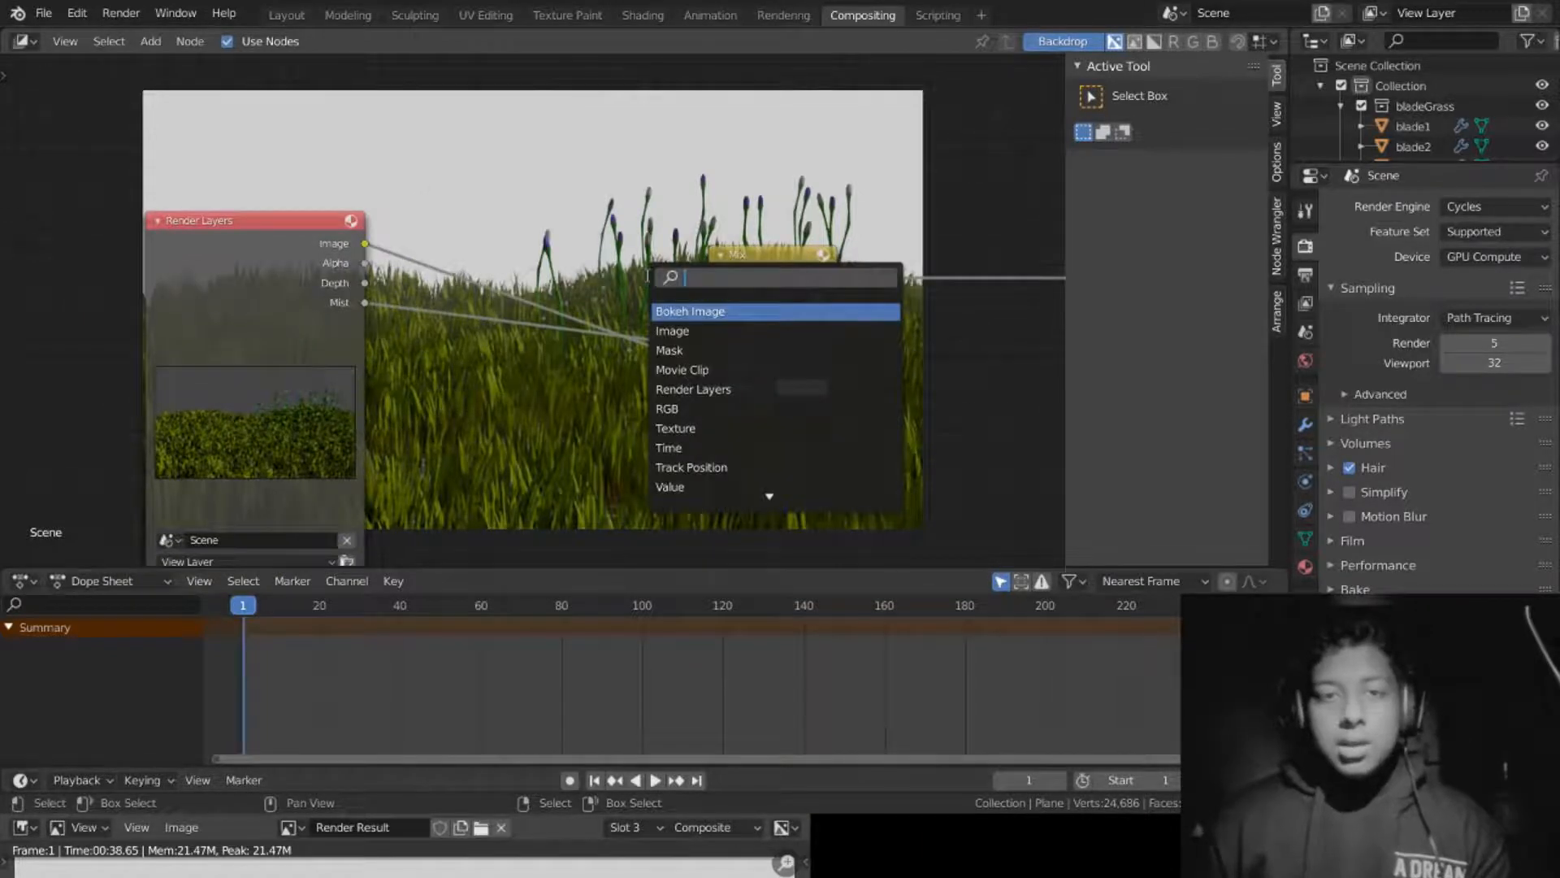
pyautogui.write('c')
pyautogui.press('BackSpace')
pyautogui.write('m')
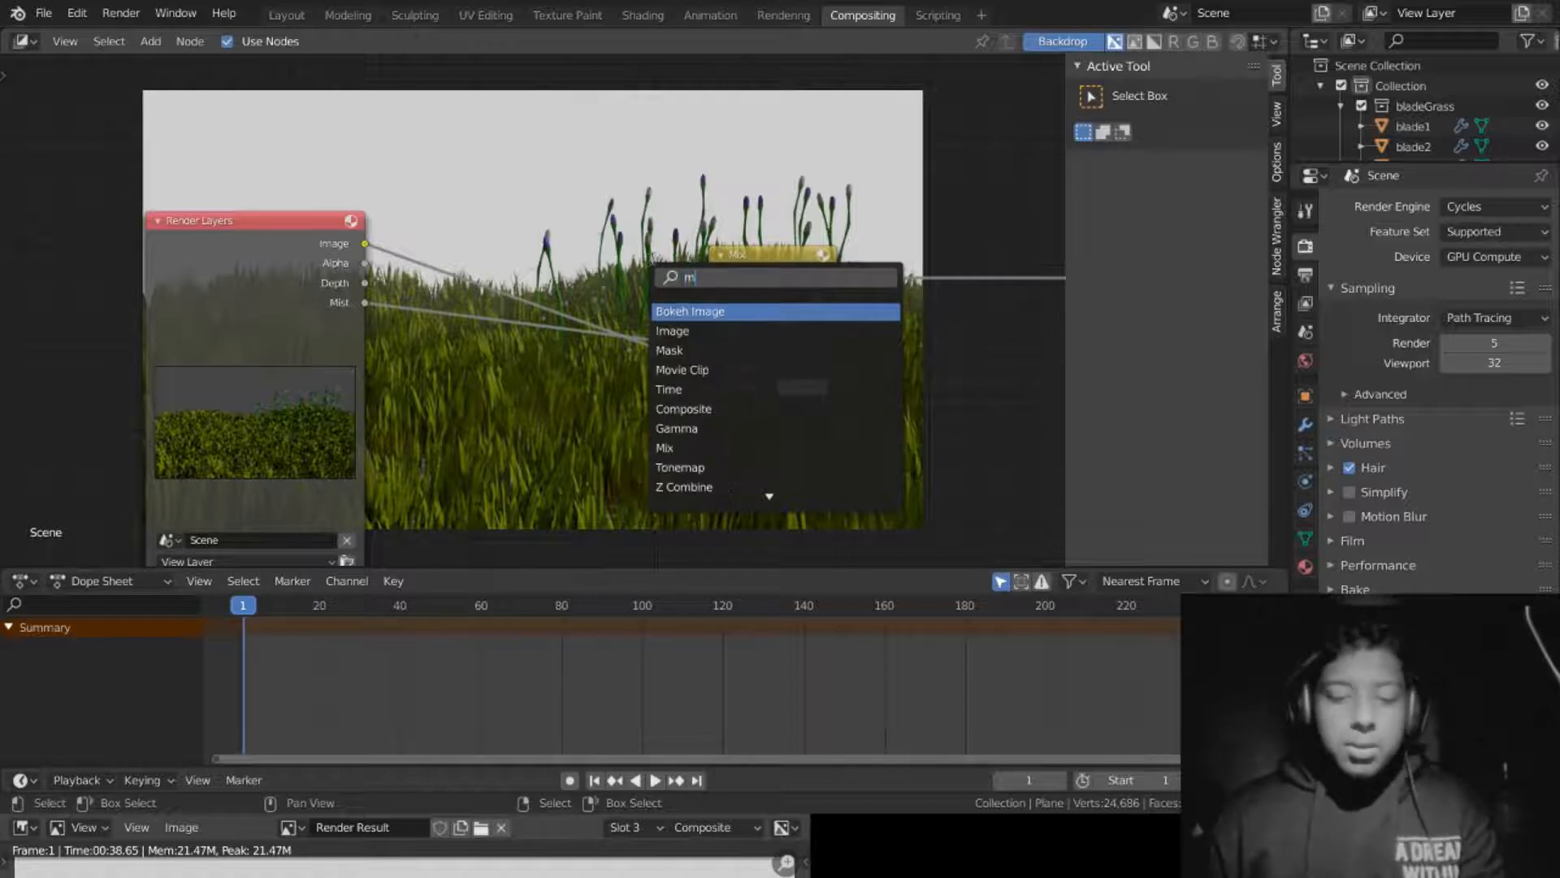
pyautogui.write('ap')
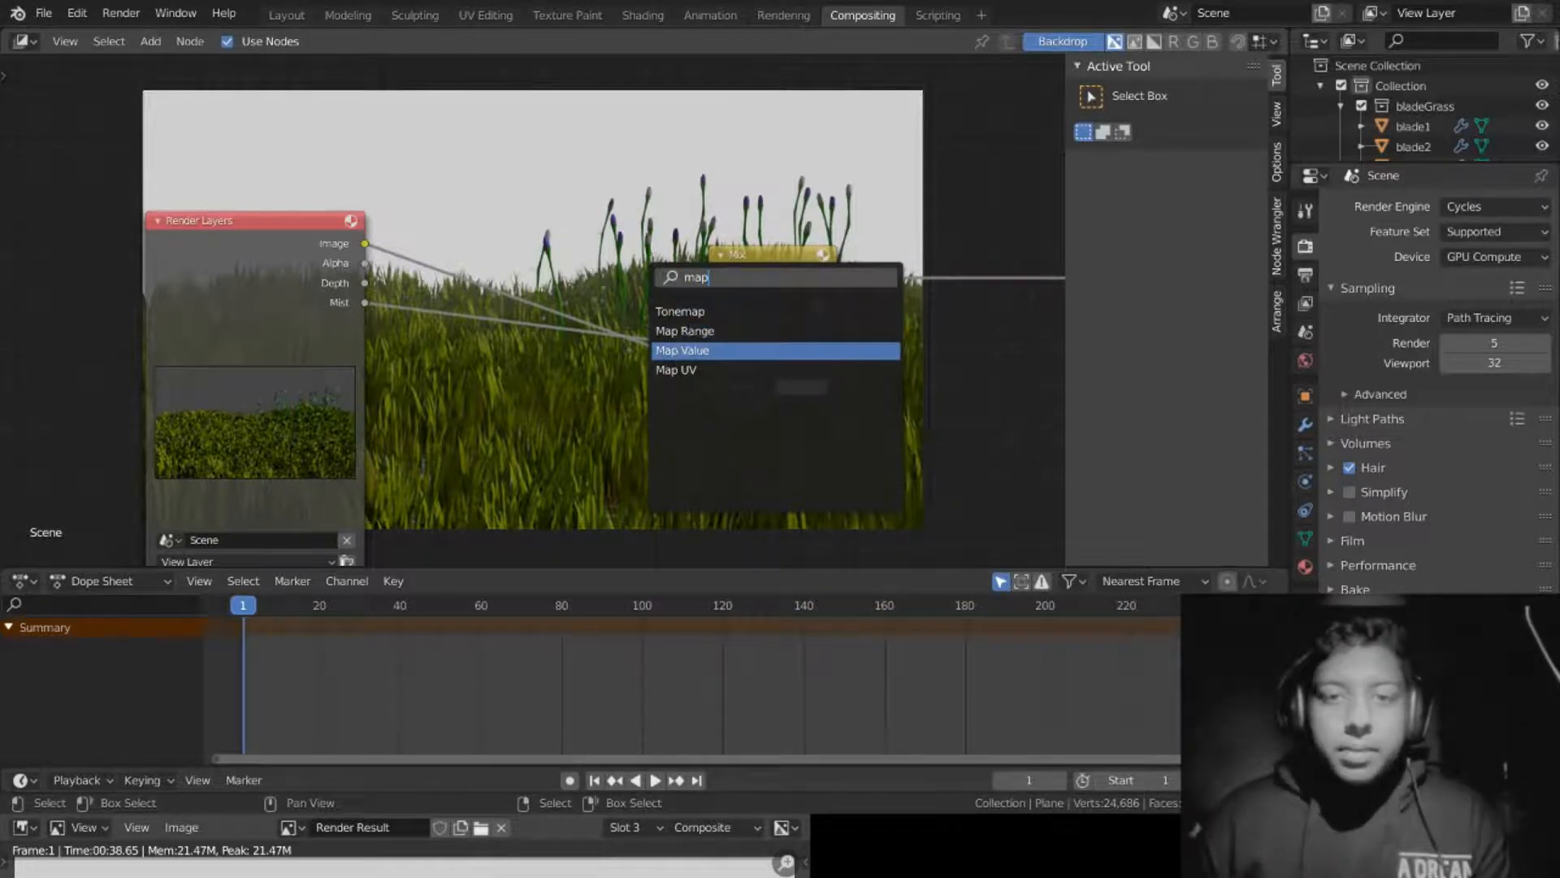
pyautogui.click(676, 349)
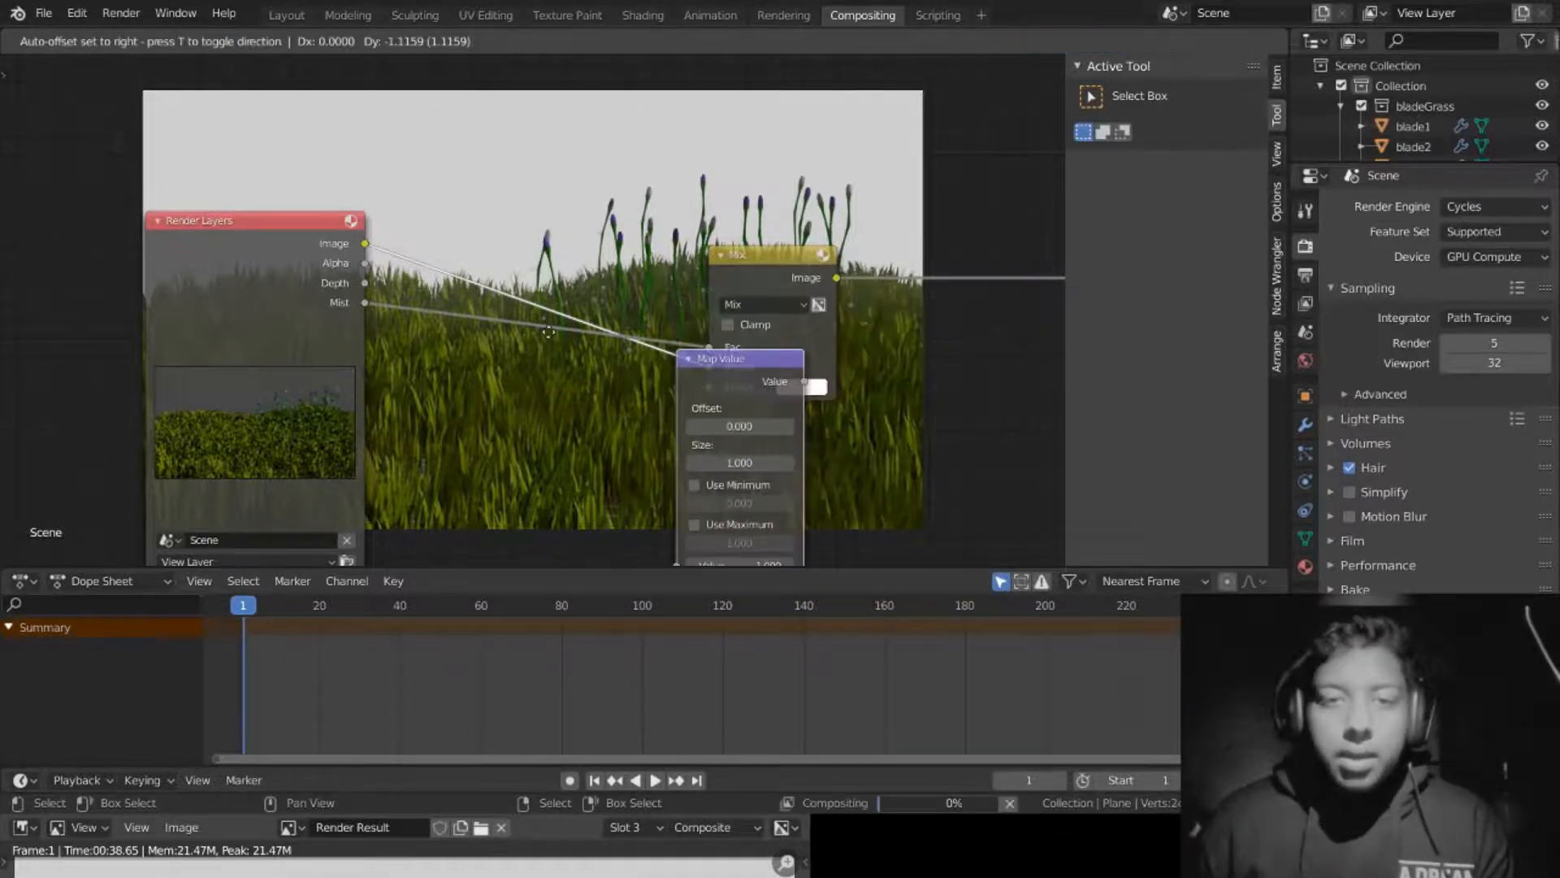
pyautogui.click(403, 315)
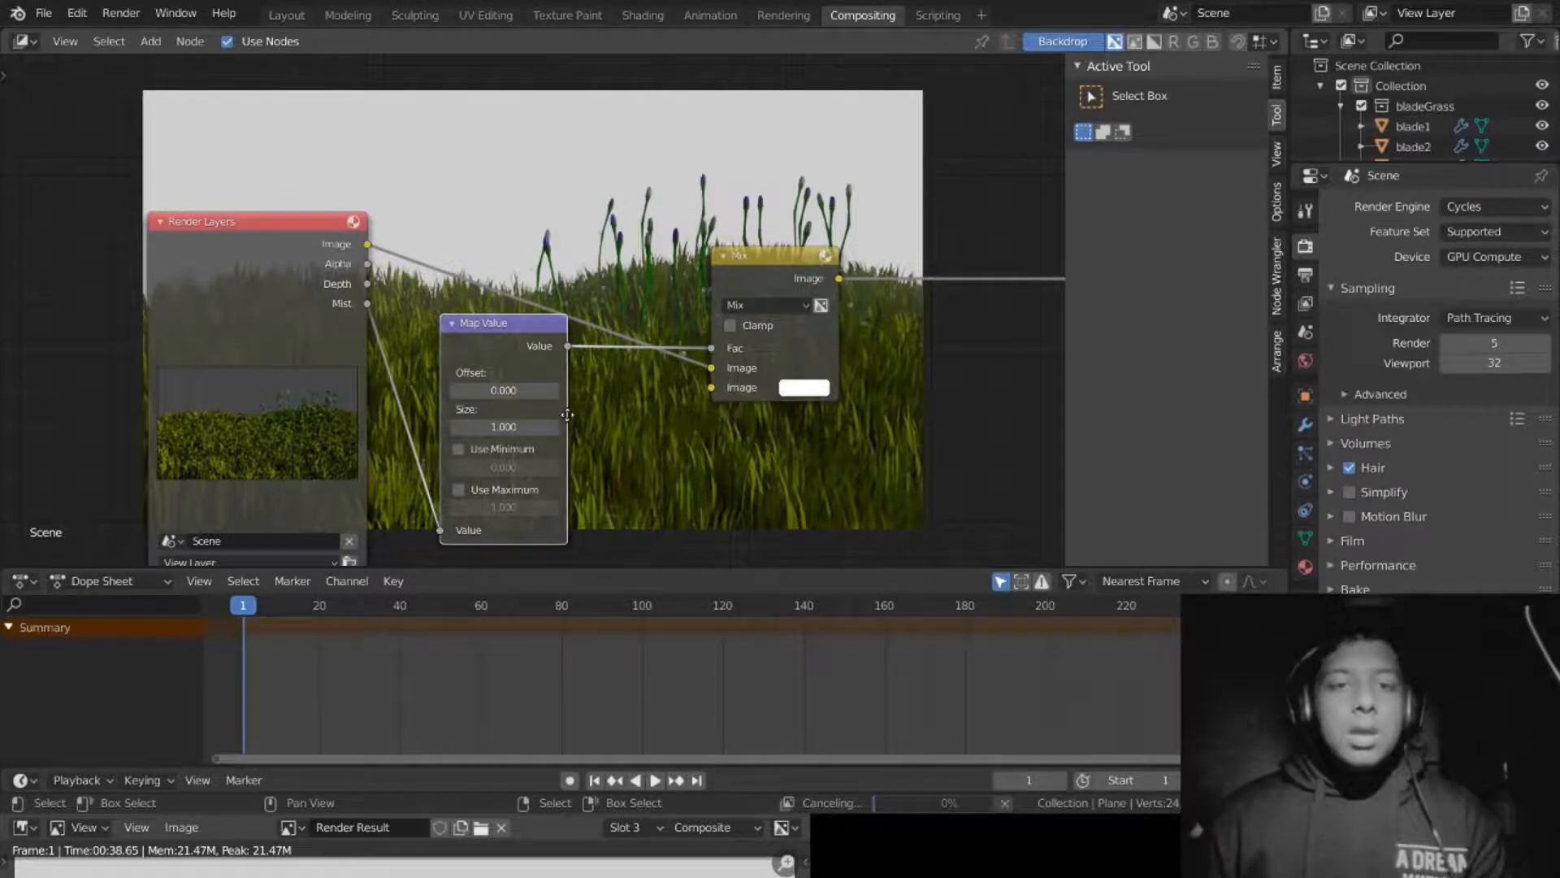
# Step: Set the world's Mist Pass depth to 5 m, render the scene again, and move the render window clear of the nodes
pyautogui.scroll(2, 816, 458)
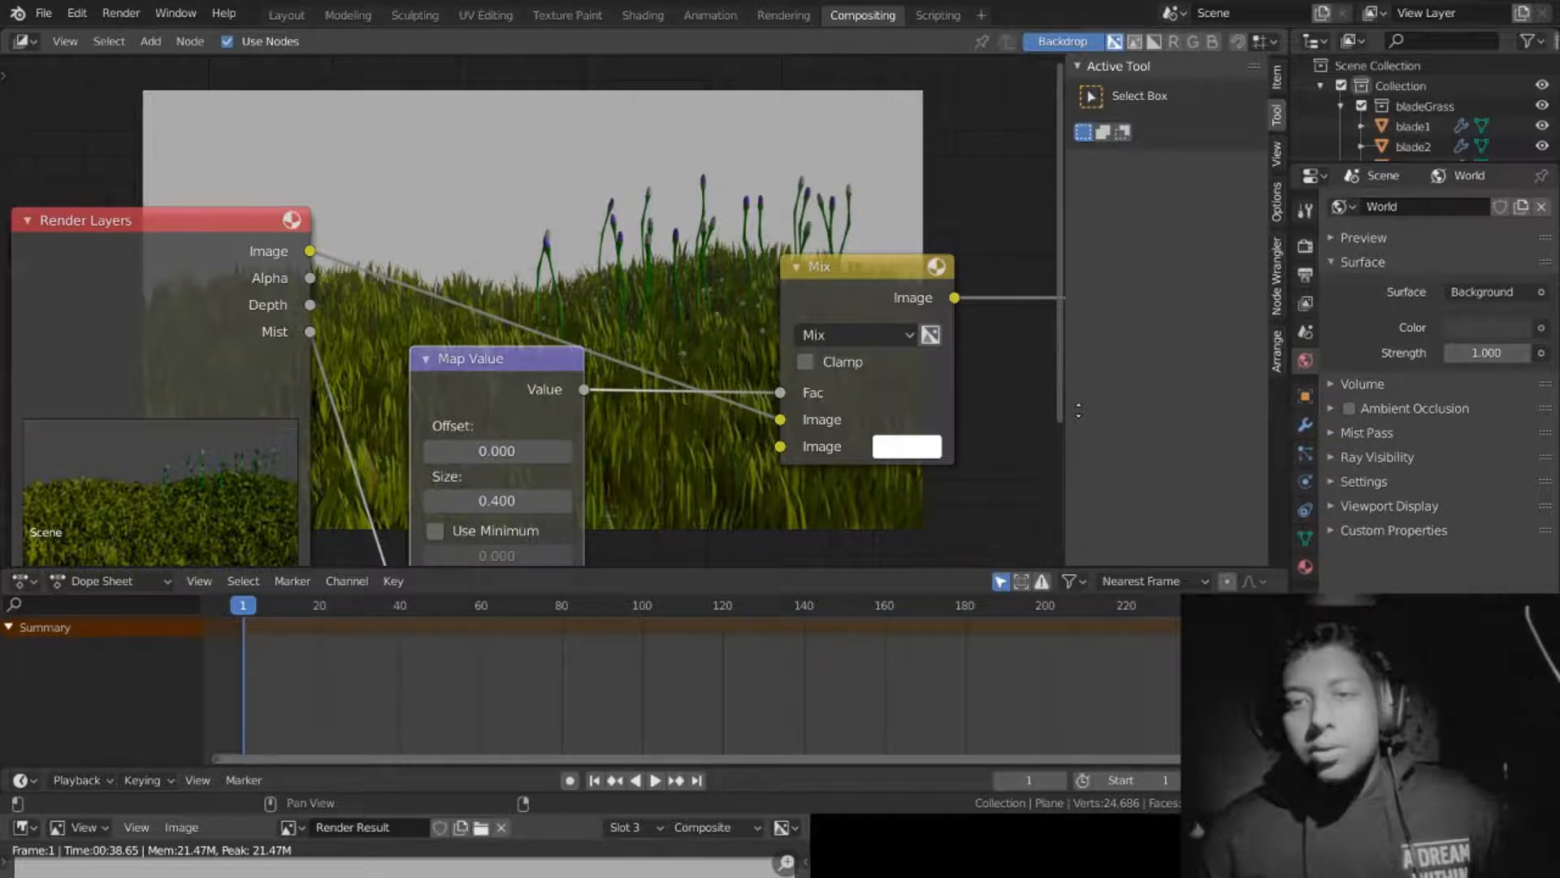
pyautogui.click(1374, 433)
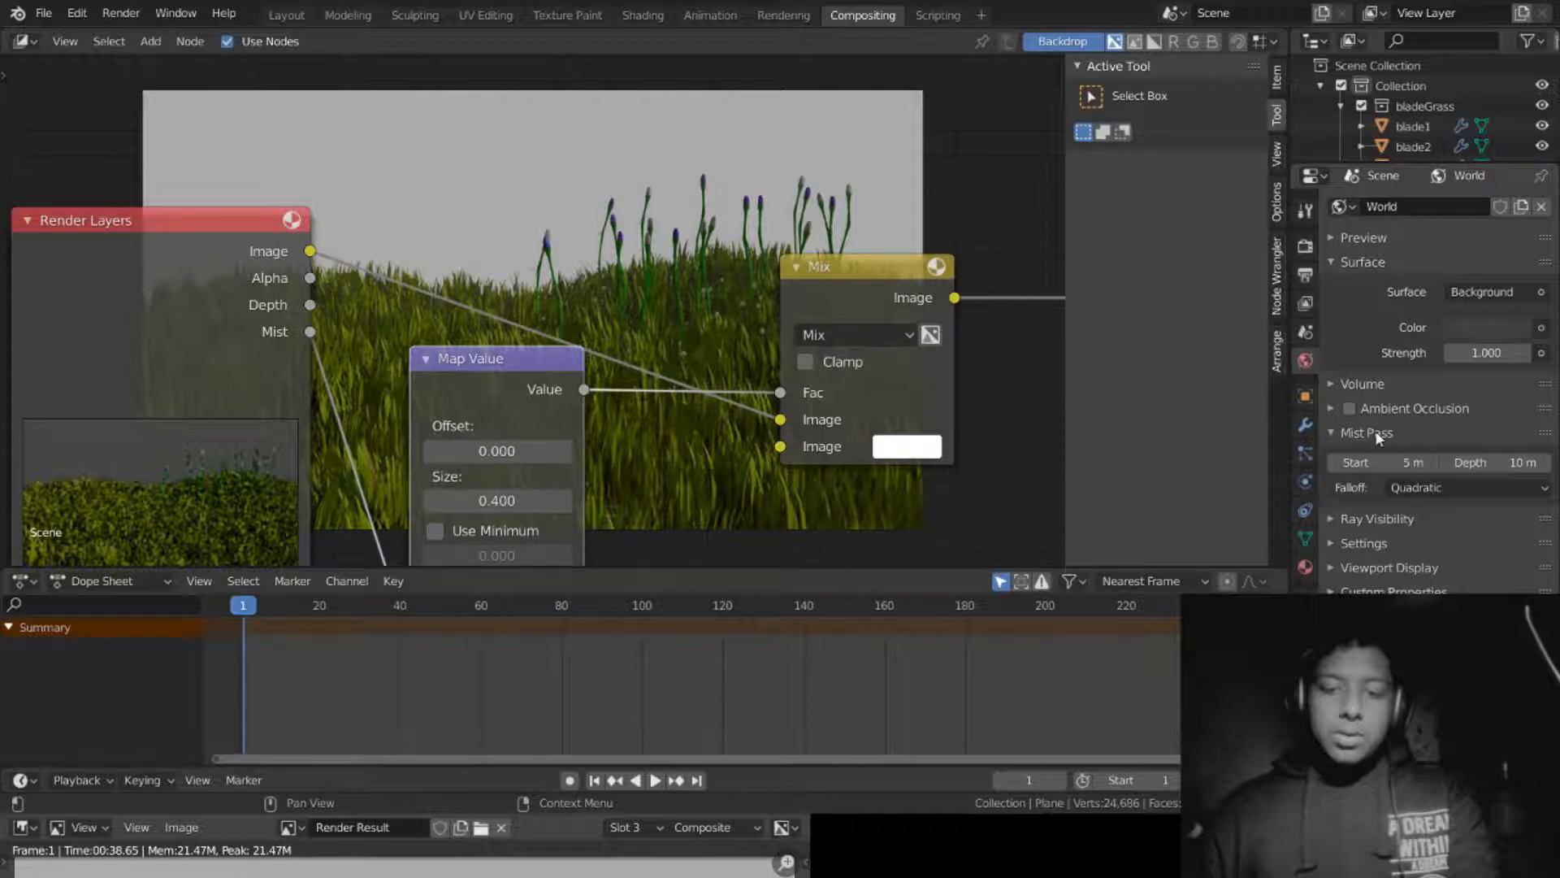
pyautogui.press('F12')
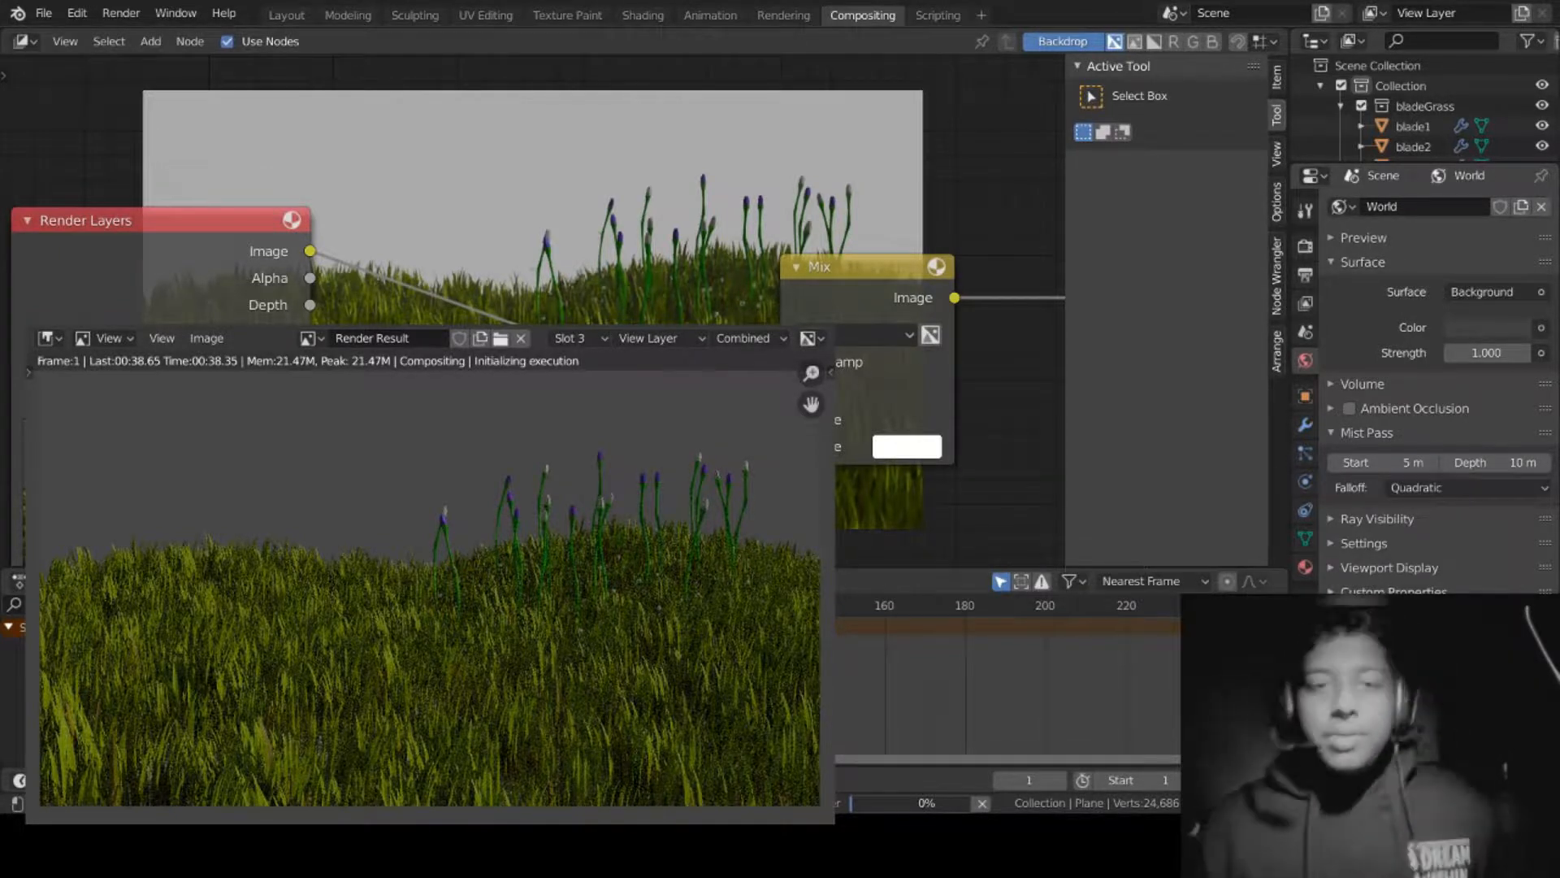
pyautogui.moveTo(431, 314); pyautogui.dragTo(406, 243)
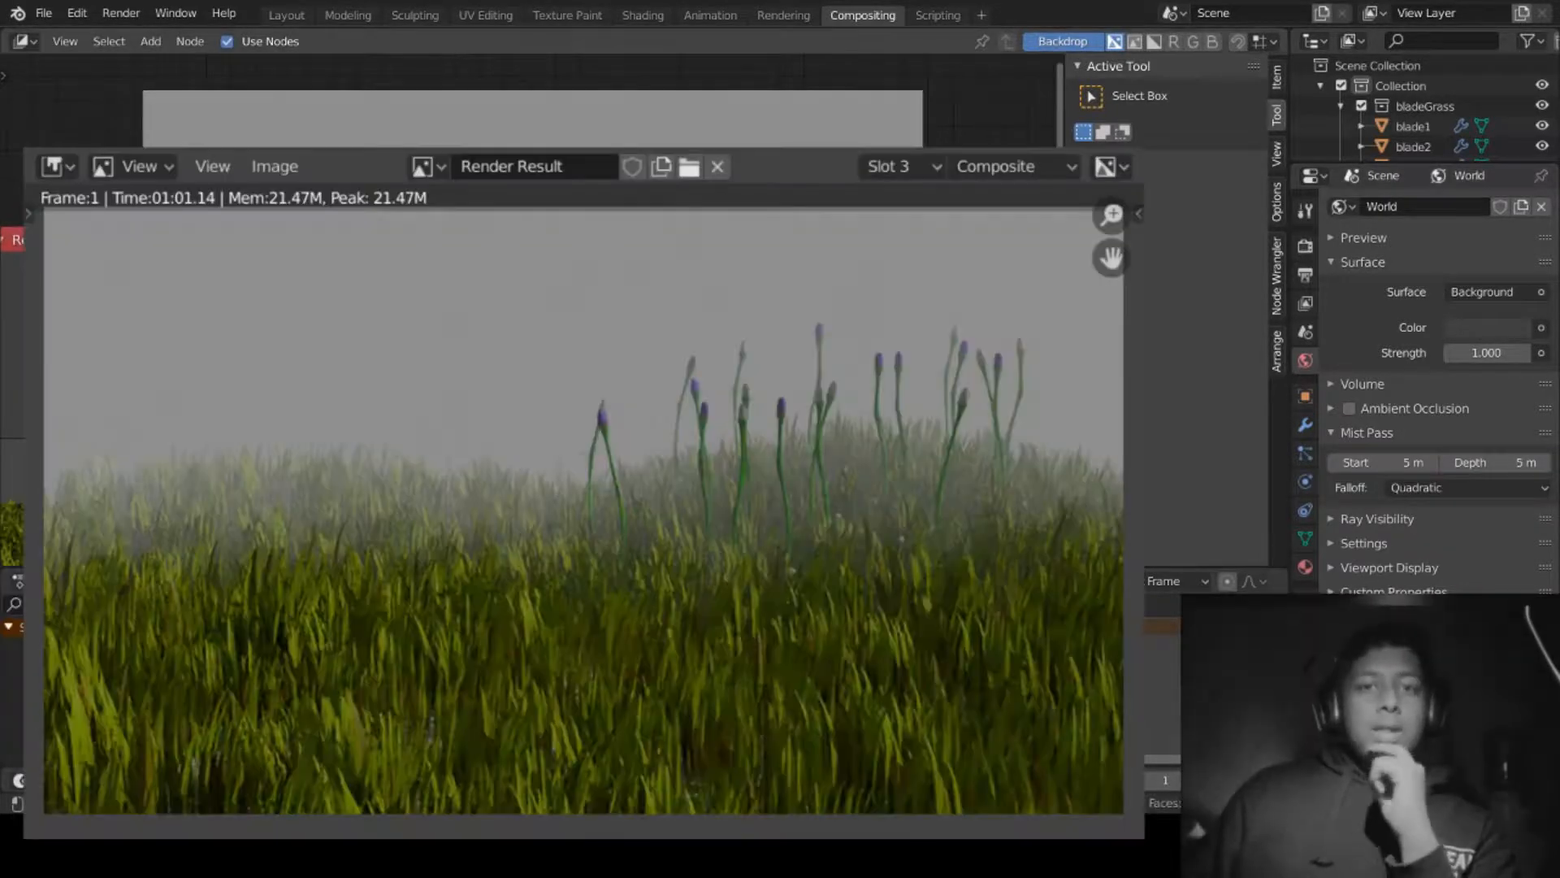
pyautogui.moveTo(583, 137); pyautogui.dragTo(560, 648)
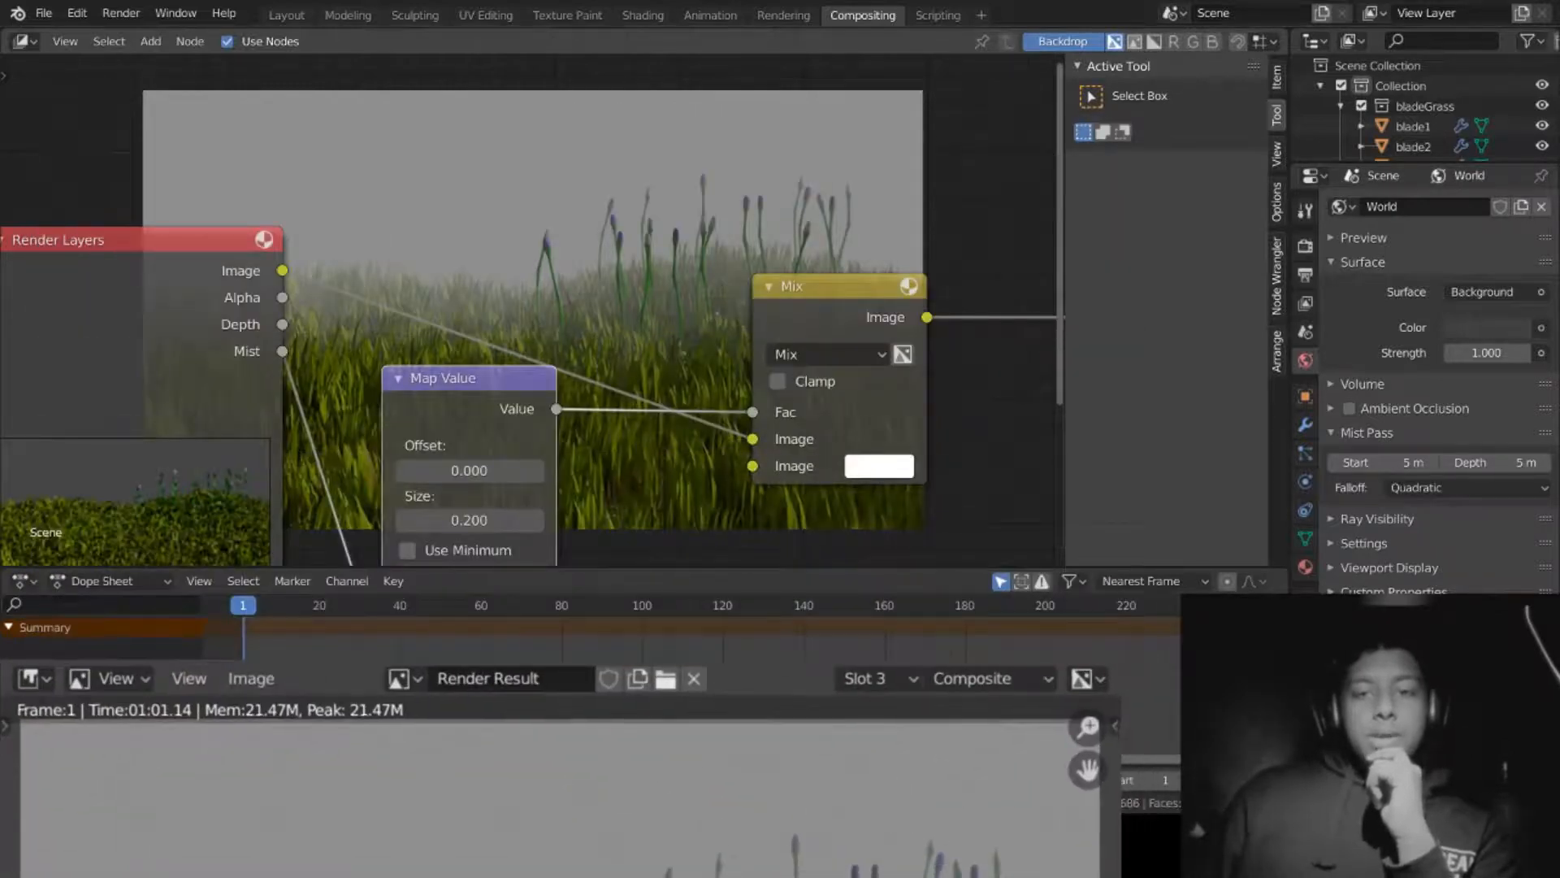
# Step: Change the Mix node's second image colour to a light green with hue 0.342 and saturation 0.450
pyautogui.moveTo(586, 411); pyautogui.dragTo(695, 415, button='middle')
pyautogui.scroll(4, 695, 415)
pyautogui.moveTo(966, 476); pyautogui.dragTo(619, 429, button='middle')
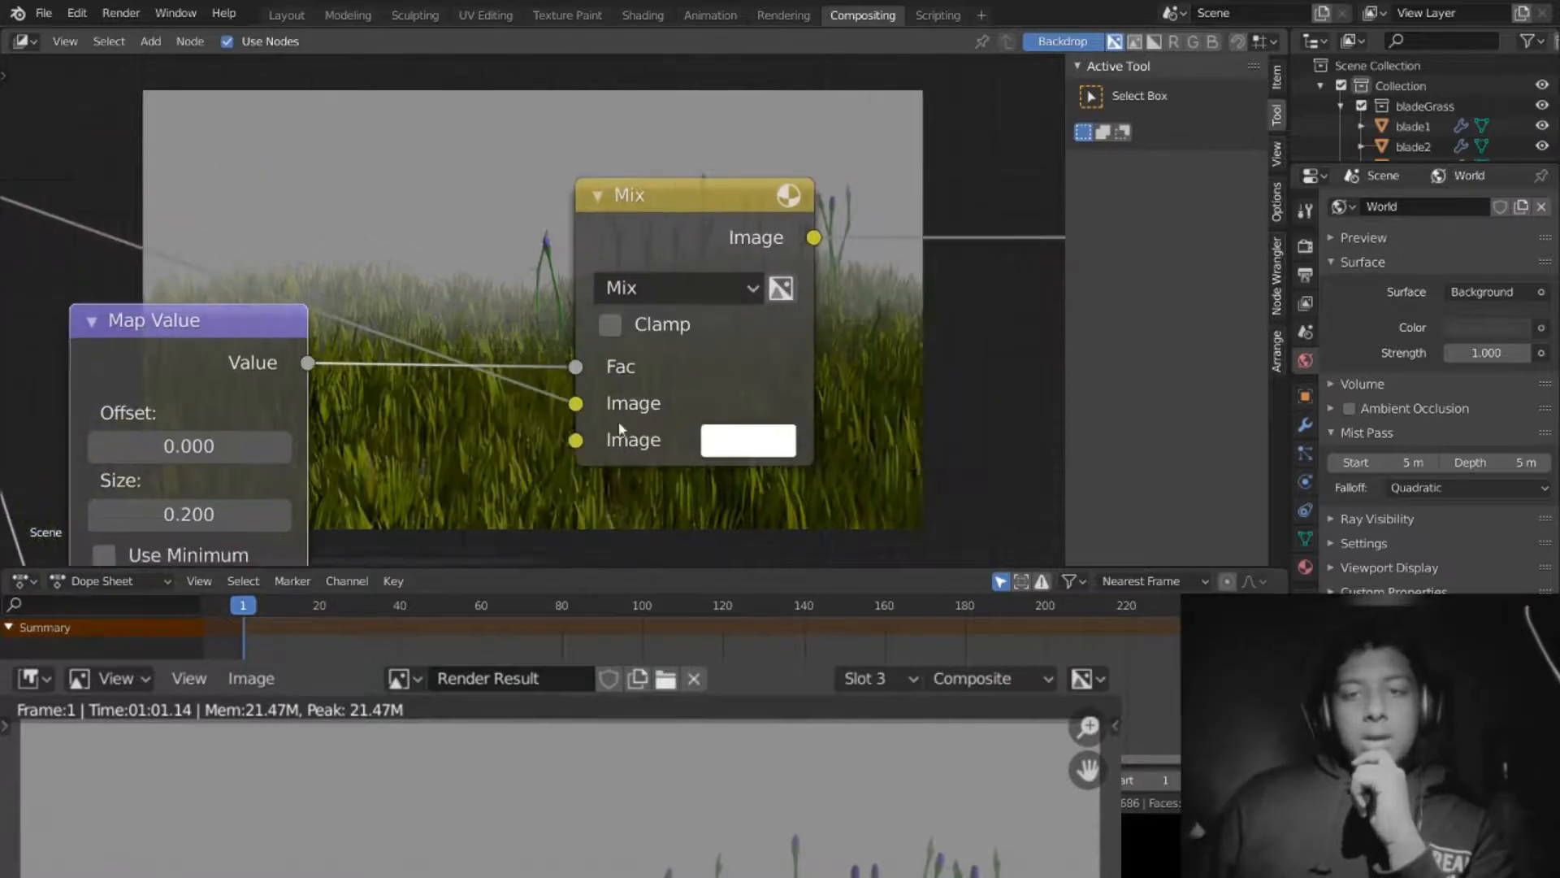
pyautogui.click(748, 440)
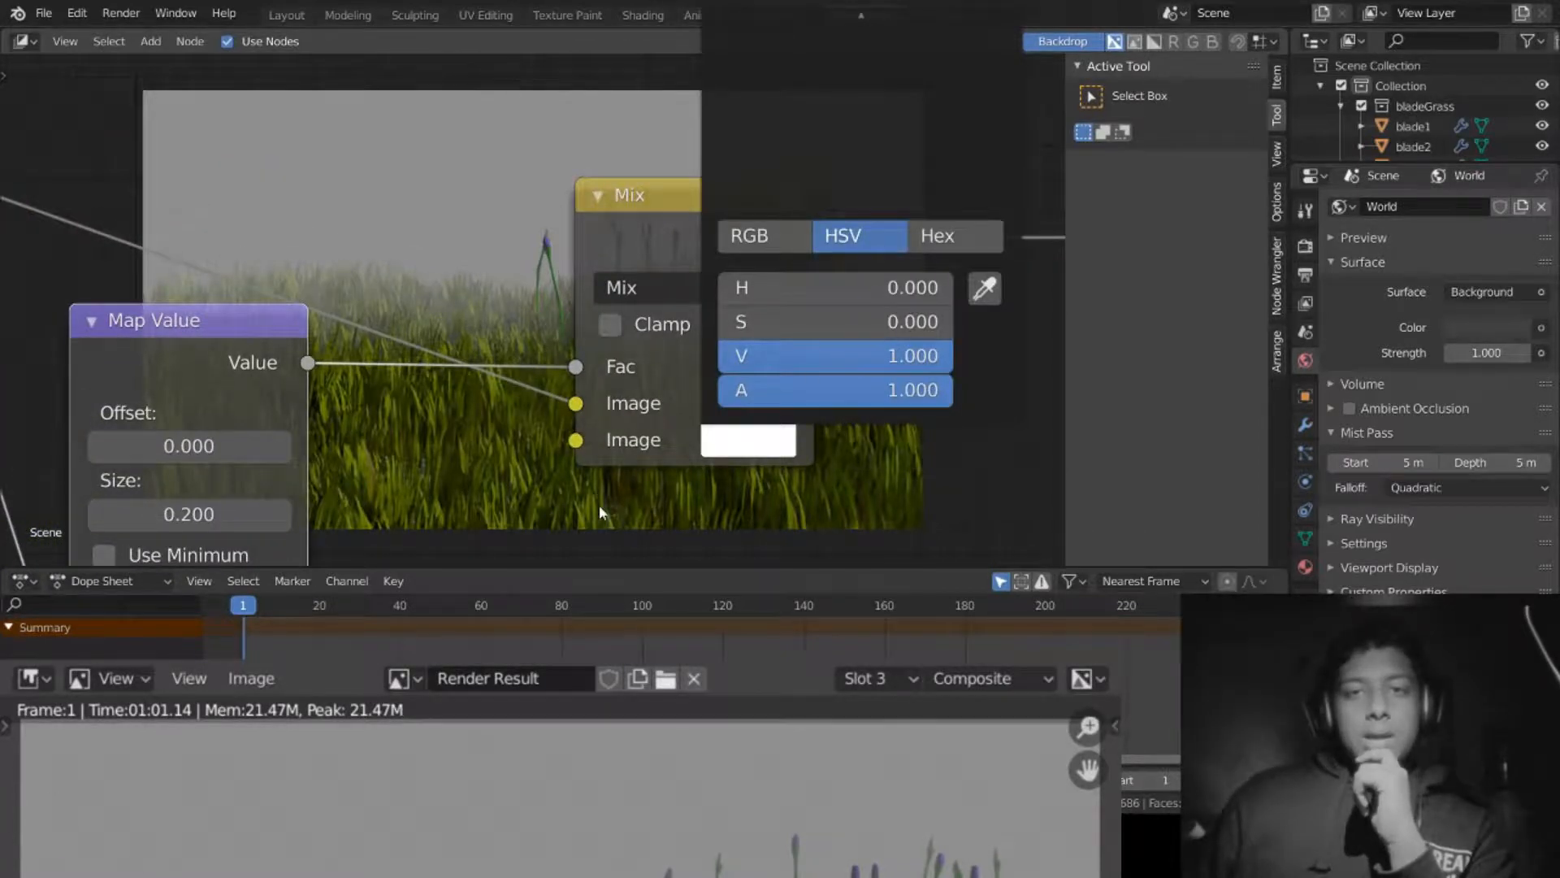
pyautogui.scroll(-6, 599, 512)
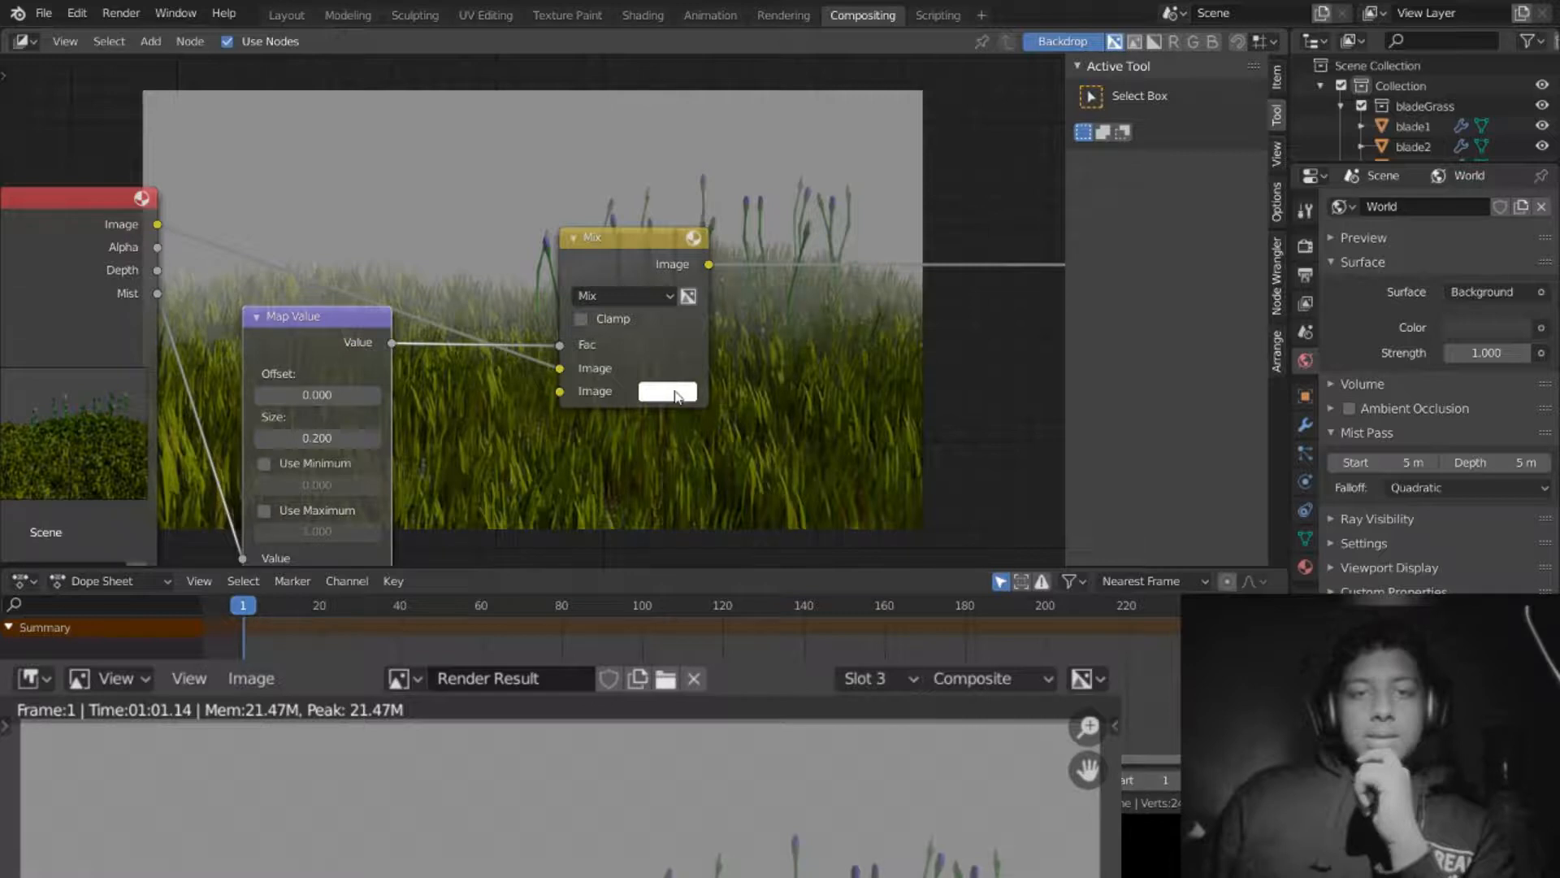
pyautogui.click(675, 395)
pyautogui.click(698, 147)
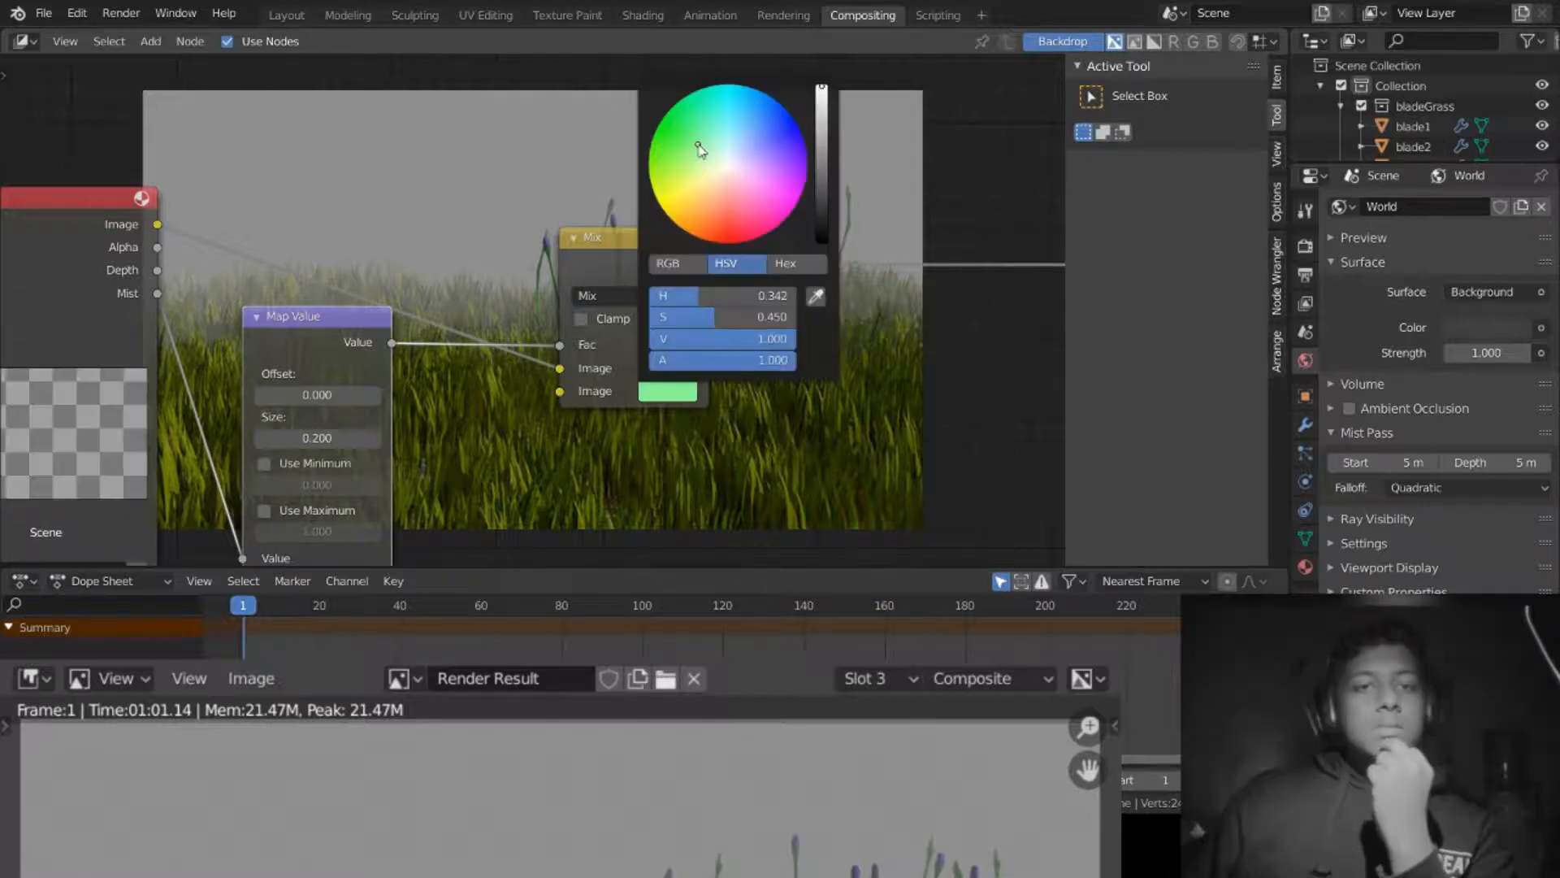